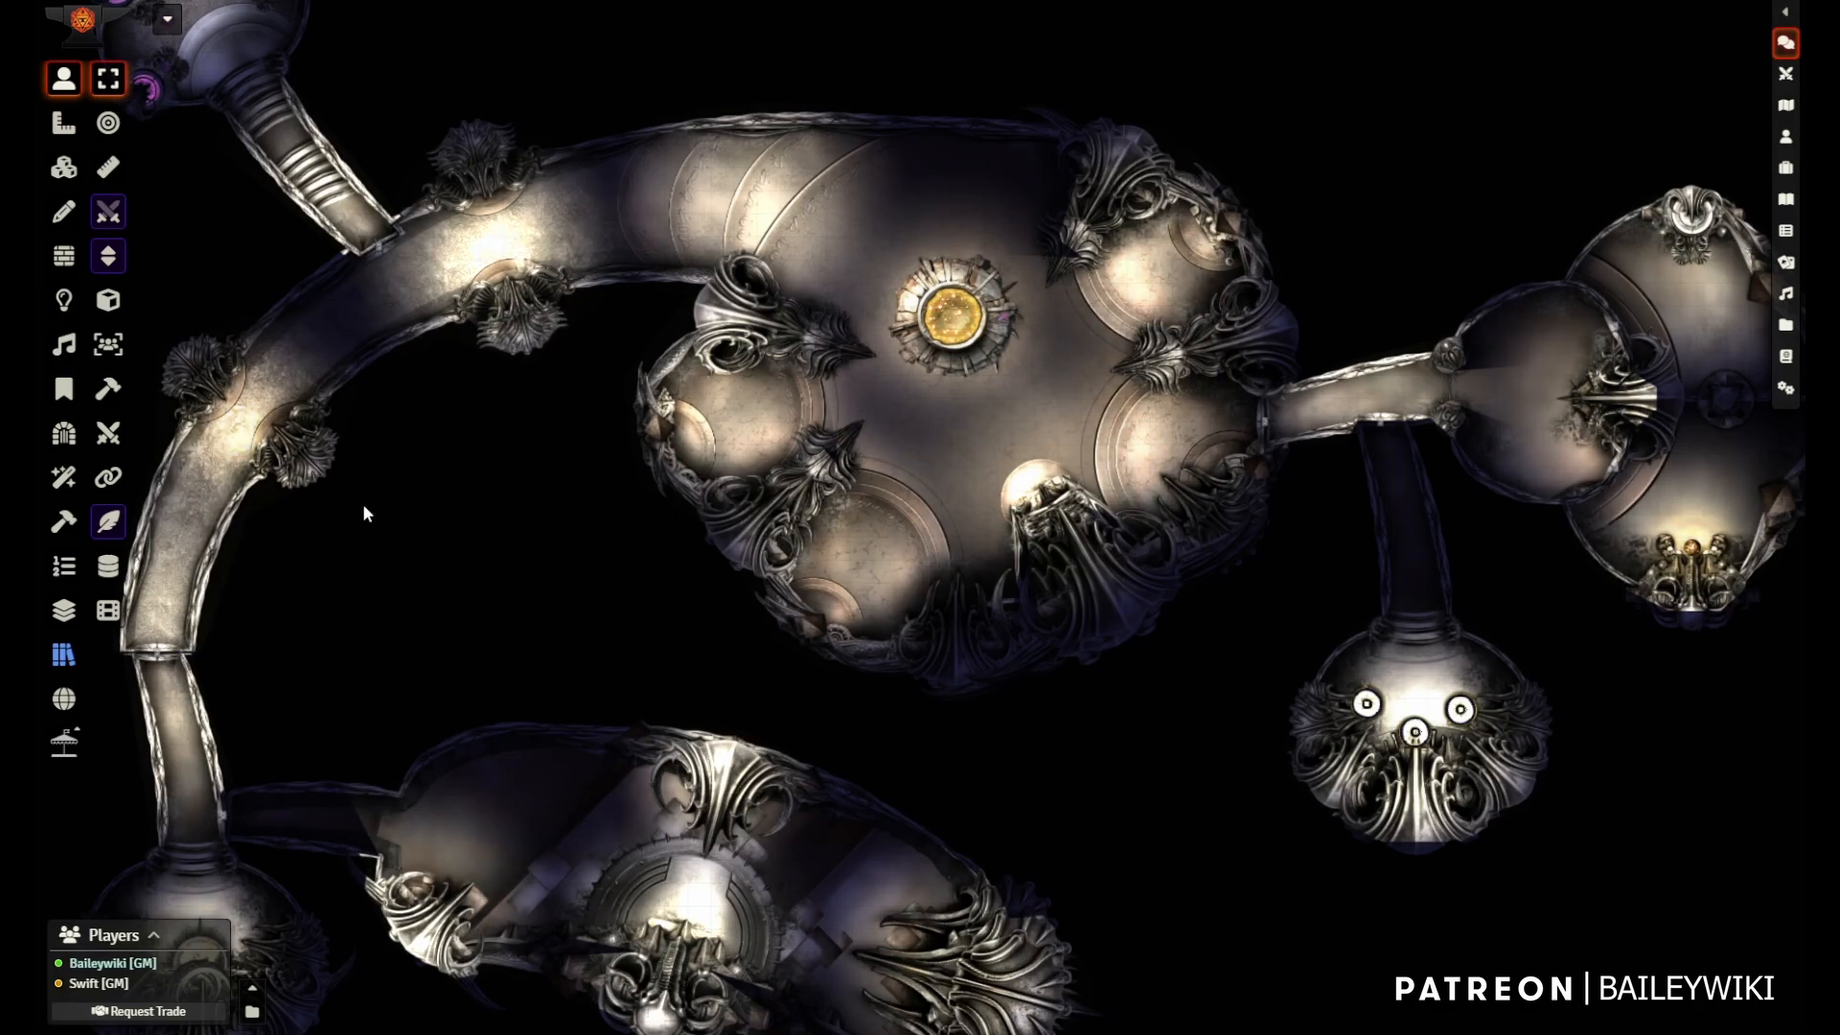
- Switch to tile controls and examine the curved corridor and the purple-lit round chamber above it up close
drag(372, 518, 644, 704)
scroll(720, 612, up, 8)
drag(525, 575, 697, 700)
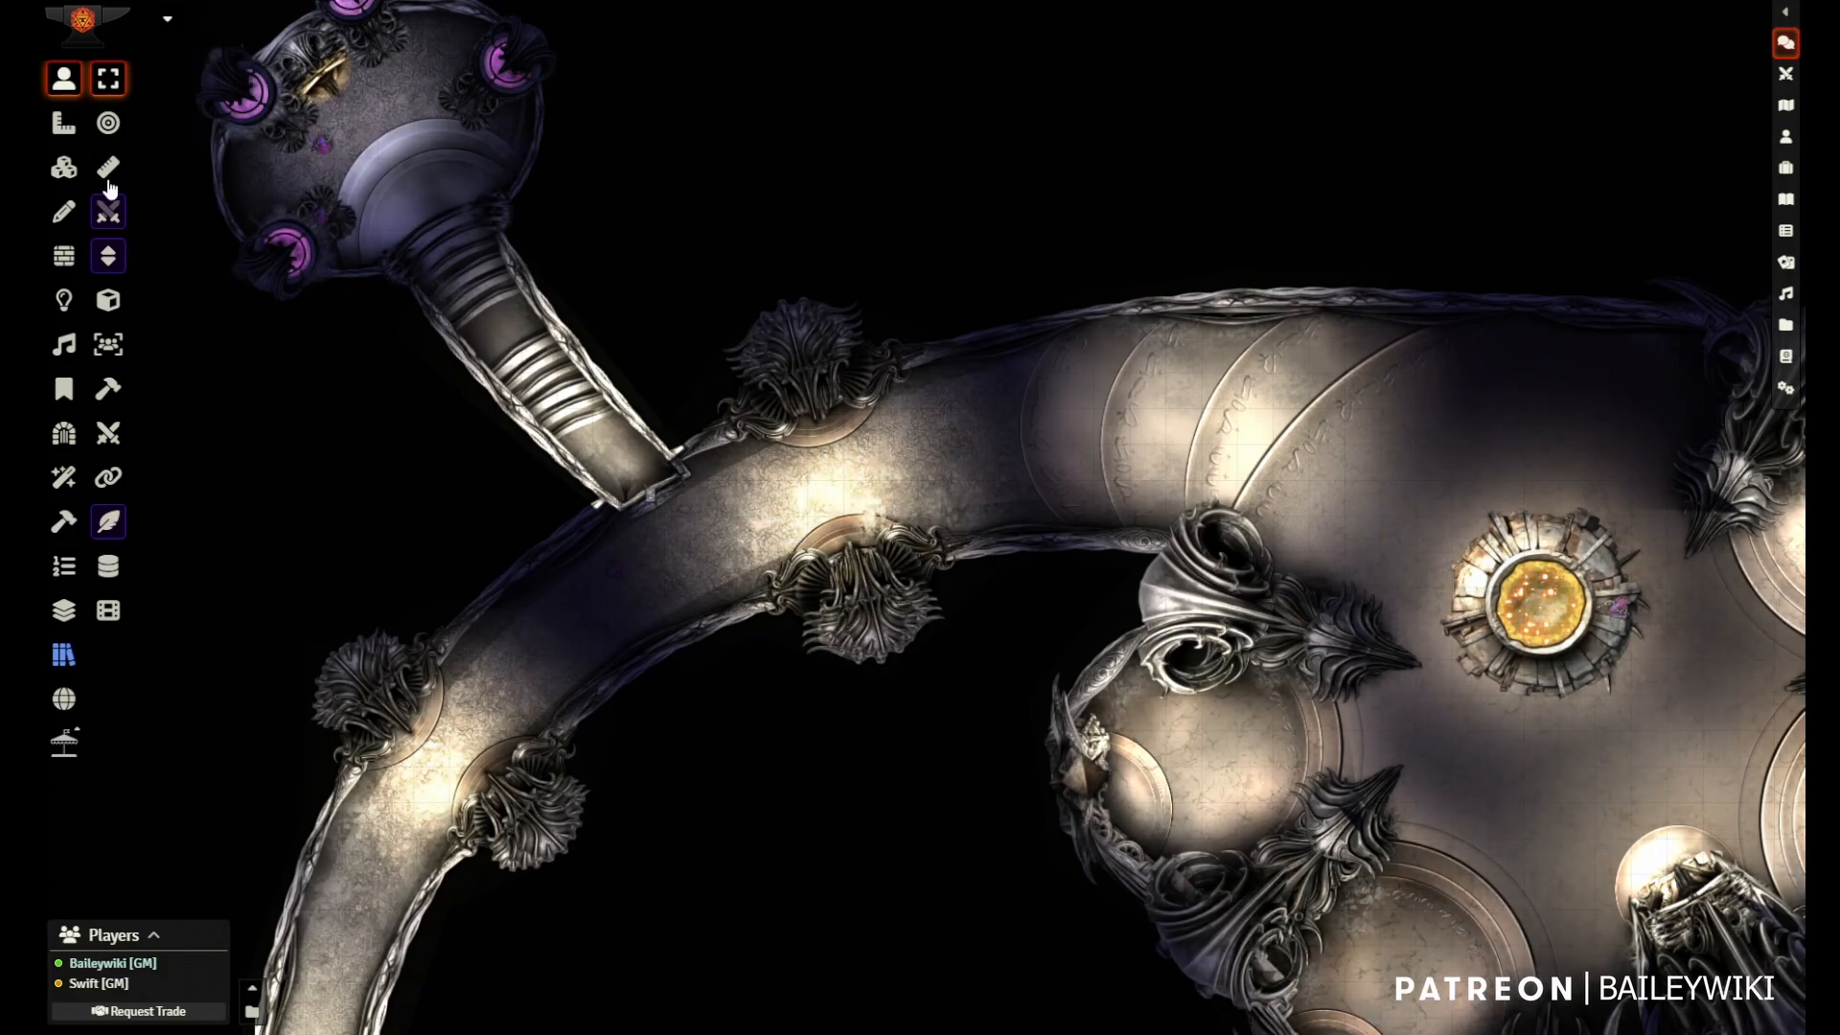
click(64, 166)
drag(394, 438, 615, 659)
scroll(592, 481, up, 7)
scroll(592, 481, up, 2)
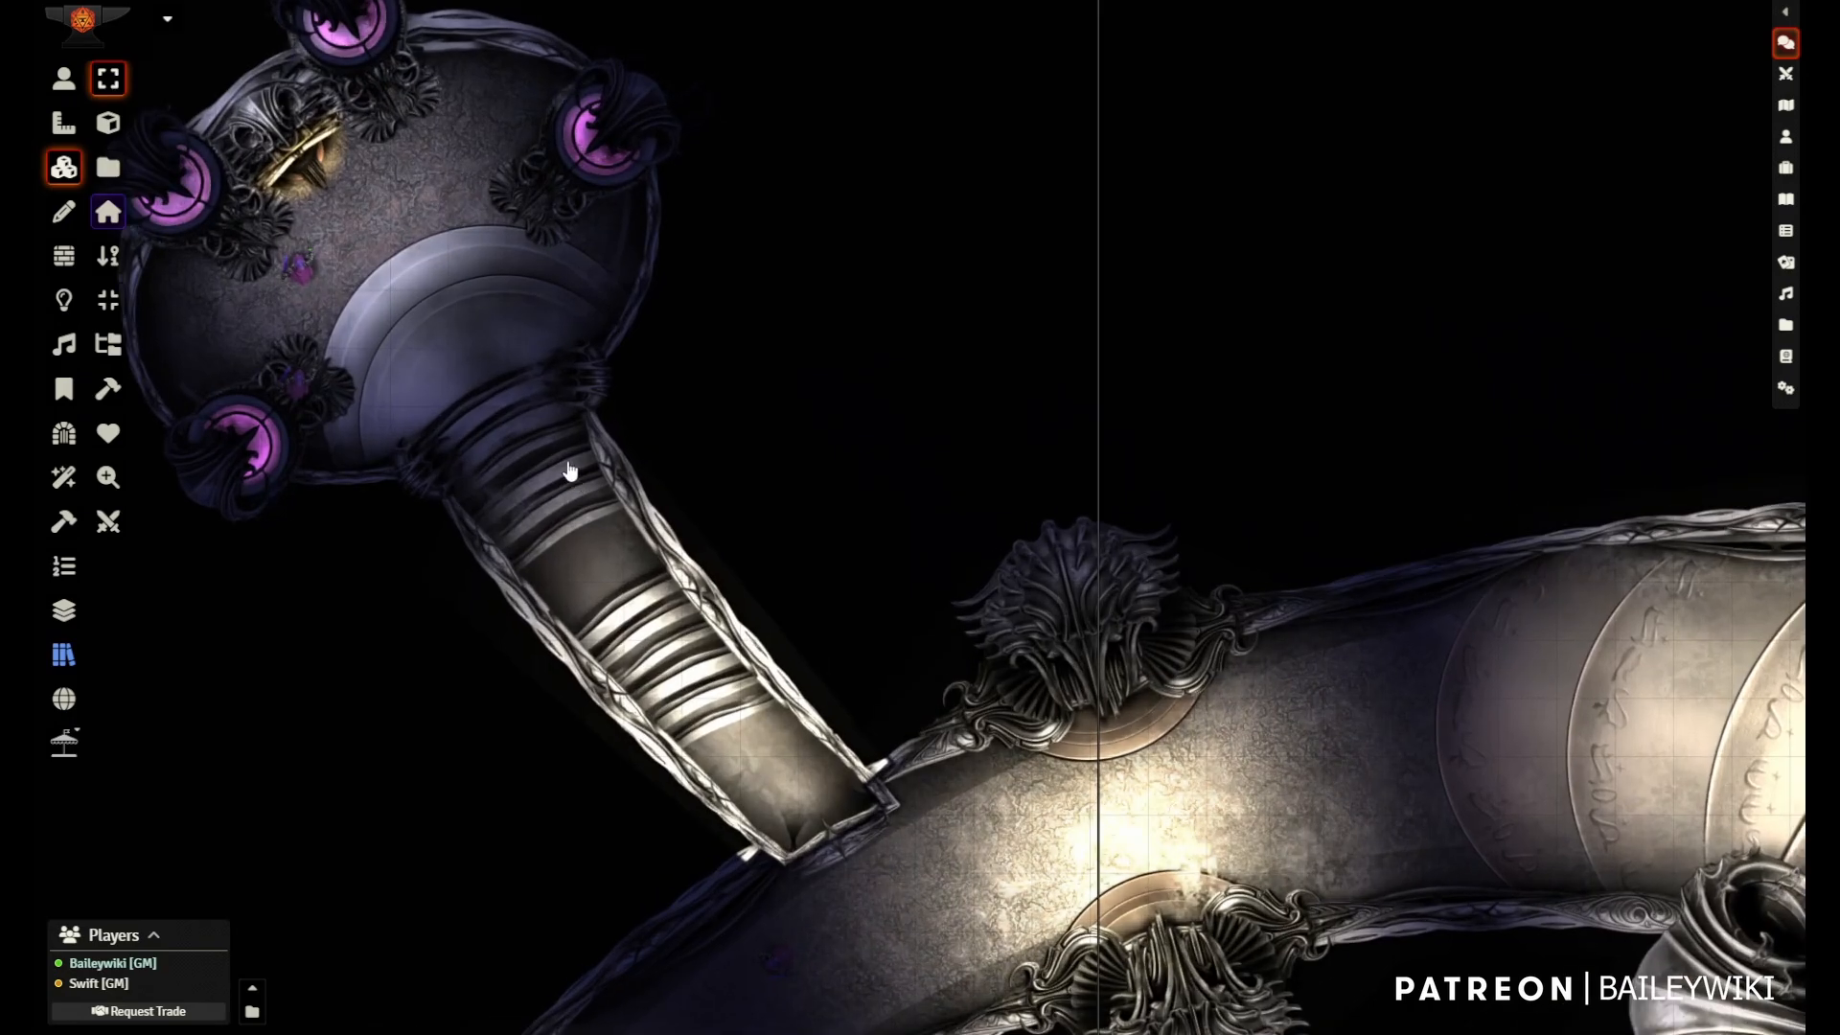
drag(531, 393, 970, 546)
scroll(958, 491, up, 9)
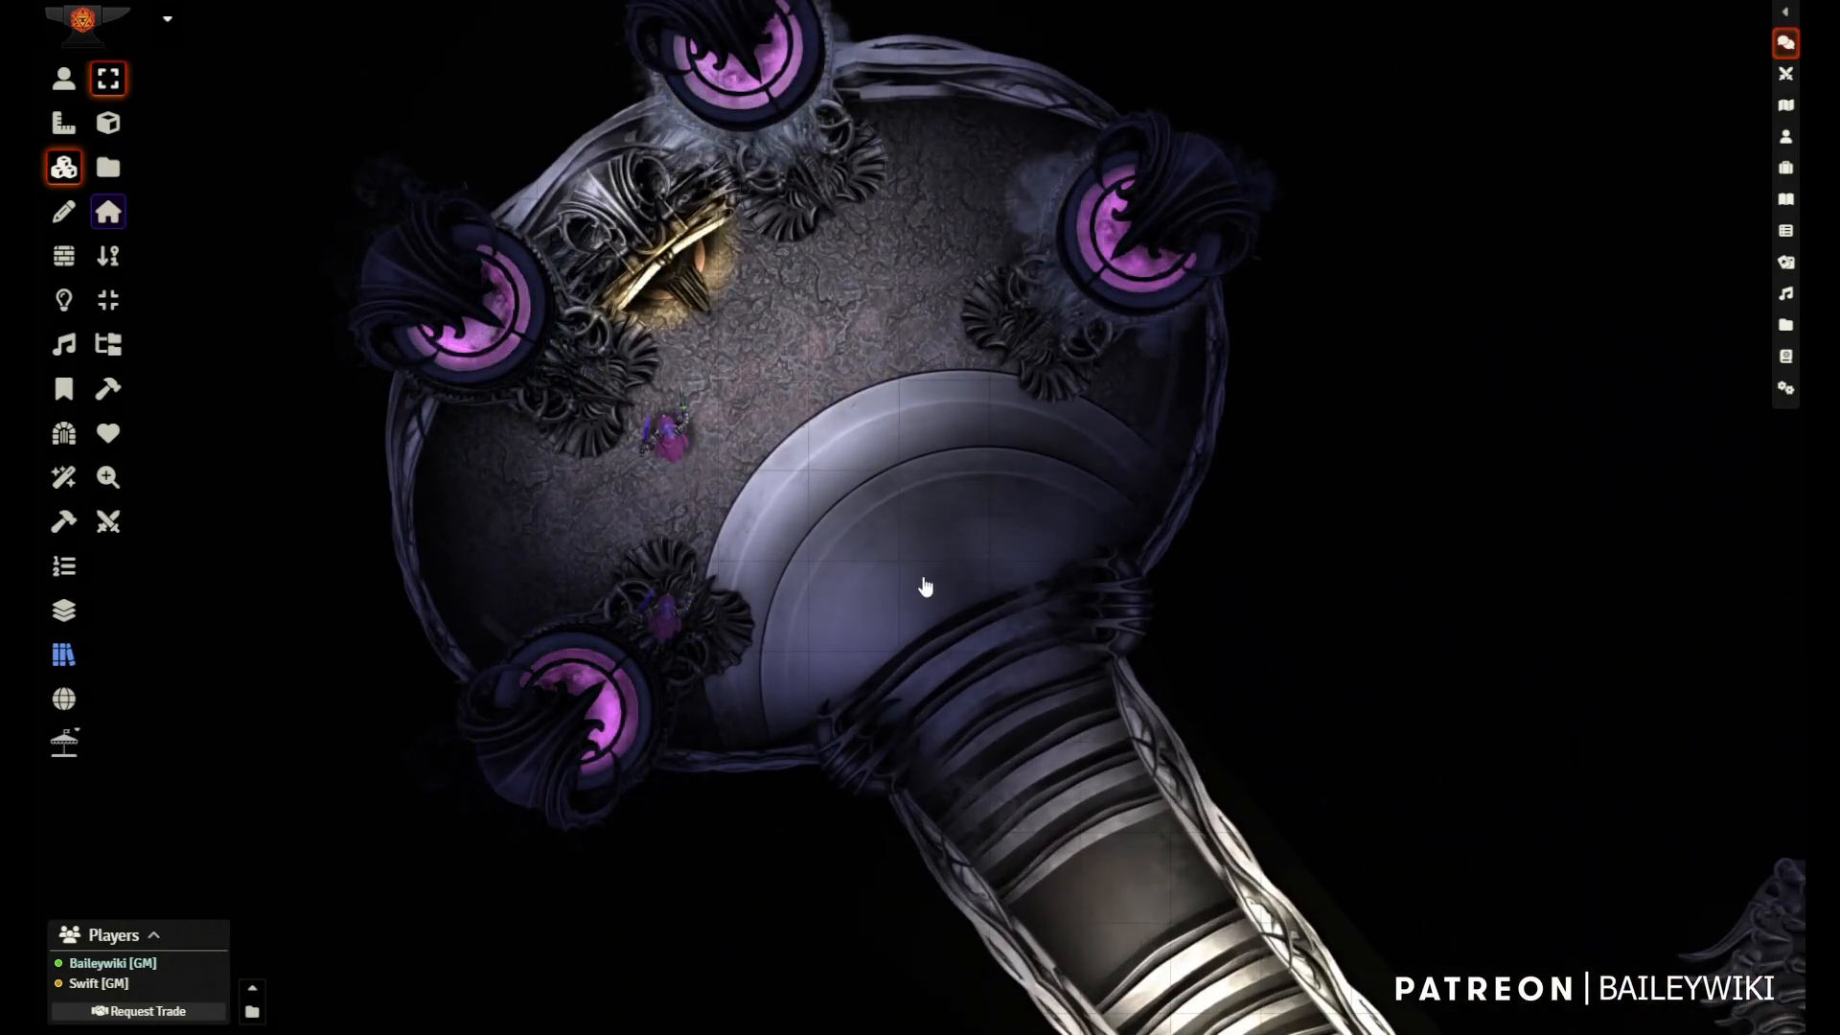
- Examine the dungeon's large hall with the golden pool and the curved corridor that leads to it
scroll(986, 566, down, 12)
drag(1560, 895, 727, 289)
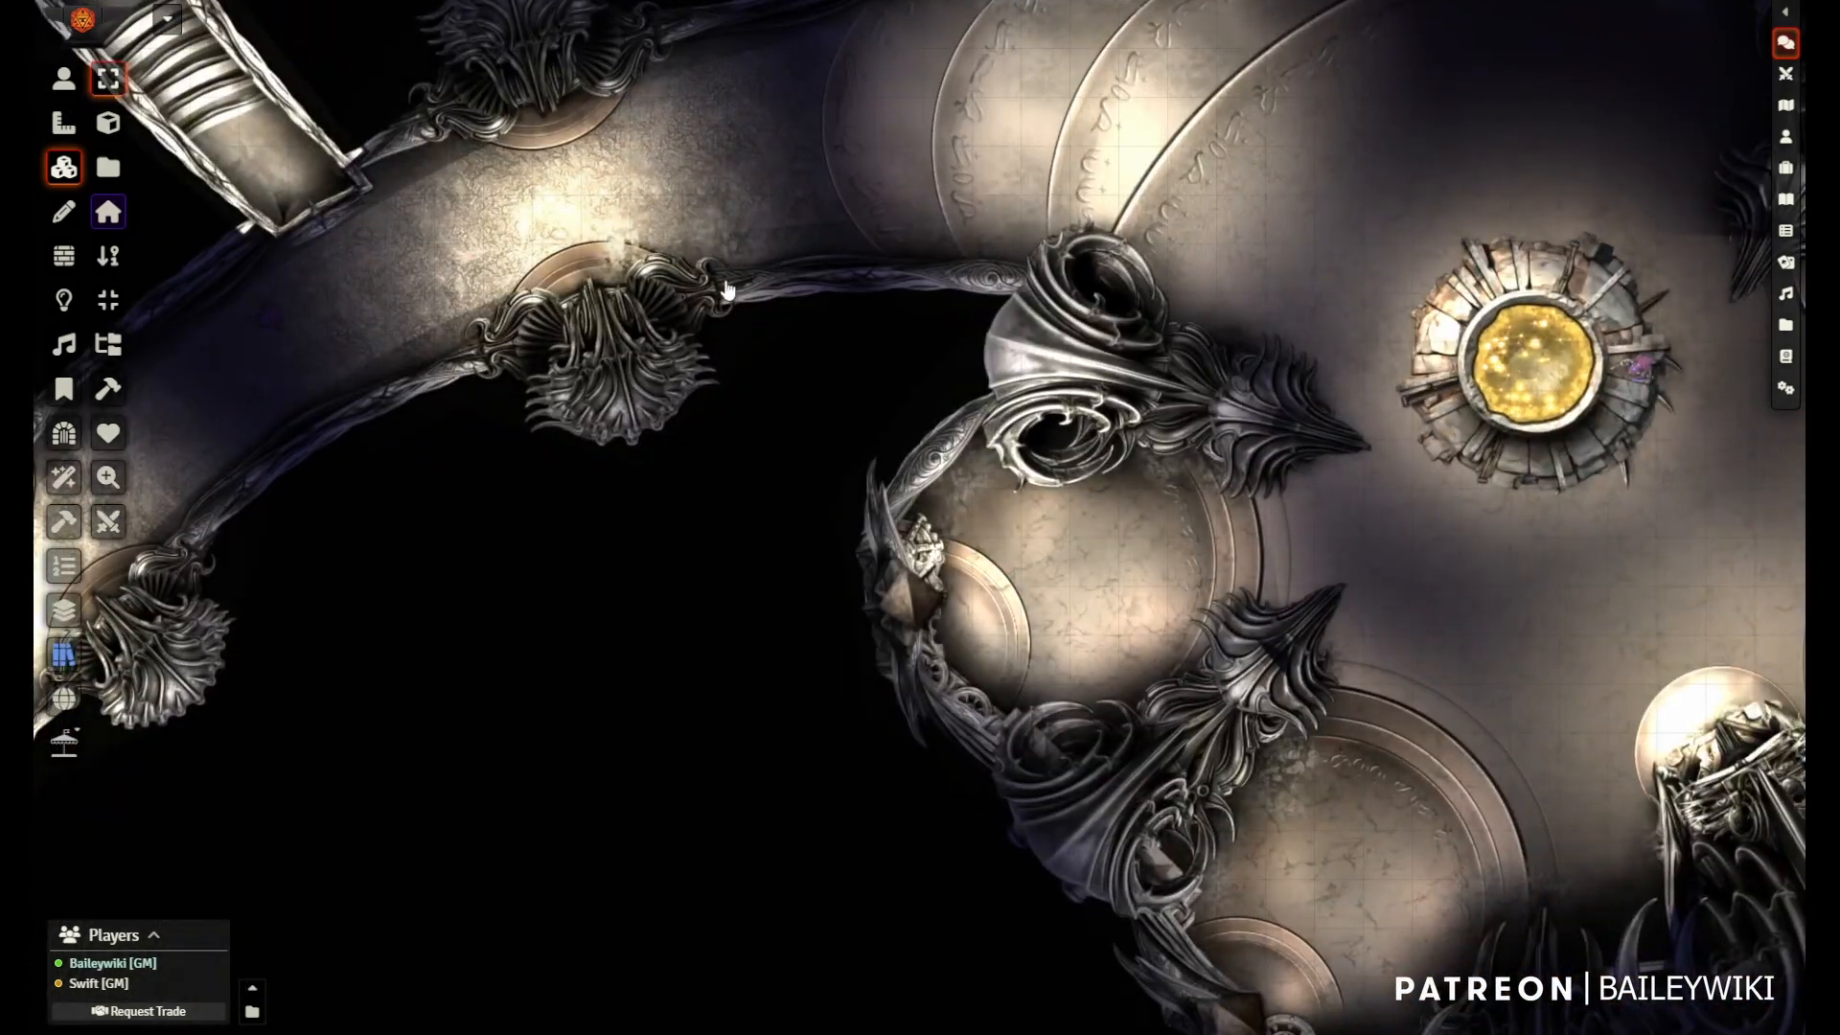
scroll(850, 517, down, 11)
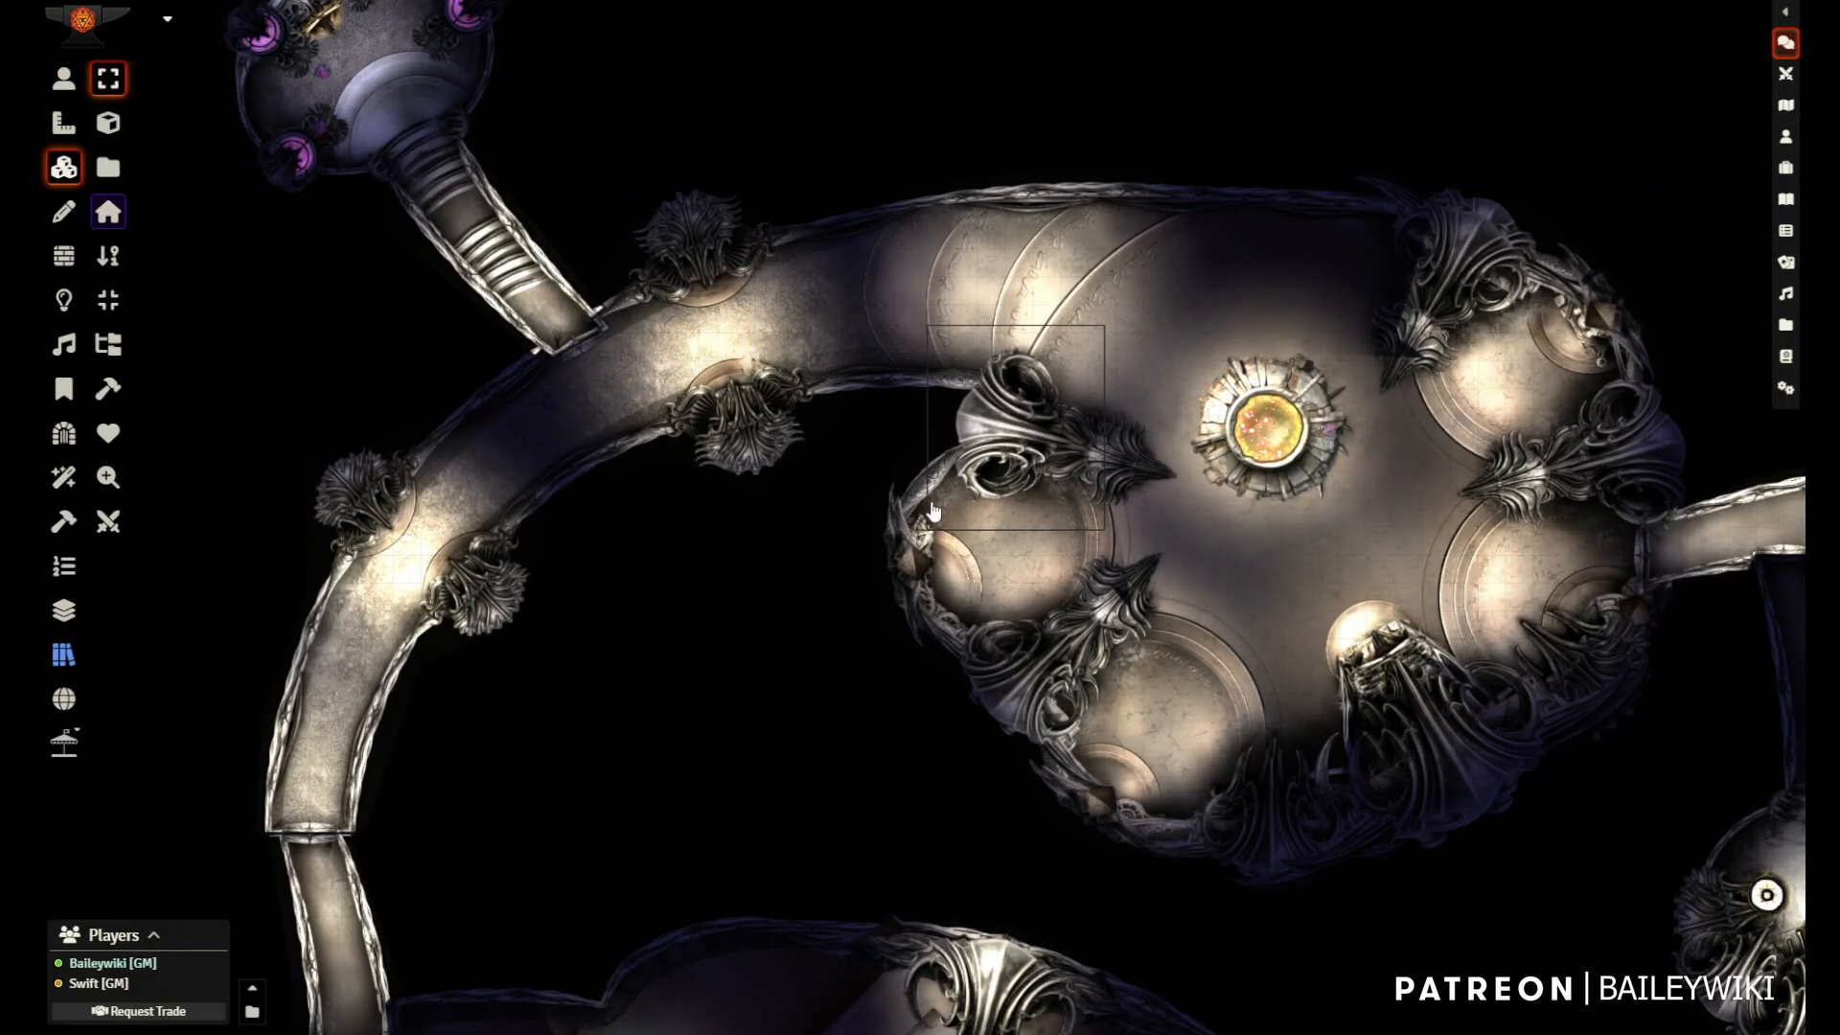
scroll(1054, 814, down, 3)
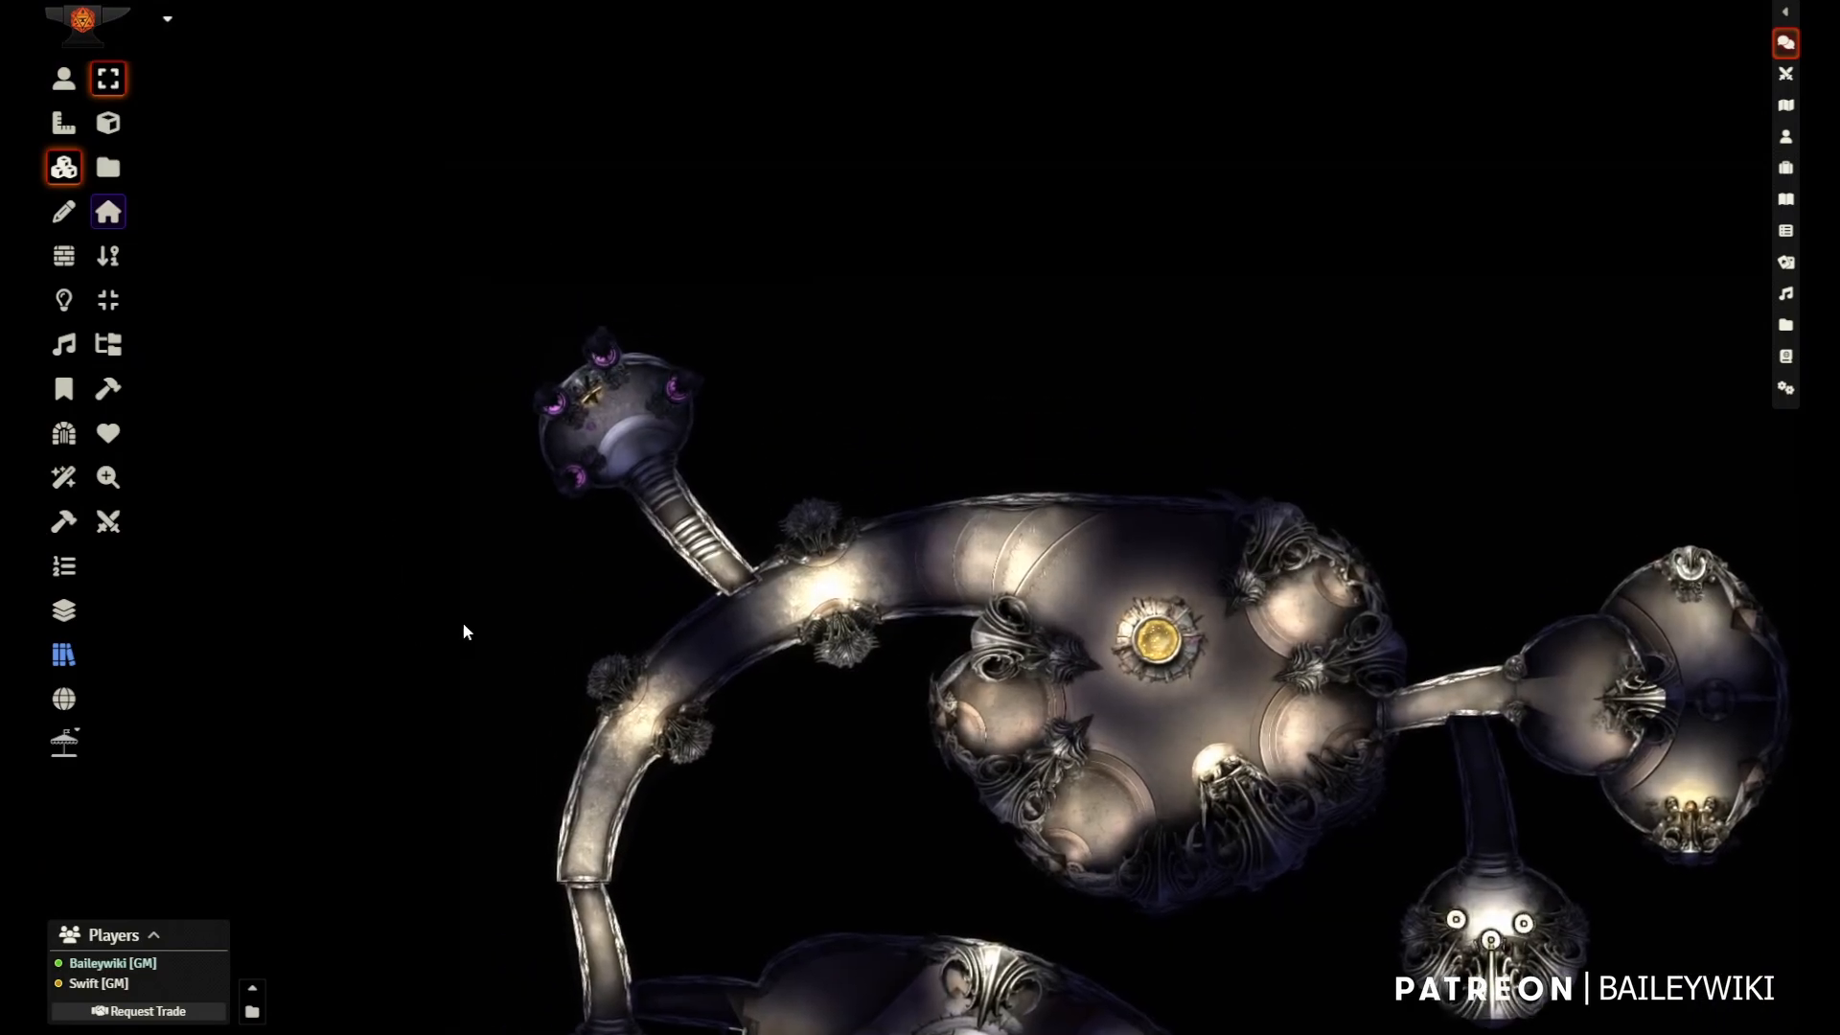
scroll(920, 743, up, 2)
drag(882, 707, 848, 285)
scroll(848, 284, up, 6)
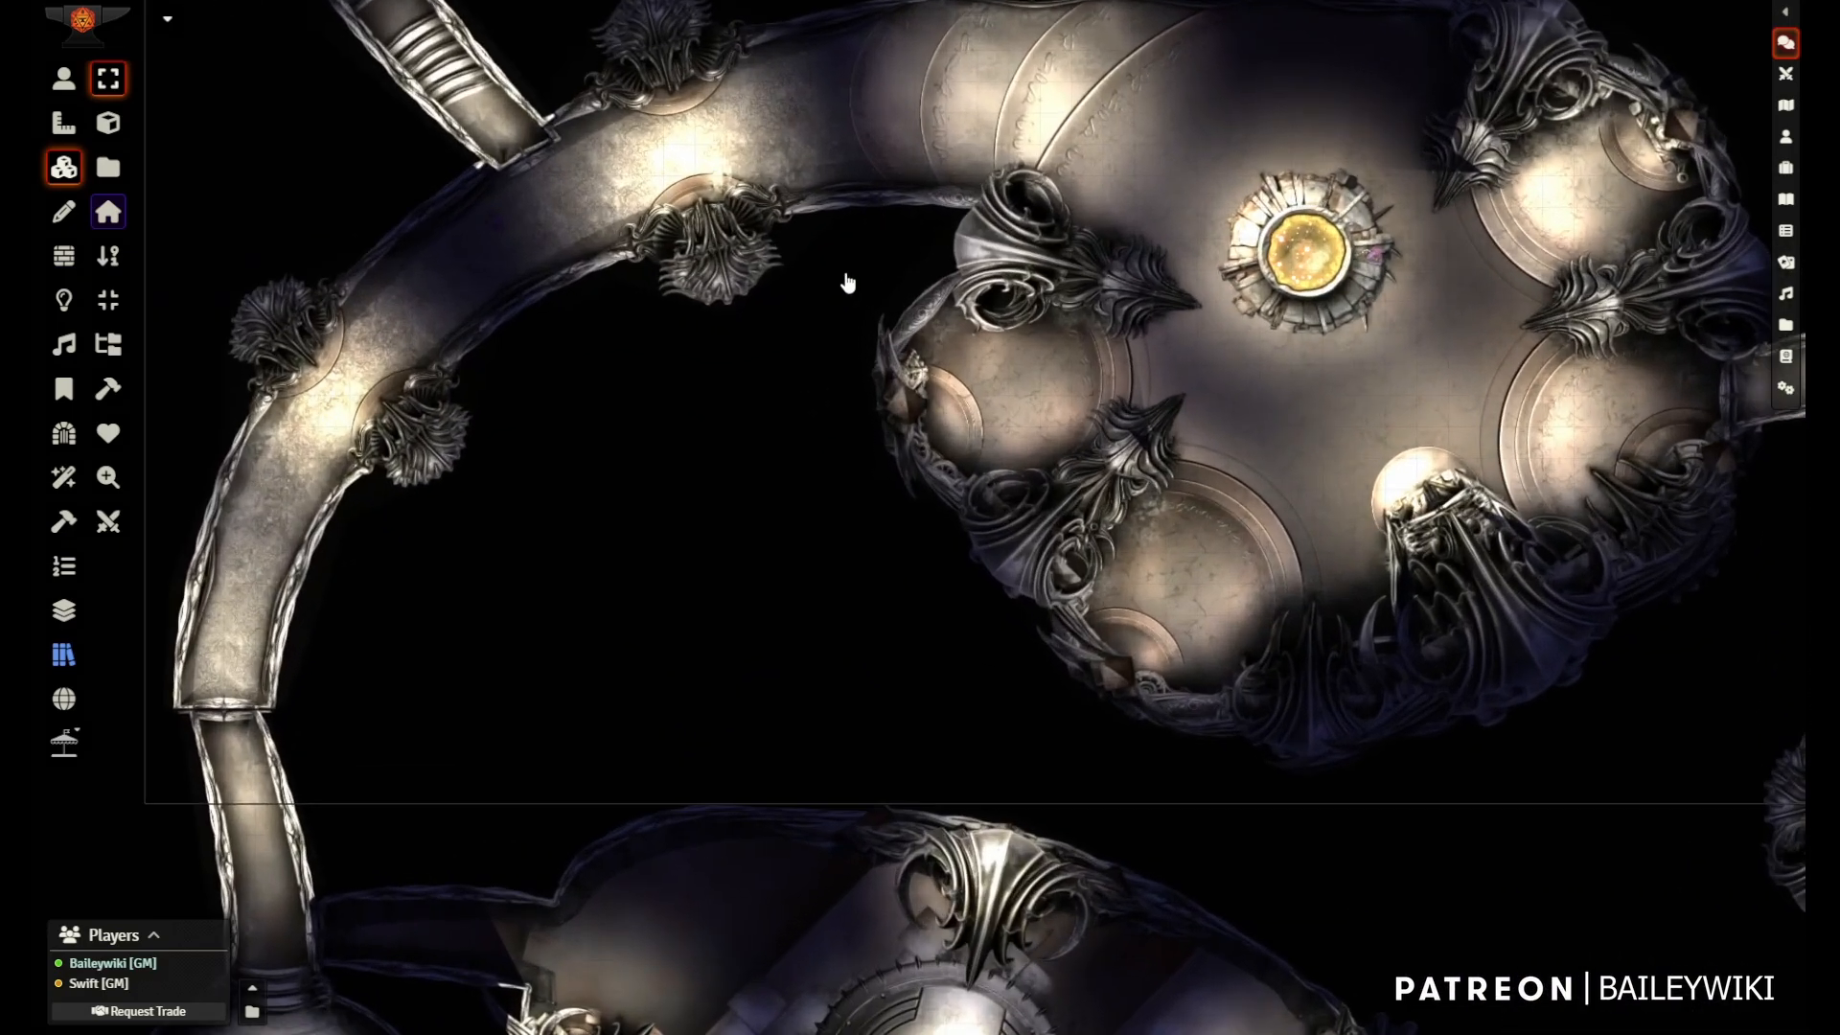
drag(730, 476, 697, 849)
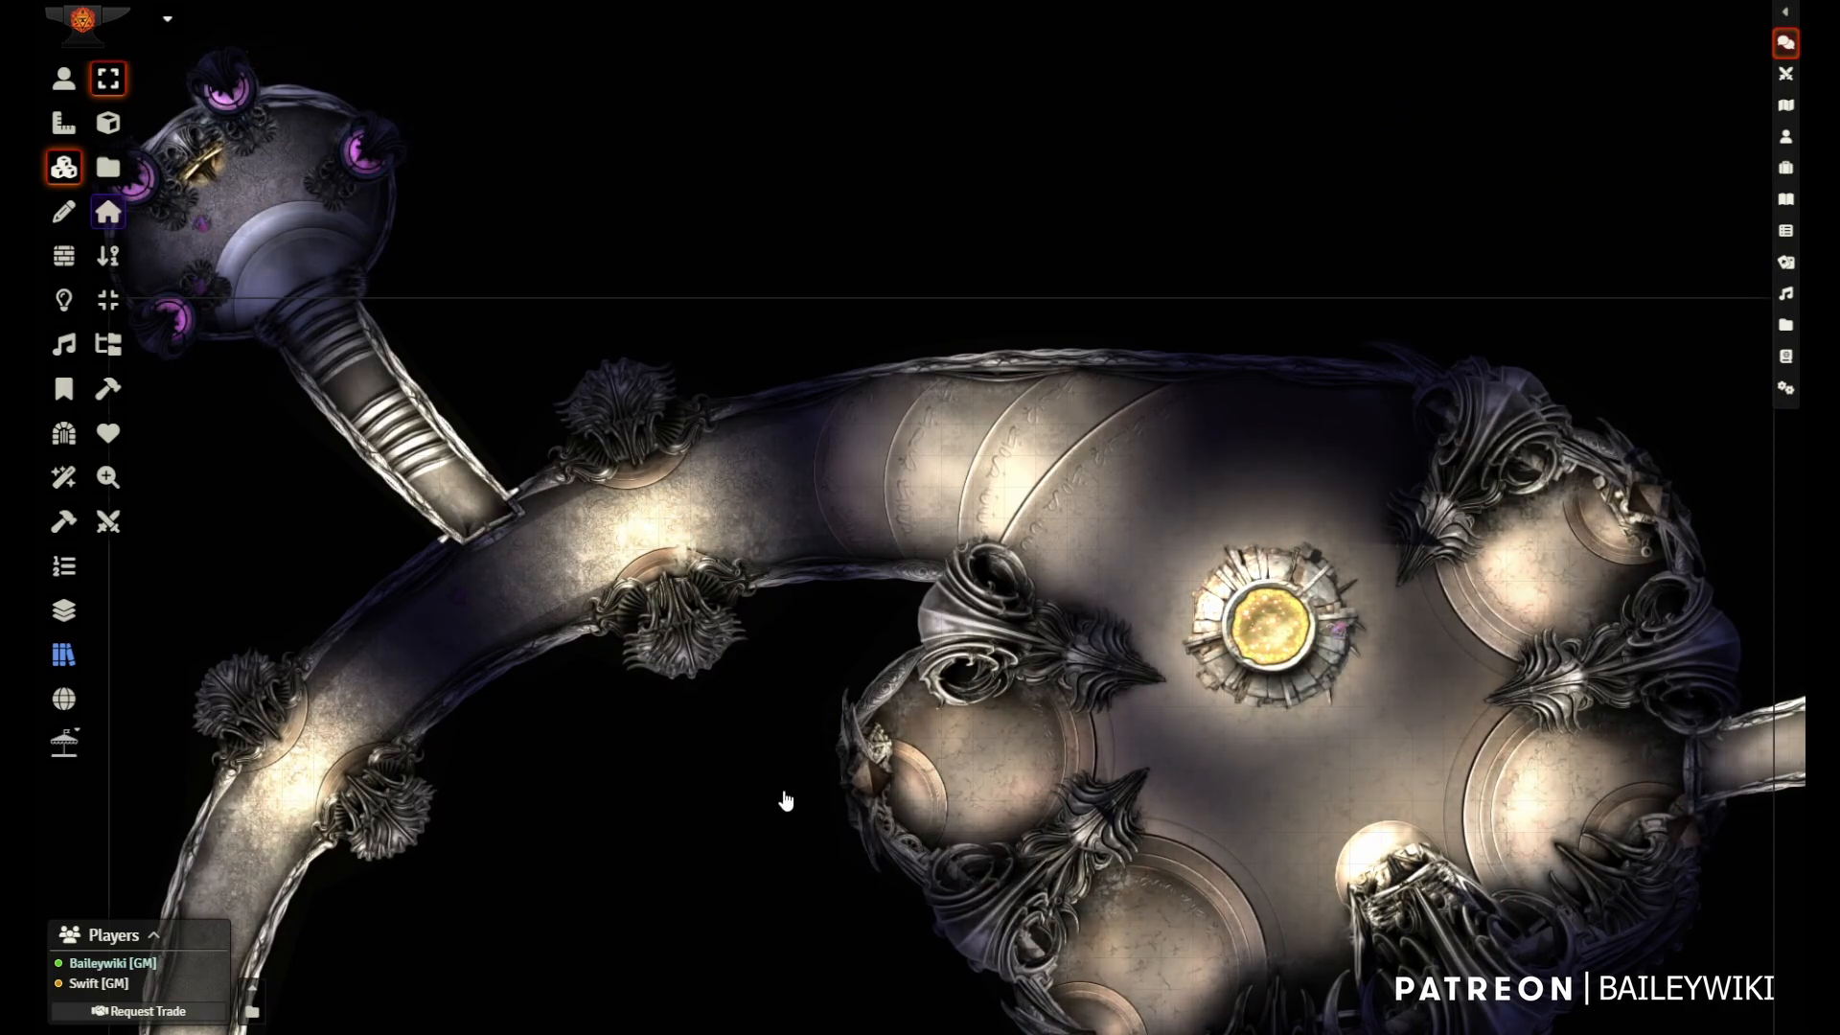
drag(780, 805, 650, 611)
scroll(623, 498, up, 2)
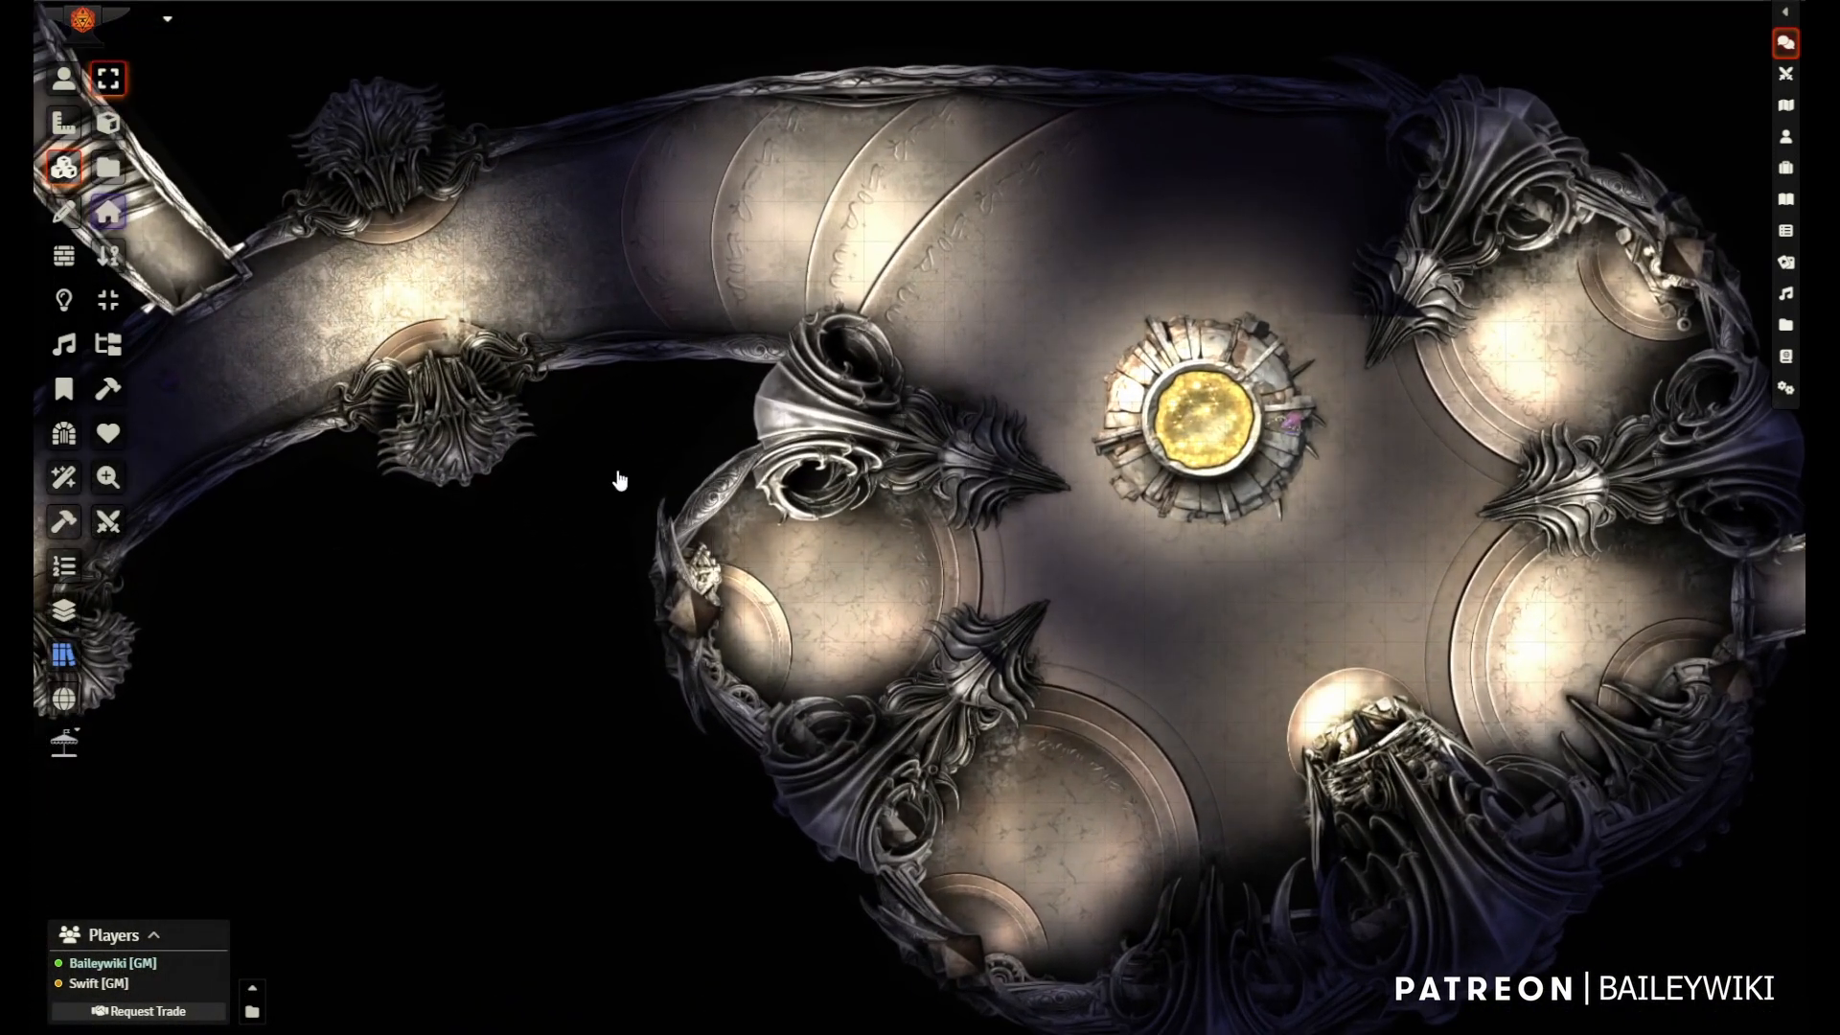
drag(616, 480, 576, 659)
drag(659, 858, 1347, 860)
drag(1141, 627, 1188, 768)
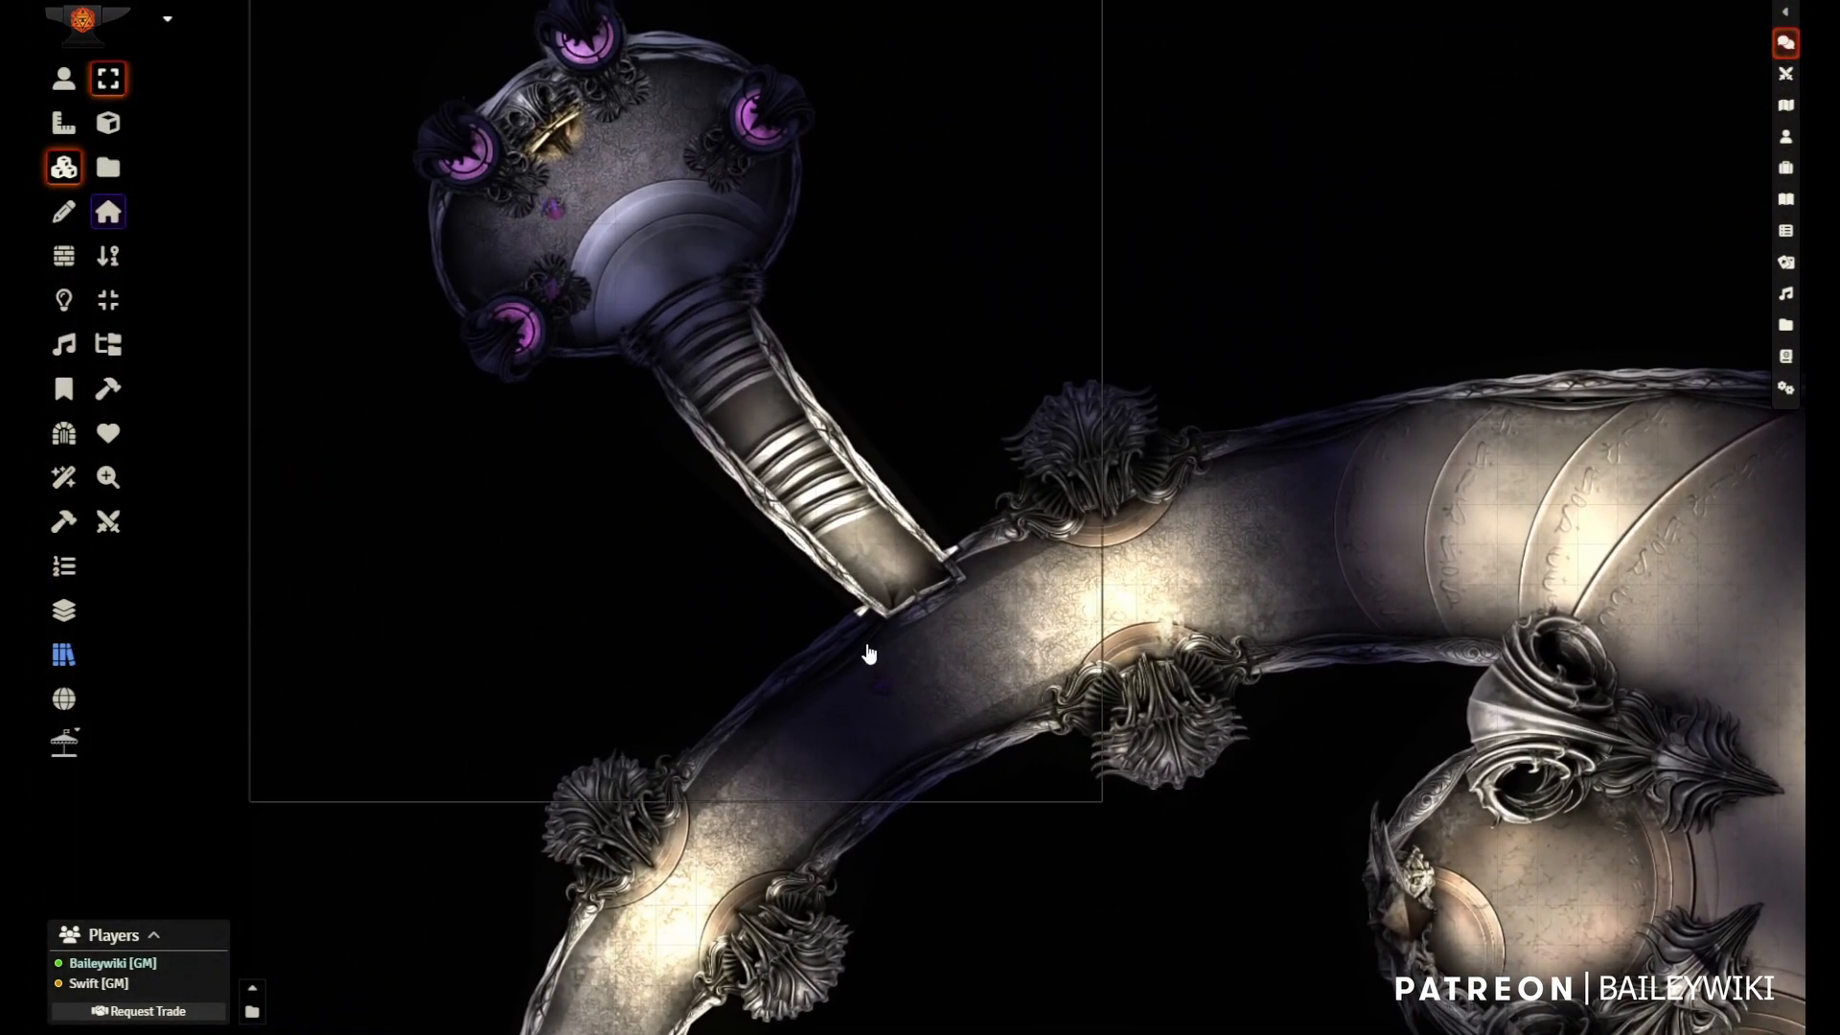
scroll(844, 613, down, 4)
scroll(1130, 816, up, 4)
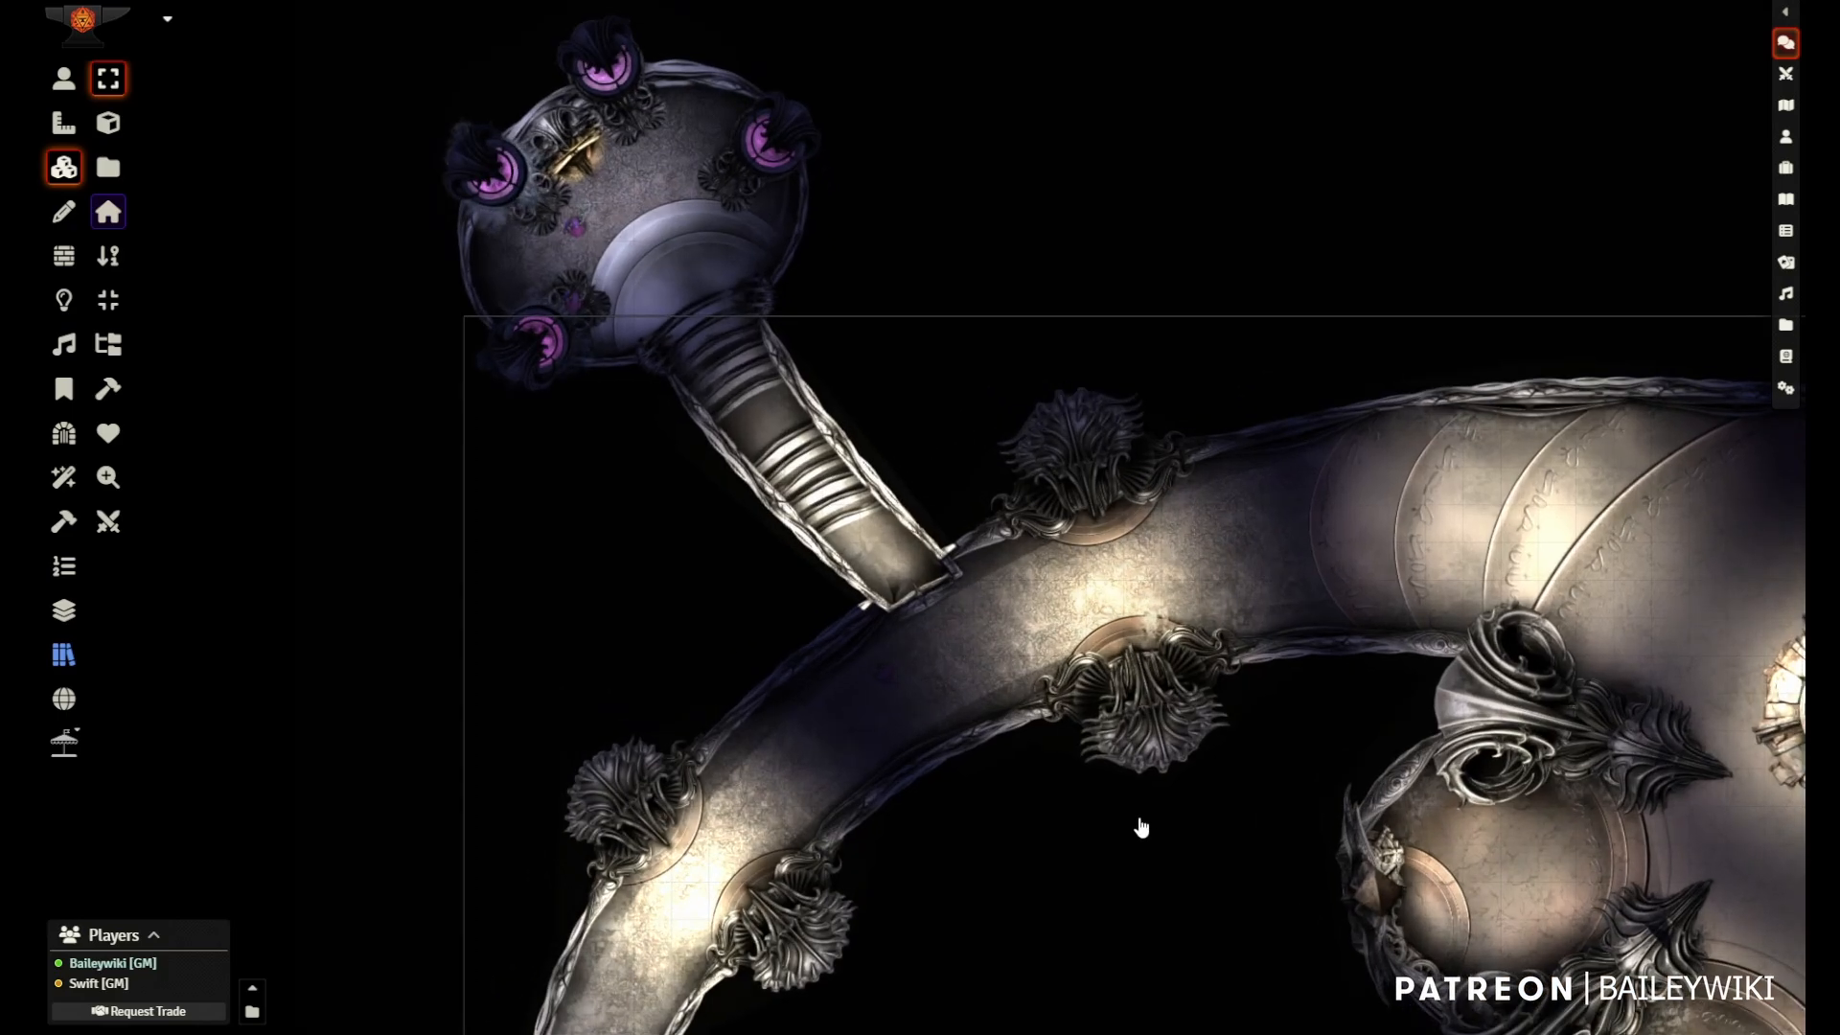
drag(1138, 825, 827, 599)
scroll(728, 624, down, 5)
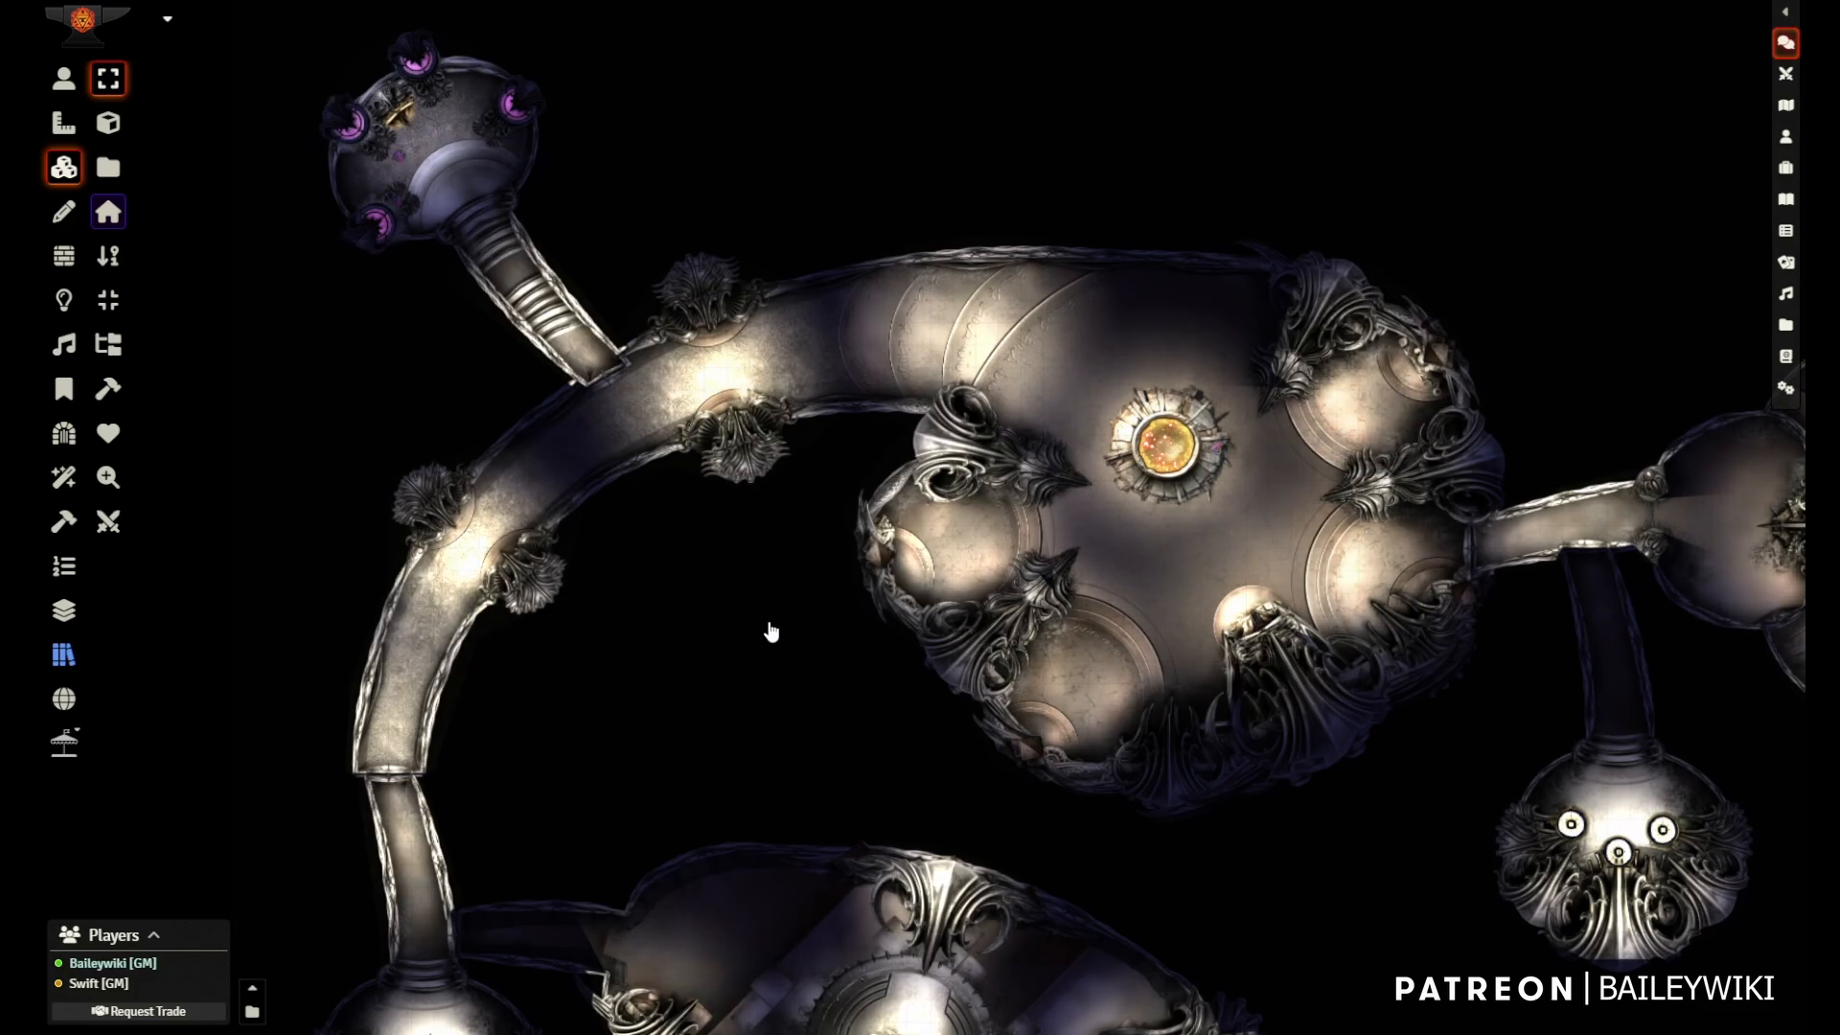
- Examine the overhead decorations around the purple braziers in the small round chamber up close
scroll(698, 575, up, 2)
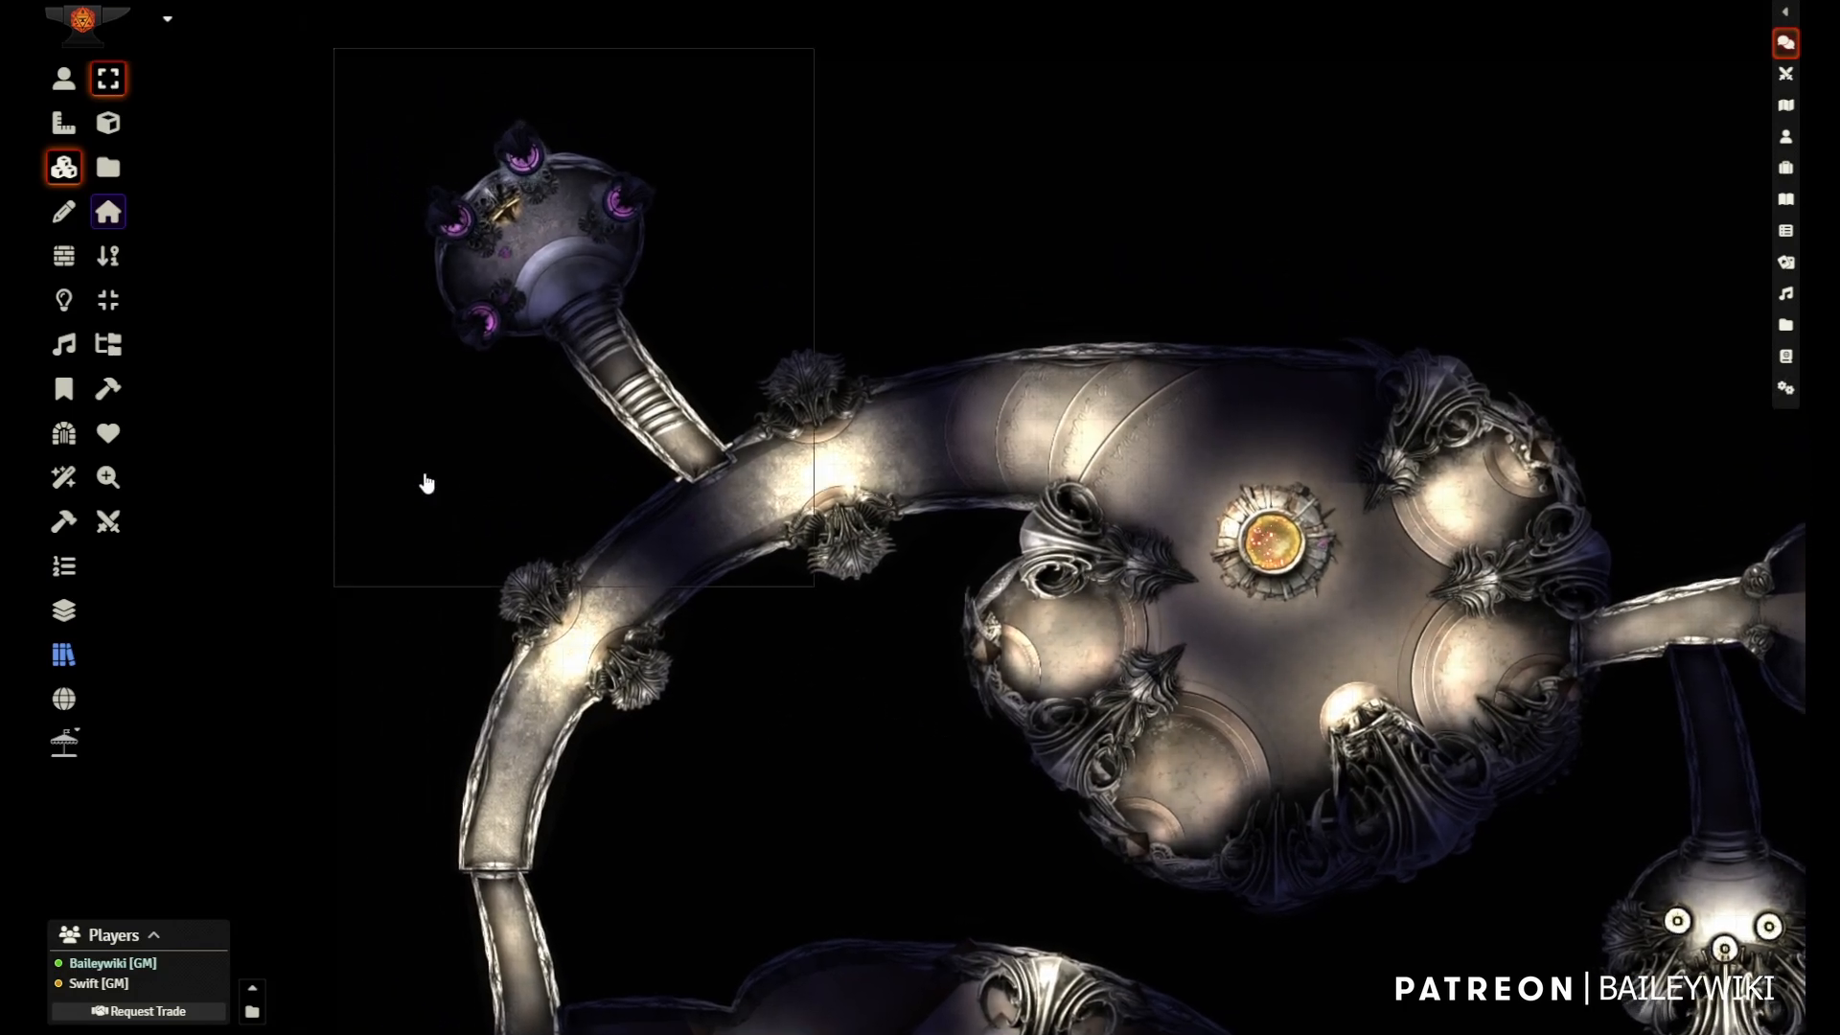
scroll(613, 594, up, 4)
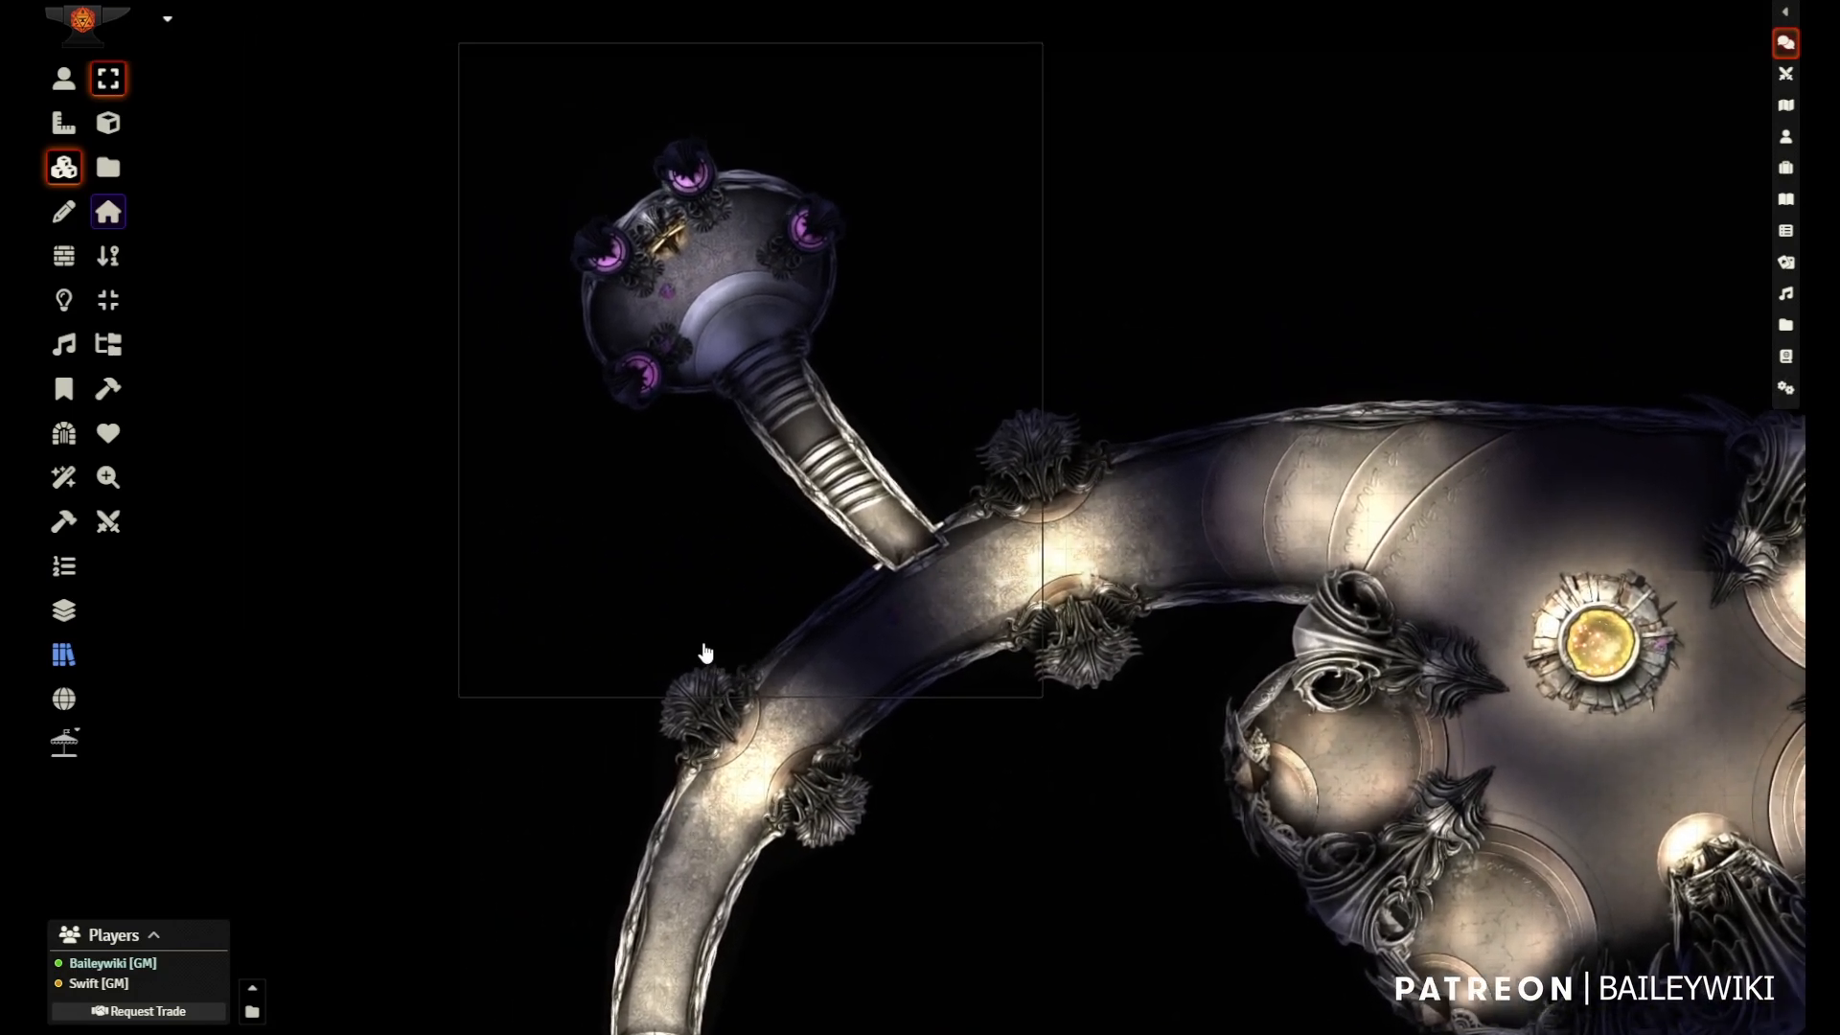
scroll(561, 548, up, 1)
drag(329, 456, 571, 690)
scroll(562, 669, up, 7)
scroll(561, 665, up, 6)
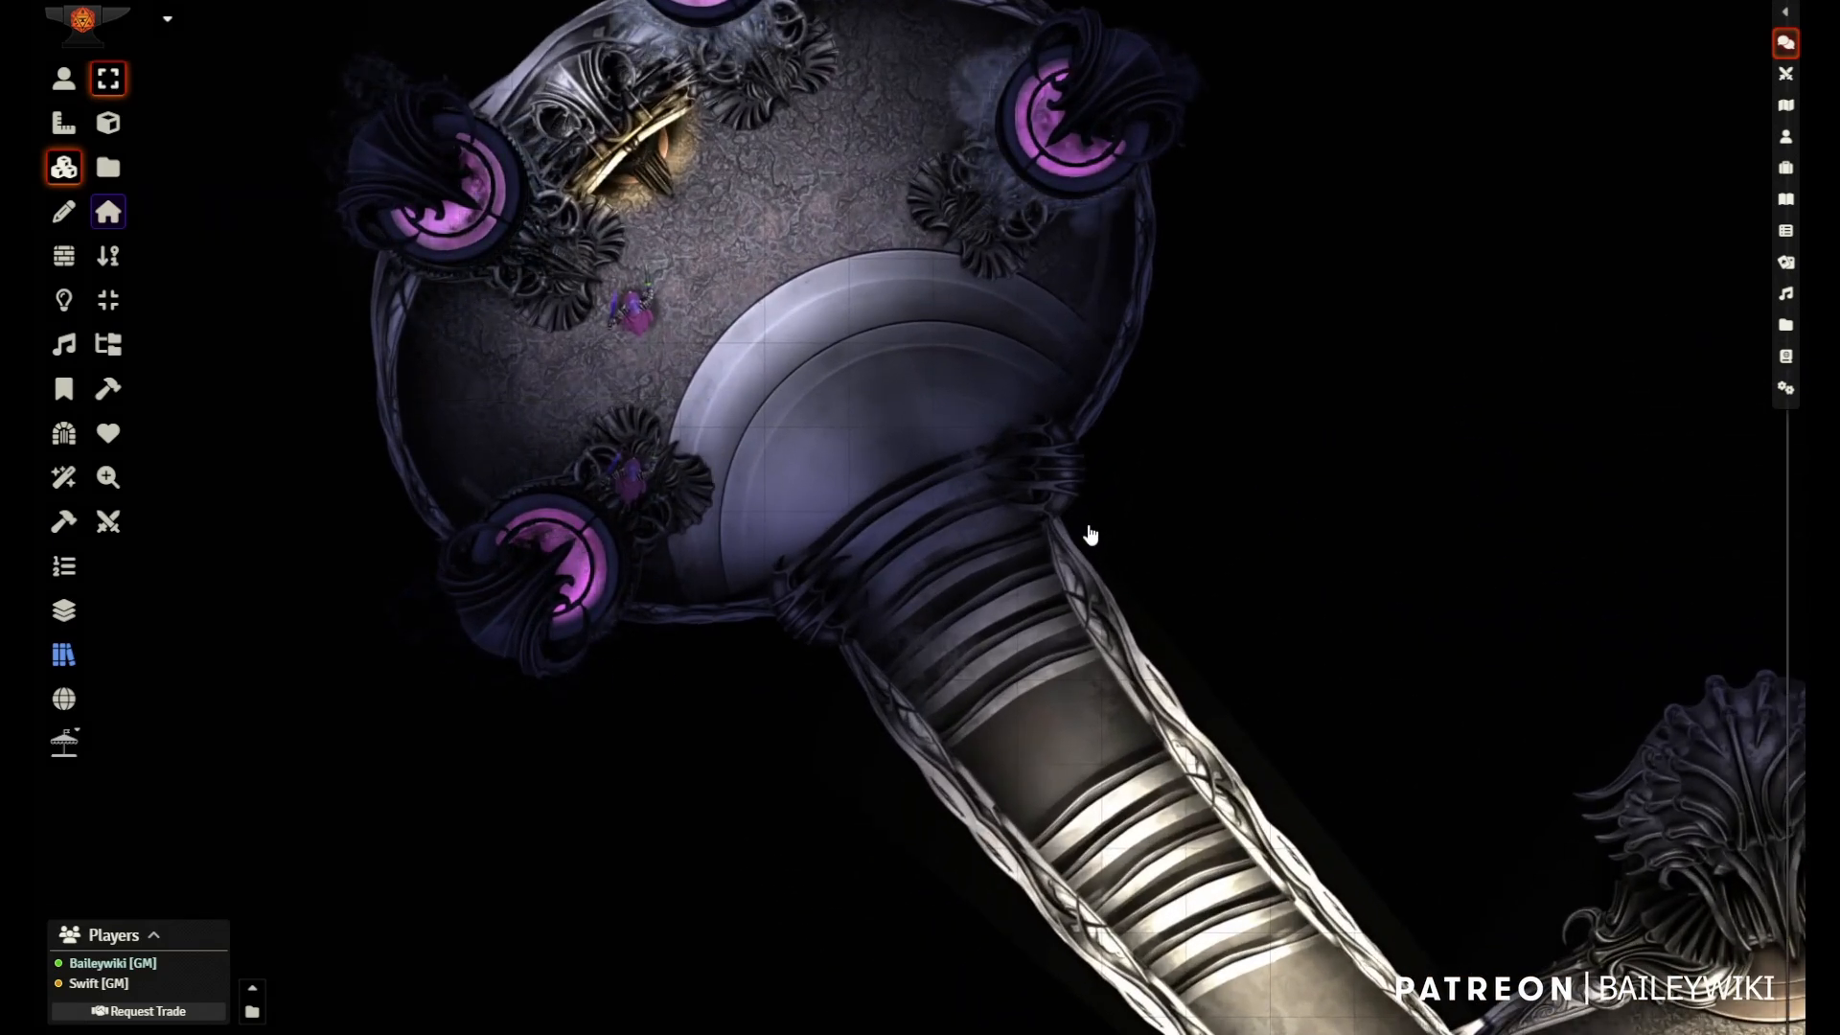
drag(1110, 544, 1132, 706)
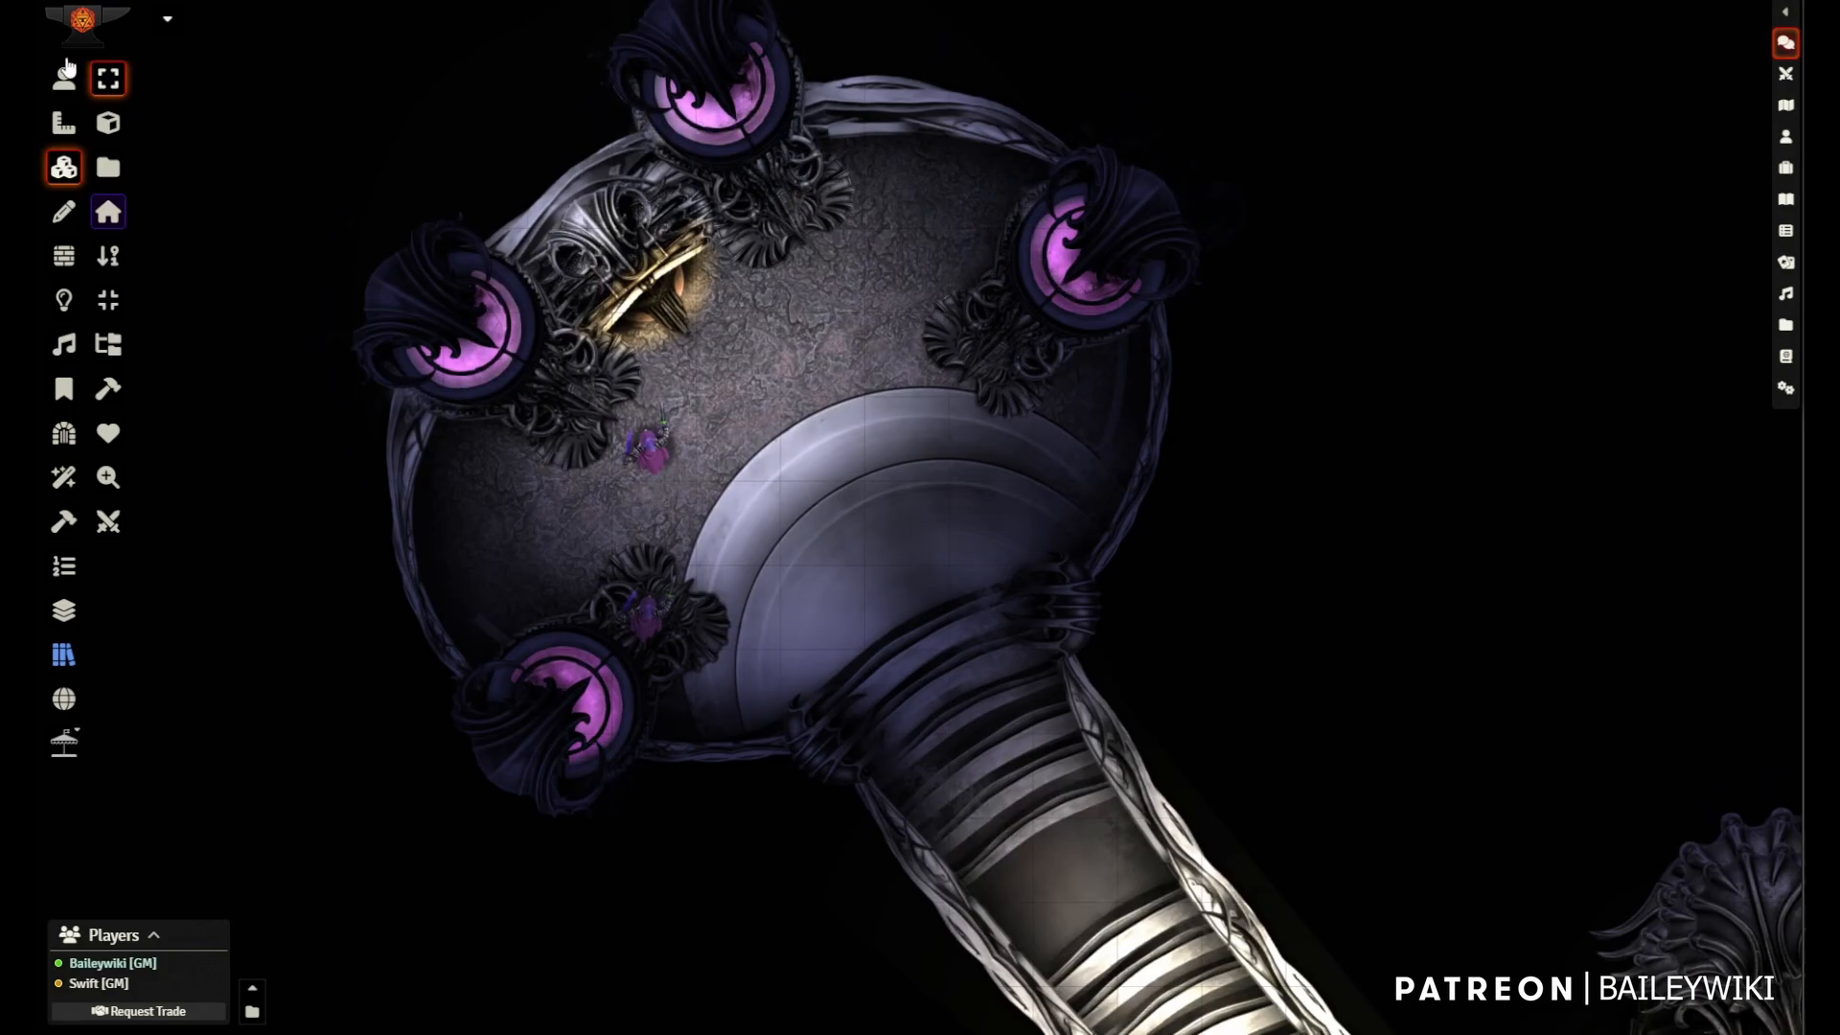
- Switch to token controls and pick up the token beside the golden pool in the large hall
drag(1200, 646, 816, 429)
scroll(904, 505, down, 11)
drag(1165, 496, 291, 414)
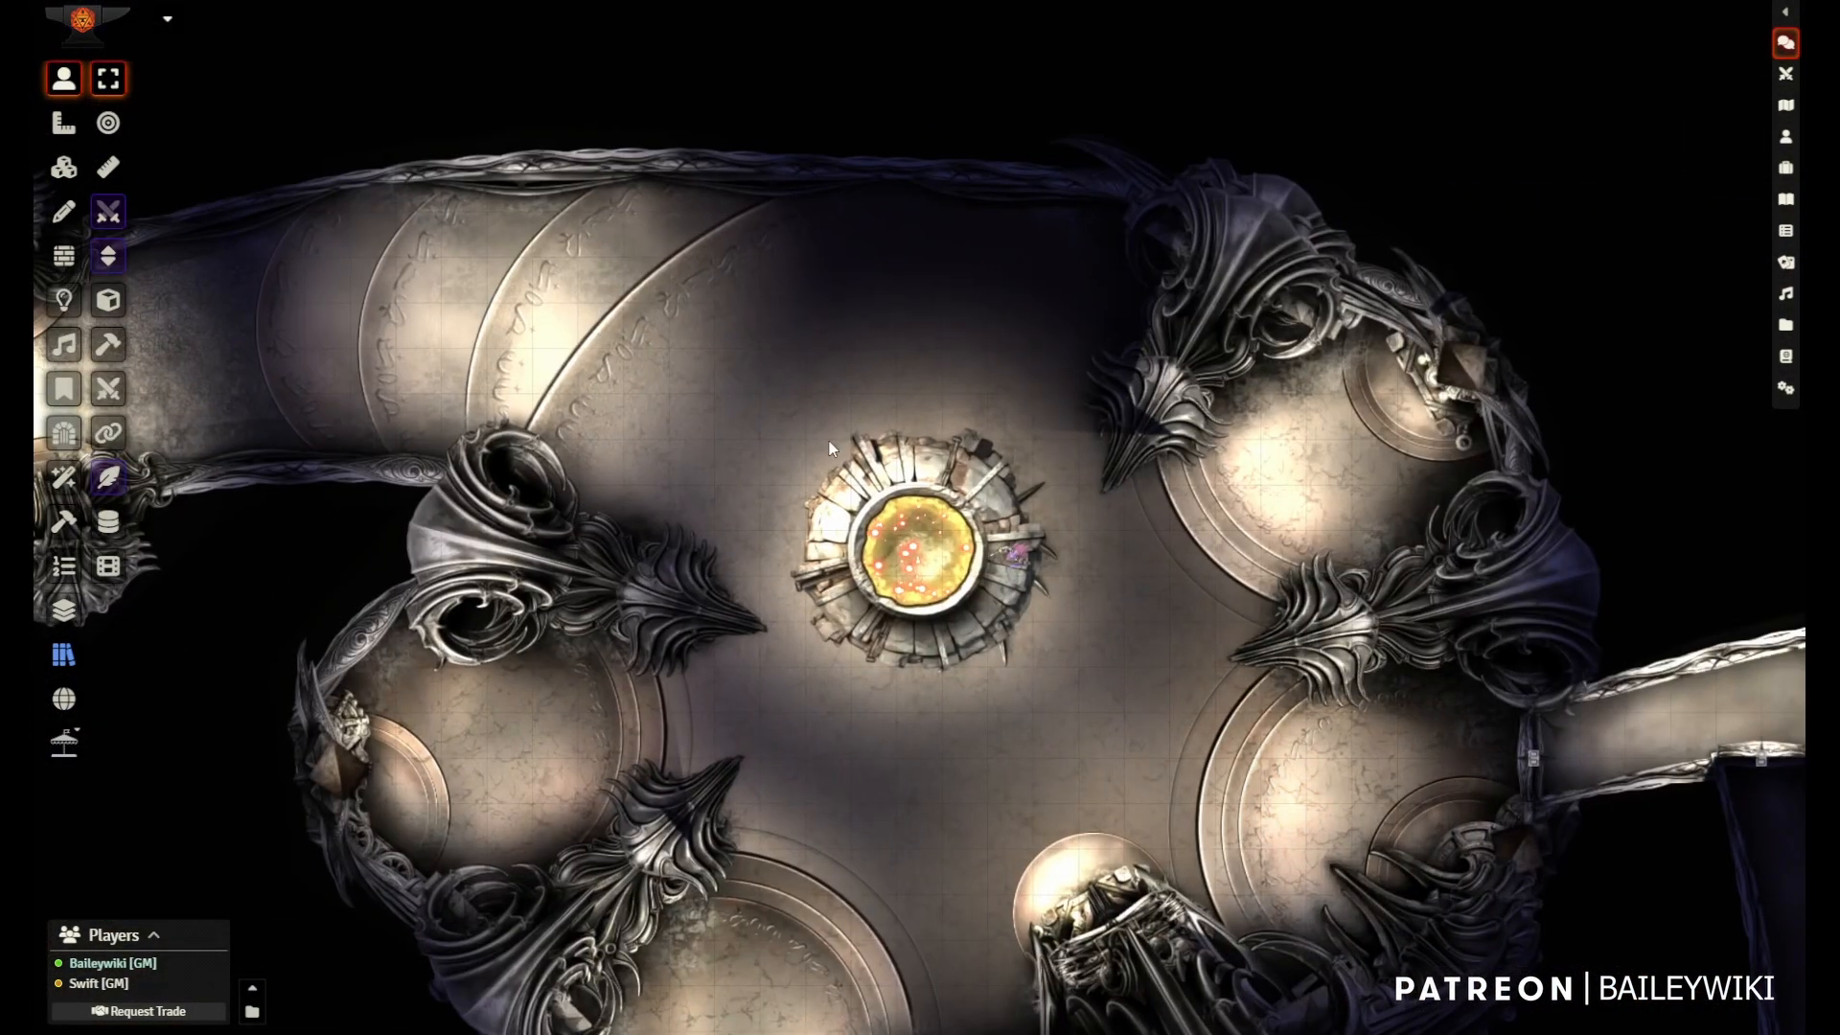
drag(1016, 554, 951, 531)
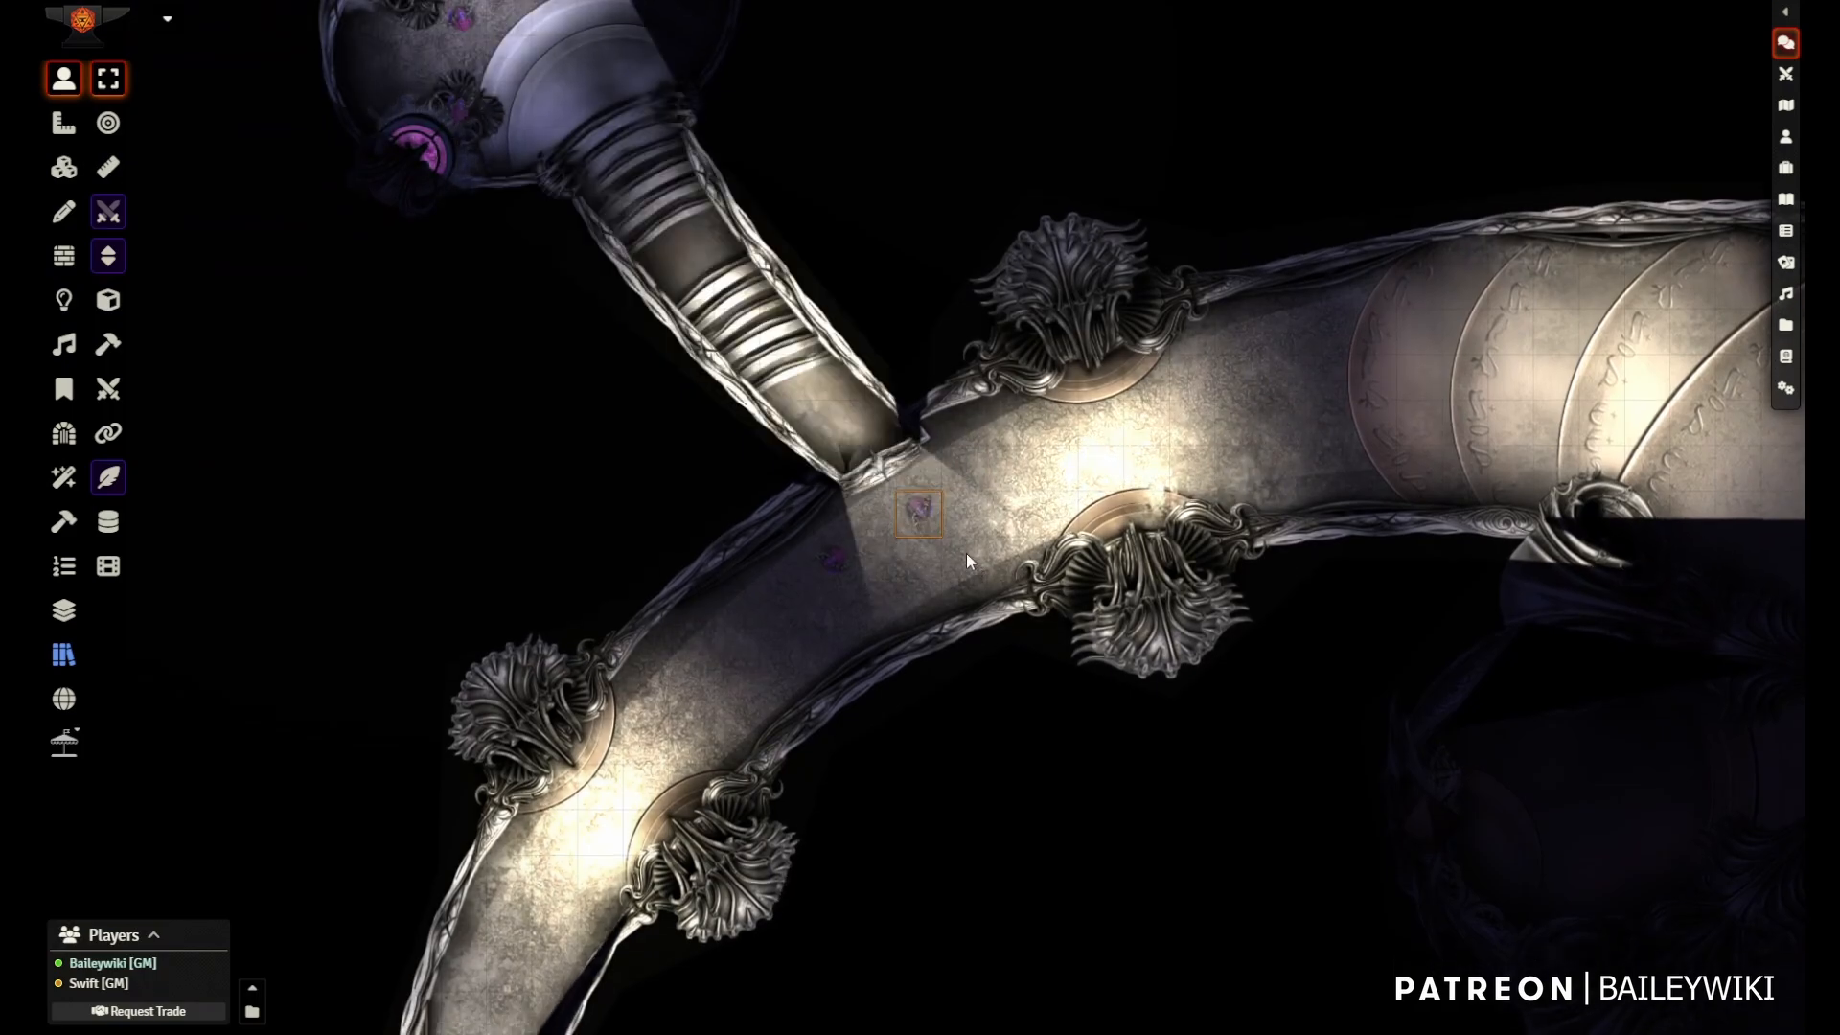
- Walk the selected token from the curved corridor up the stairs and into the purple-lit chamber
key(Up)
key(Left)
key(Up)
key(Left)
key(Up)
key(Left)
key(Up)
key(Left)
key(Up)
key(Left)
scroll(964, 556, up, 8)
key(Up)
key(Left)
key(Up)
key(Left)
key(Up)
key(Left)
key(Up)
key(Up)
key(Left)
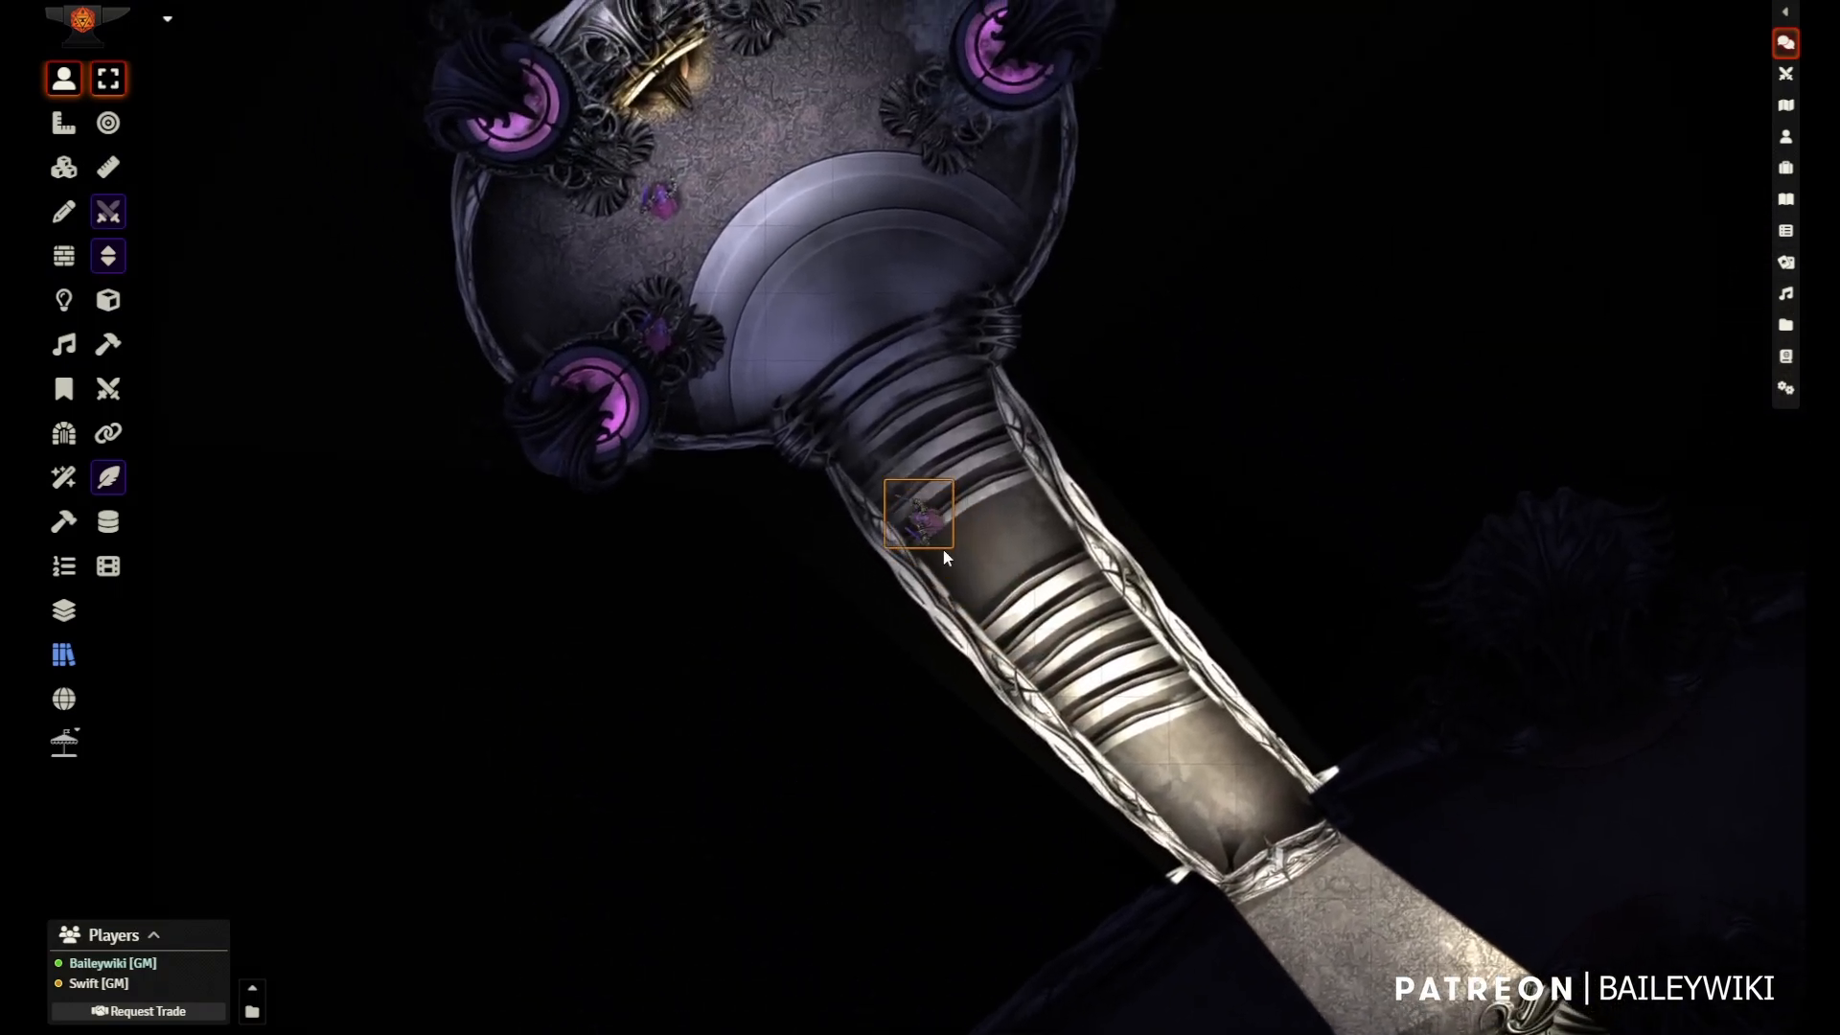
scroll(906, 537, up, 5)
scroll(906, 529, up, 3)
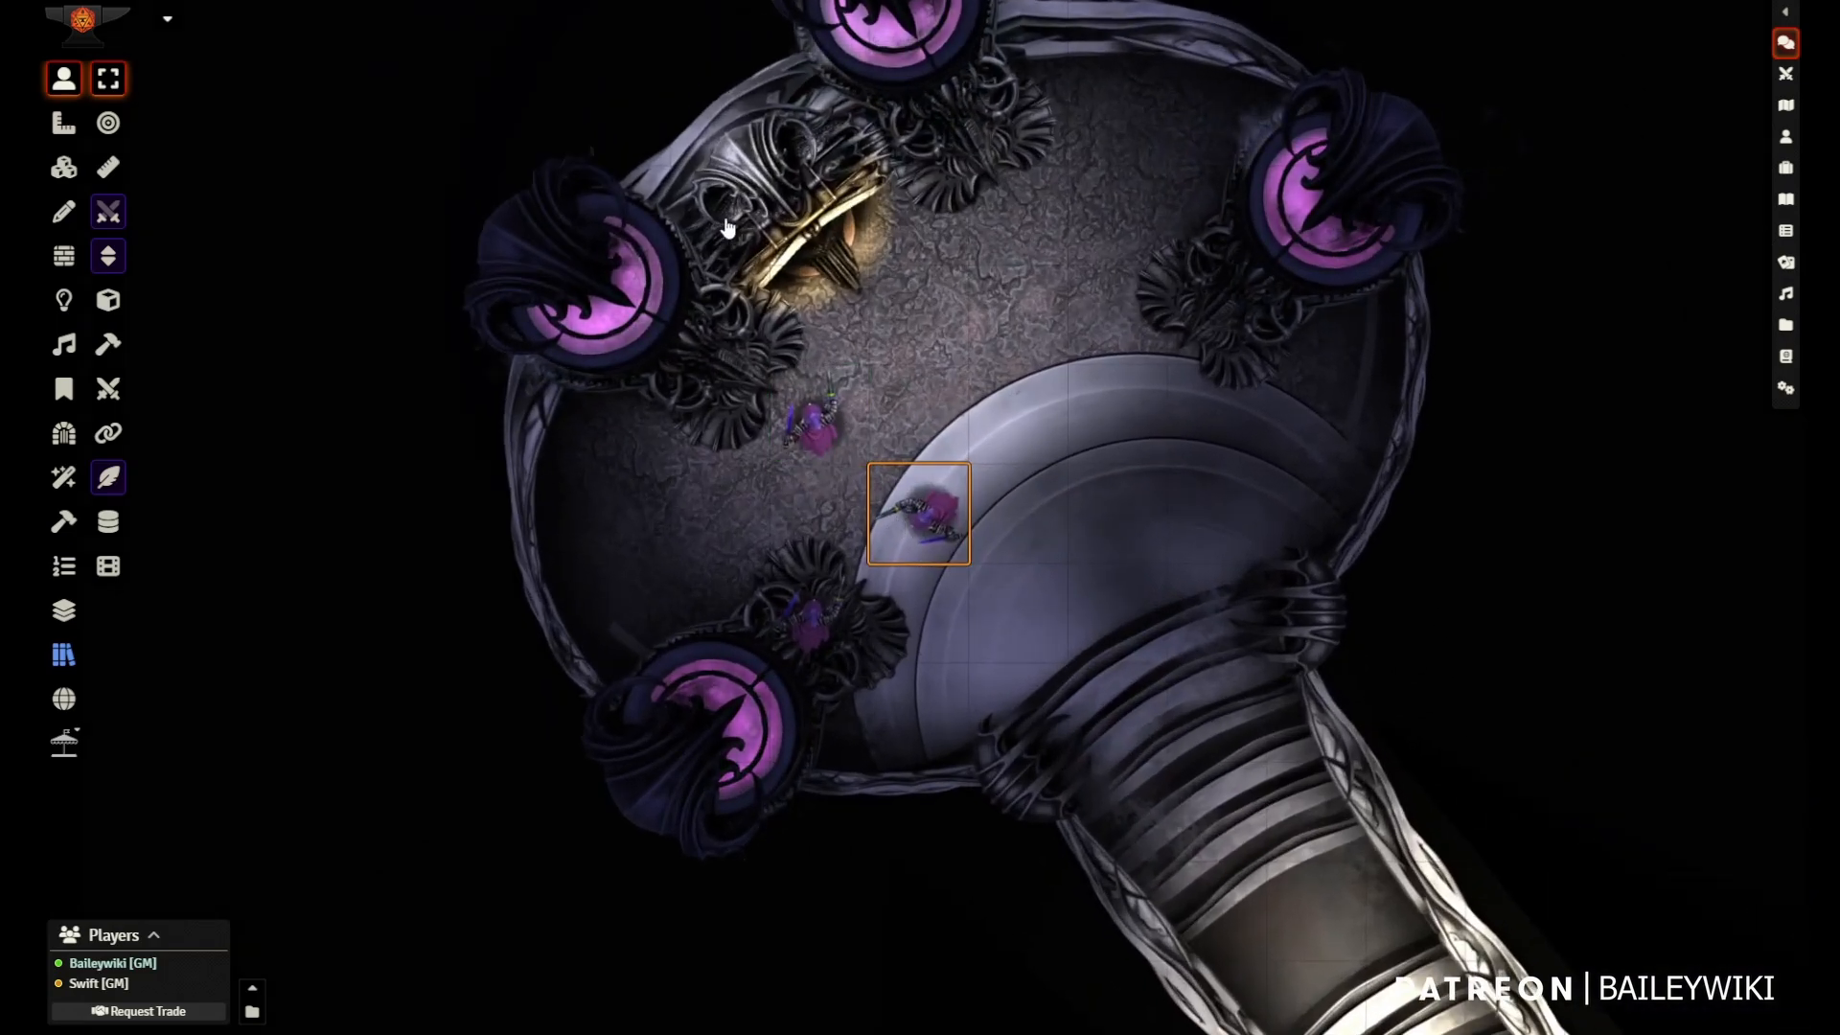
drag(1159, 575, 1132, 452)
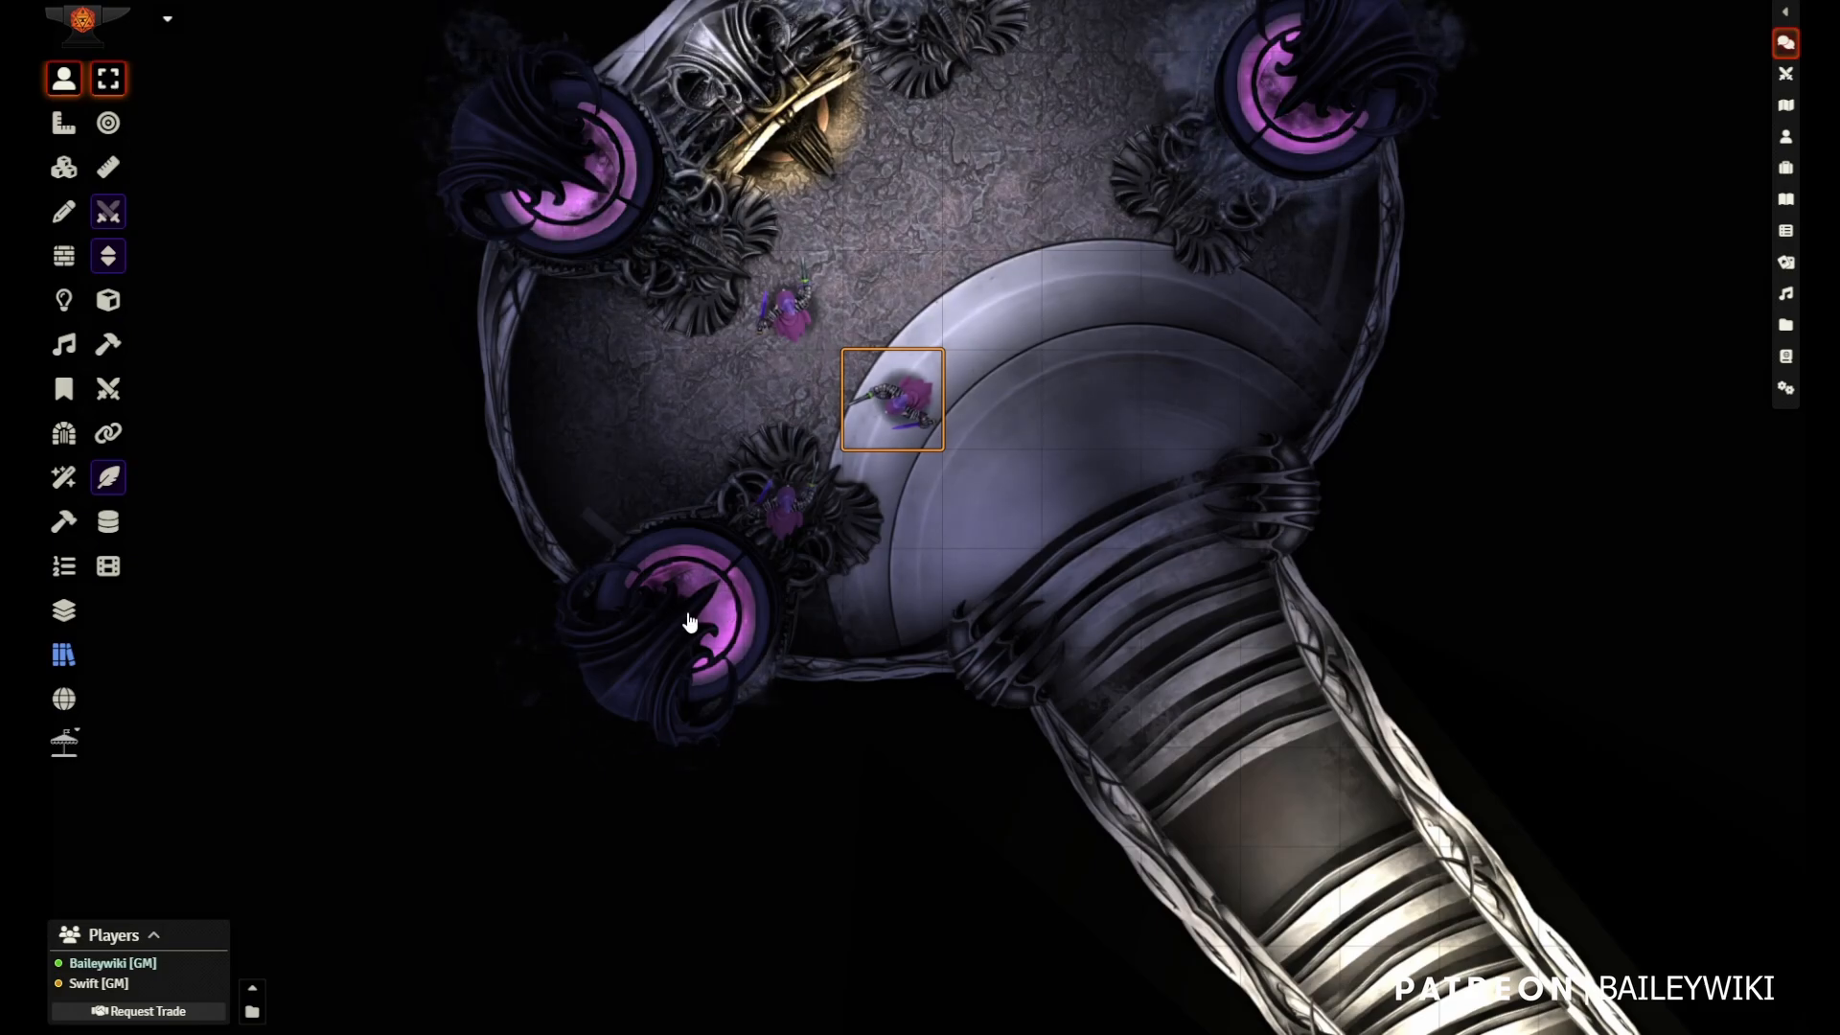
- Switch to tile controls, open the Mass Edit presets, and place their window clear of the chamber
click(63, 170)
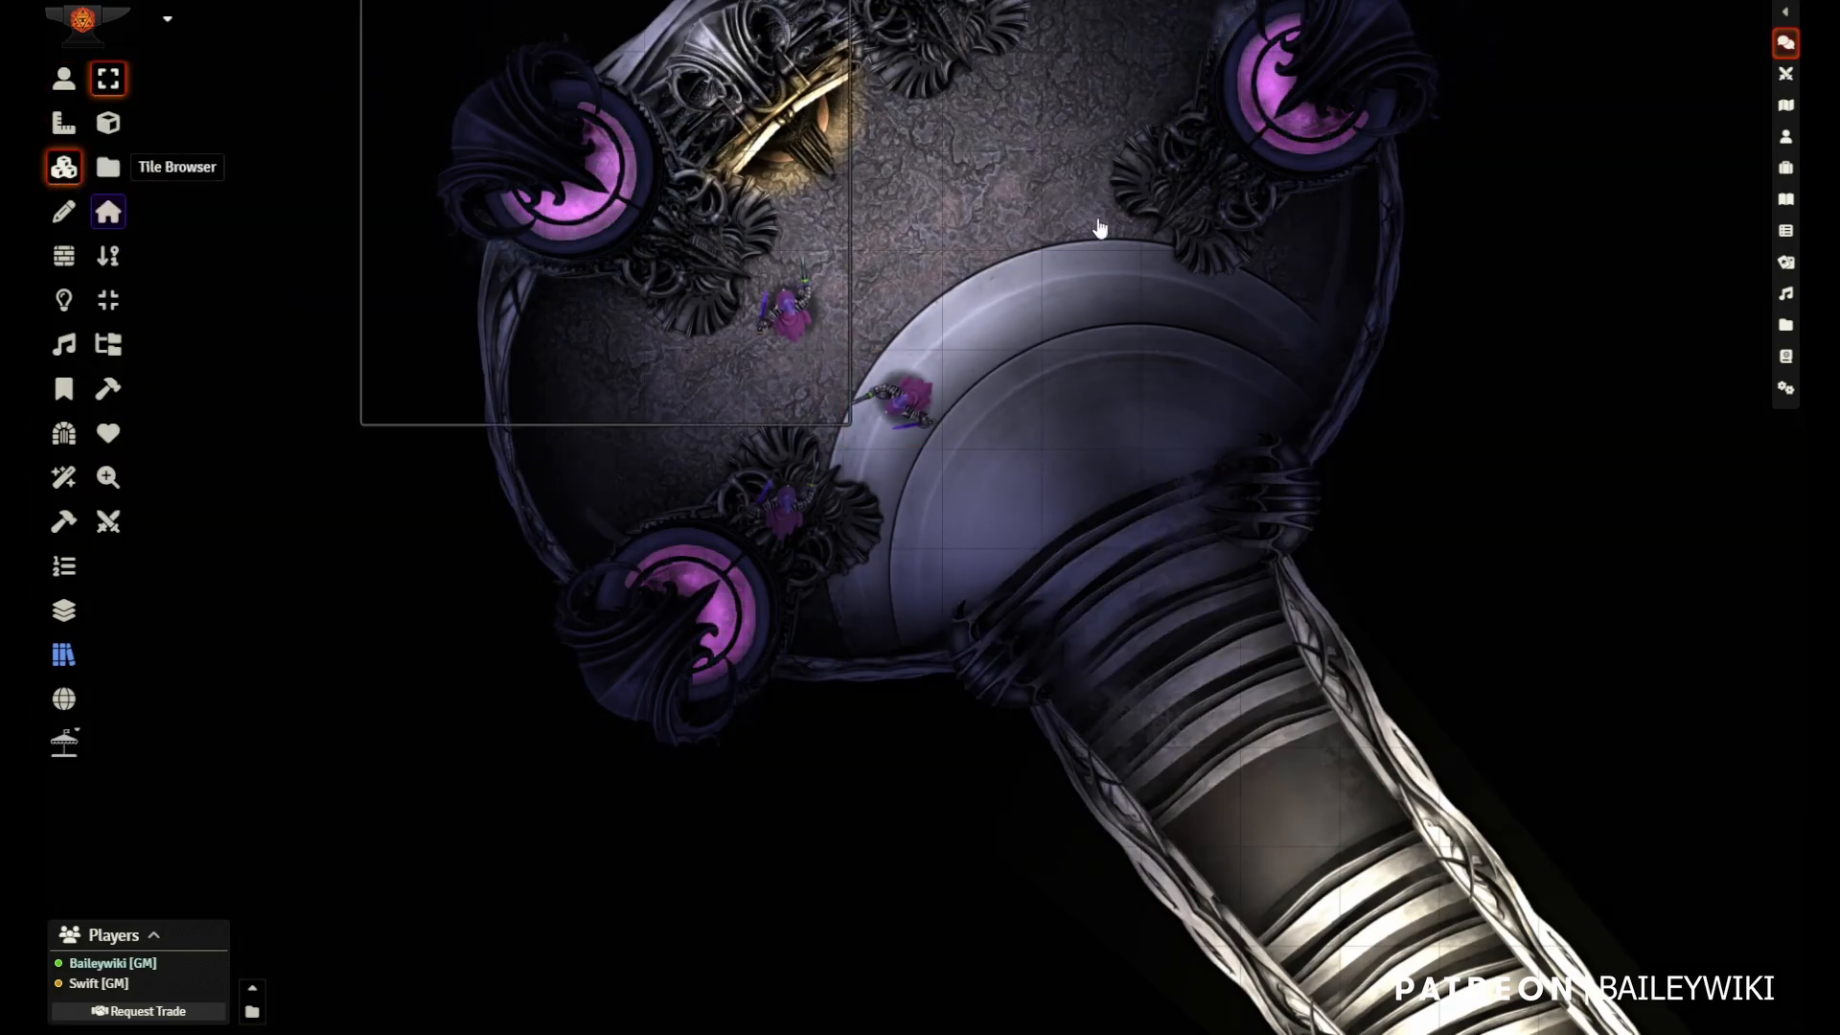
click(60, 654)
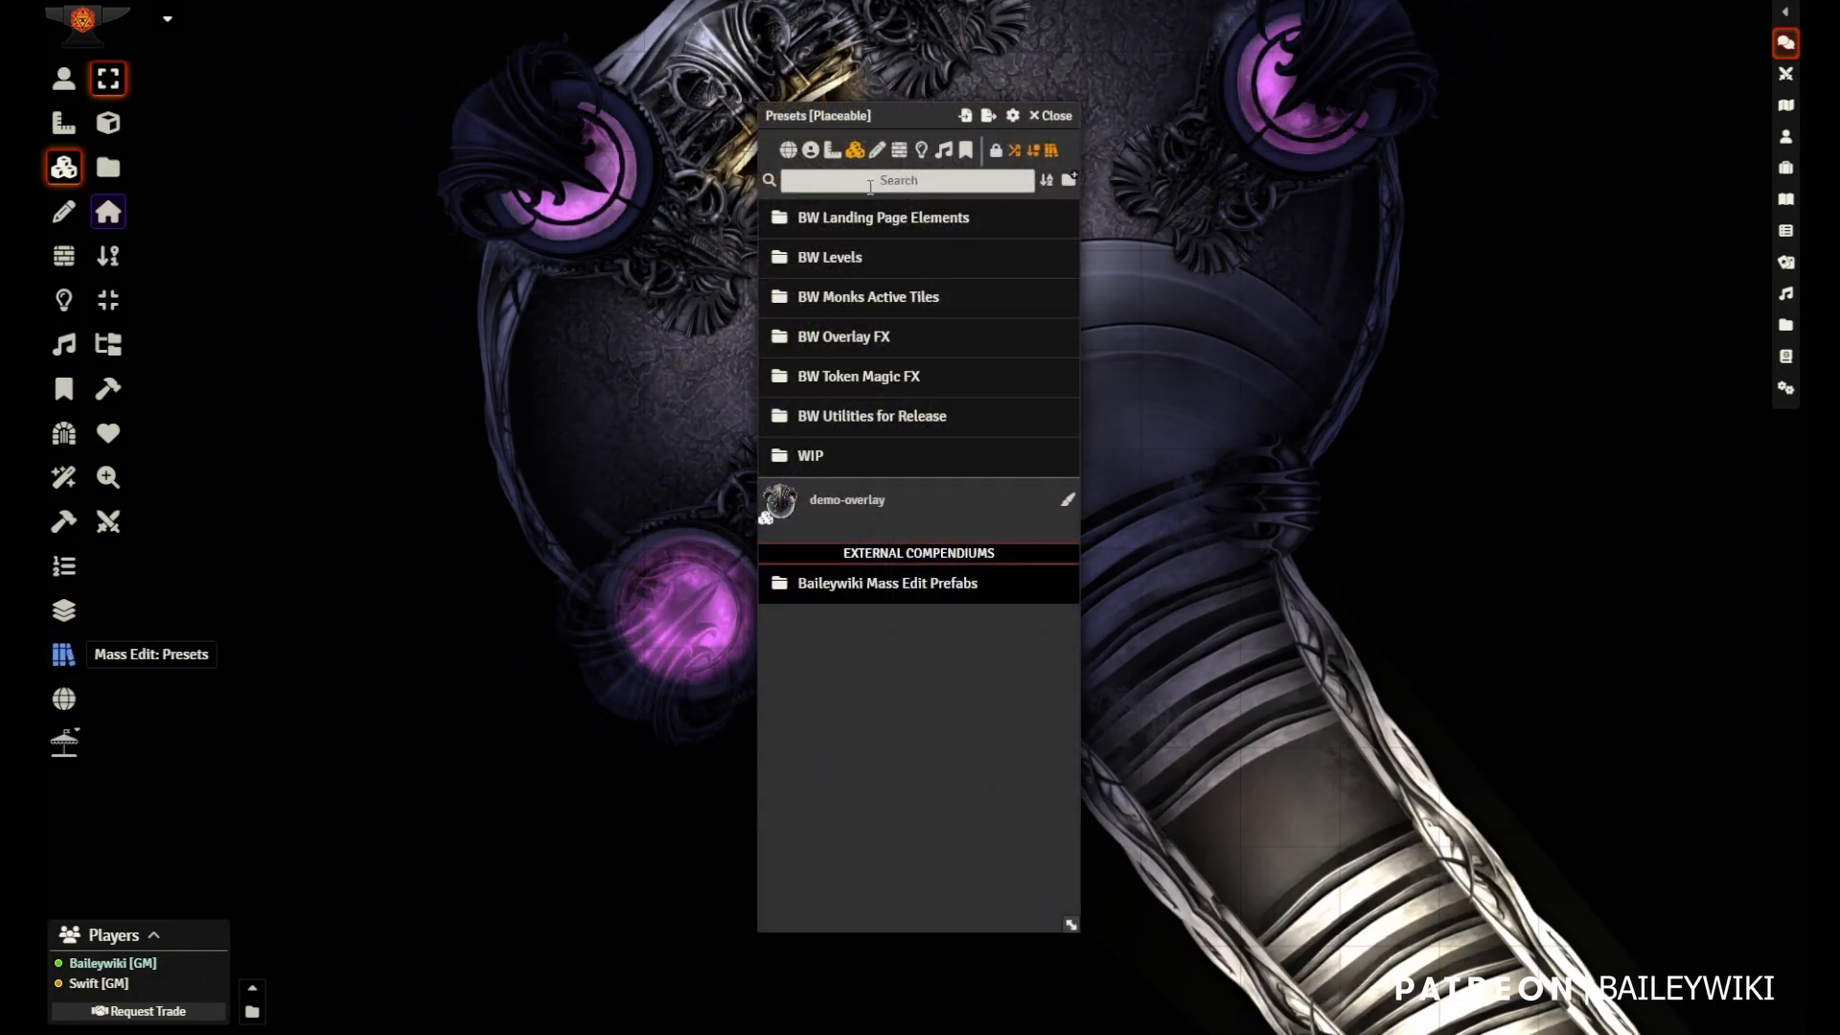
drag(908, 116, 343, 84)
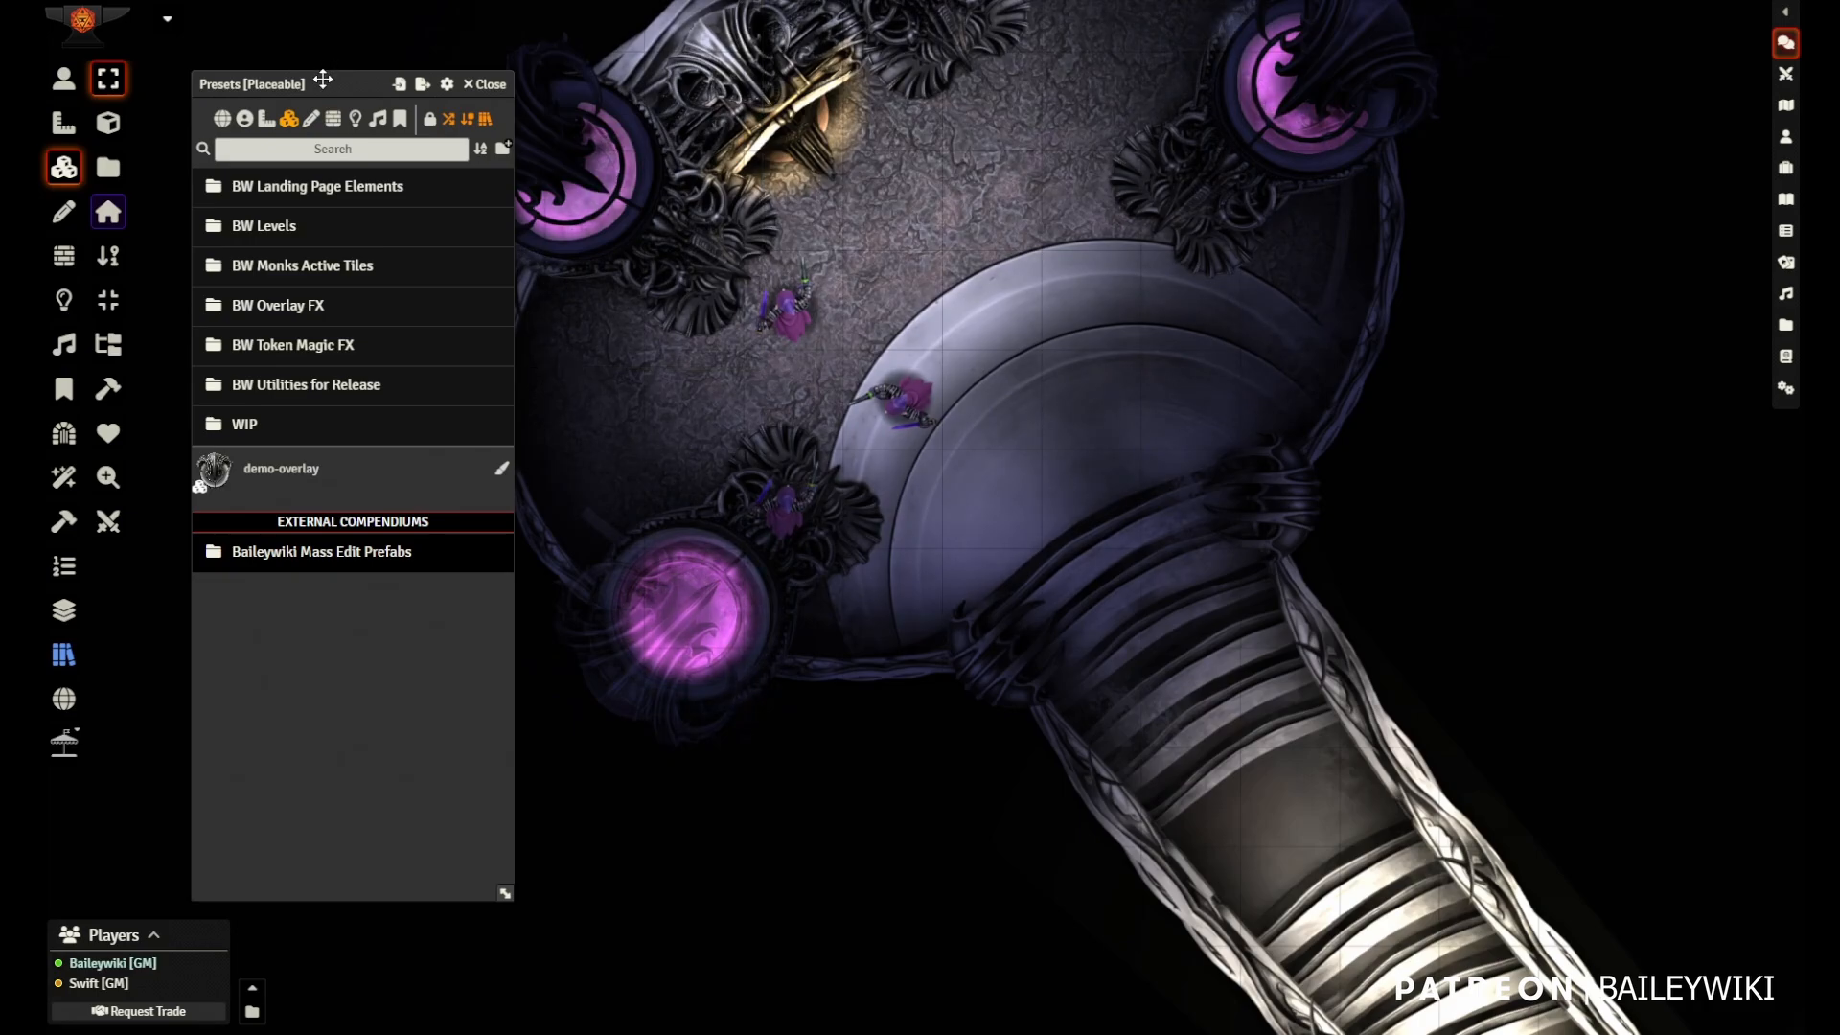
- Select all tiles tagged demo-overlay with a Mass-Tile search that uses only the tag, and close the resulting edit form
scroll(1102, 402, down, 5)
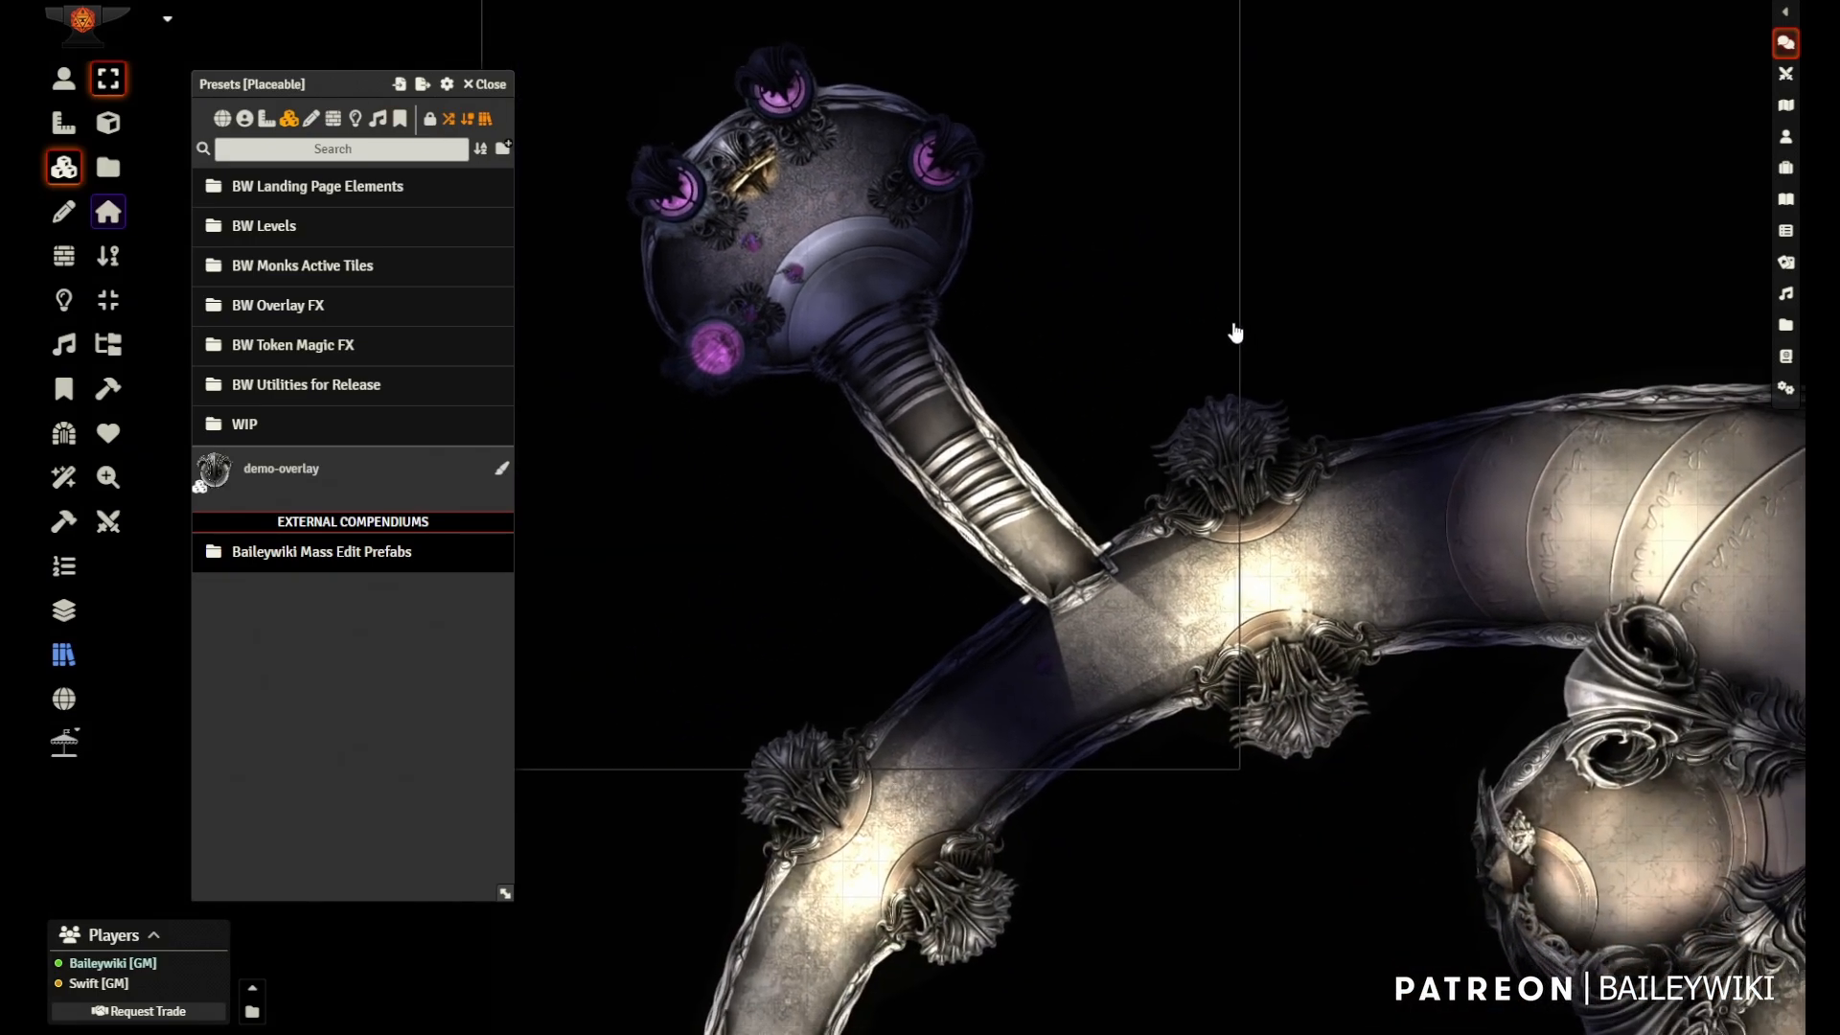
drag(1399, 704, 1148, 448)
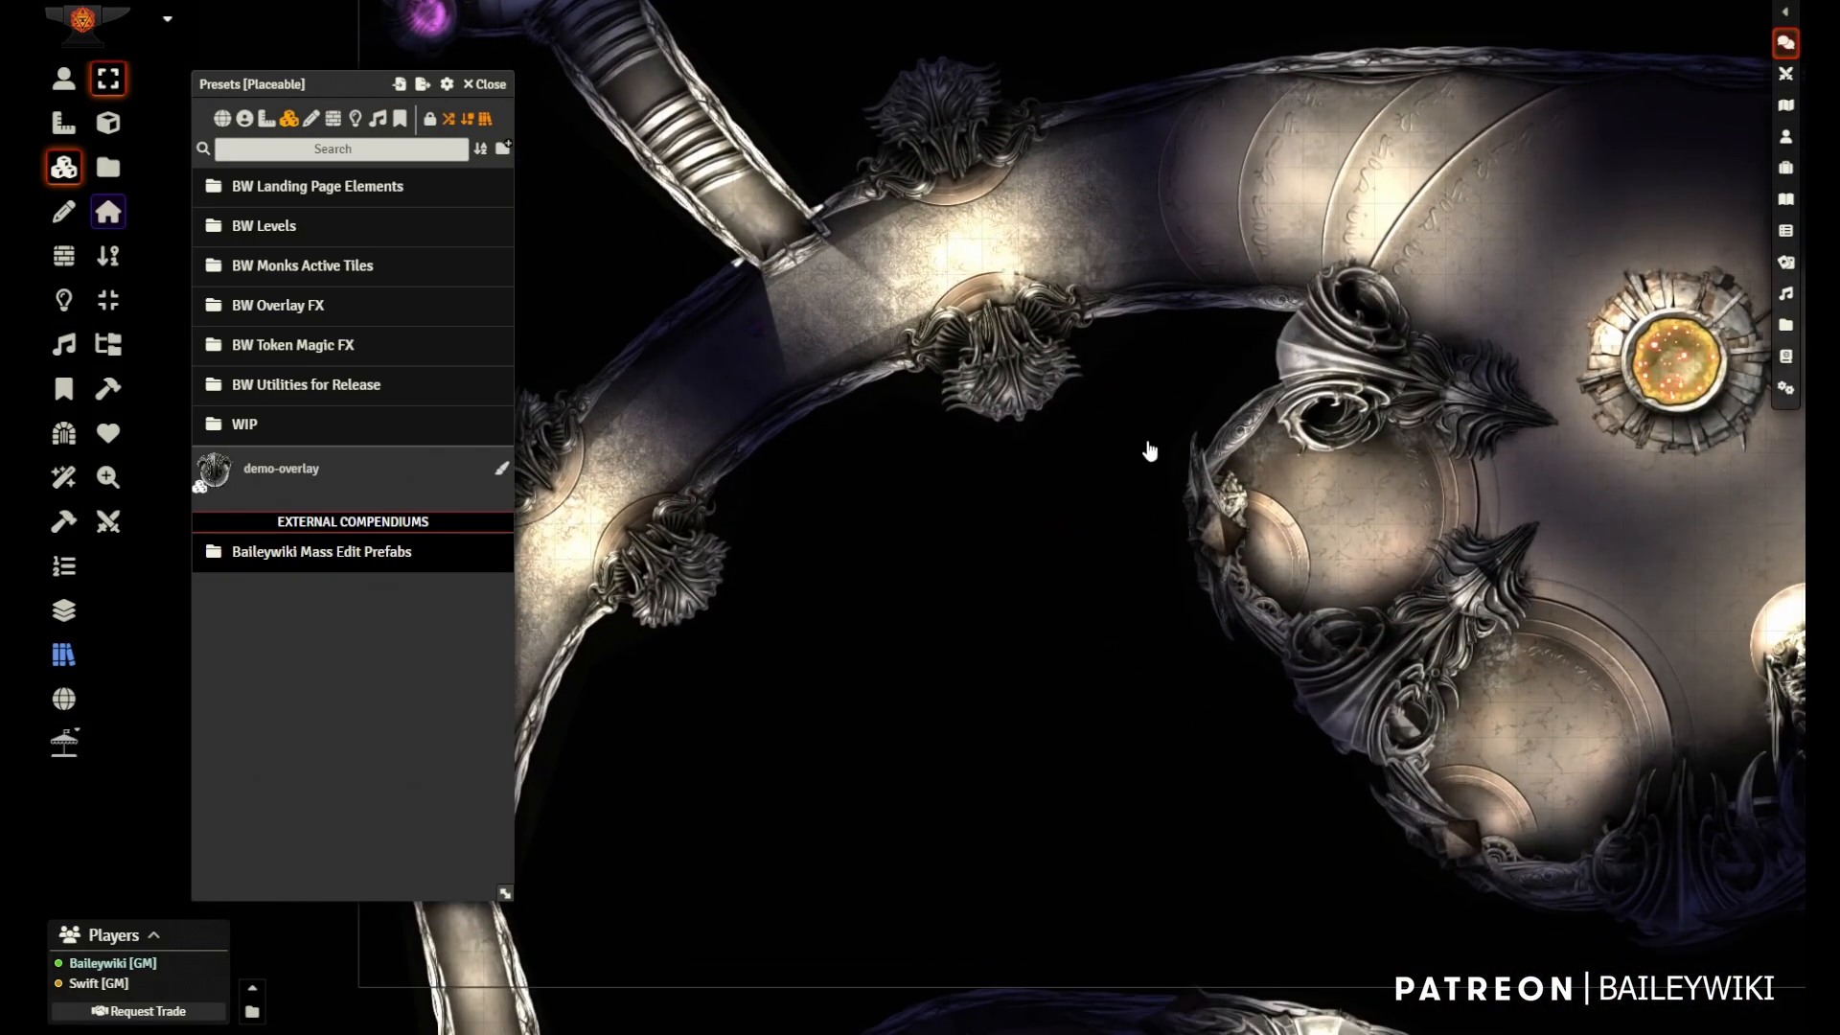
scroll(1115, 501, down, 2)
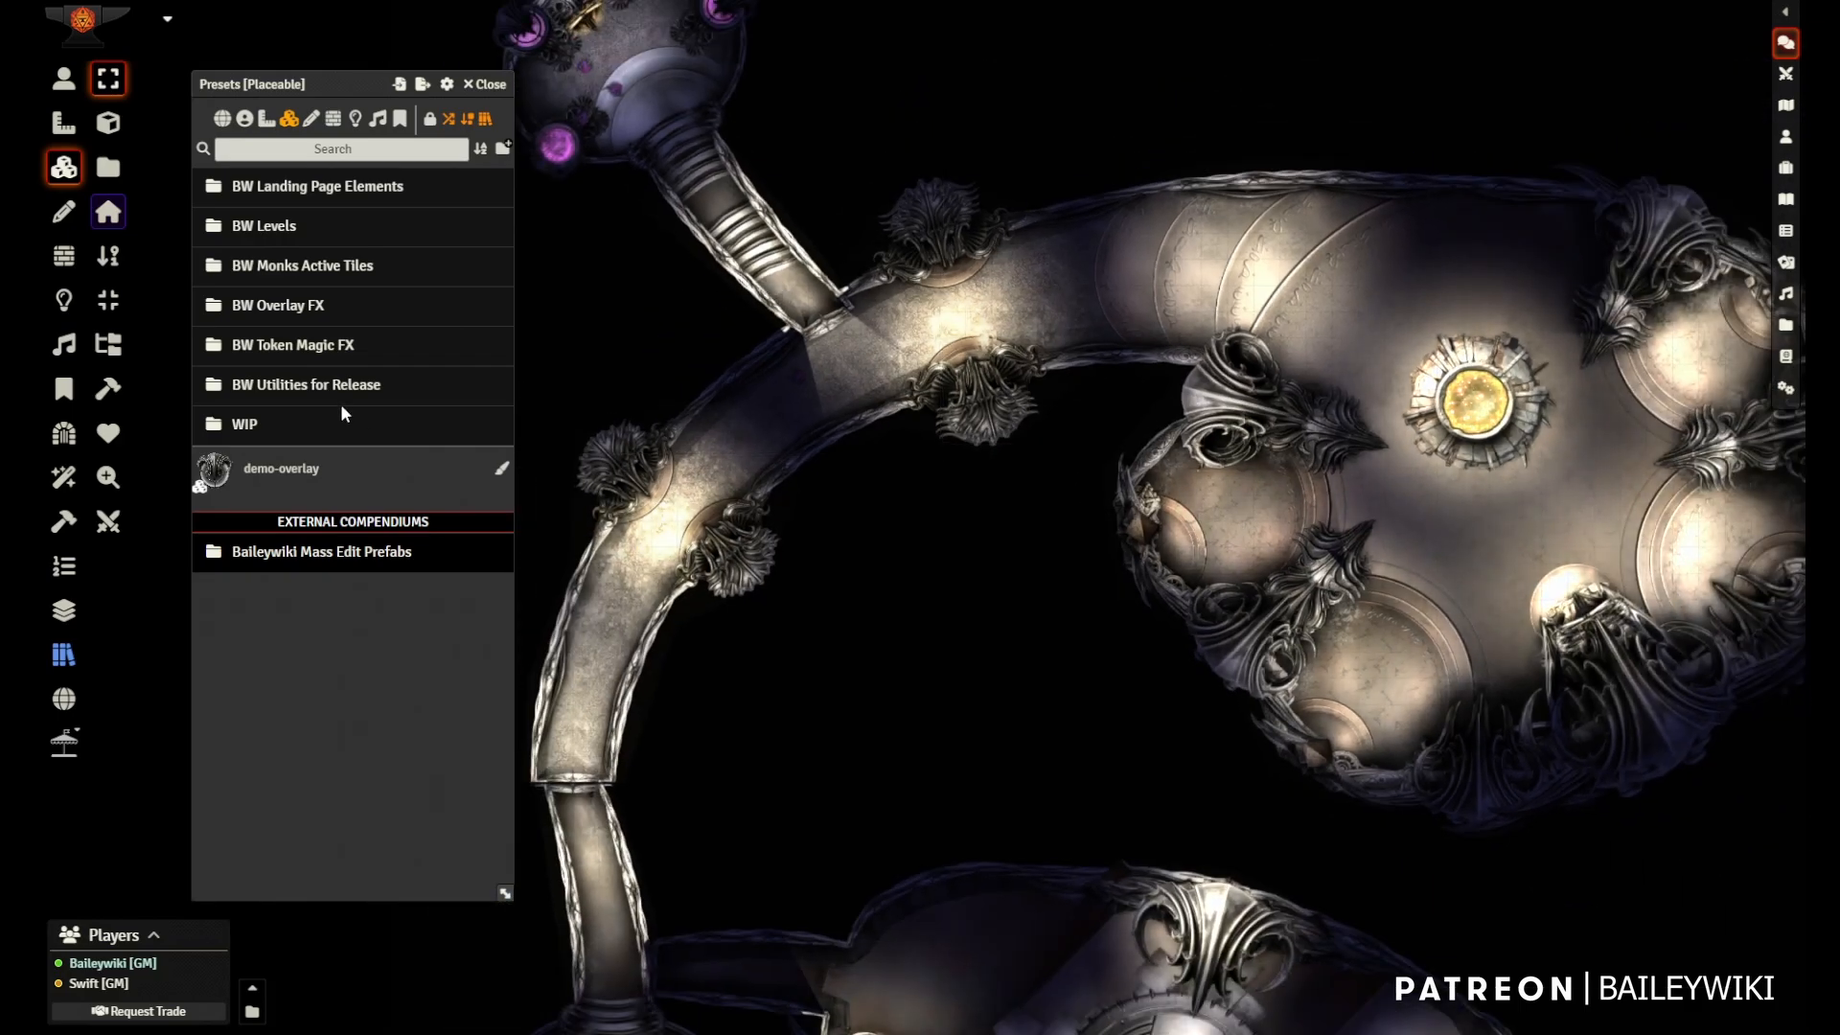
key(shift+f)
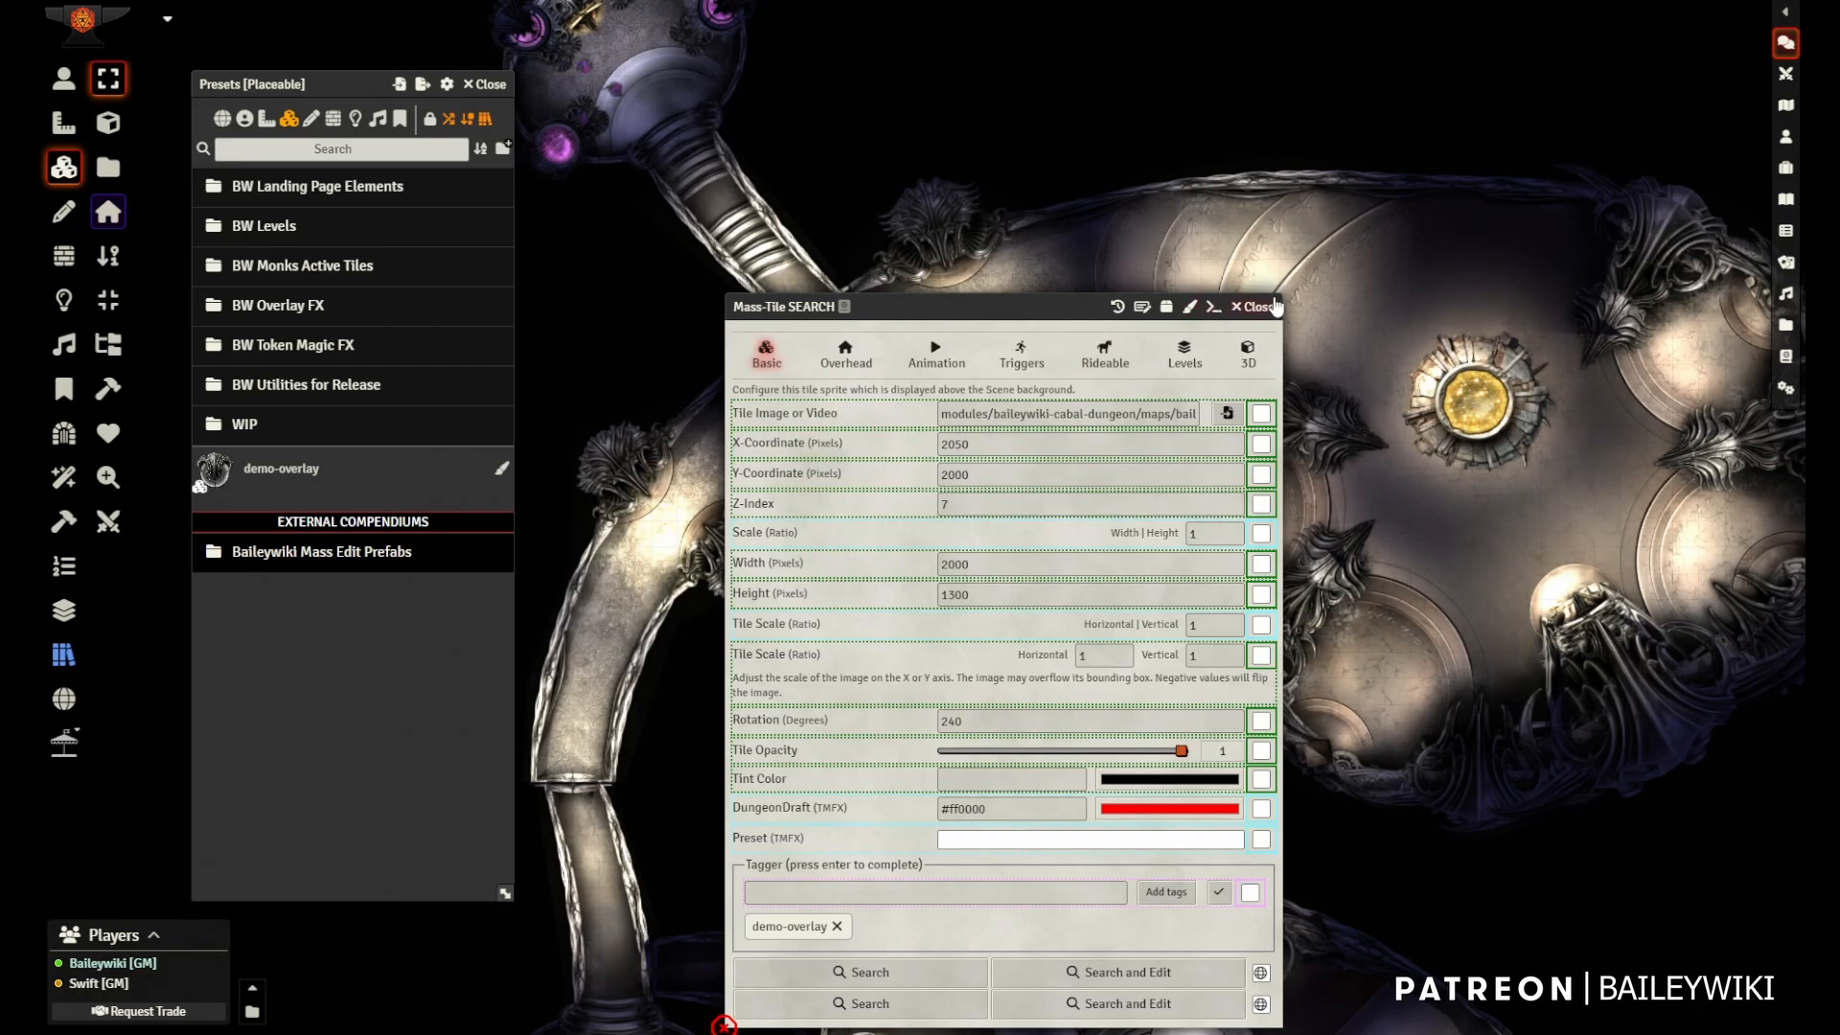
click(1267, 309)
click(946, 232)
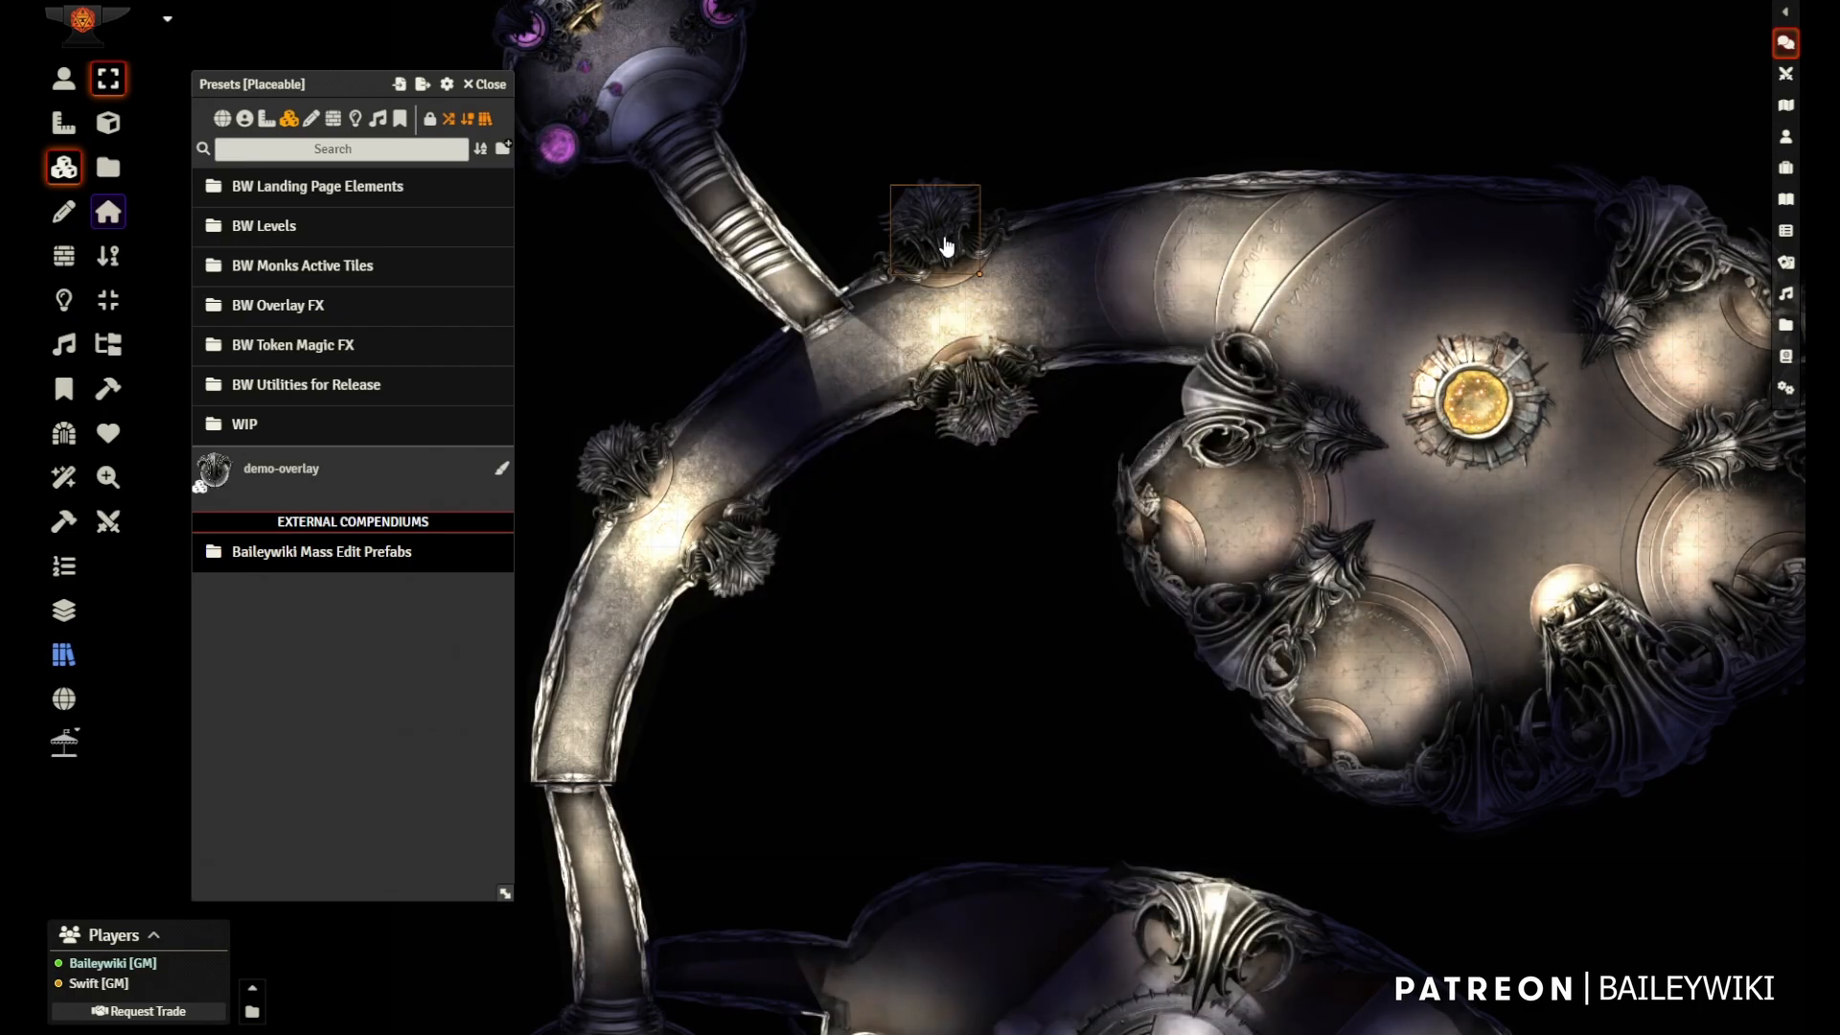
key(shift+f)
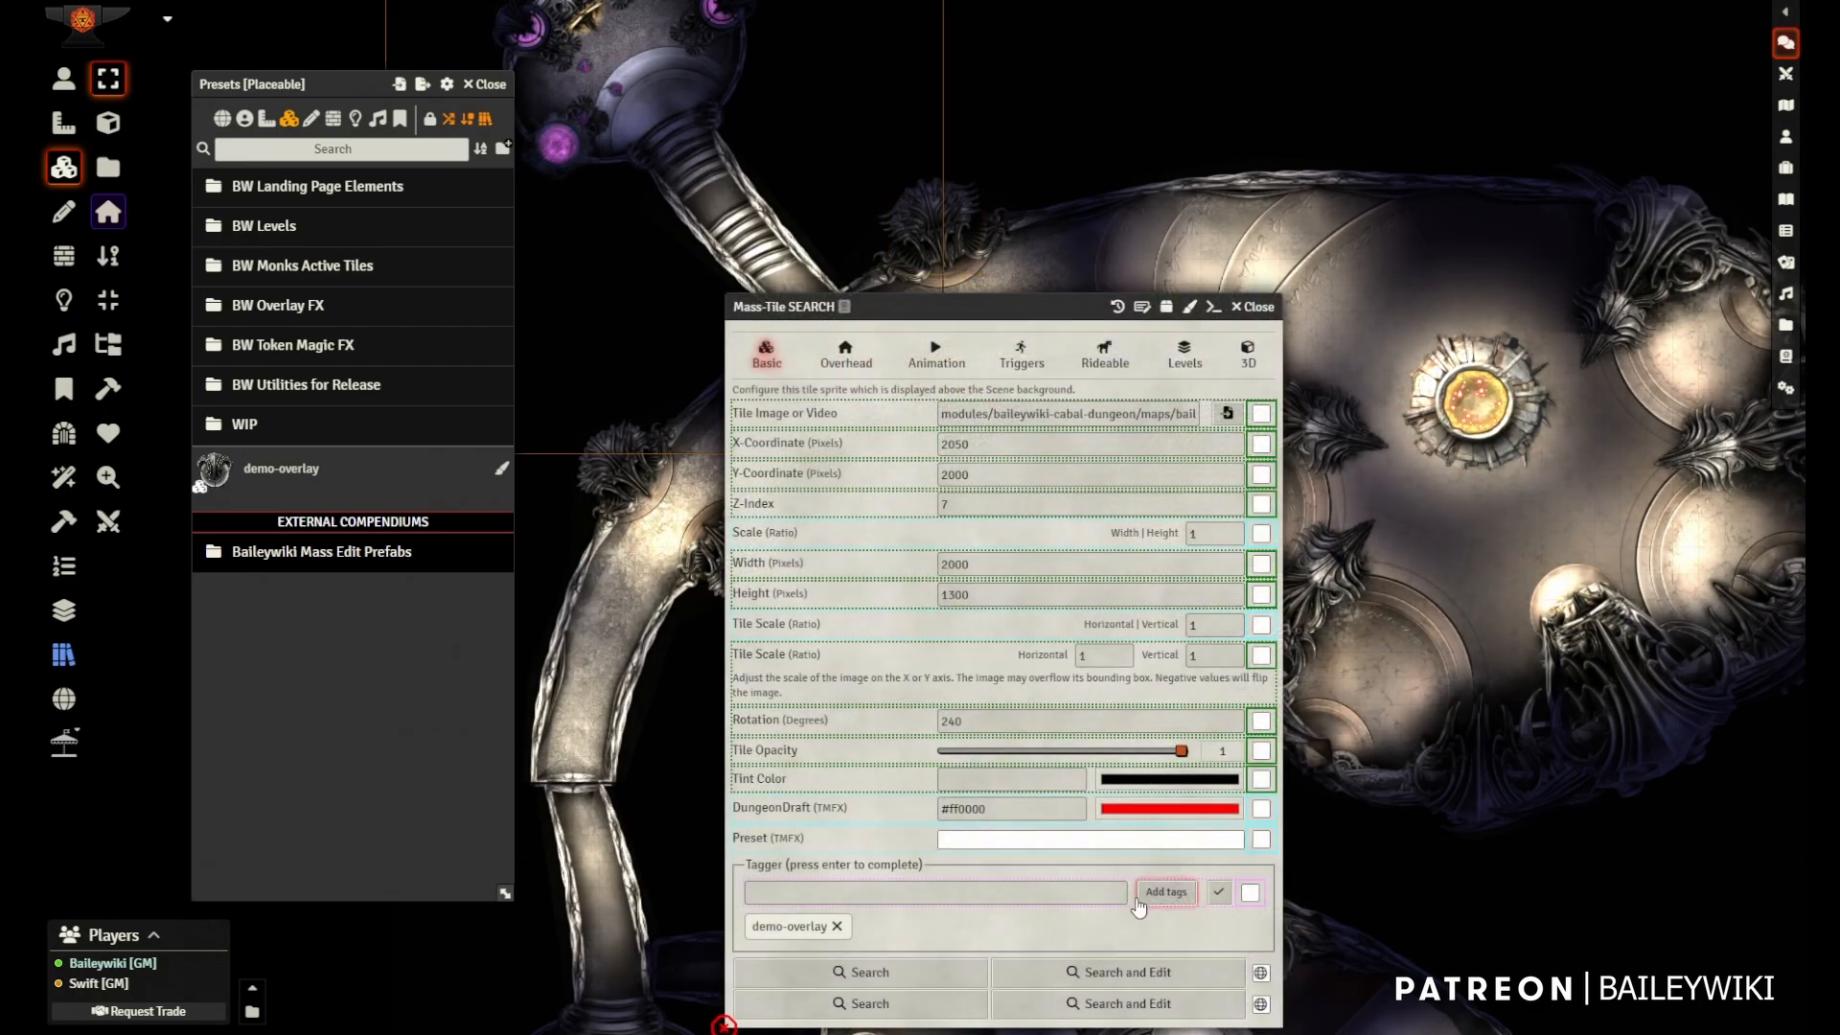
click(1215, 892)
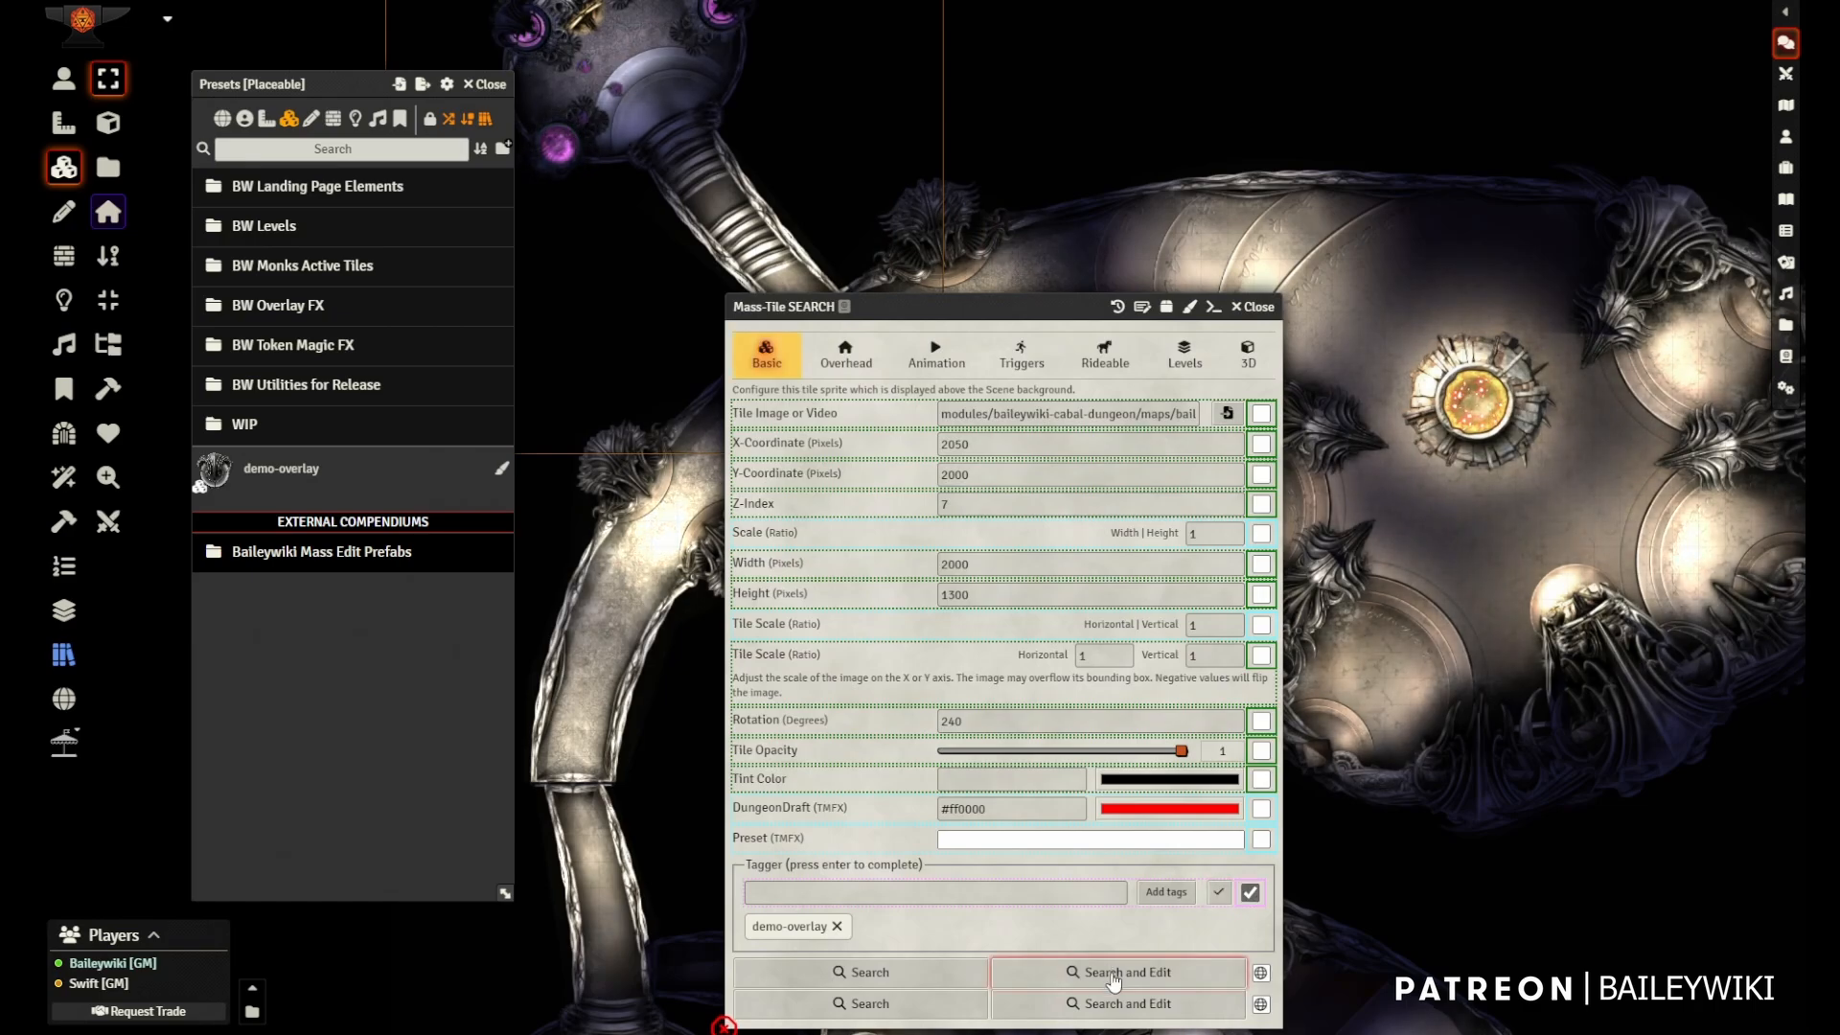
click(1110, 974)
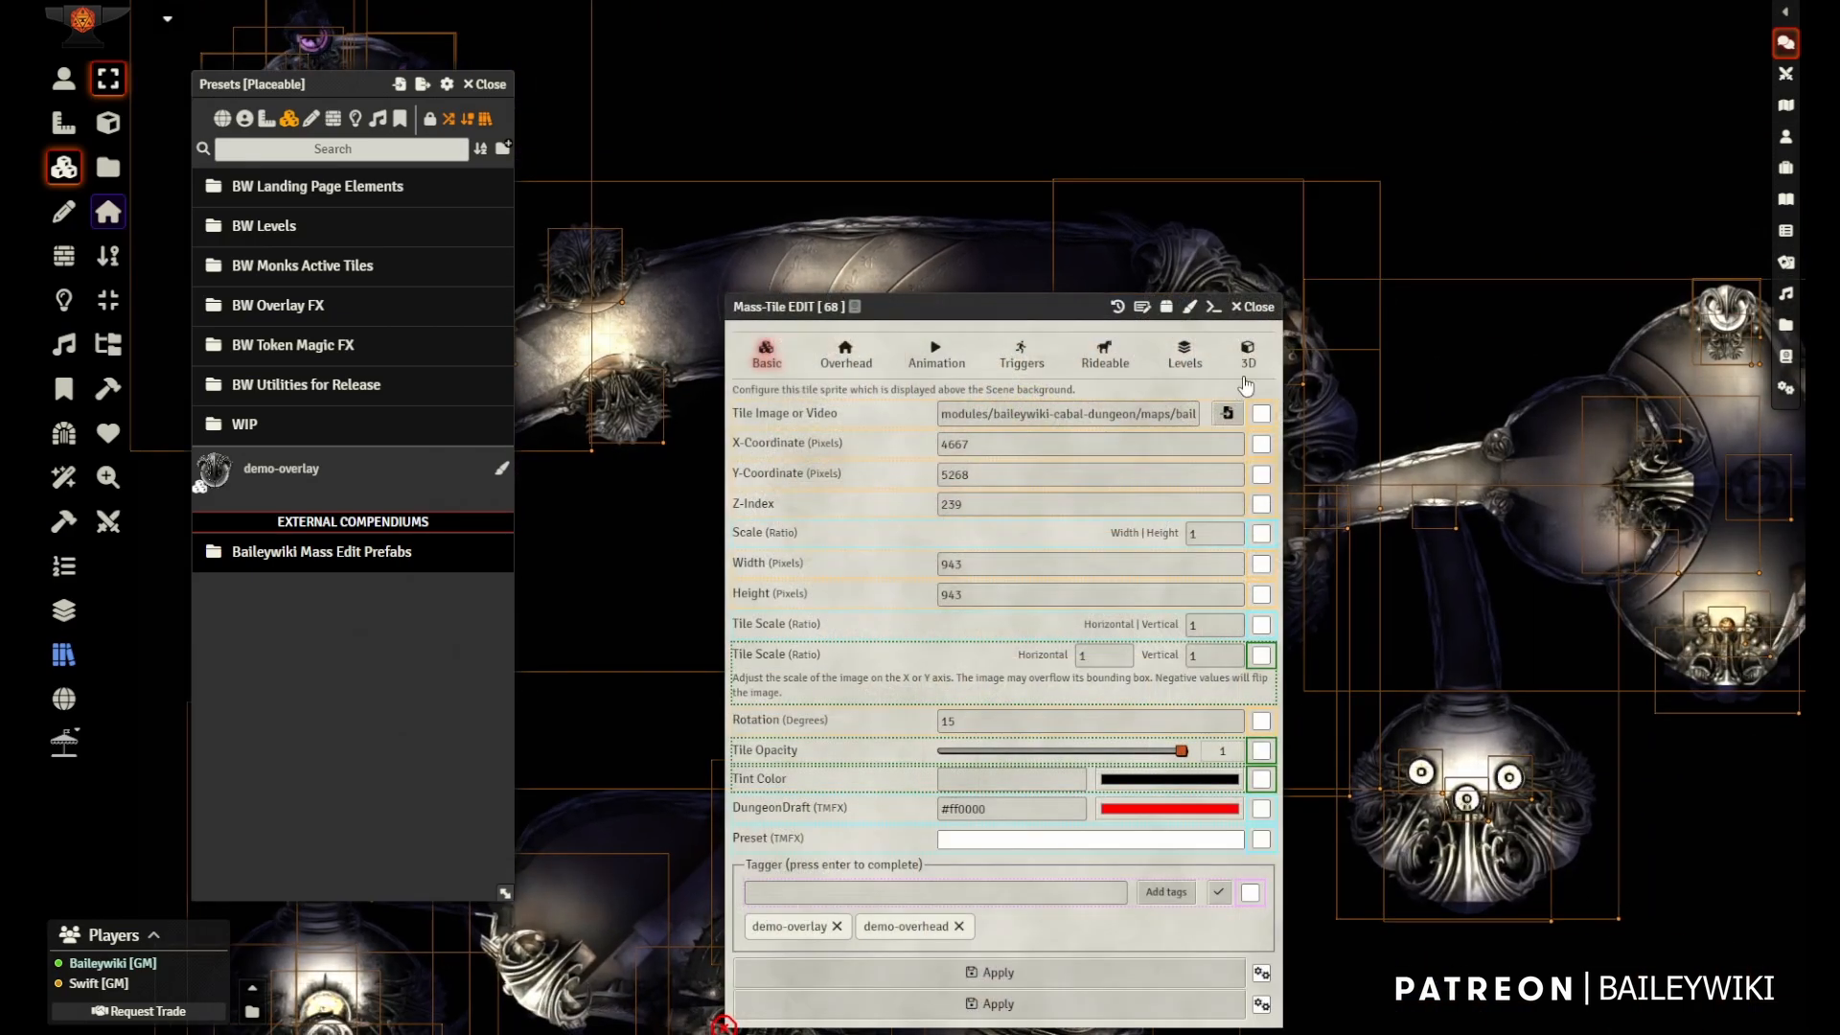
click(1254, 315)
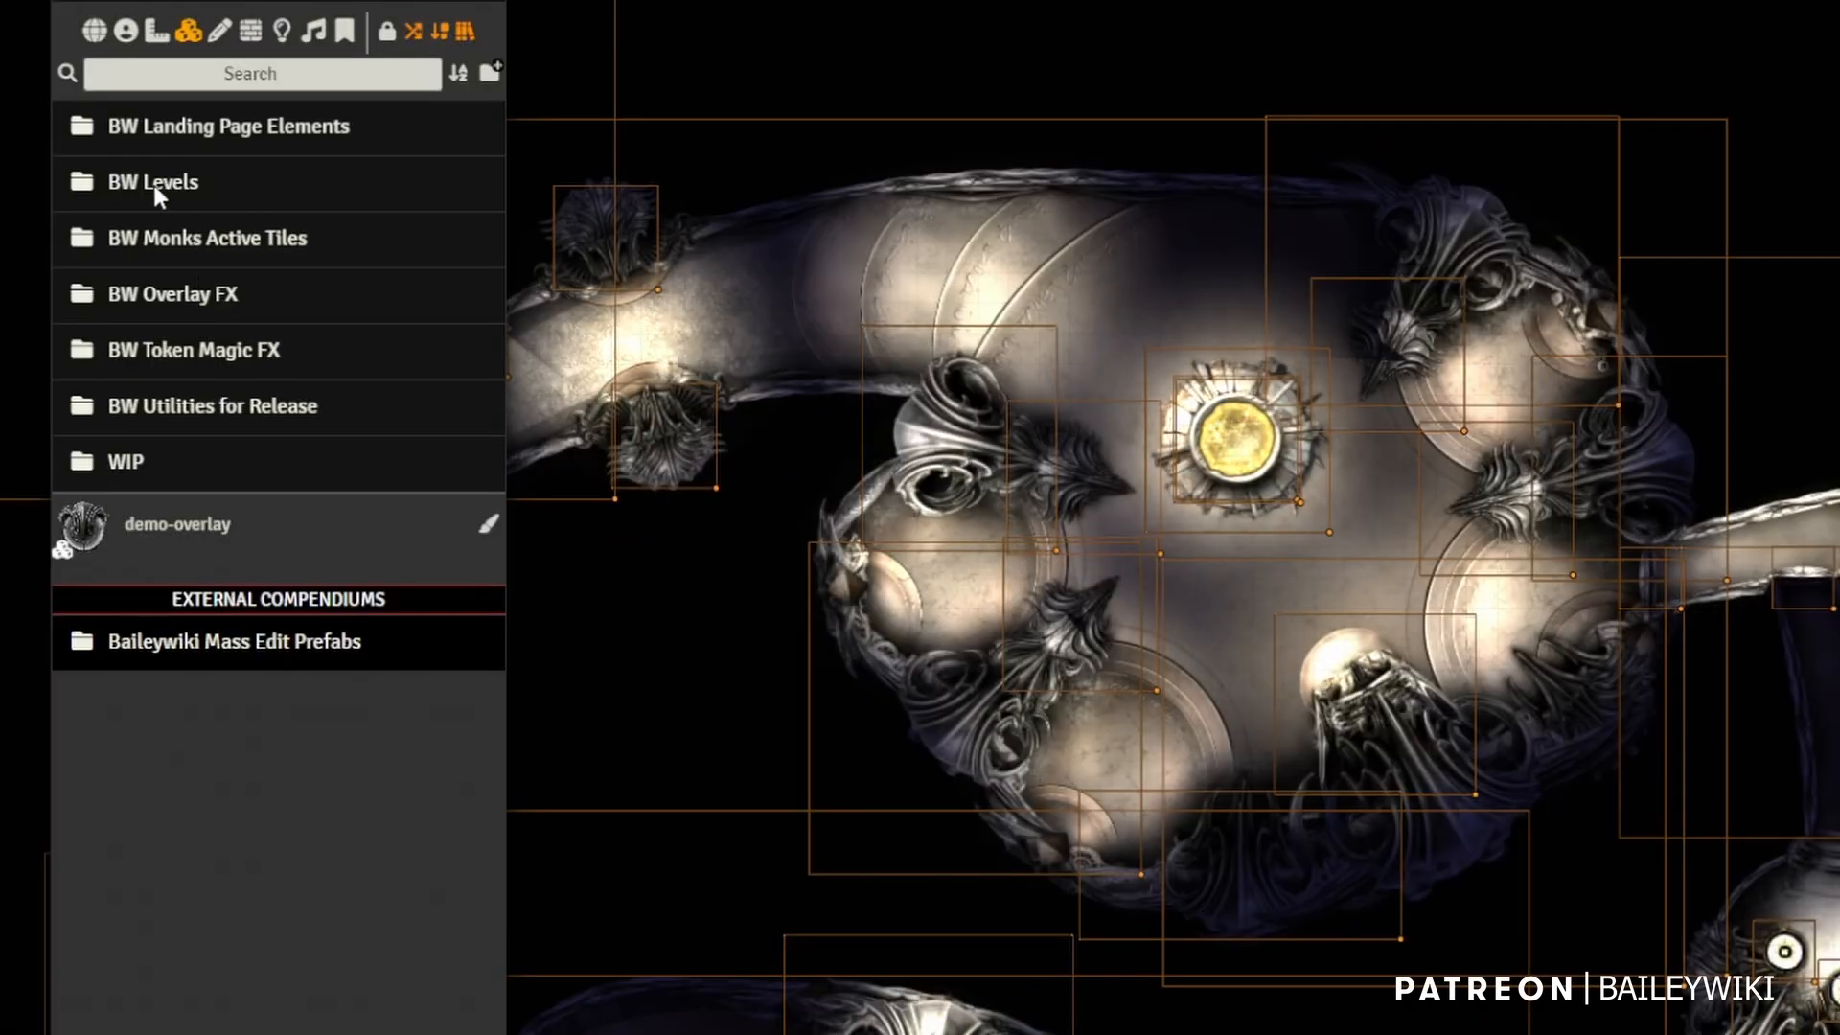
- Copy the Overlay Sinew preset from the Biological folder of BW Overlay FX and paste its data onto the selected demo-overlay tiles
click(165, 295)
click(149, 469)
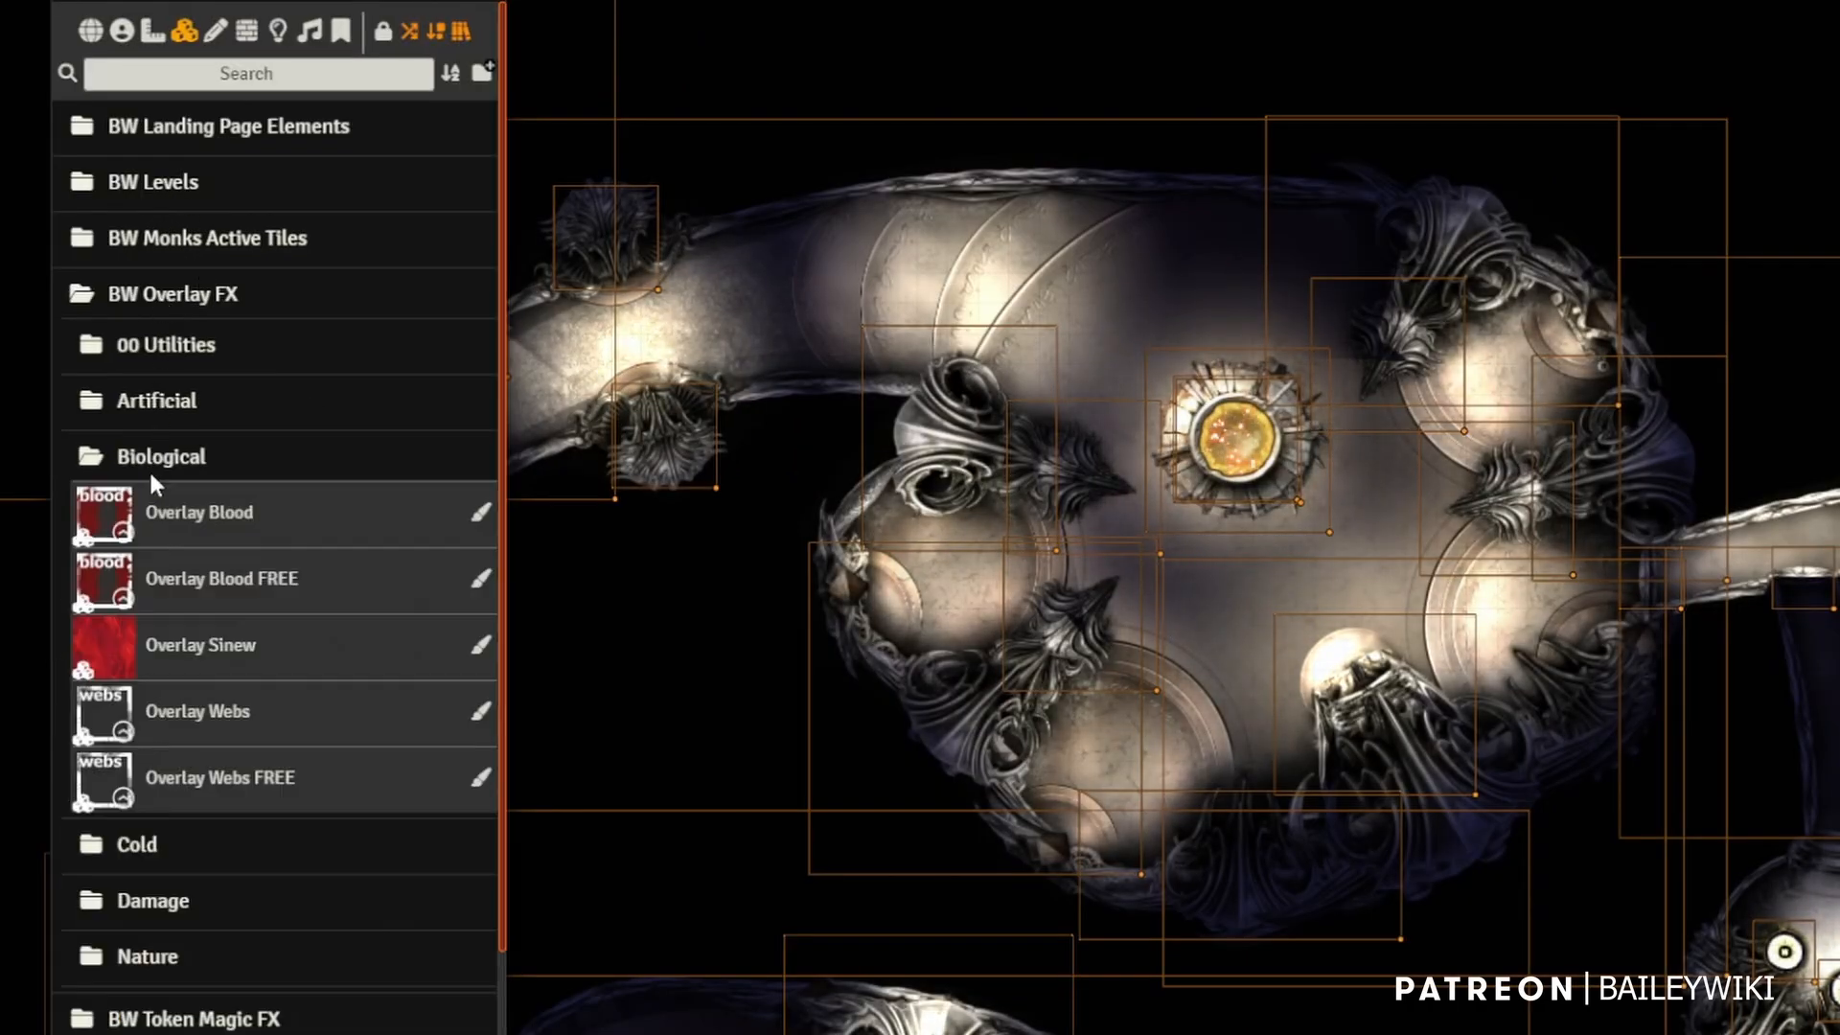
right_click(187, 650)
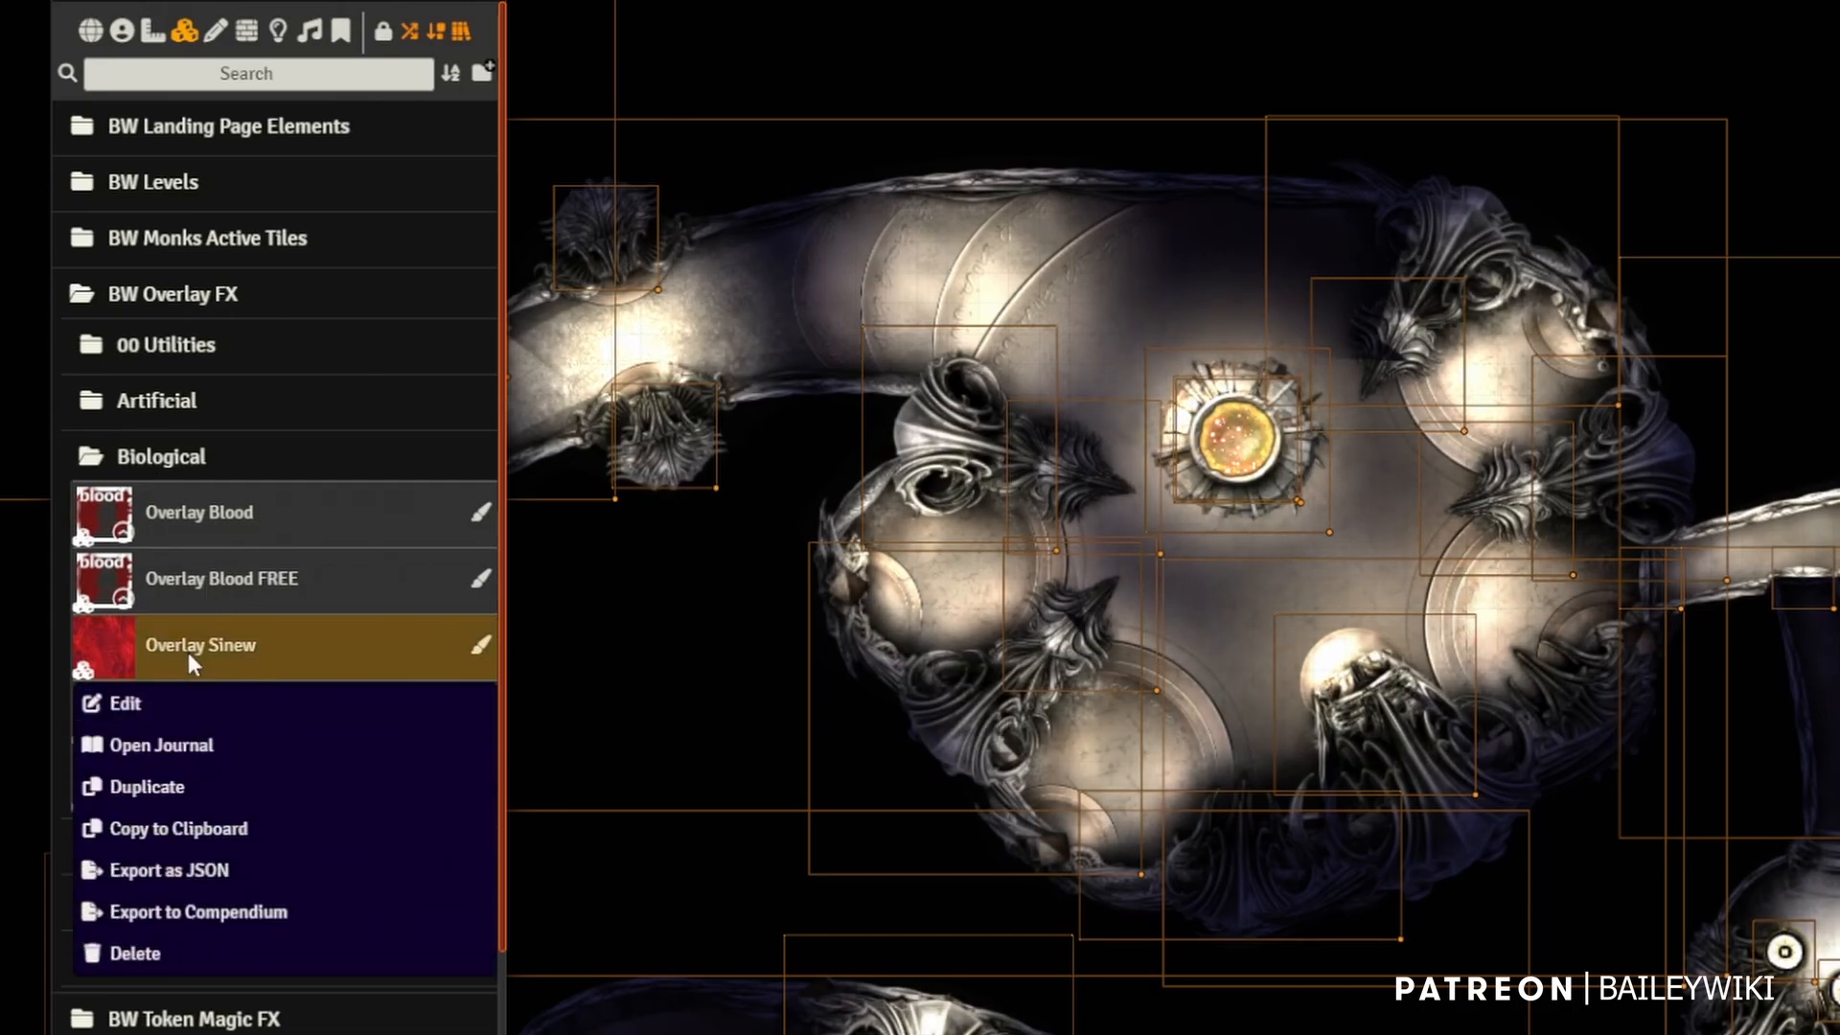
click(155, 833)
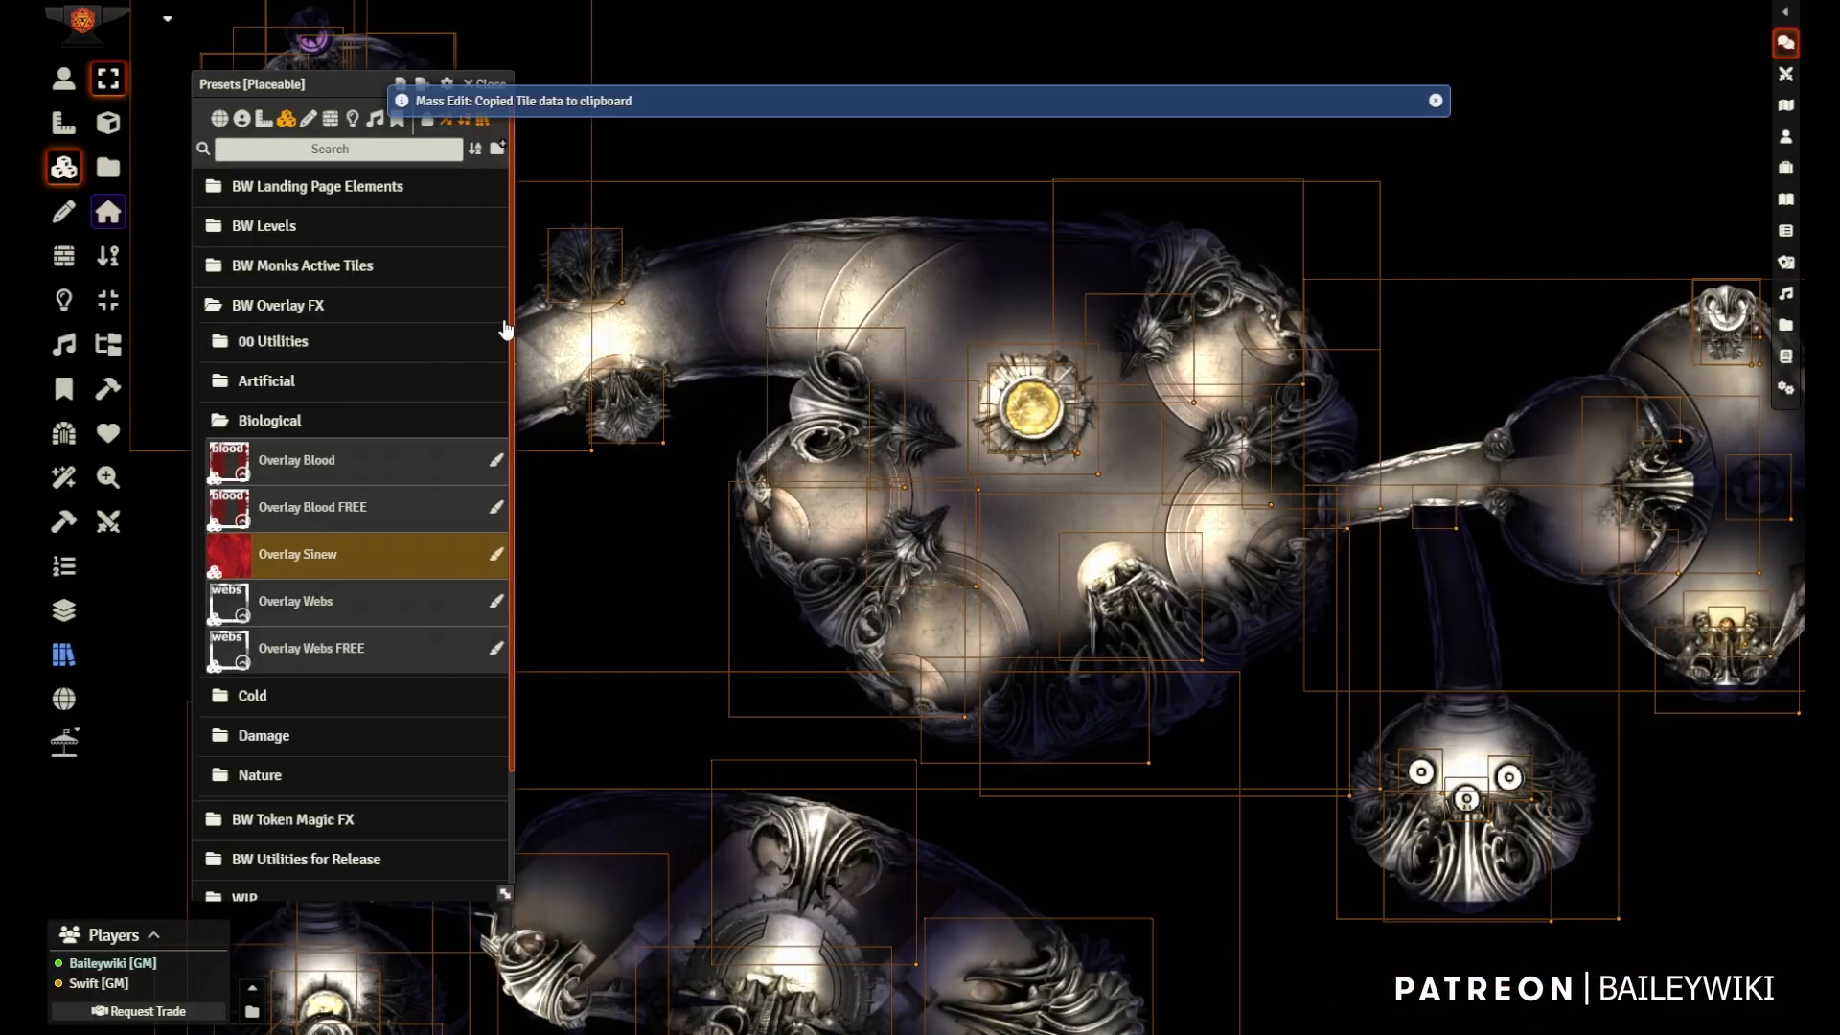
key(ctrl+v)
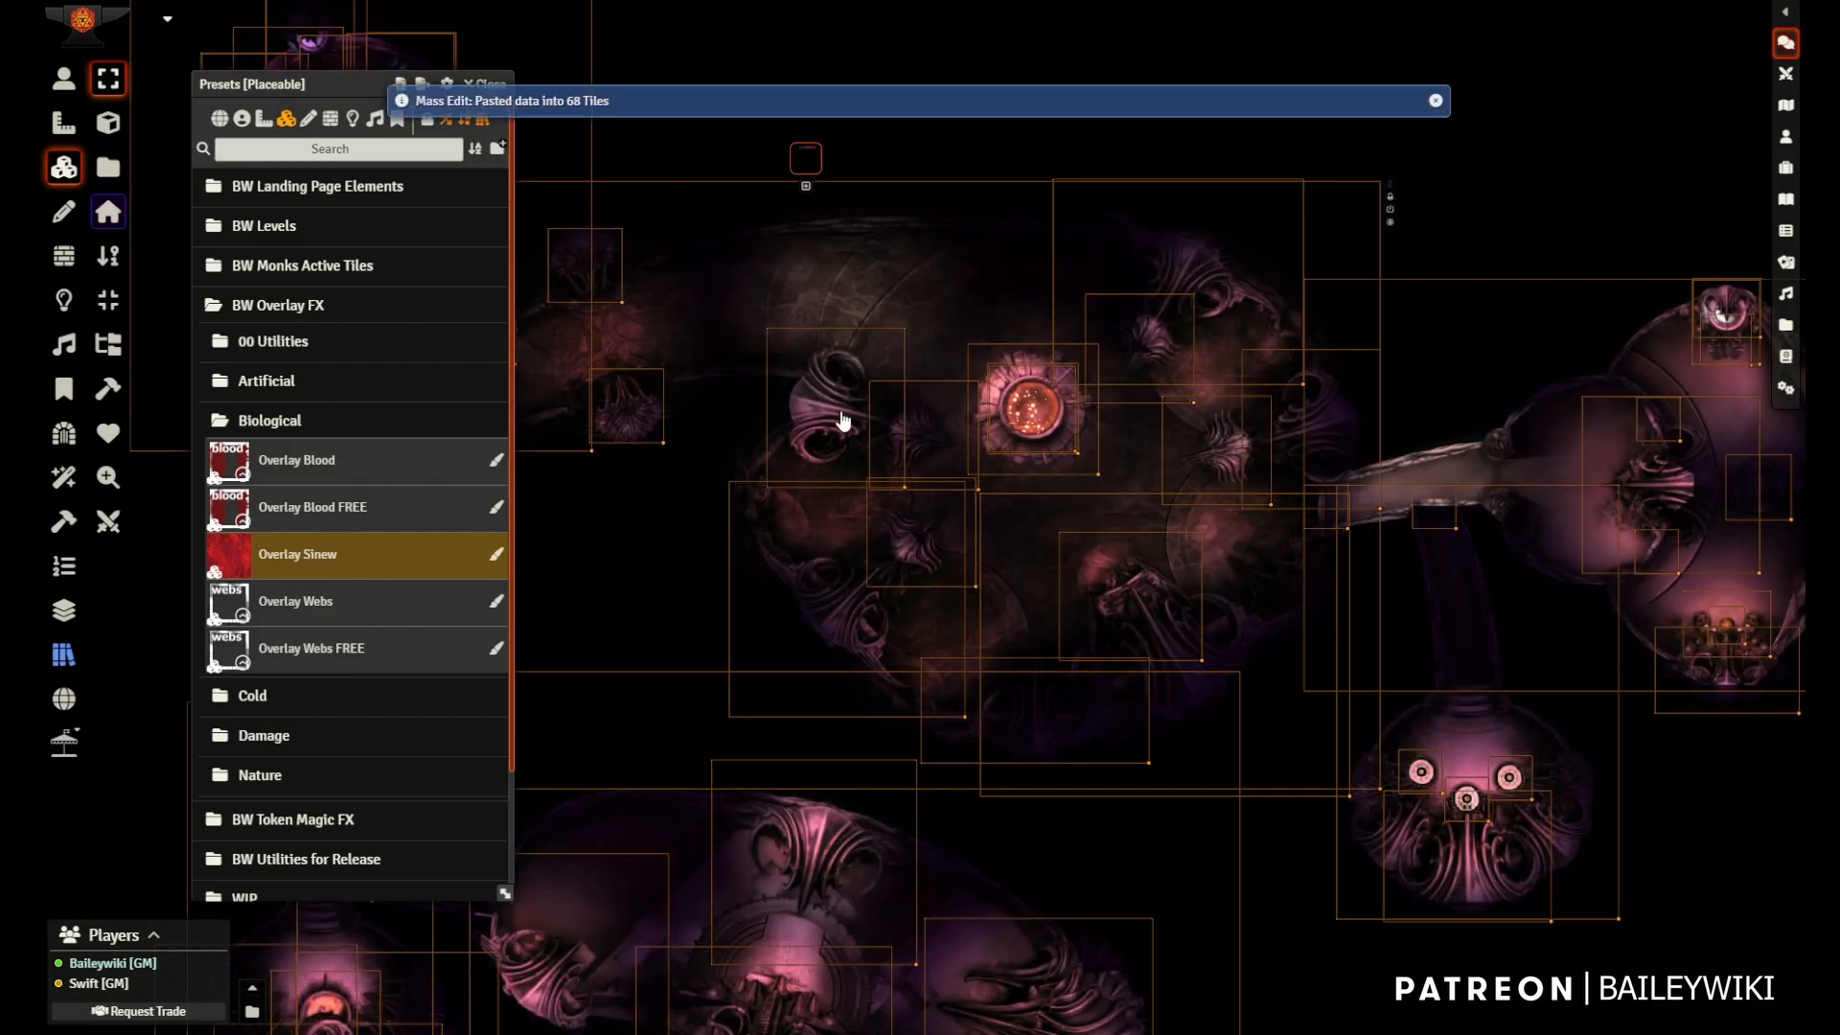
scroll(595, 383, up, 2)
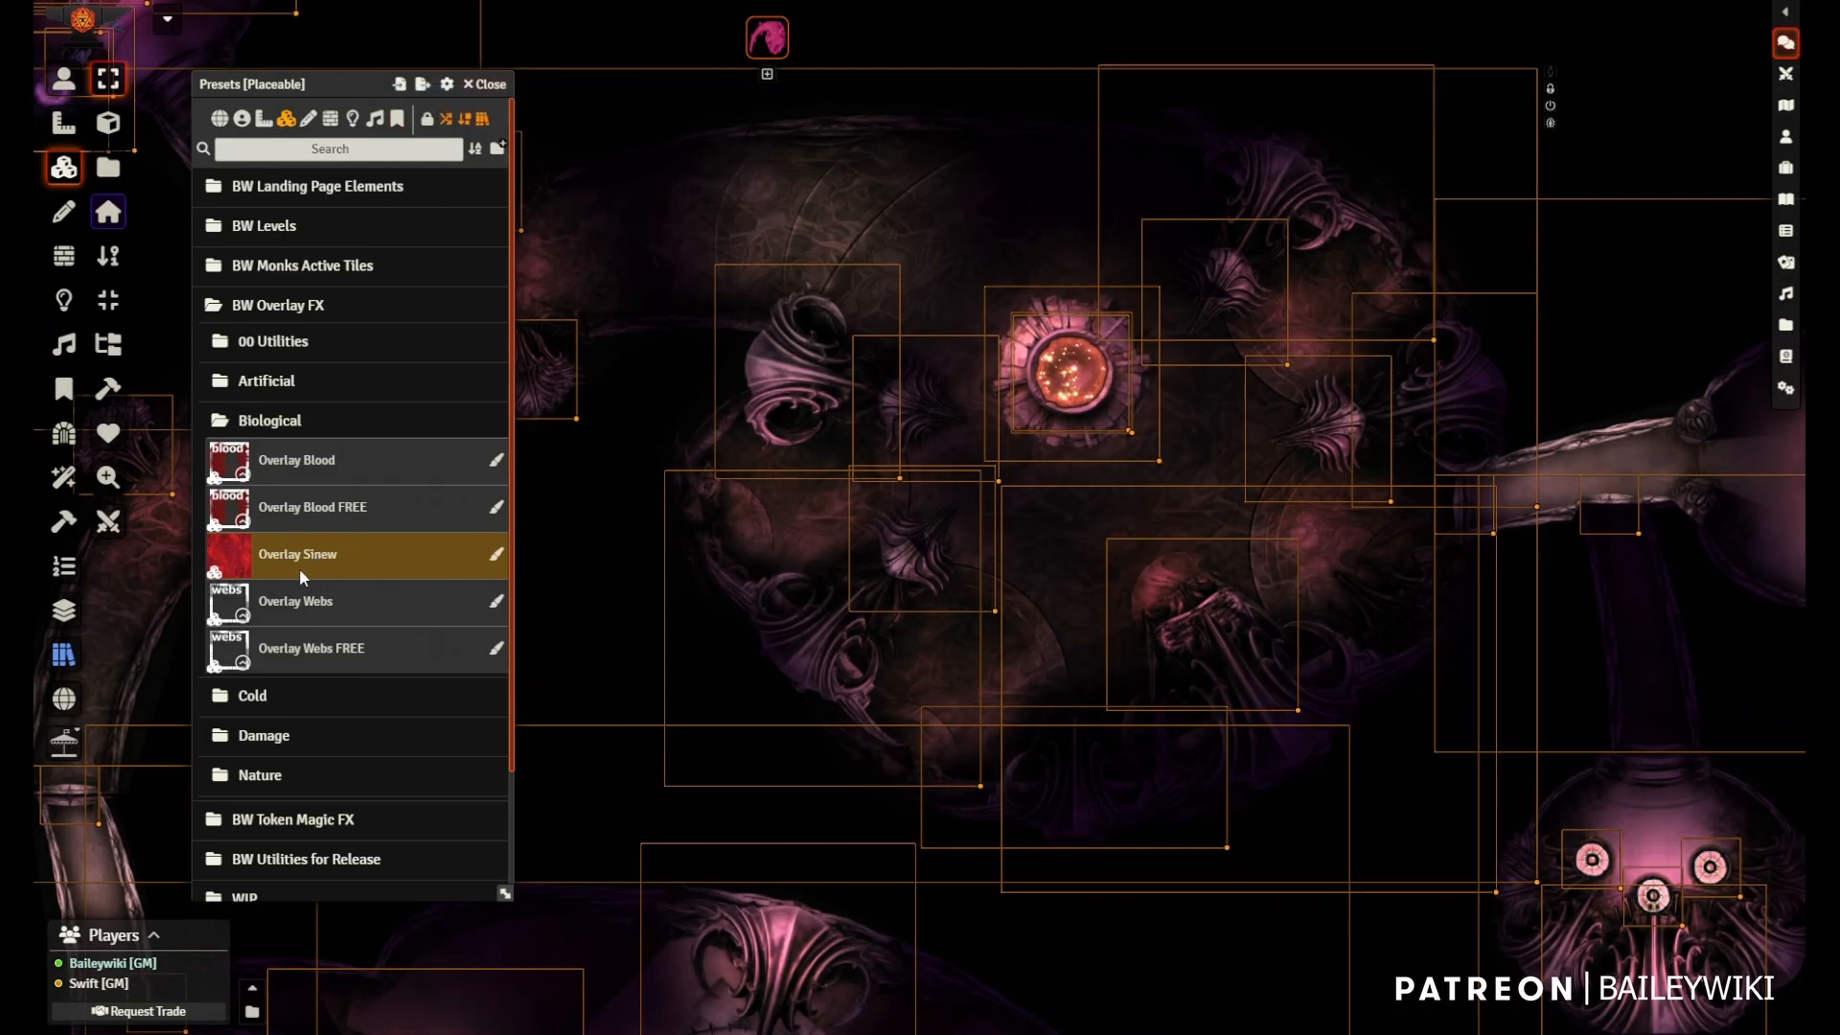
- Check which fields are stored in the Overlay Sinew preset without removing any, and close the preset windows
right_click(299, 564)
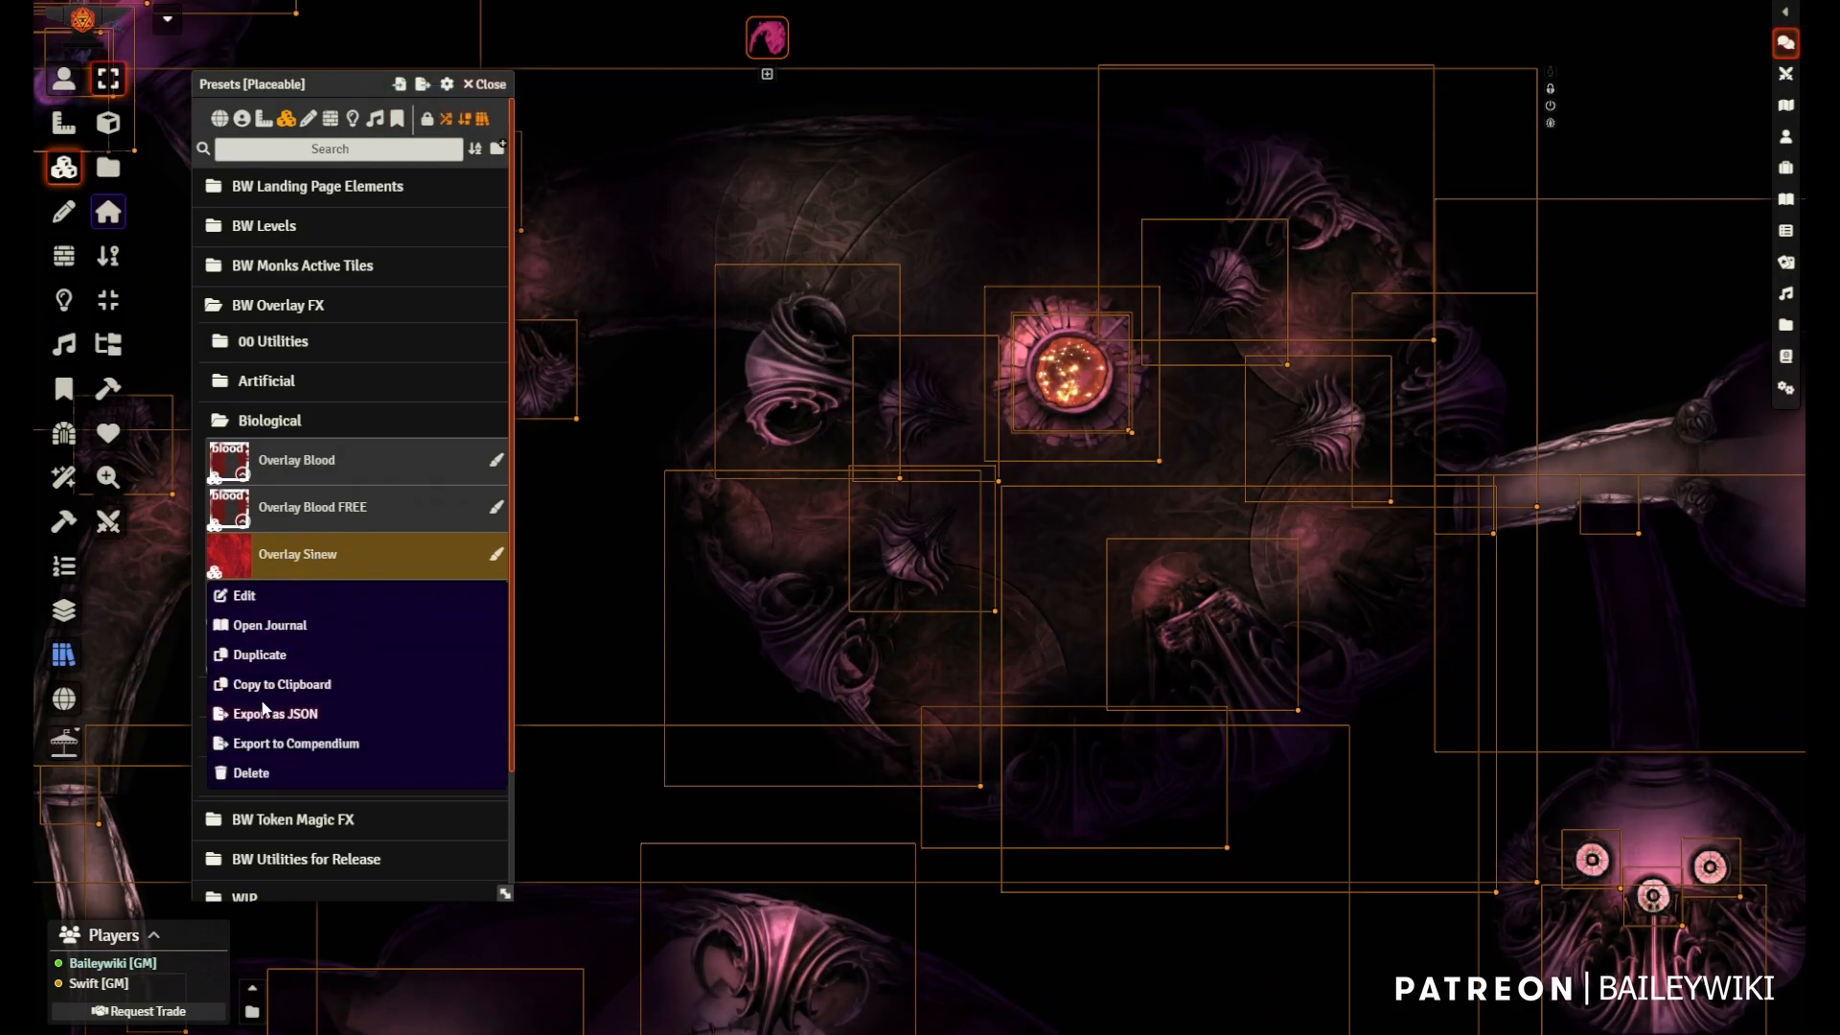
click(244, 595)
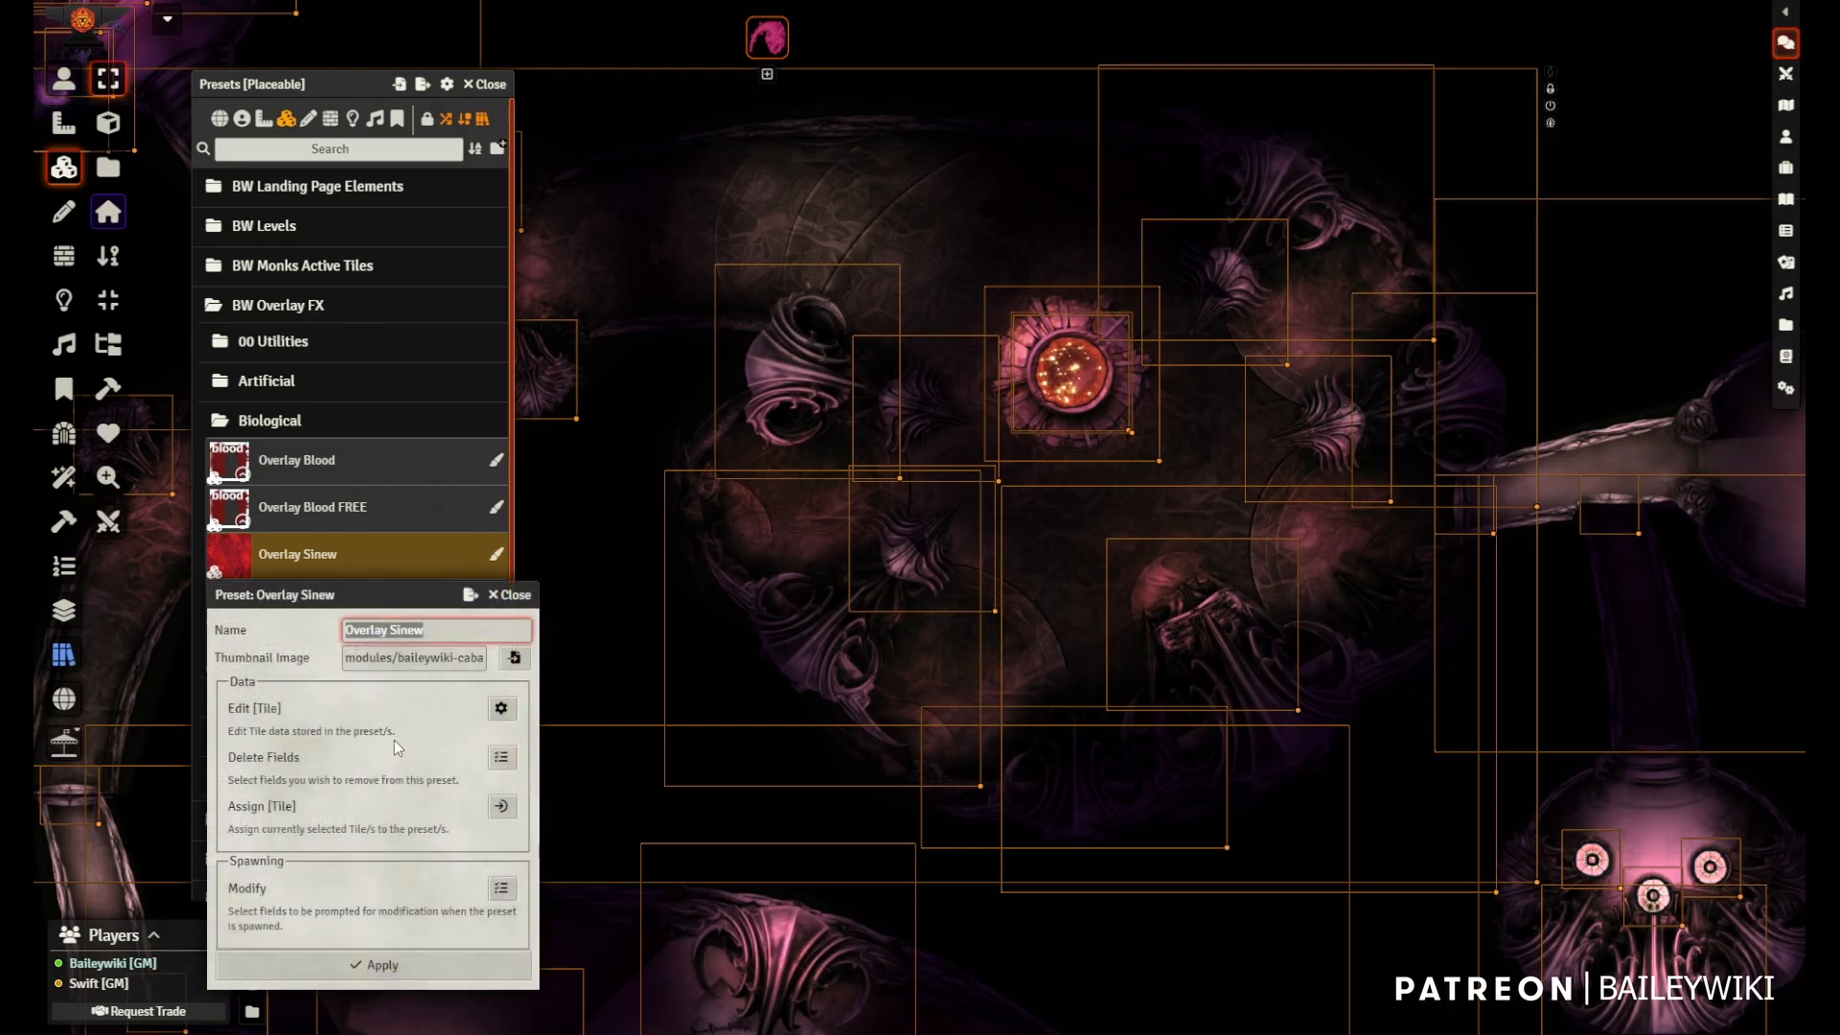
click(501, 758)
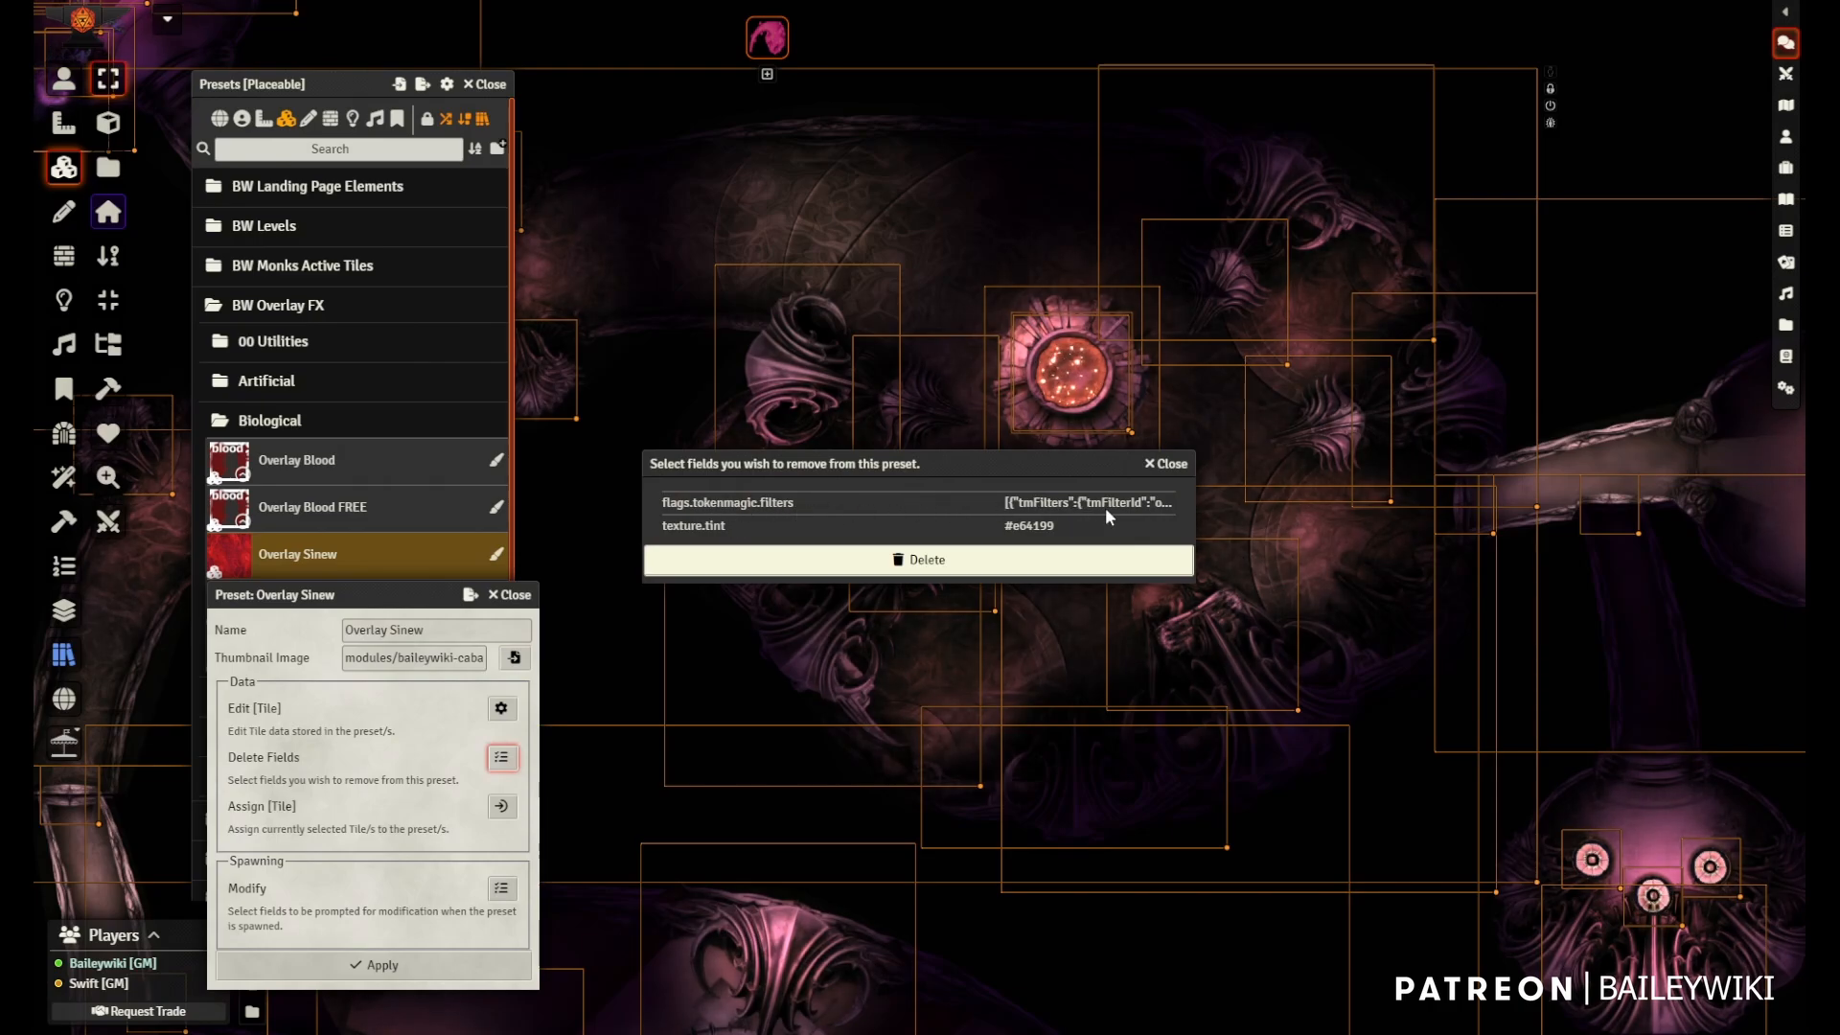
click(1169, 465)
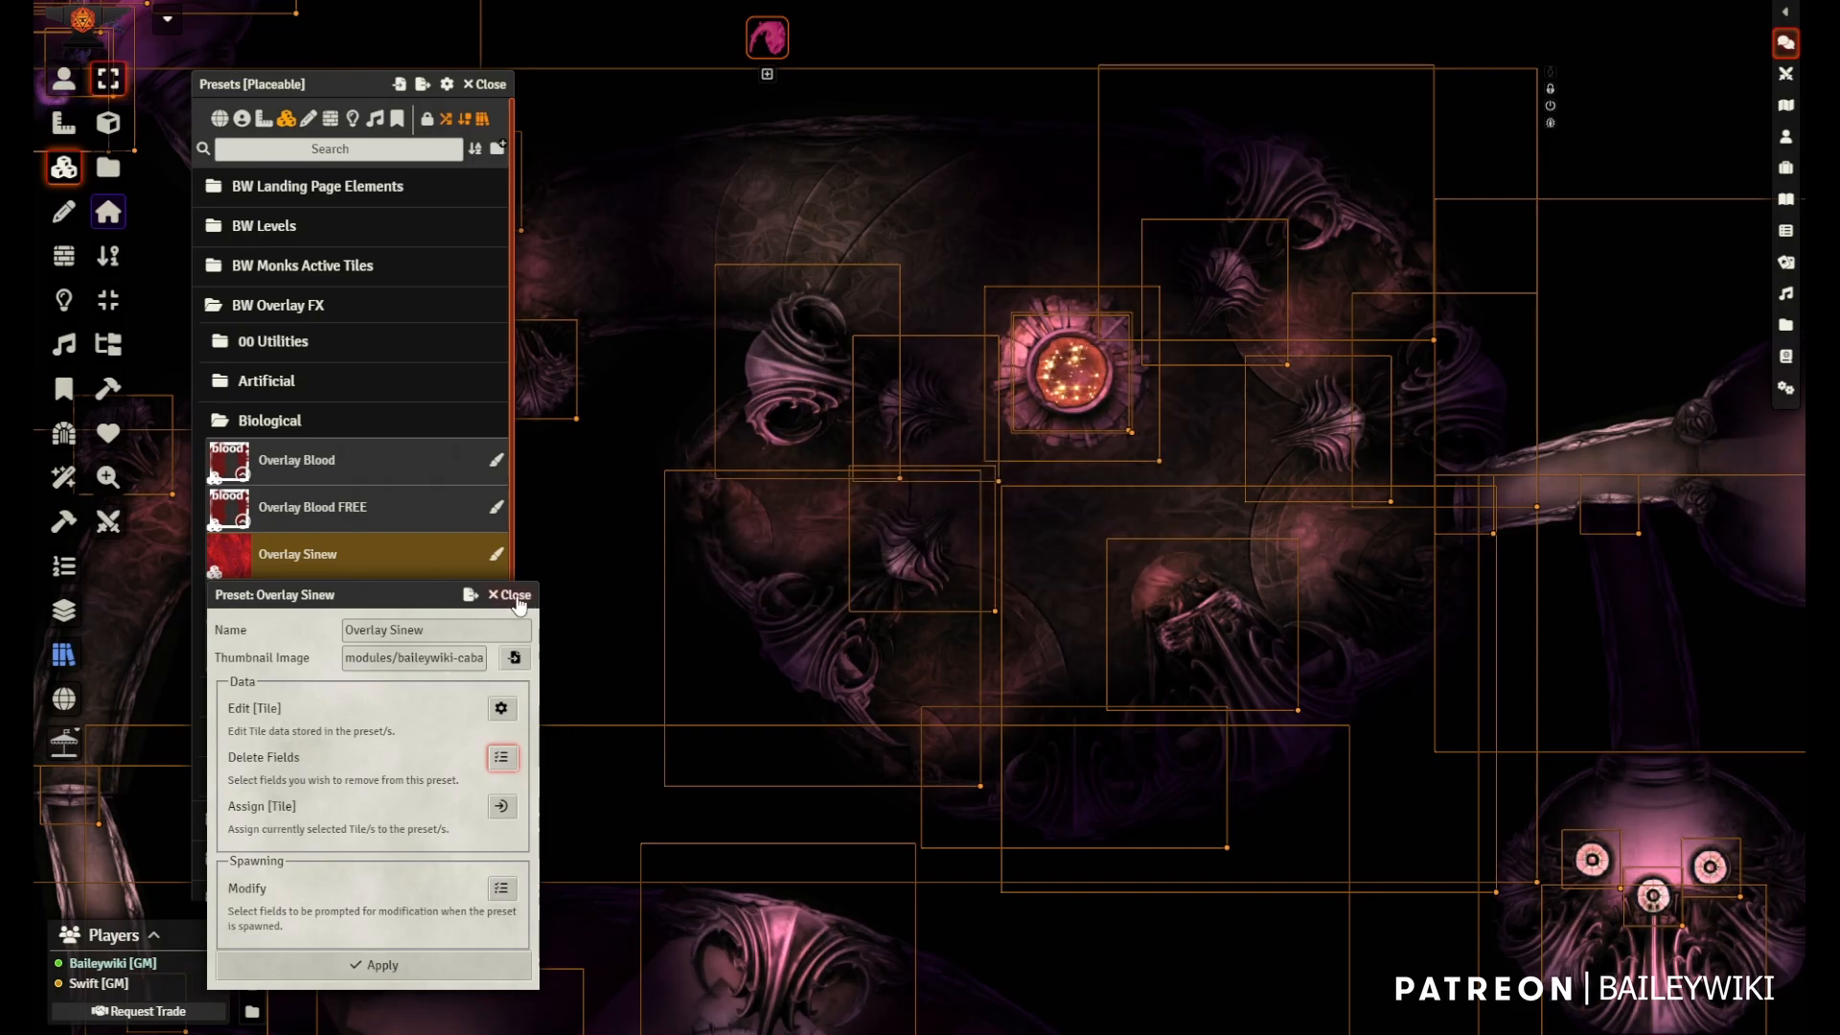
click(515, 595)
click(488, 83)
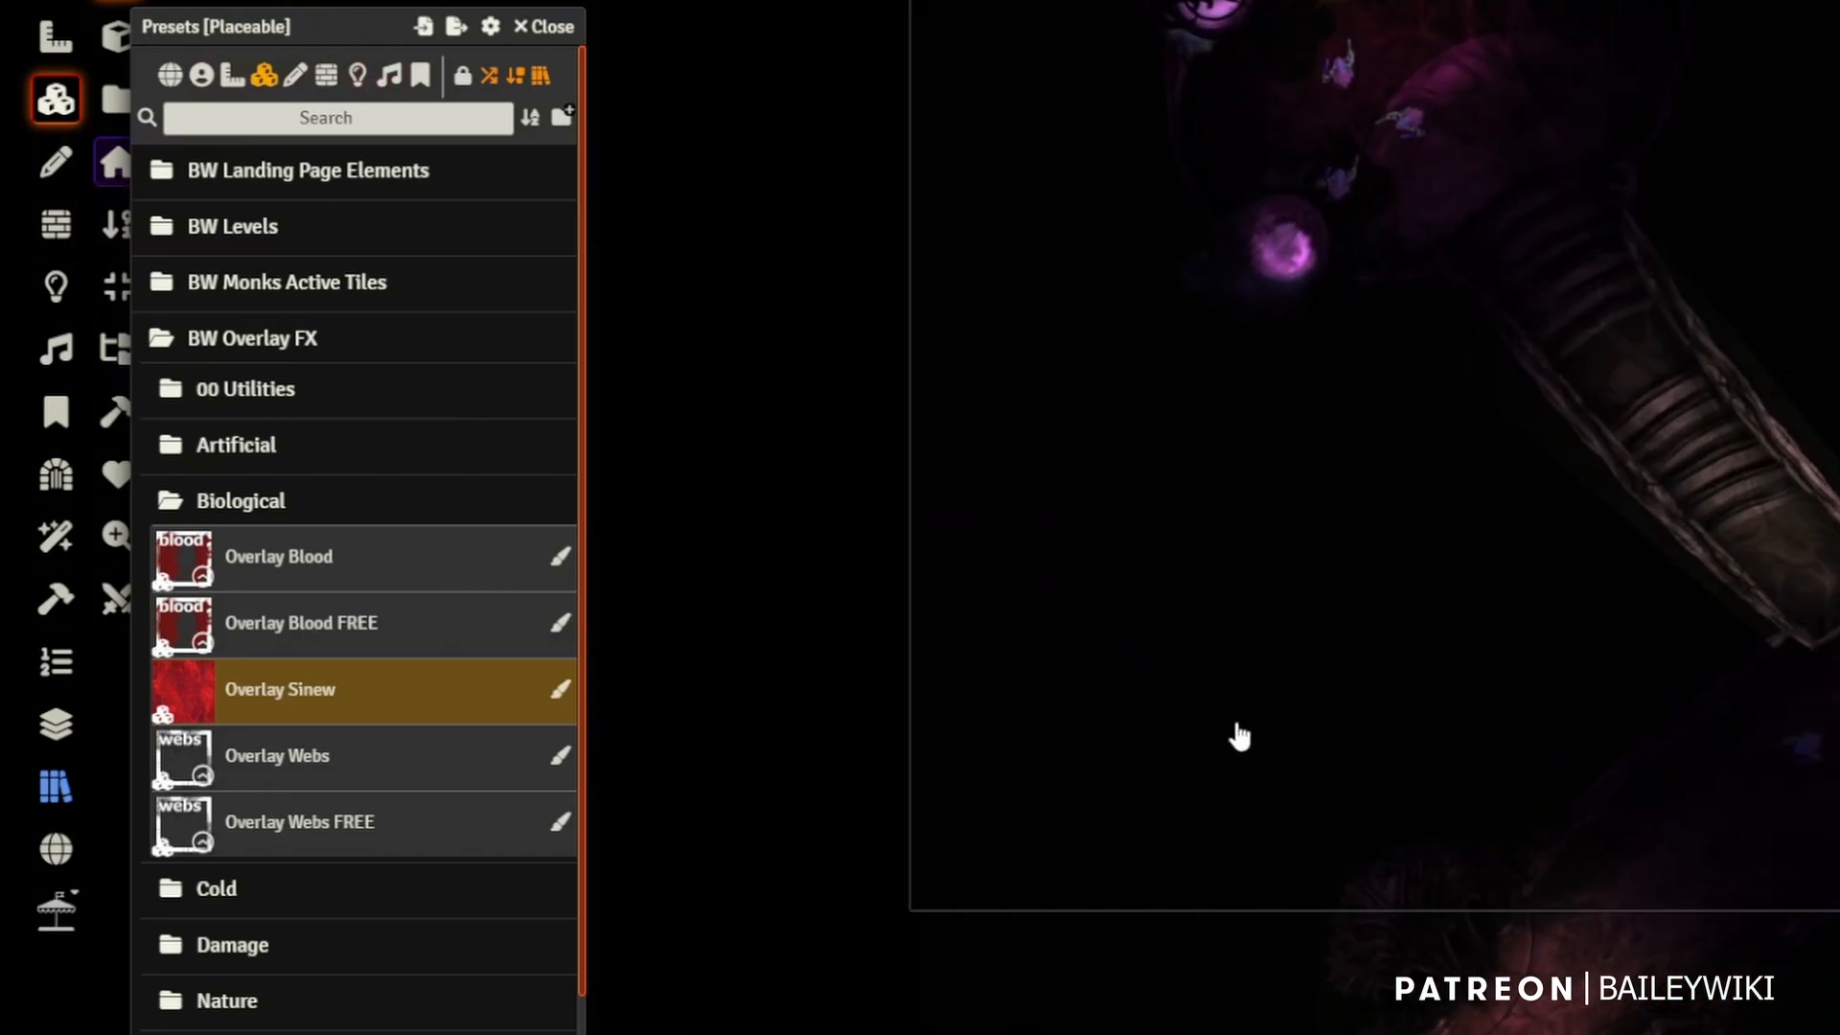
- Switch to wall controls, select the door wall at the foot of the ribbed stairs, and view and close its configuration
drag(1239, 737, 872, 771)
scroll(1363, 744, up, 8)
drag(1384, 768, 910, 771)
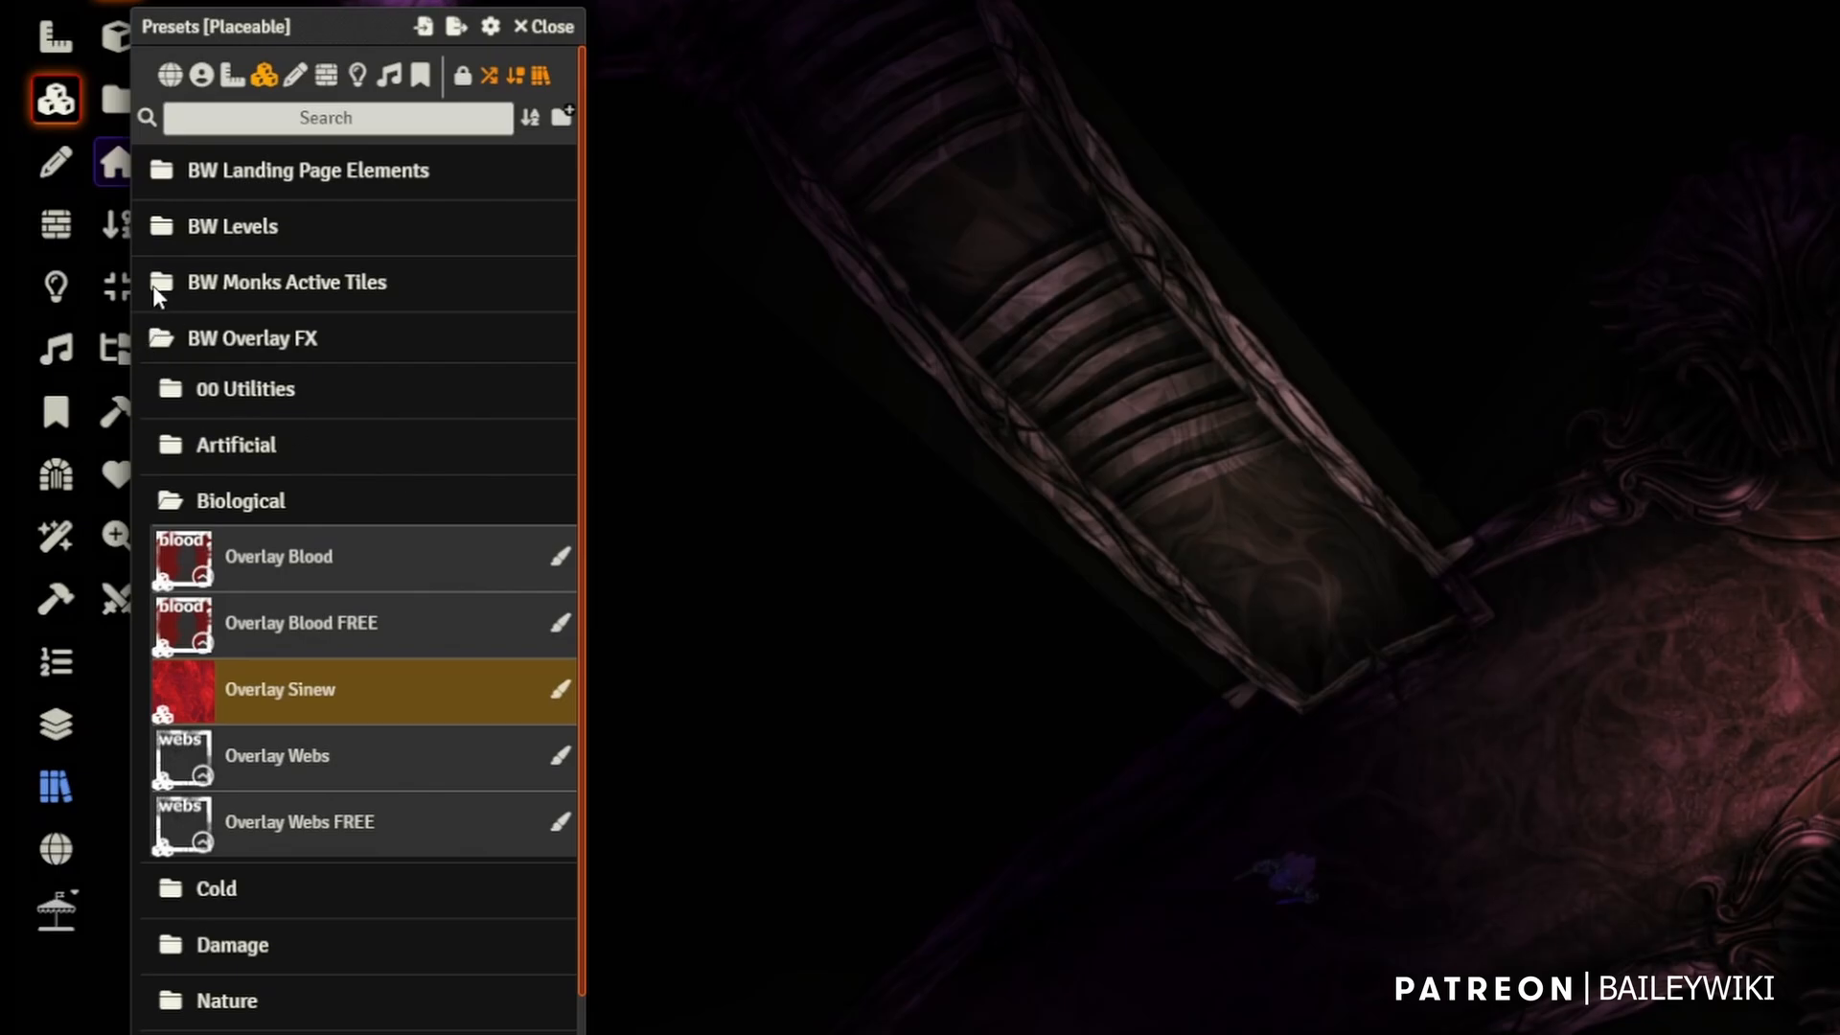
click(54, 244)
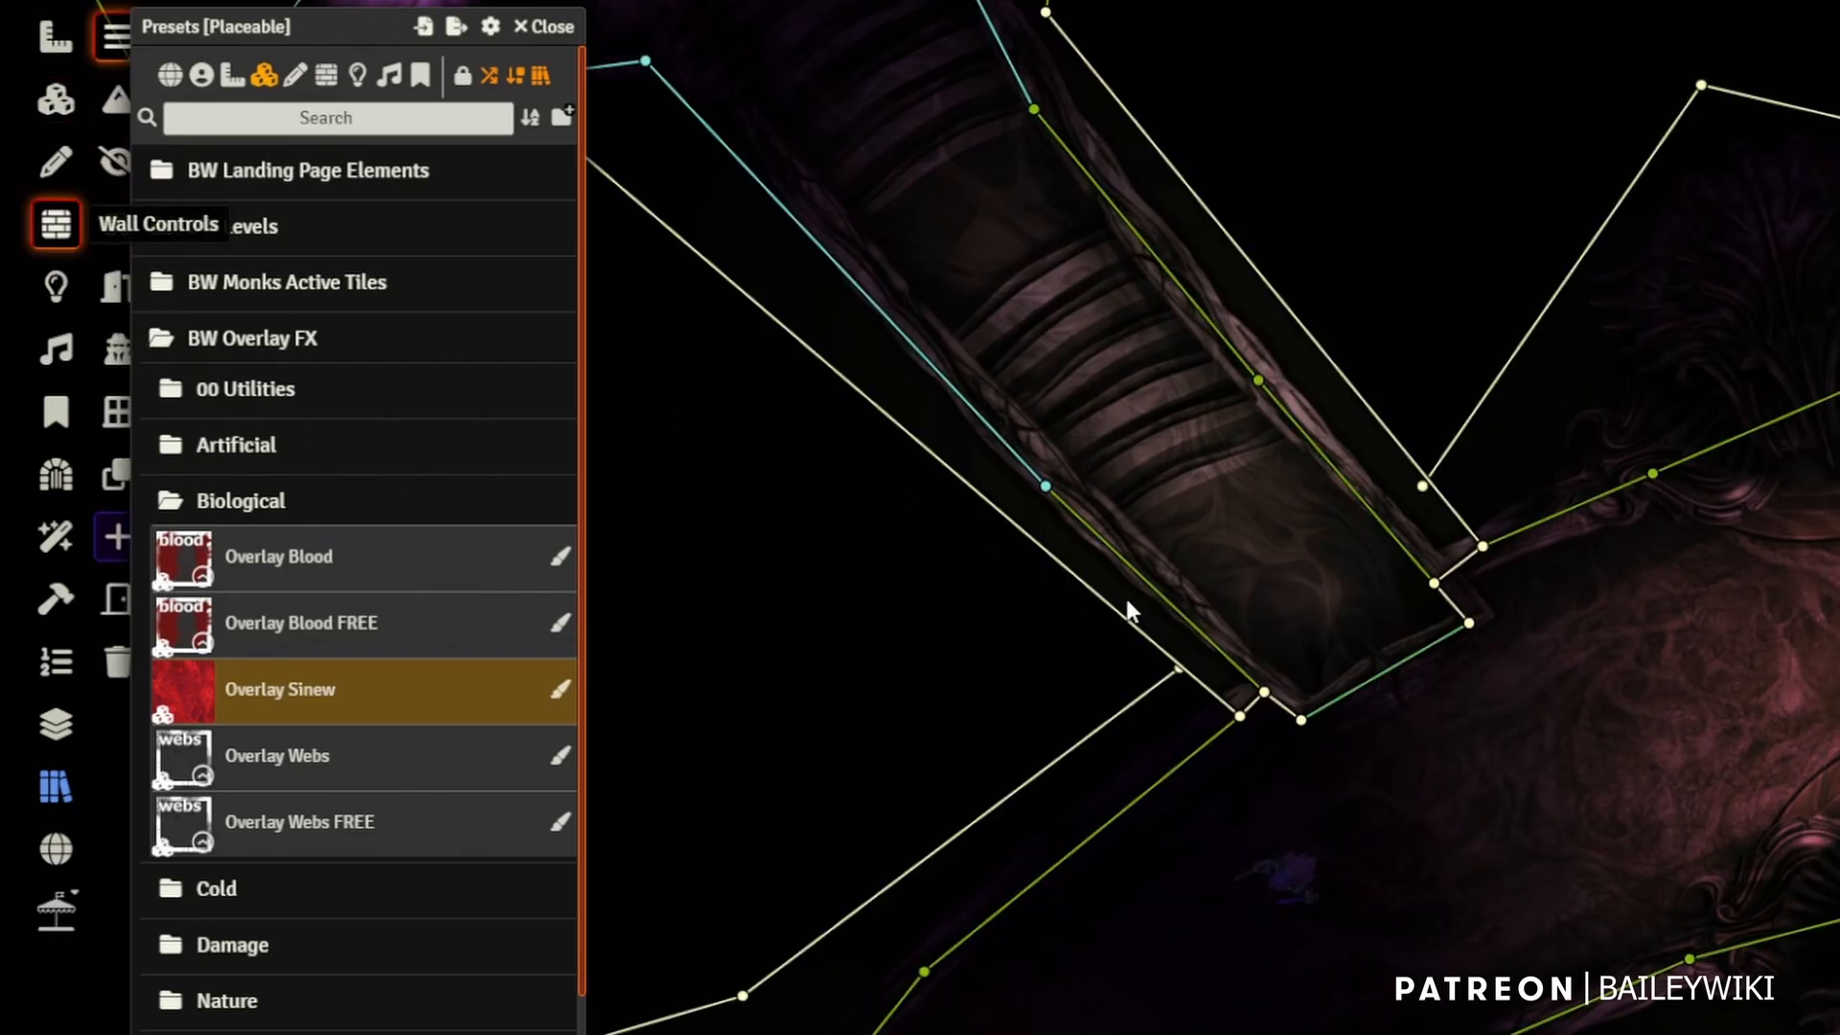
drag(1581, 818, 1128, 850)
scroll(910, 752, up, 7)
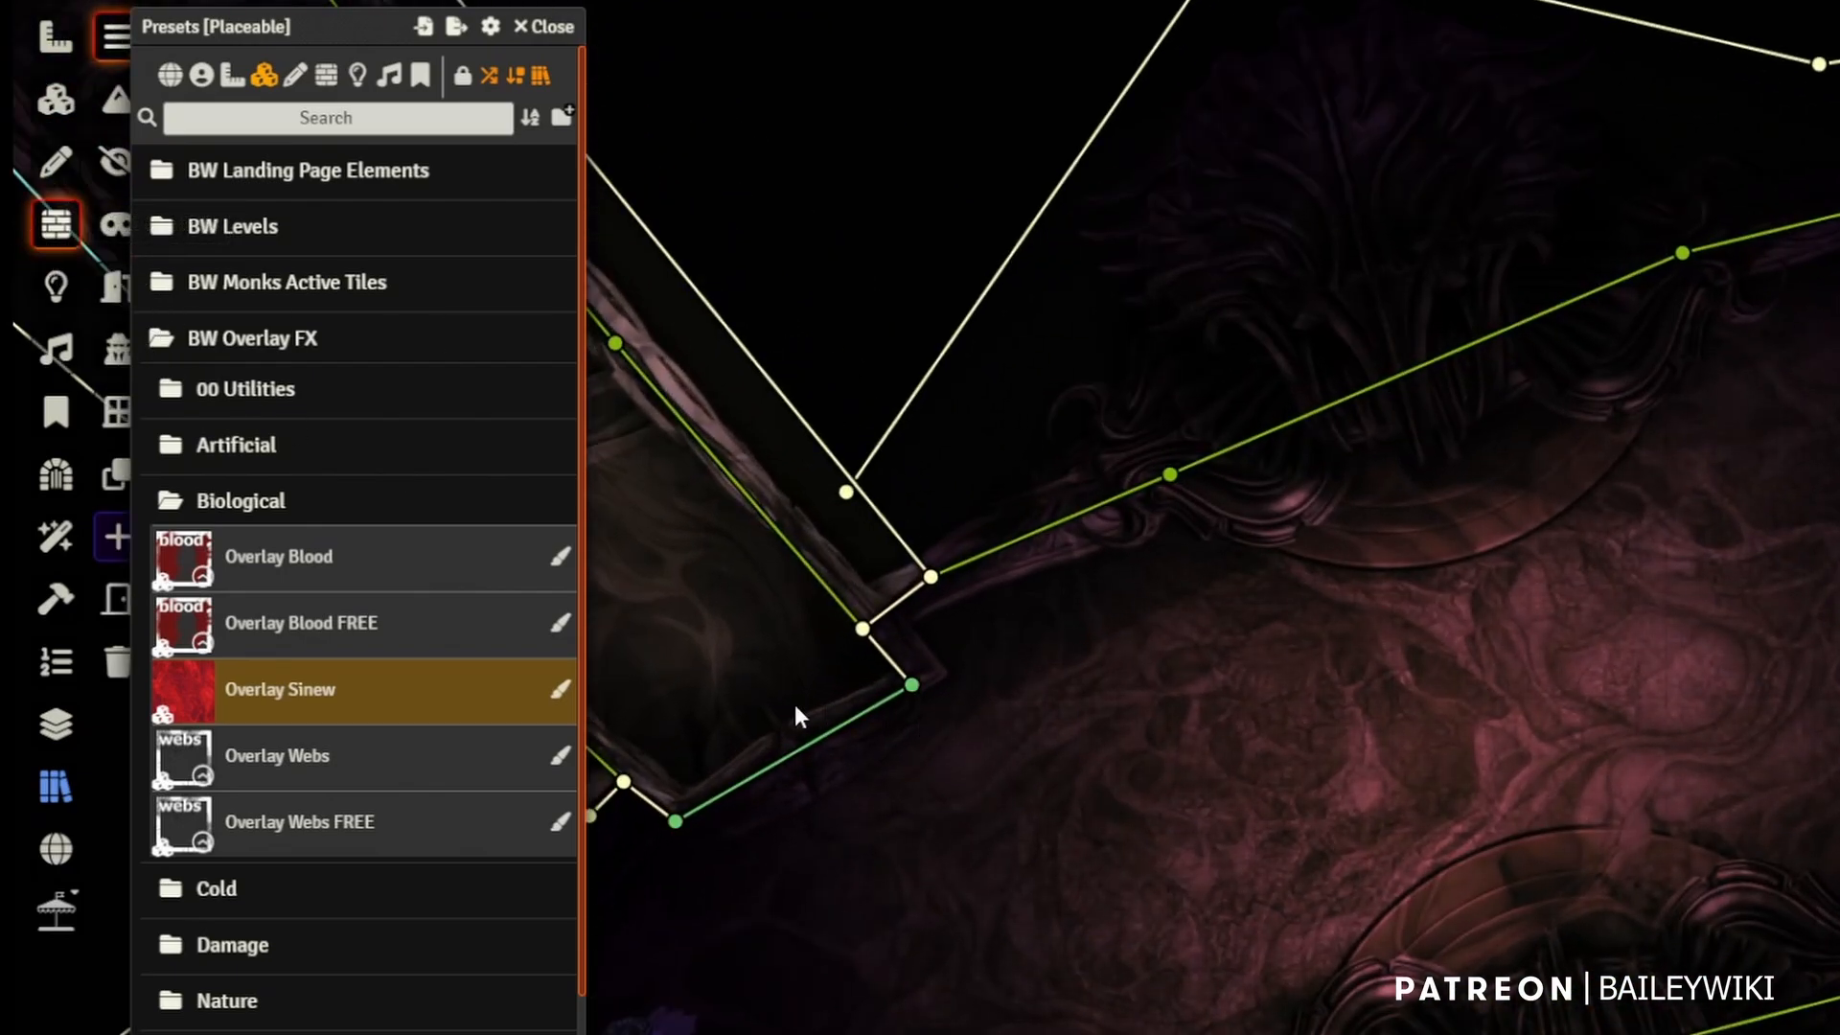
double_click(913, 700)
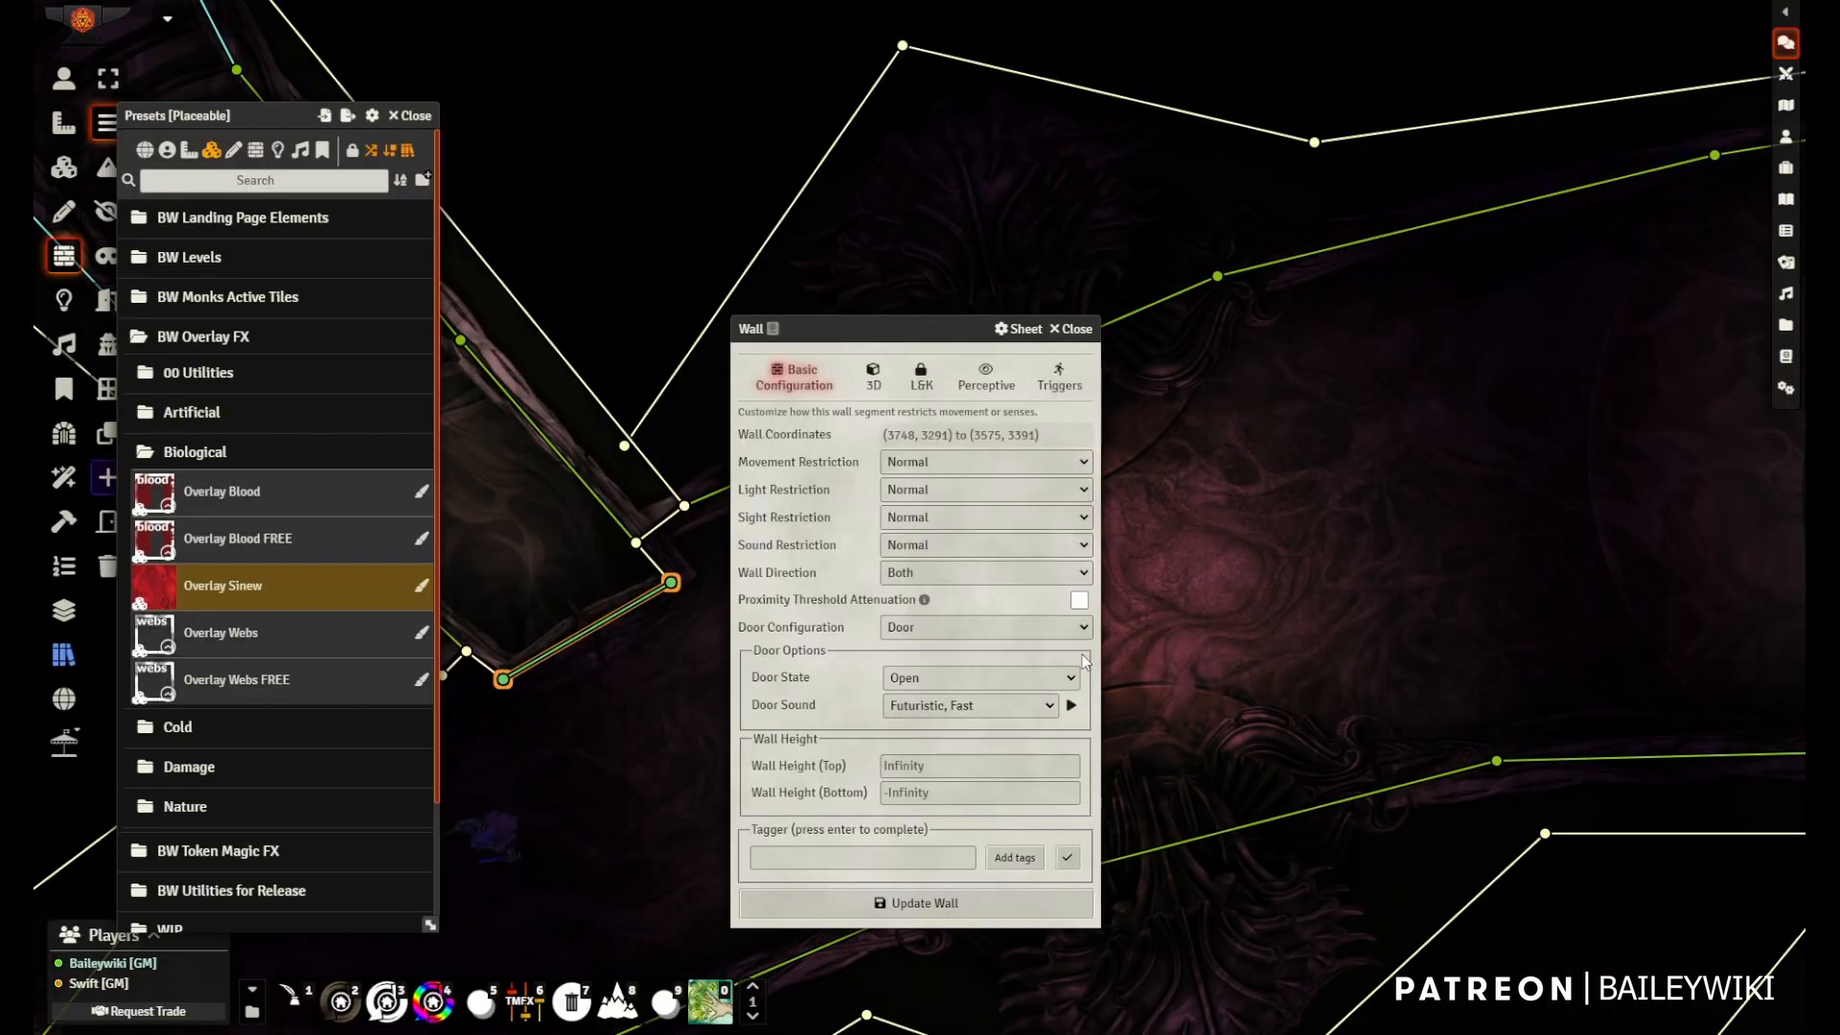
click(1089, 329)
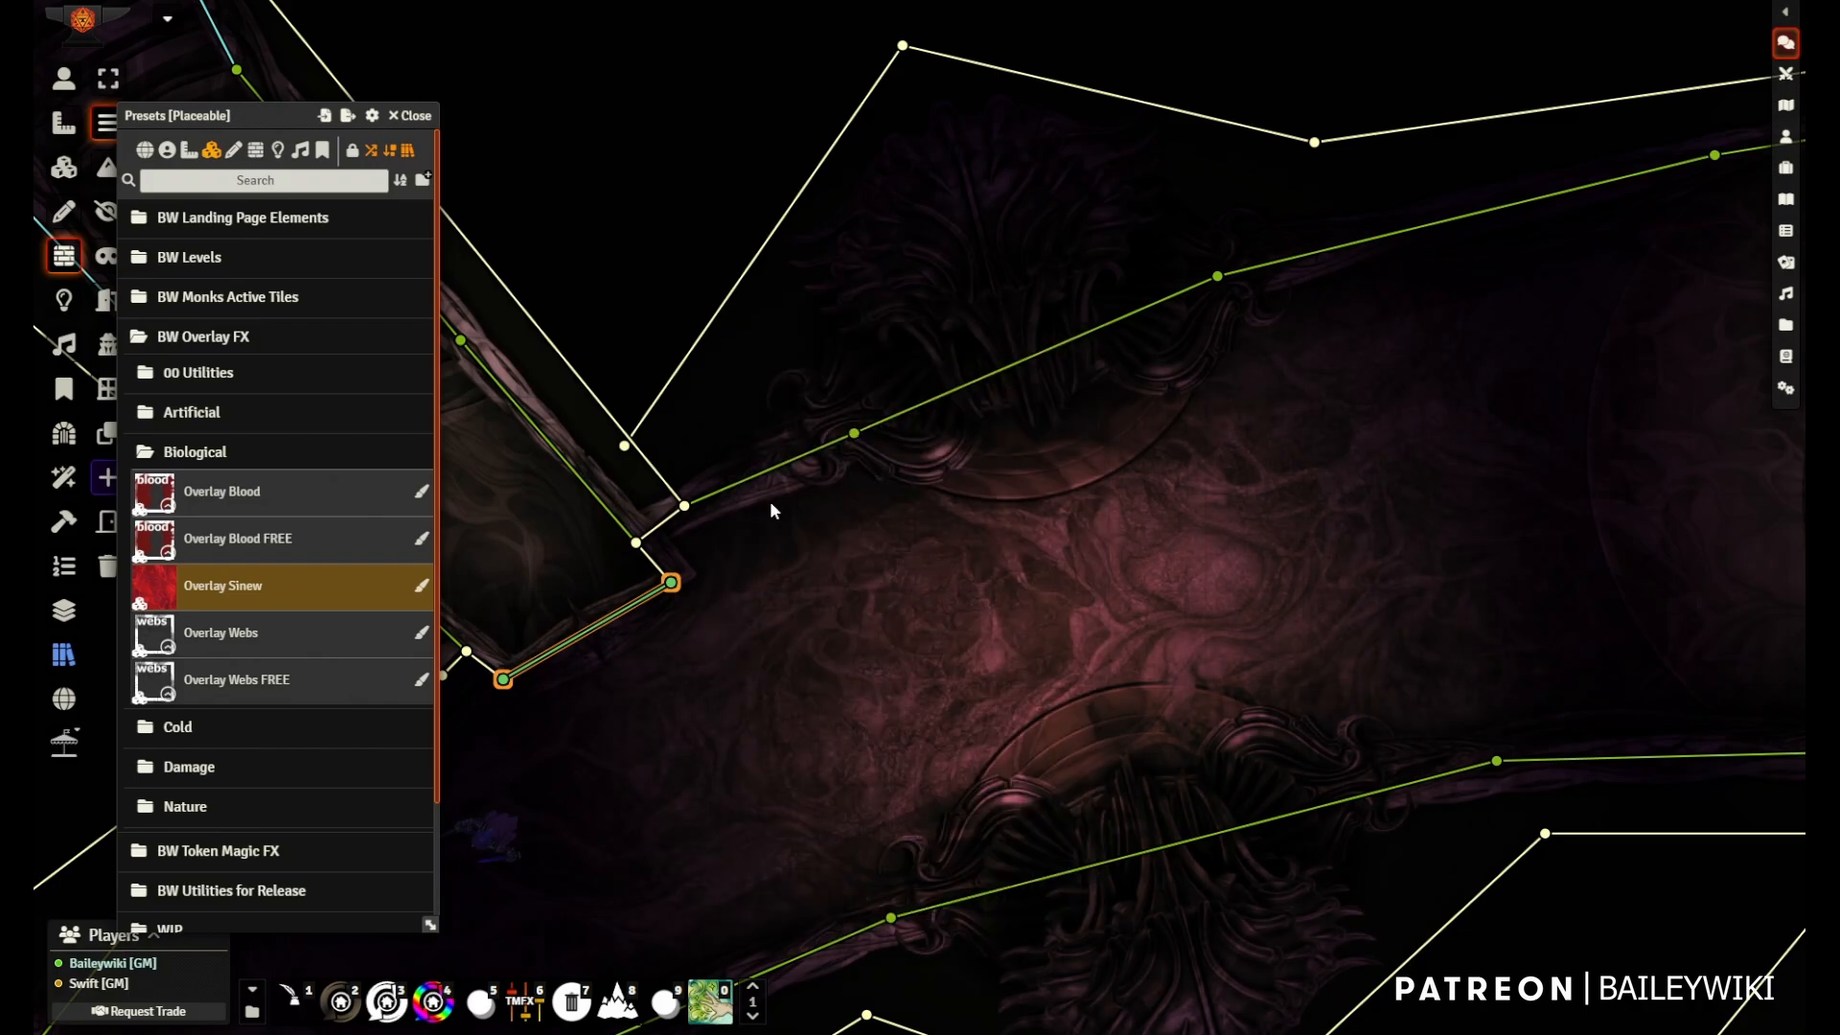
- Select all doors matching the Door configuration and Futuristic, Fast sound with a Mass-Wall search, and close the resulting edit form
key(shift+f)
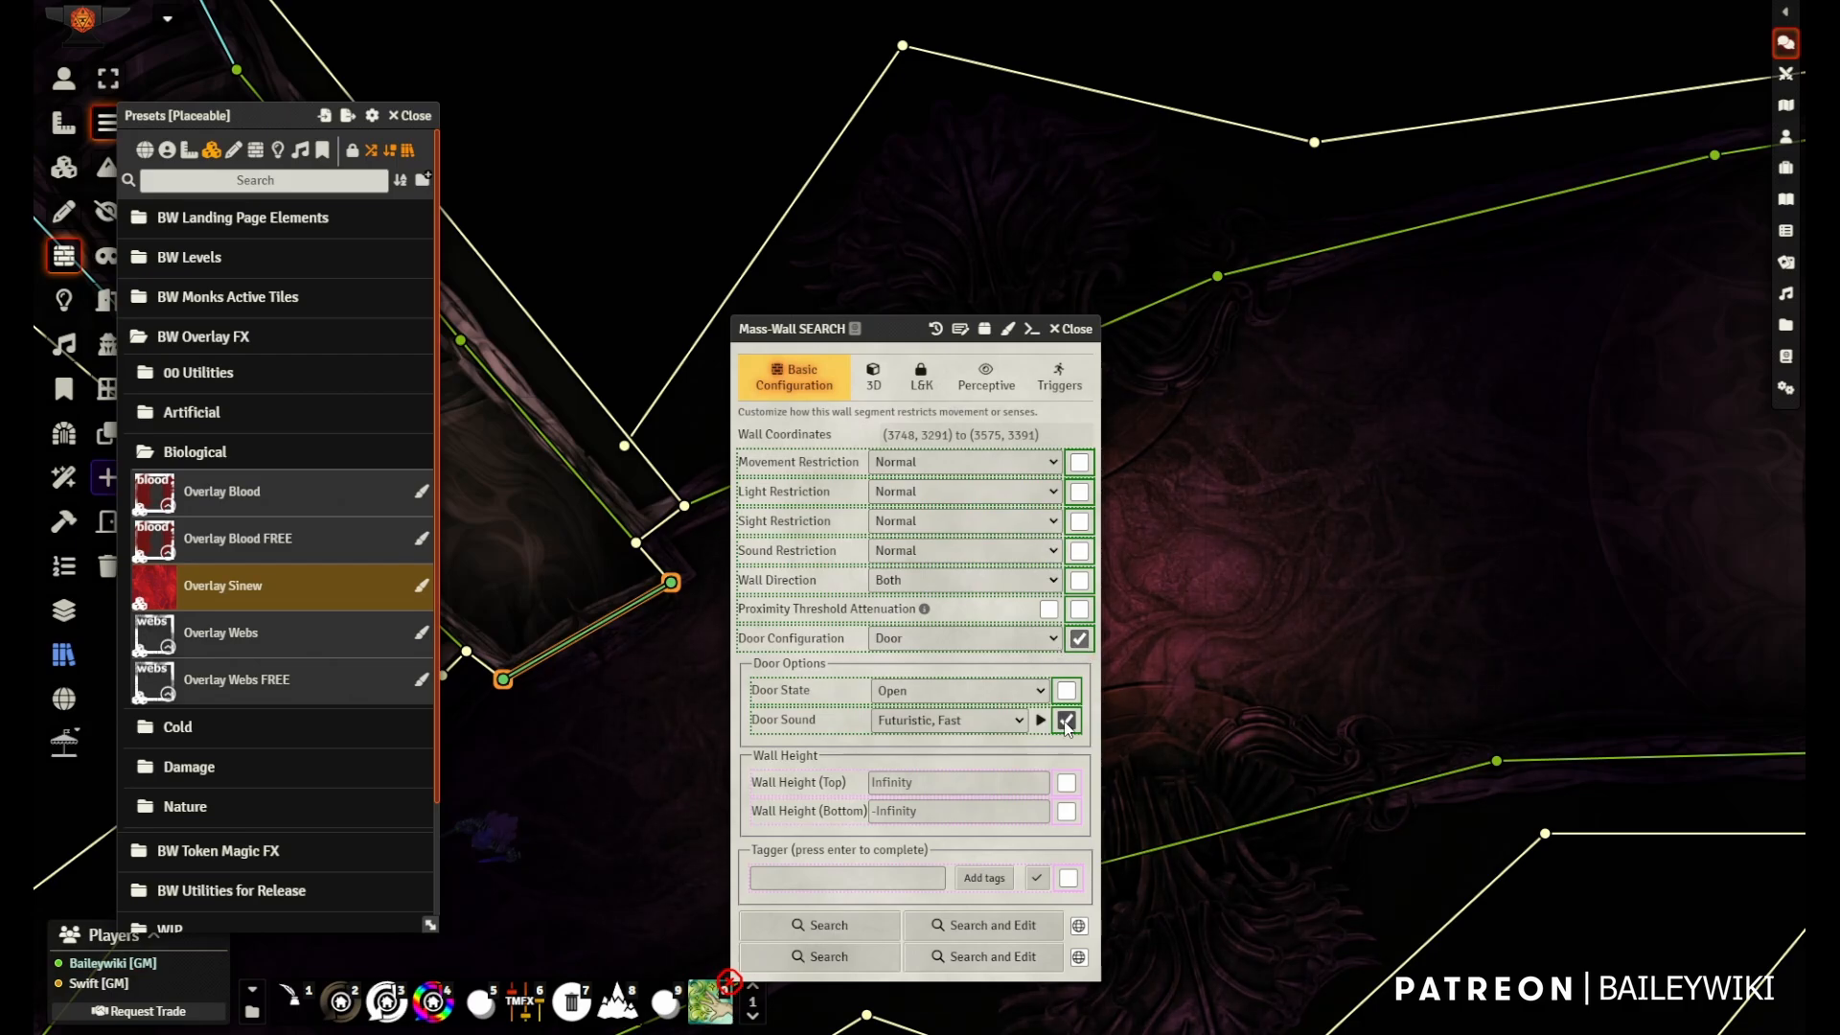
click(970, 926)
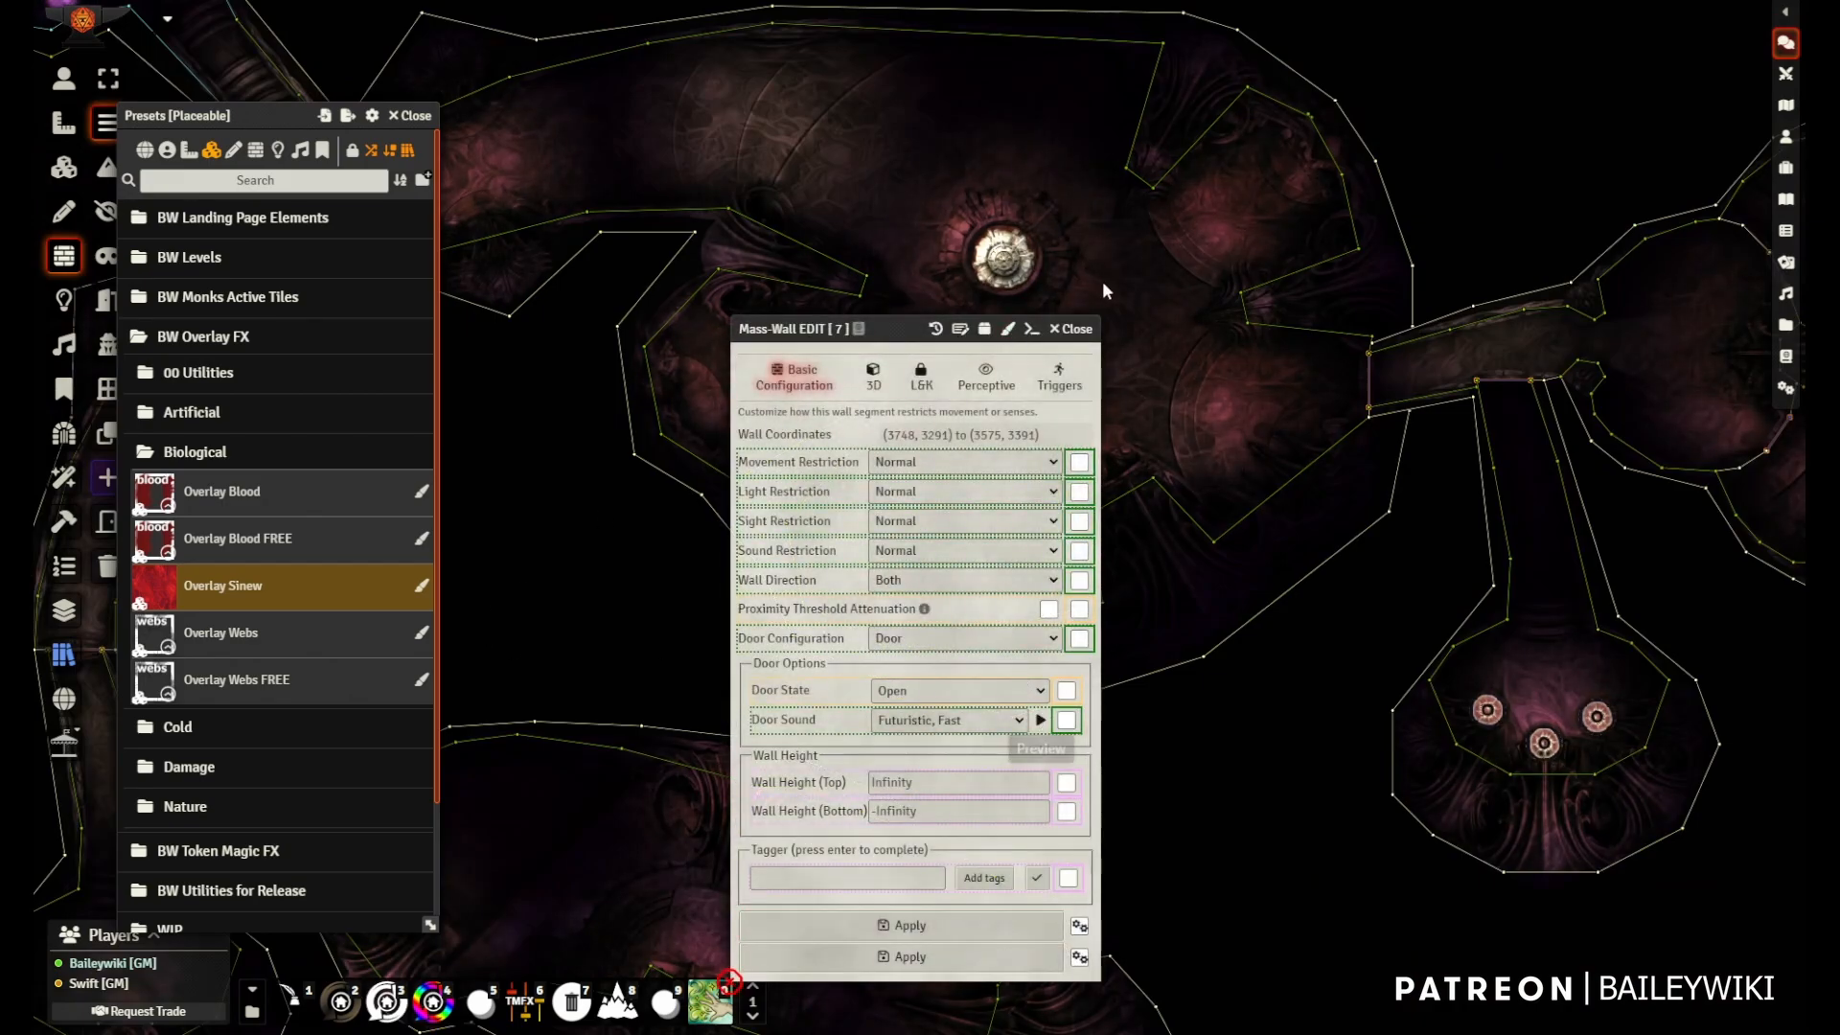
click(1075, 329)
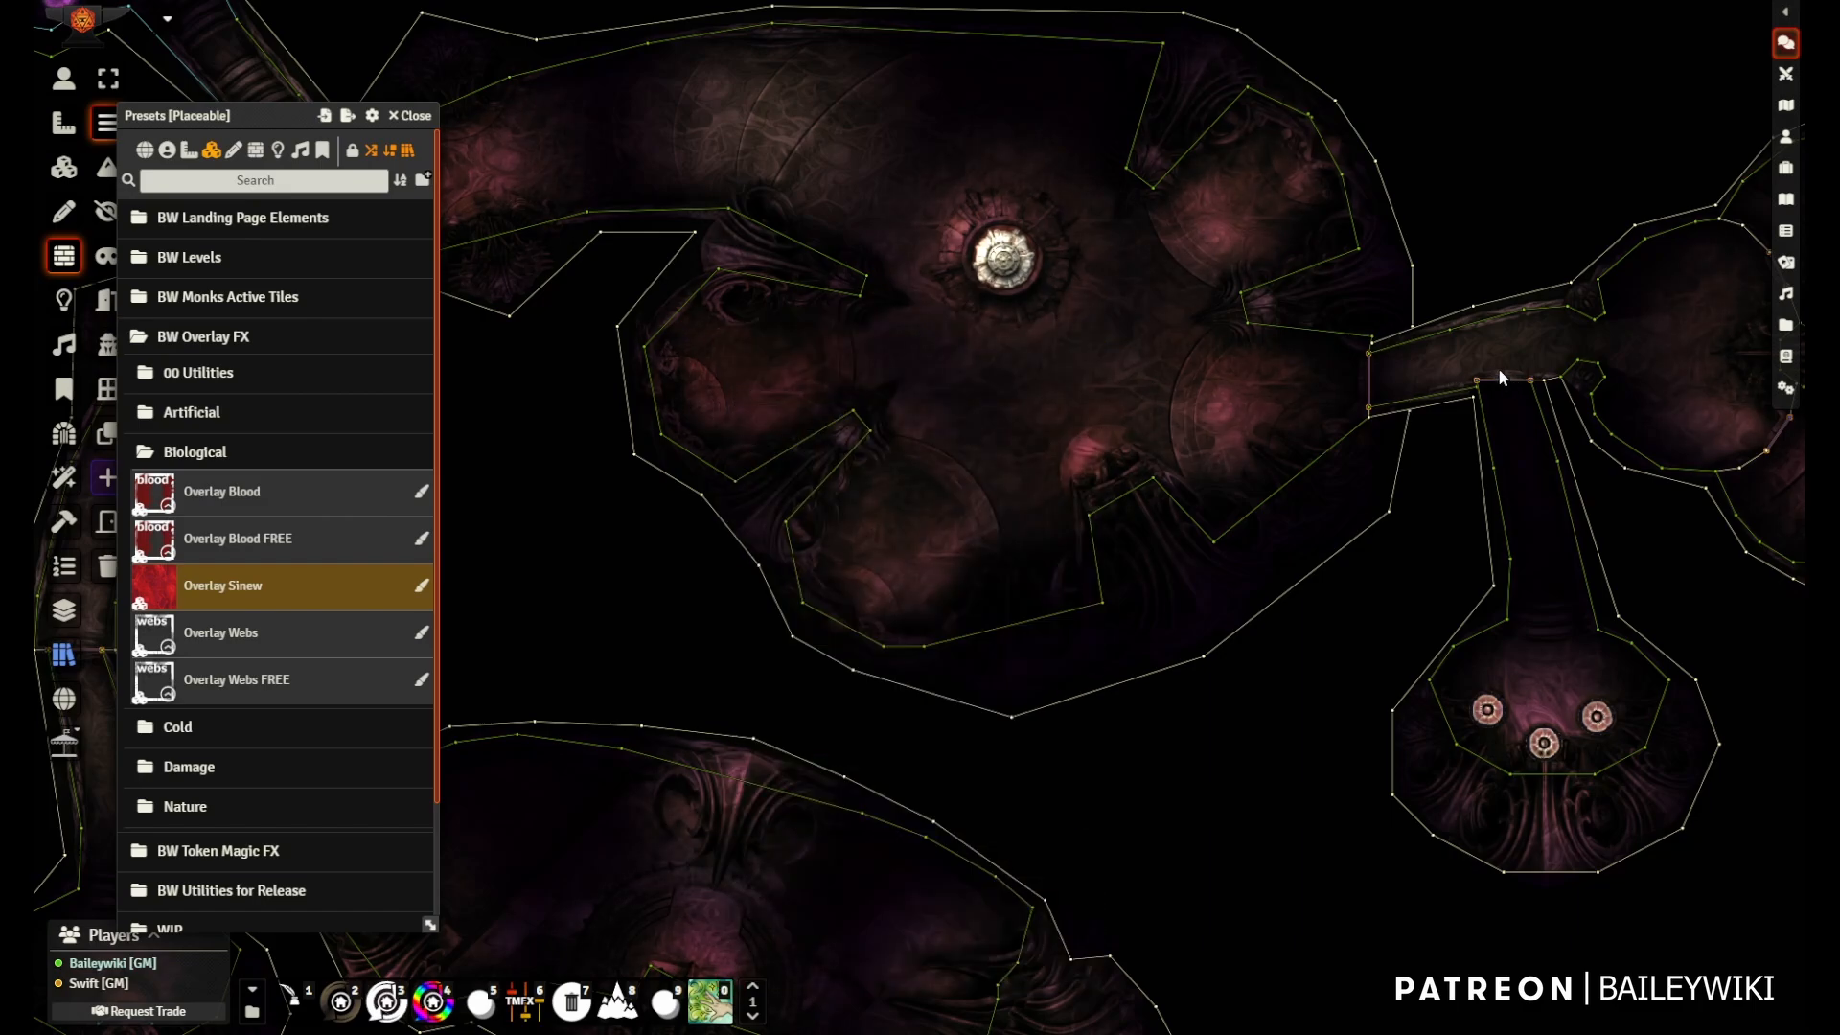
- Copy the Door Flesh Painter preset from the BW Special Walls presets and paste its data onto the selected doors
click(255, 153)
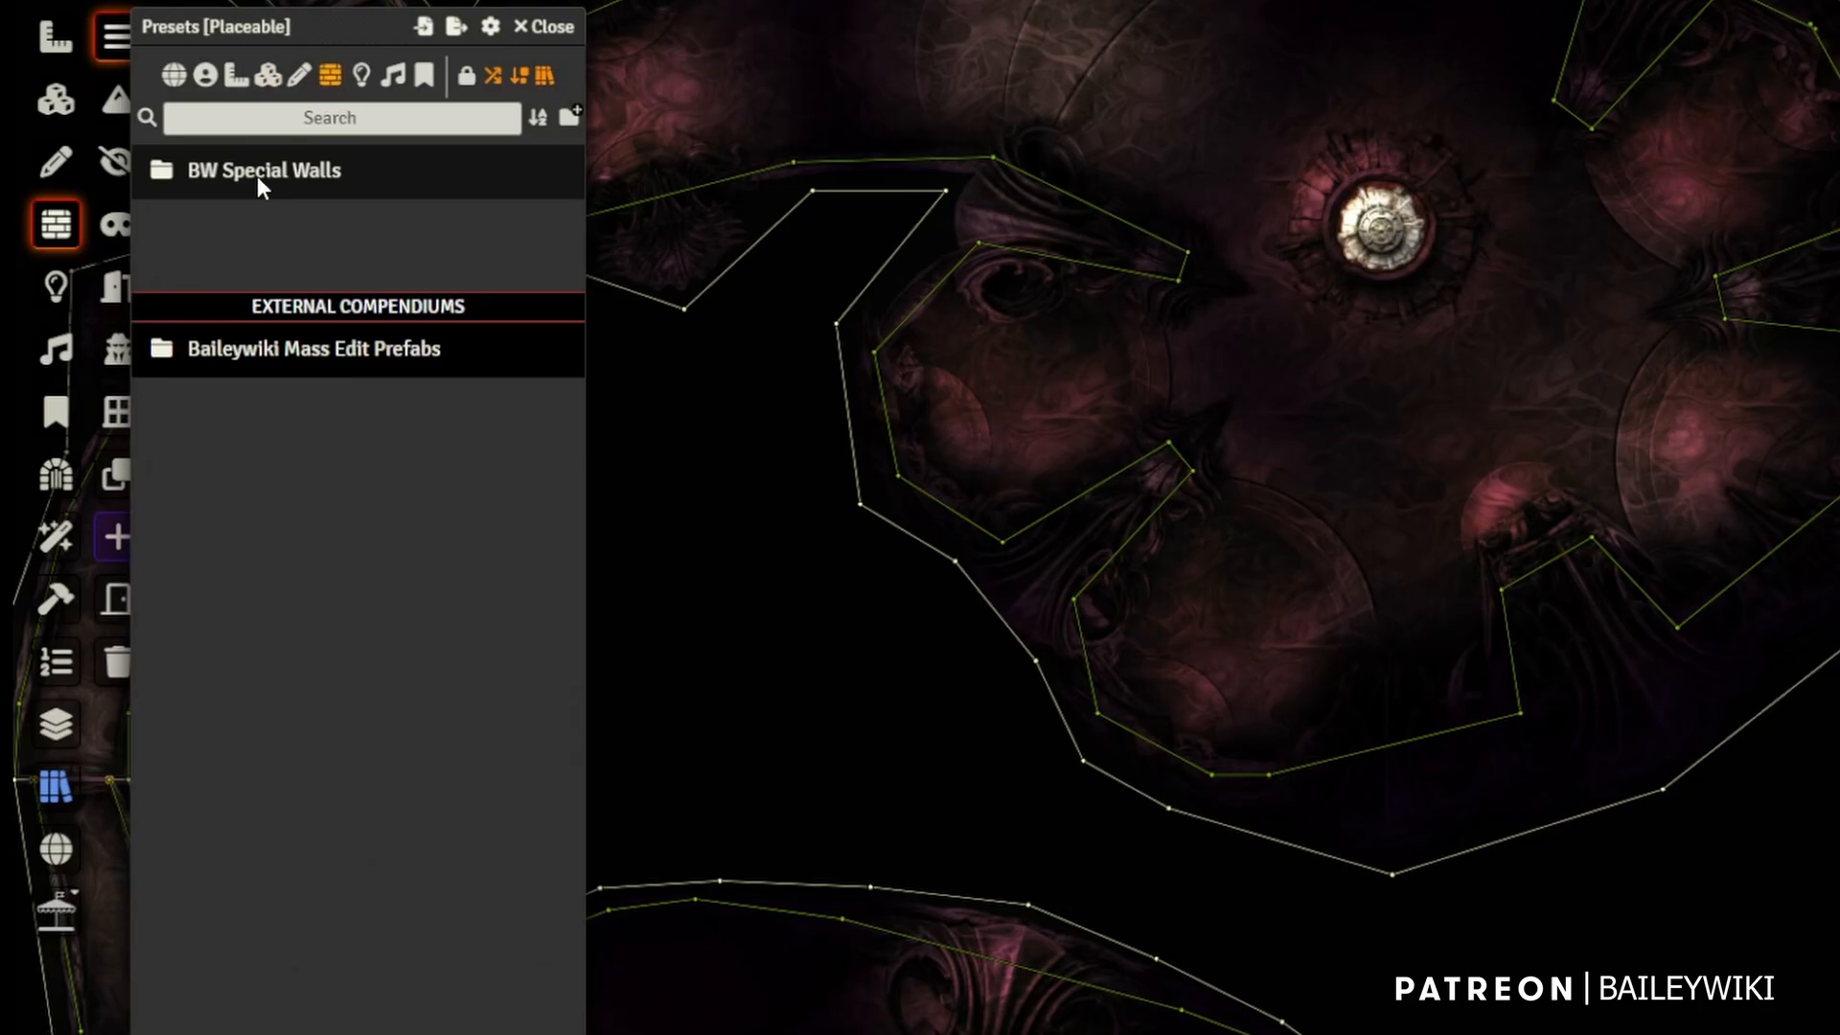
click(257, 175)
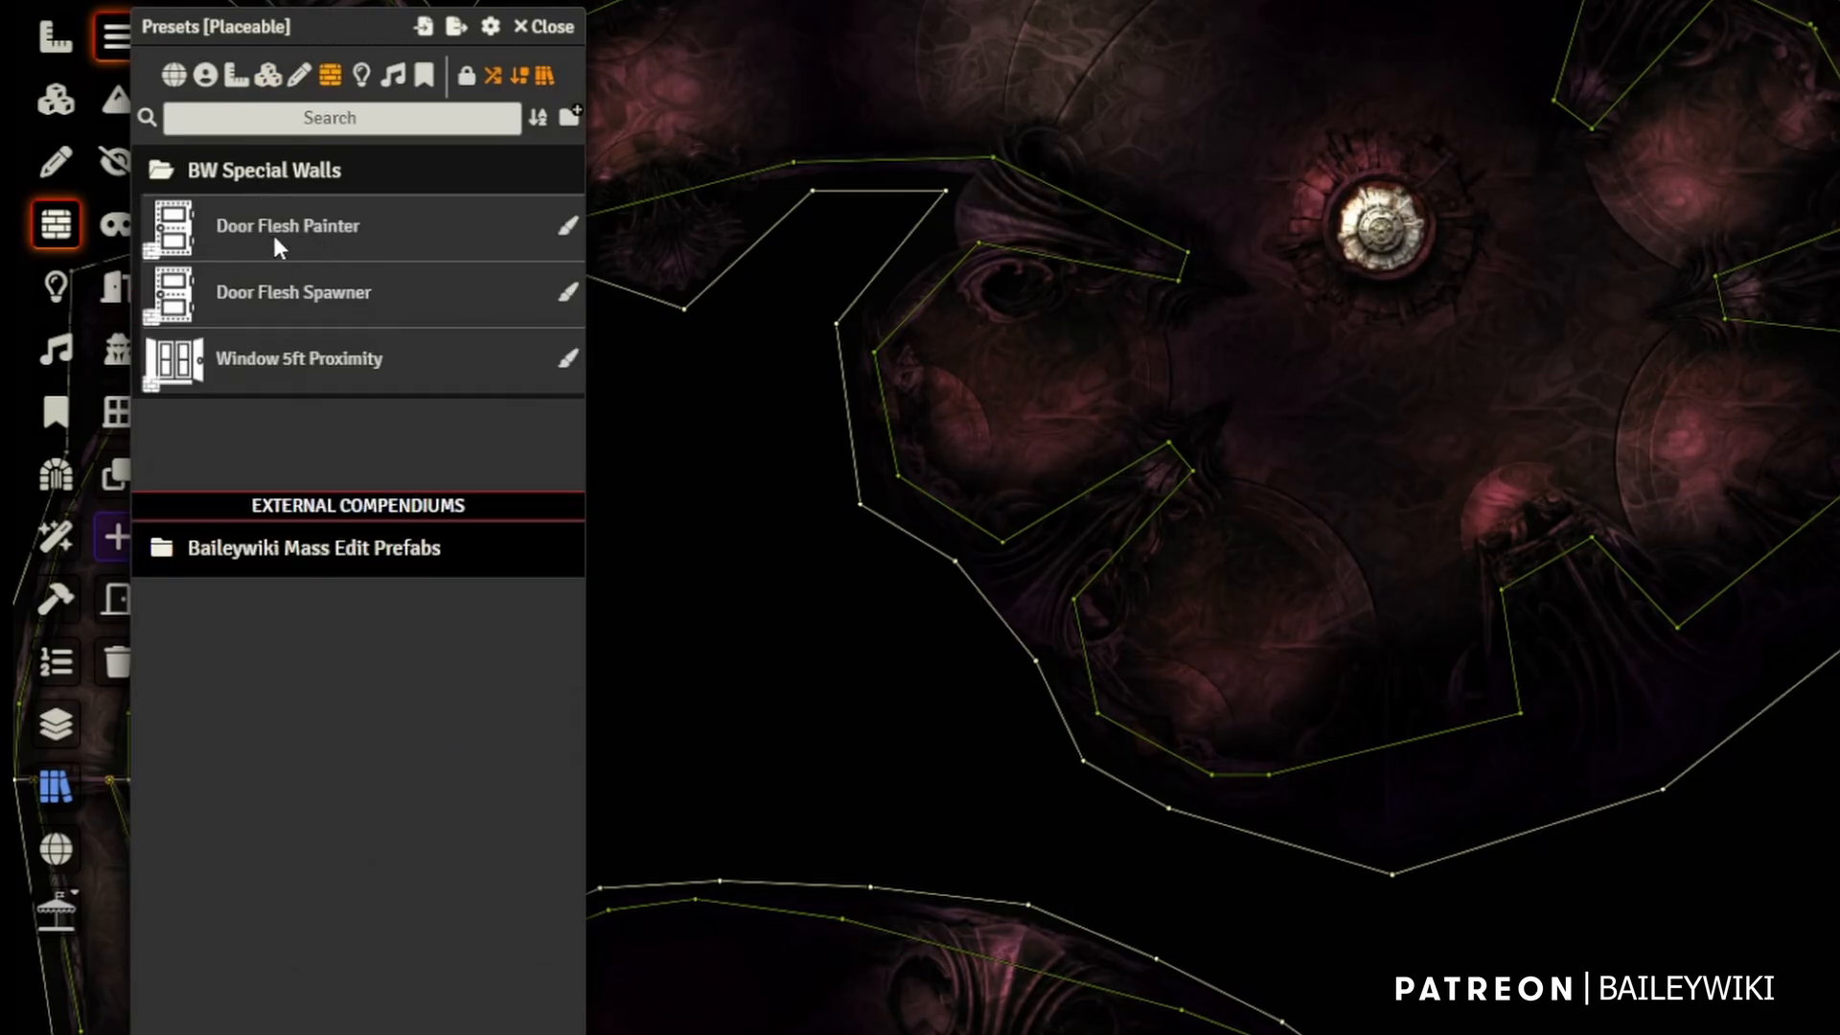
click(327, 232)
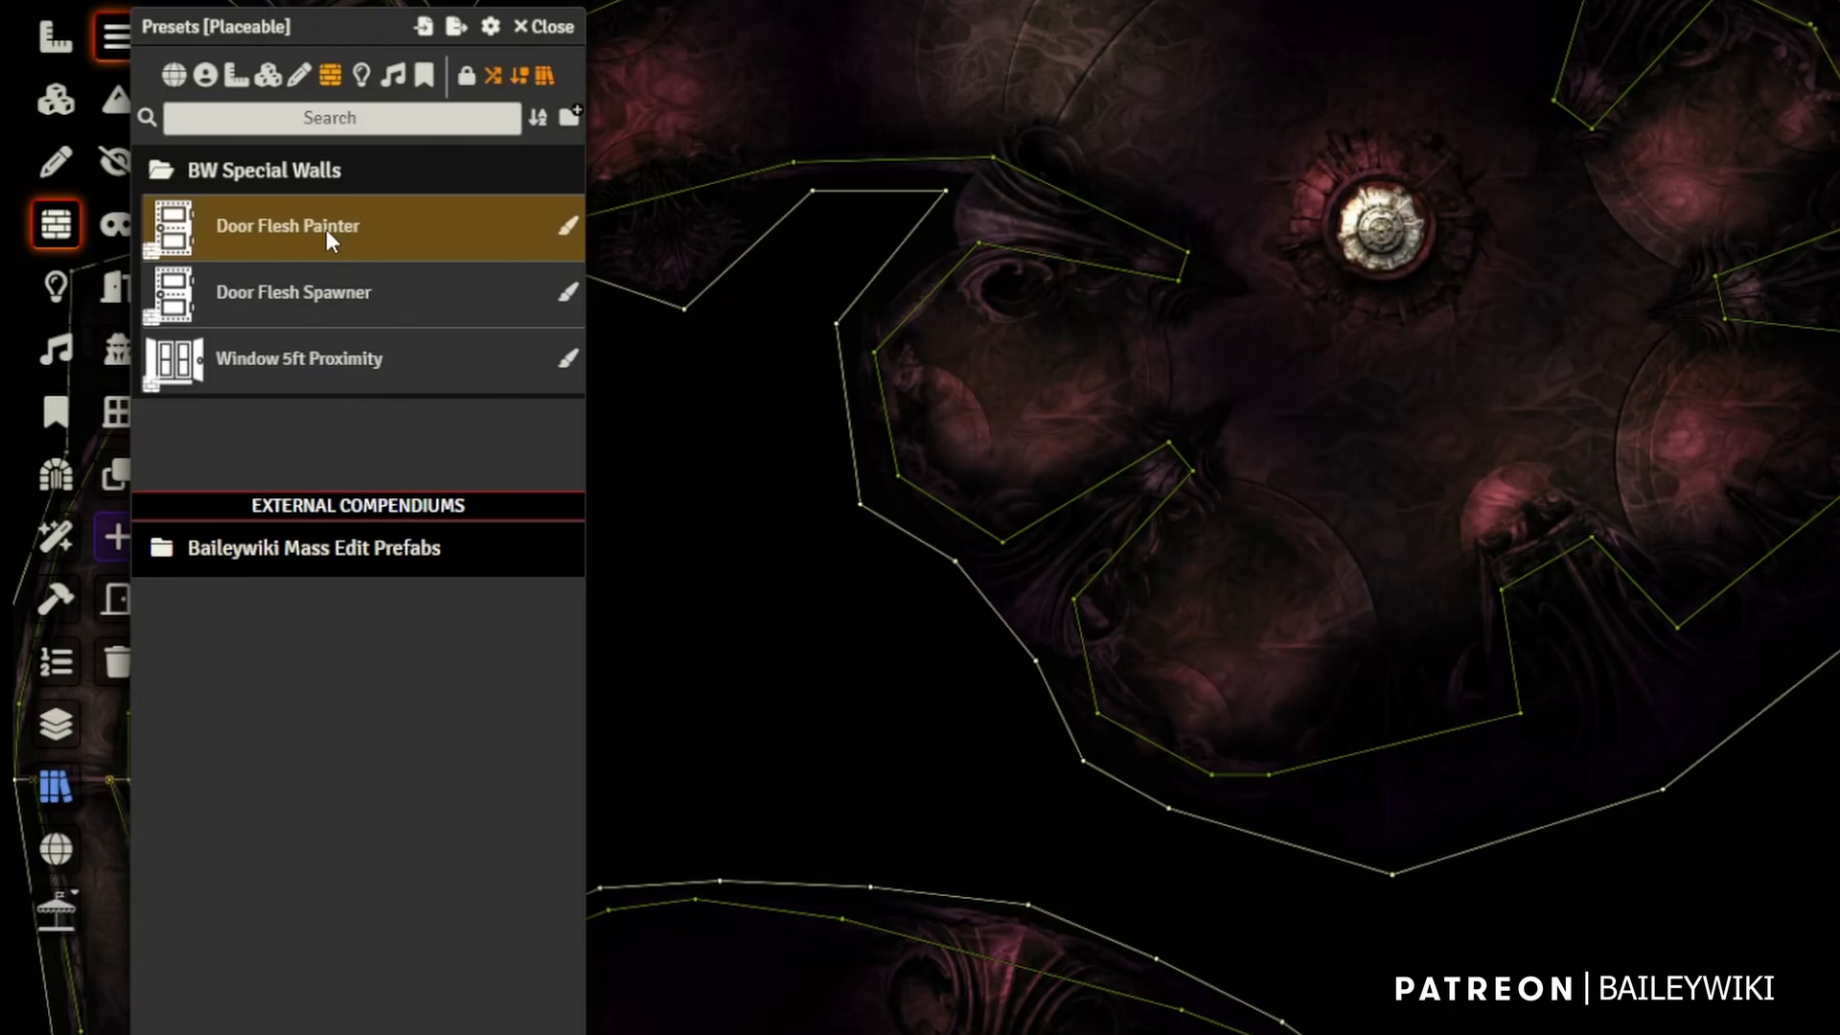
right_click(326, 228)
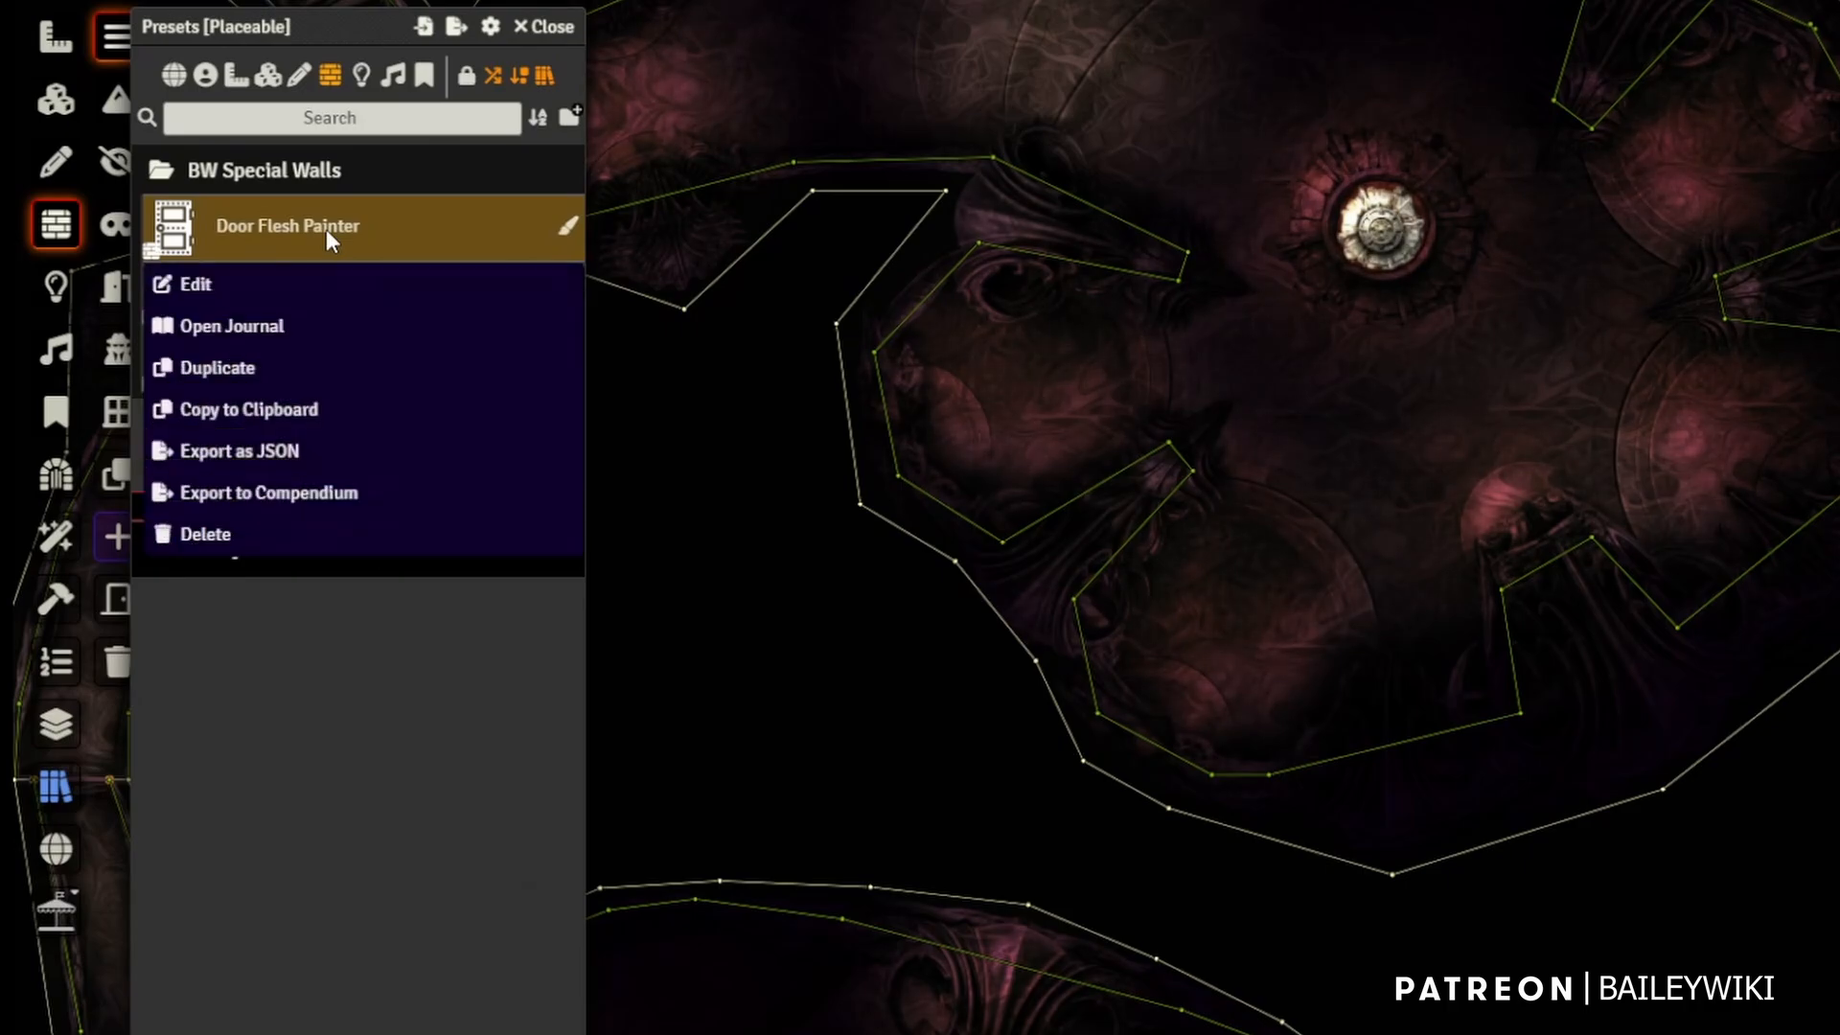
click(247, 411)
key(ctrl+v)
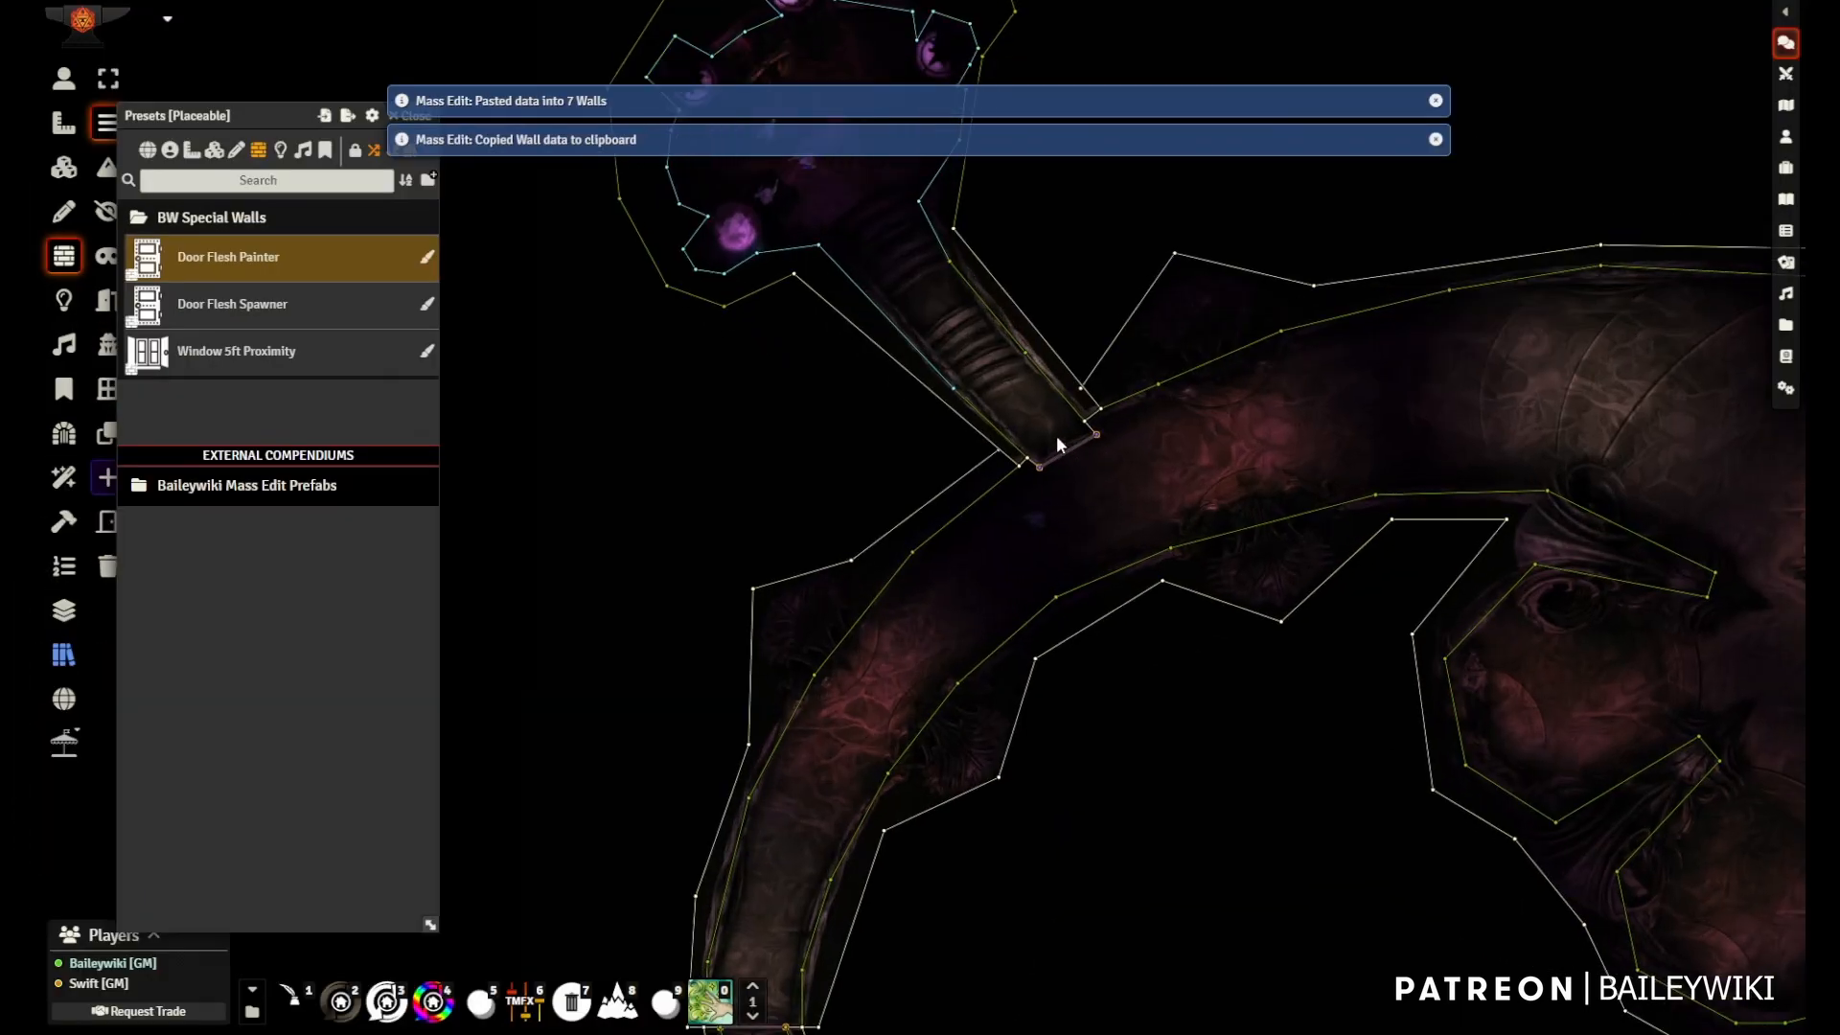
- Switch to token controls, open the door at the foot of the stairs, walk the token through it, and close it behind the token
click(61, 80)
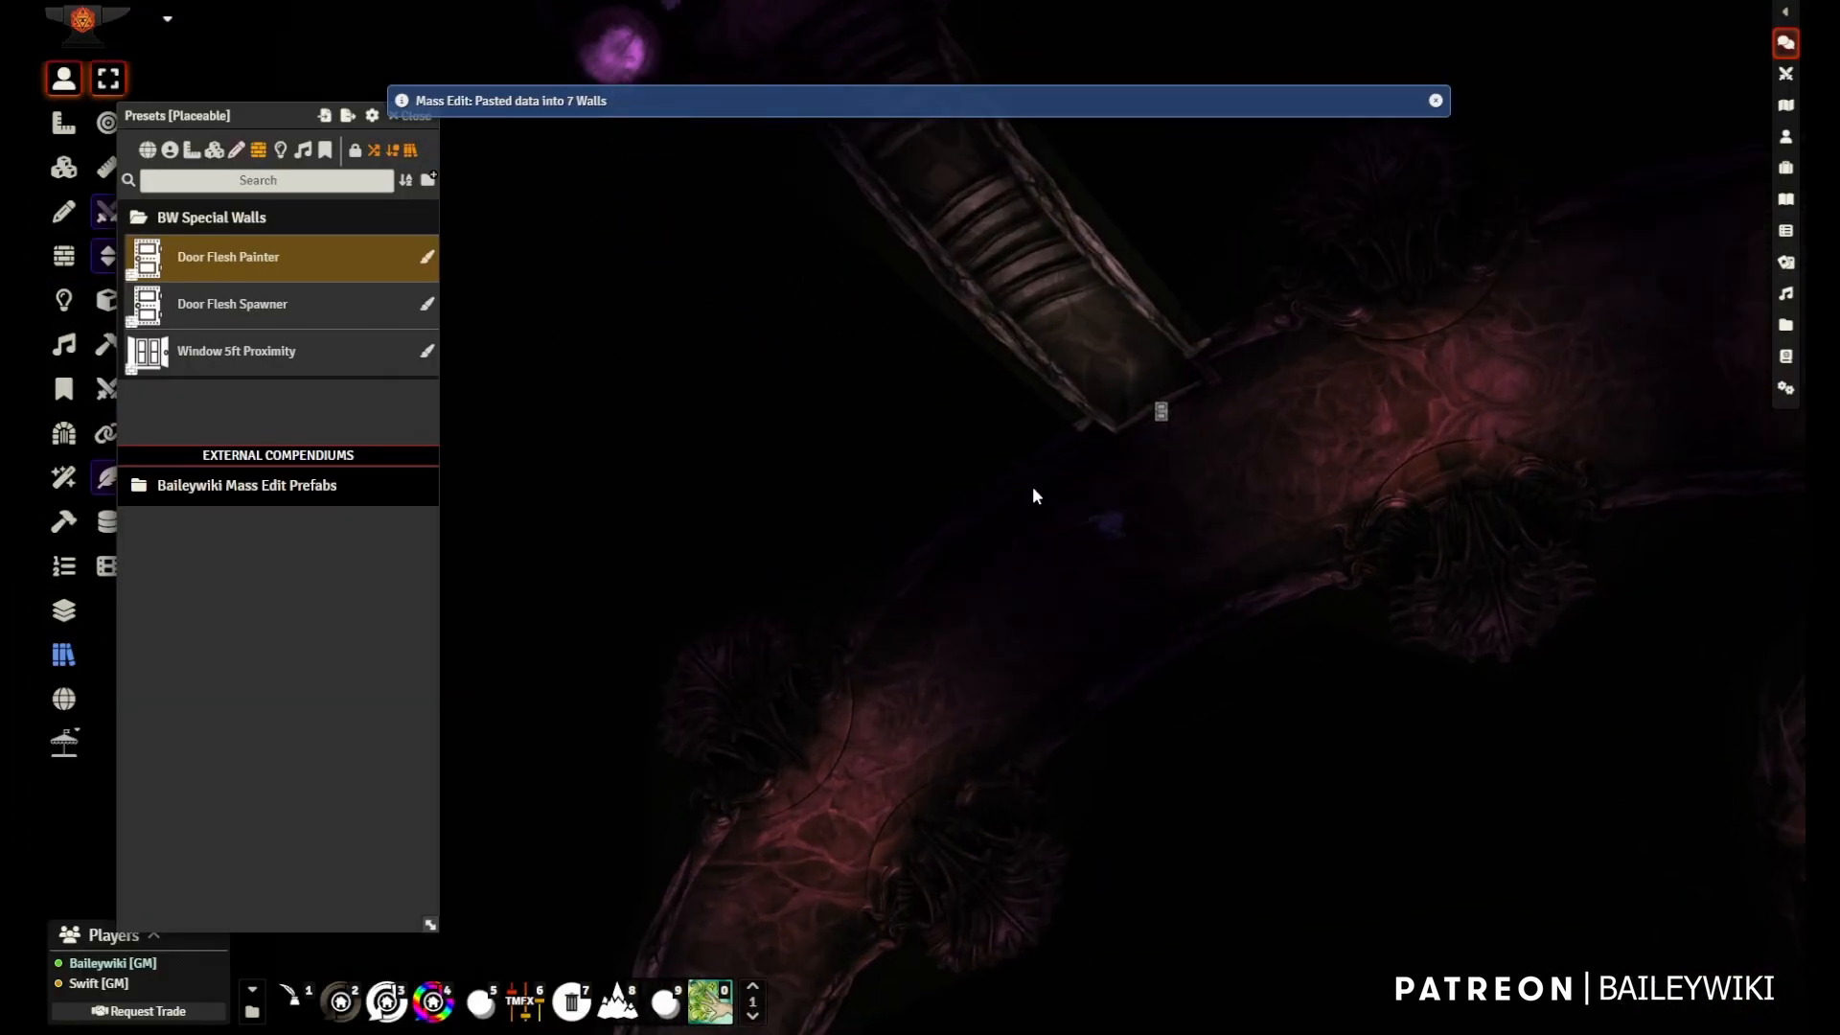
scroll(1140, 533, up, 7)
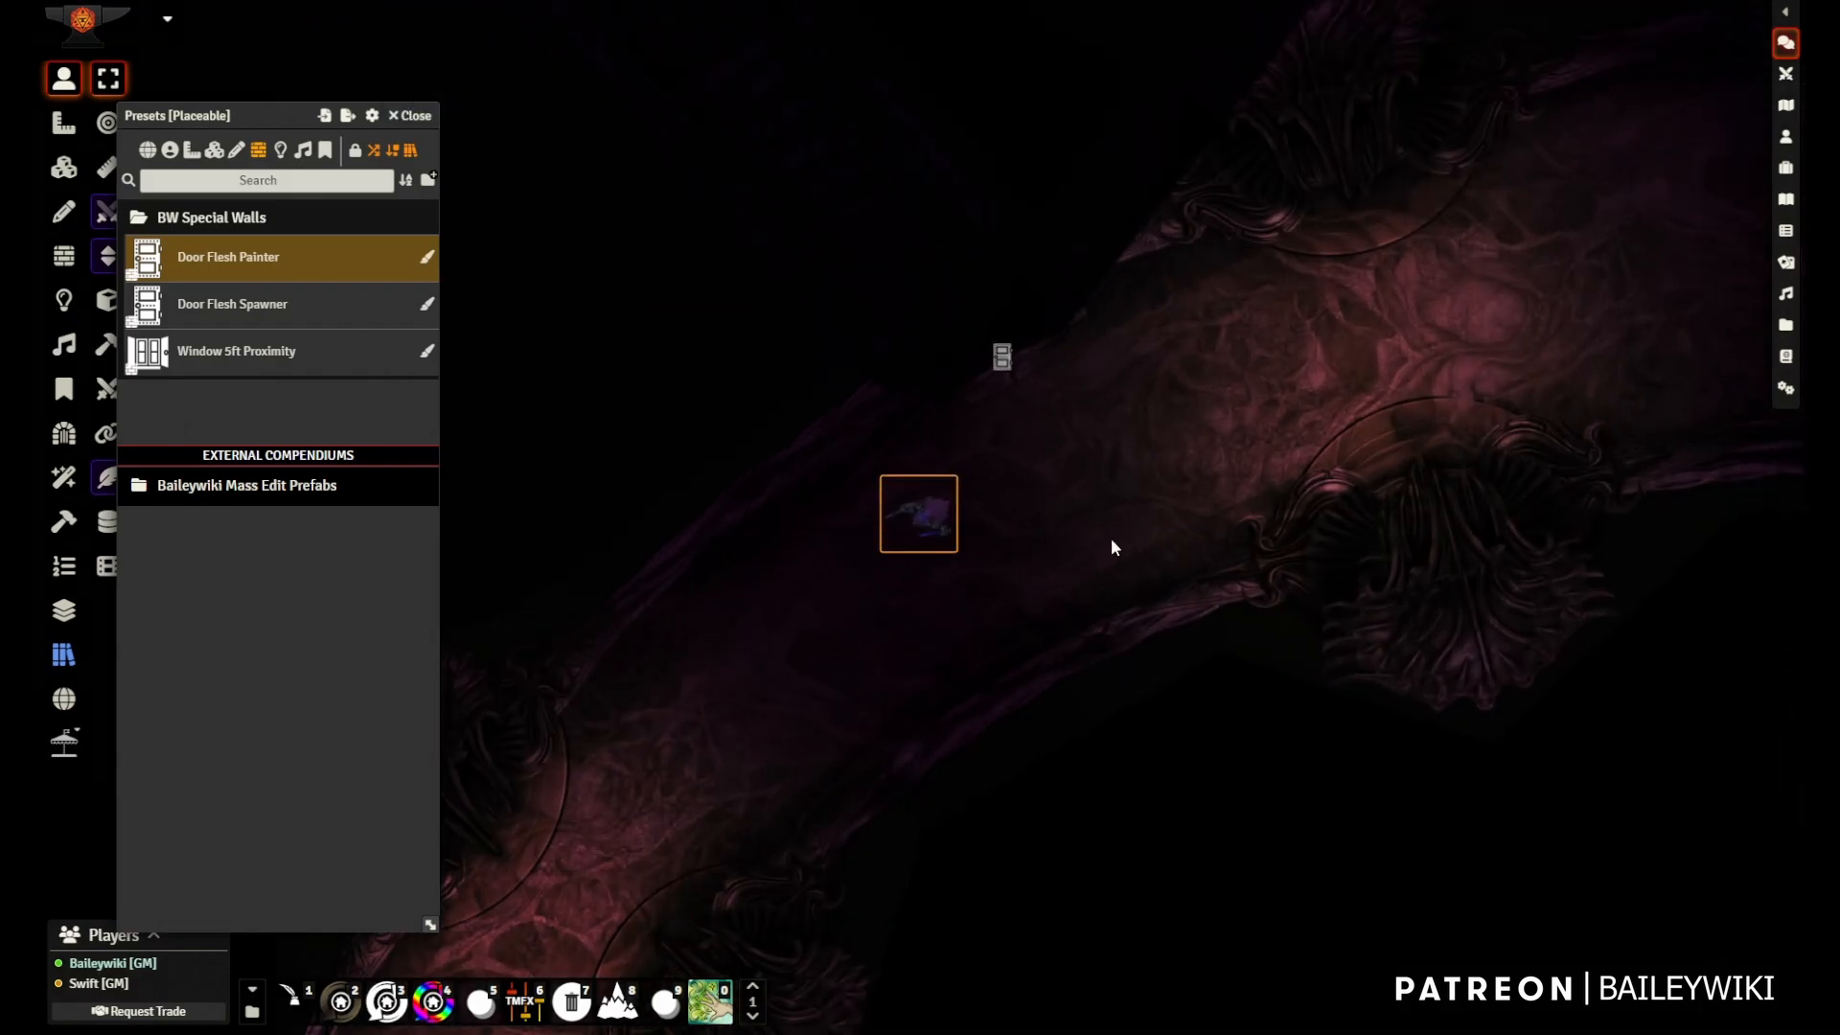
key(d)
key(w)
click(927, 431)
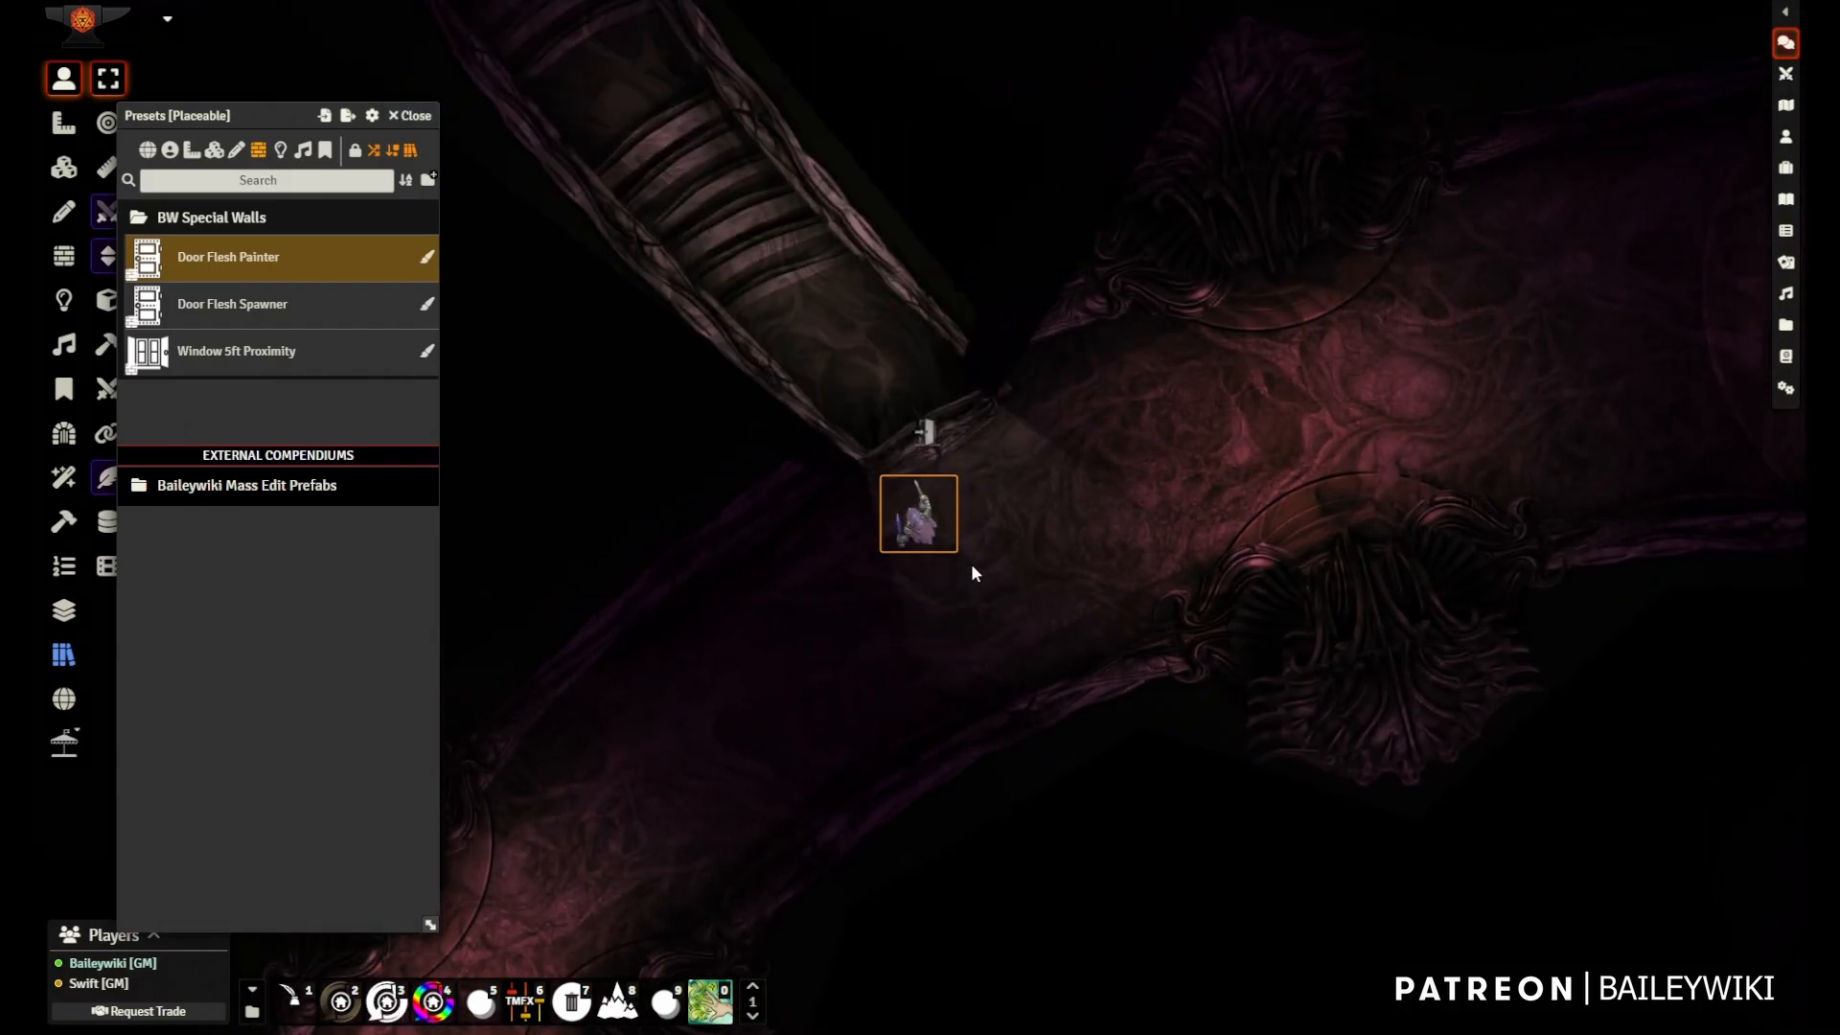
key(w)
key(w)
key(a)
click(1000, 581)
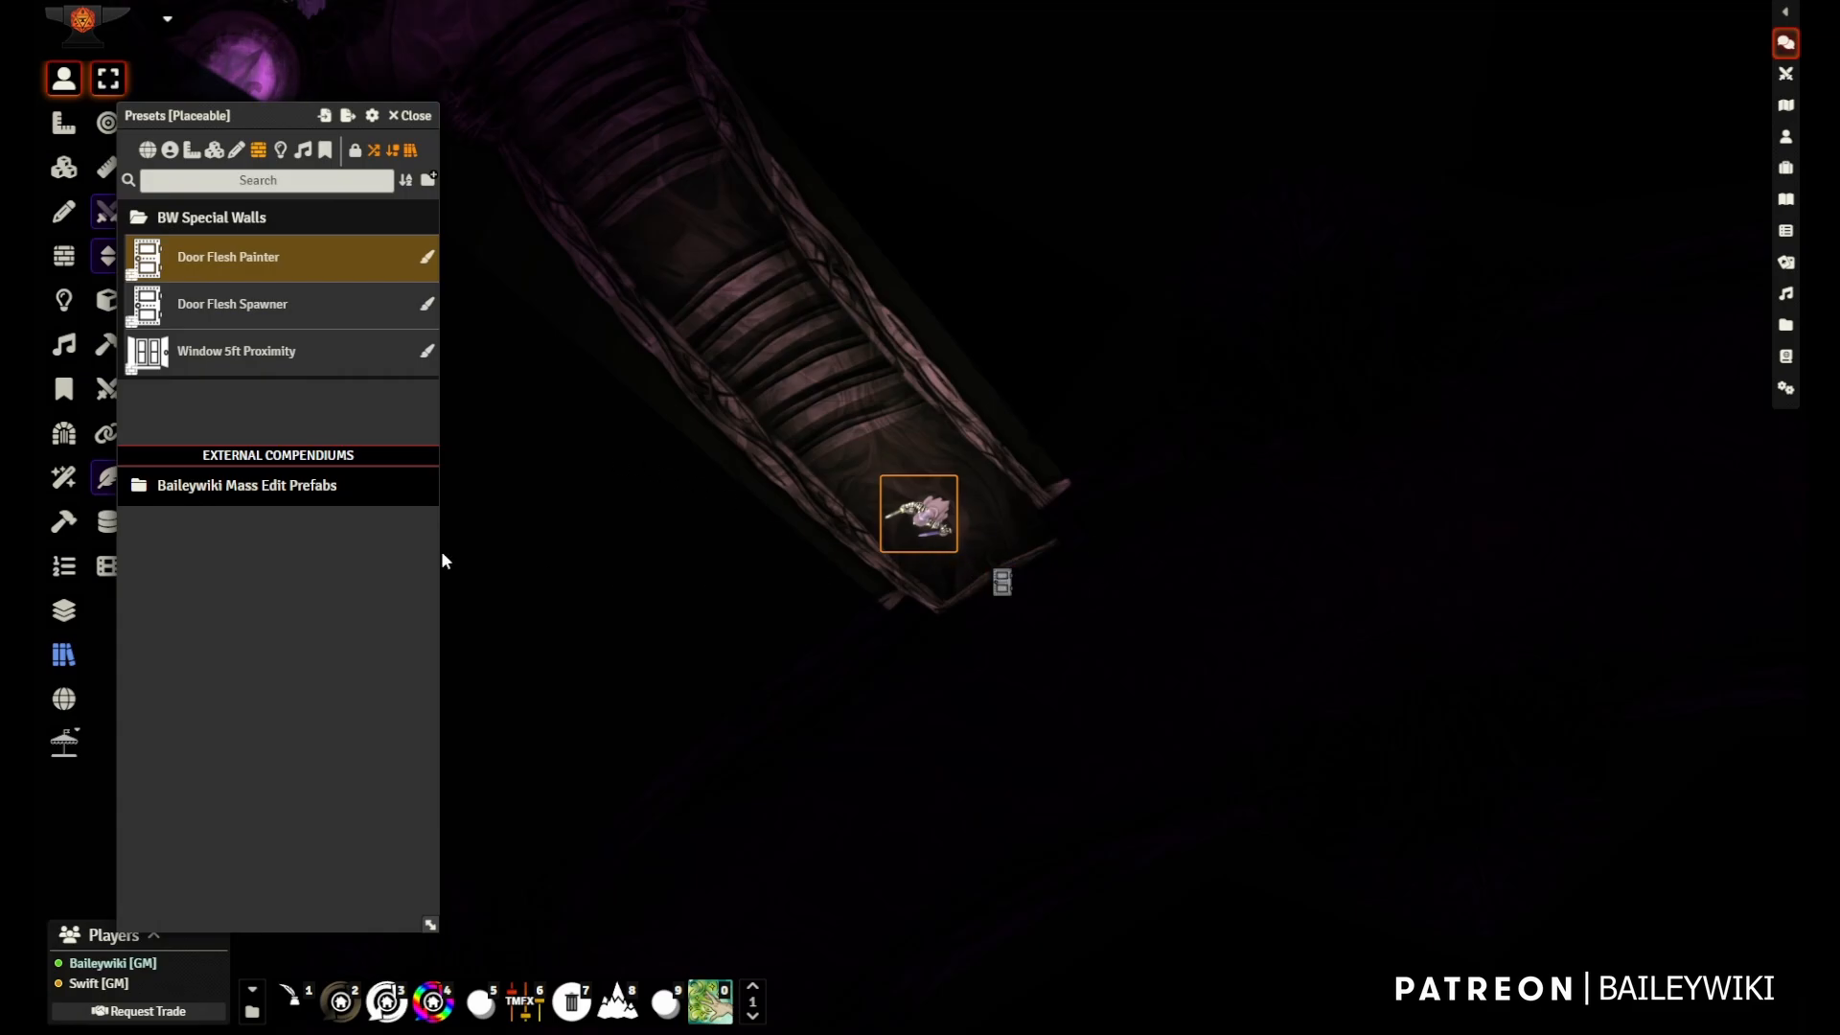
- Switch to wall controls and examine the configuration of the flesh door at the foot of the stairs
click(69, 261)
click(1065, 548)
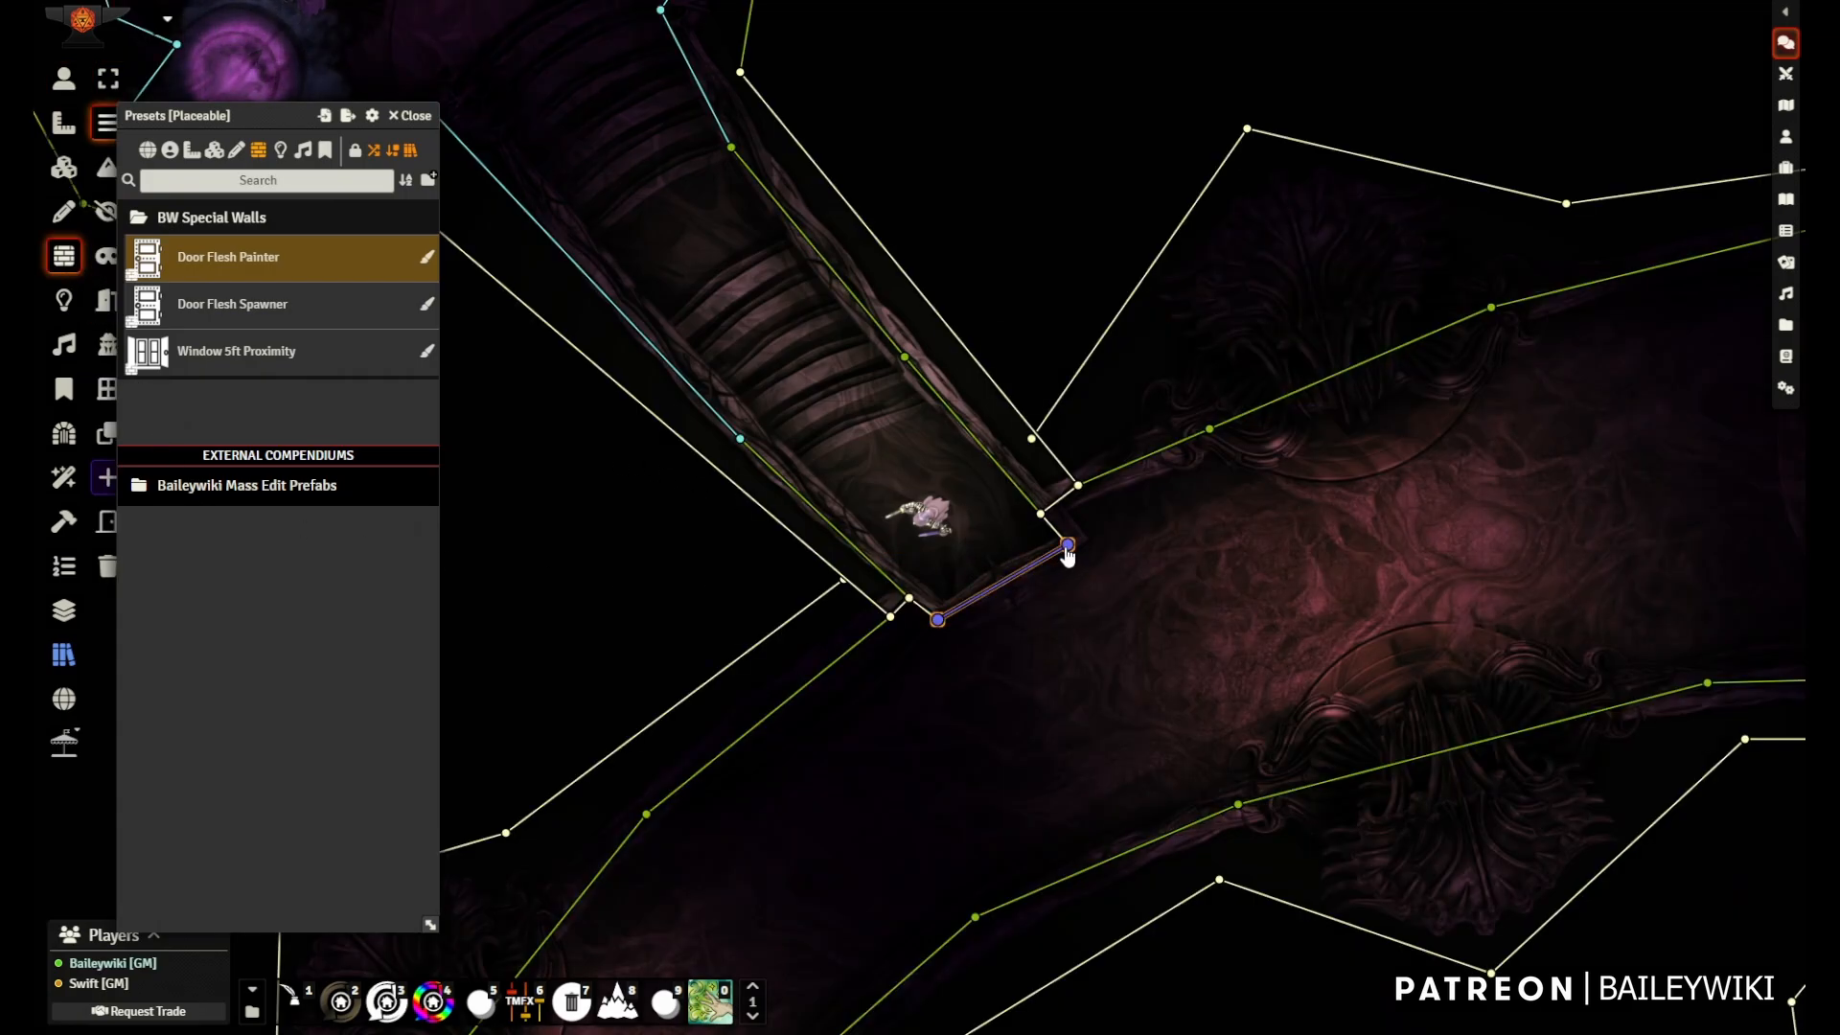
double_click(1067, 552)
click(1071, 329)
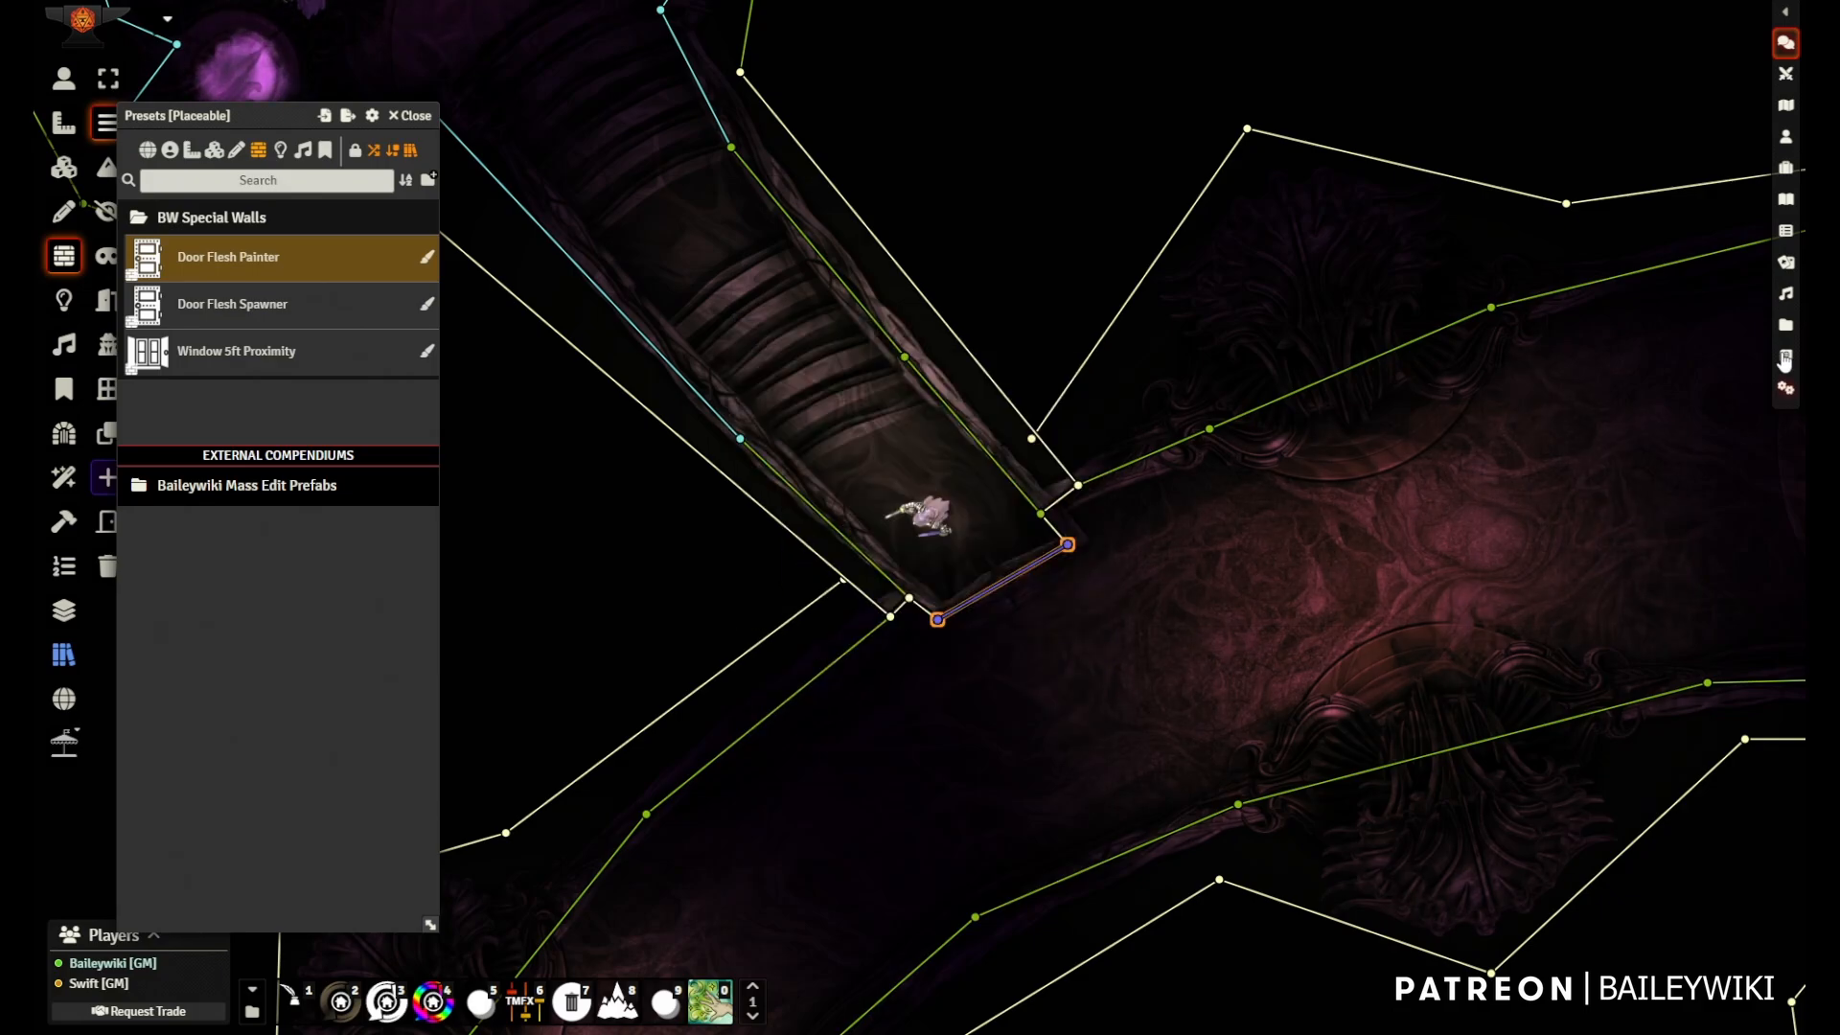
scroll(818, 314, down, 5)
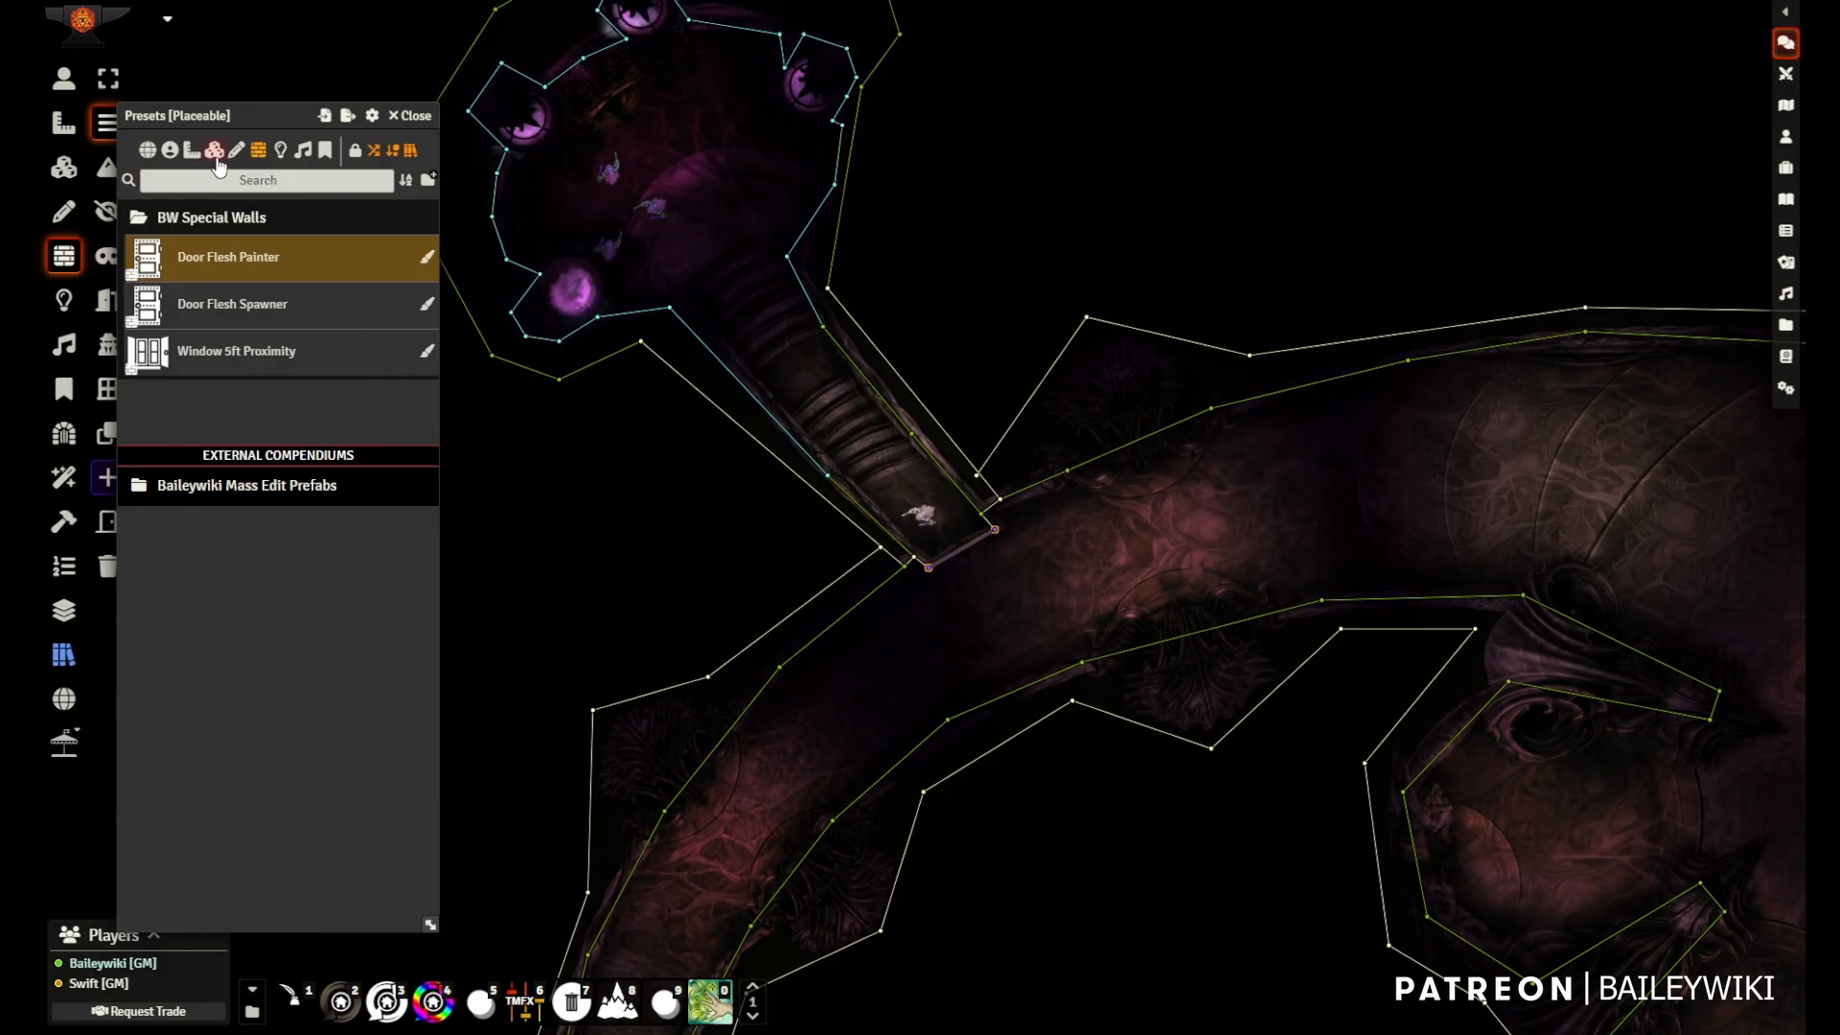
- Close the presets, switch to lighting controls, select all demo-lights lights with a Mass-AmbientLight search, and close the resulting edit form
click(412, 116)
click(64, 300)
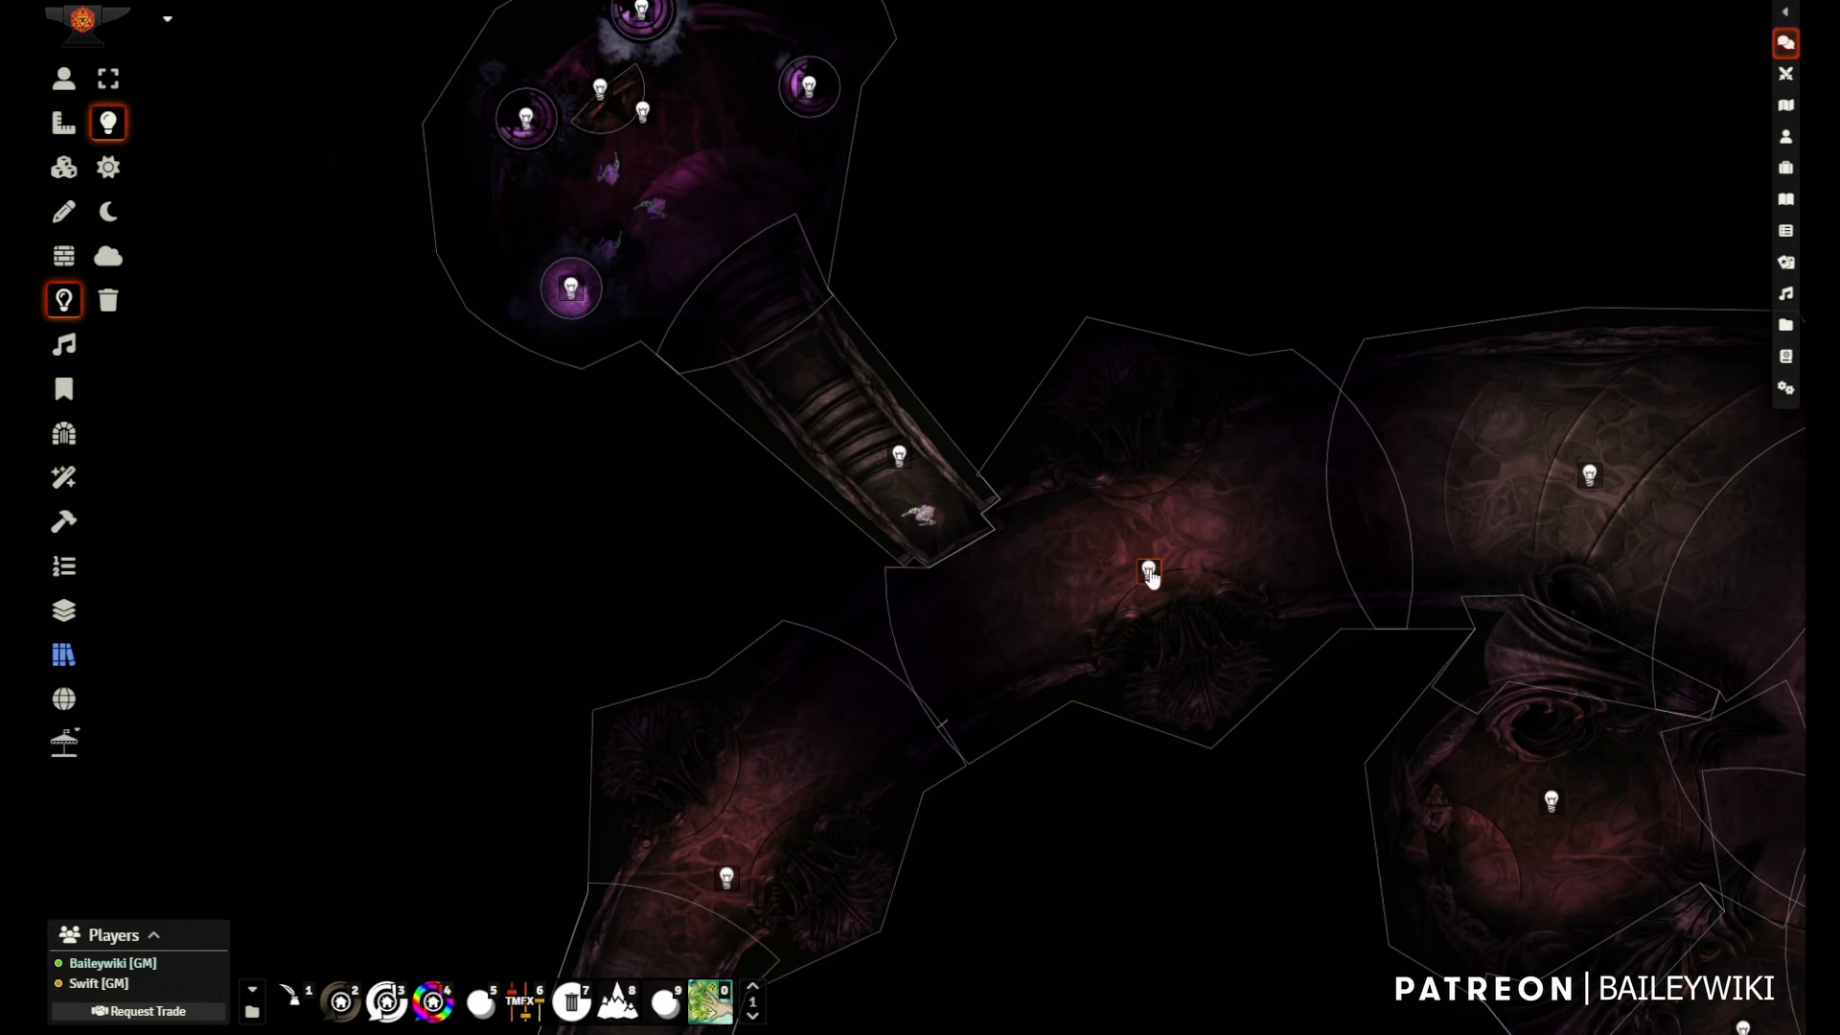
key(shift+f)
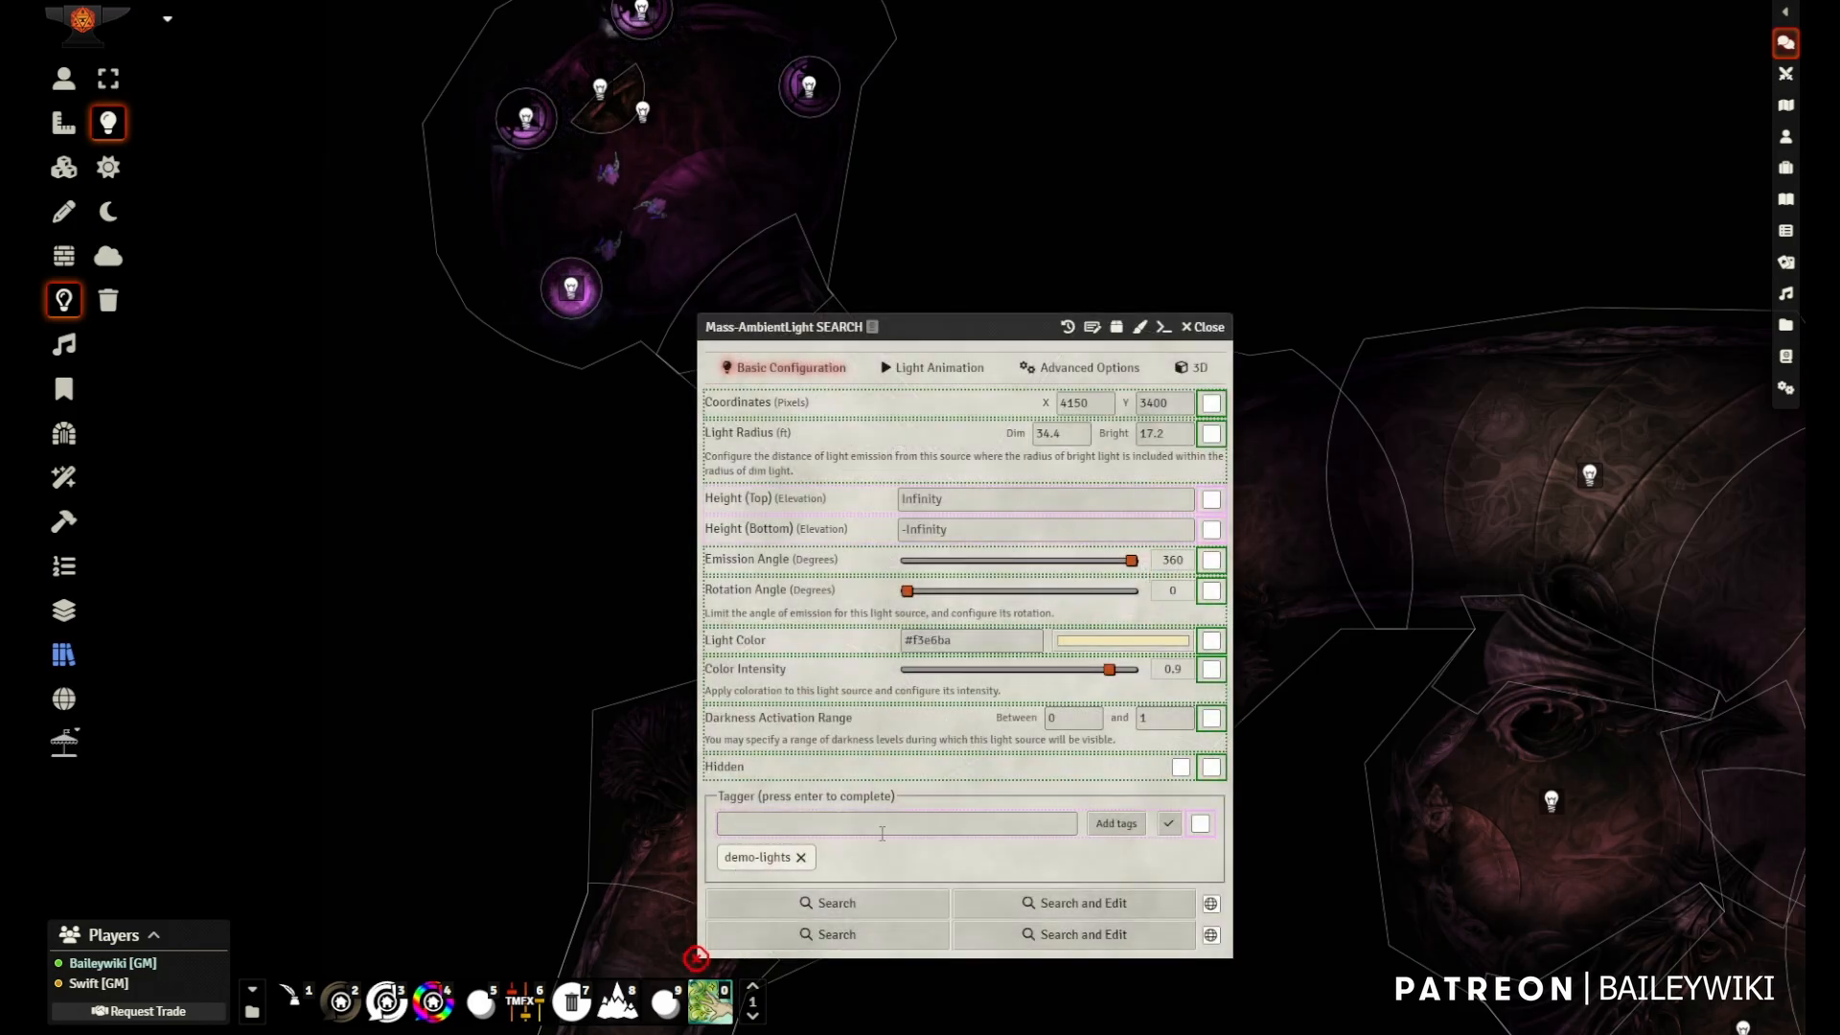
click(1055, 905)
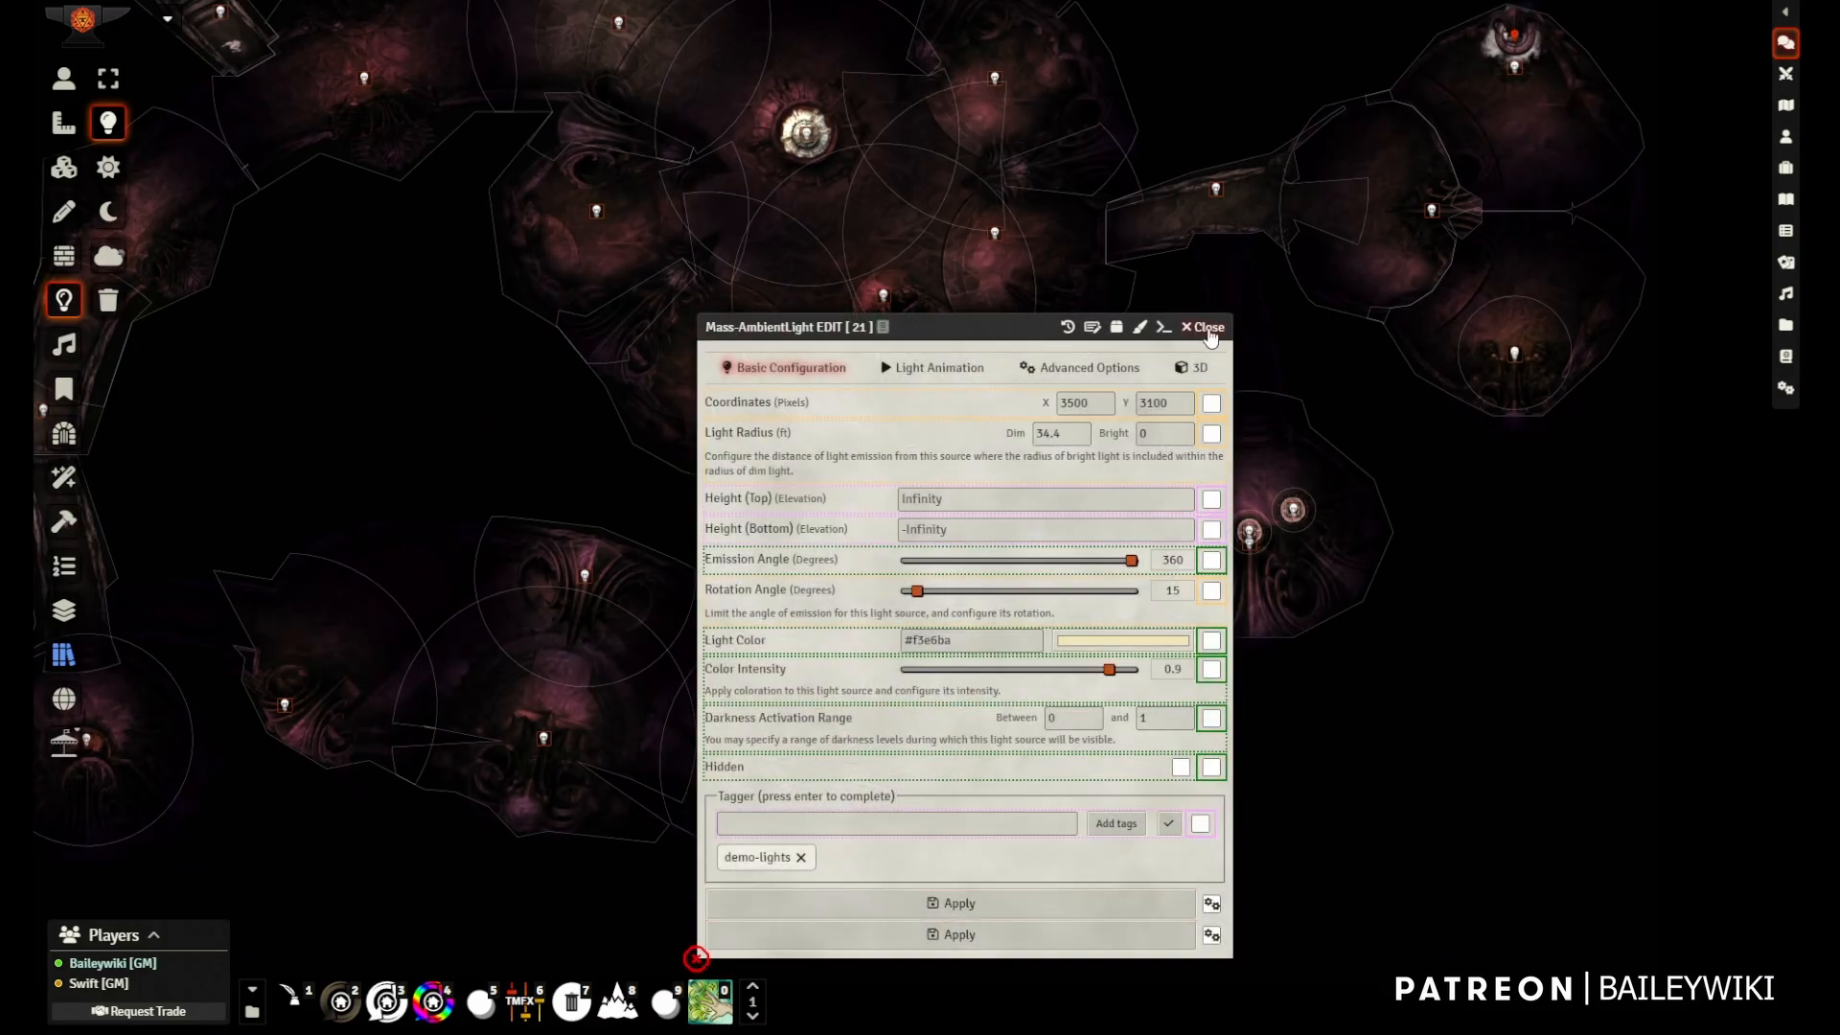
click(1207, 328)
- Copy the Bioship Light preset from the BW Scene Lighting presets and paste its data onto the selected demo-lights lights
click(64, 654)
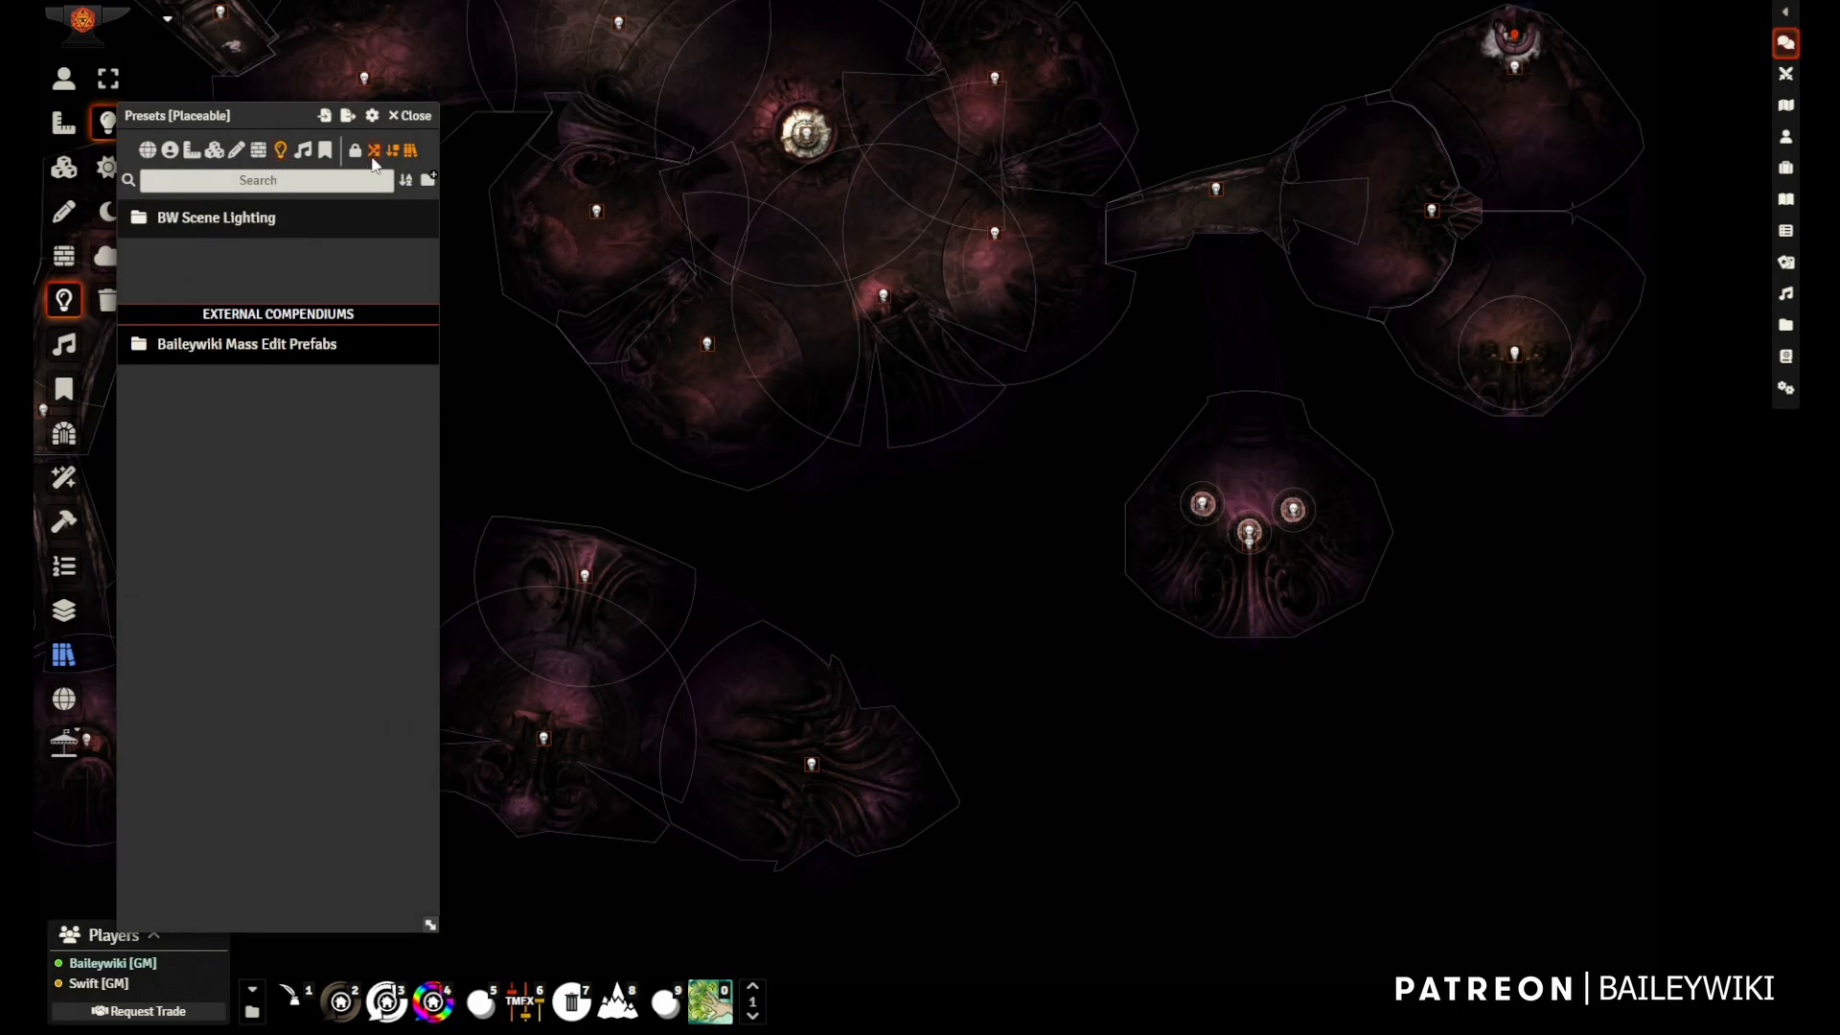
click(272, 220)
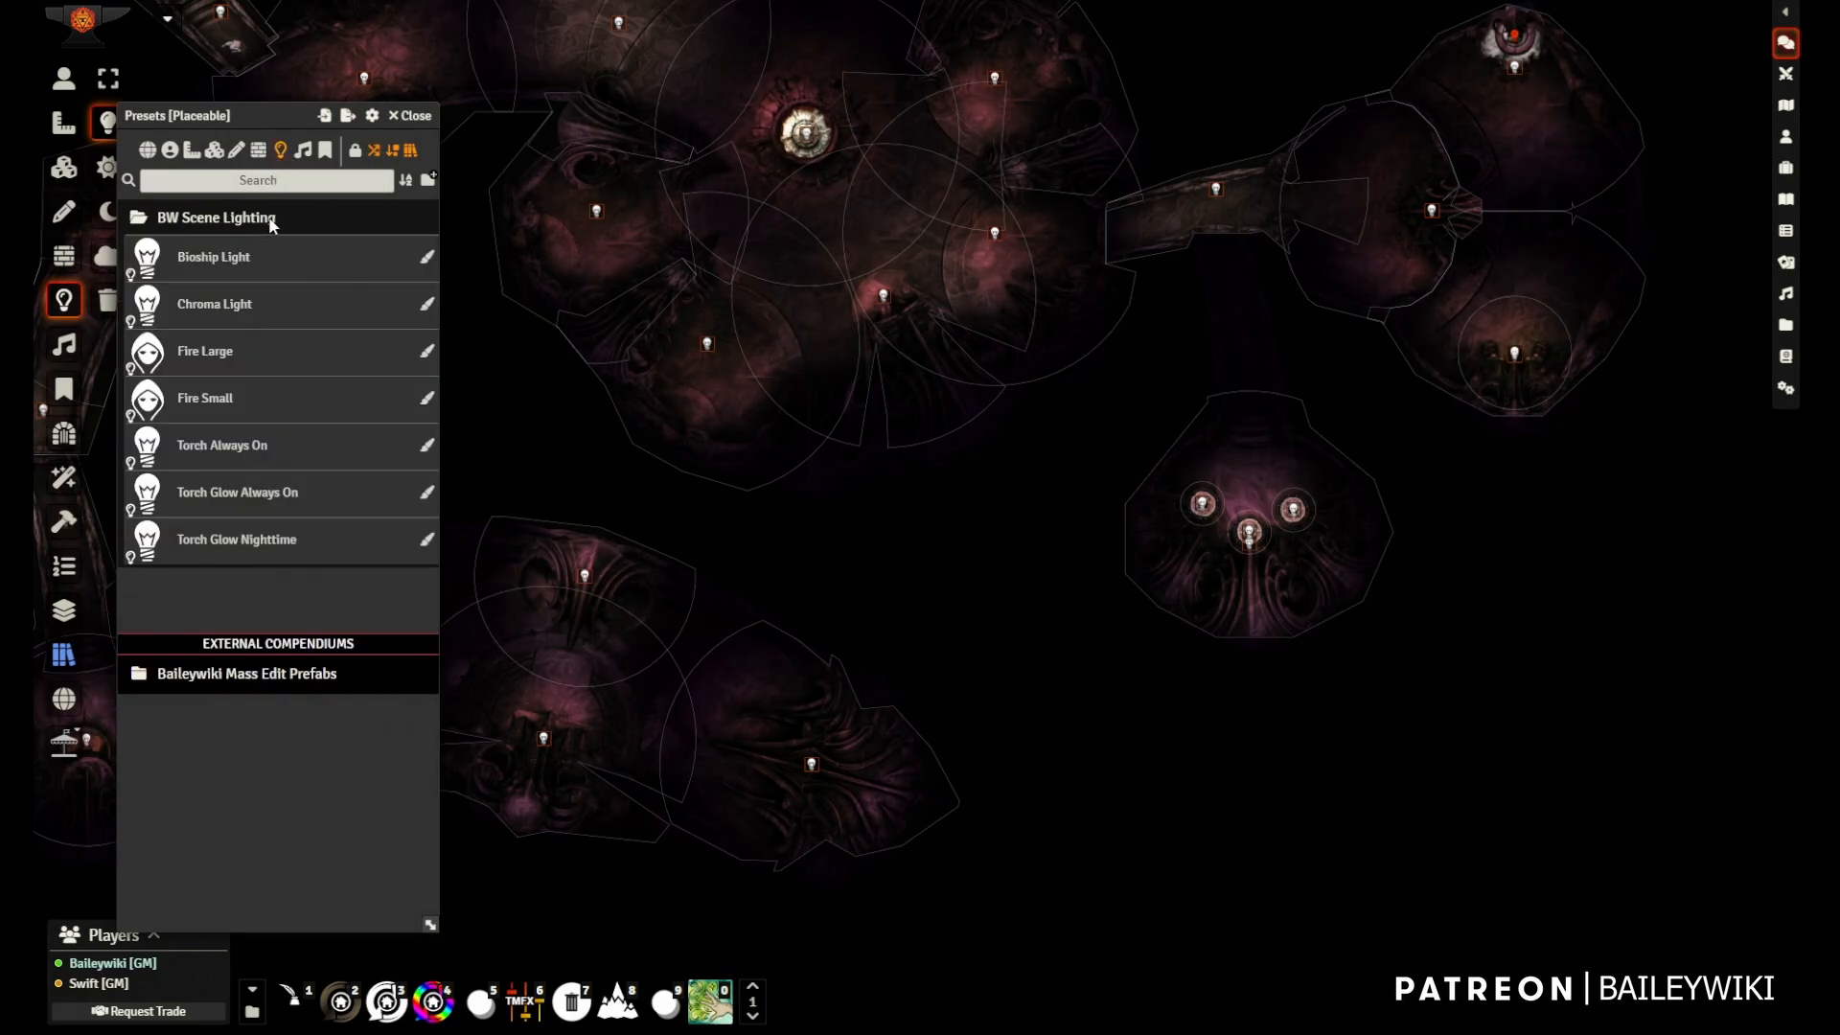
right_click(213, 258)
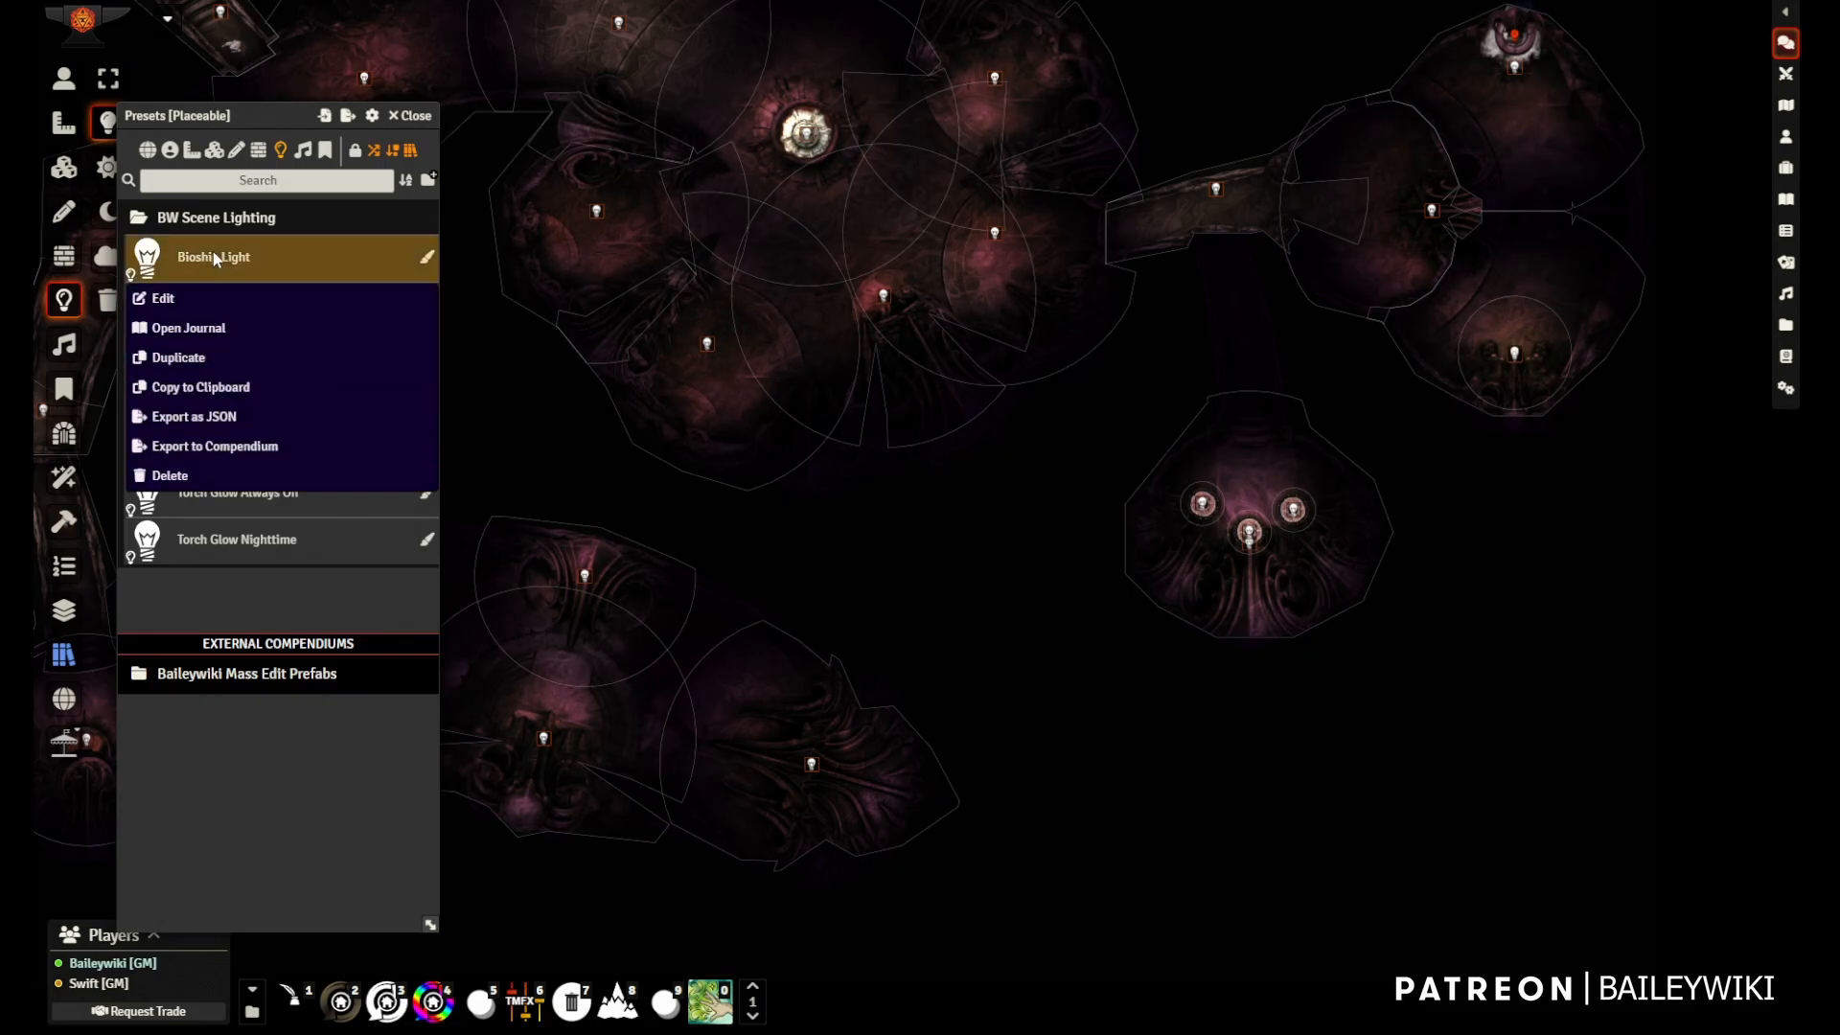
click(209, 388)
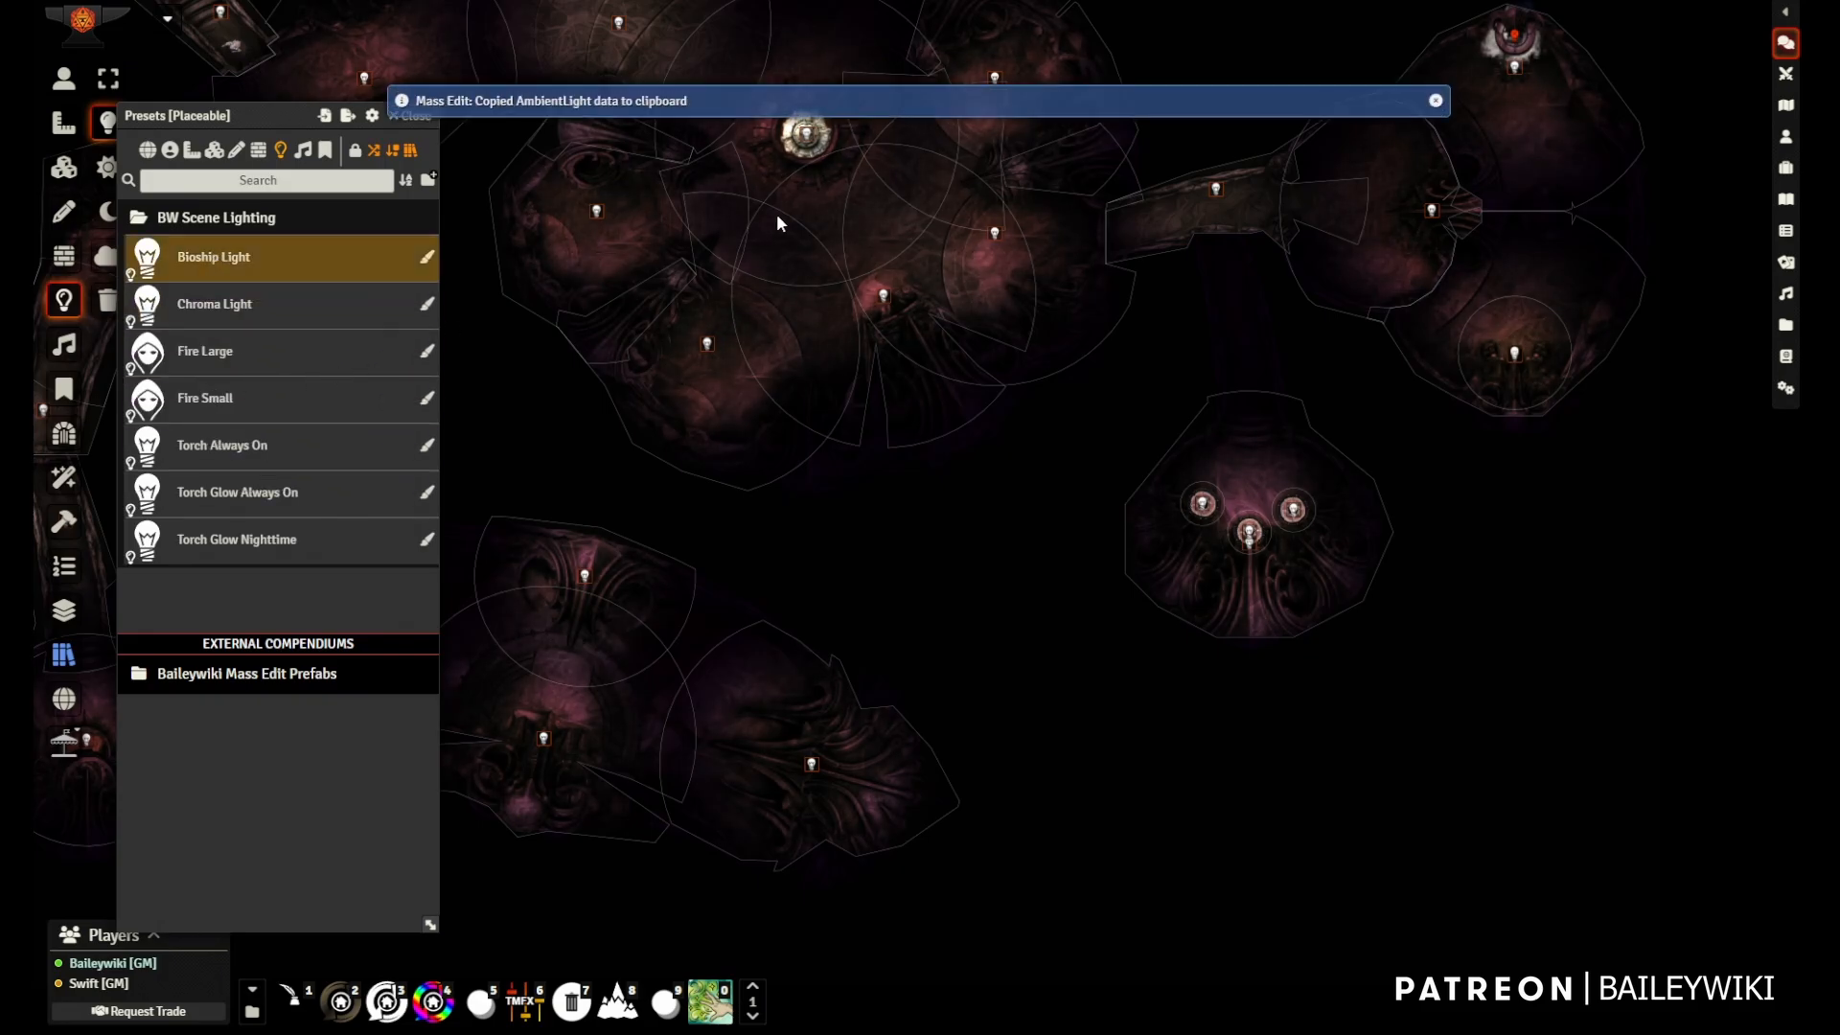
key(ctrl+v)
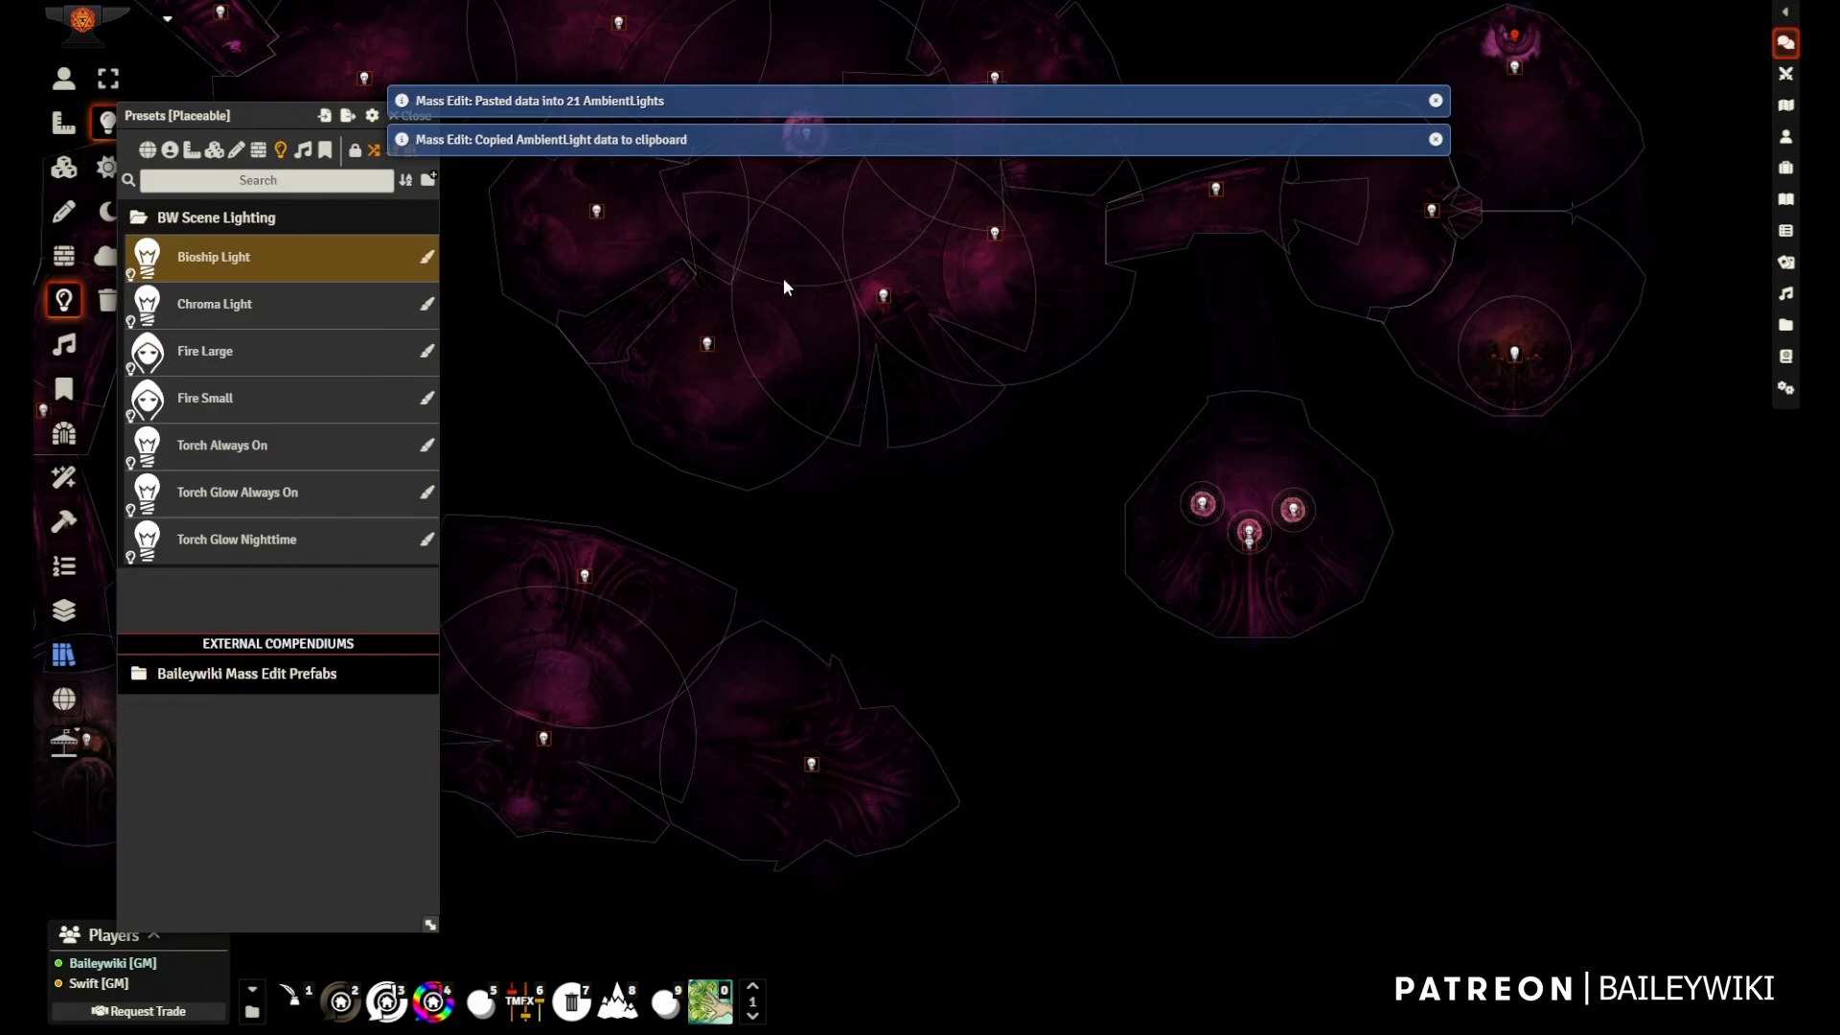
scroll(776, 336, up, 5)
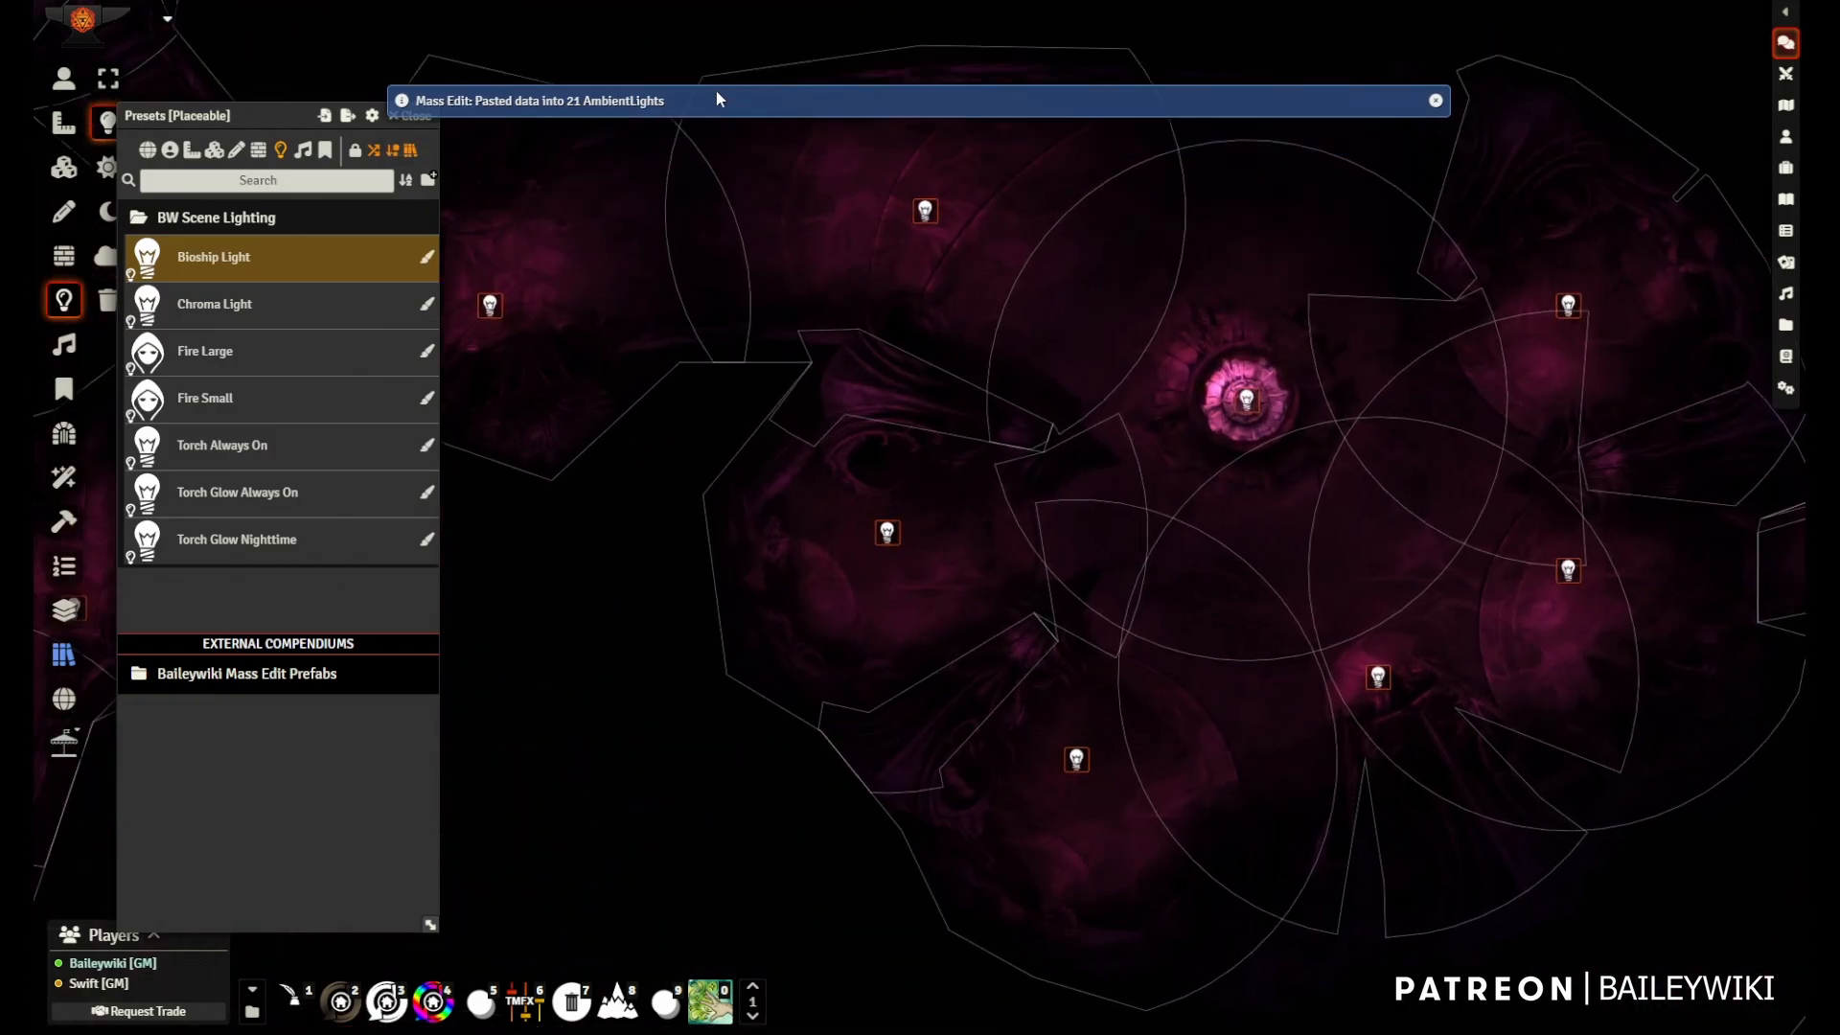
click(717, 95)
- Close the presets, switch to tile controls, and examine the Overhead and Levels settings of the small overlay tile beside the upper corridor
drag(513, 110, 1068, 324)
scroll(980, 360, up, 4)
scroll(981, 359, up, 6)
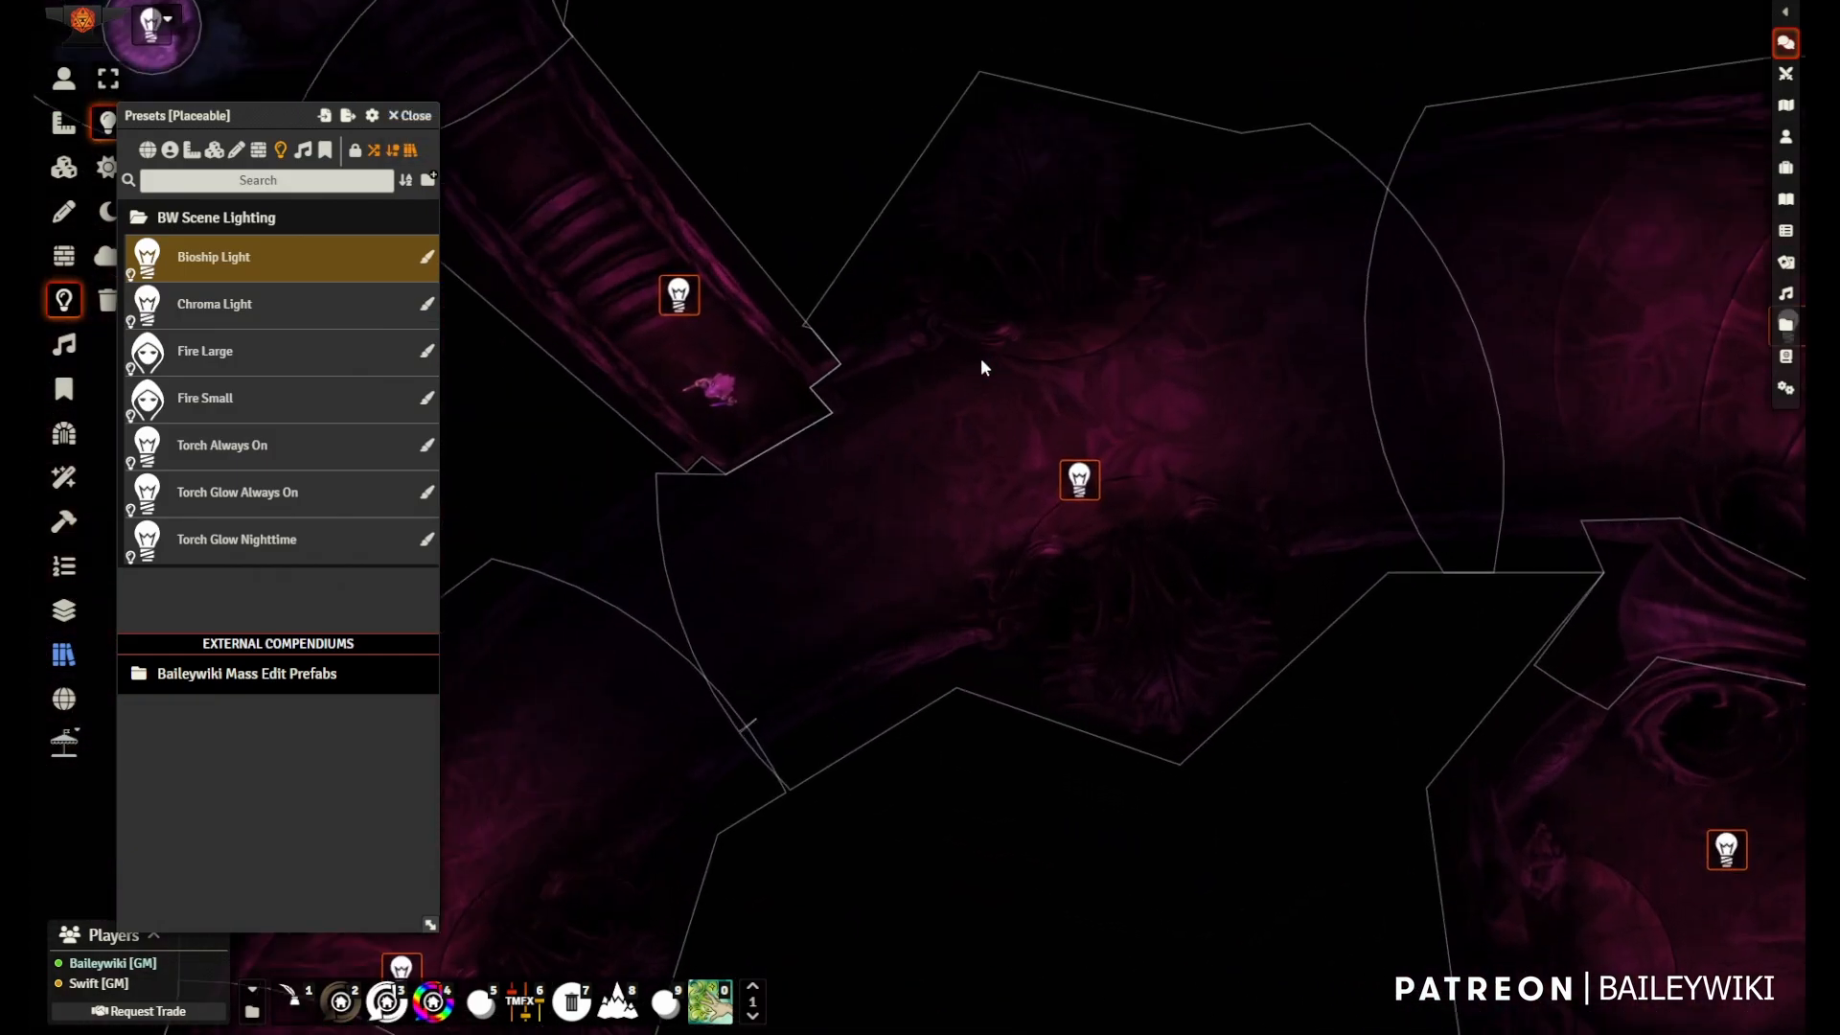
scroll(834, 510, down, 3)
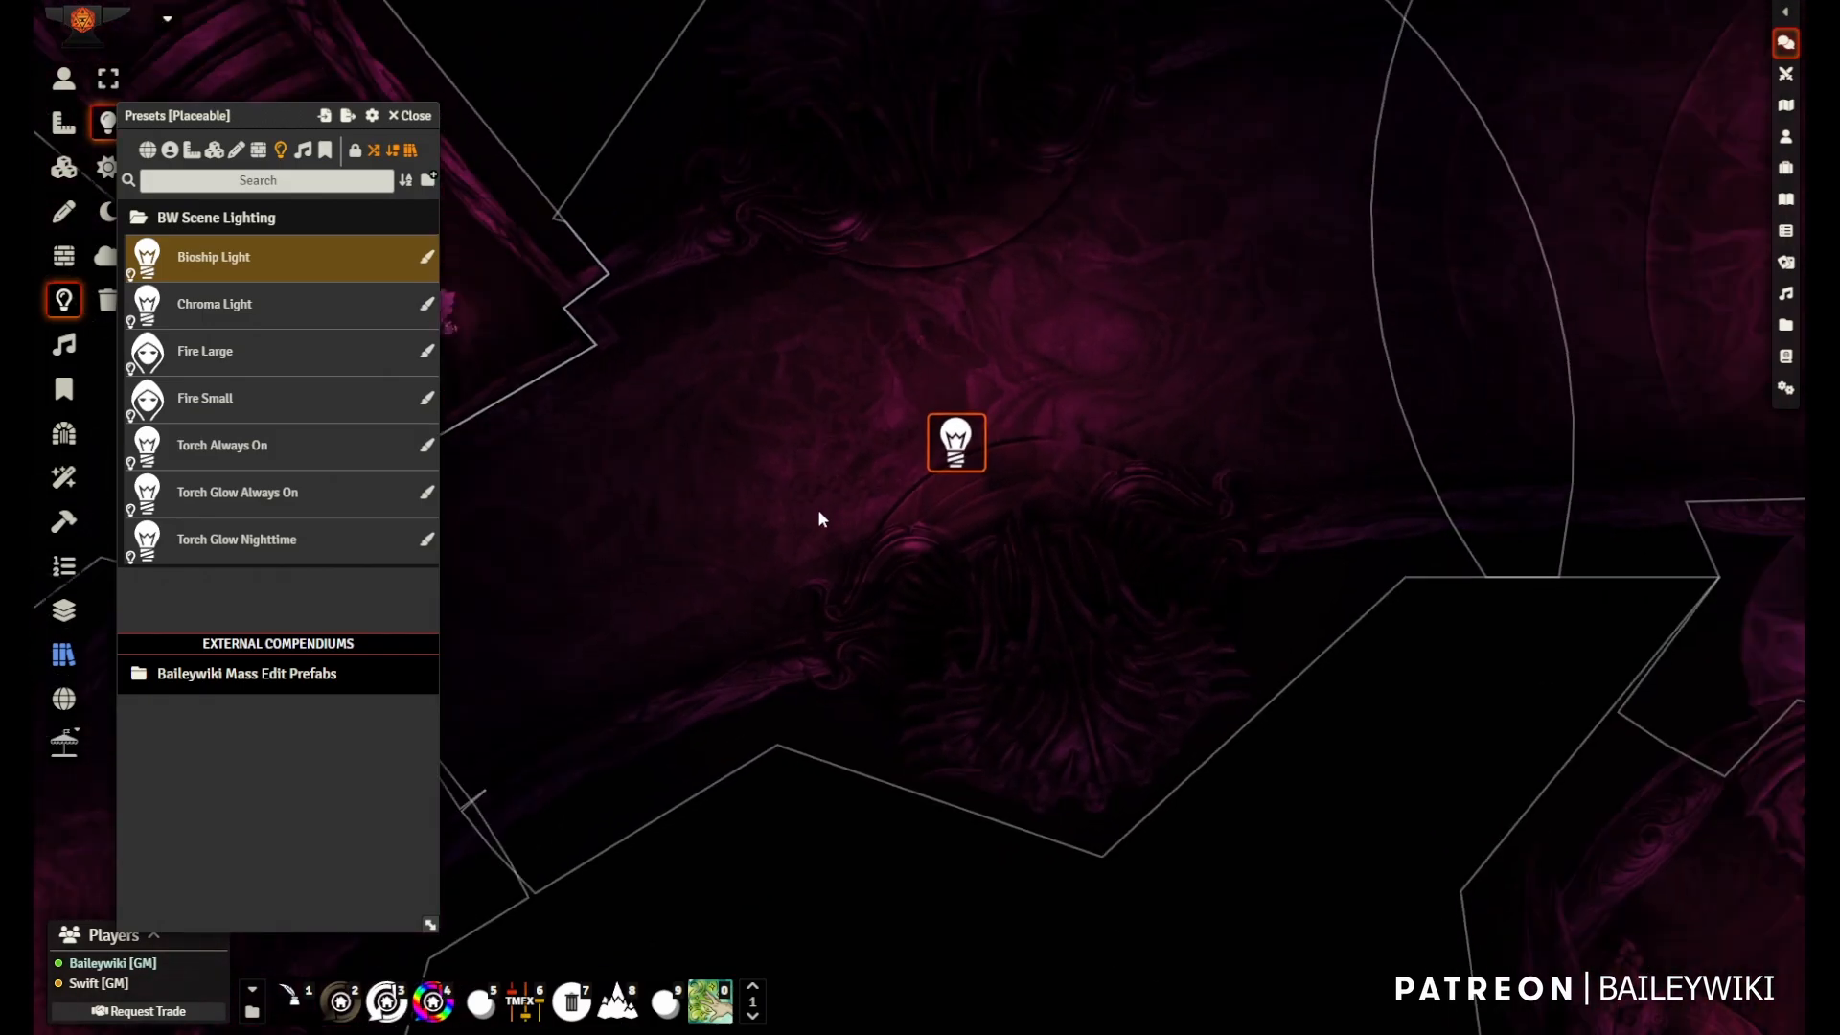
scroll(1362, 342, down, 3)
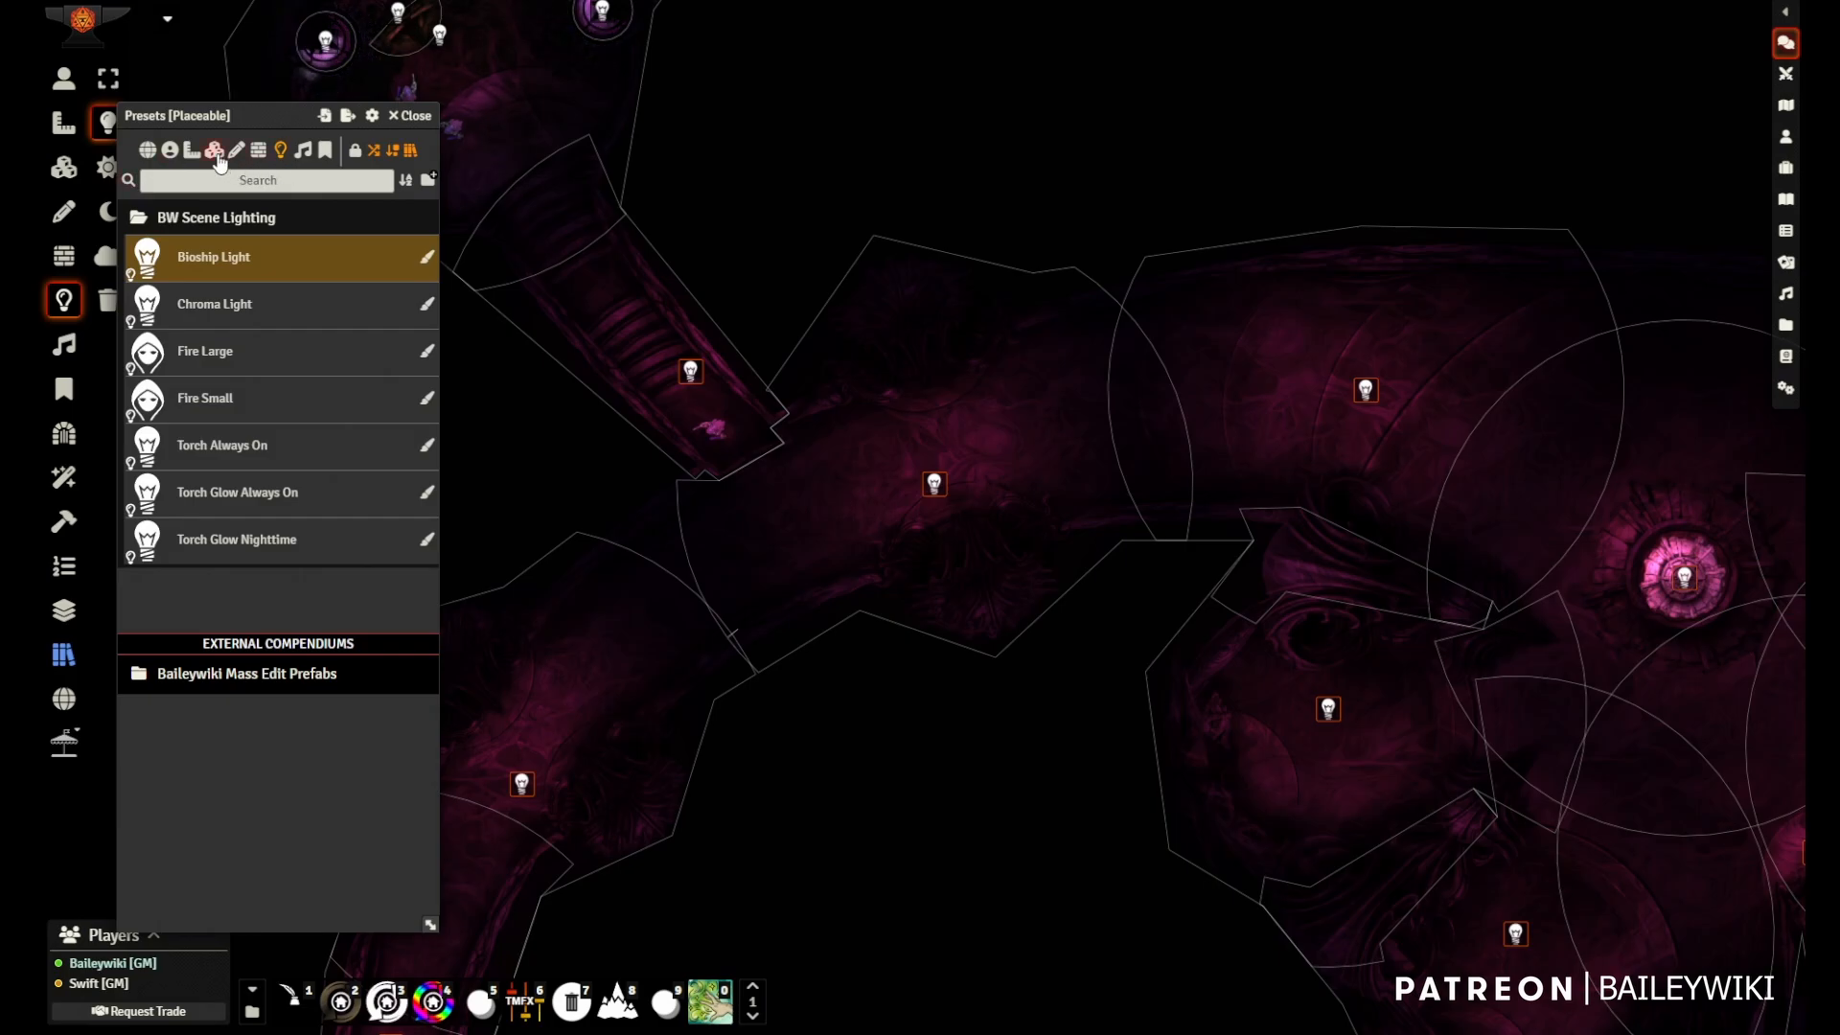
click(425, 114)
click(69, 174)
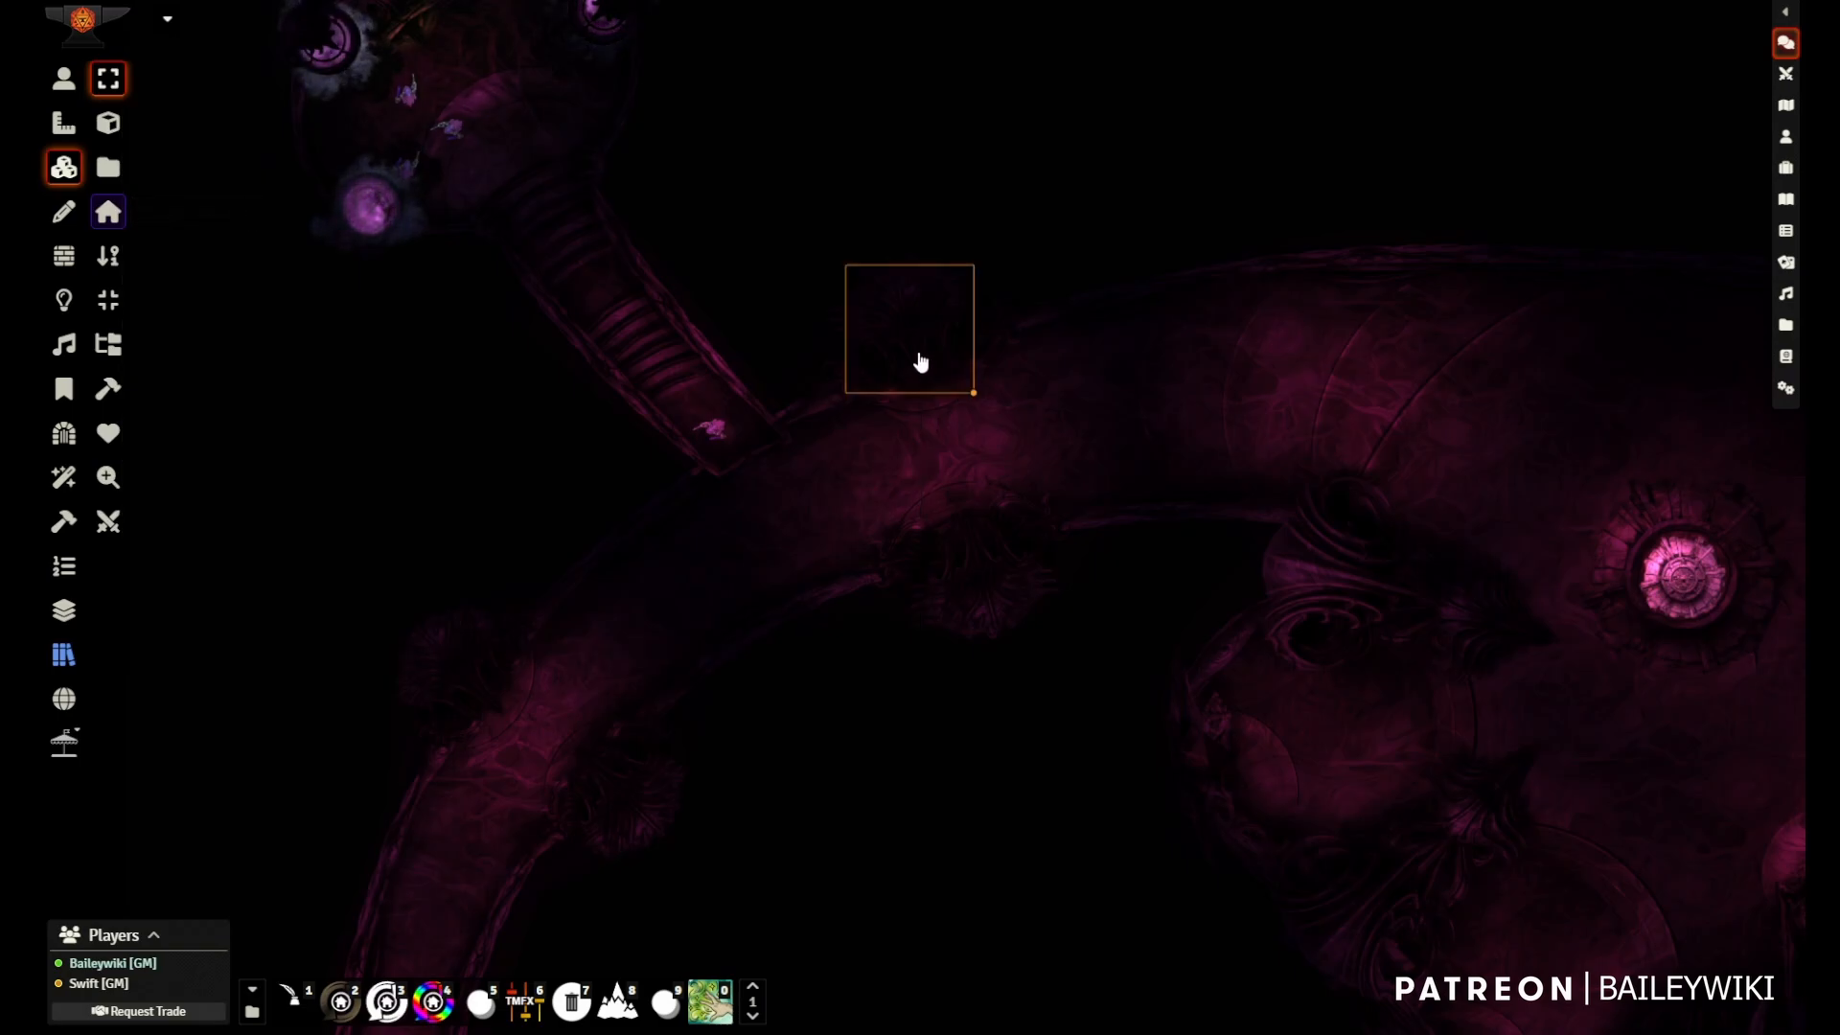
double_click(919, 361)
click(848, 360)
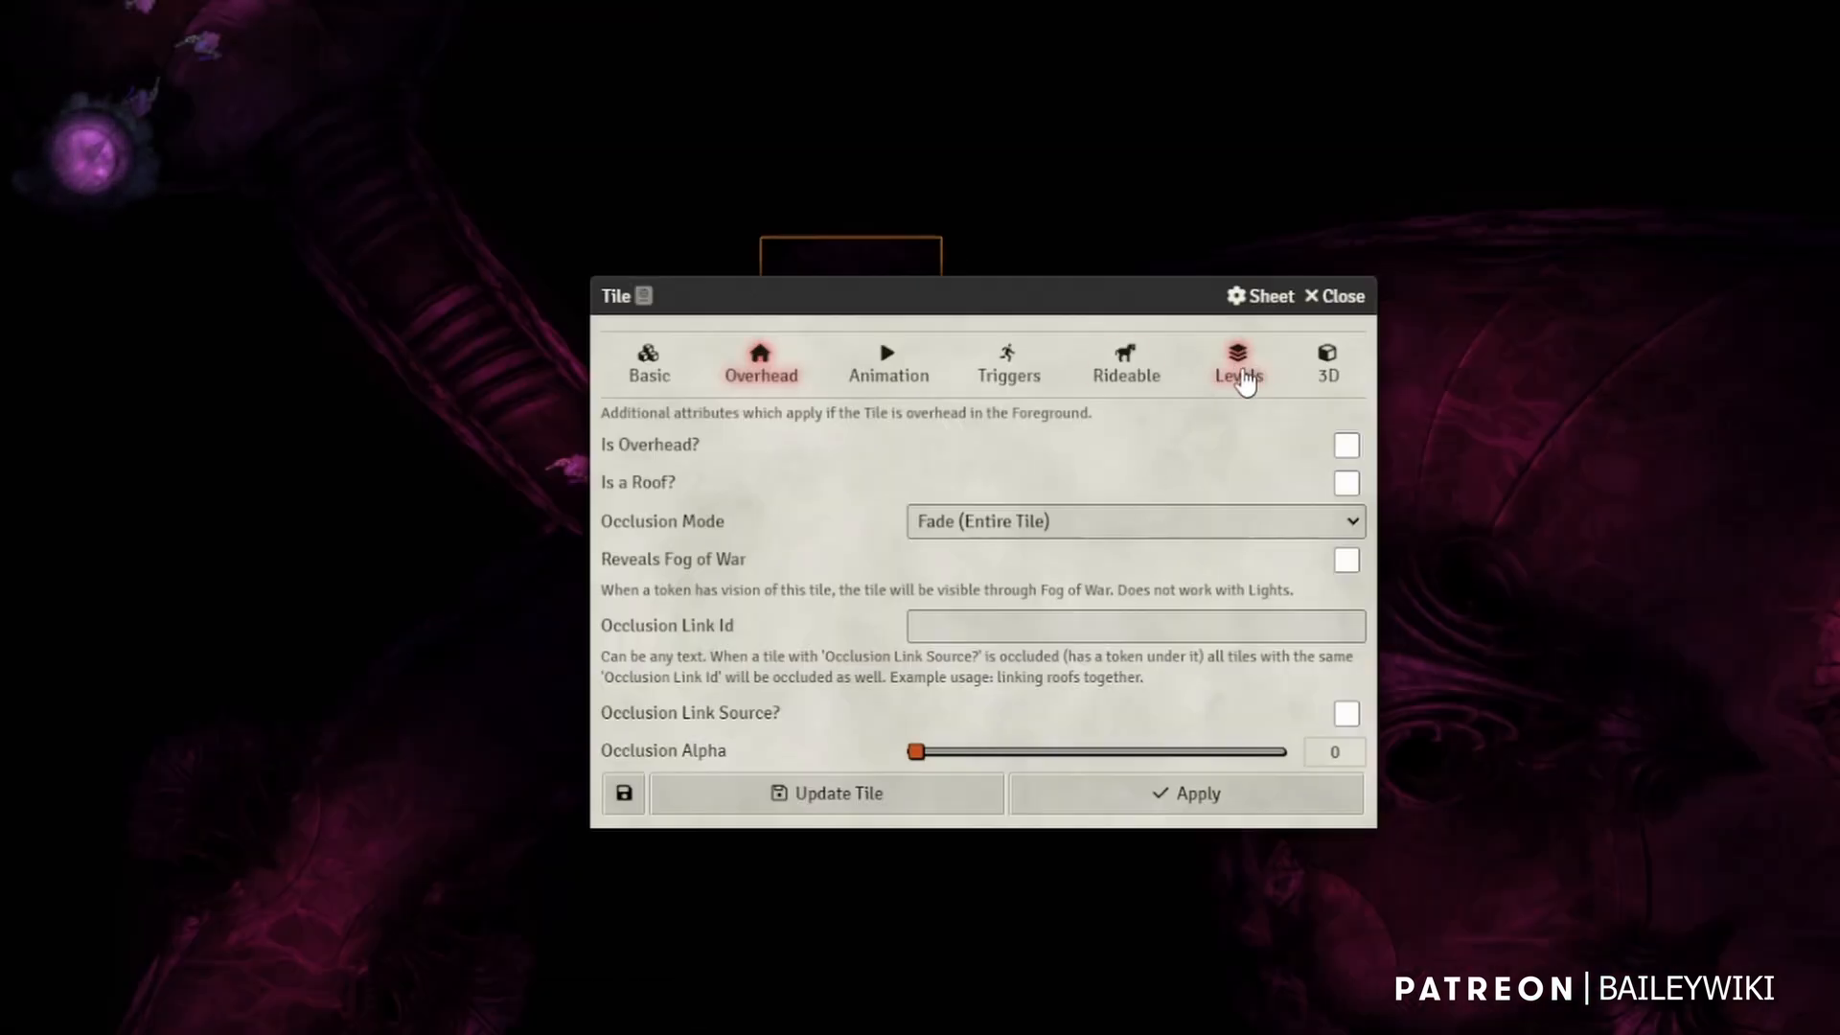
click(1243, 379)
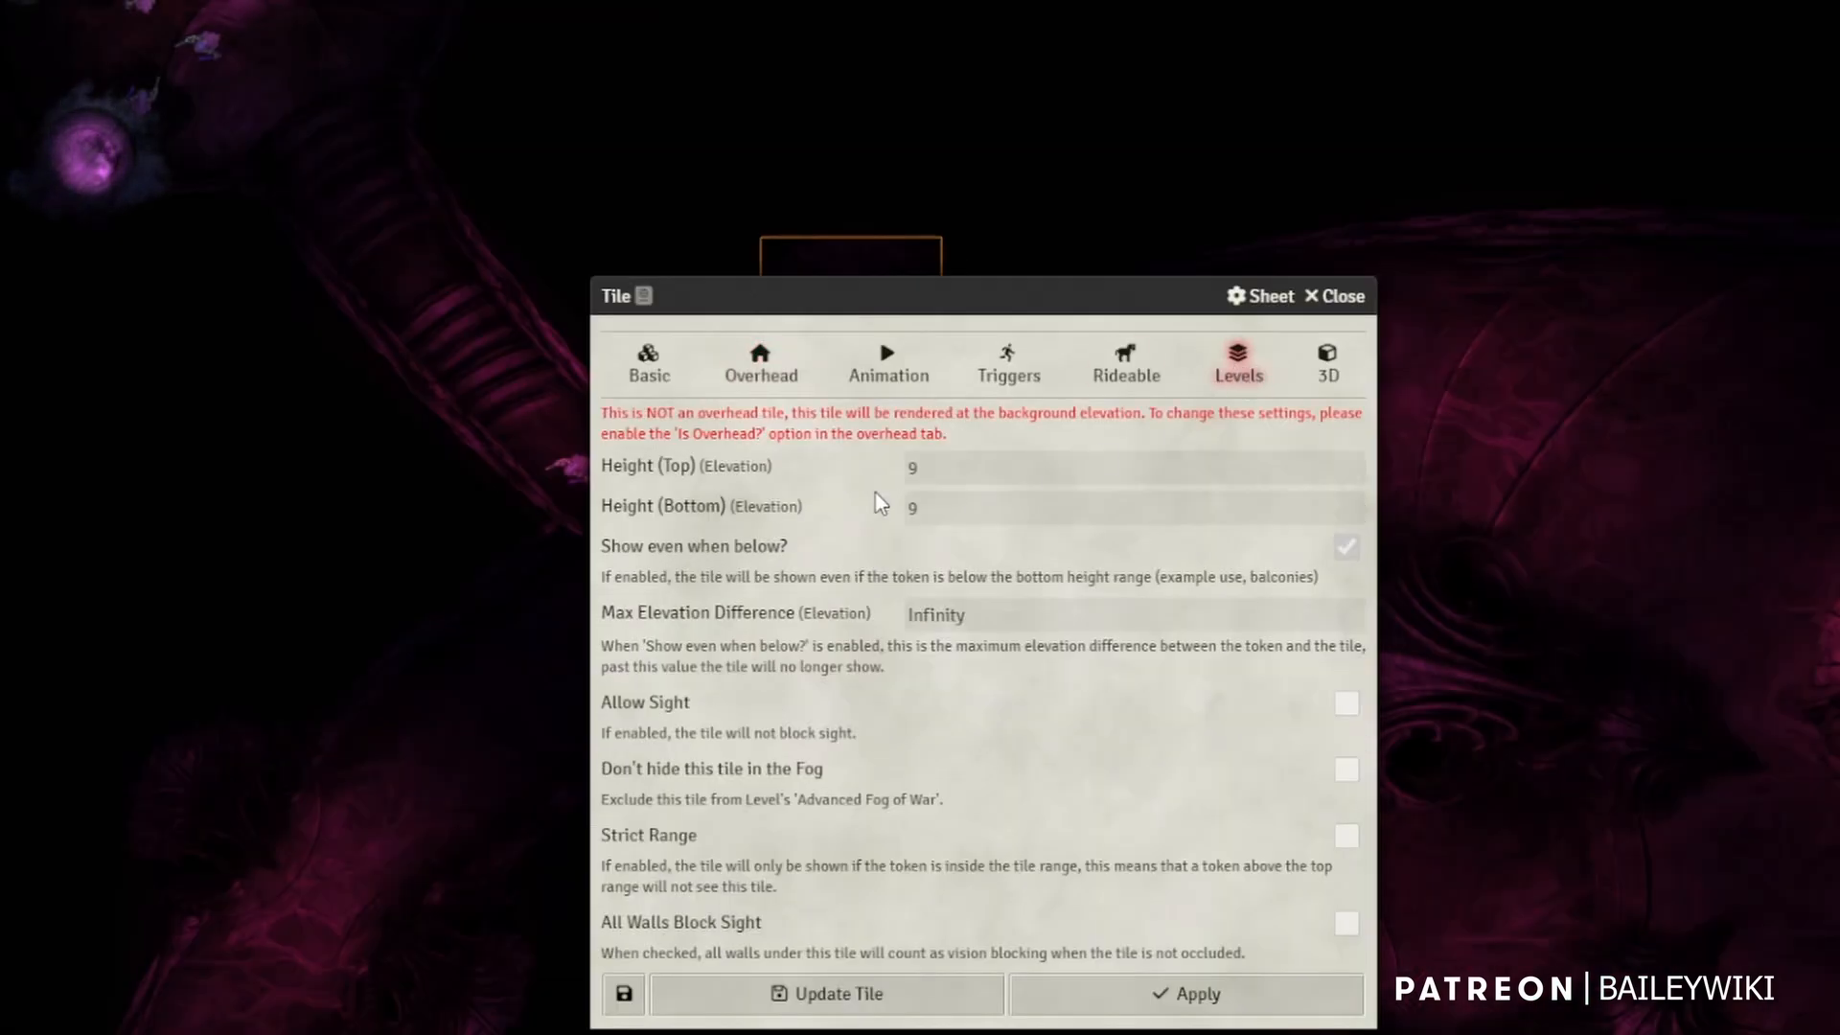
click(1334, 296)
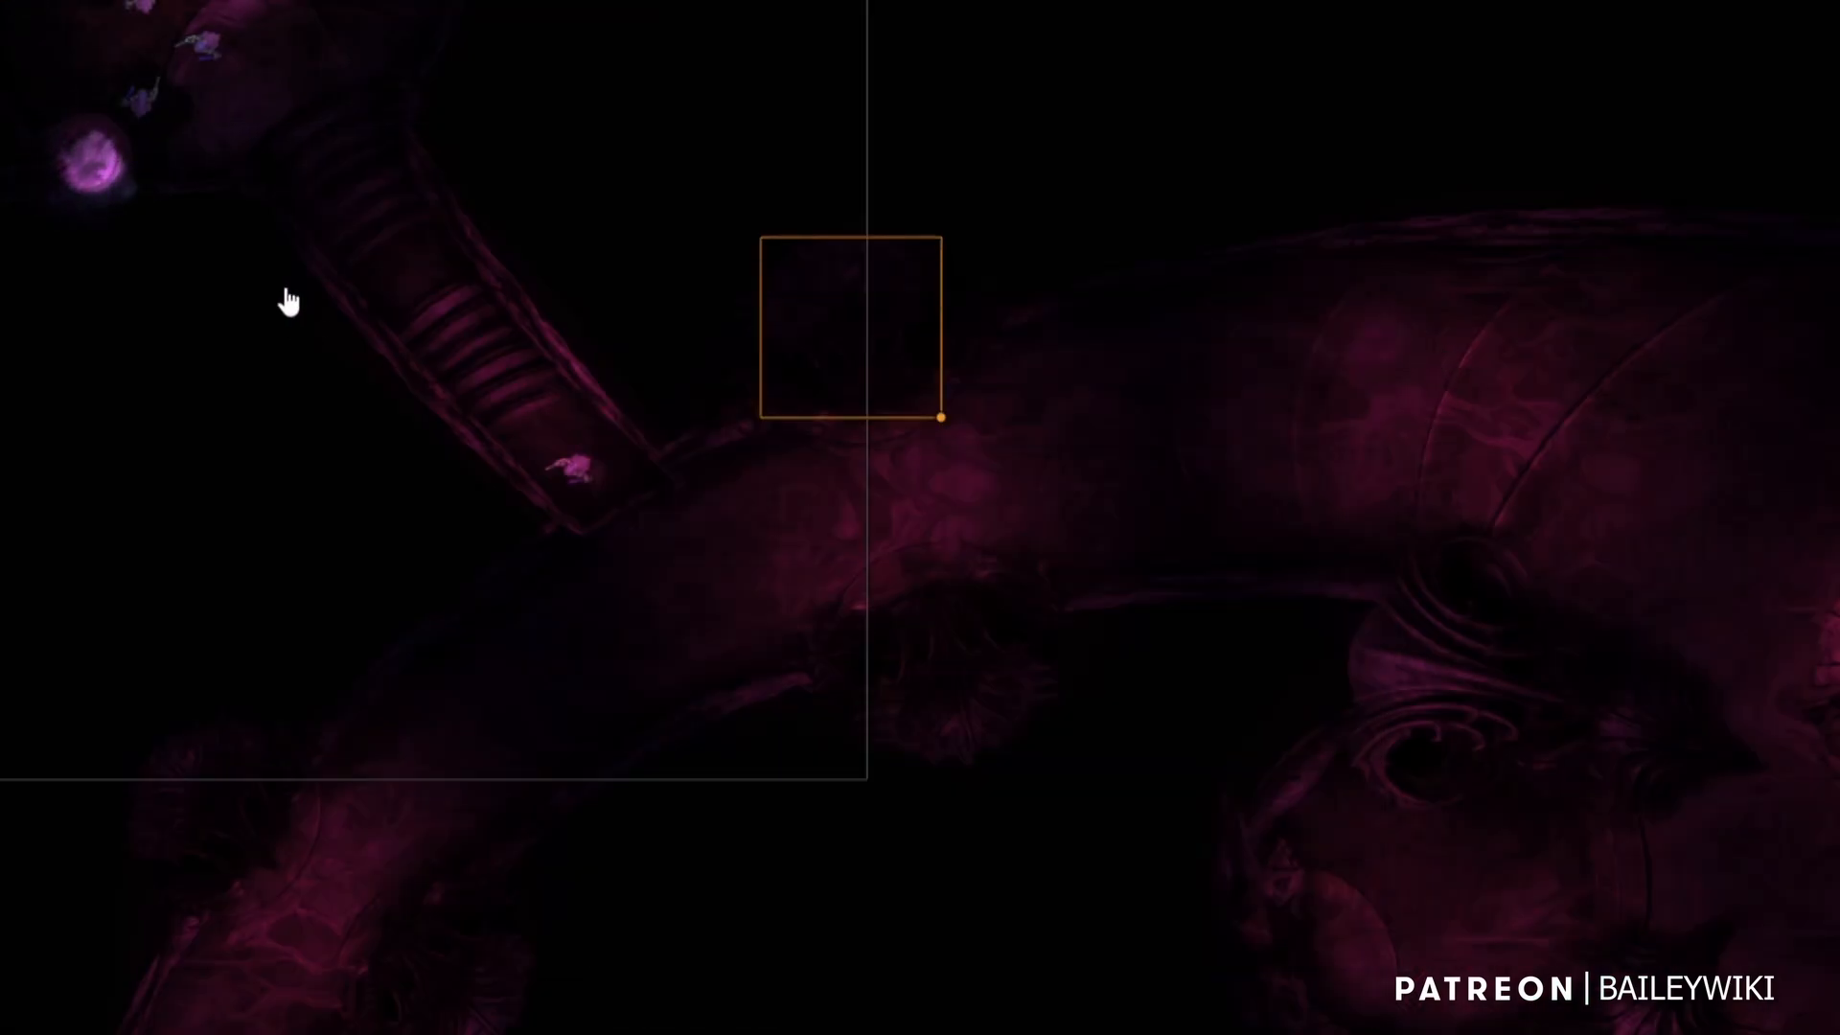
- Mass-select the demo-overhead tiles and paste the data of the BW Levels preset Overhead Tile Persistent Allows Light onto them
key(shift+e)
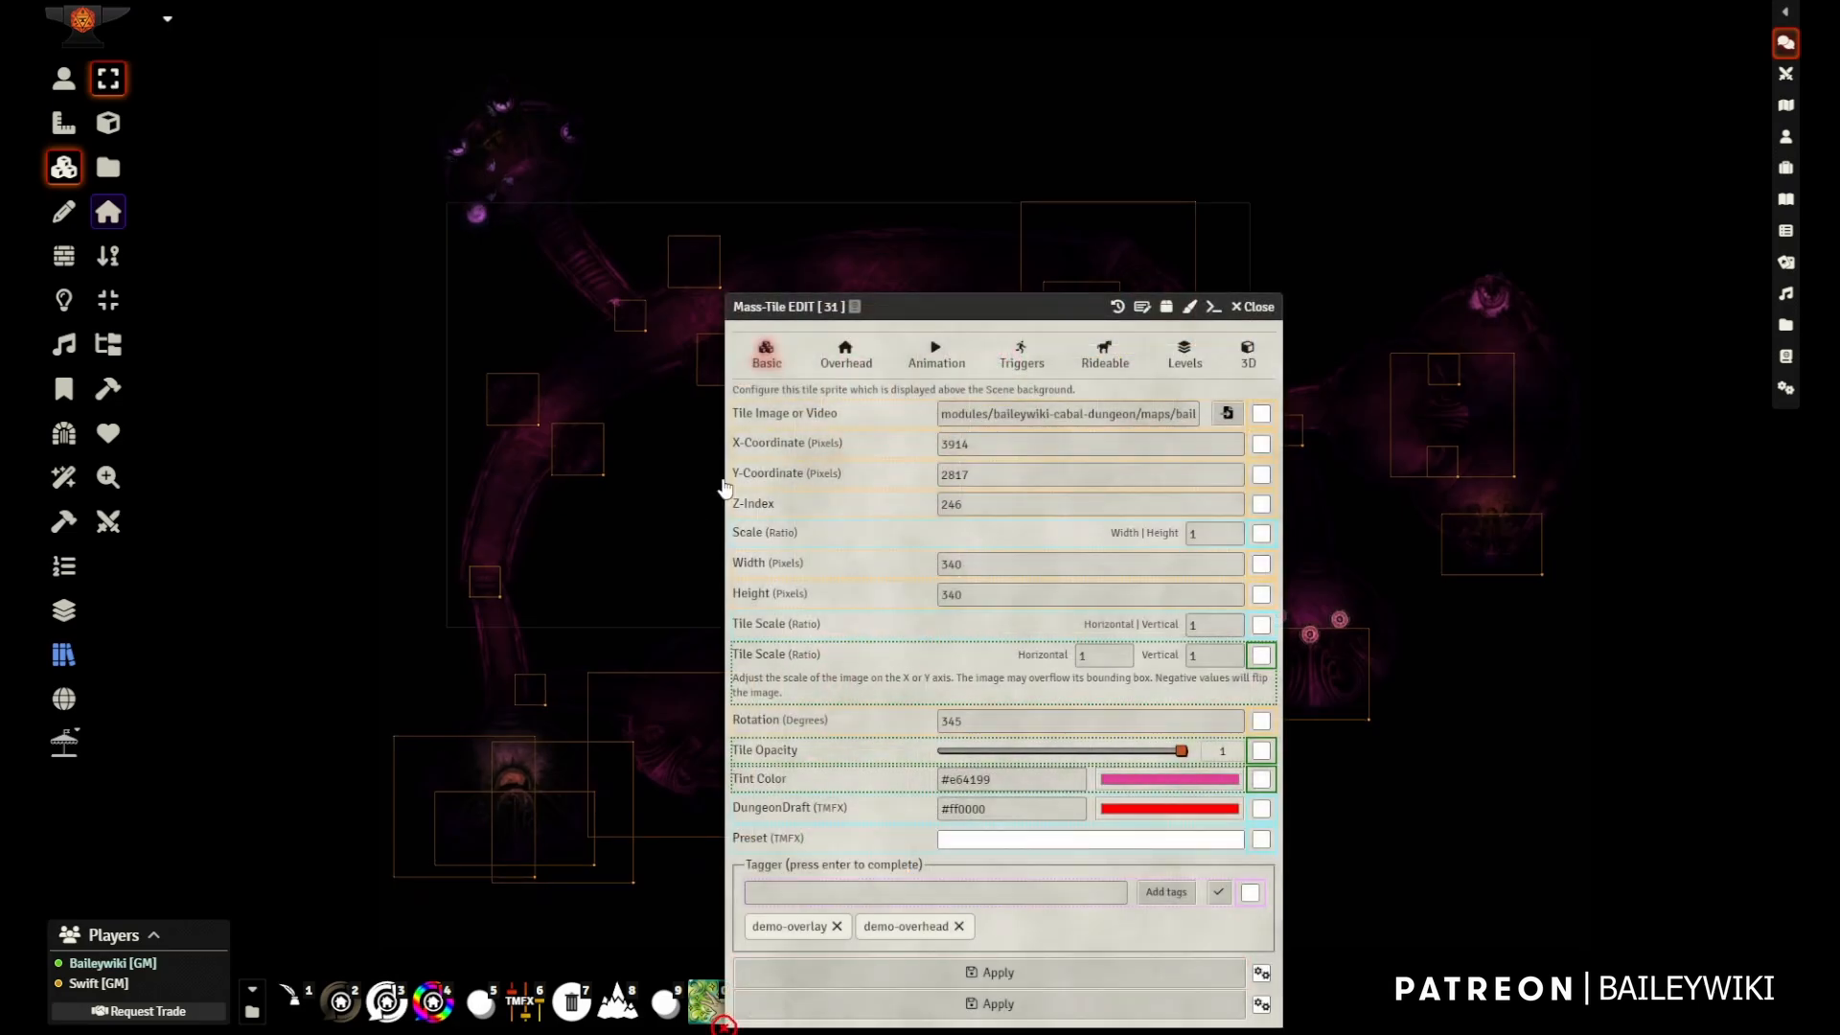
click(1257, 308)
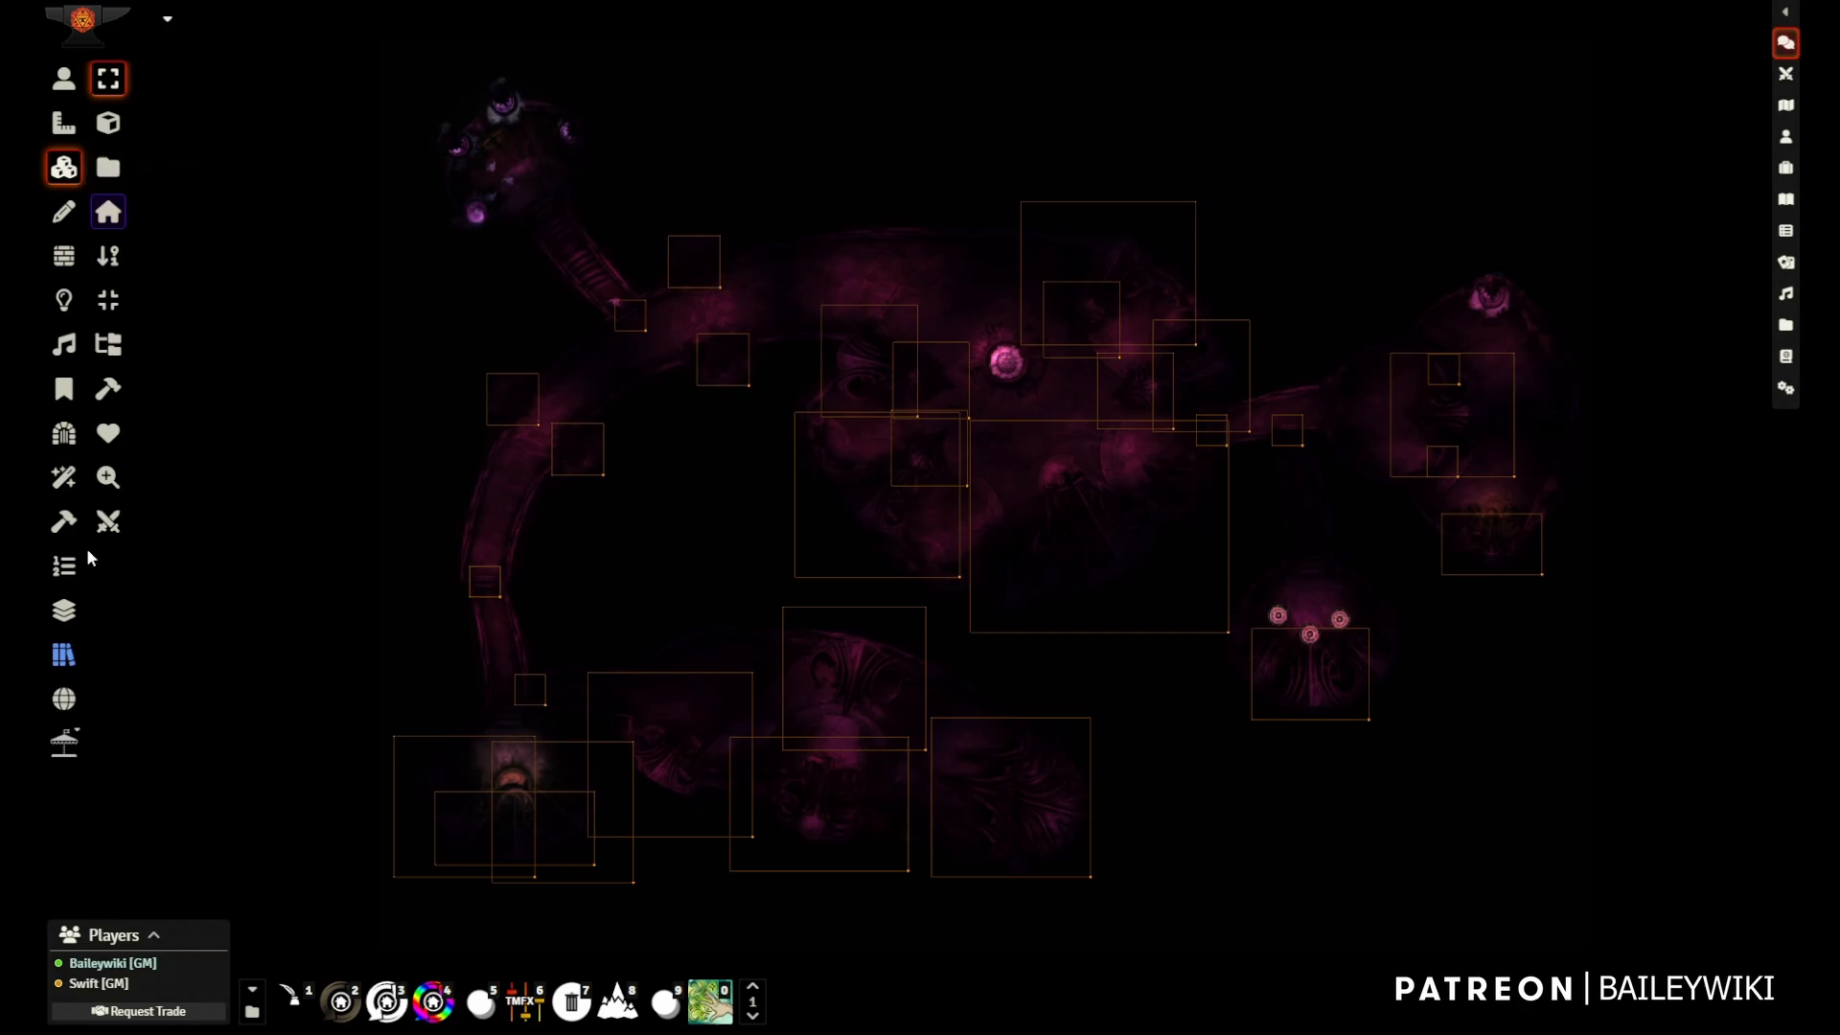
click(63, 656)
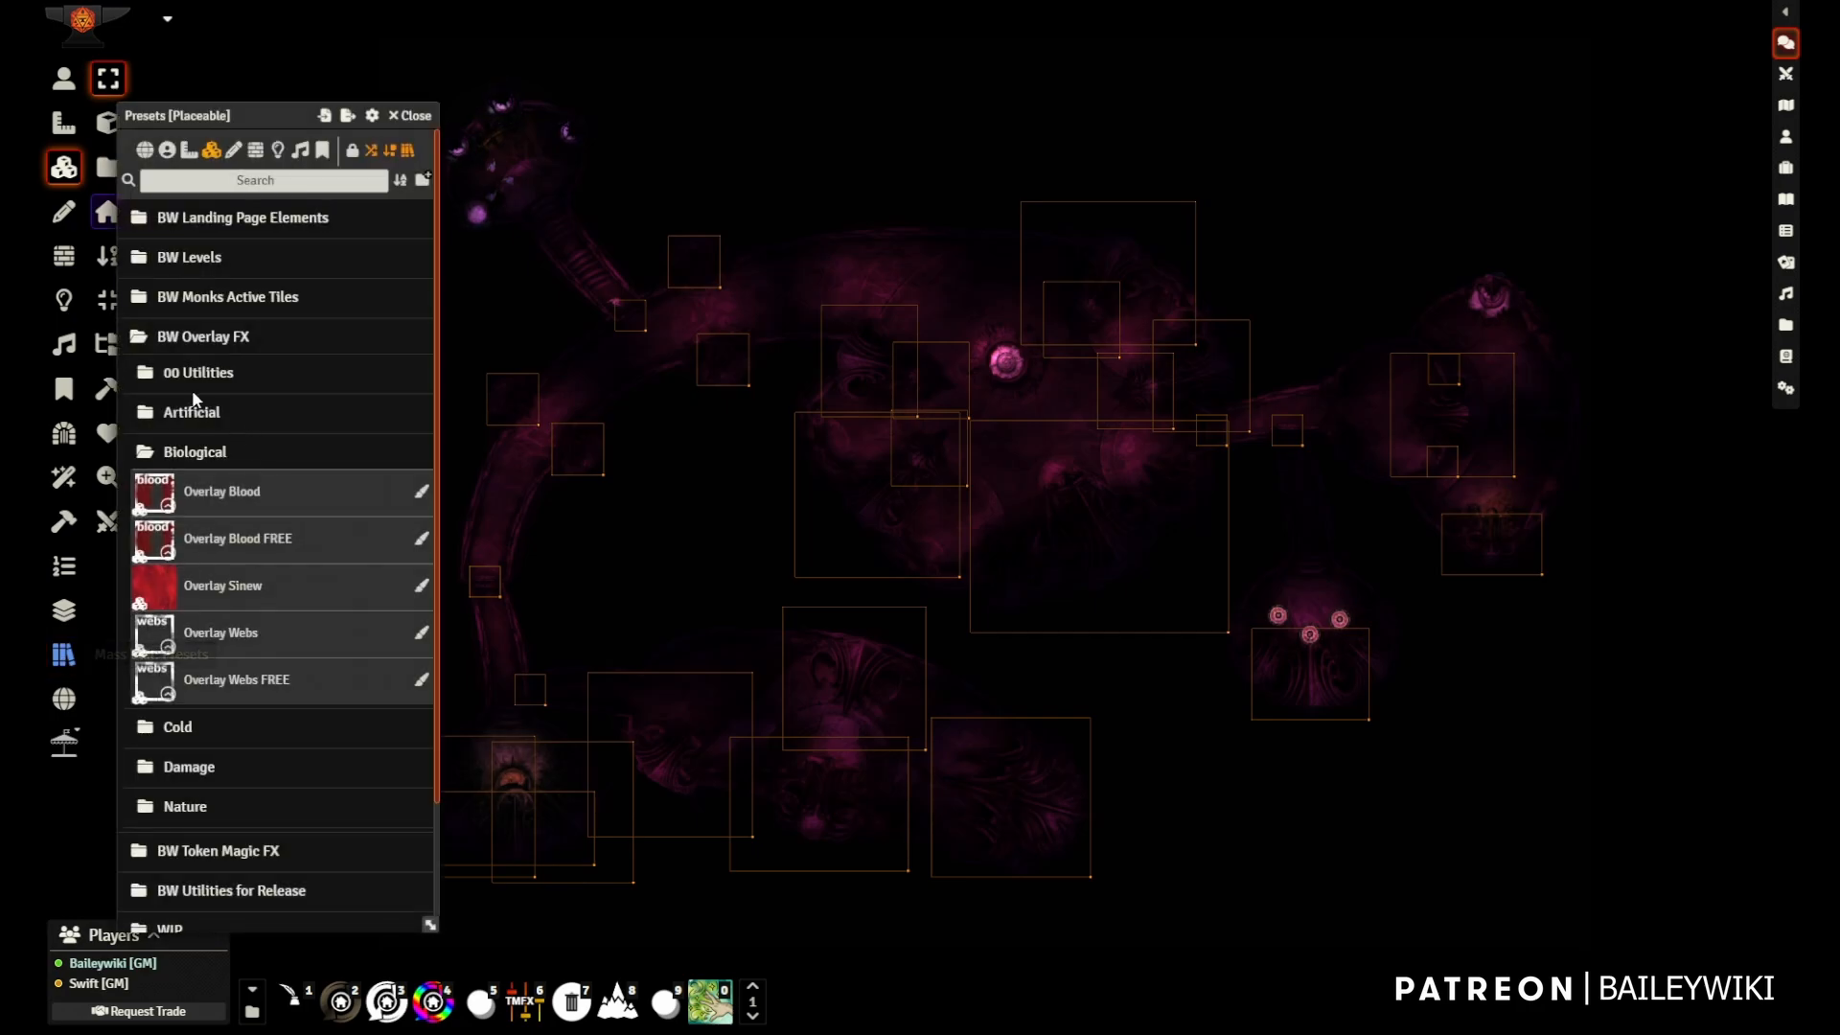
click(181, 347)
click(187, 257)
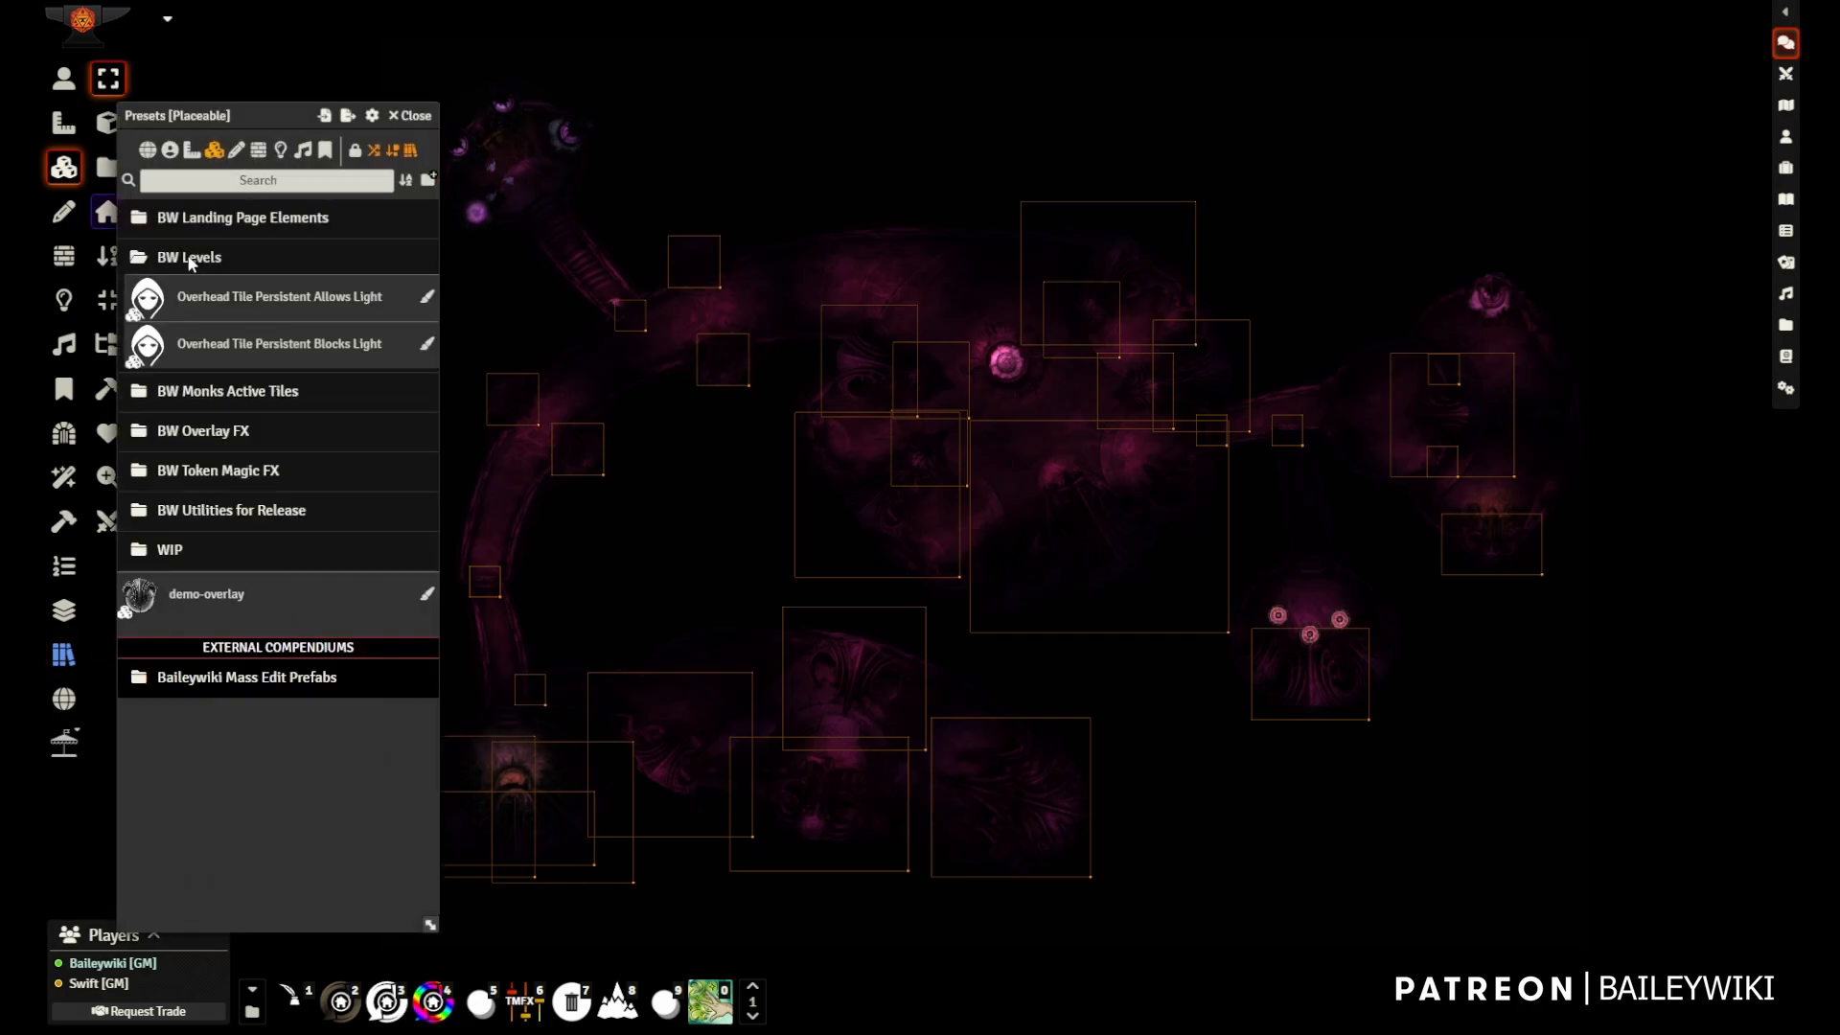
right_click(307, 297)
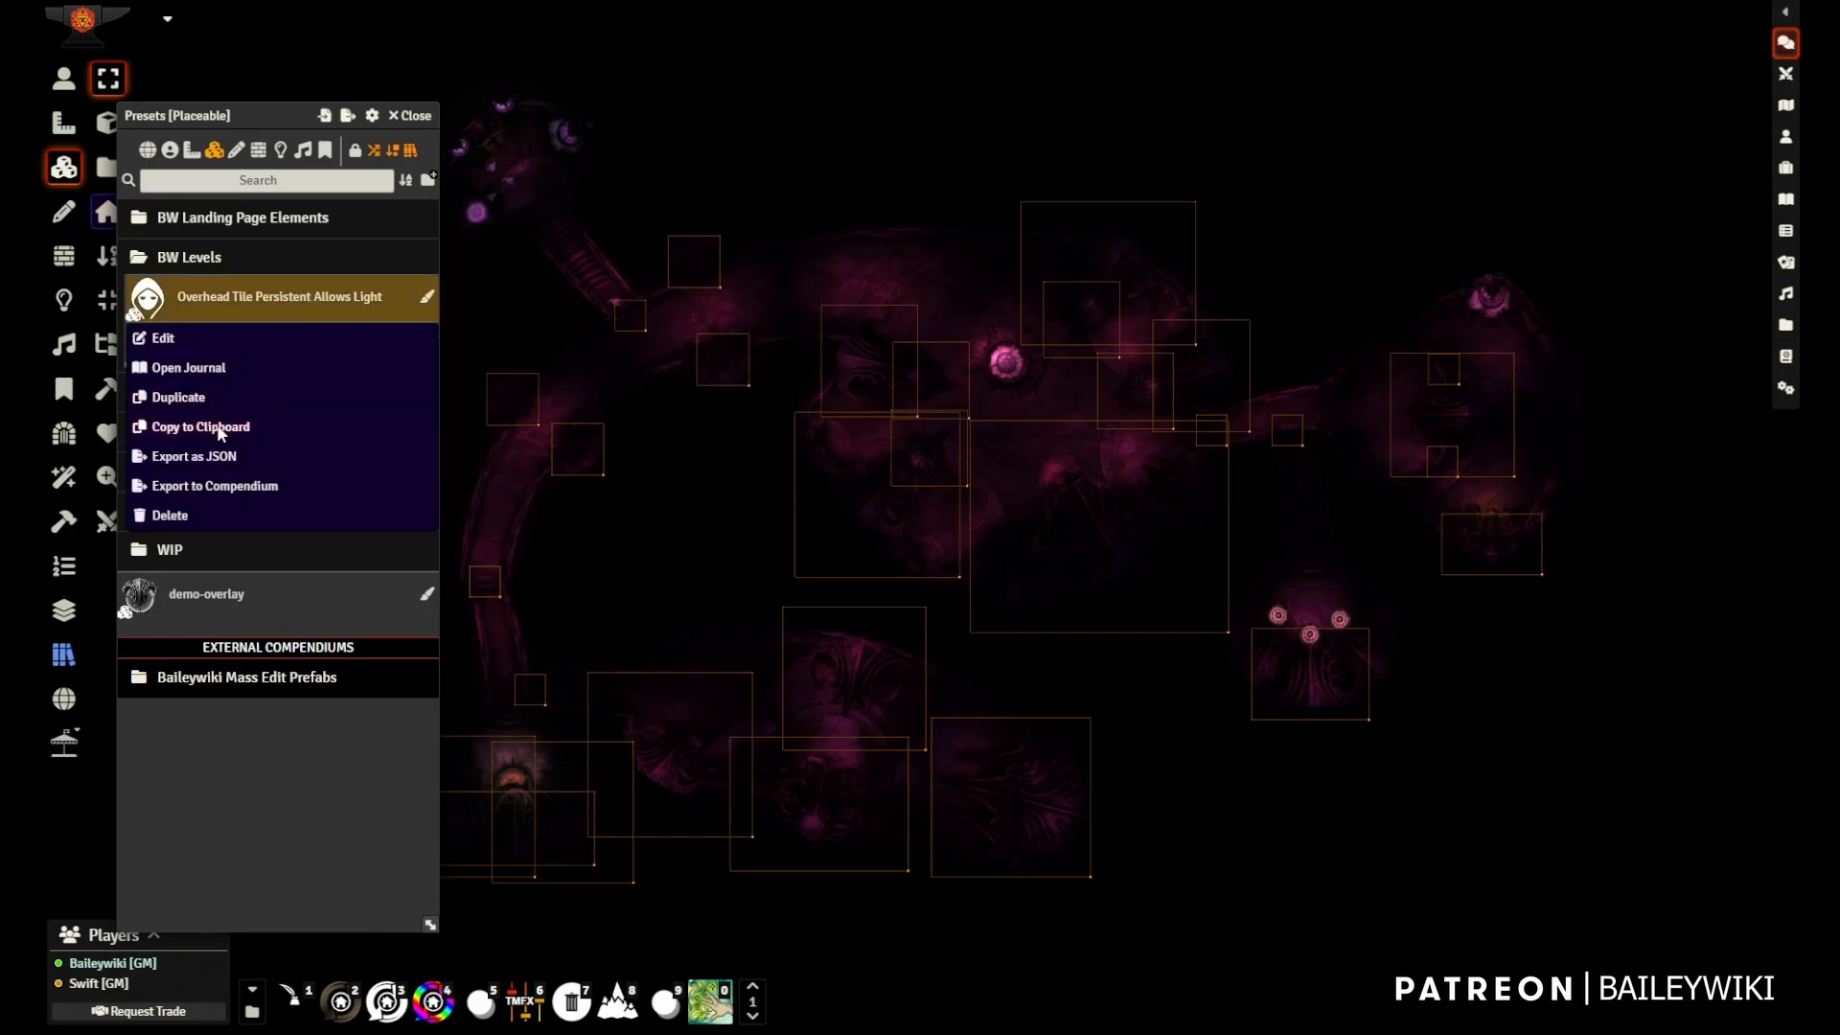
click(223, 426)
key(ctrl+v)
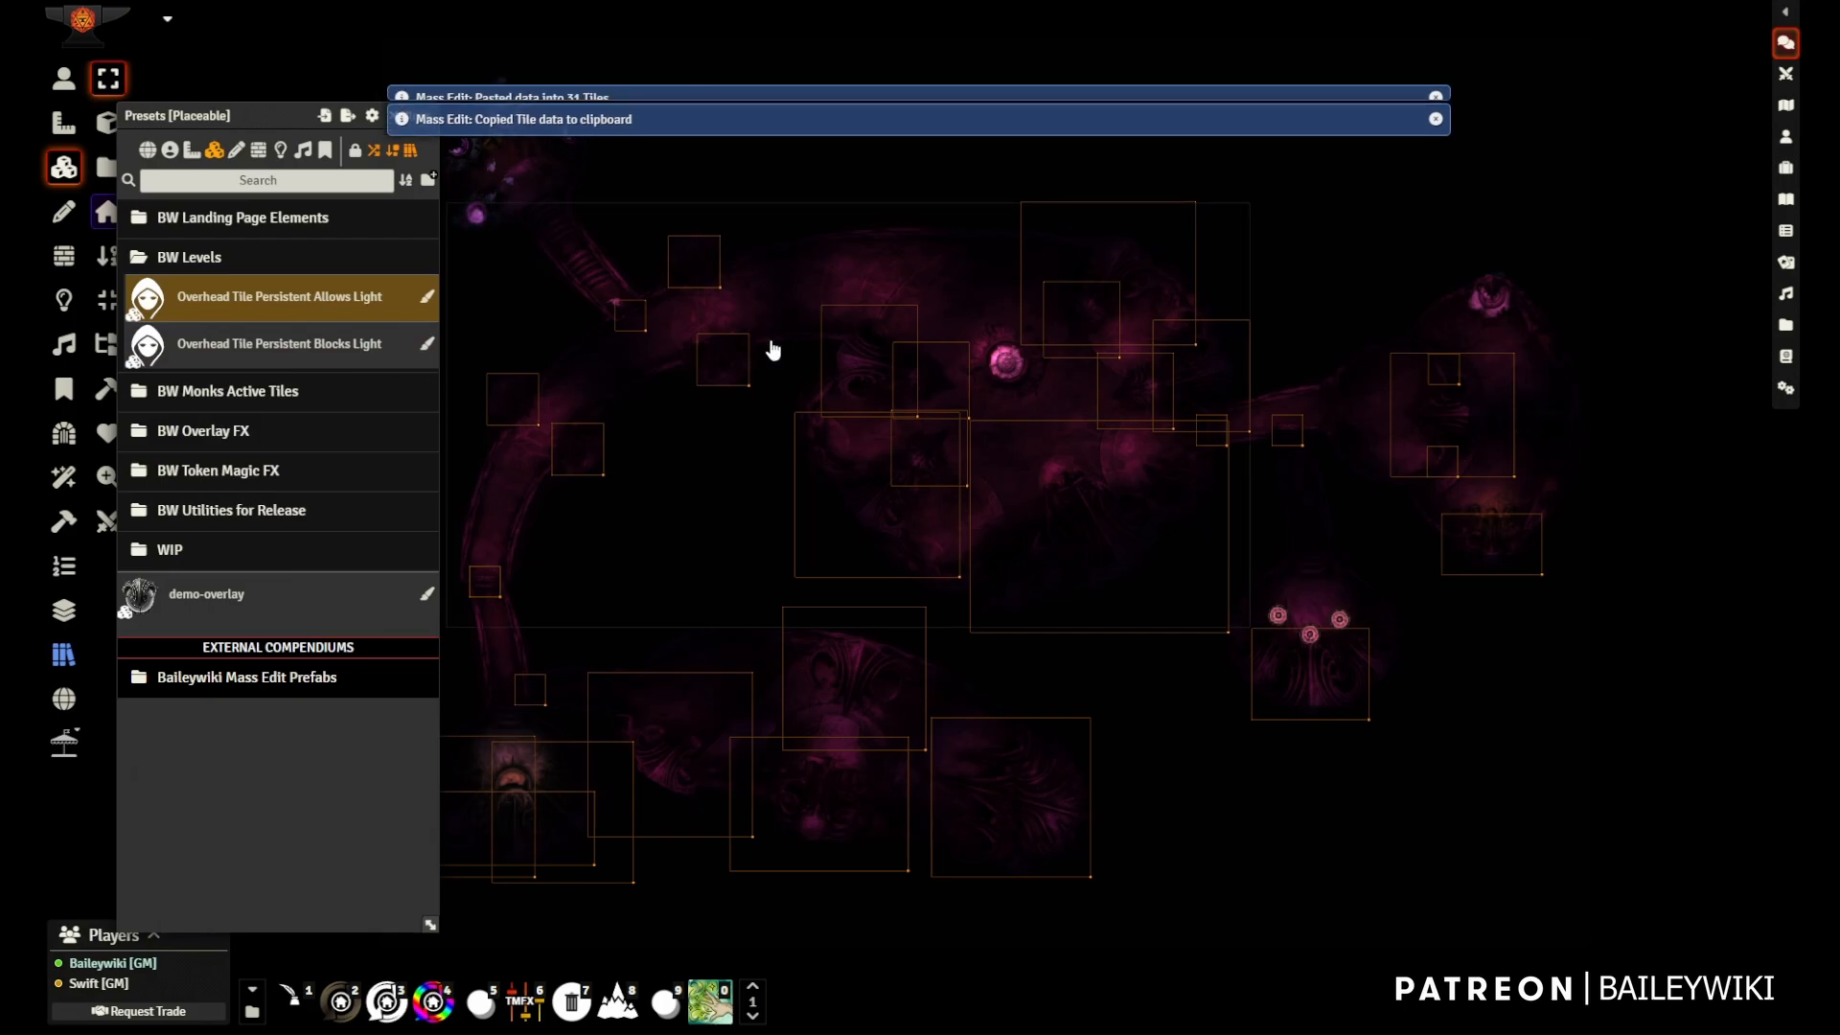
drag(653, 432, 757, 584)
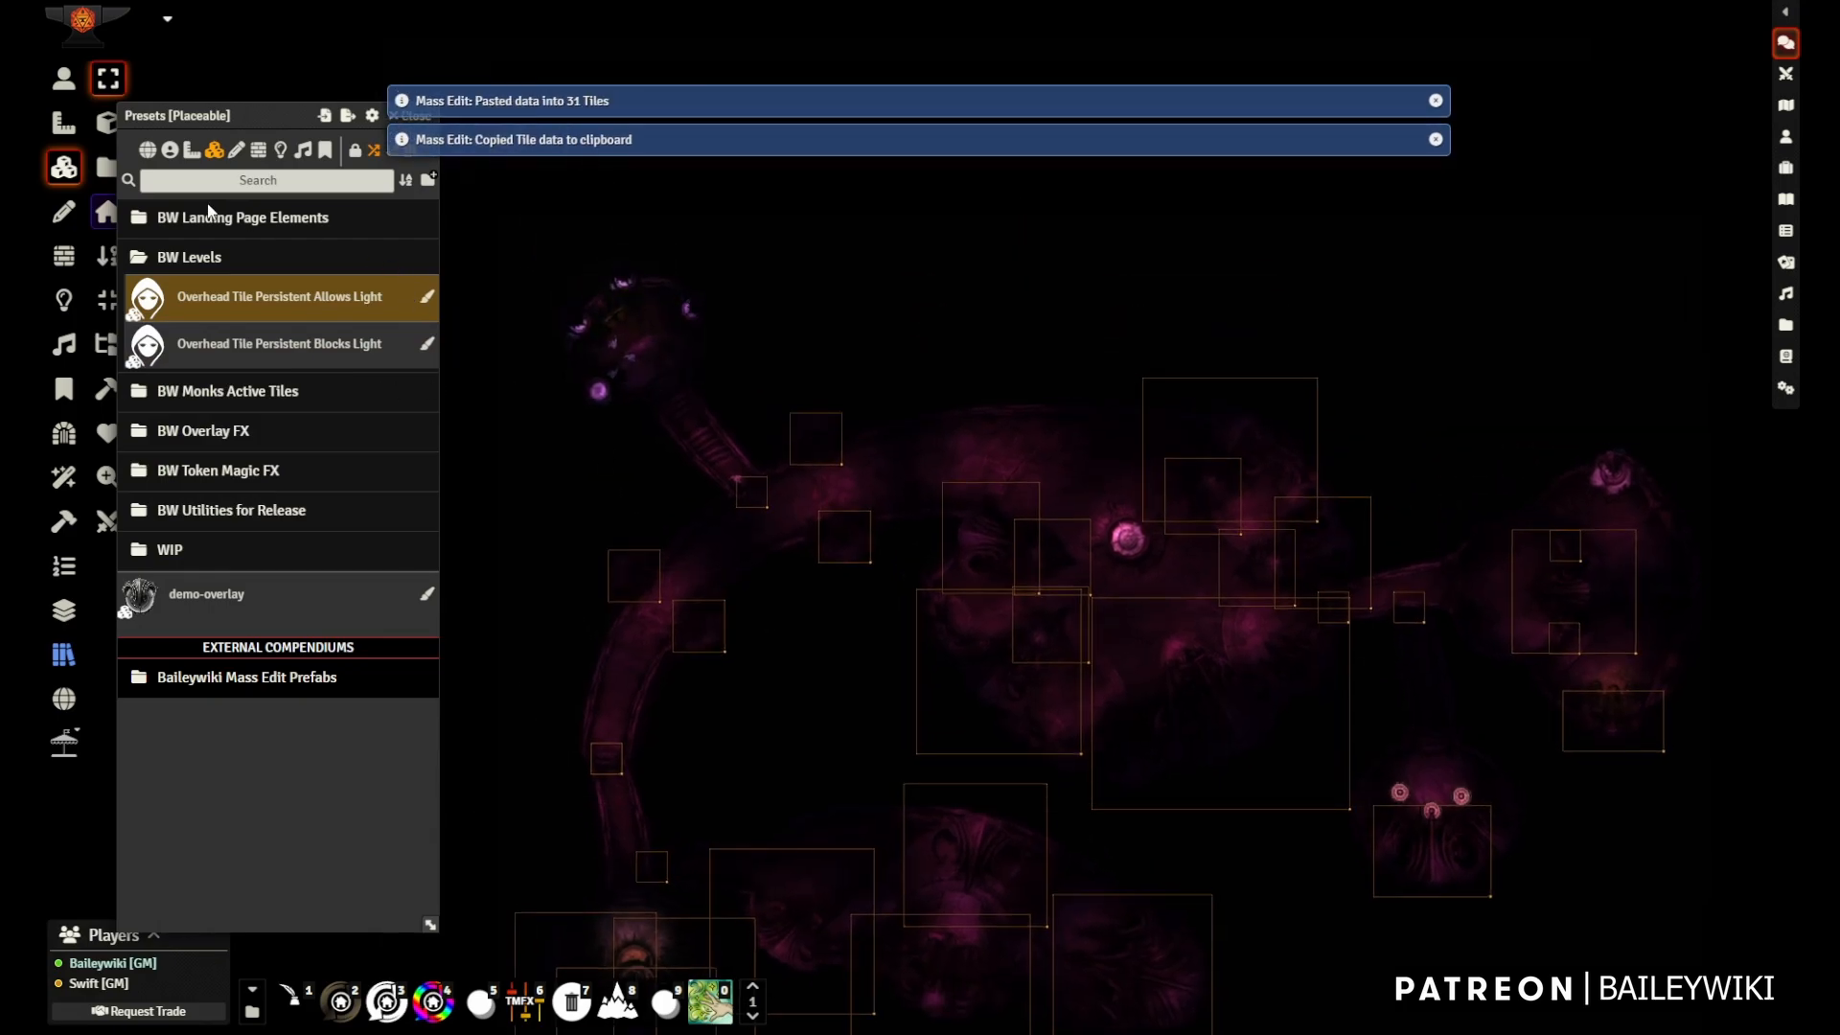
click(414, 115)
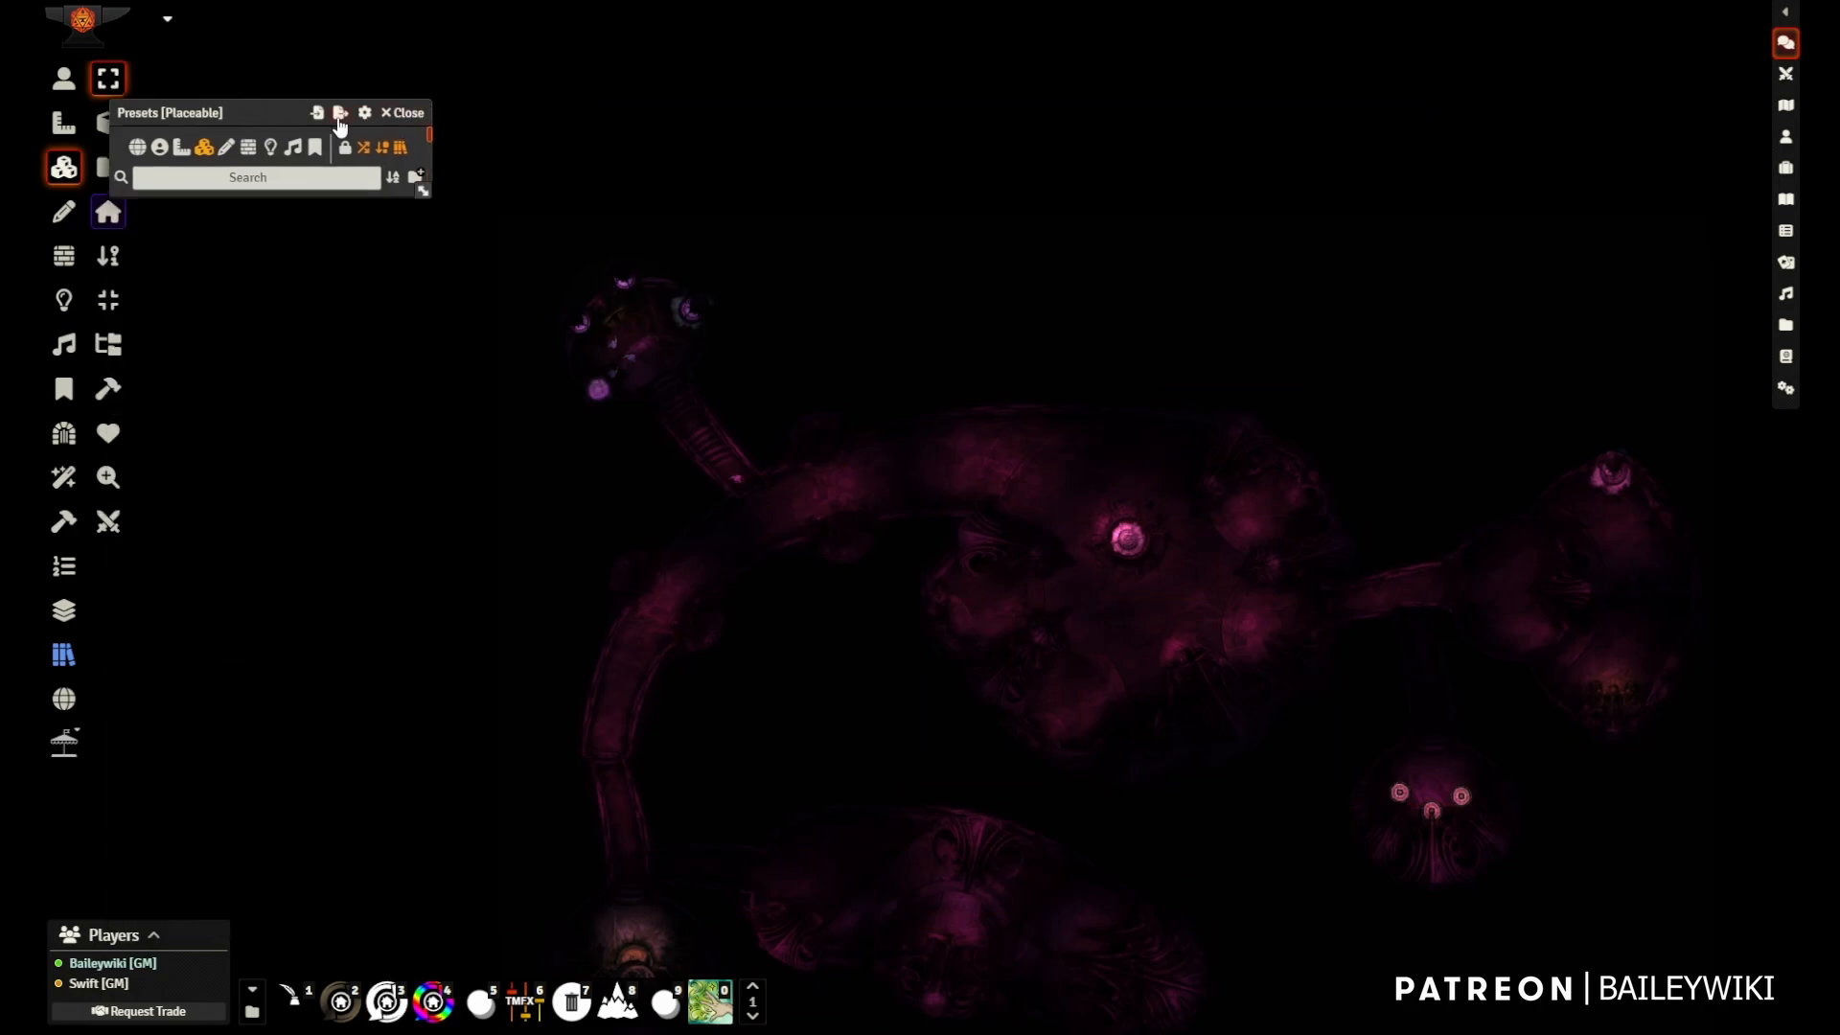
- Switch to token controls and walk the token along the upper corridor, under the overhead tiles, into the central chamber
click(63, 78)
scroll(969, 573, up, 6)
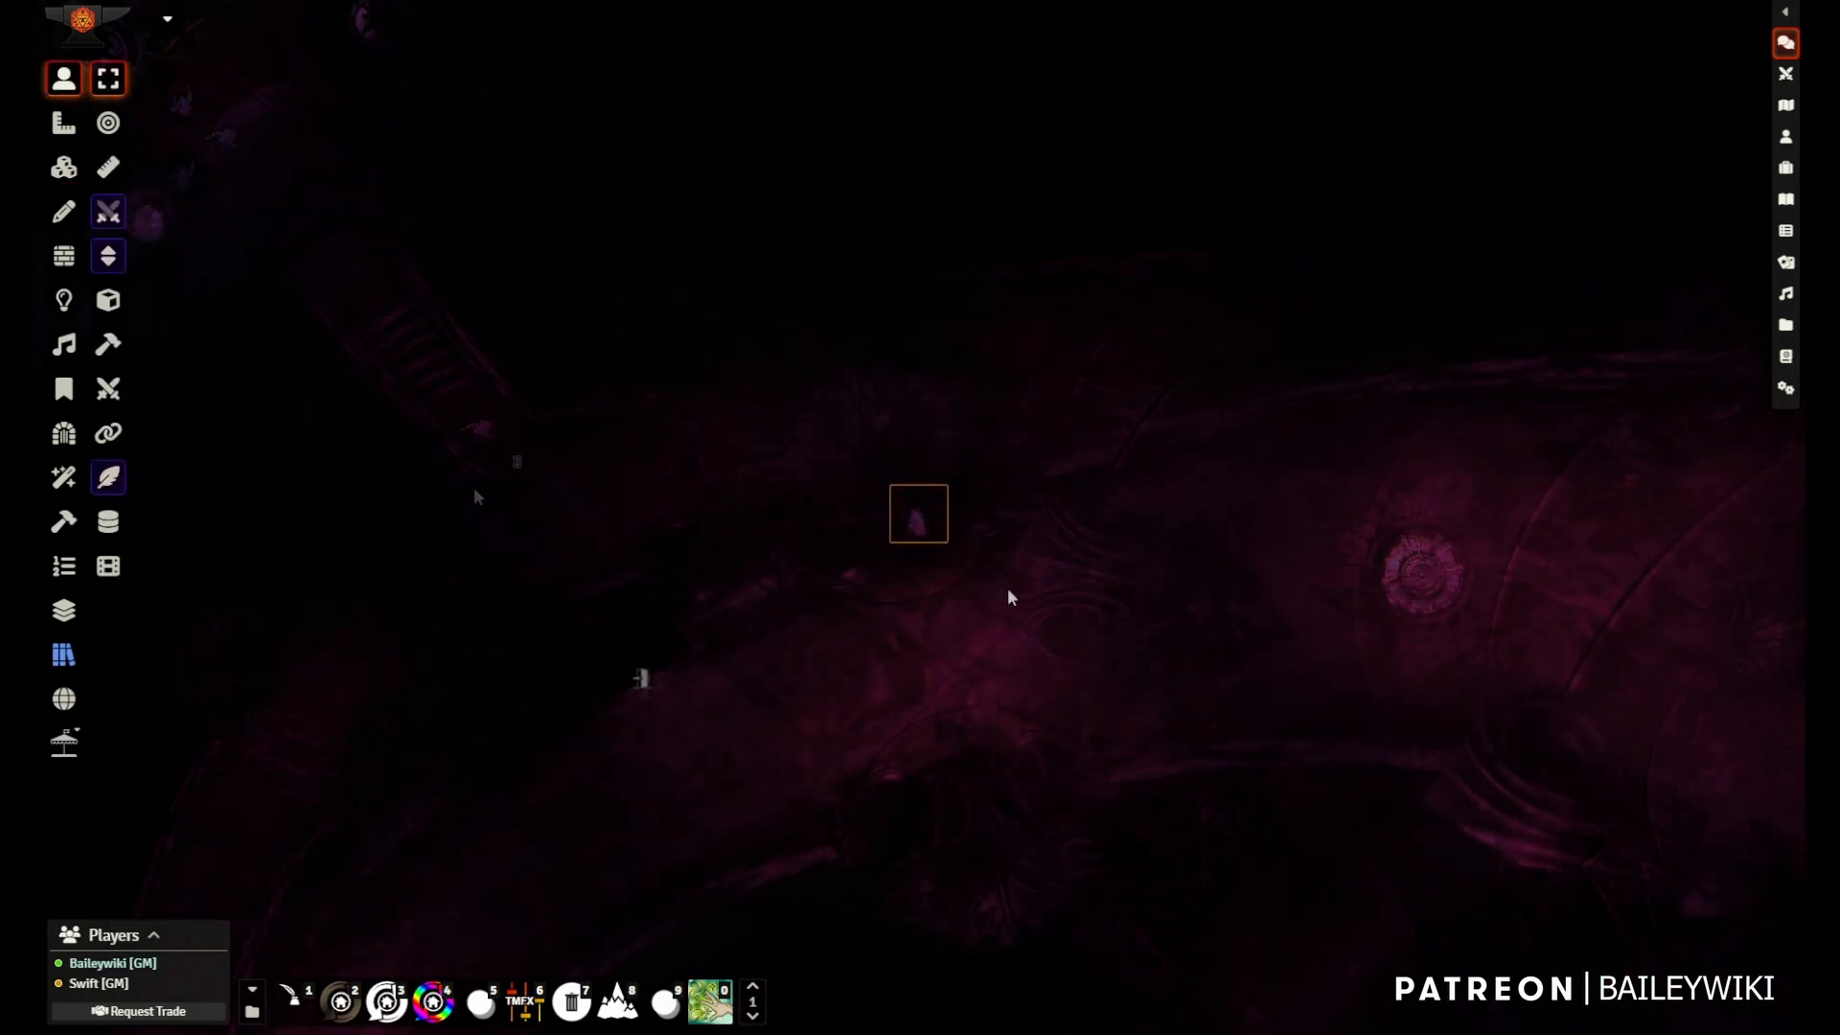
key(Right)
key(Right)
key(Right)
key(Right)
key(Right)
key(Right)
key(Right)
key(Right)
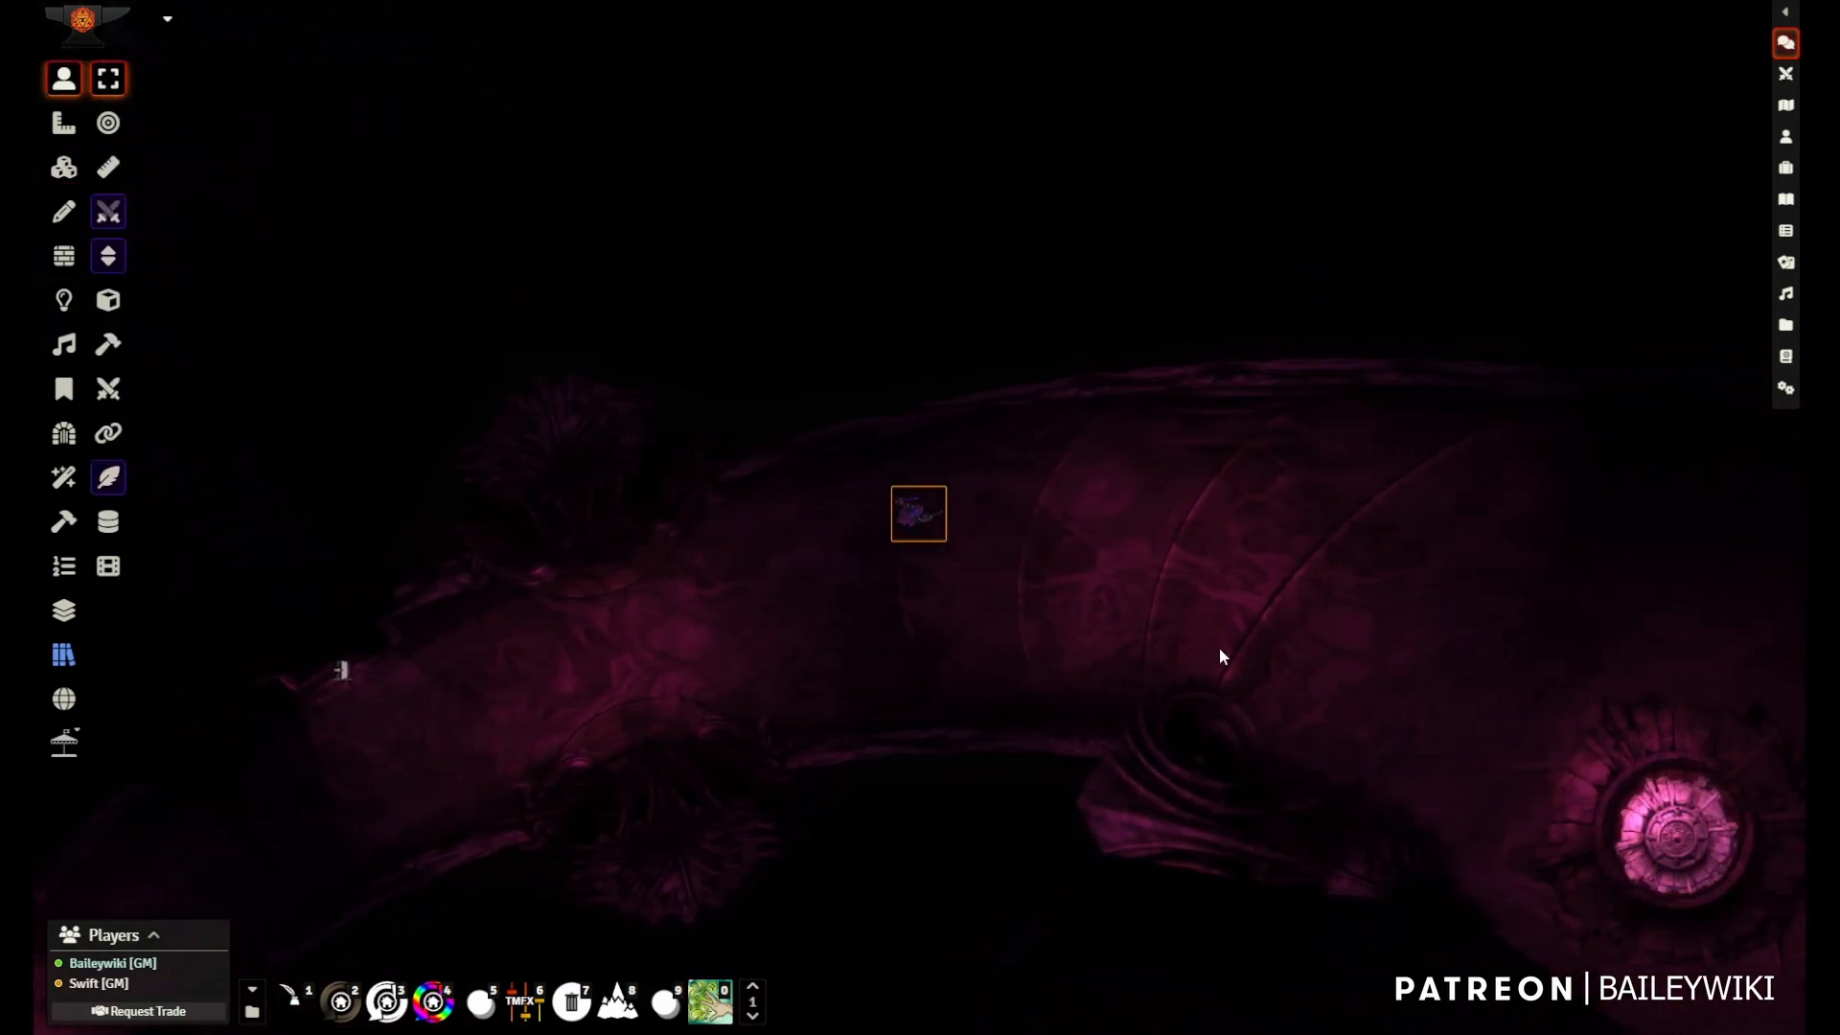
key(Right)
key(Right)
key(Right)
key(Right)
key(Right)
key(Down)
key(Down)
key(Down)
key(Left)
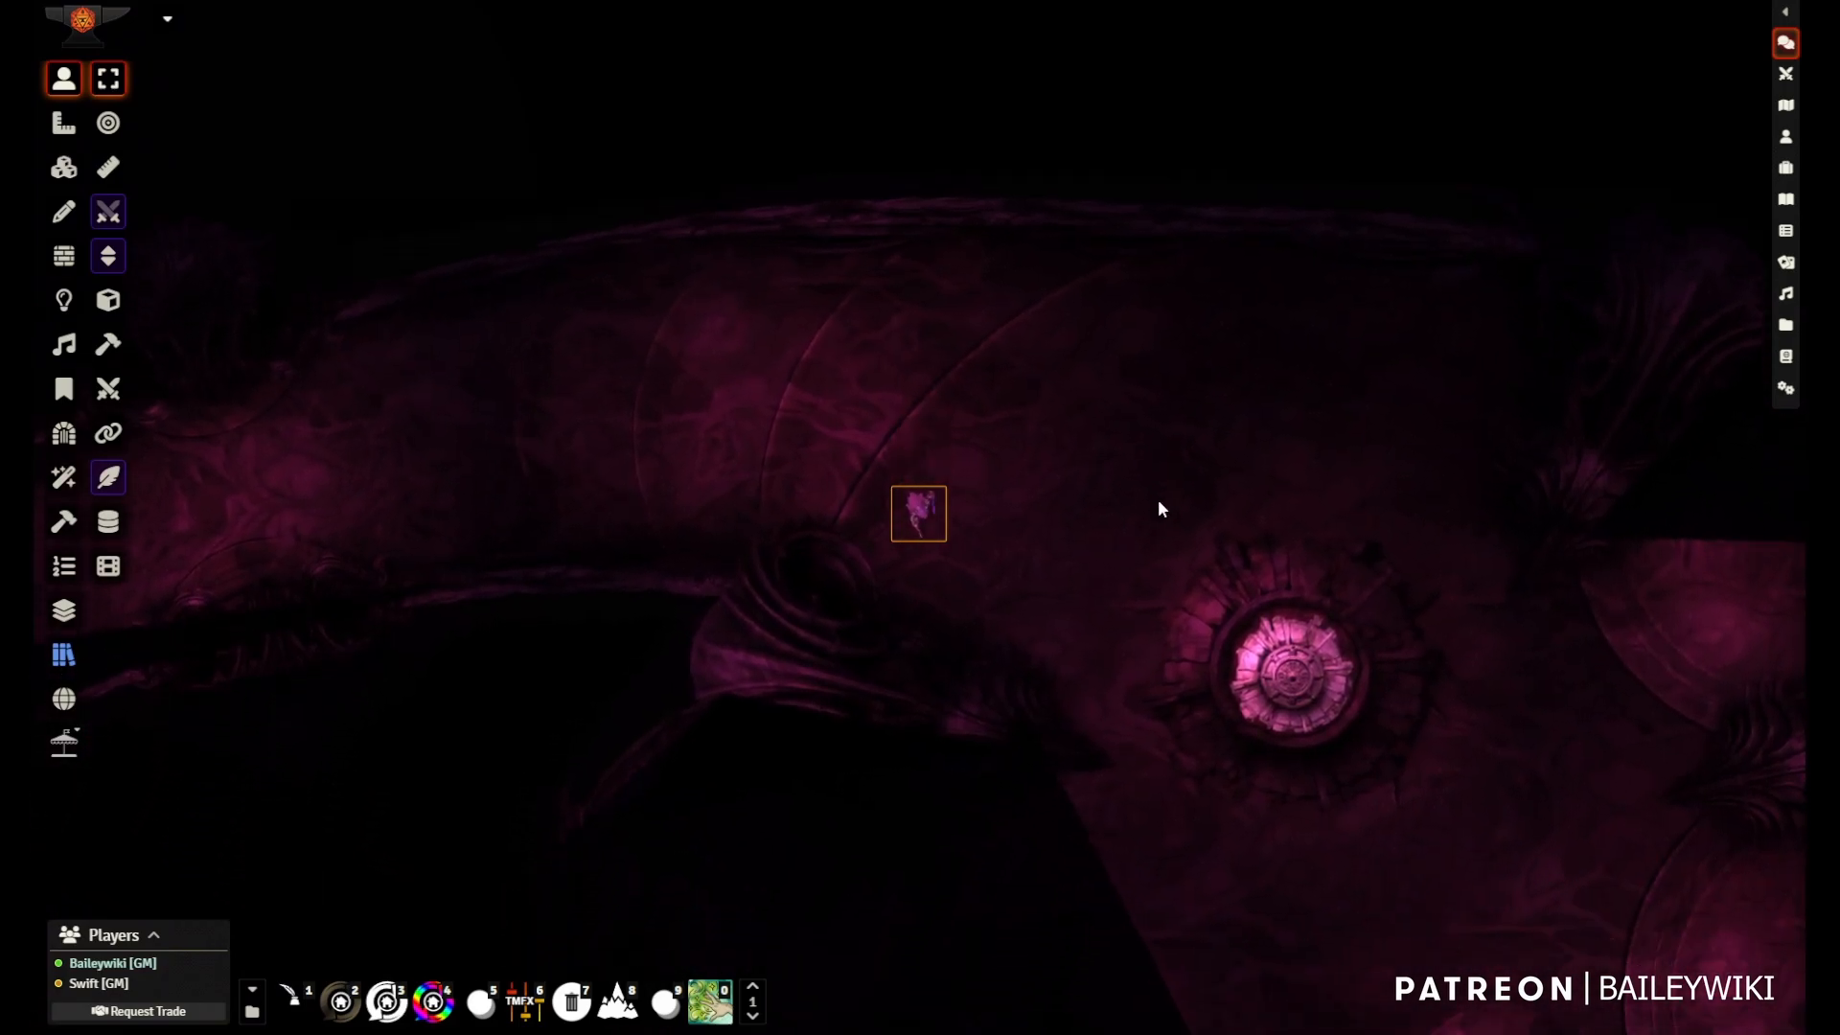
key(Right)
key(Down)
key(Down)
key(Down)
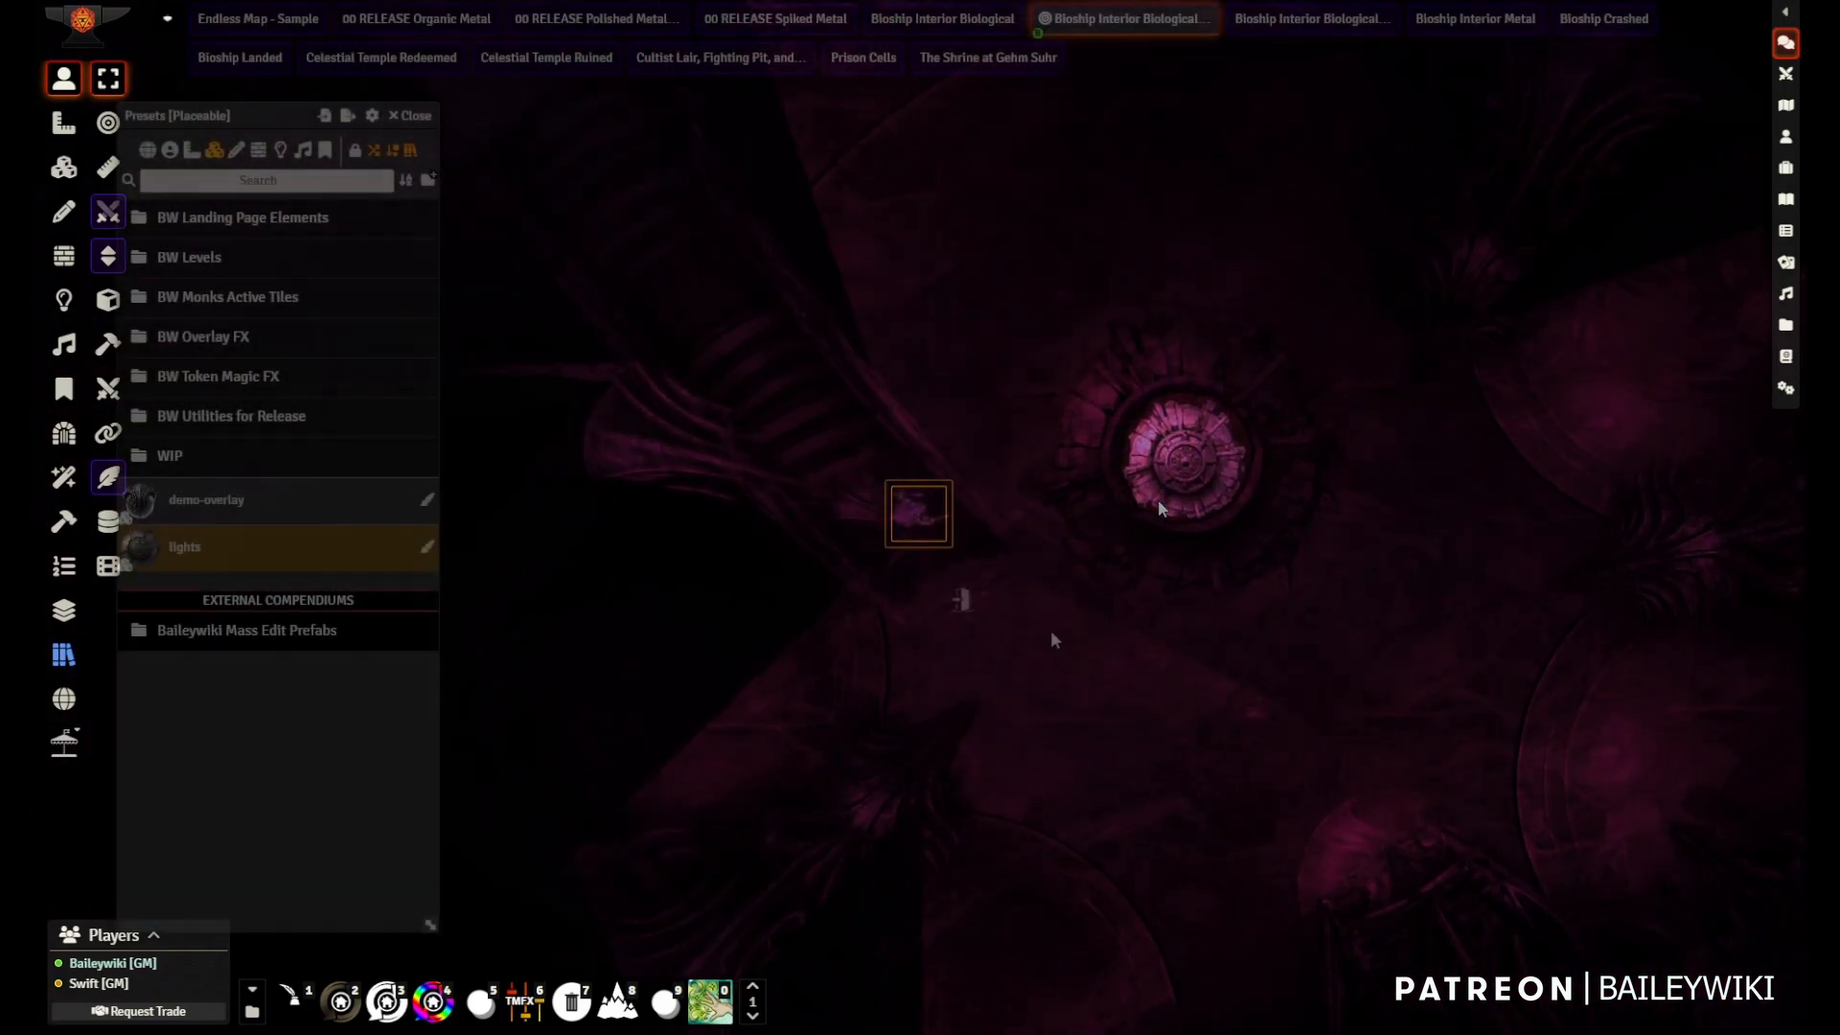
- Walk the token up the ribbed stairway into the round chamber with the glowing lamps
key(Up)
key(Left)
key(Up)
key(Left)
key(Up)
key(Left)
key(Up)
key(Left)
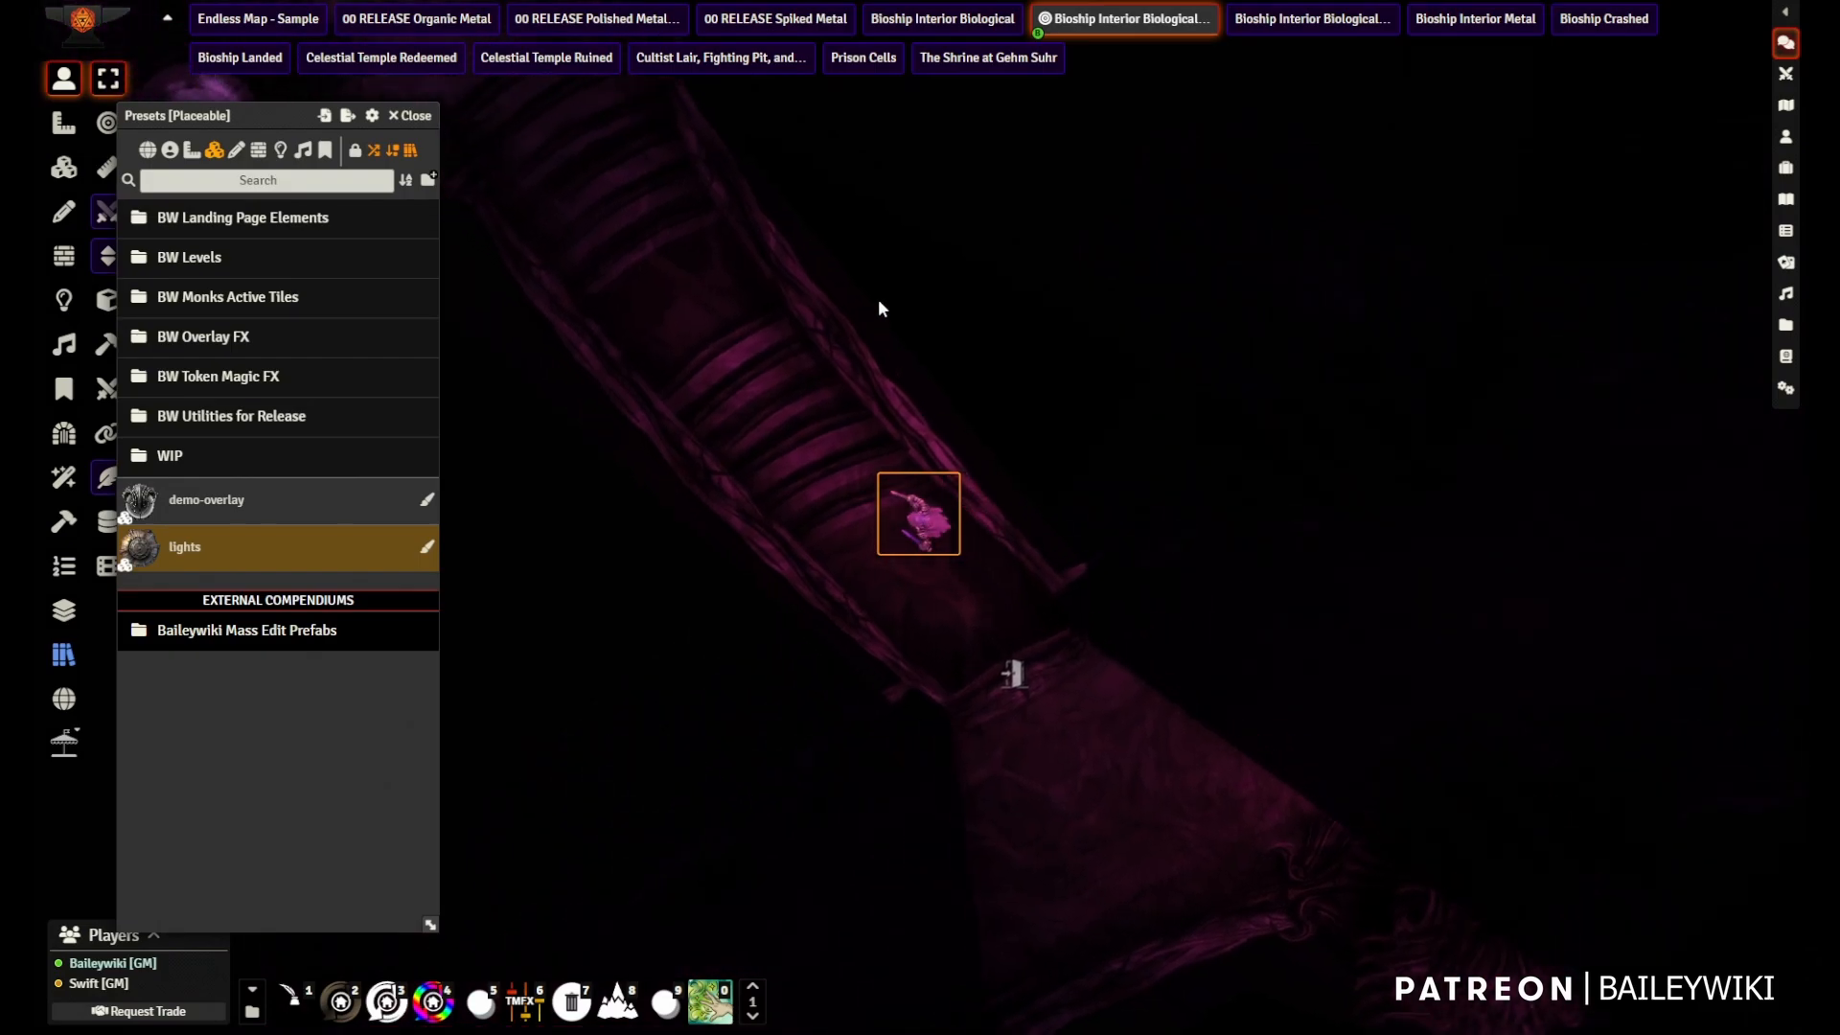
key(Up)
key(Left)
key(Up)
key(Left)
key(Up)
key(Left)
key(Up)
key(Left)
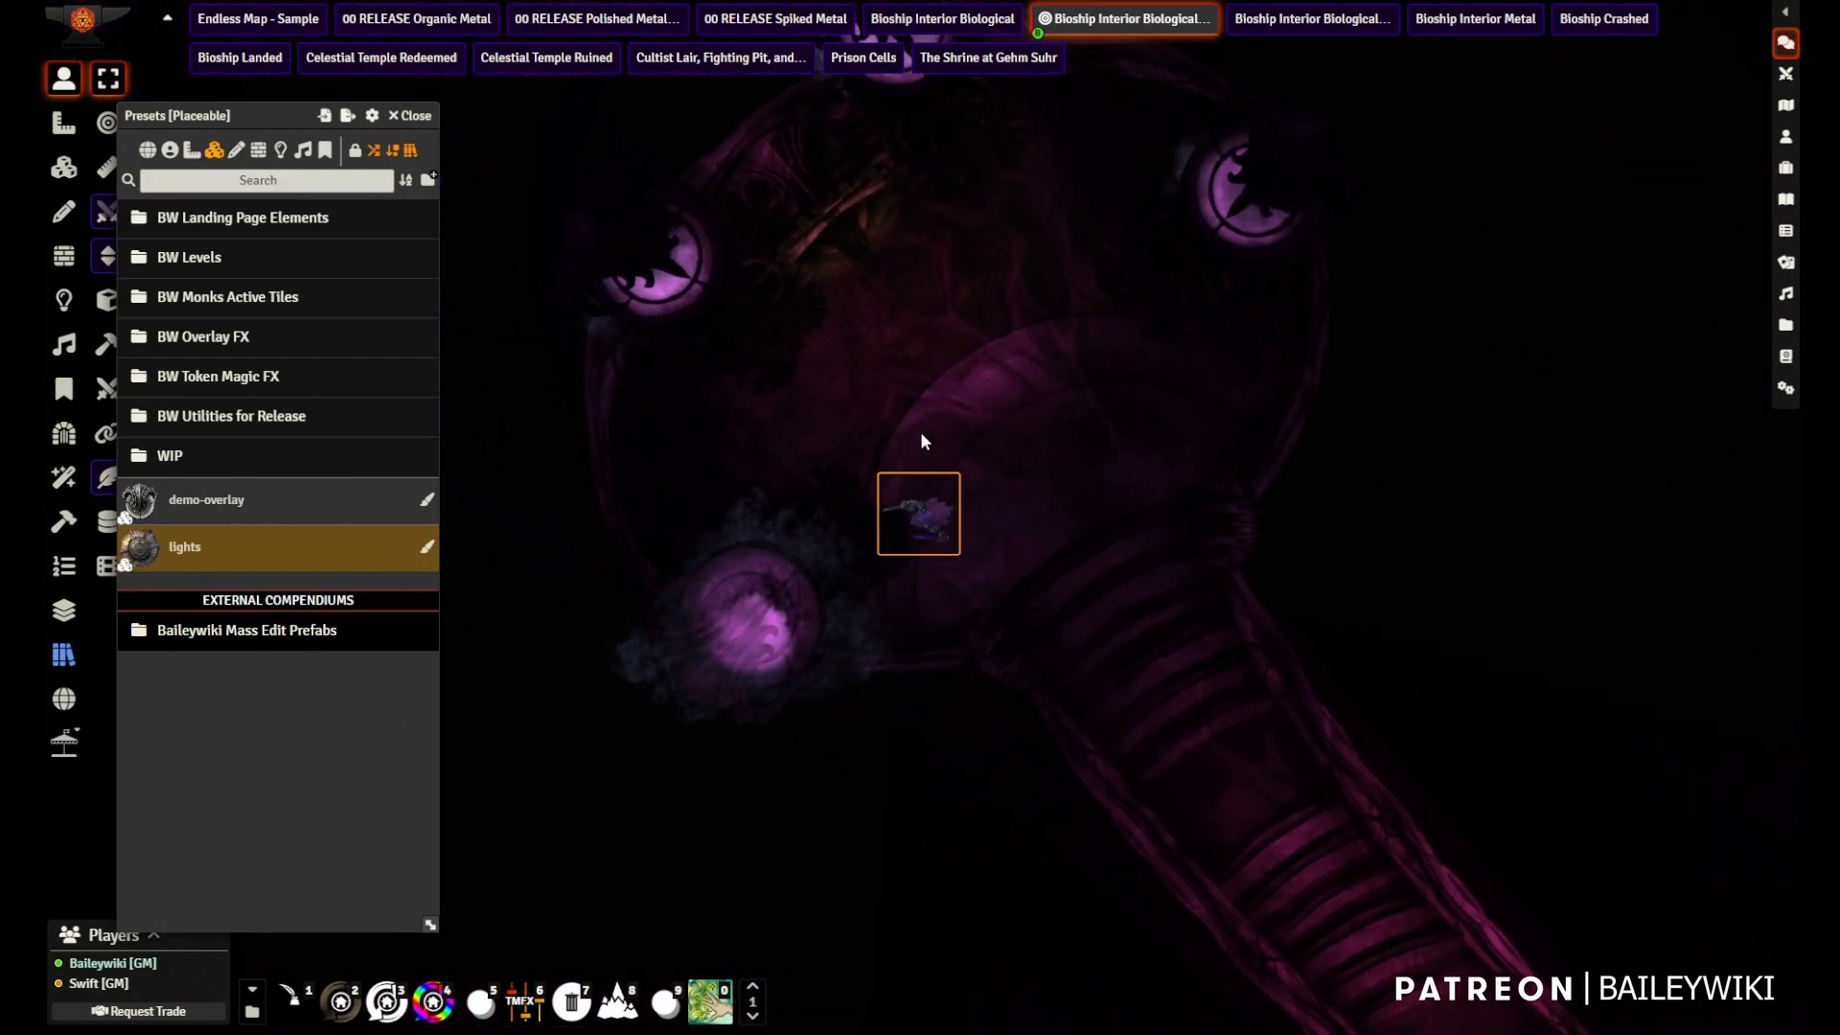
- Move the token around the round chamber and place it beneath the overhead tile of the lower lamp
drag(1027, 596, 1159, 431)
scroll(1246, 485, up, 5)
drag(1249, 486, 1110, 703)
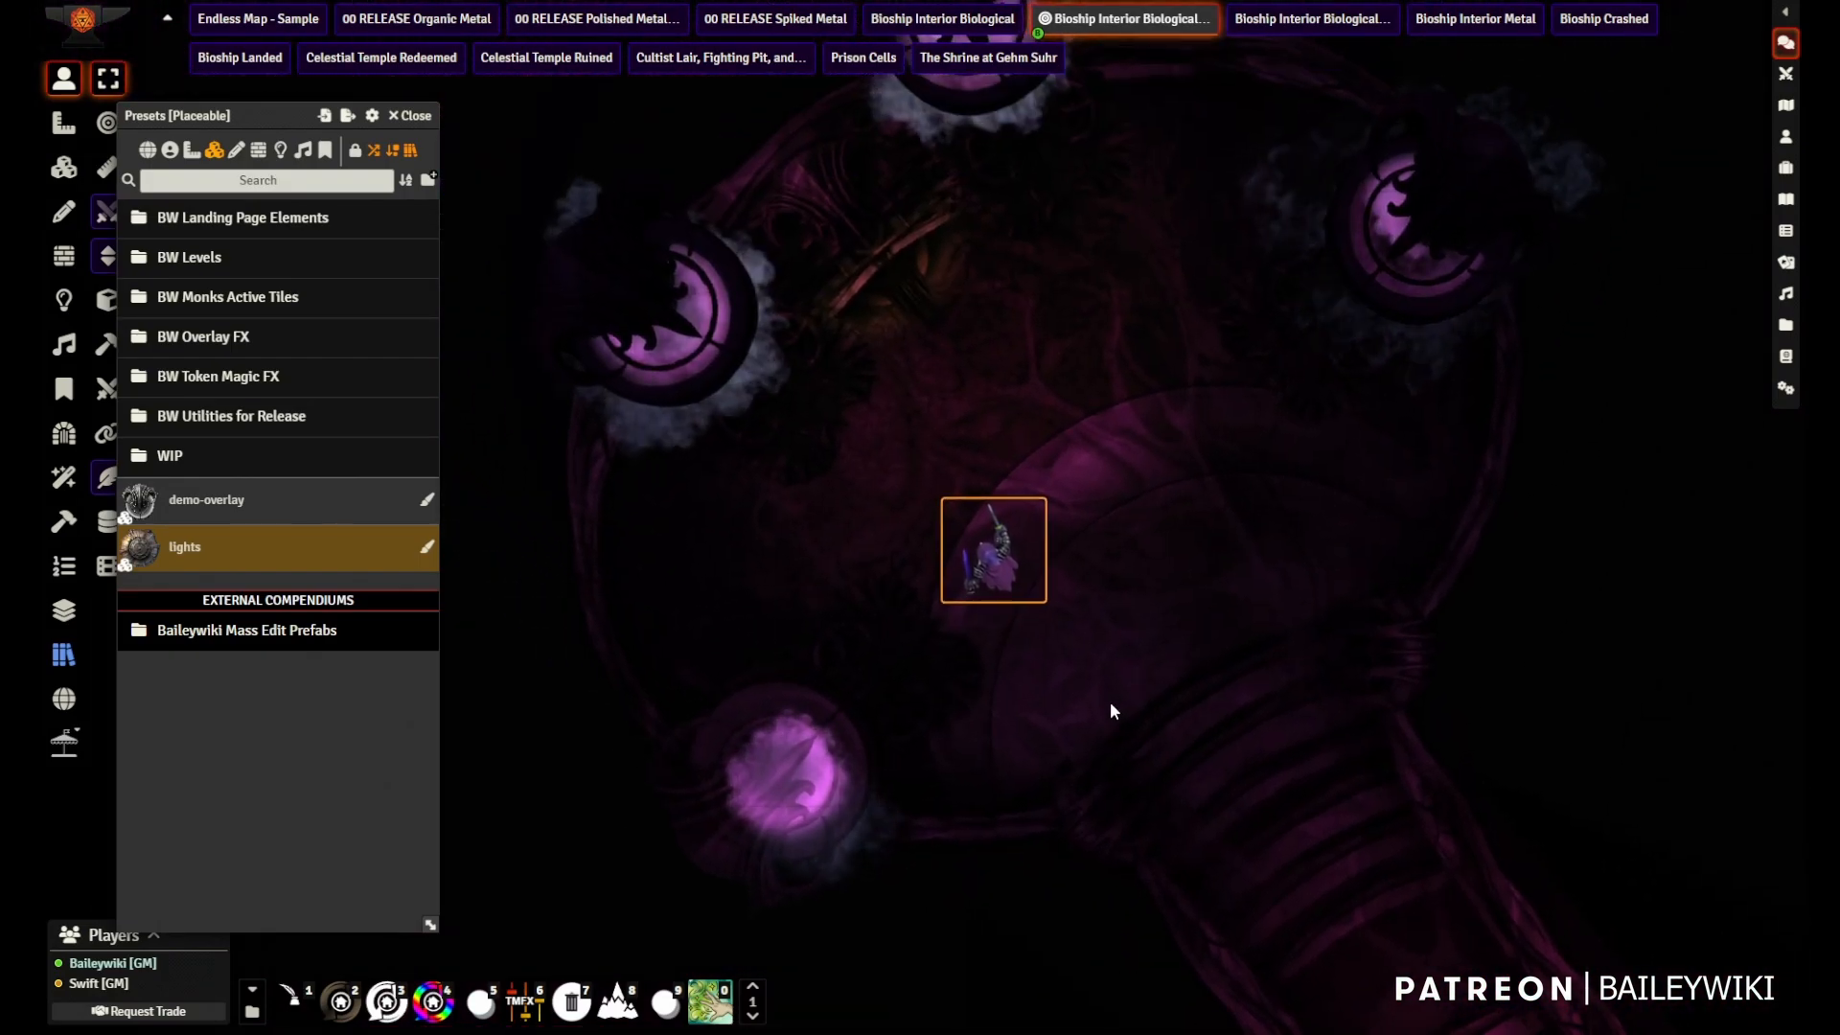
drag(944, 376, 919, 349)
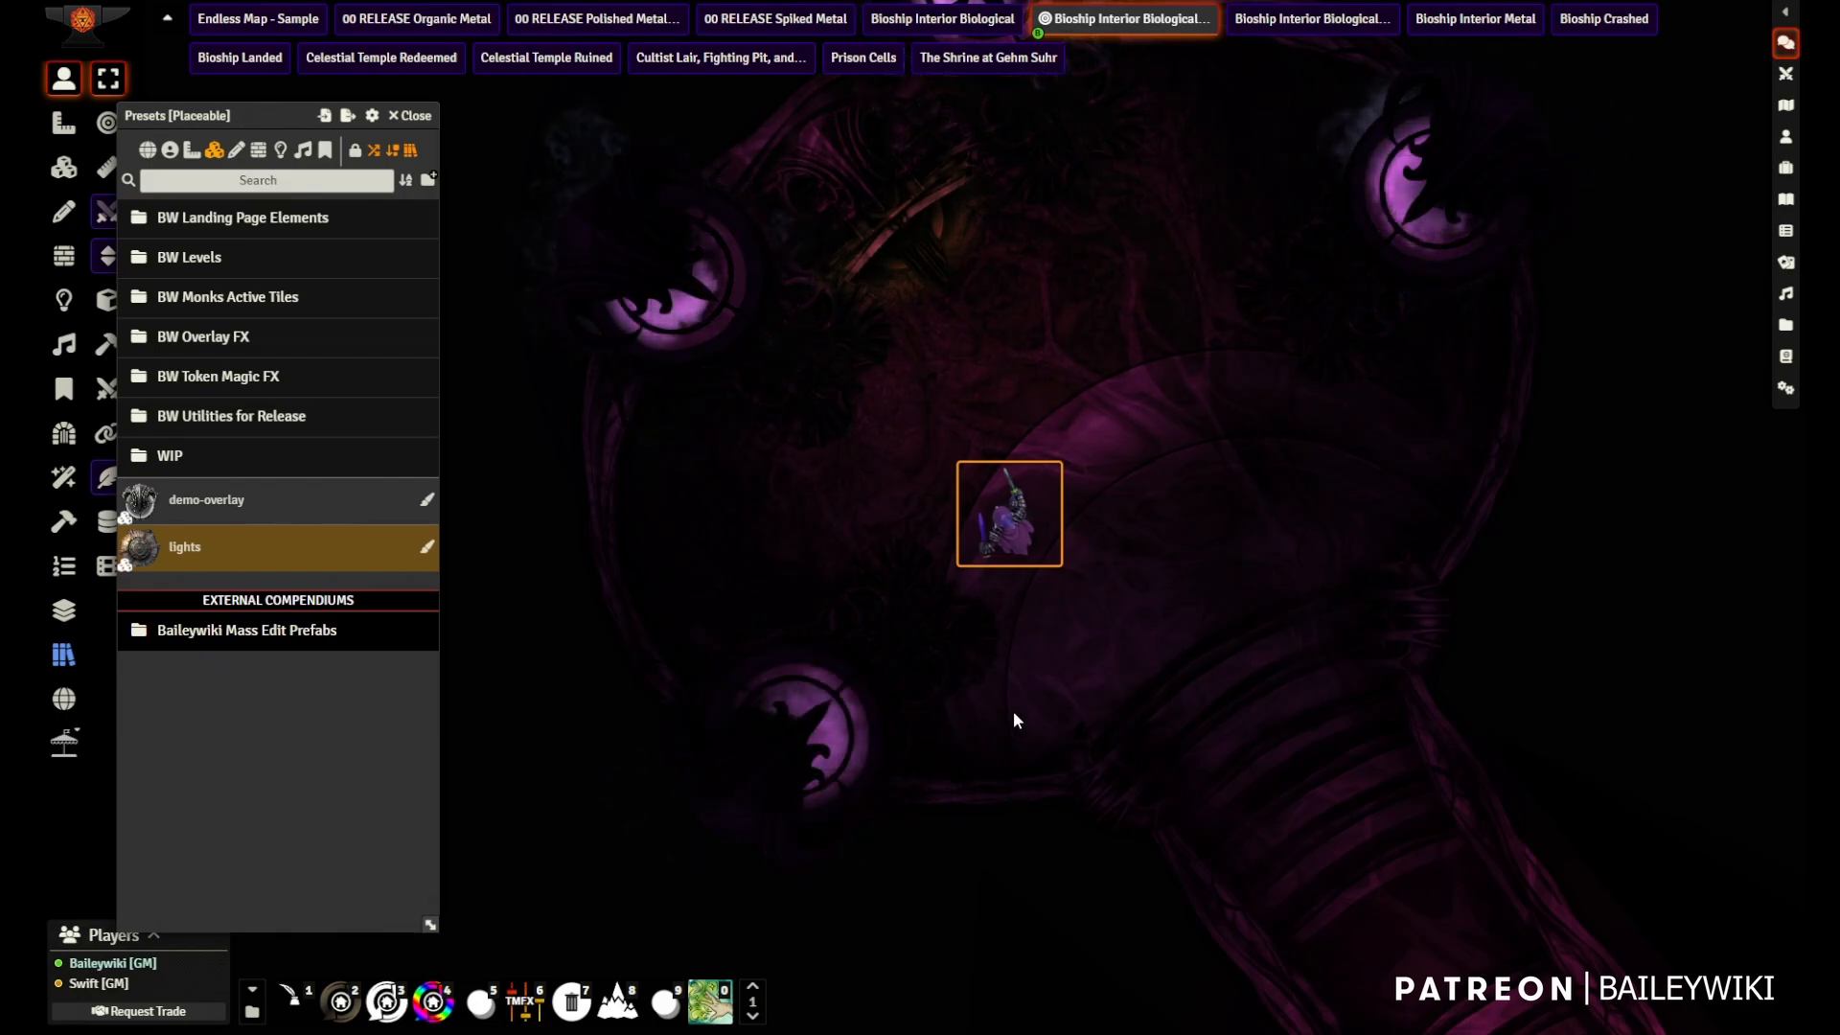
drag(845, 716, 857, 544)
drag(1026, 357, 924, 529)
drag(921, 526, 713, 733)
drag(996, 814, 1164, 503)
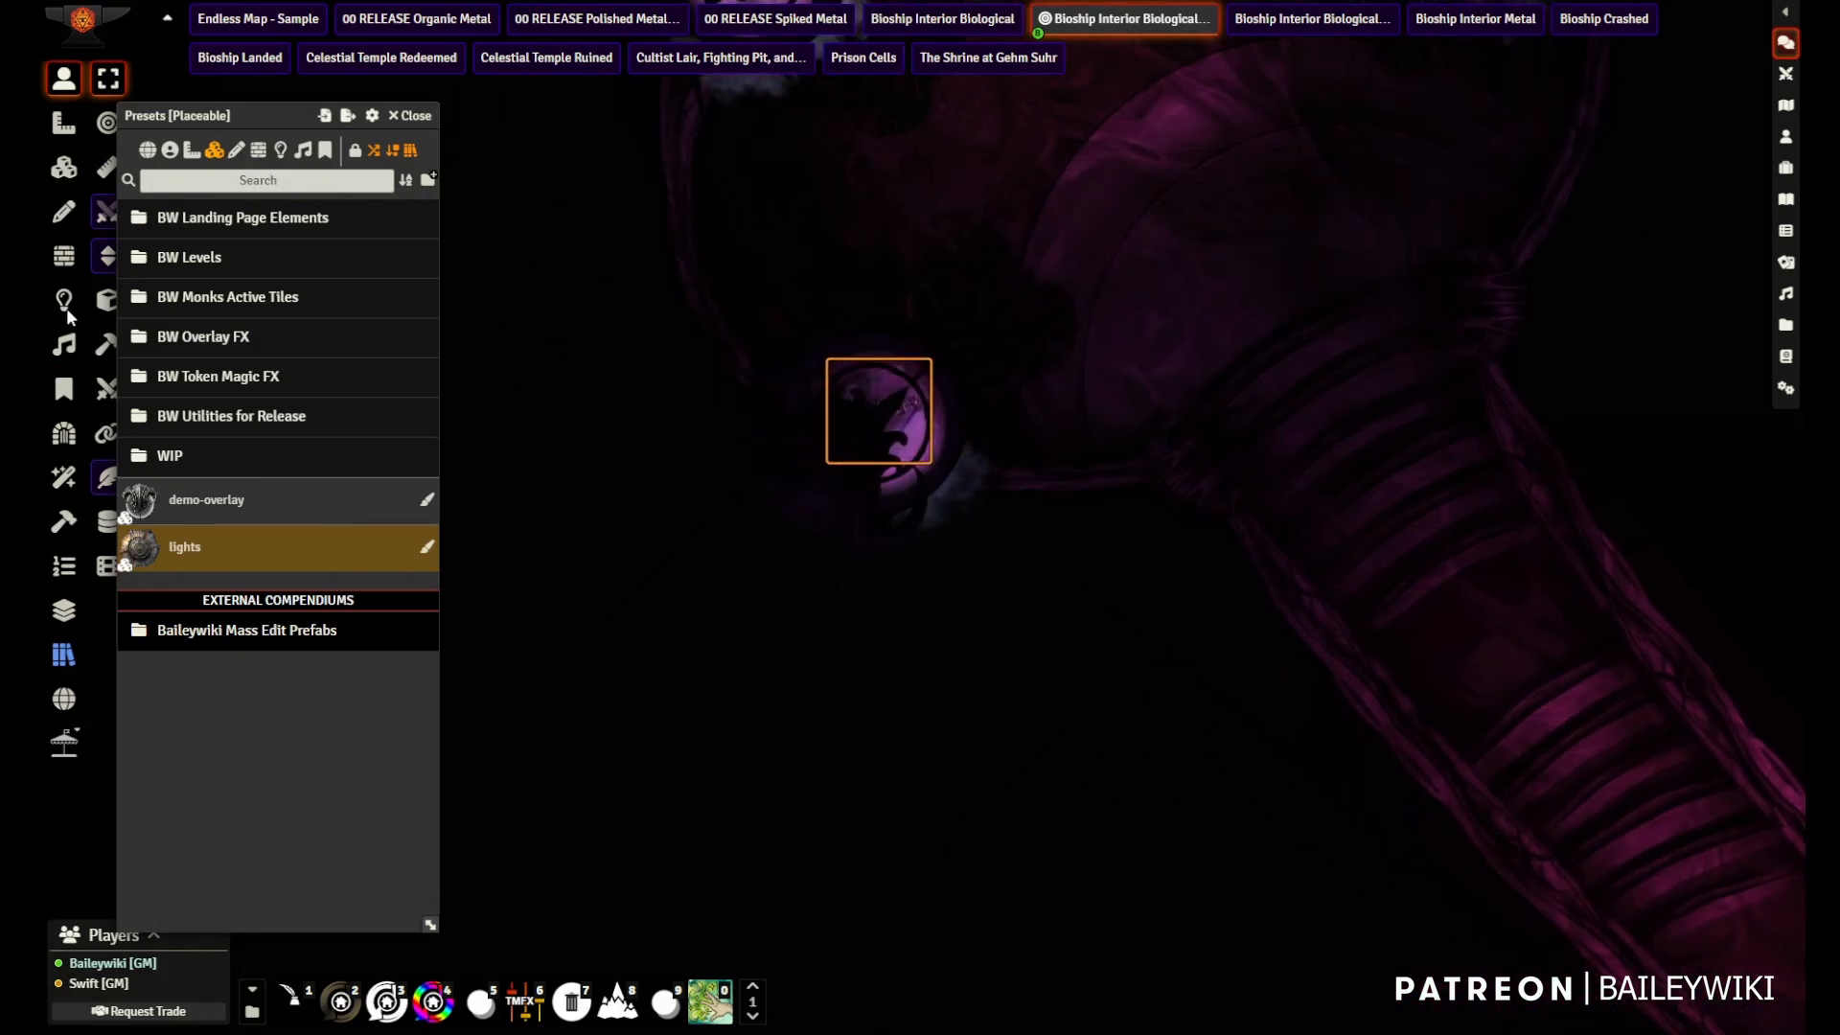
- Switch to tile controls, move the lower lamp's overhead tile aside to expose the token beneath, and put the tile back
click(65, 167)
click(854, 475)
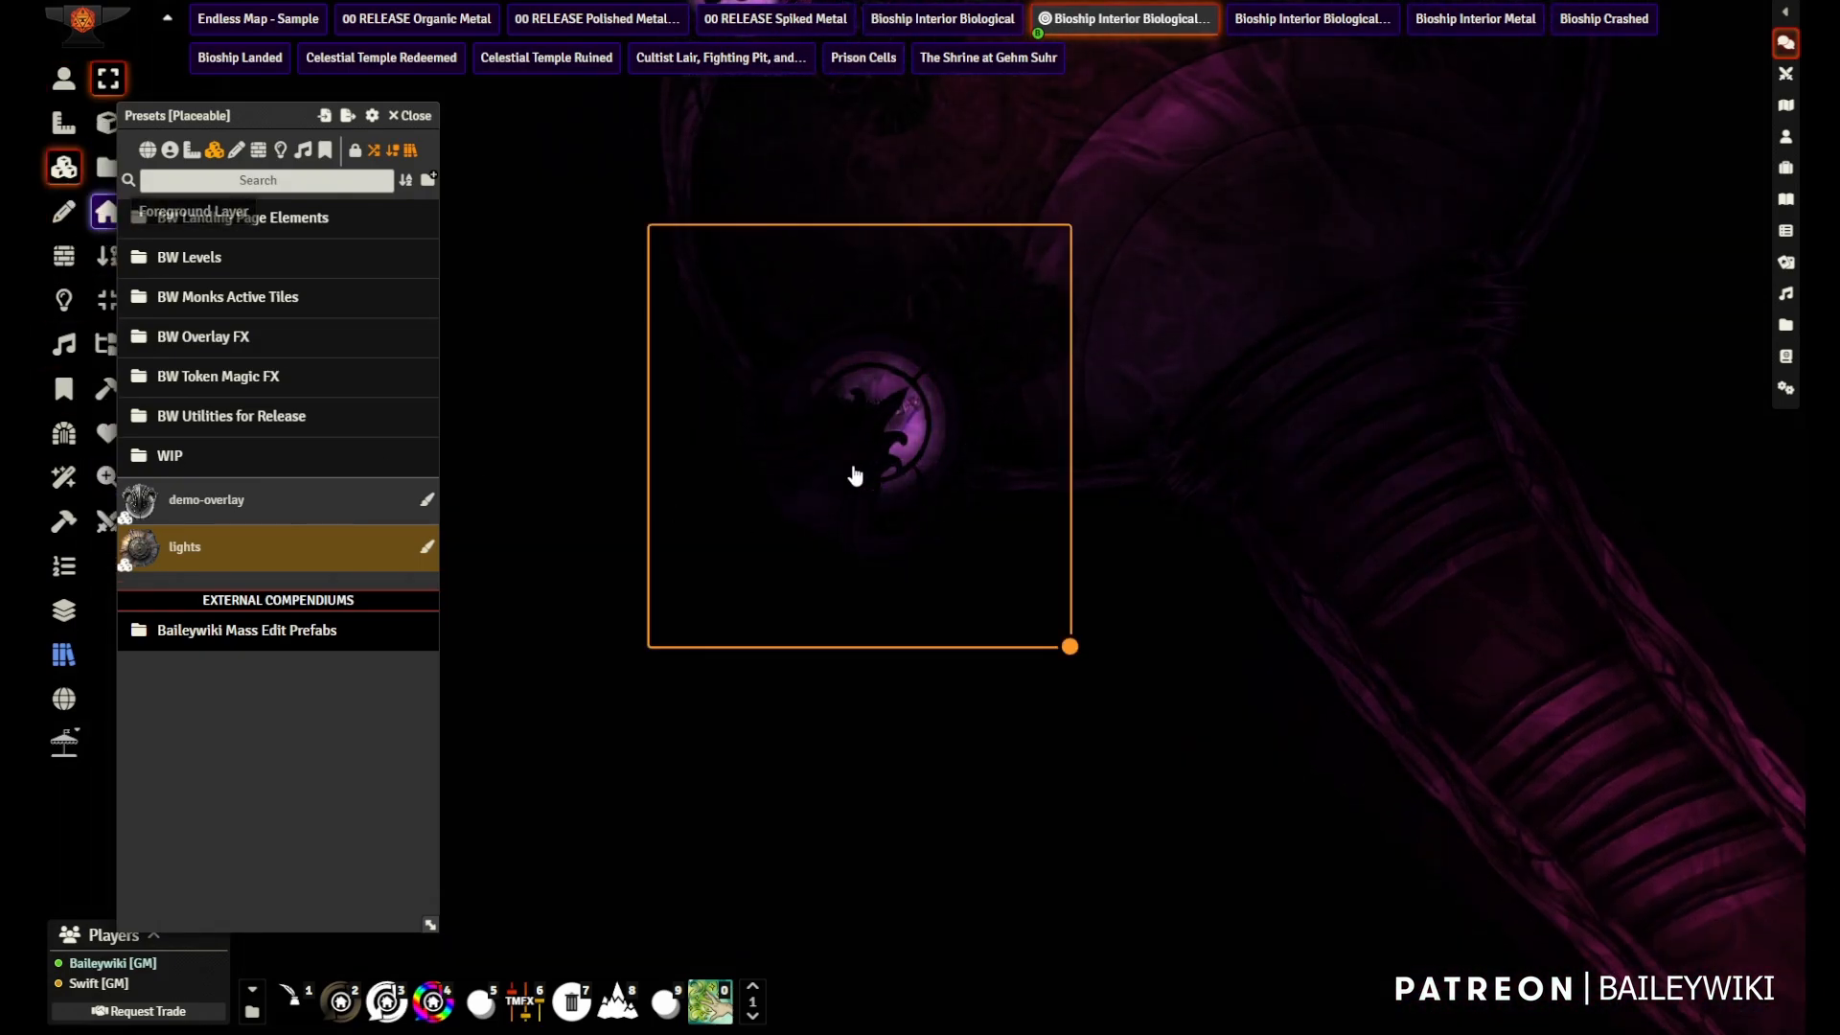
click(613, 805)
scroll(962, 485, up, 9)
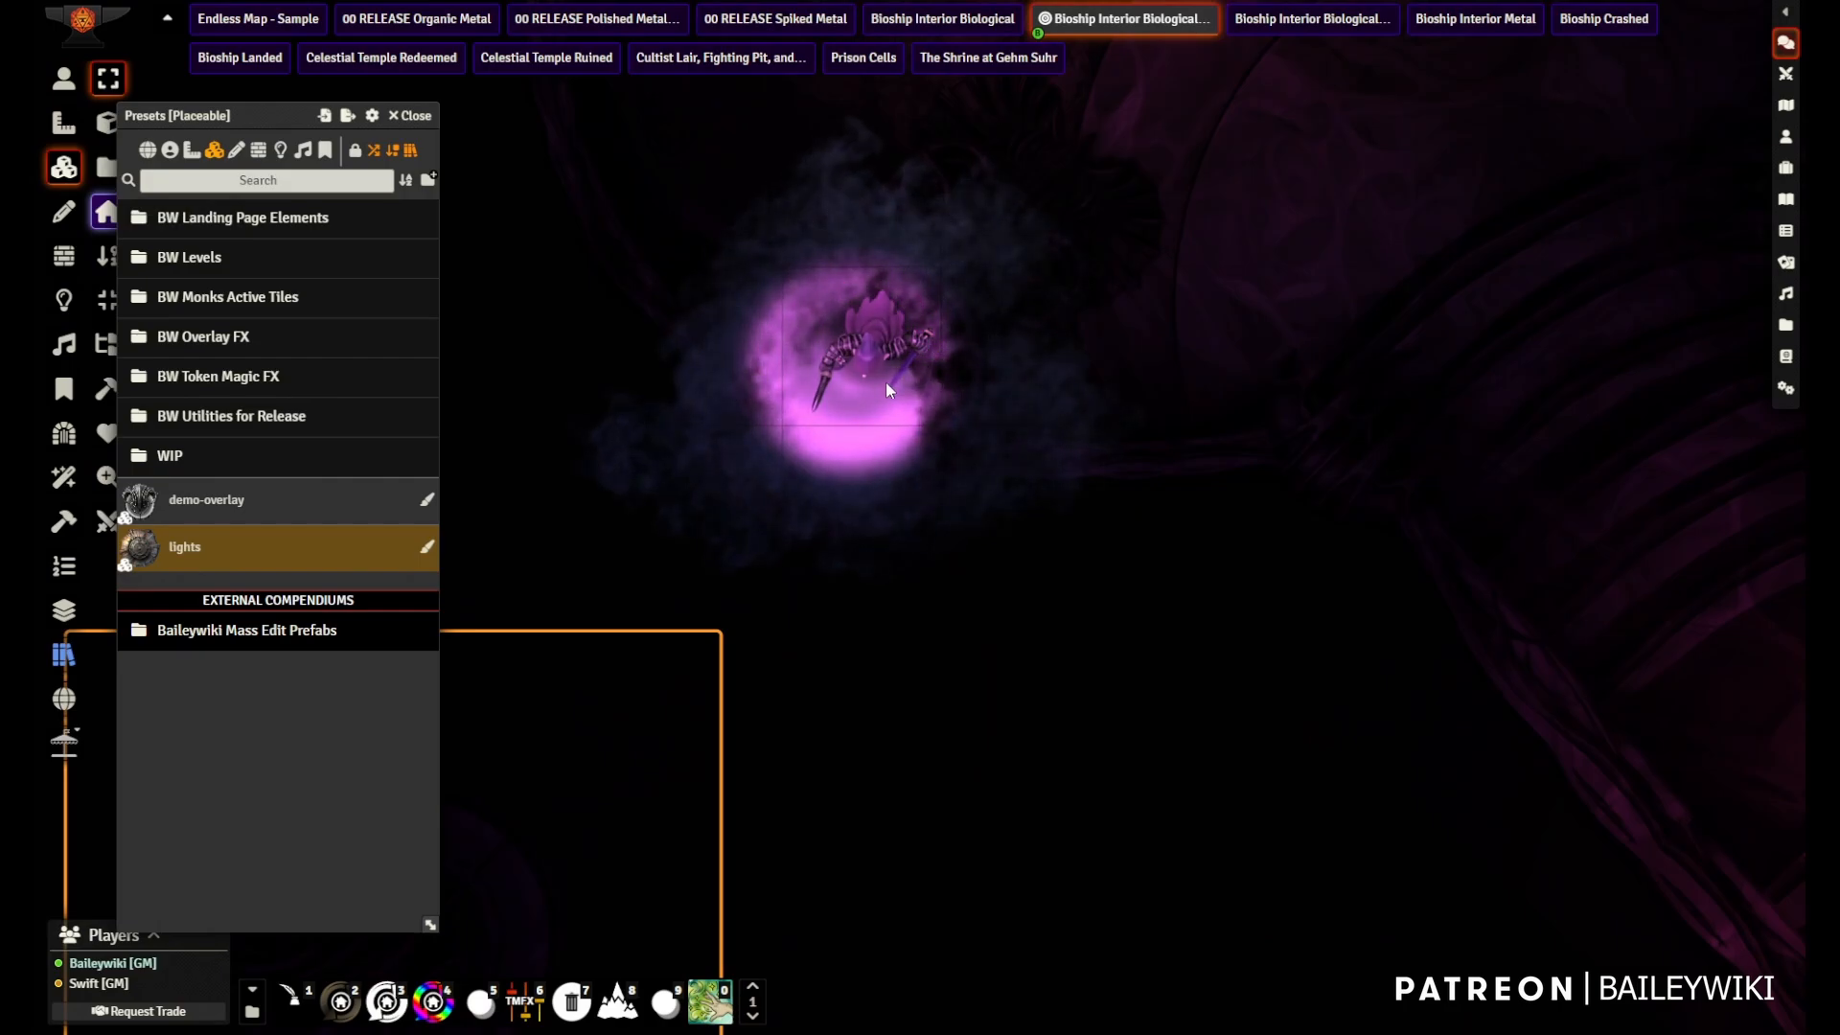
click(925, 720)
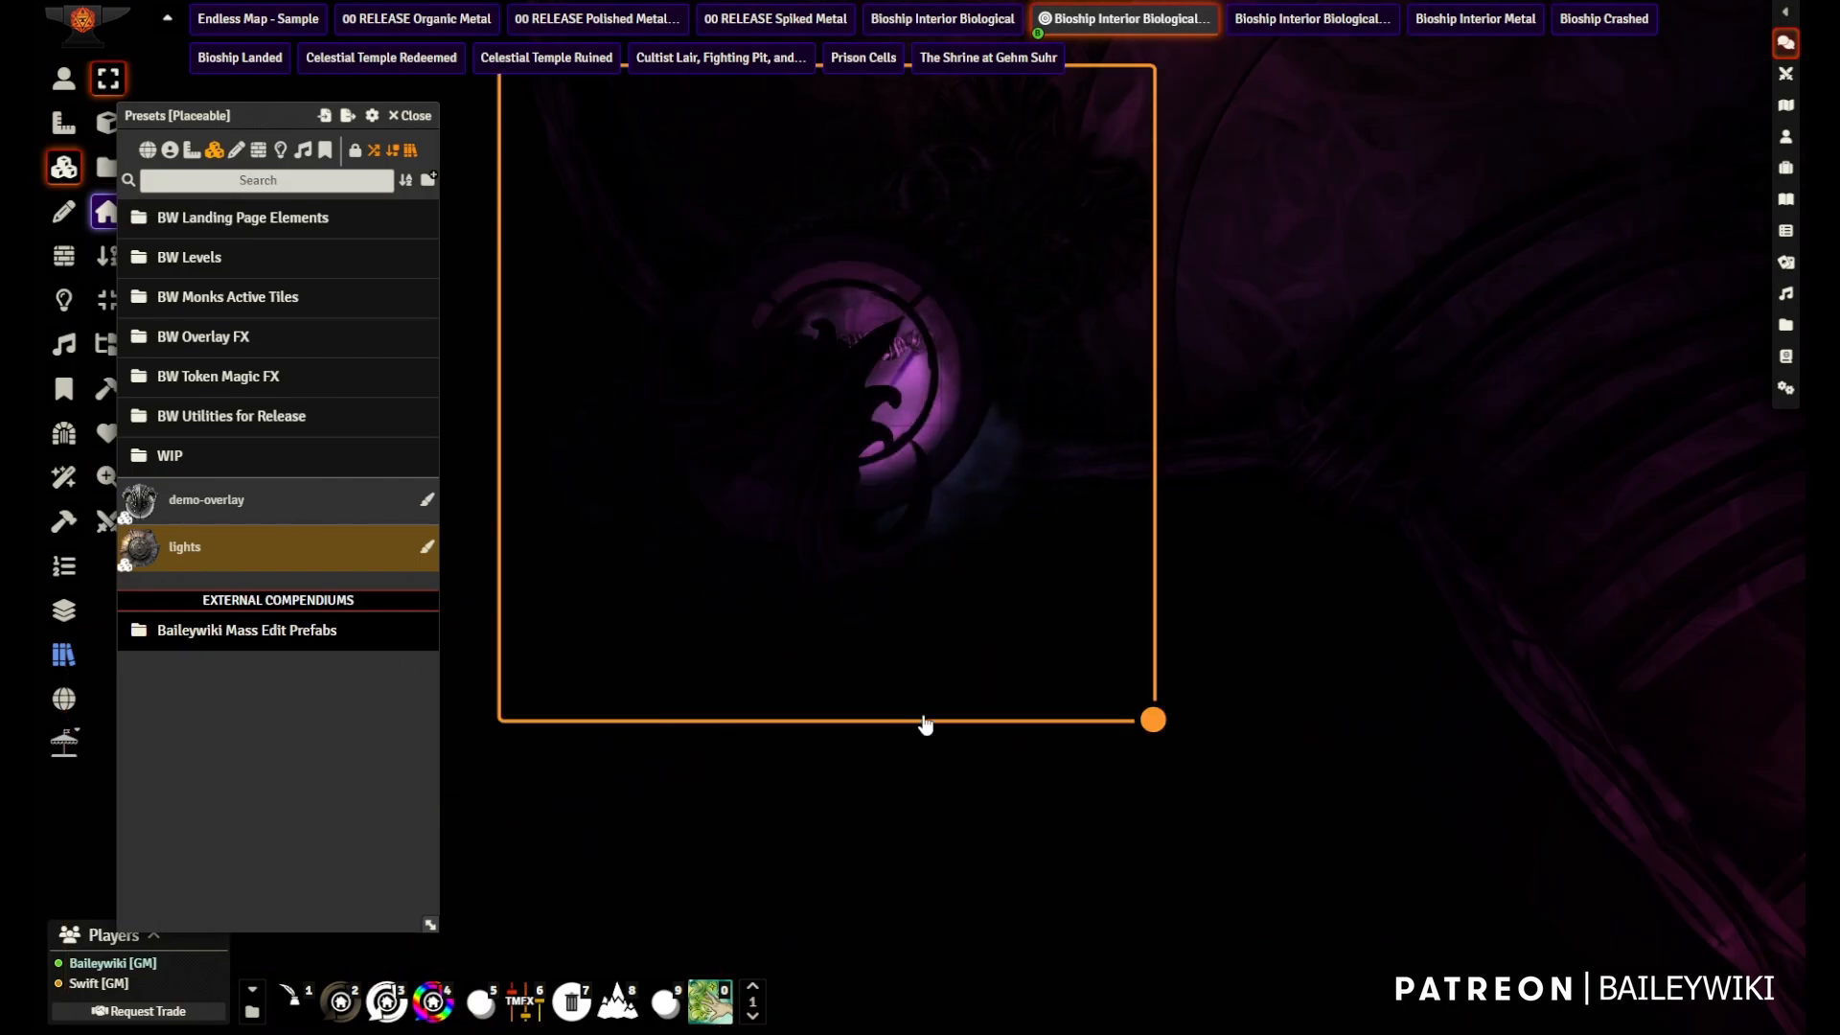
- Switch to token controls and move the token out from under the lower lamp's tile onto the chamber floor
click(63, 78)
key(Tab)
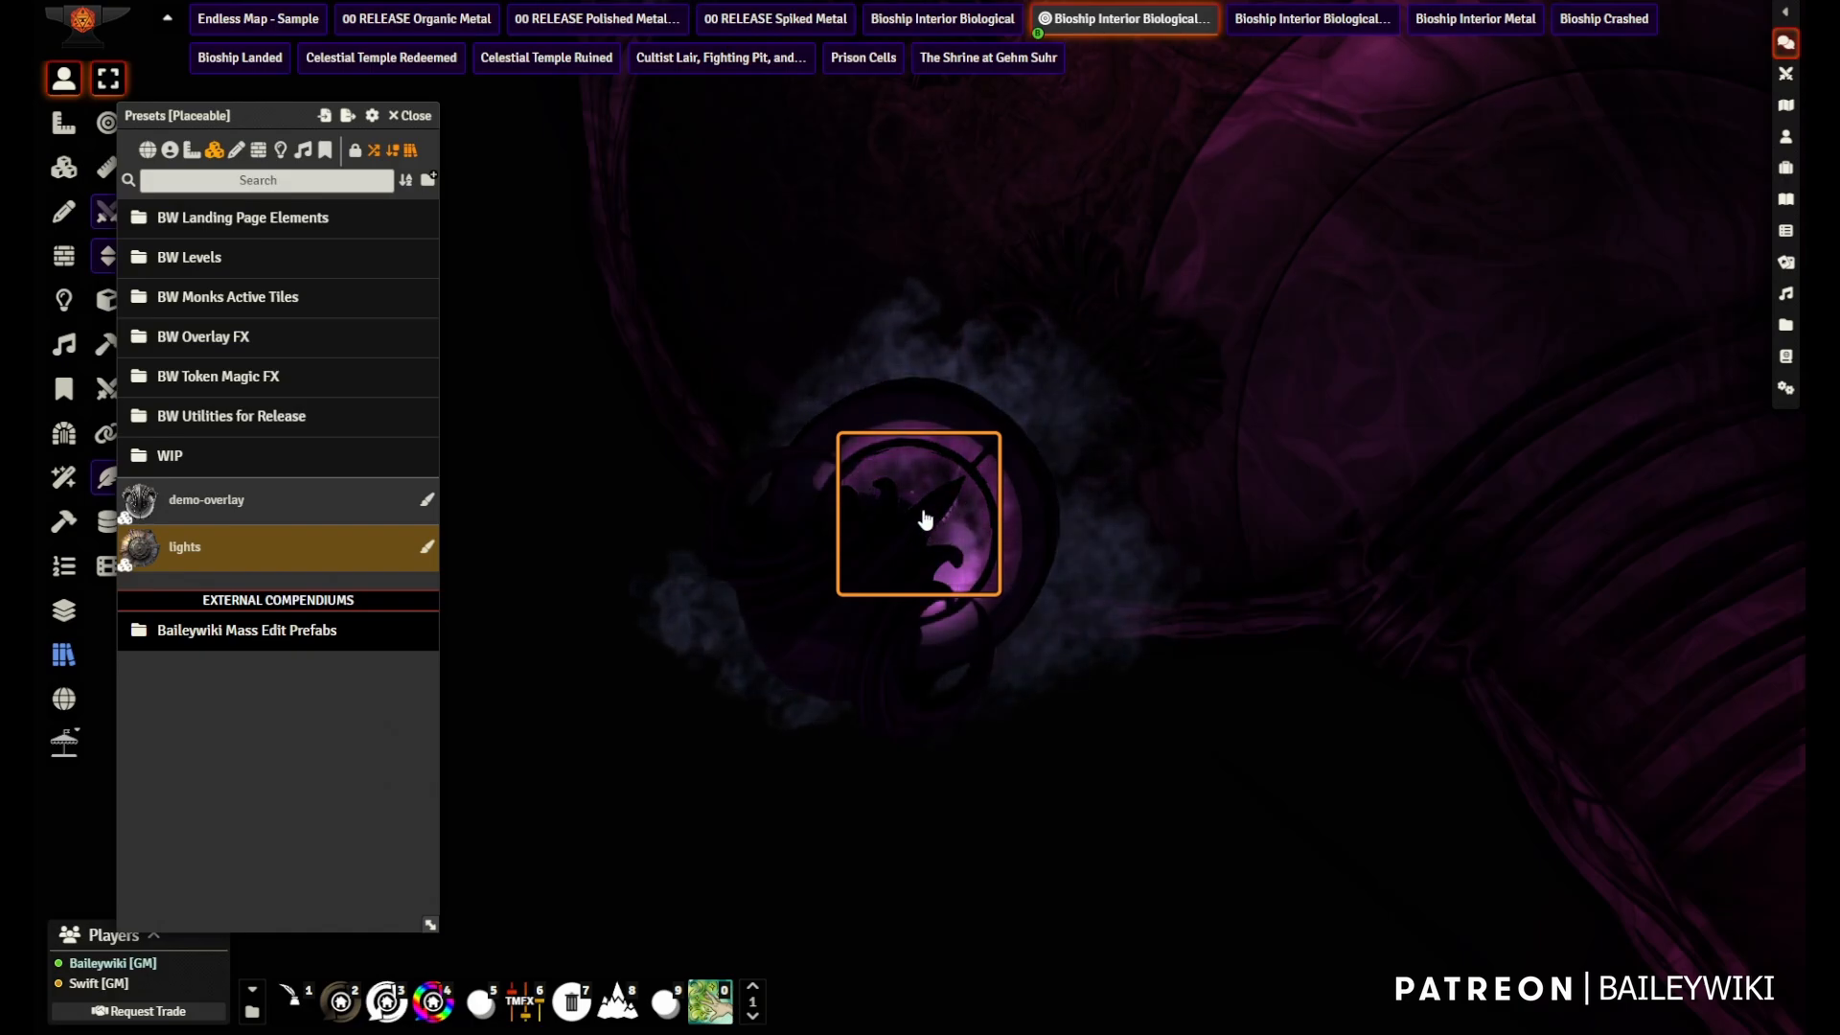
key(Tab)
scroll(1162, 559, down, 4)
drag(1112, 618, 1084, 517)
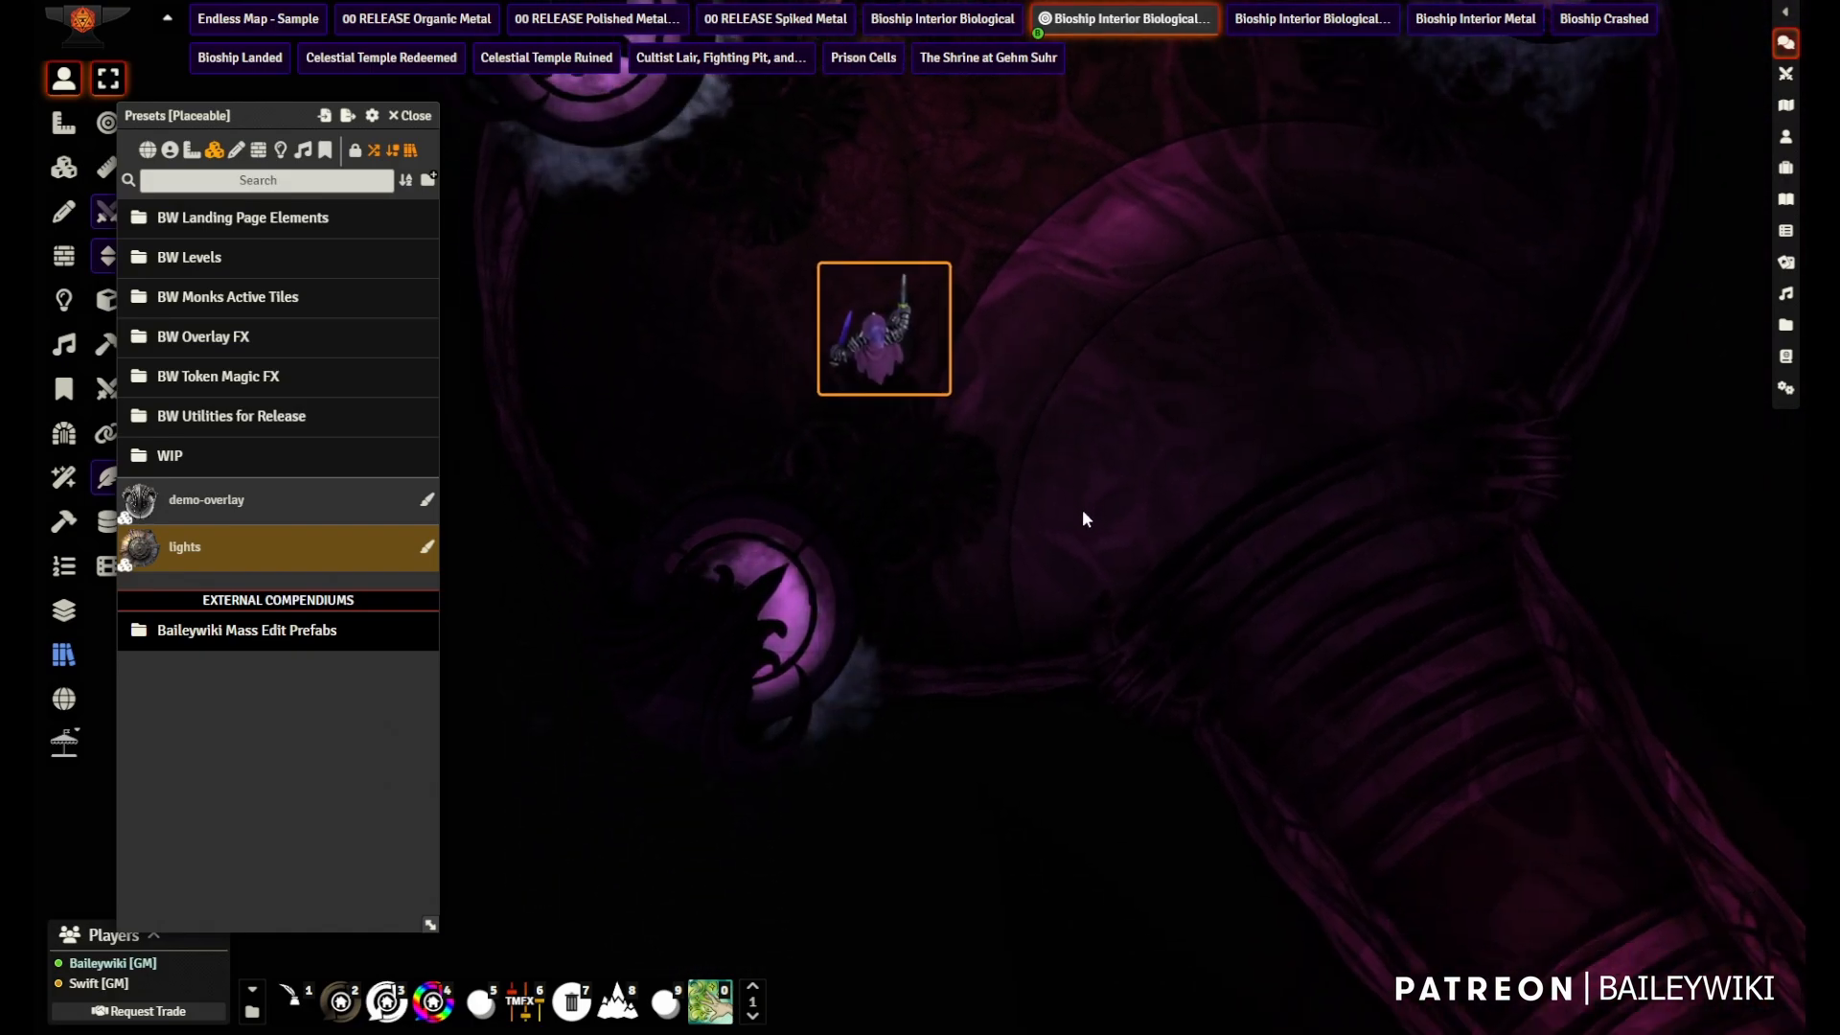
- Switch to tile controls and examine the trigger setup and actions of the lower lamp's overhead tile
click(64, 167)
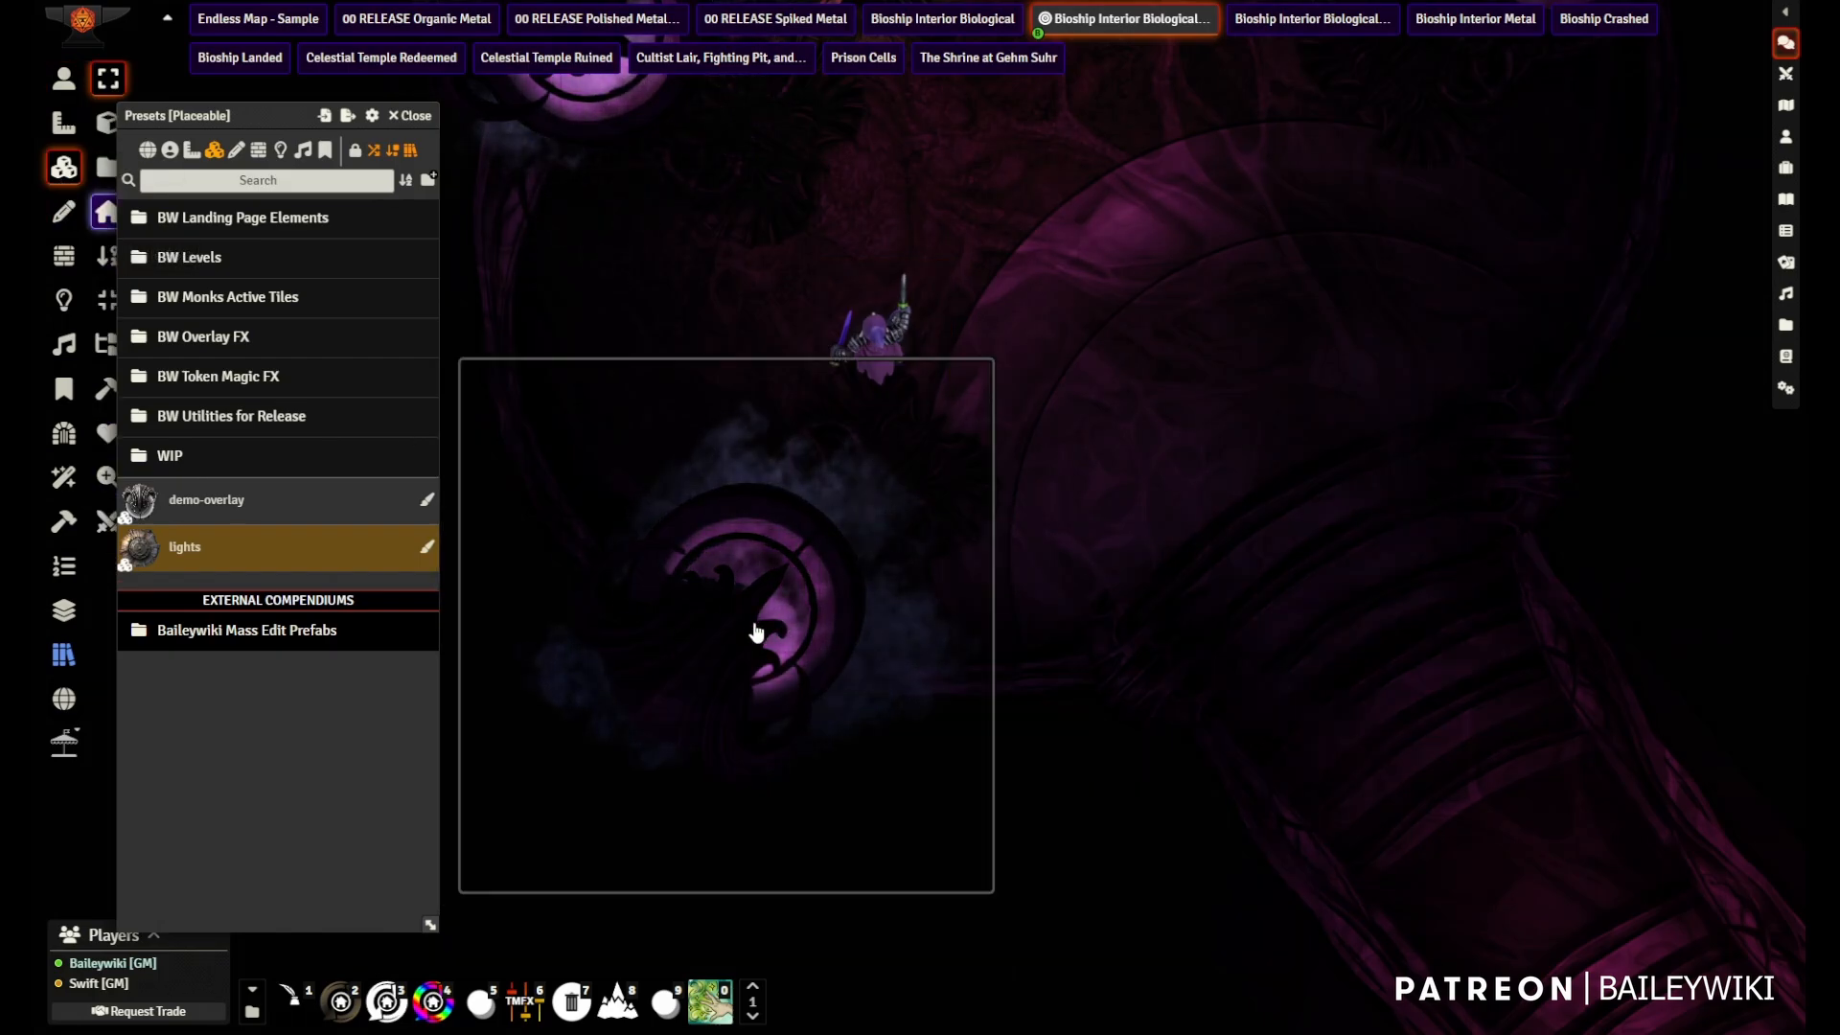
double_click(756, 633)
click(1021, 355)
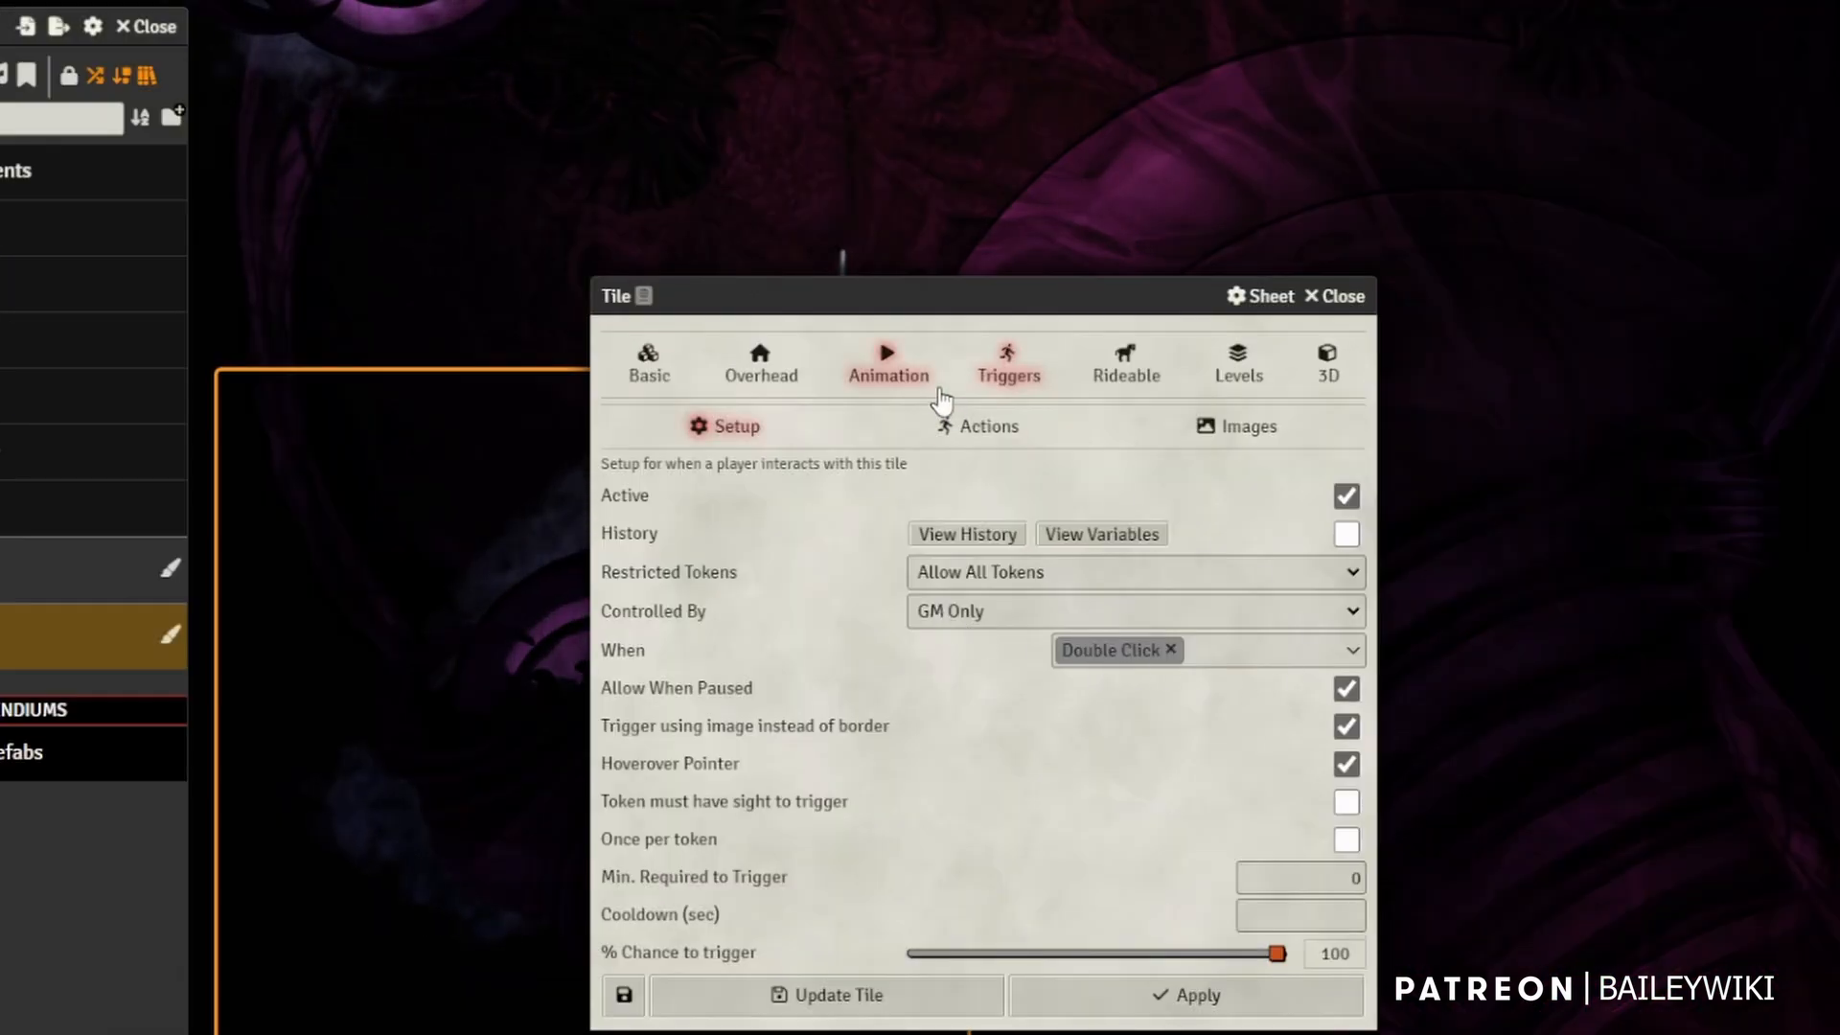
click(990, 428)
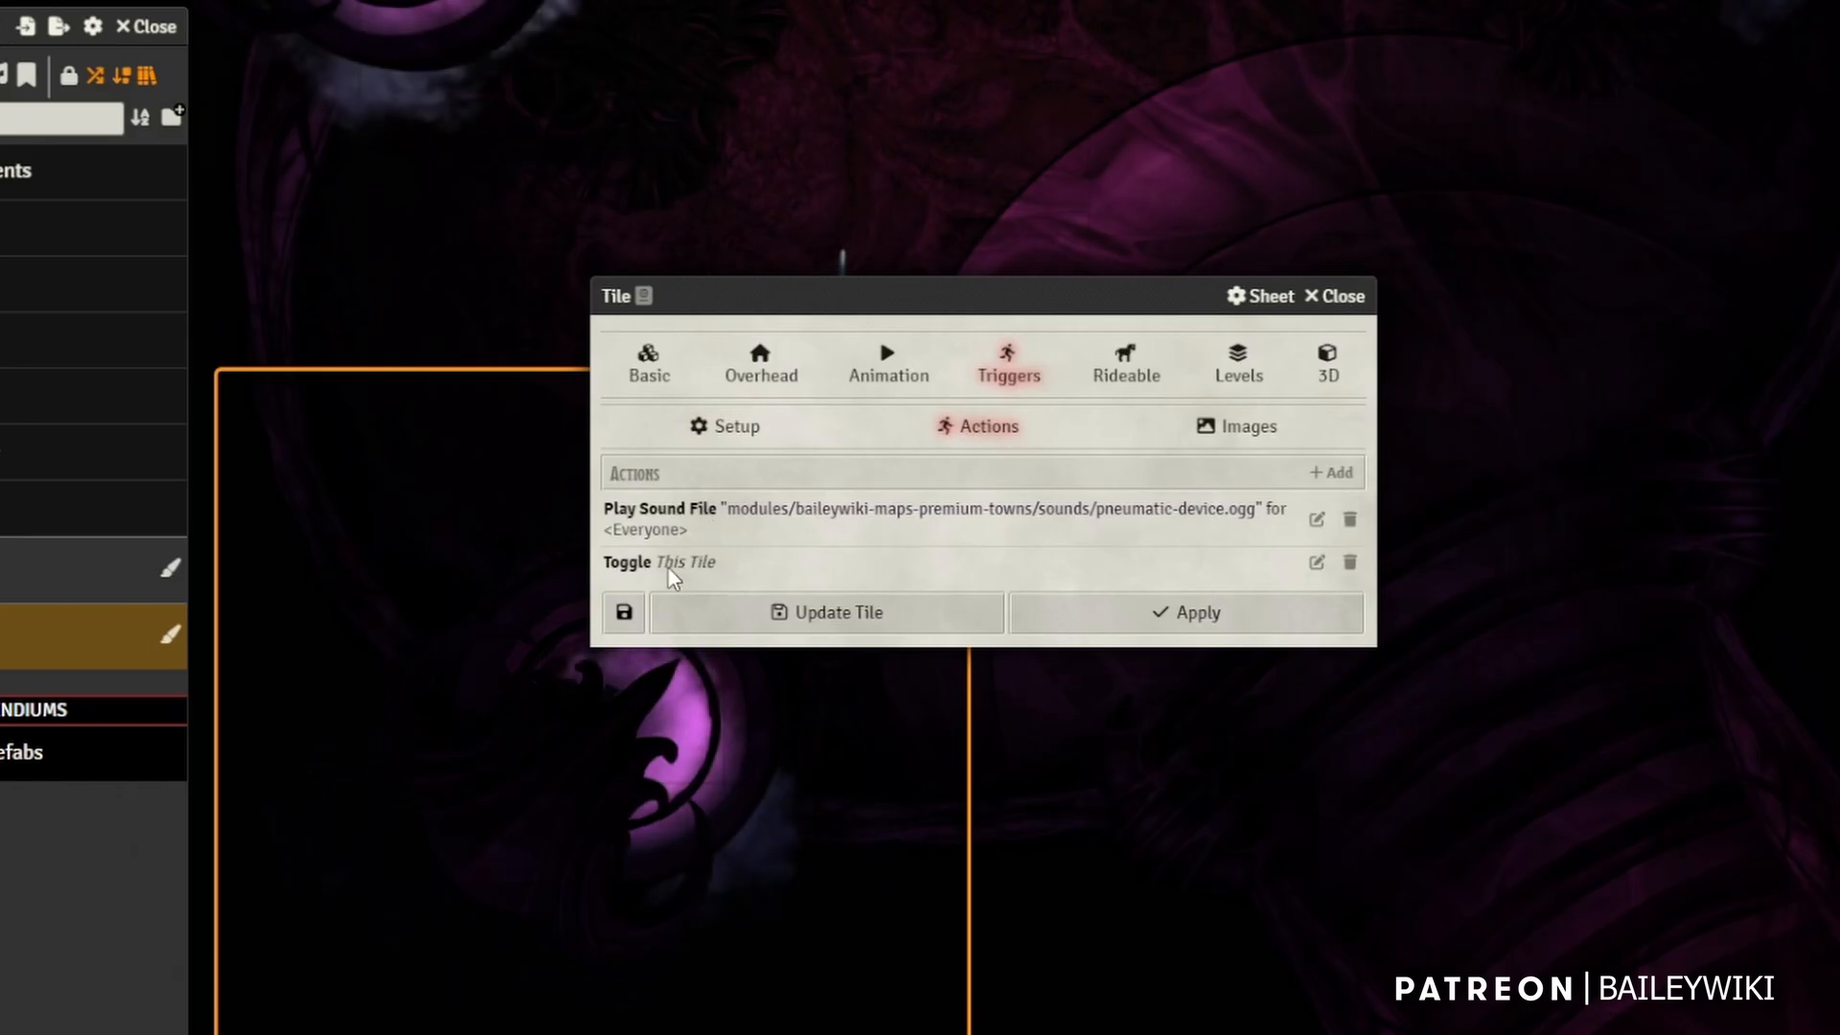
click(1336, 296)
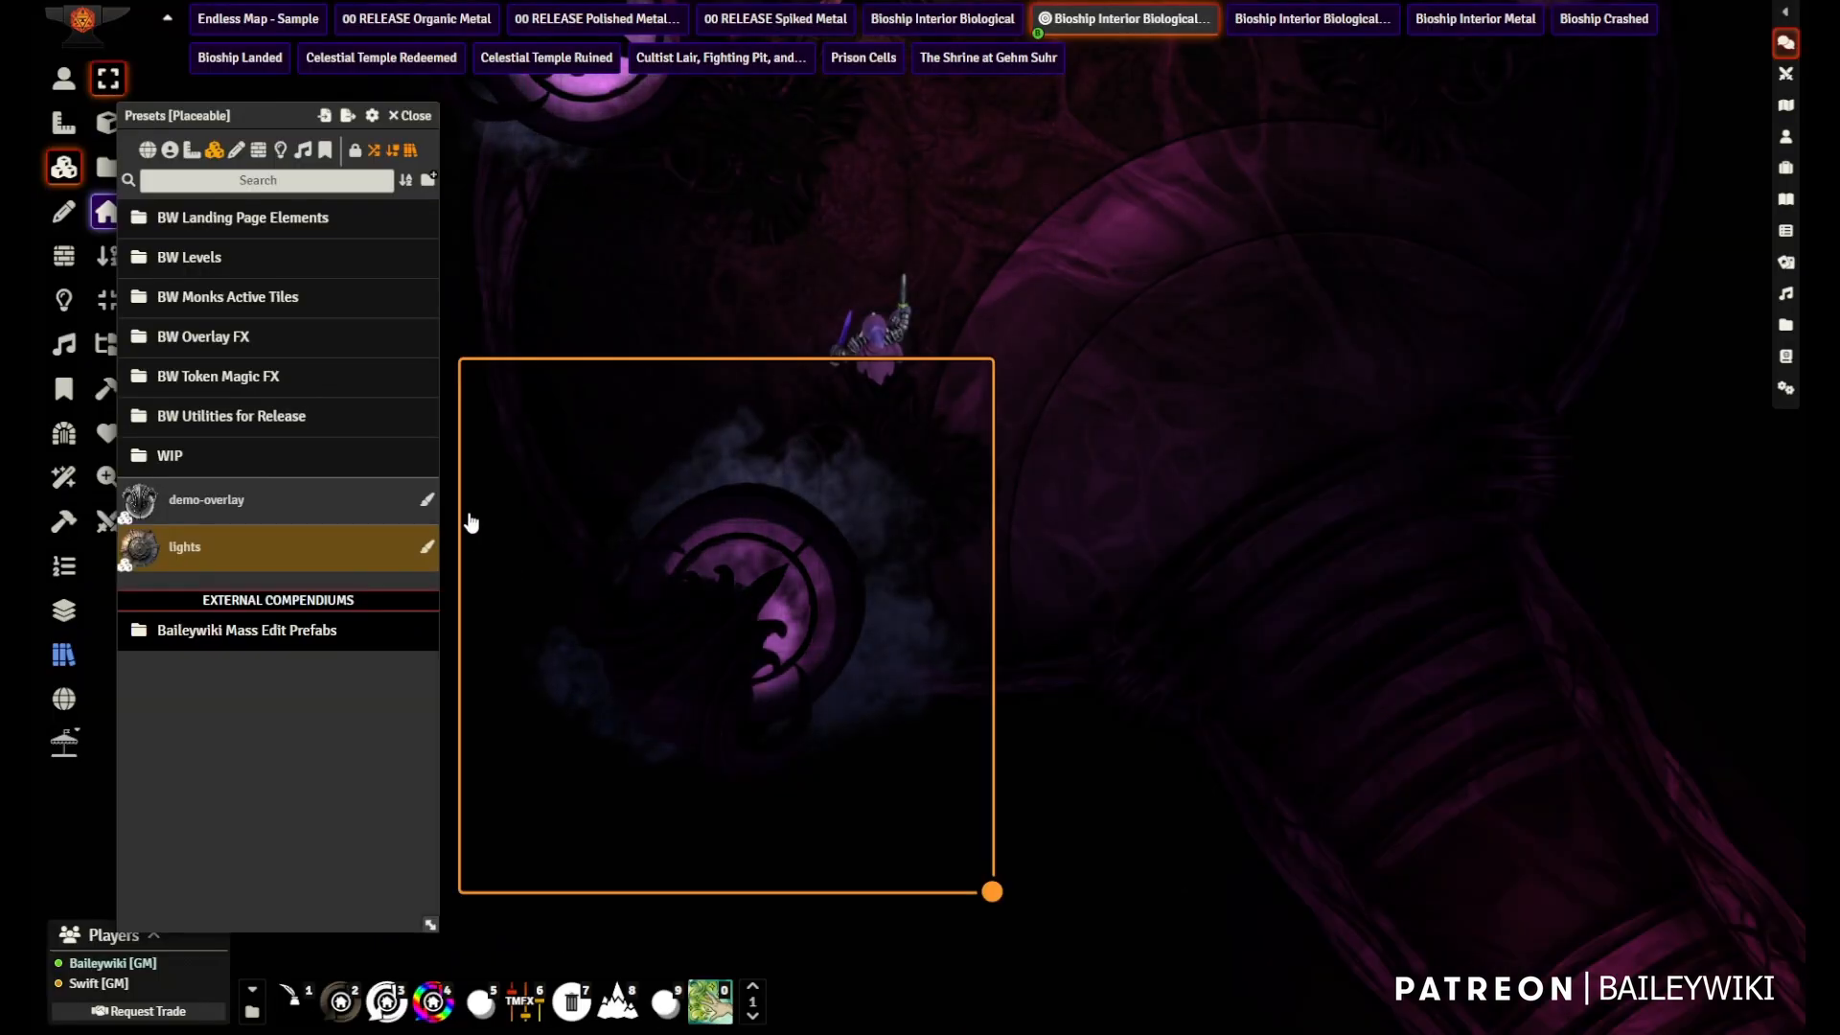
double_click(741, 629)
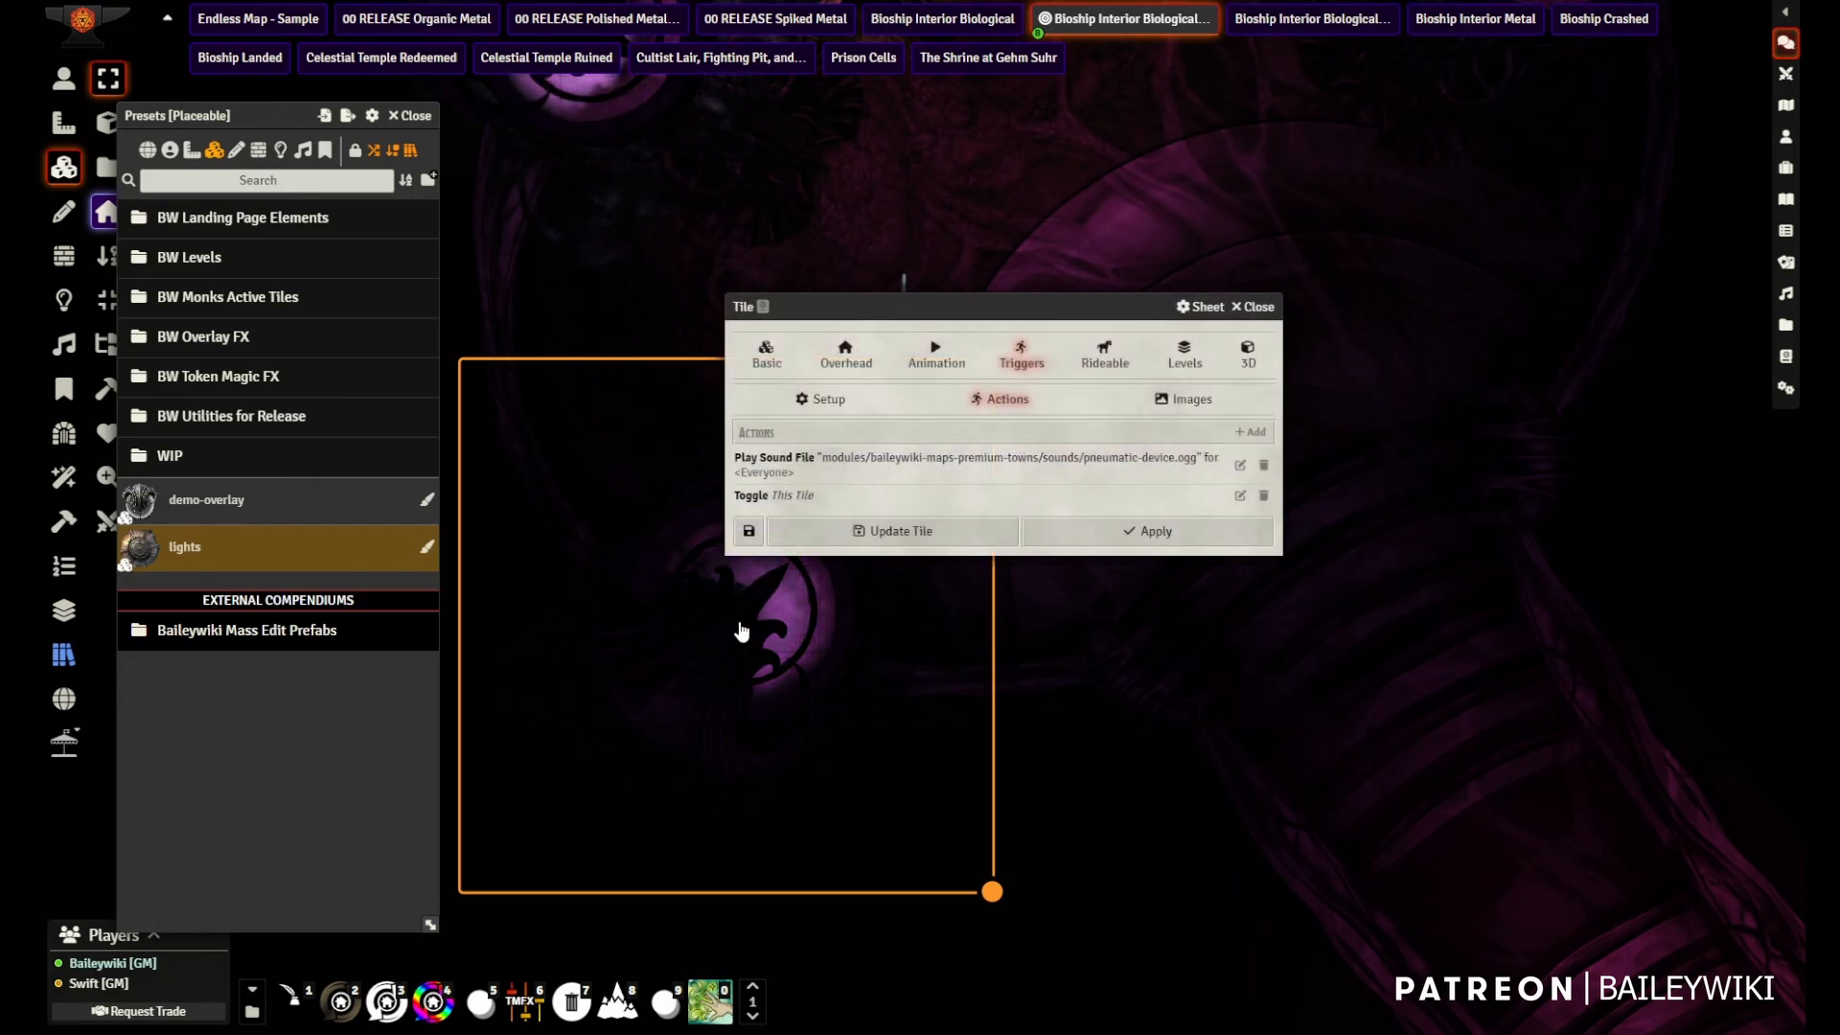
click(1255, 306)
- Start a Mass Edit of the lower lamp's overhead tile and mark all its overhead fields for inclusion
key(shift+e)
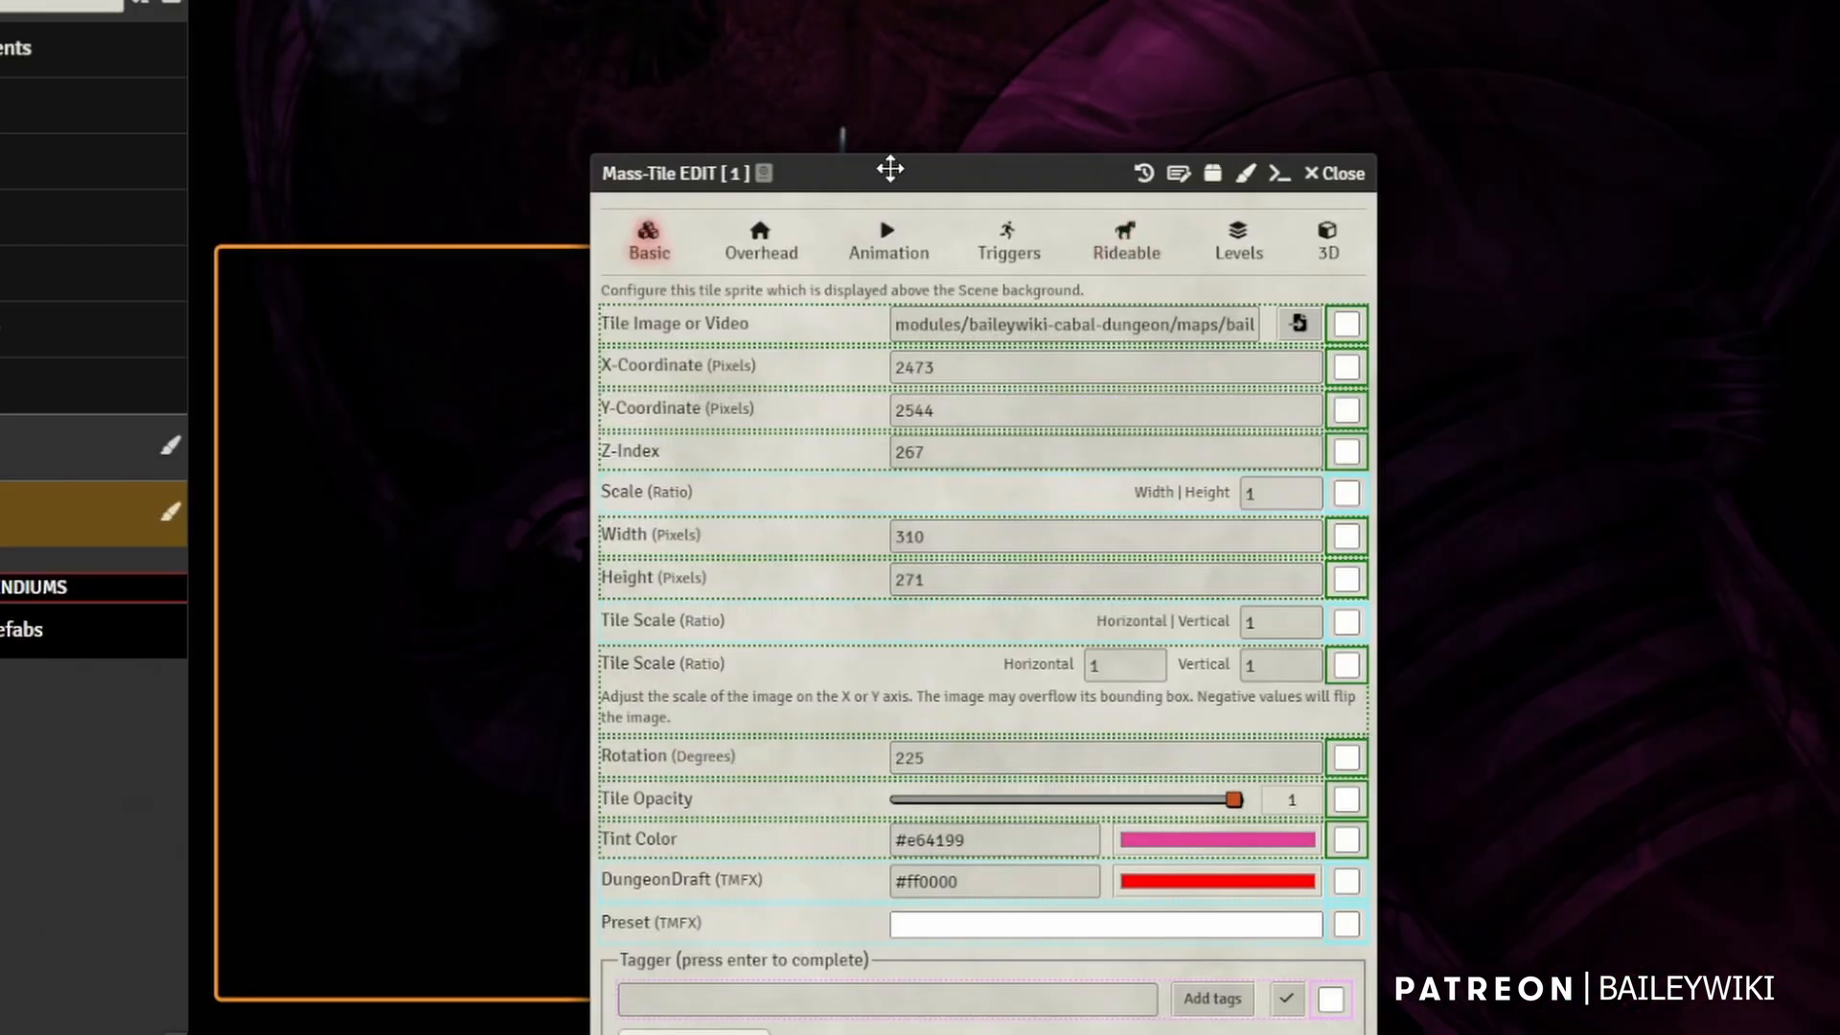
drag(936, 300, 1146, 226)
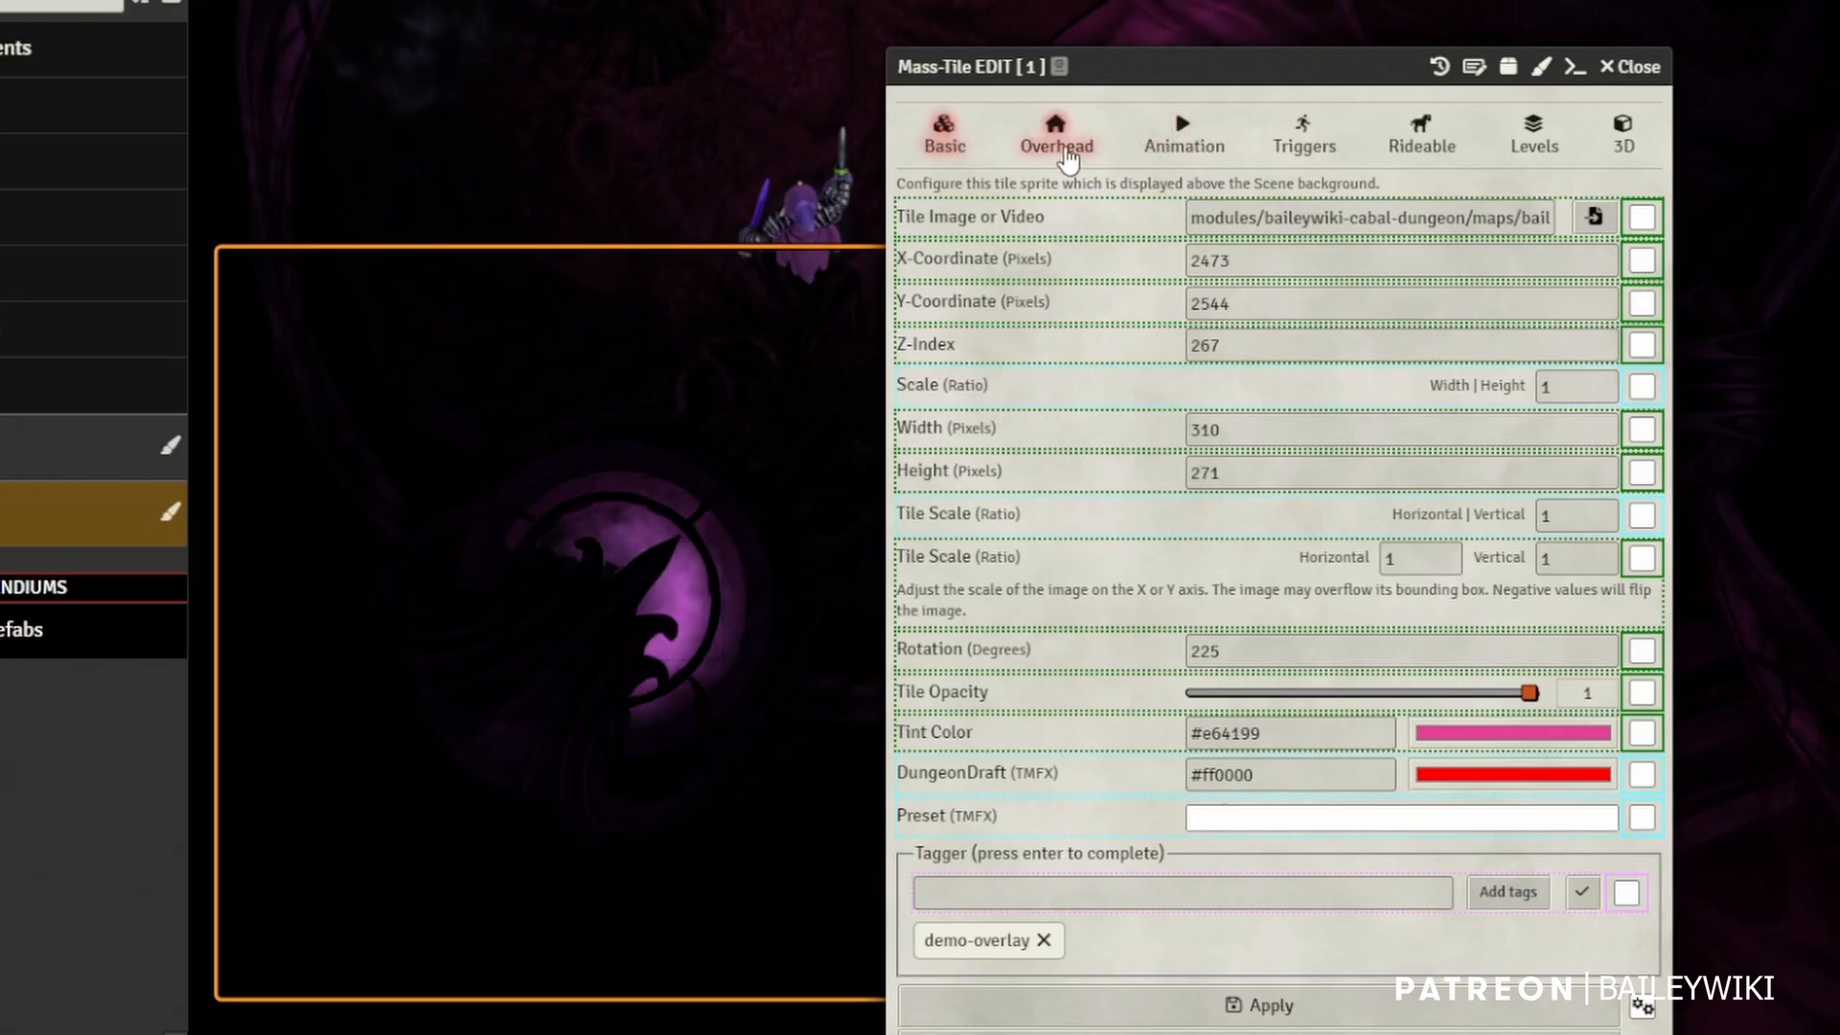
click(1055, 139)
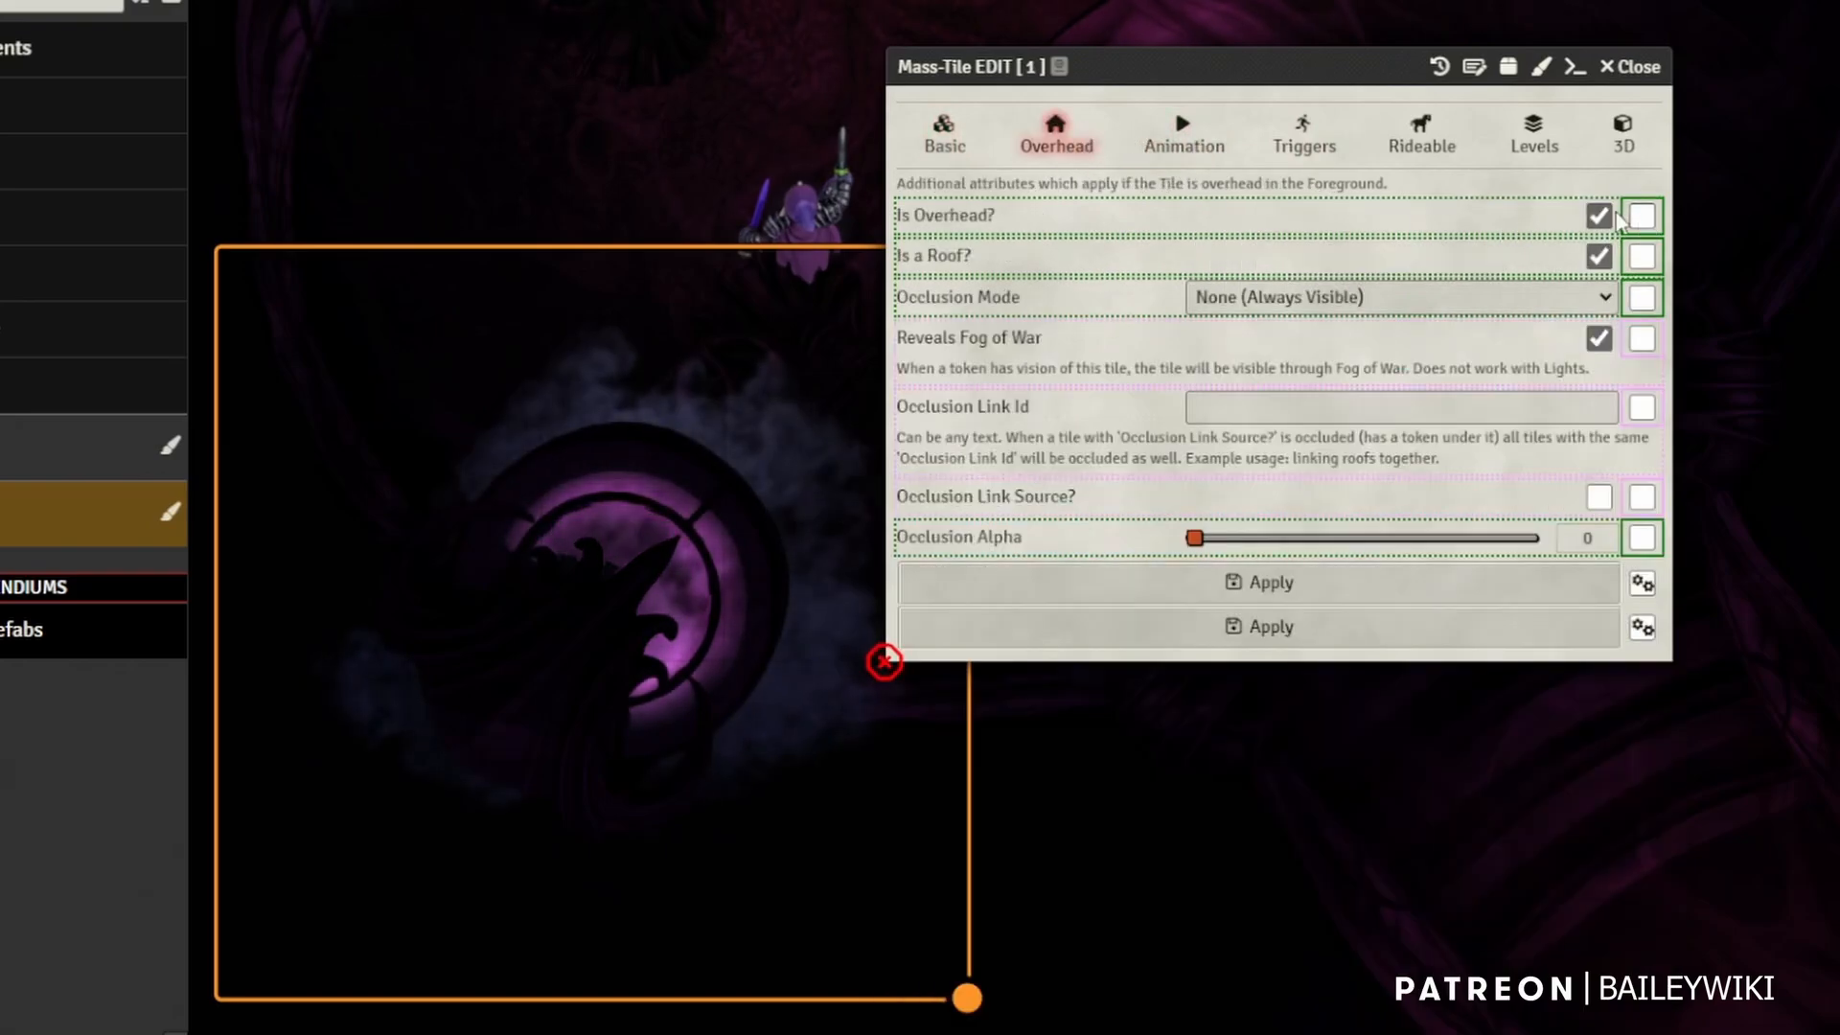
click(1075, 135)
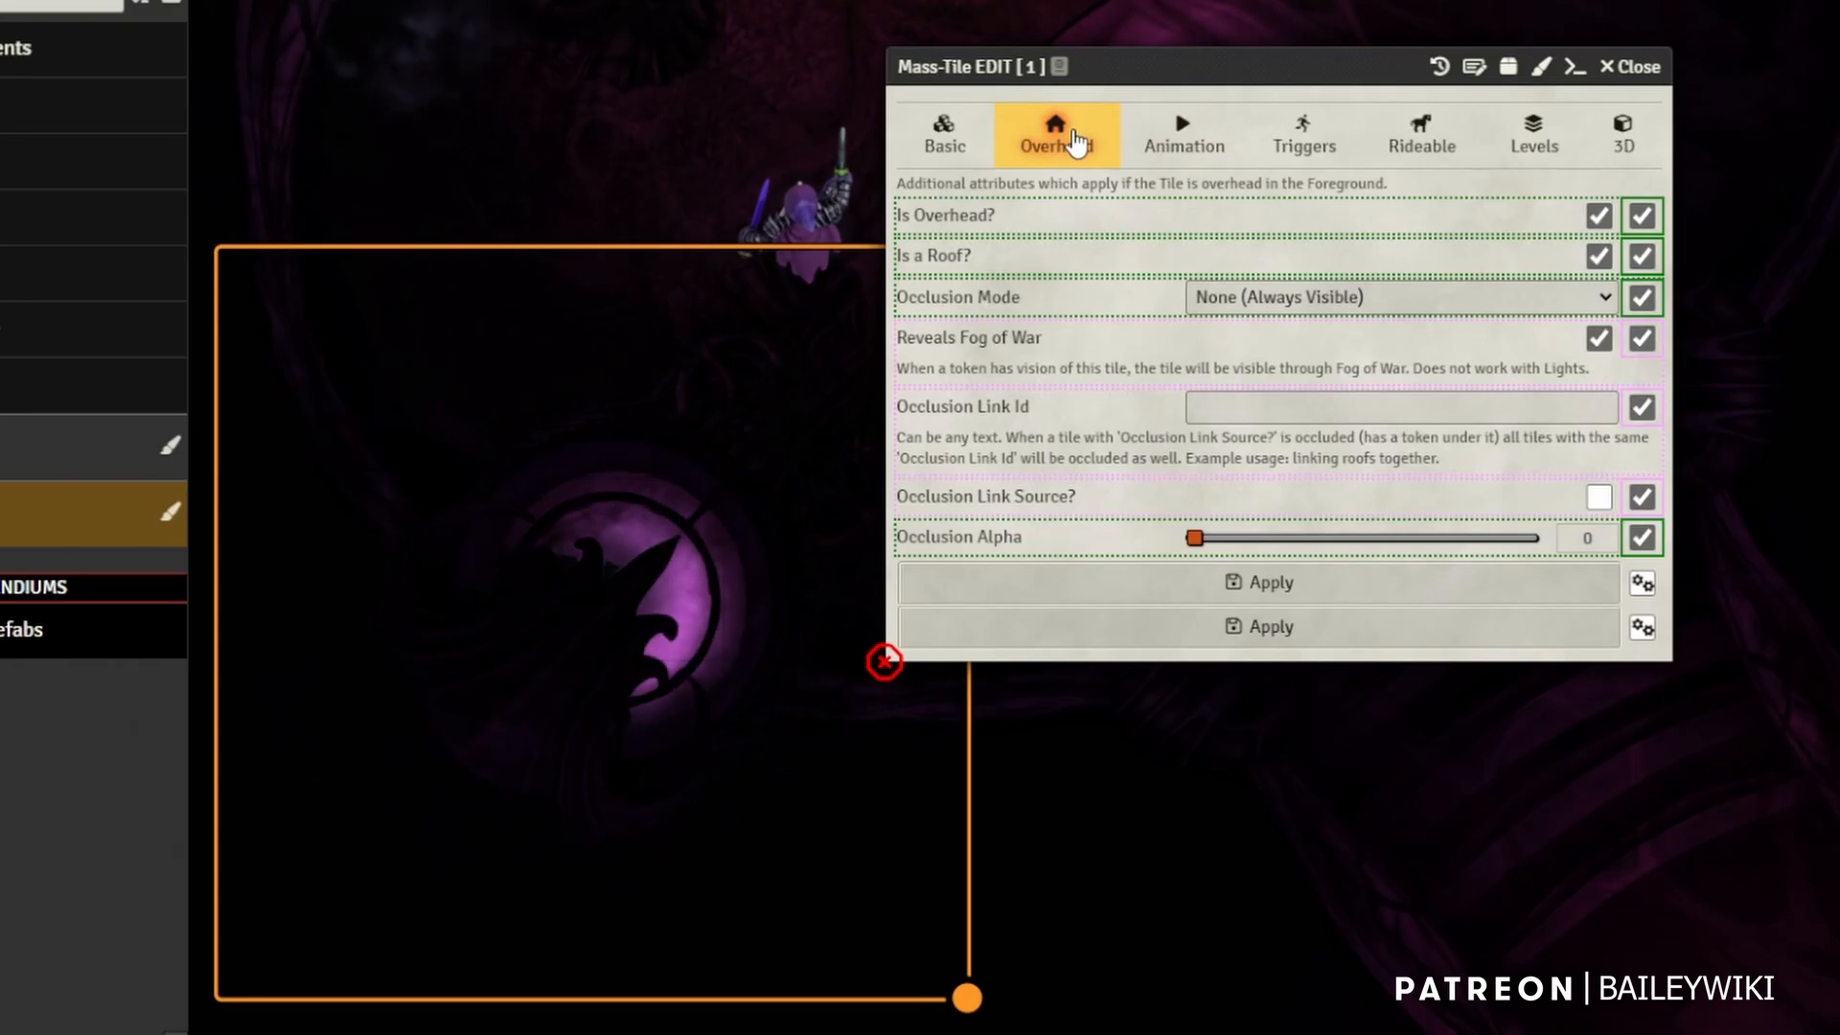
- Mark all of the tile's trigger fields for inclusion, covering setup, actions and images, with the History field included
click(1293, 158)
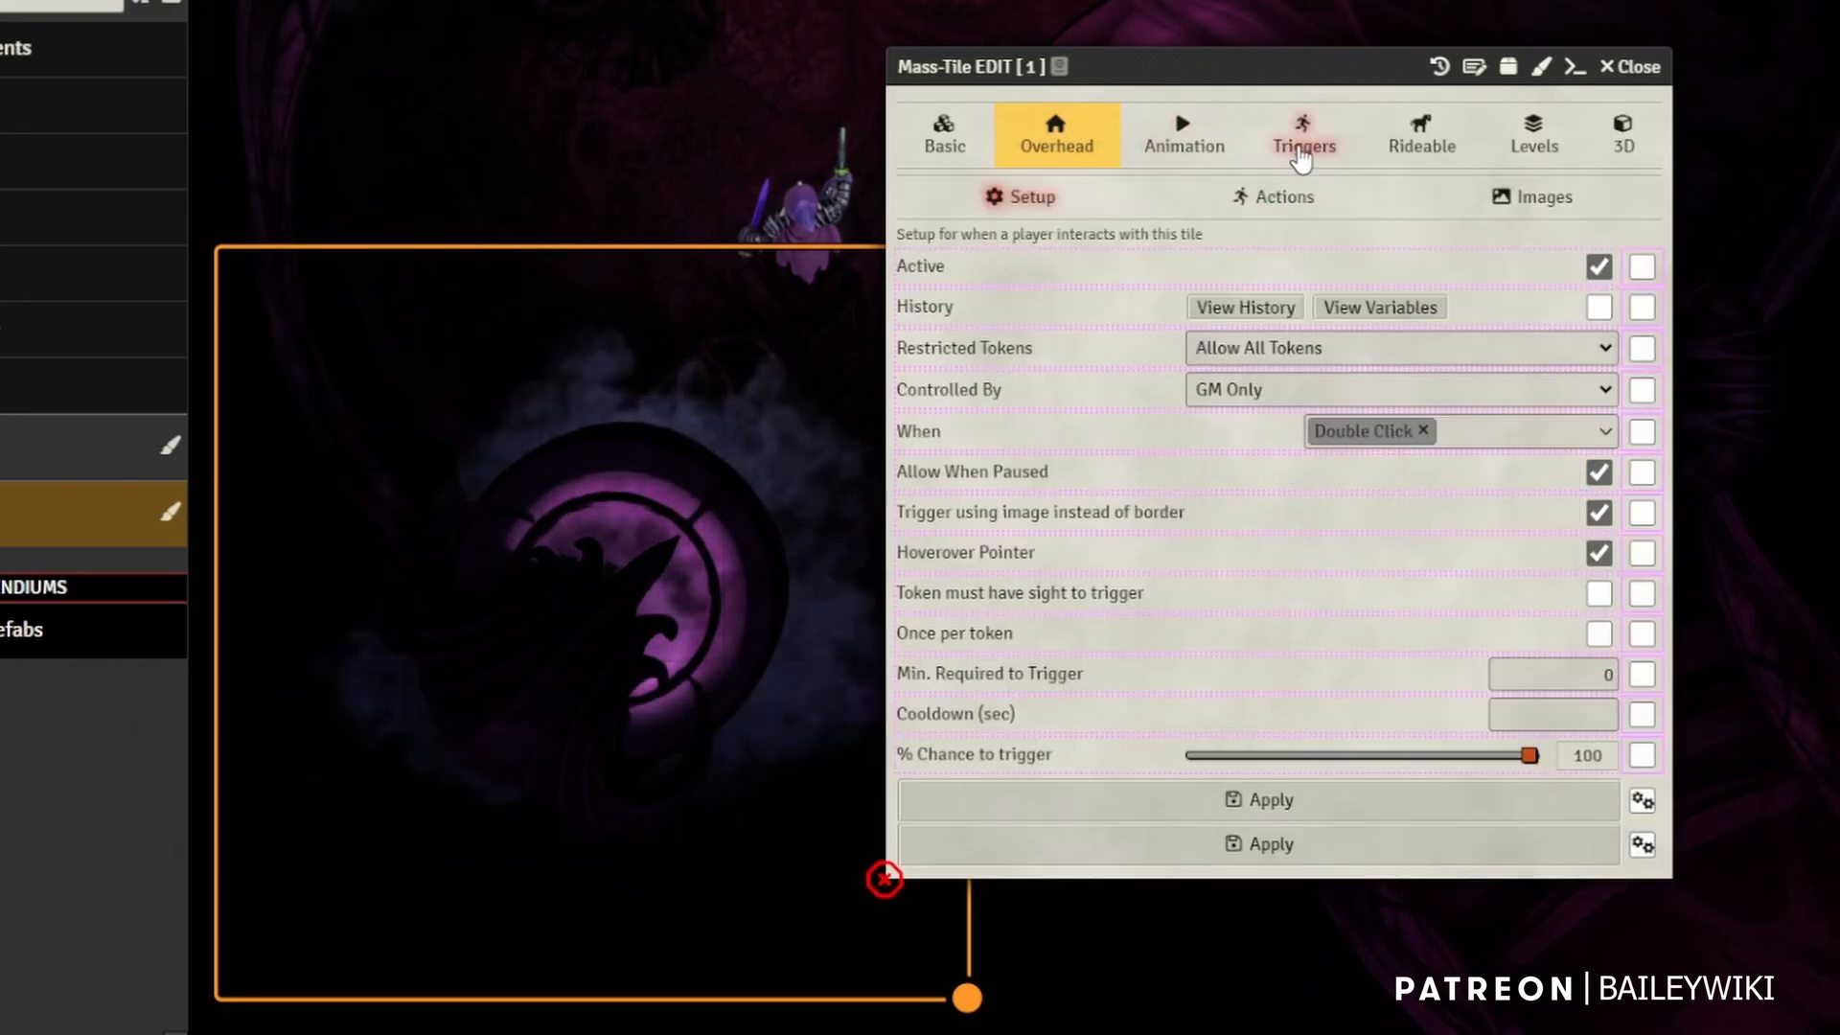
click(1303, 153)
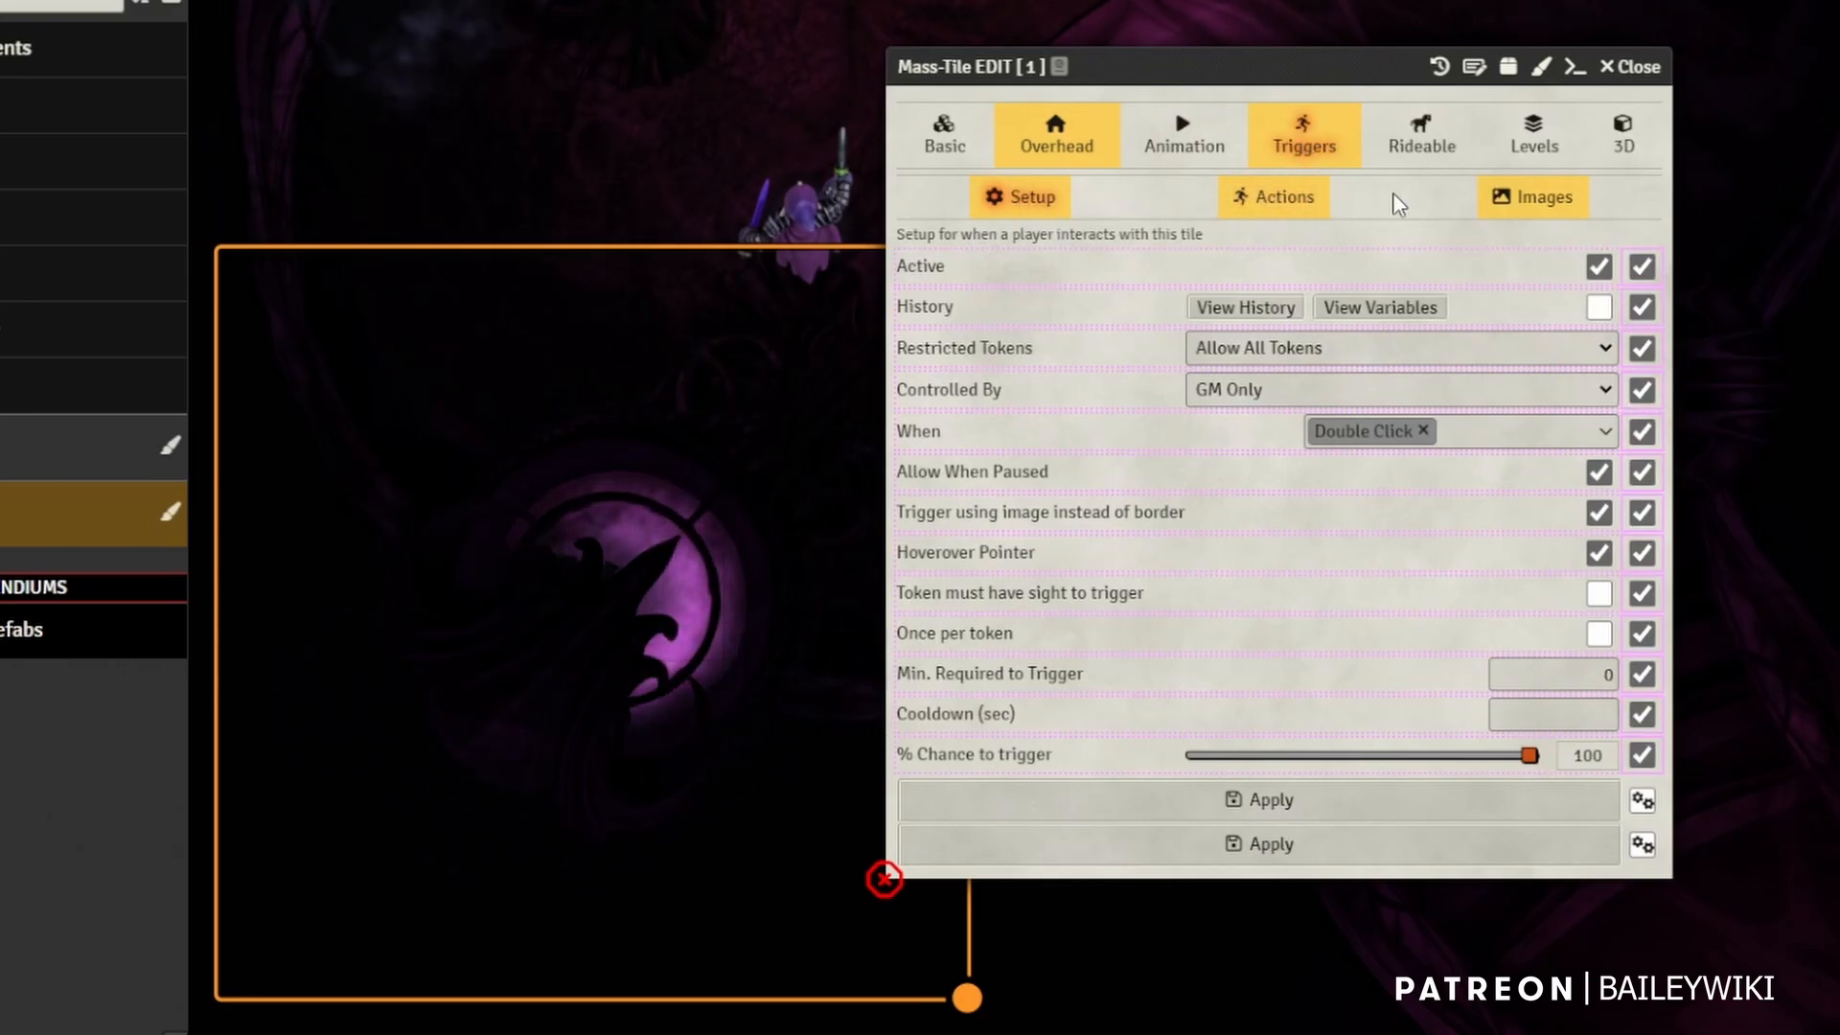
click(1280, 202)
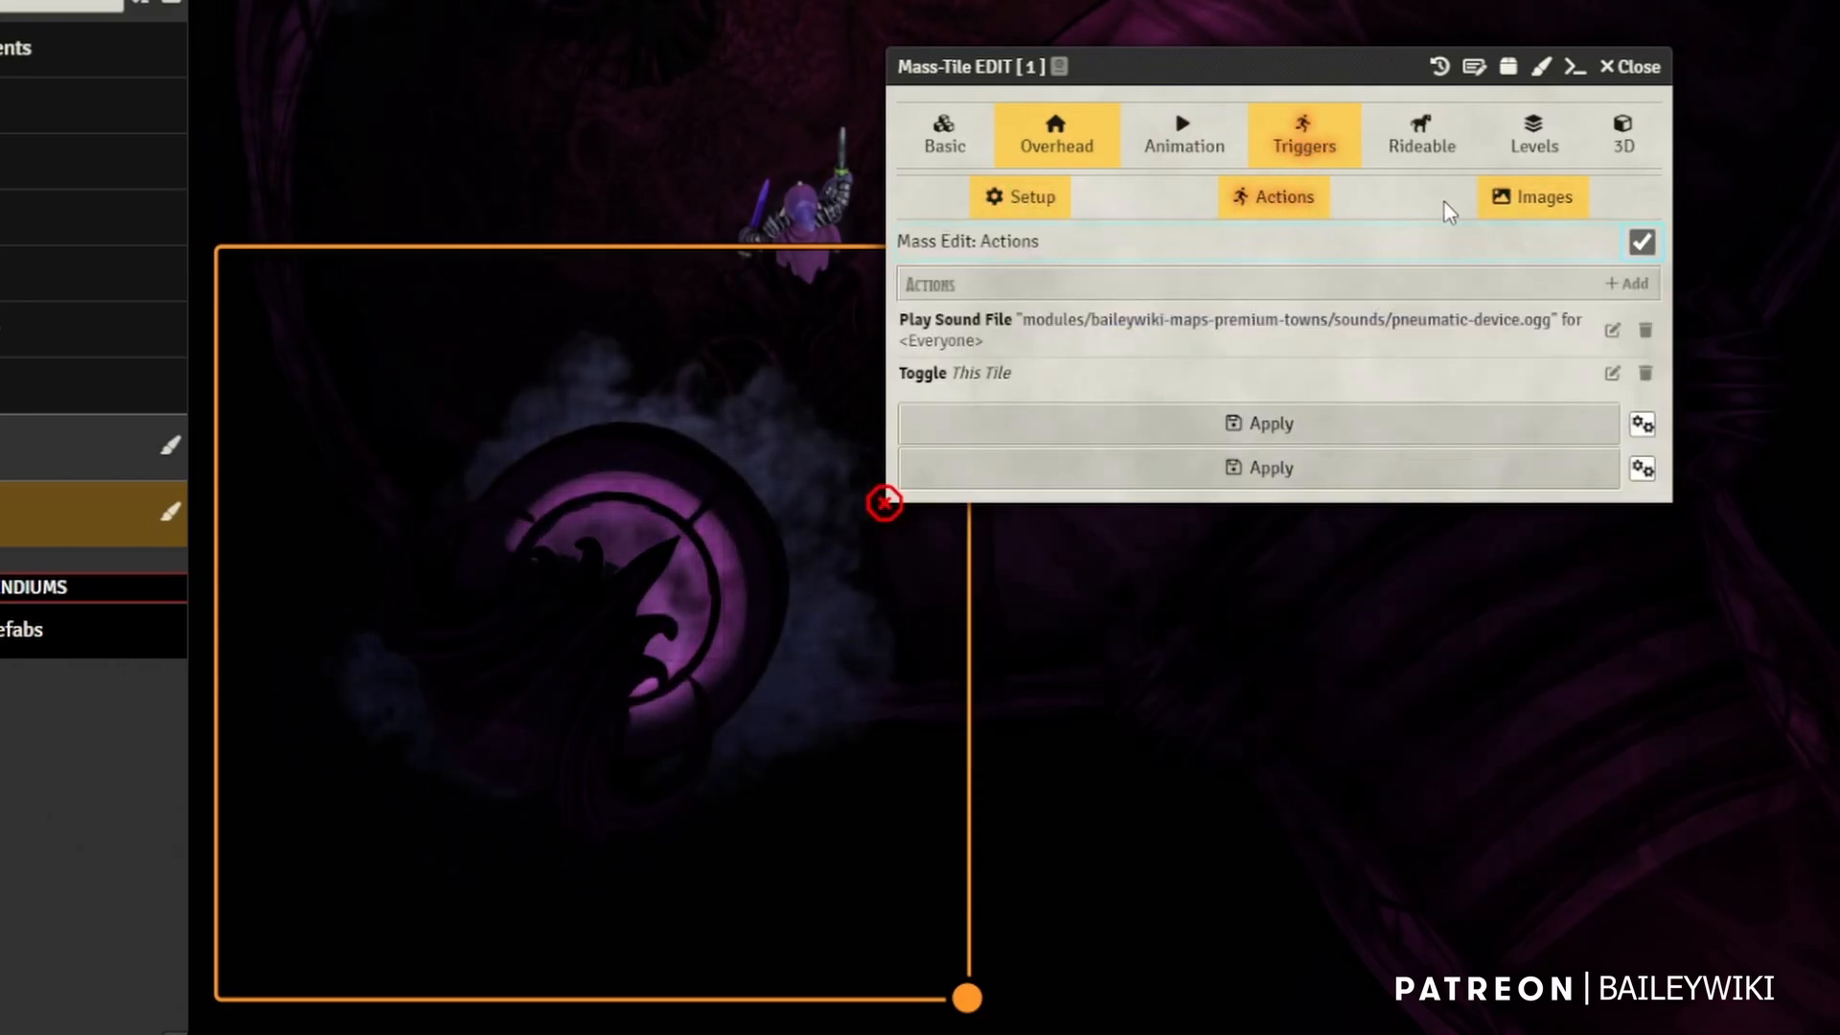
click(1531, 198)
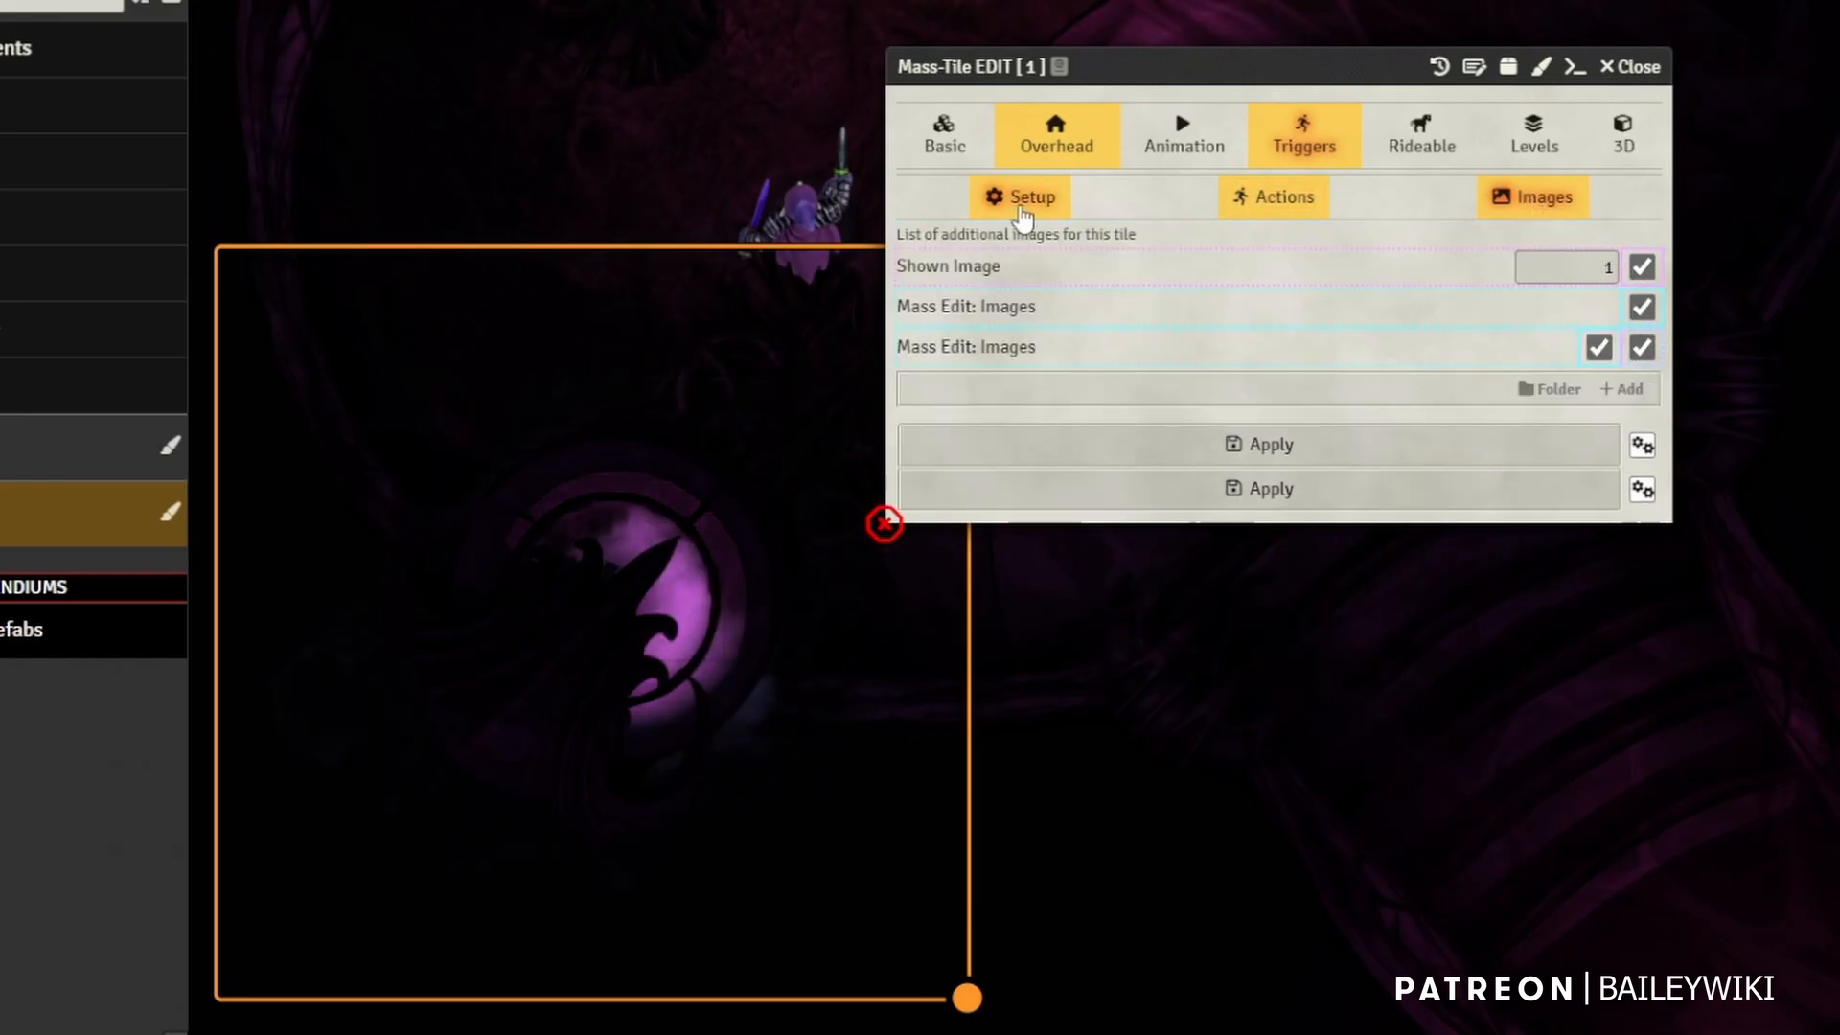
click(1024, 198)
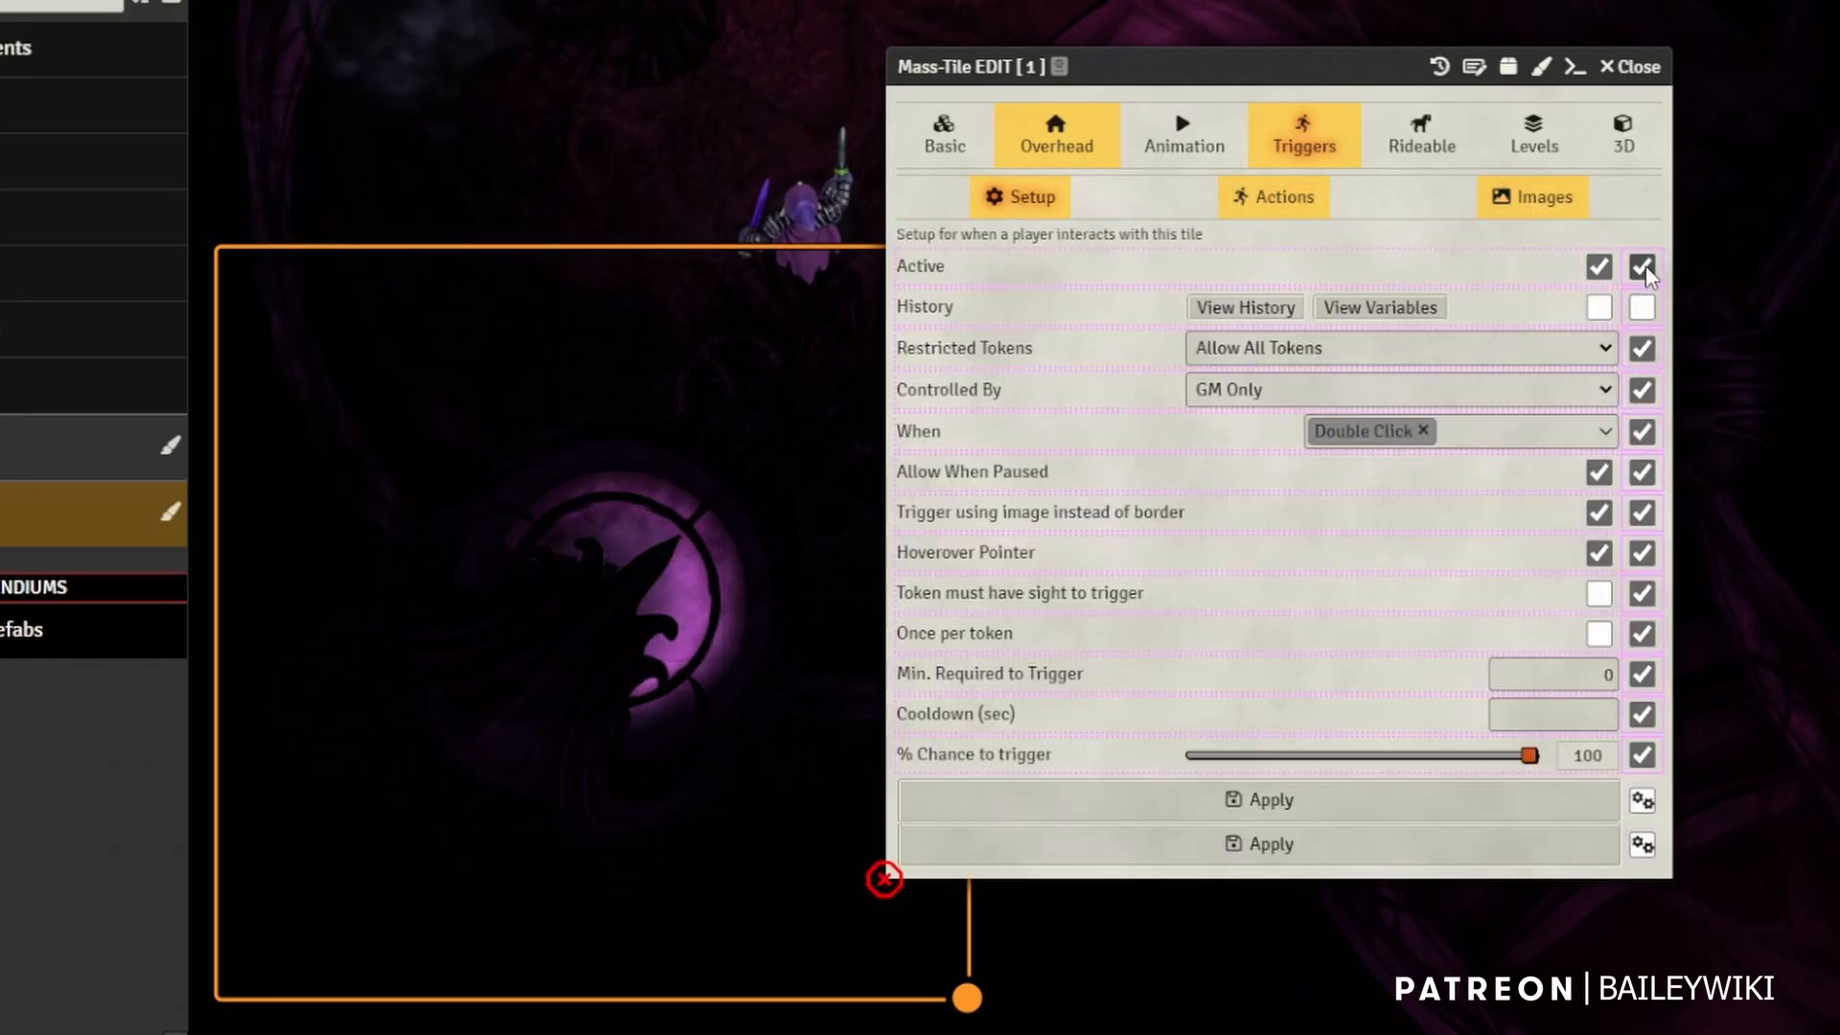
click(1641, 307)
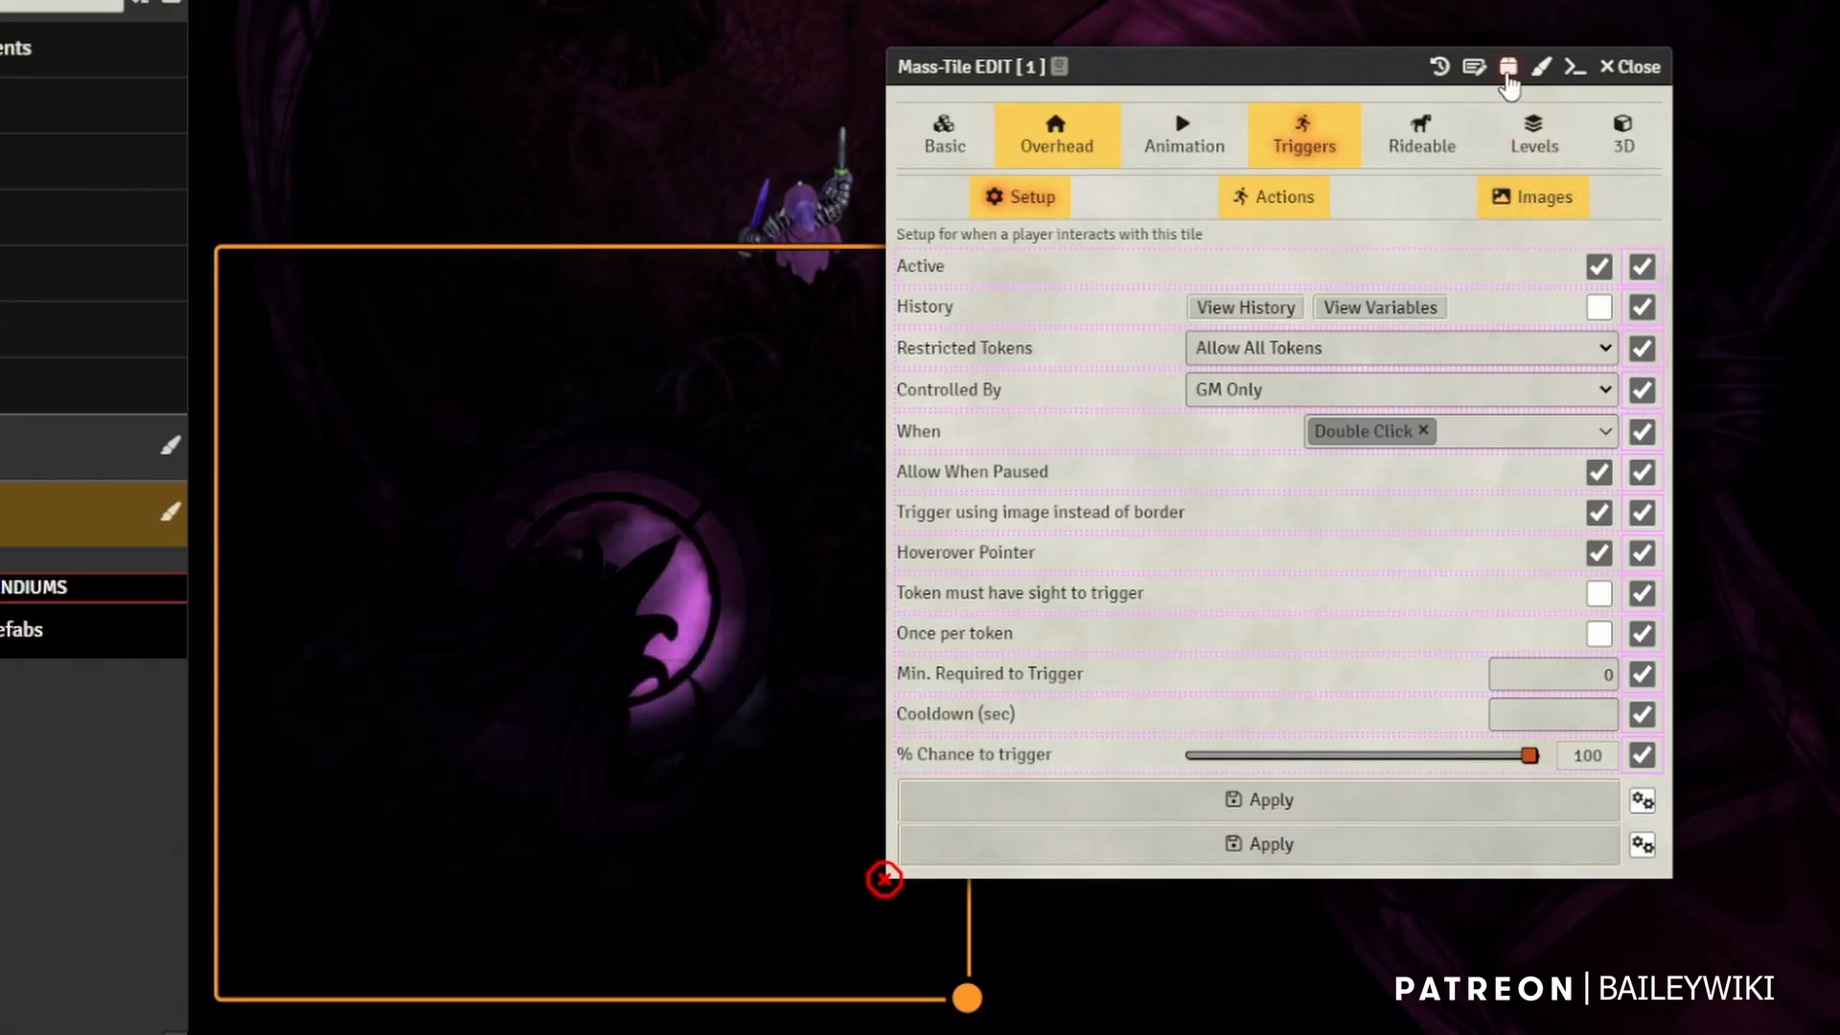
- Create a preset from the marked tile fields and enter Tank Lid as its name
click(1506, 79)
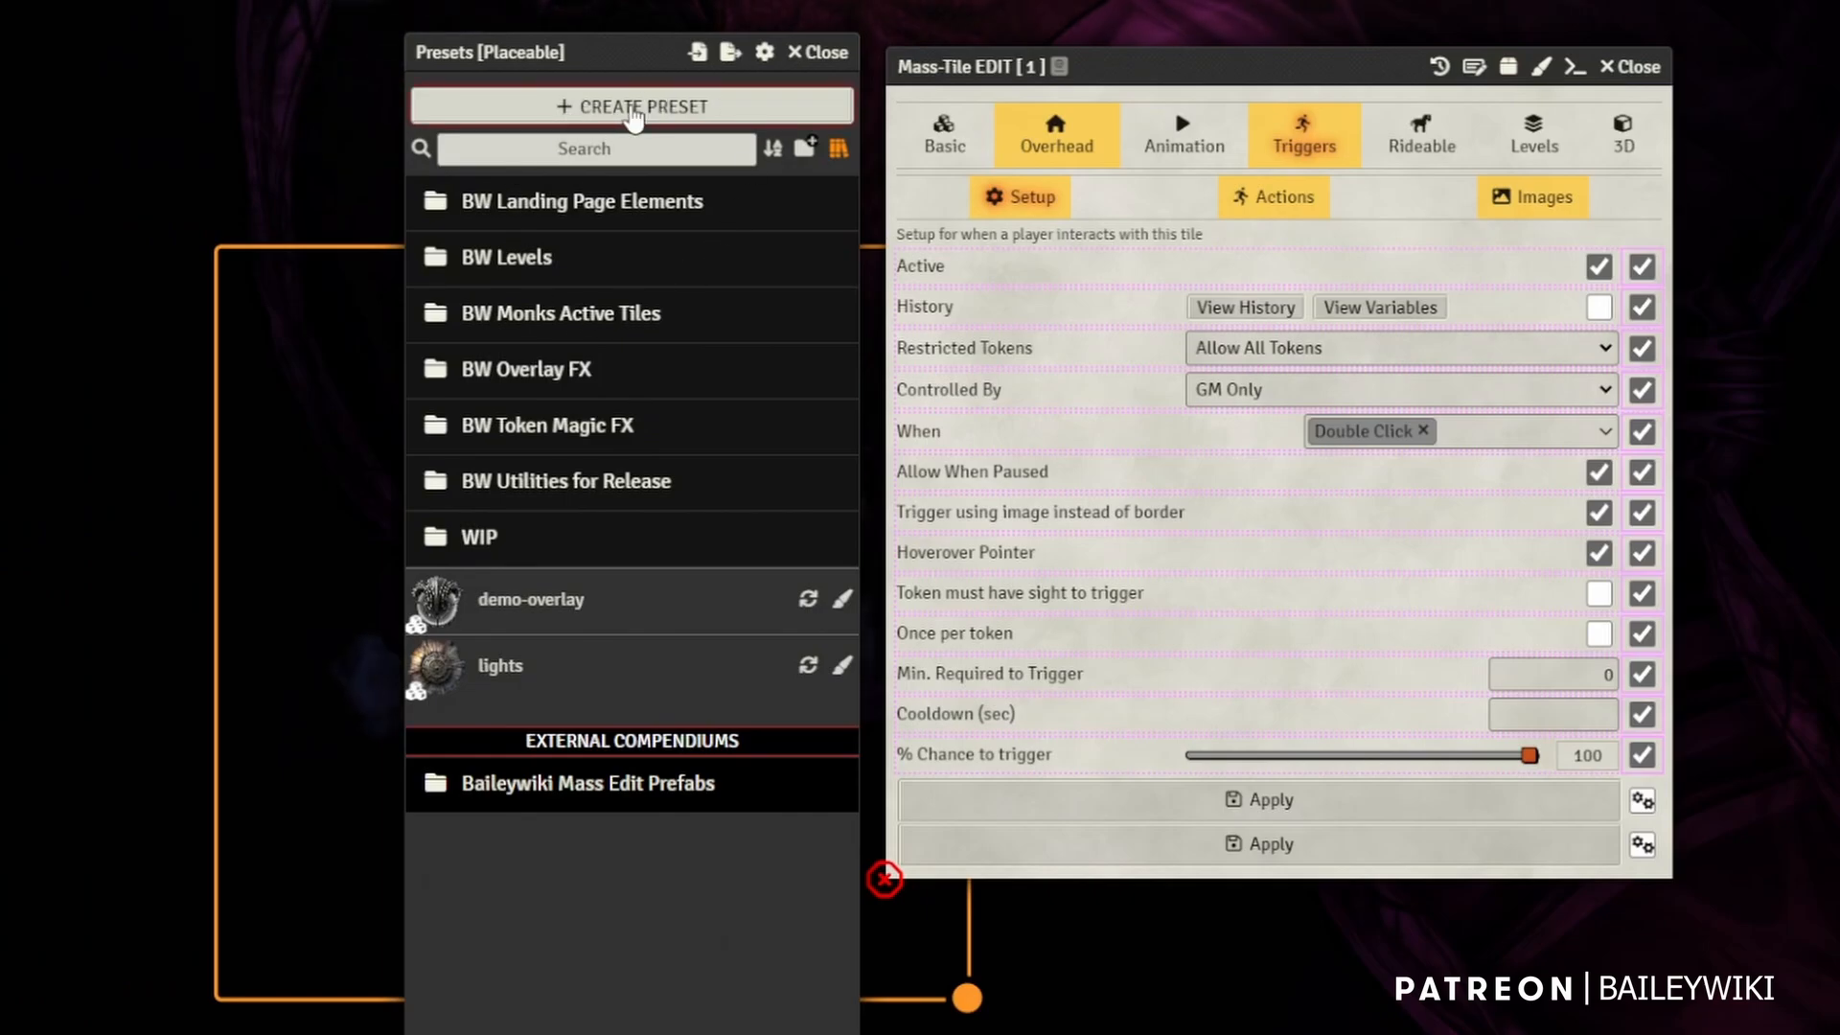
click(635, 109)
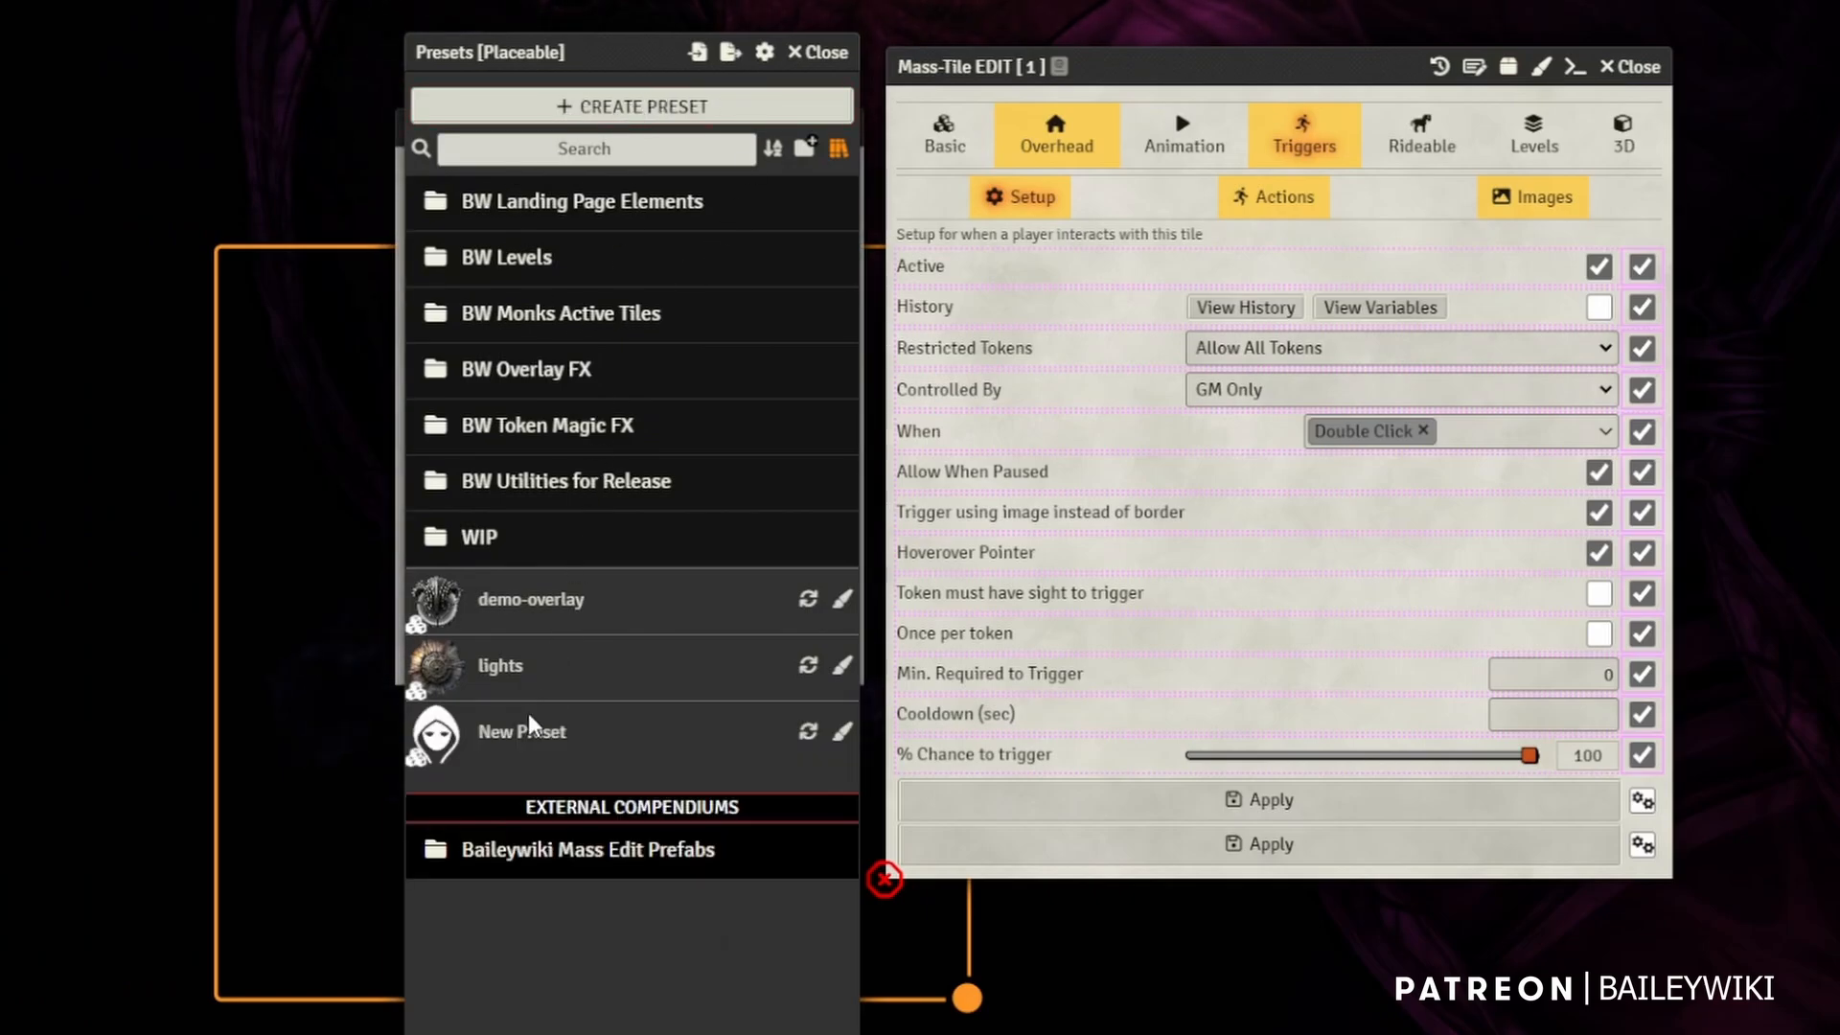
right_click(528, 738)
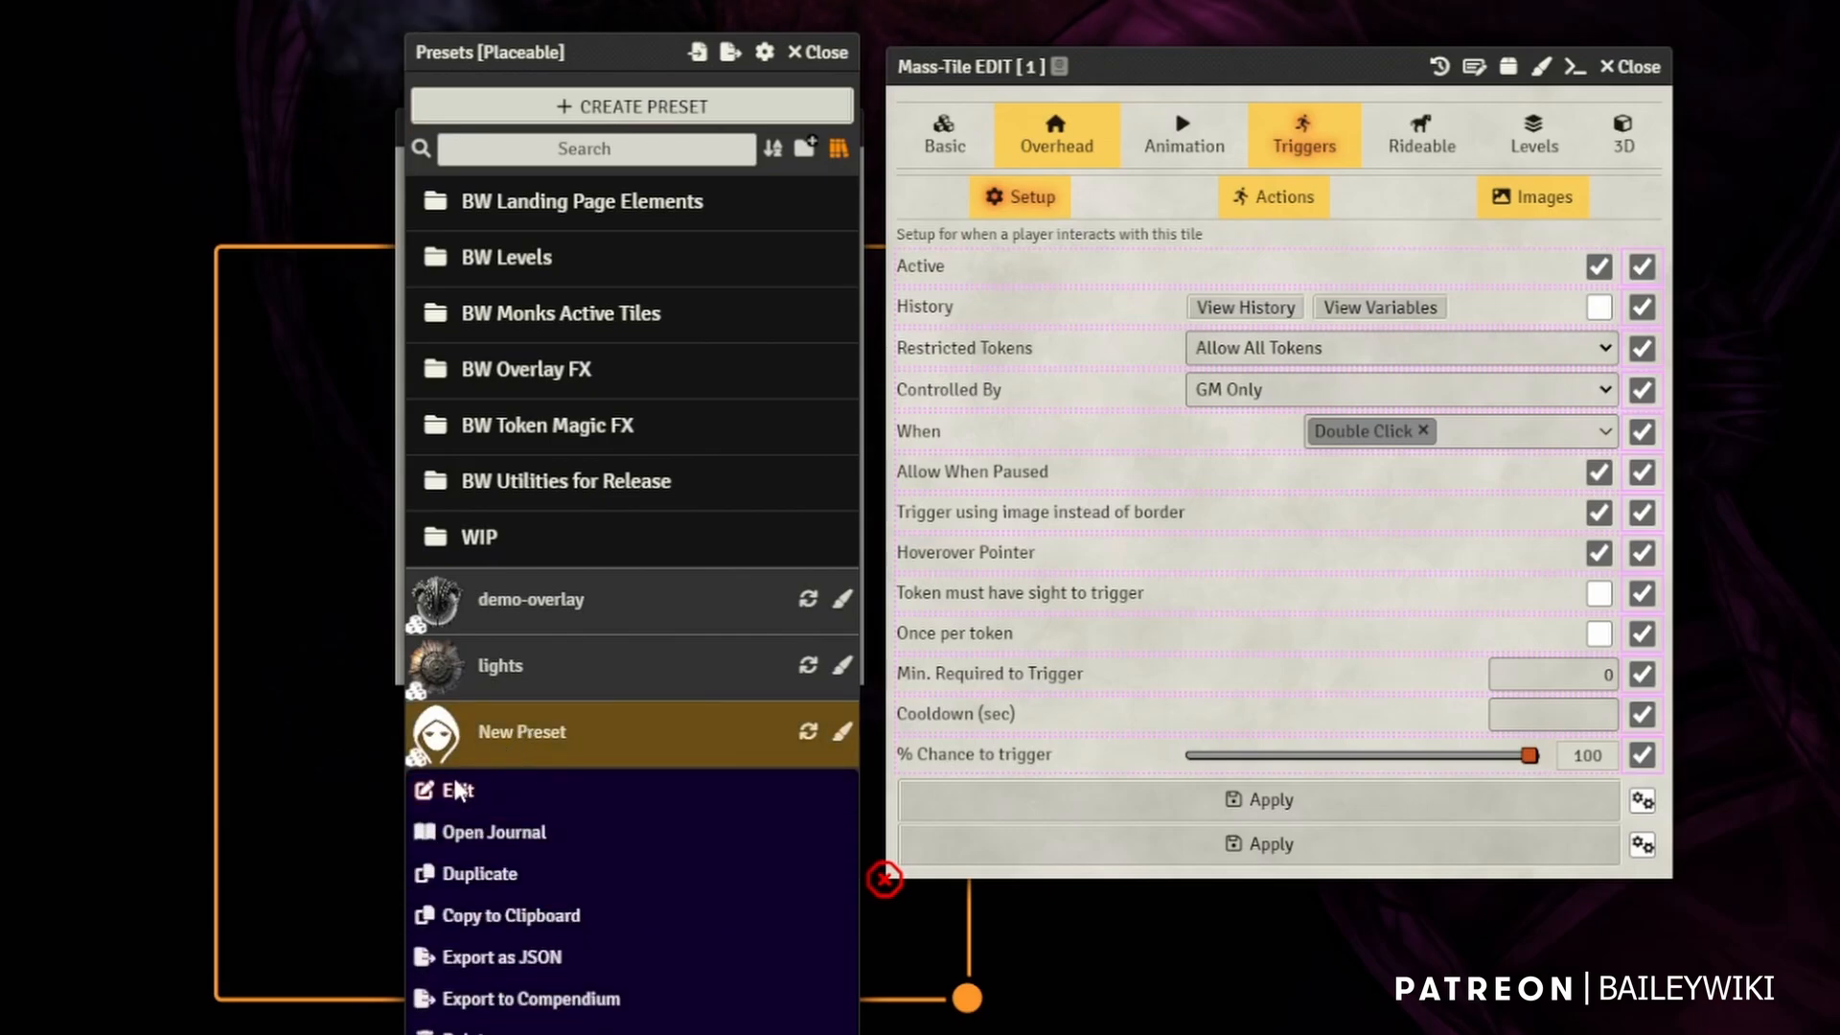
click(458, 789)
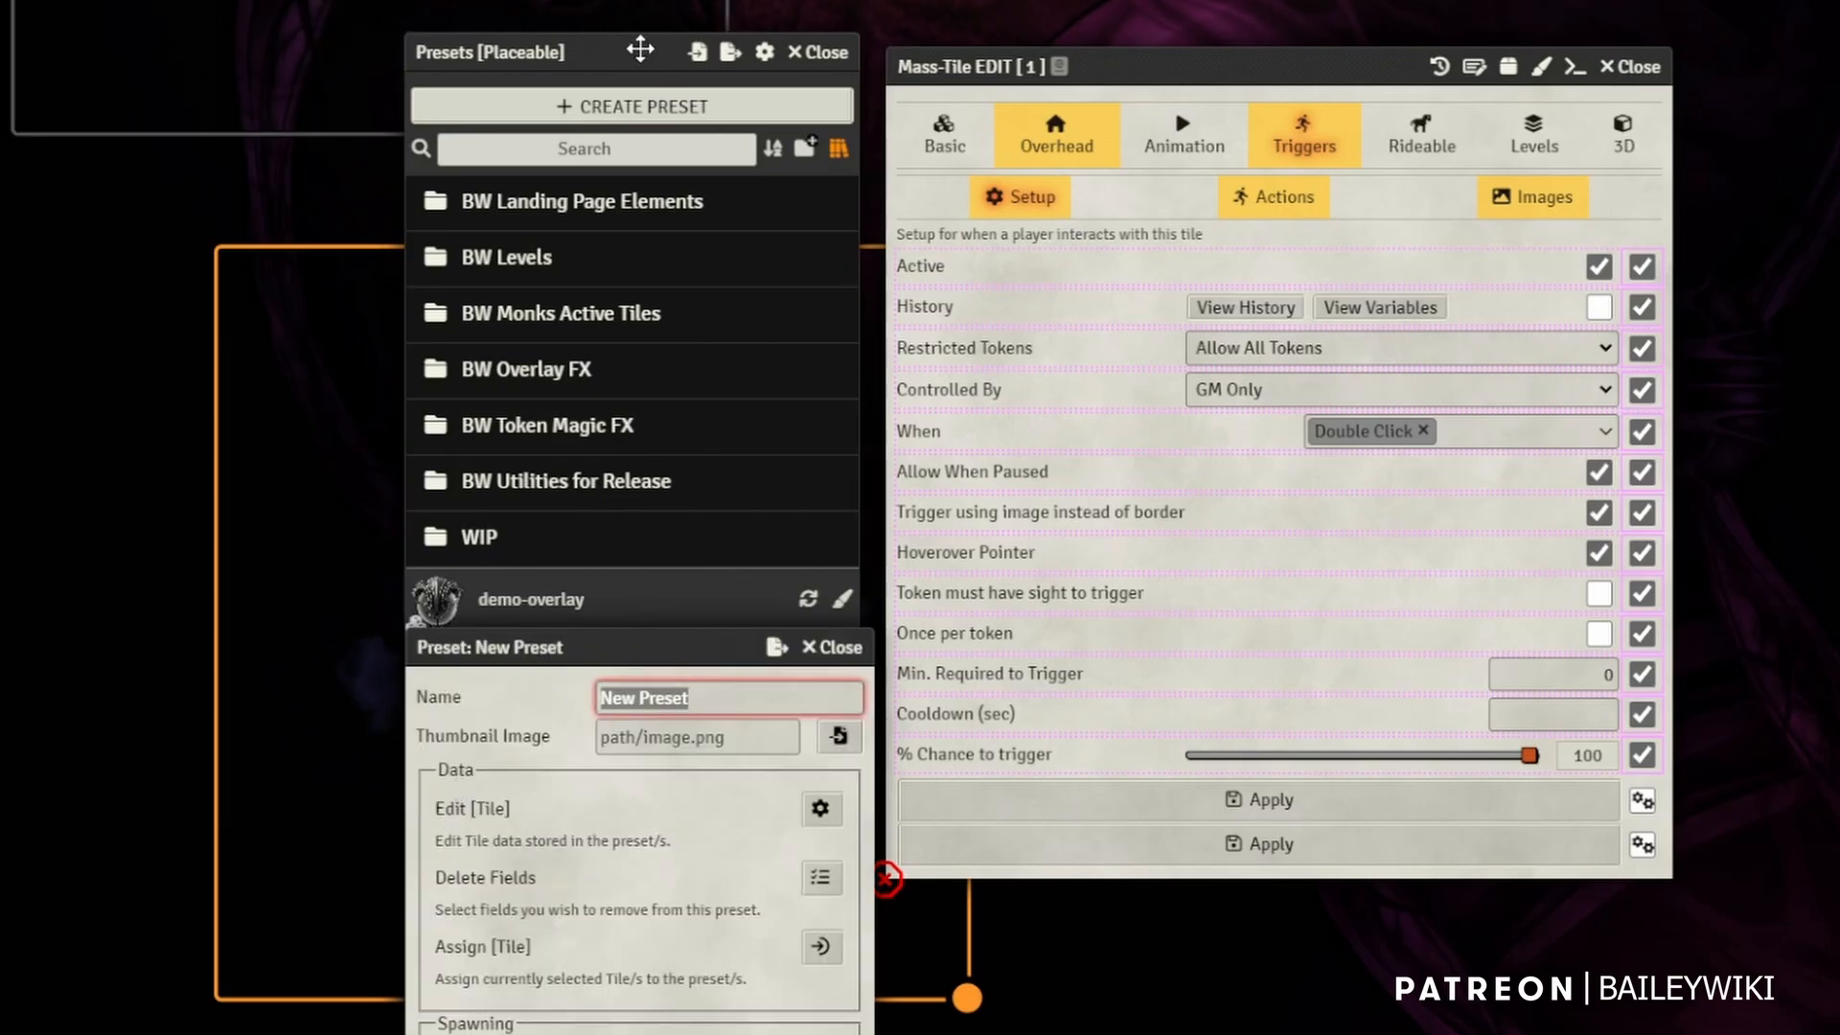
drag(641, 49, 0, 0)
drag(616, 644, 461, 16)
click(570, 71)
drag(570, 75, 378, 70)
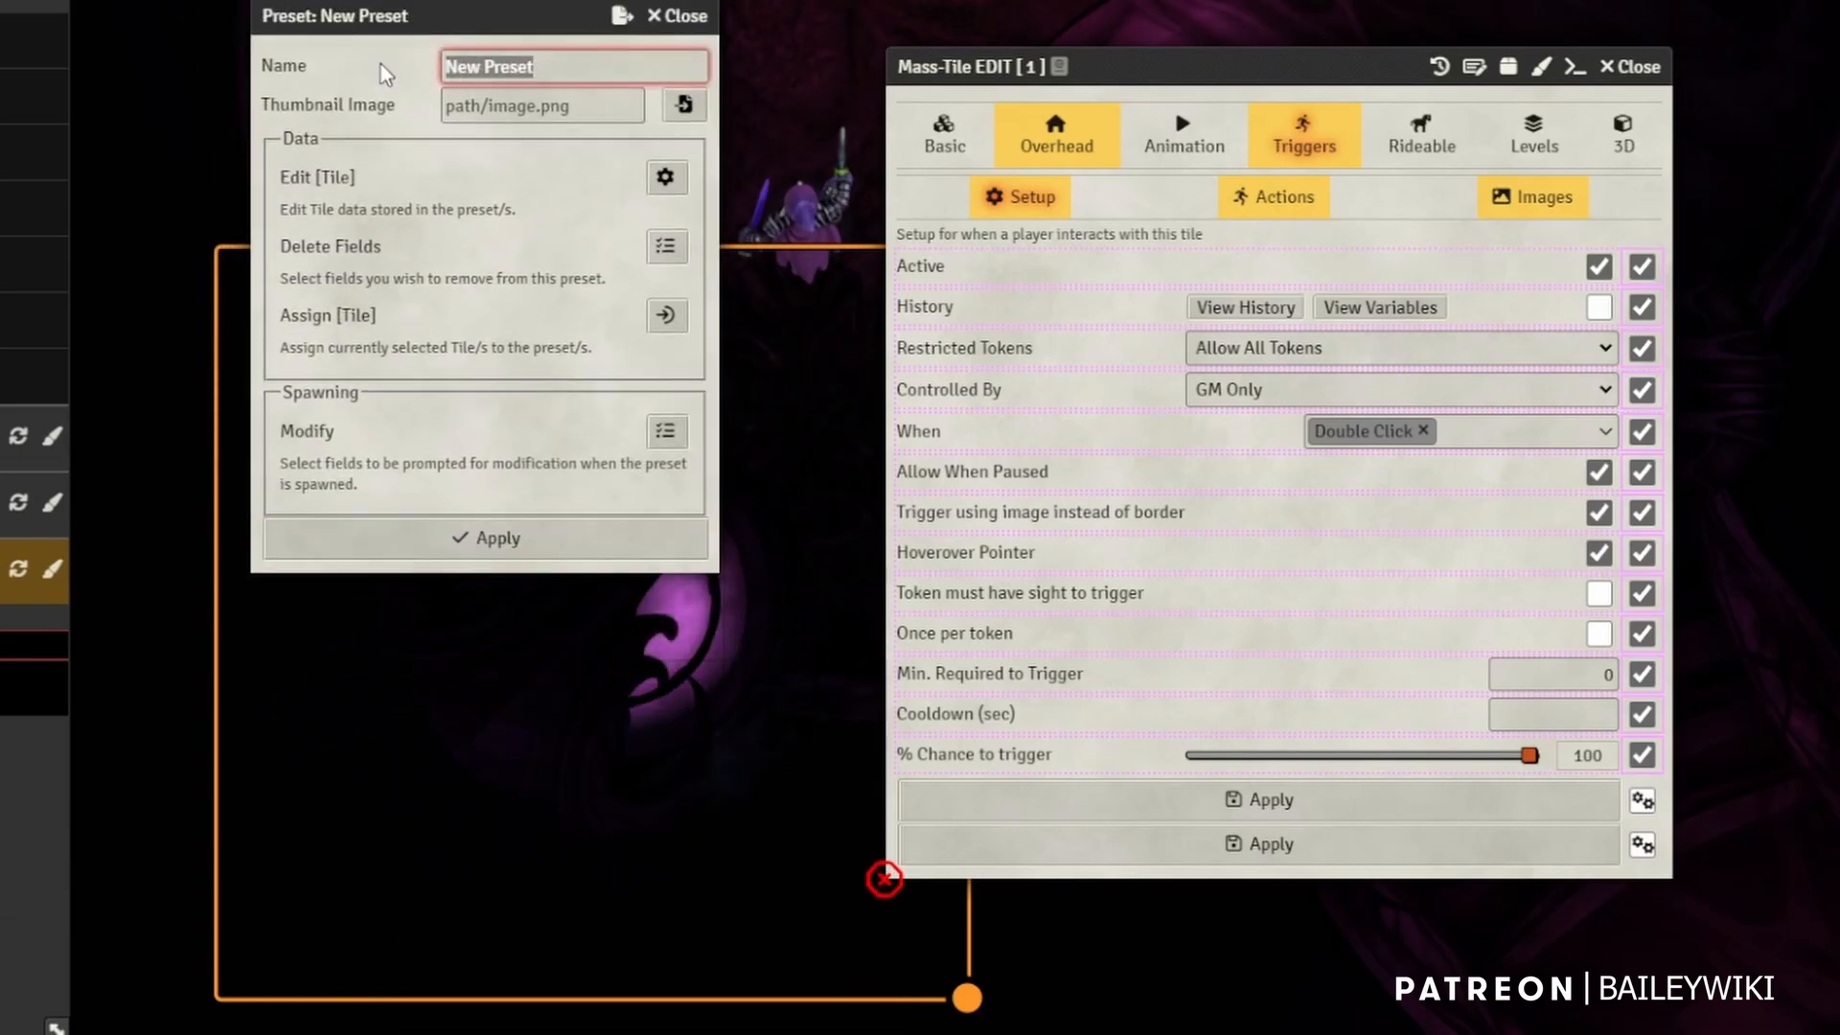
text(Tr)
text(nk Lid)
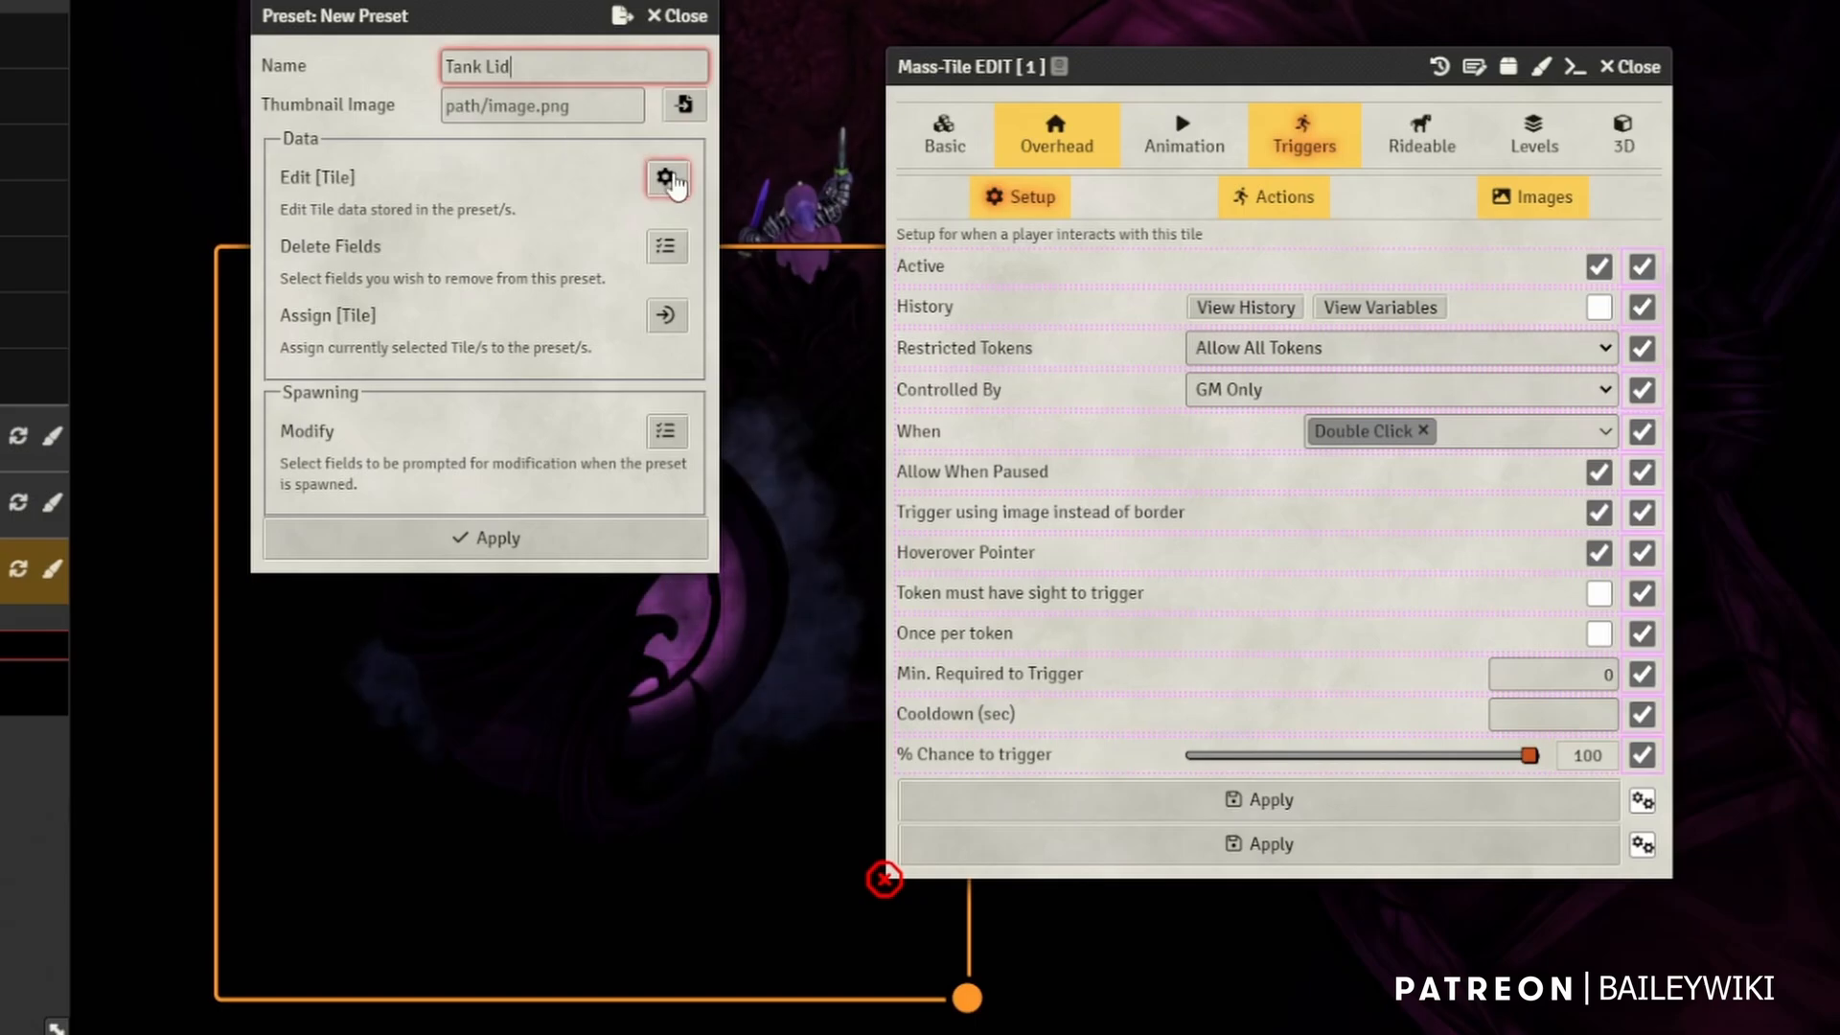
- Examine the tile data stored in the Tank Lid preset and the list of fields that can be deleted from it
click(668, 179)
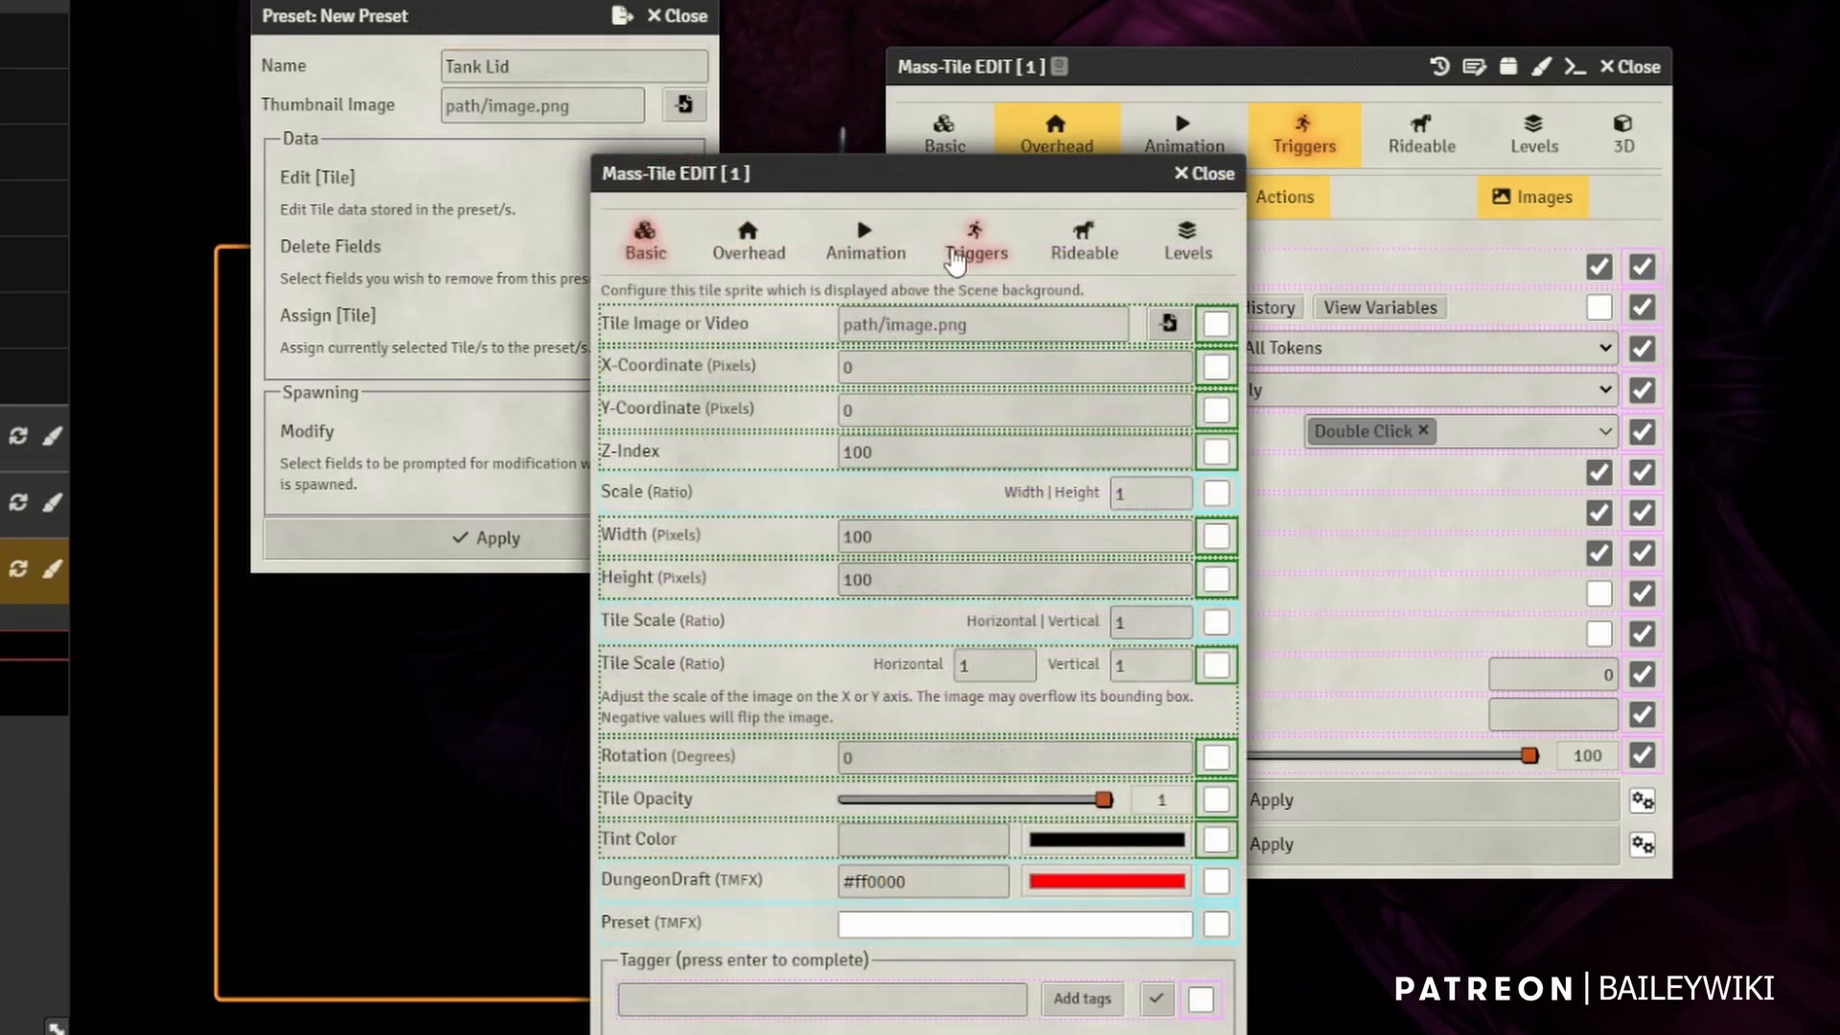
click(976, 245)
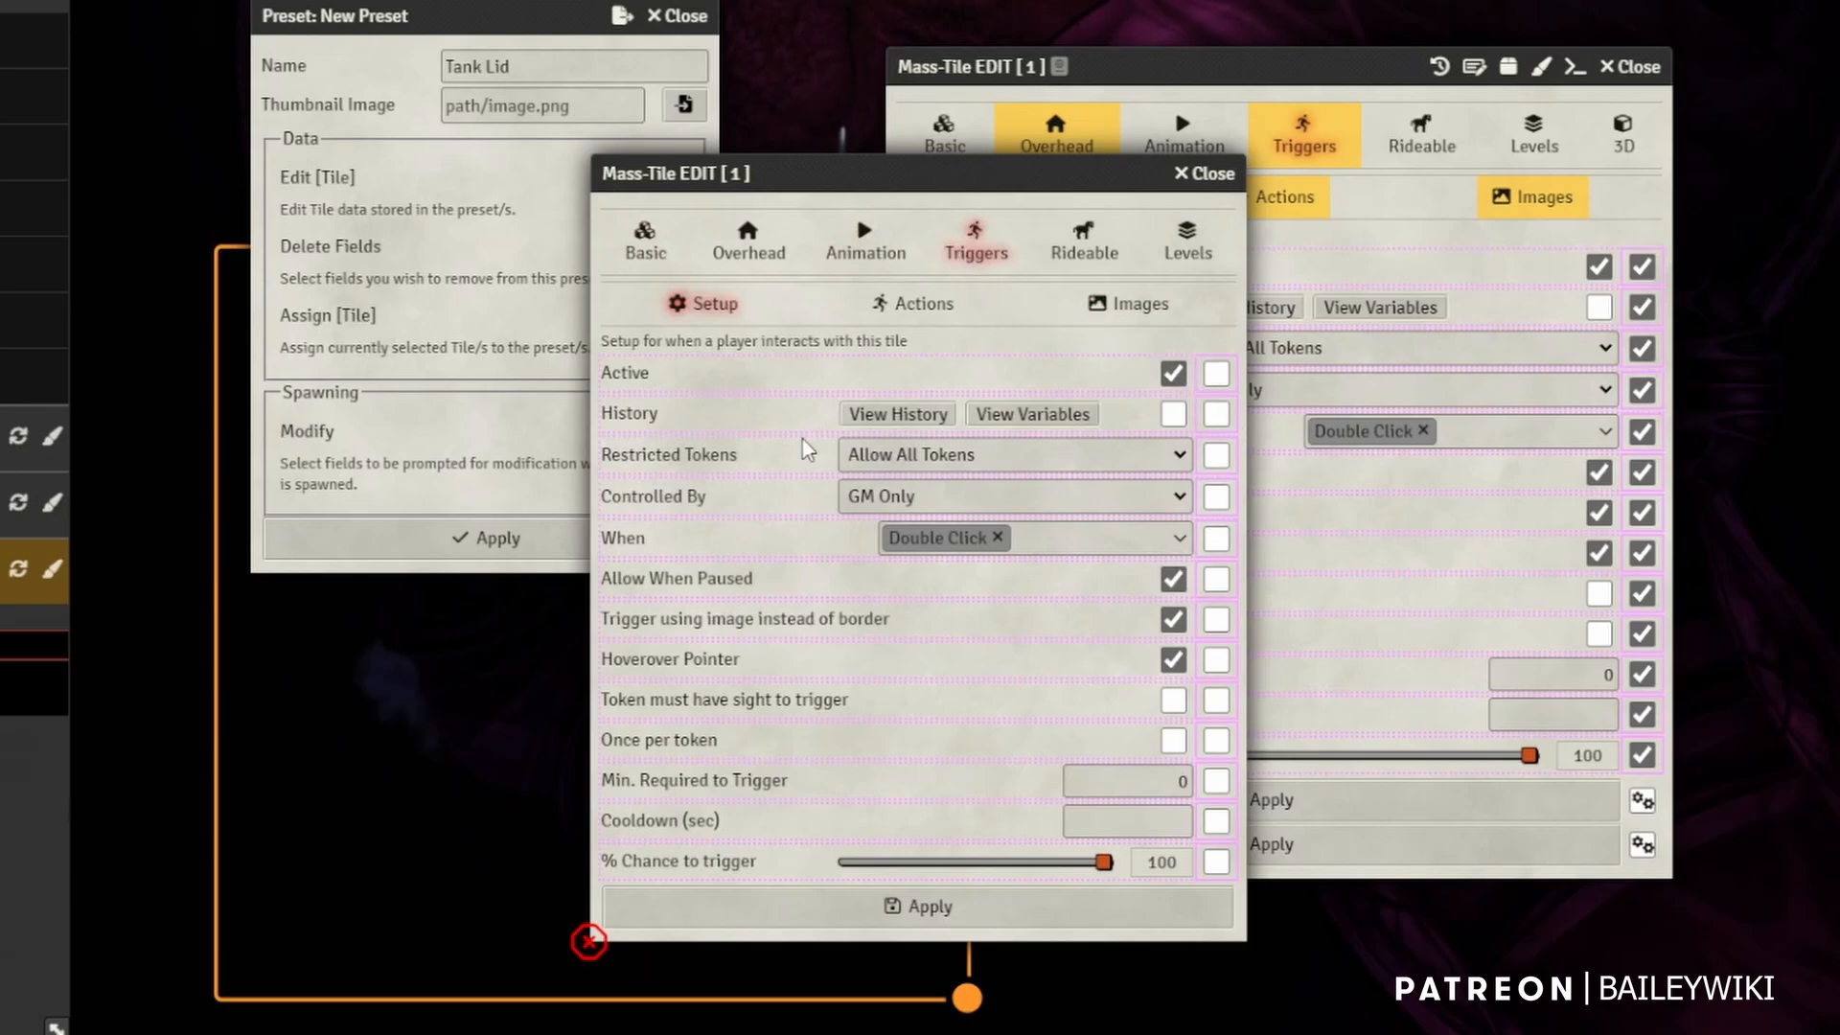
click(1083, 240)
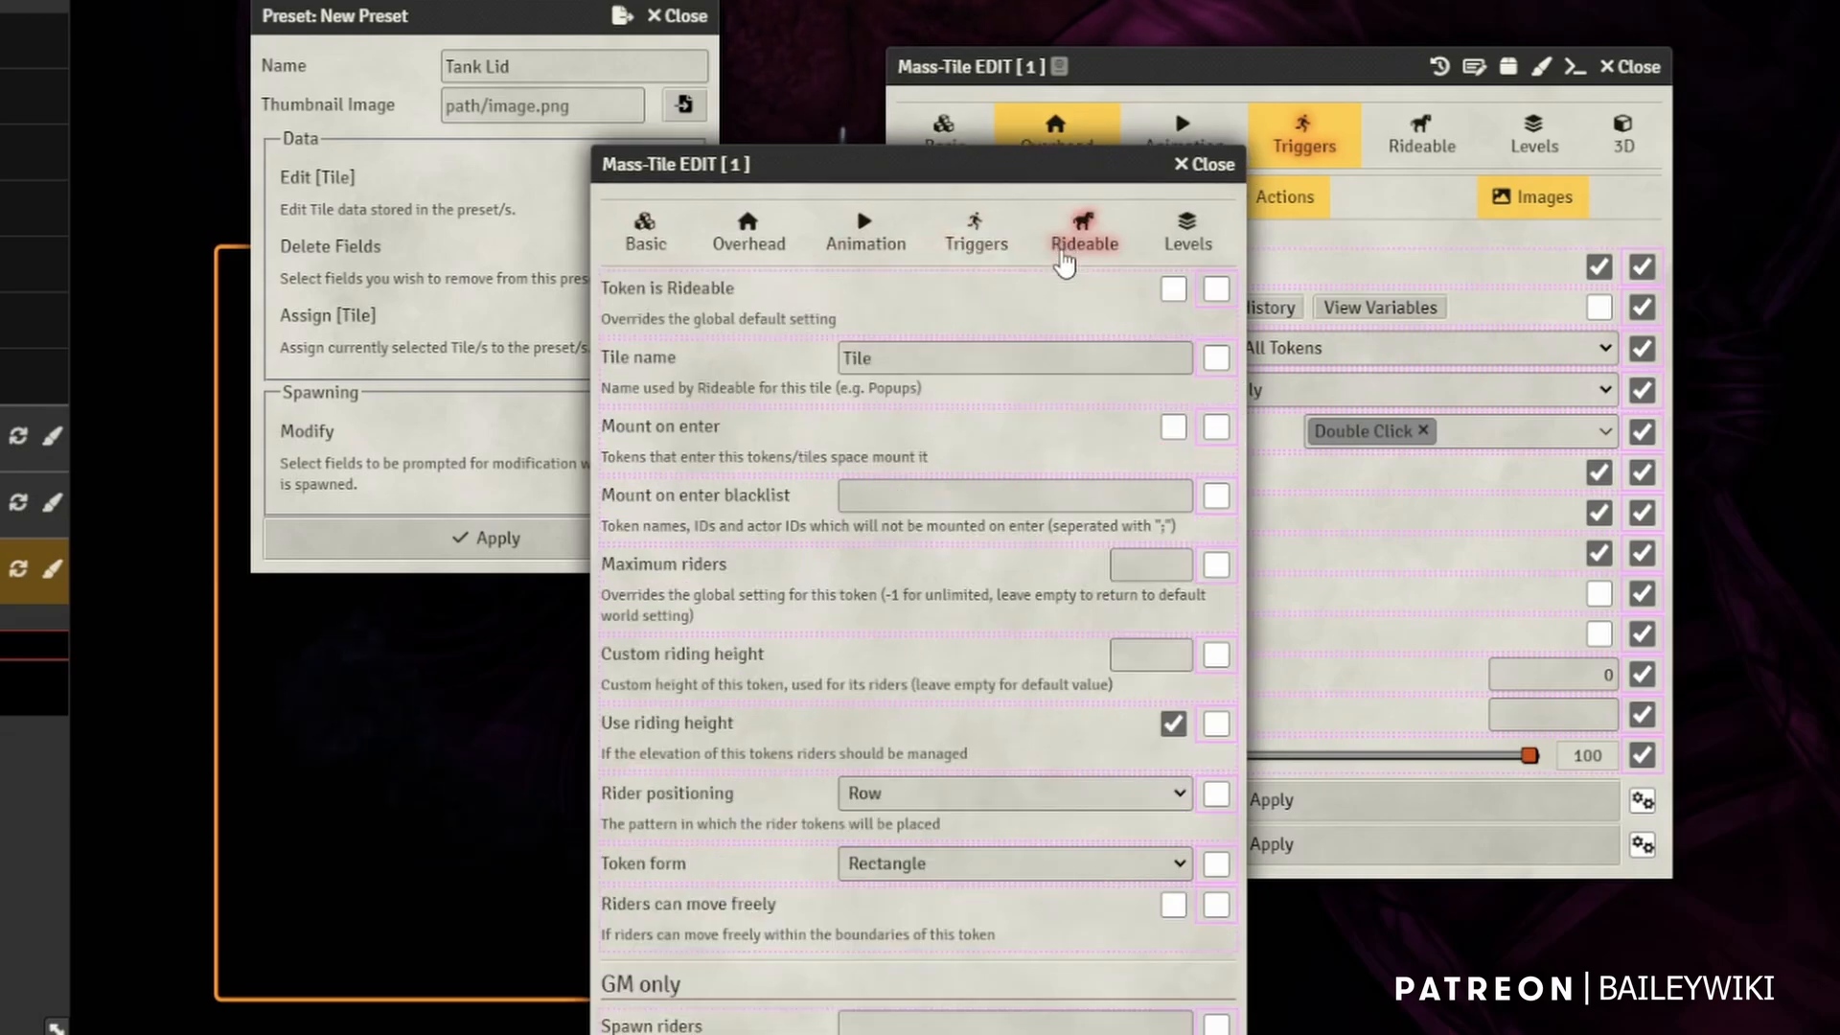
click(1204, 164)
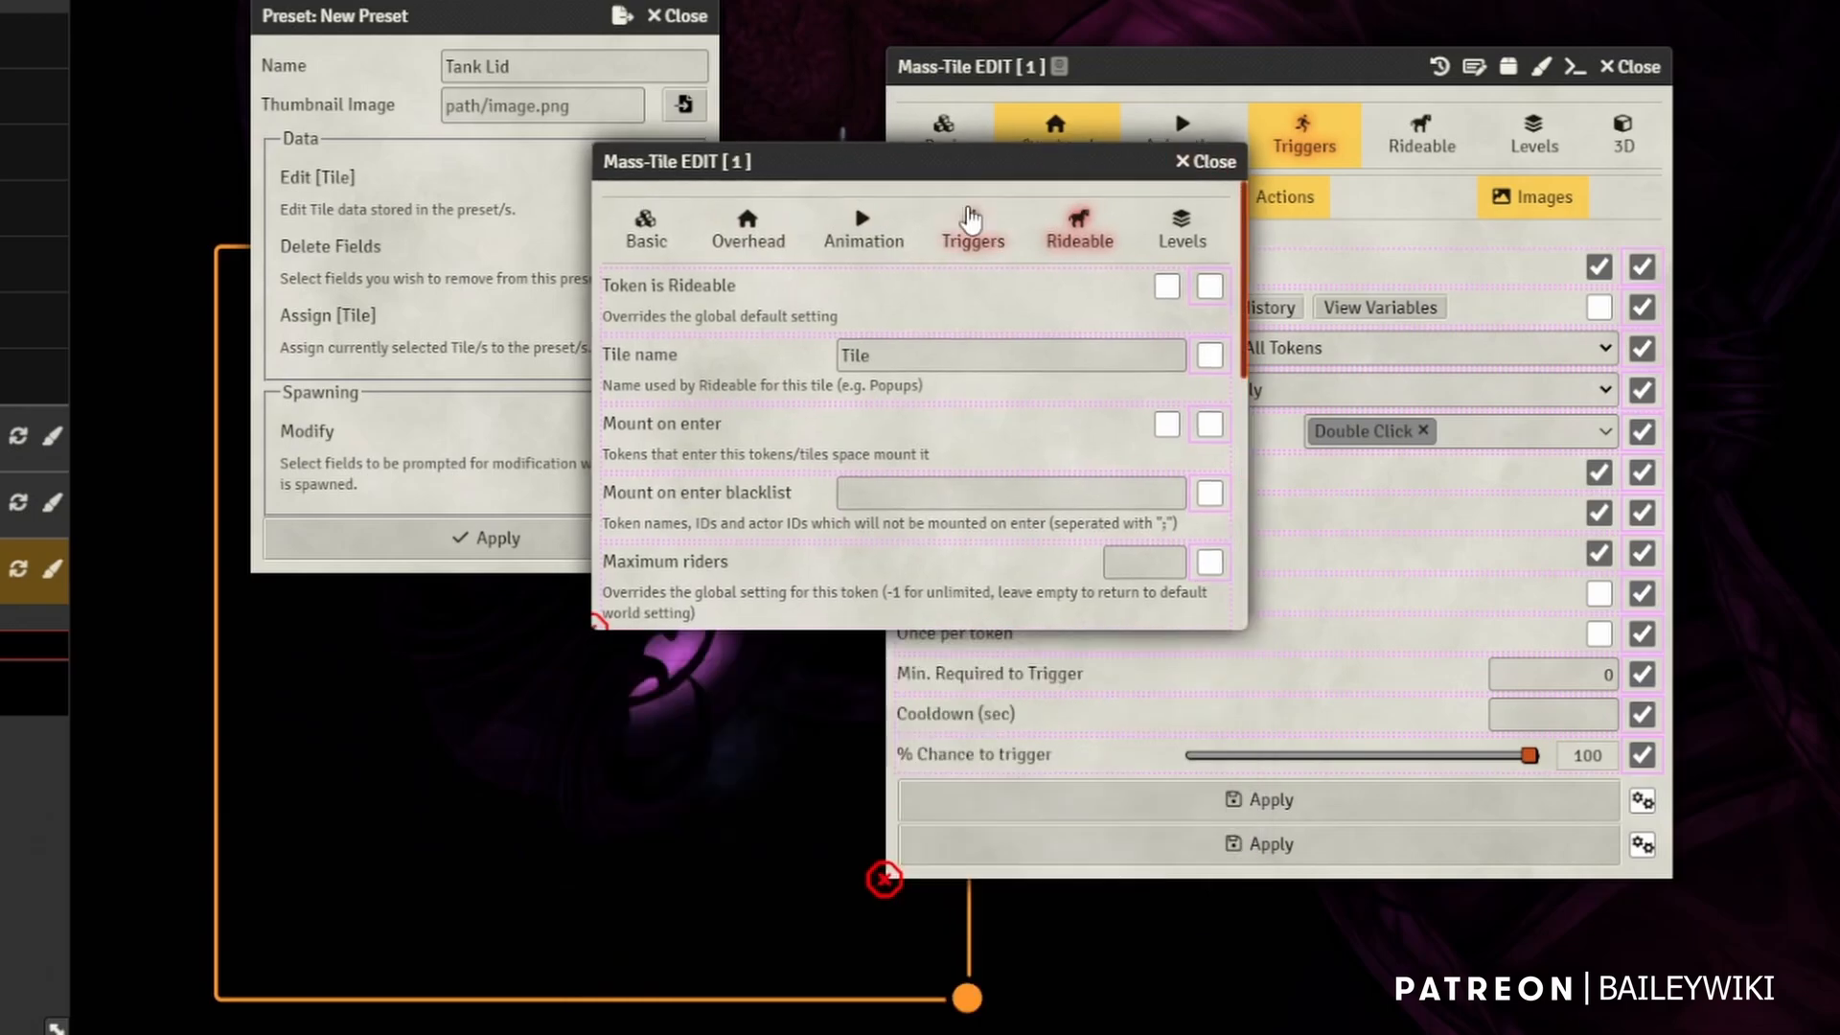
click(665, 246)
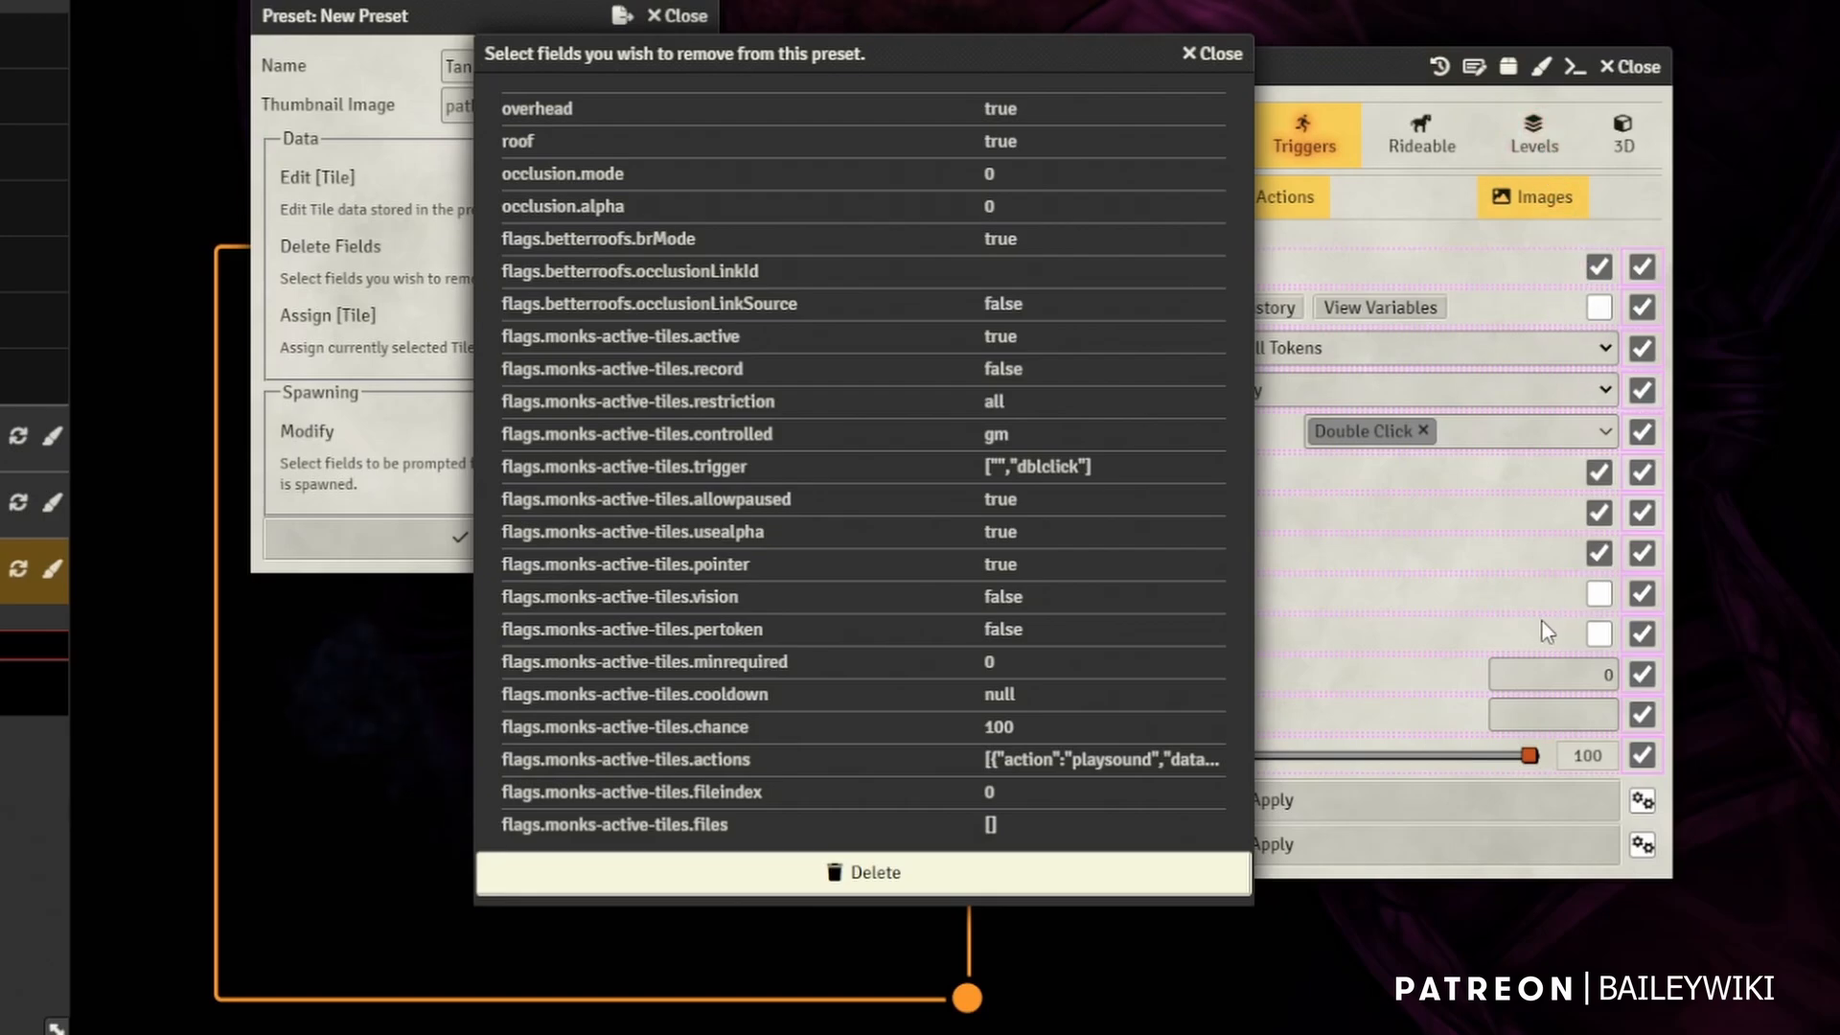
click(1225, 50)
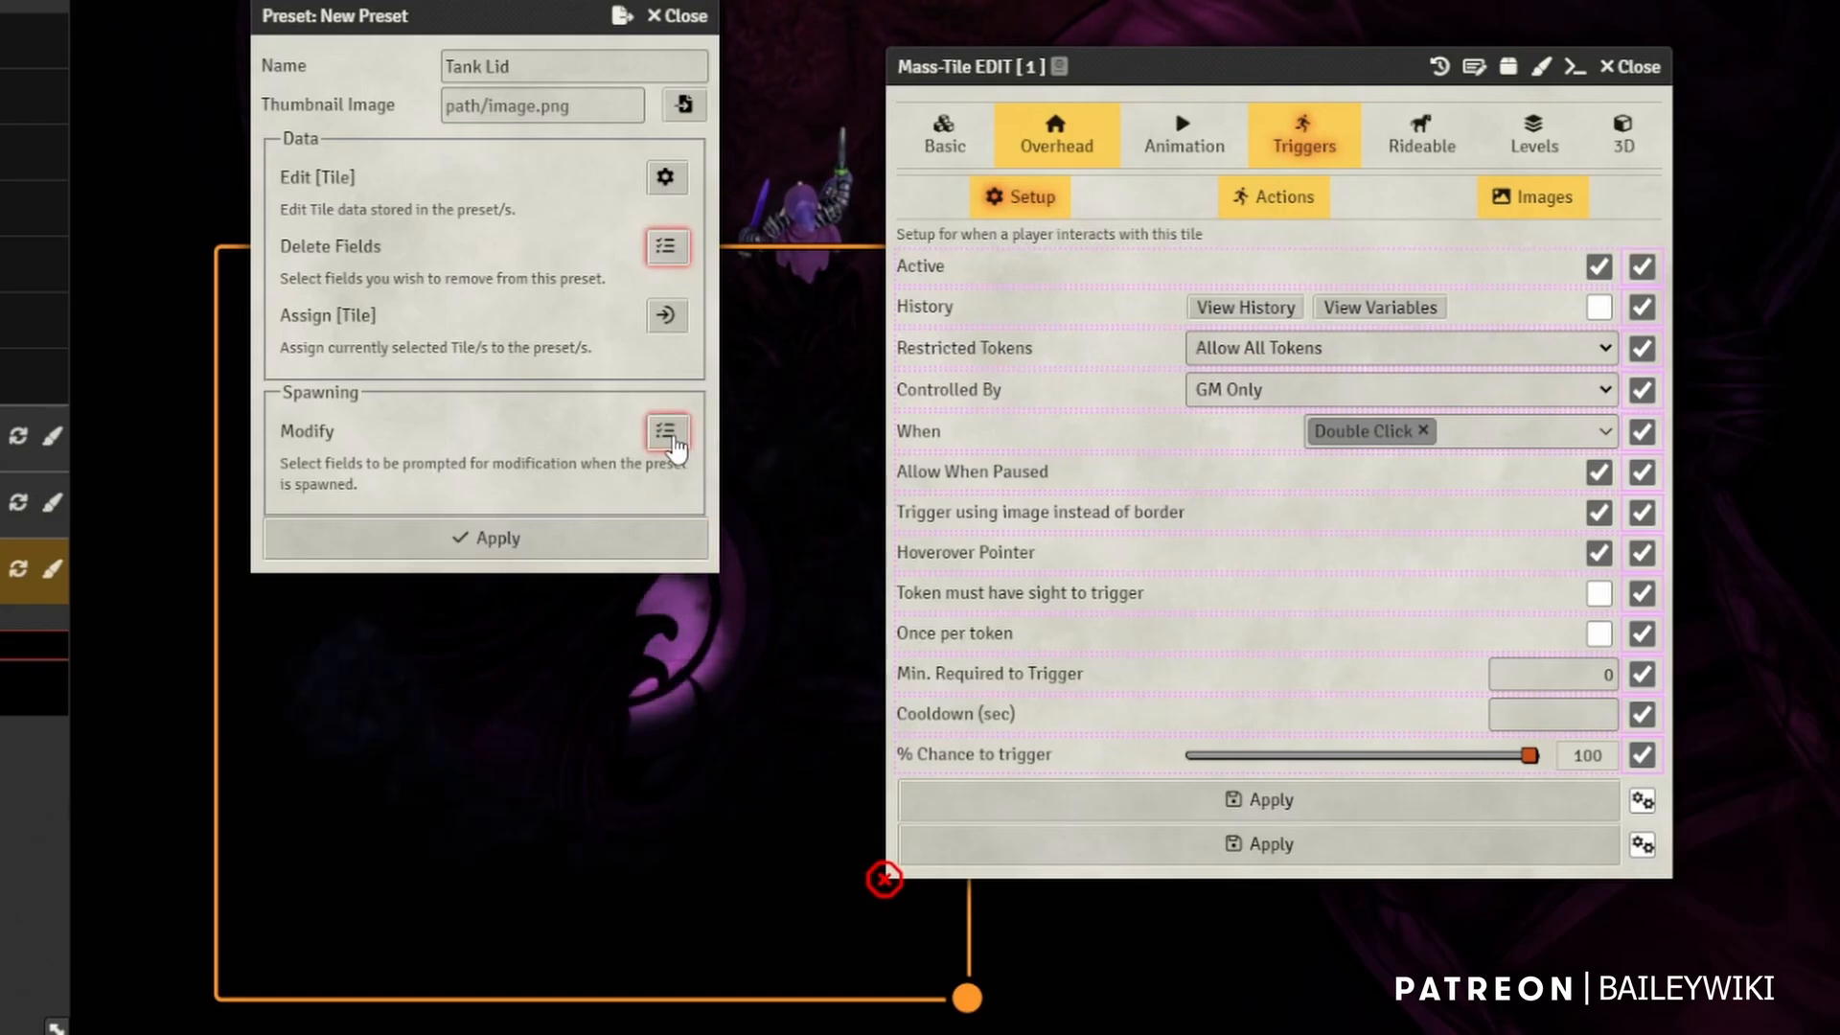
- Try selecting single fields and the range from overhead to flags.monks-active-tiles.allowpaused as spawn prompts, and dismiss the list without saving
click(666, 432)
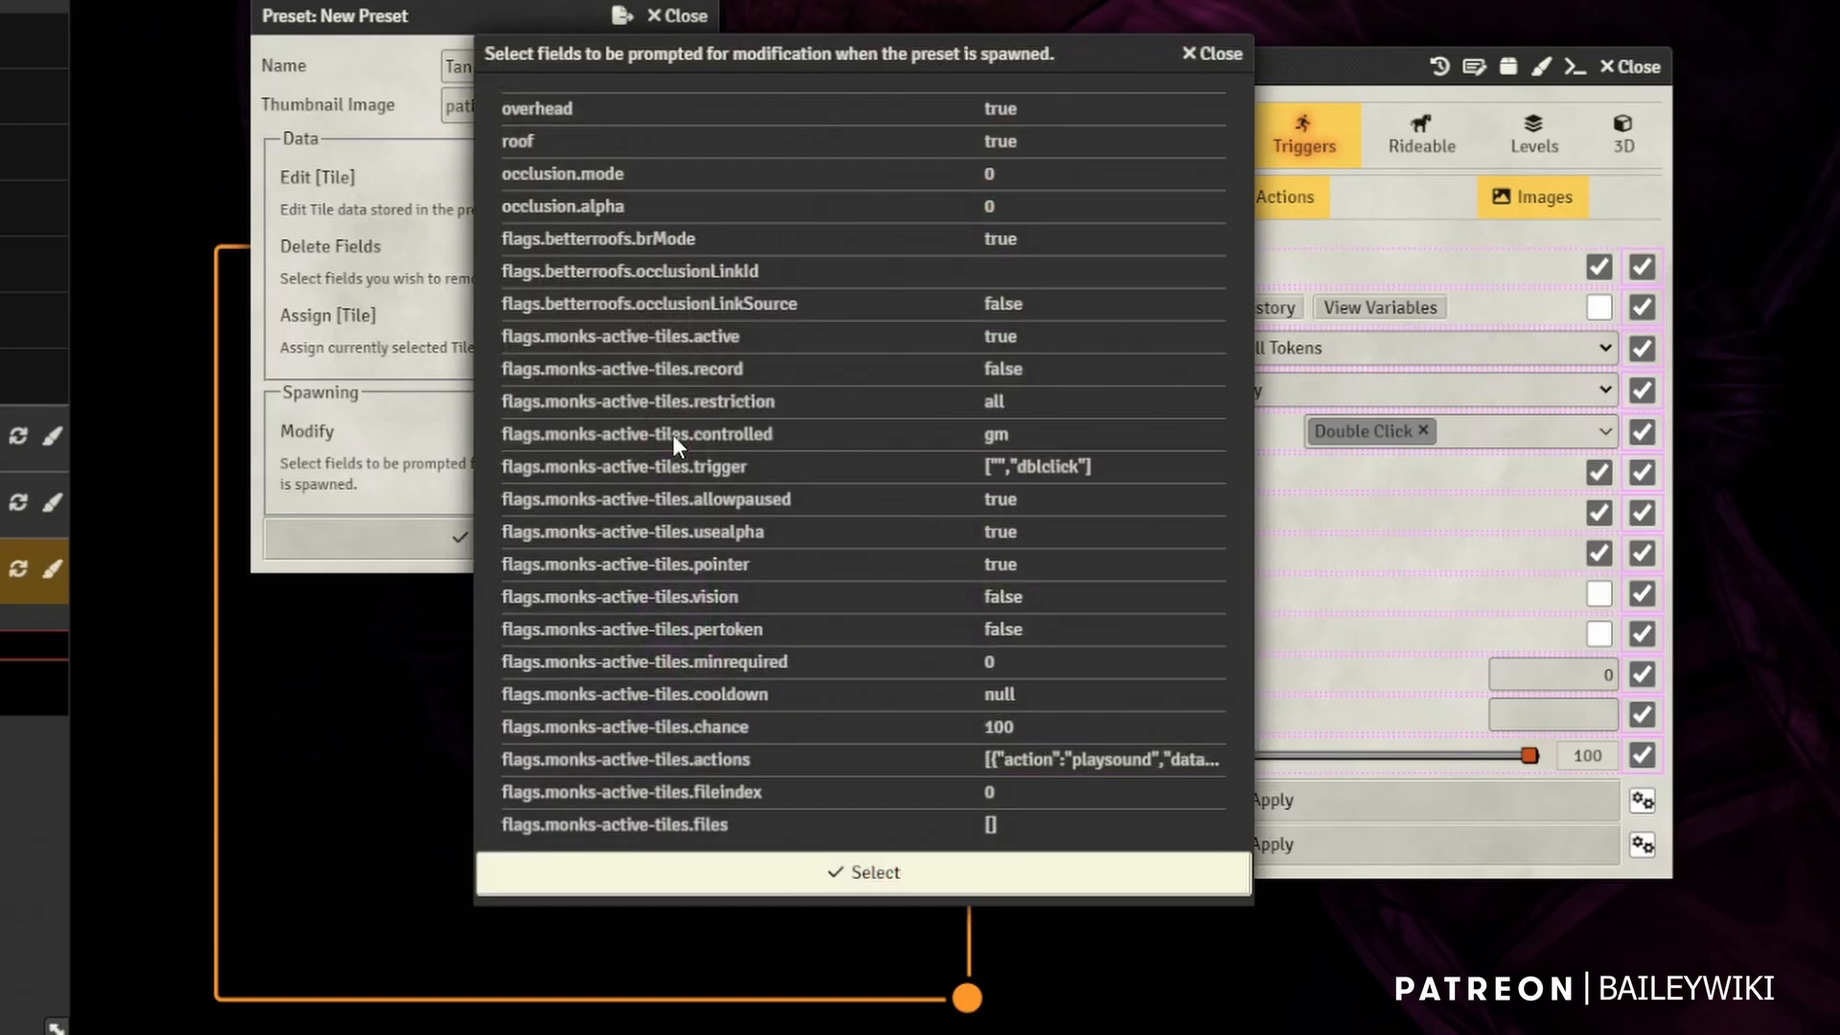
click(561, 108)
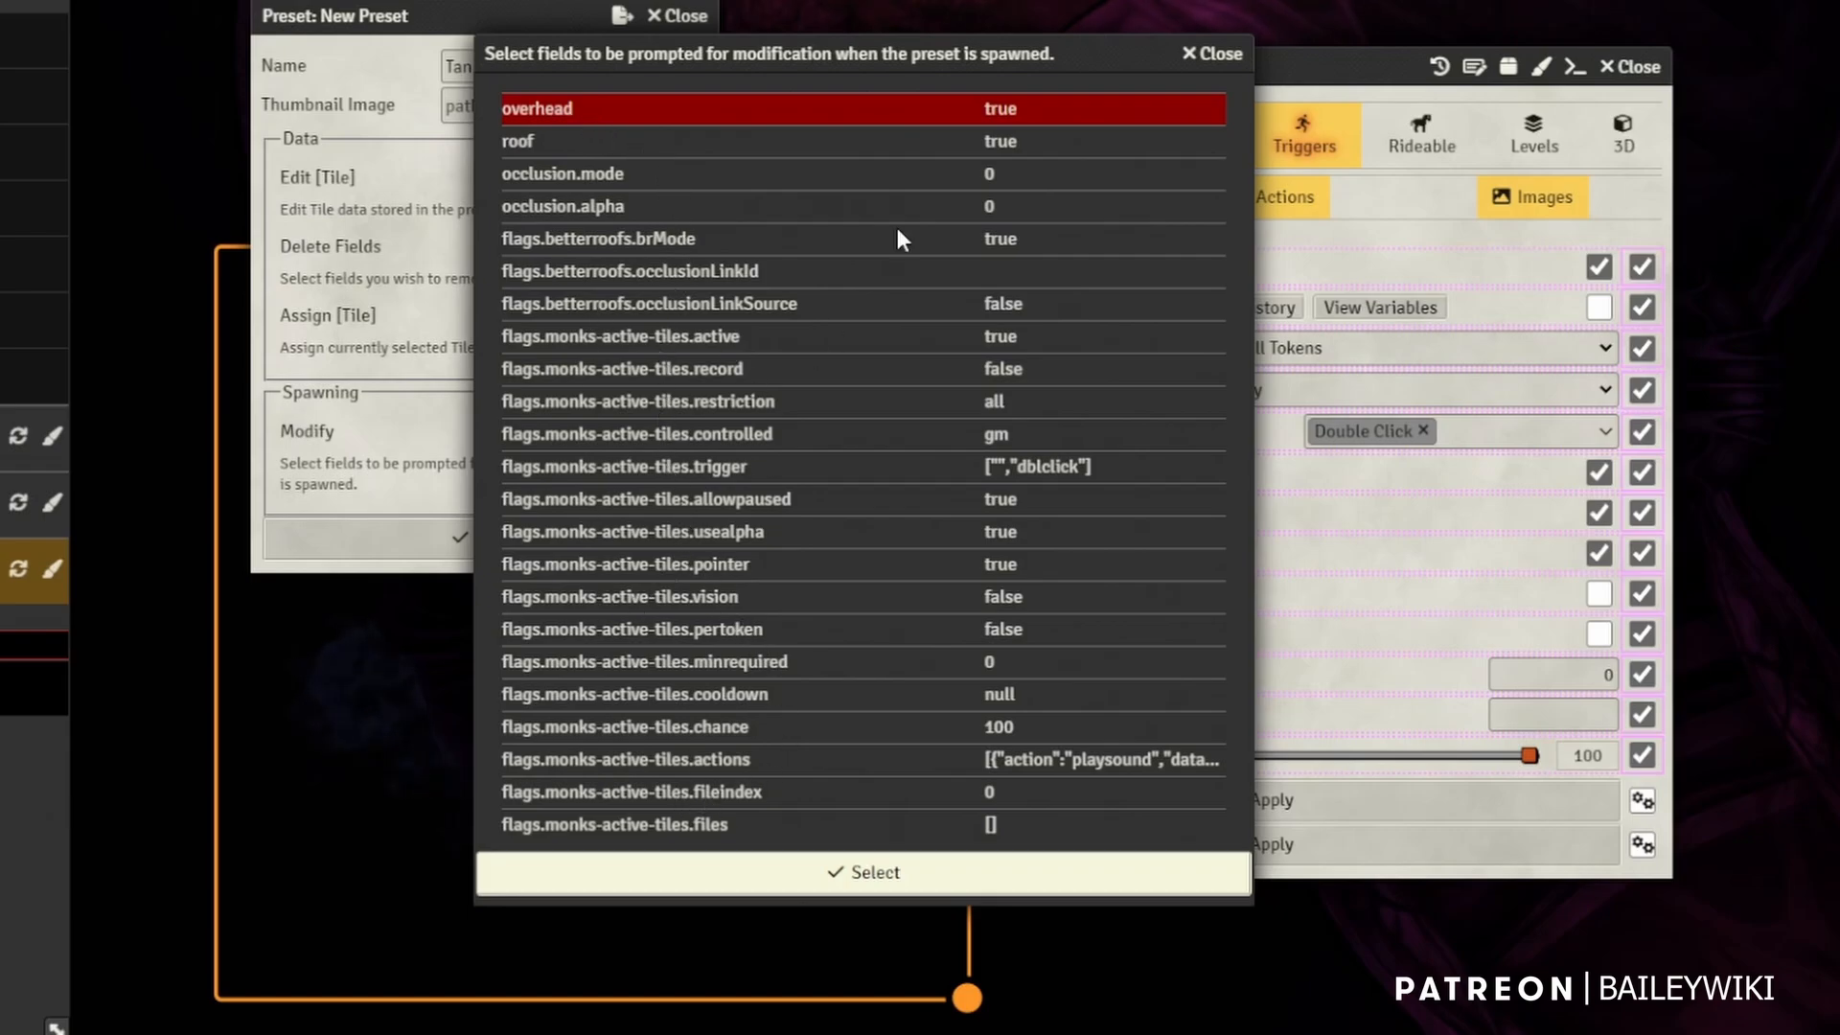
click(742, 249)
click(739, 337)
click(790, 468)
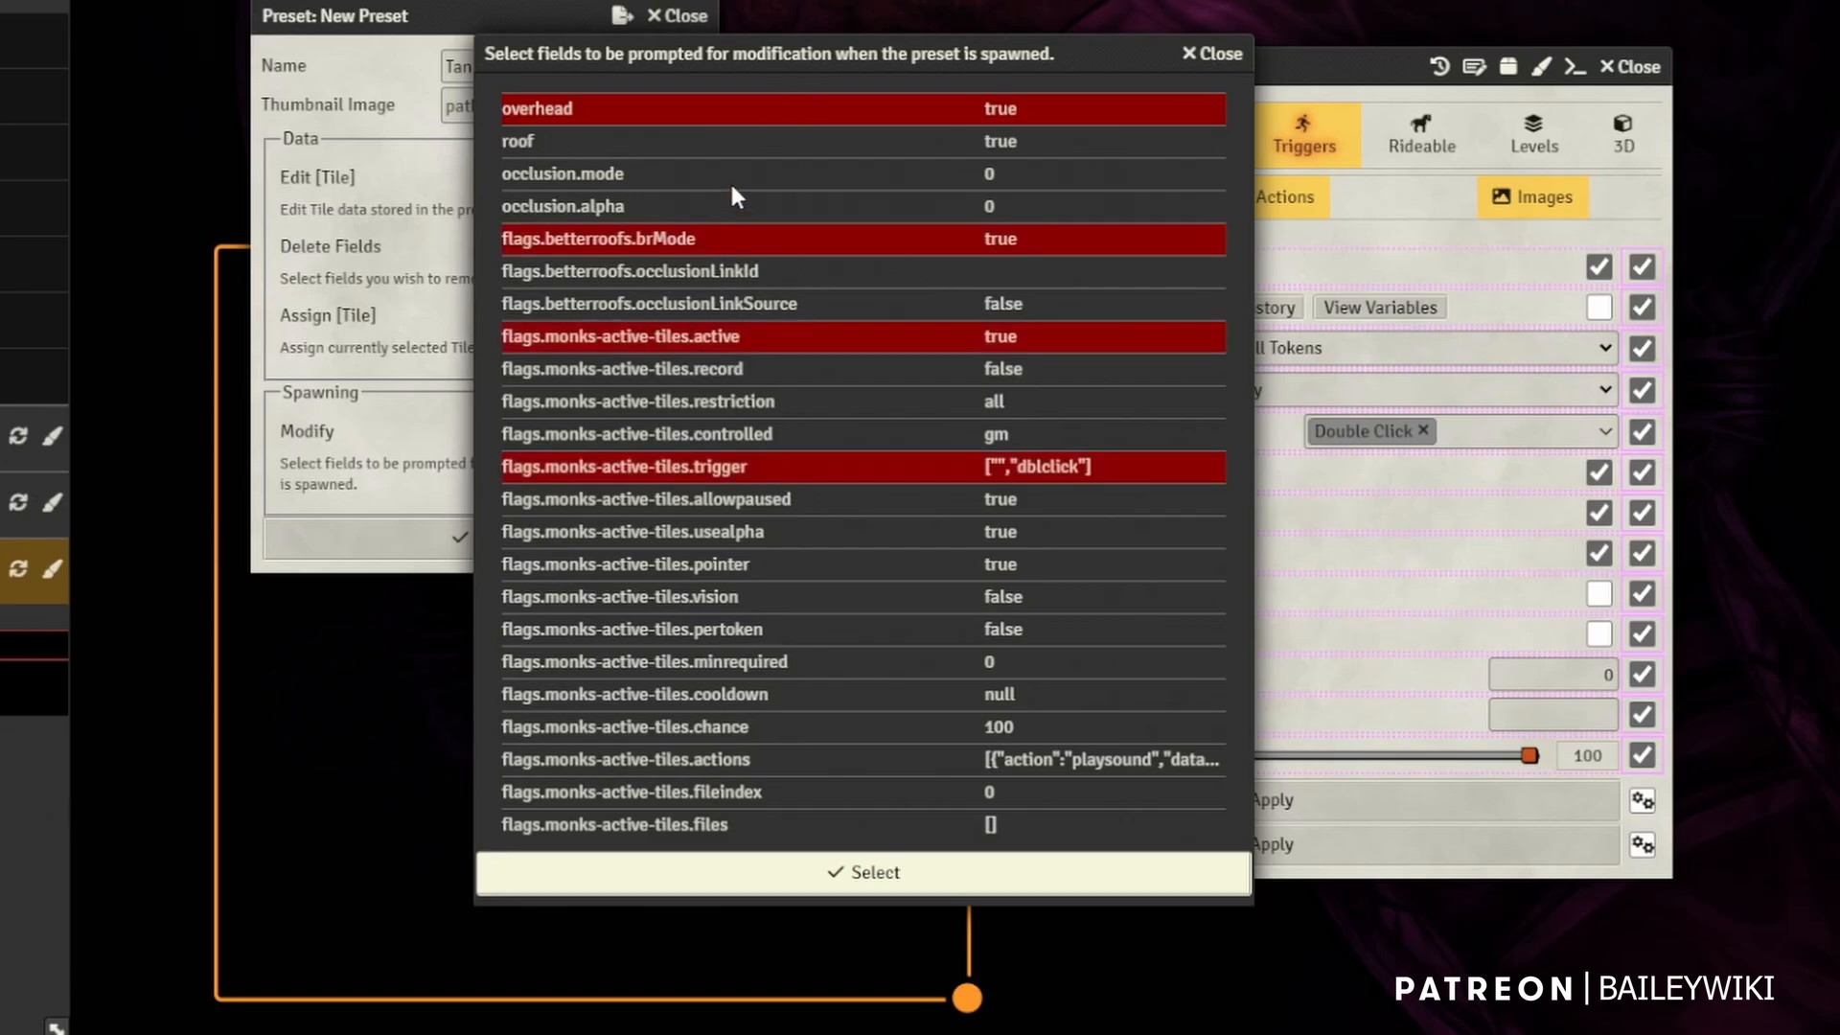
click(738, 119)
shift+click(734, 499)
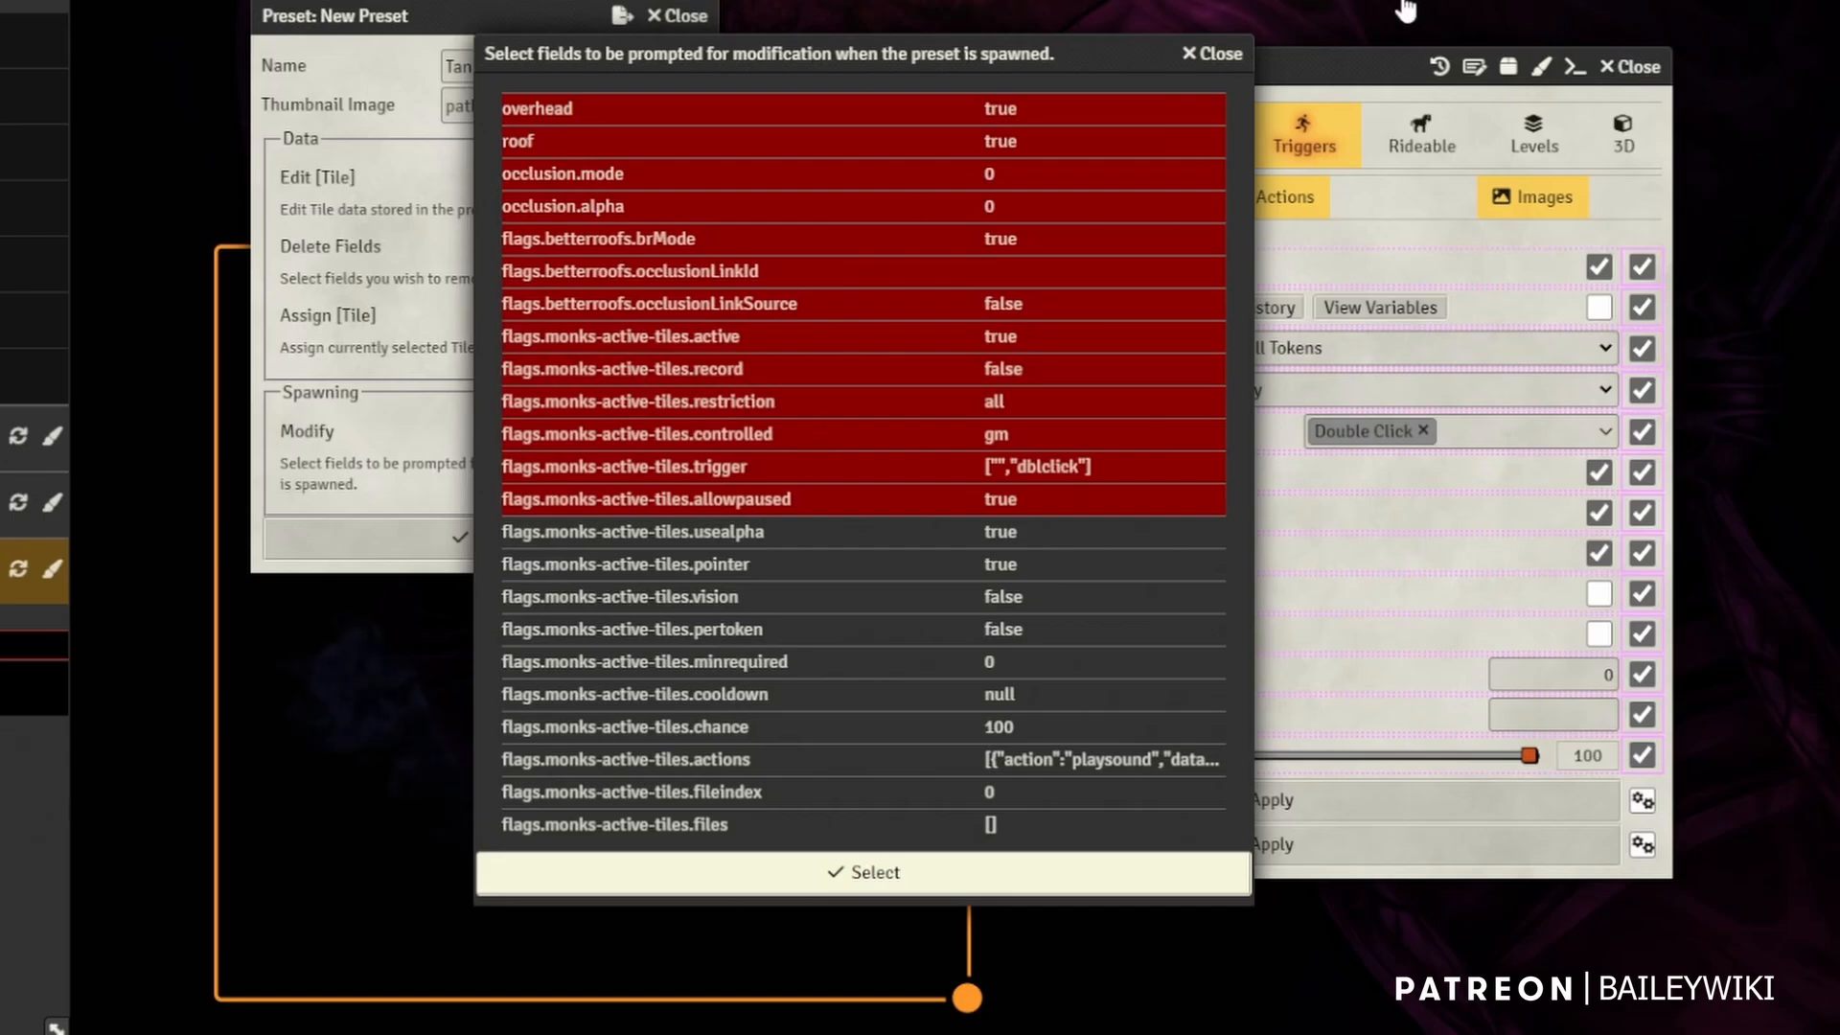
click(1217, 55)
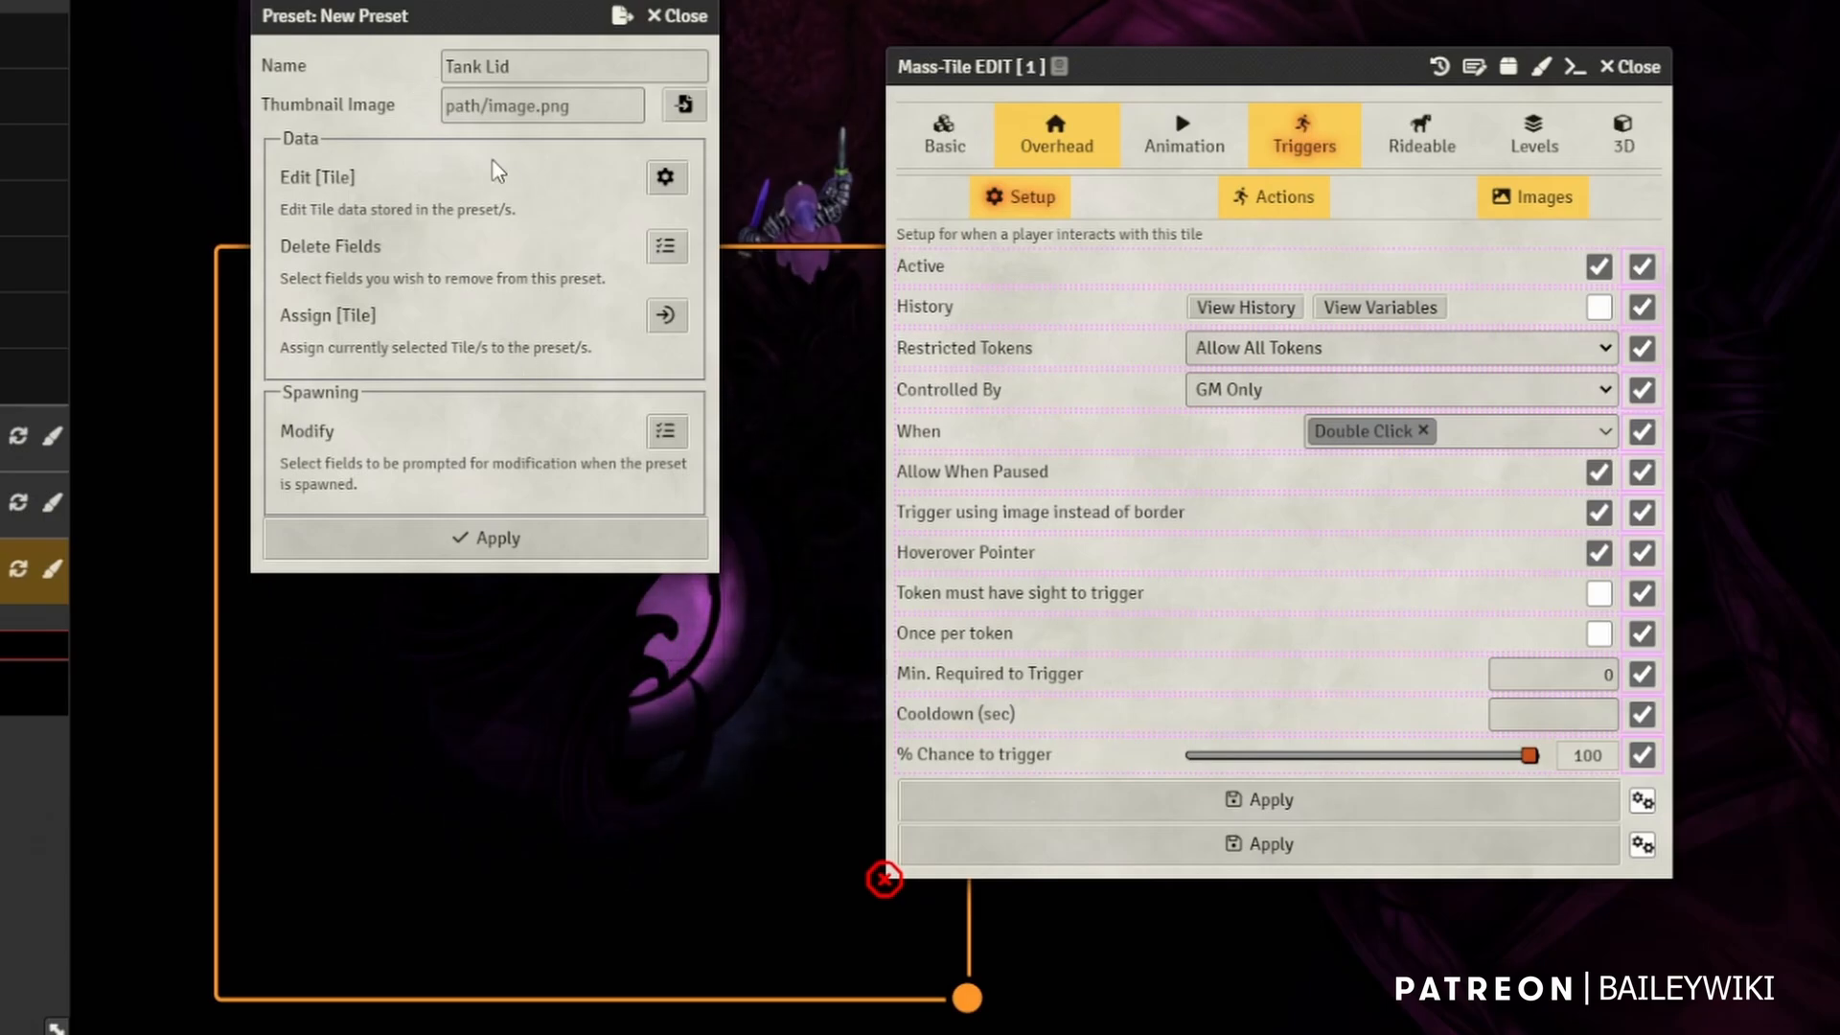
- Apply the Tank Lid preset's settings, move the preset list aside and close the tile's Mass Edit form
click(503, 538)
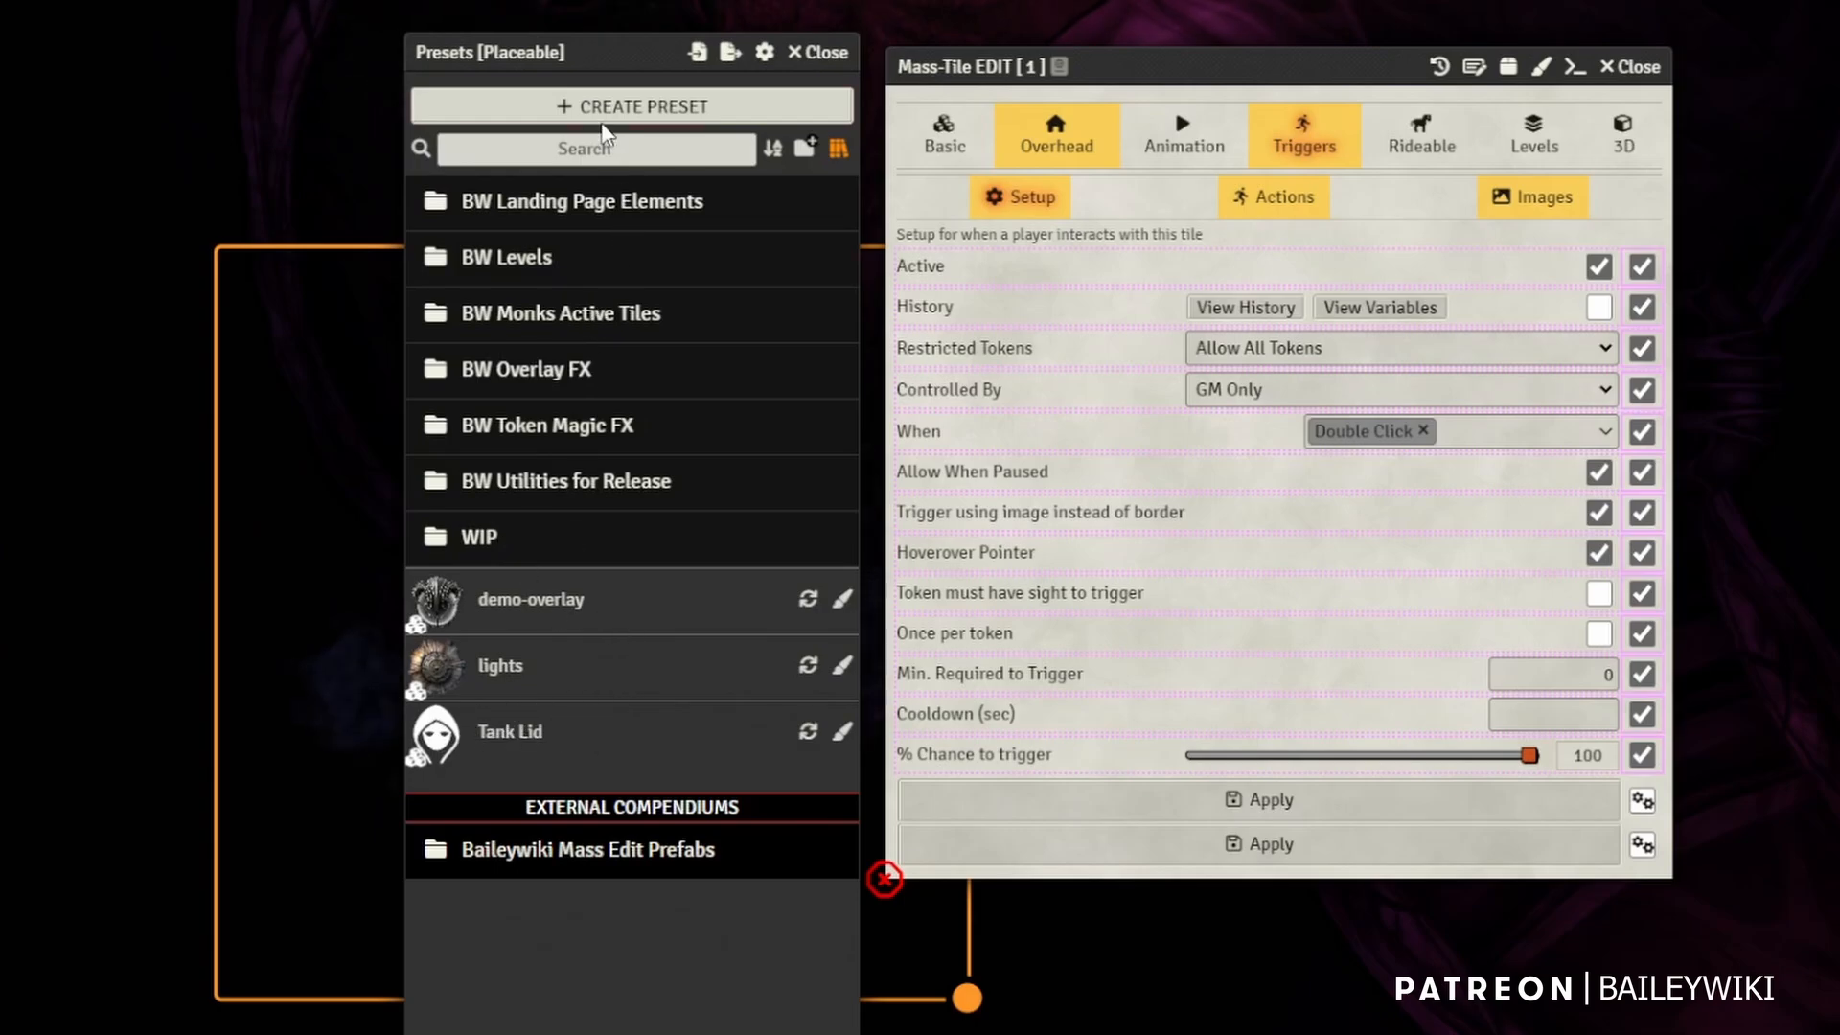
drag(605, 51, 0, 0)
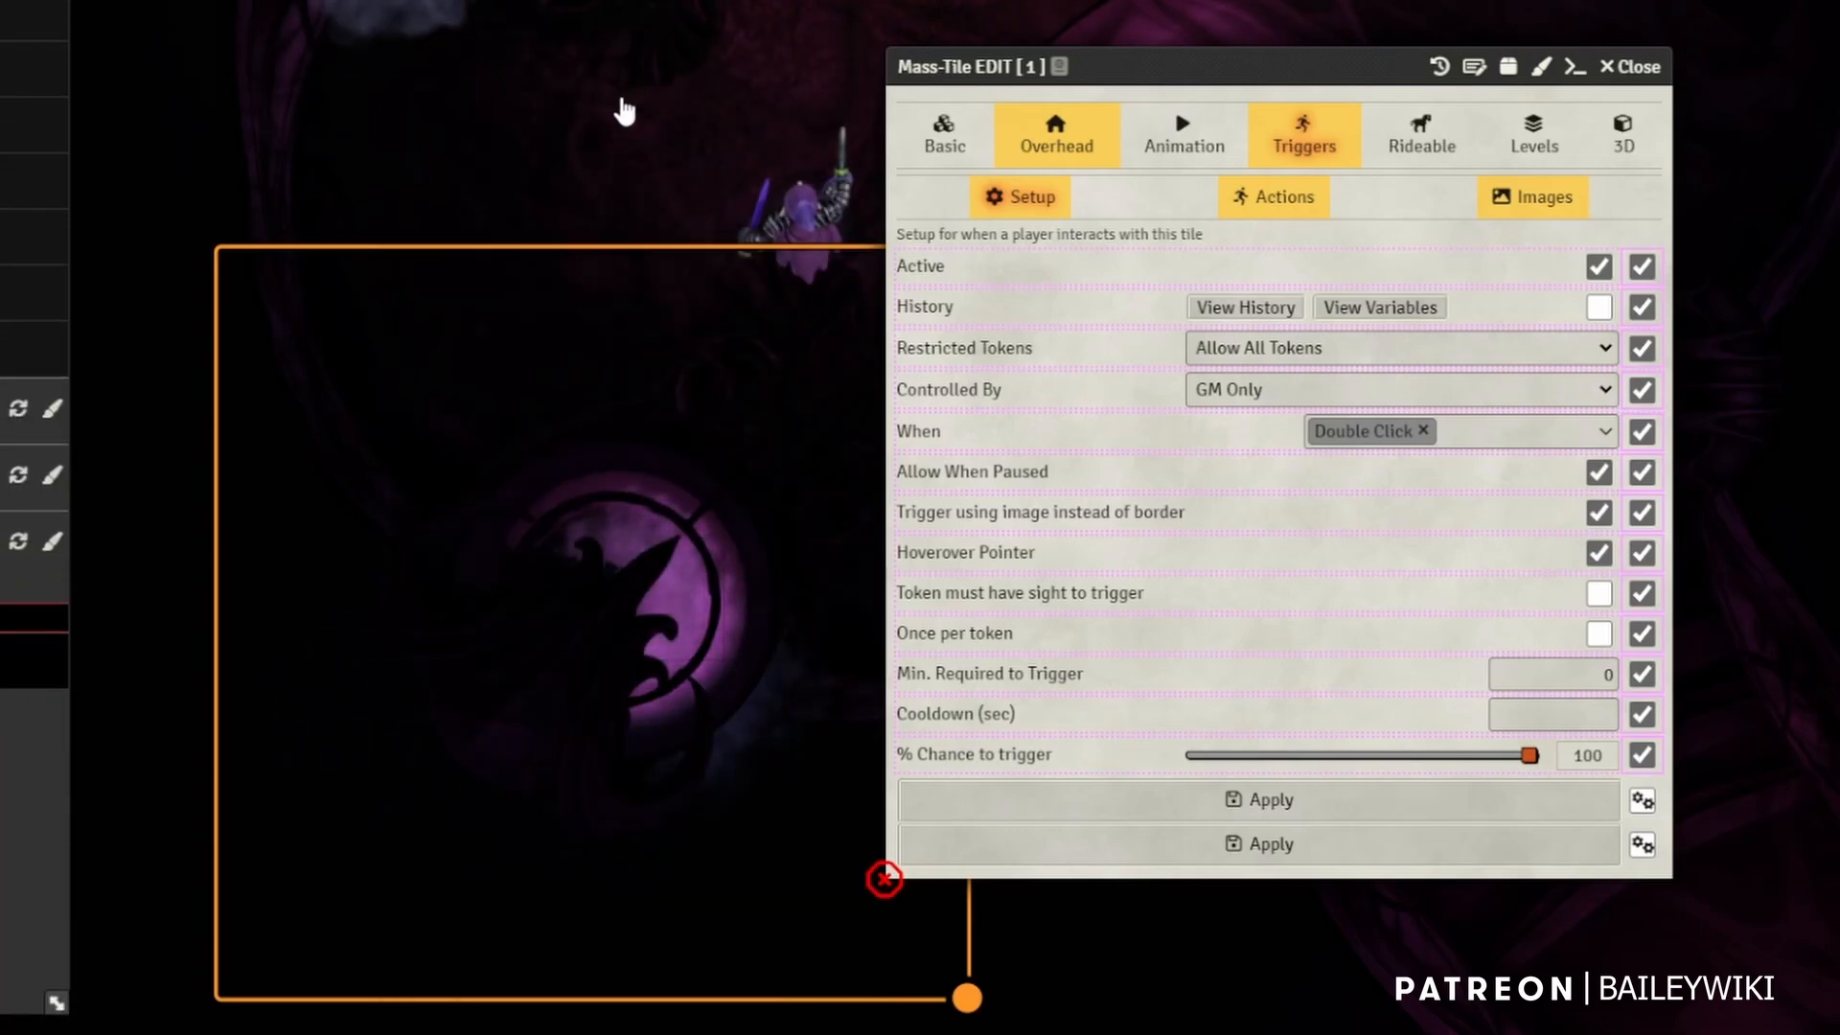
drag(624, 111, 676, 509)
click(1629, 68)
scroll(670, 253, down, 6)
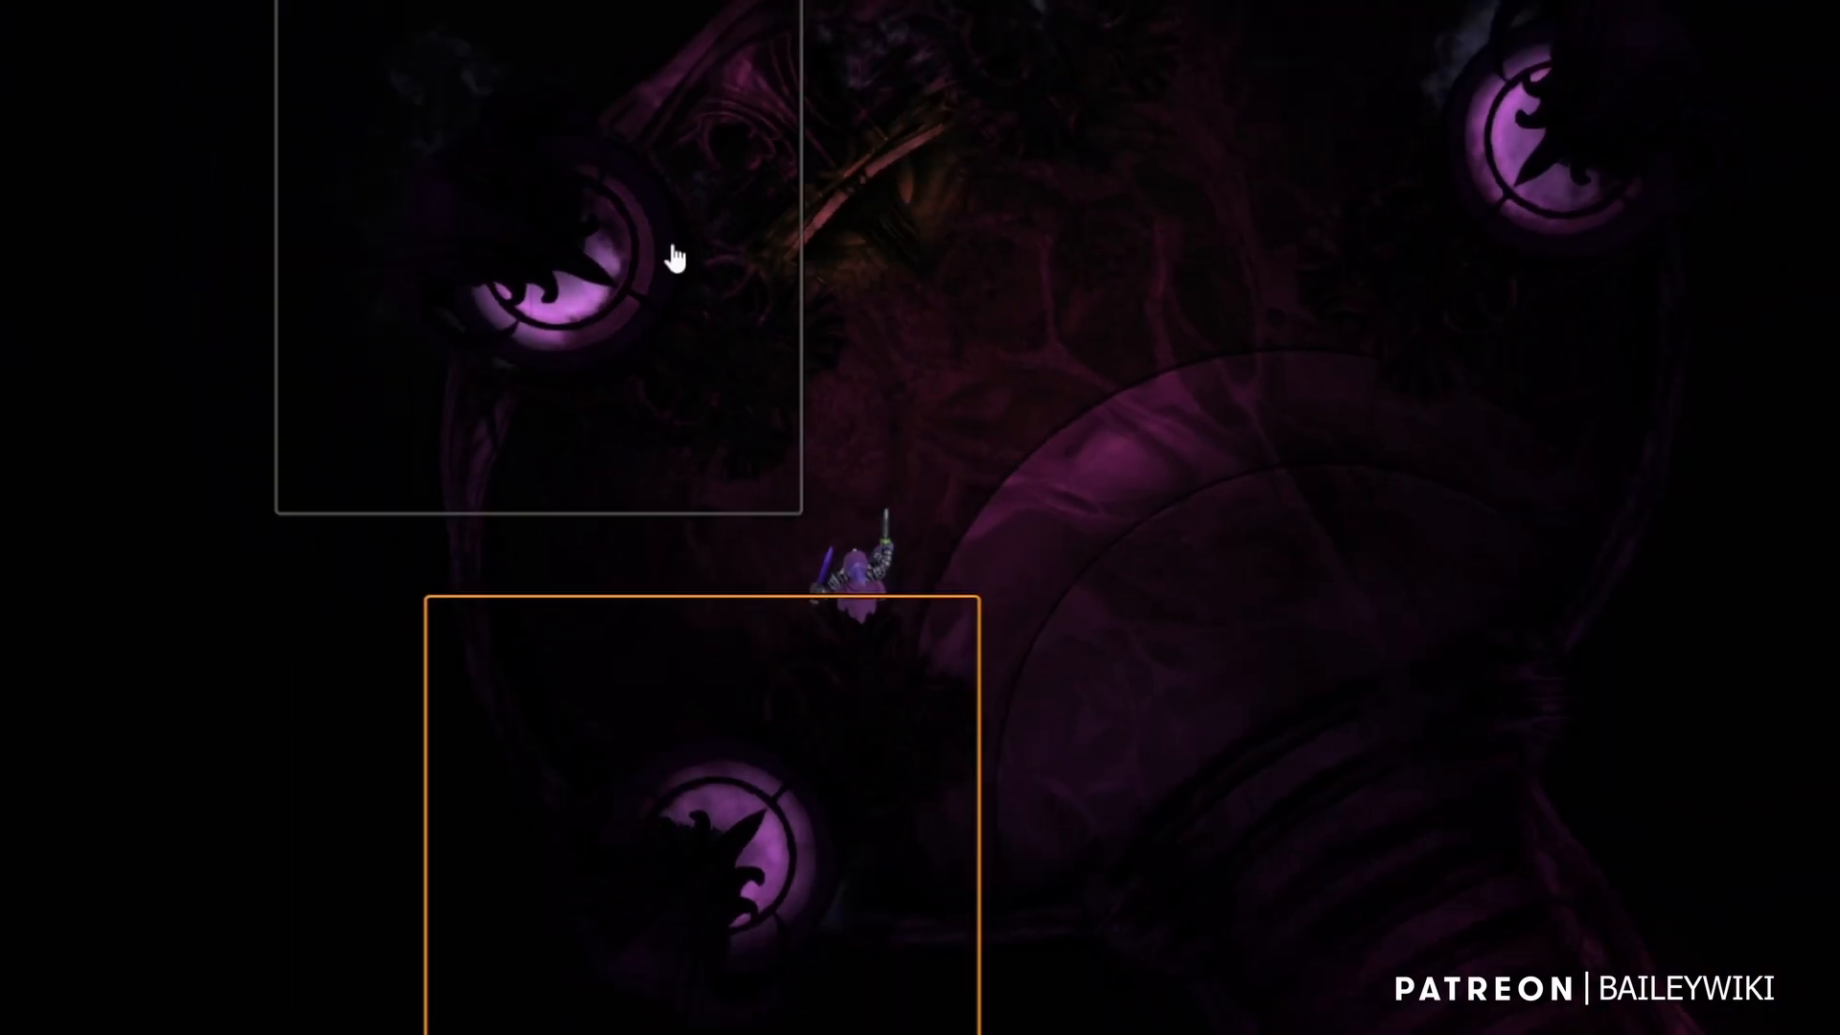
- Select the three other lamp tiles around the chamber and paste the Tank Lid preset's copied data onto them
click(622, 284)
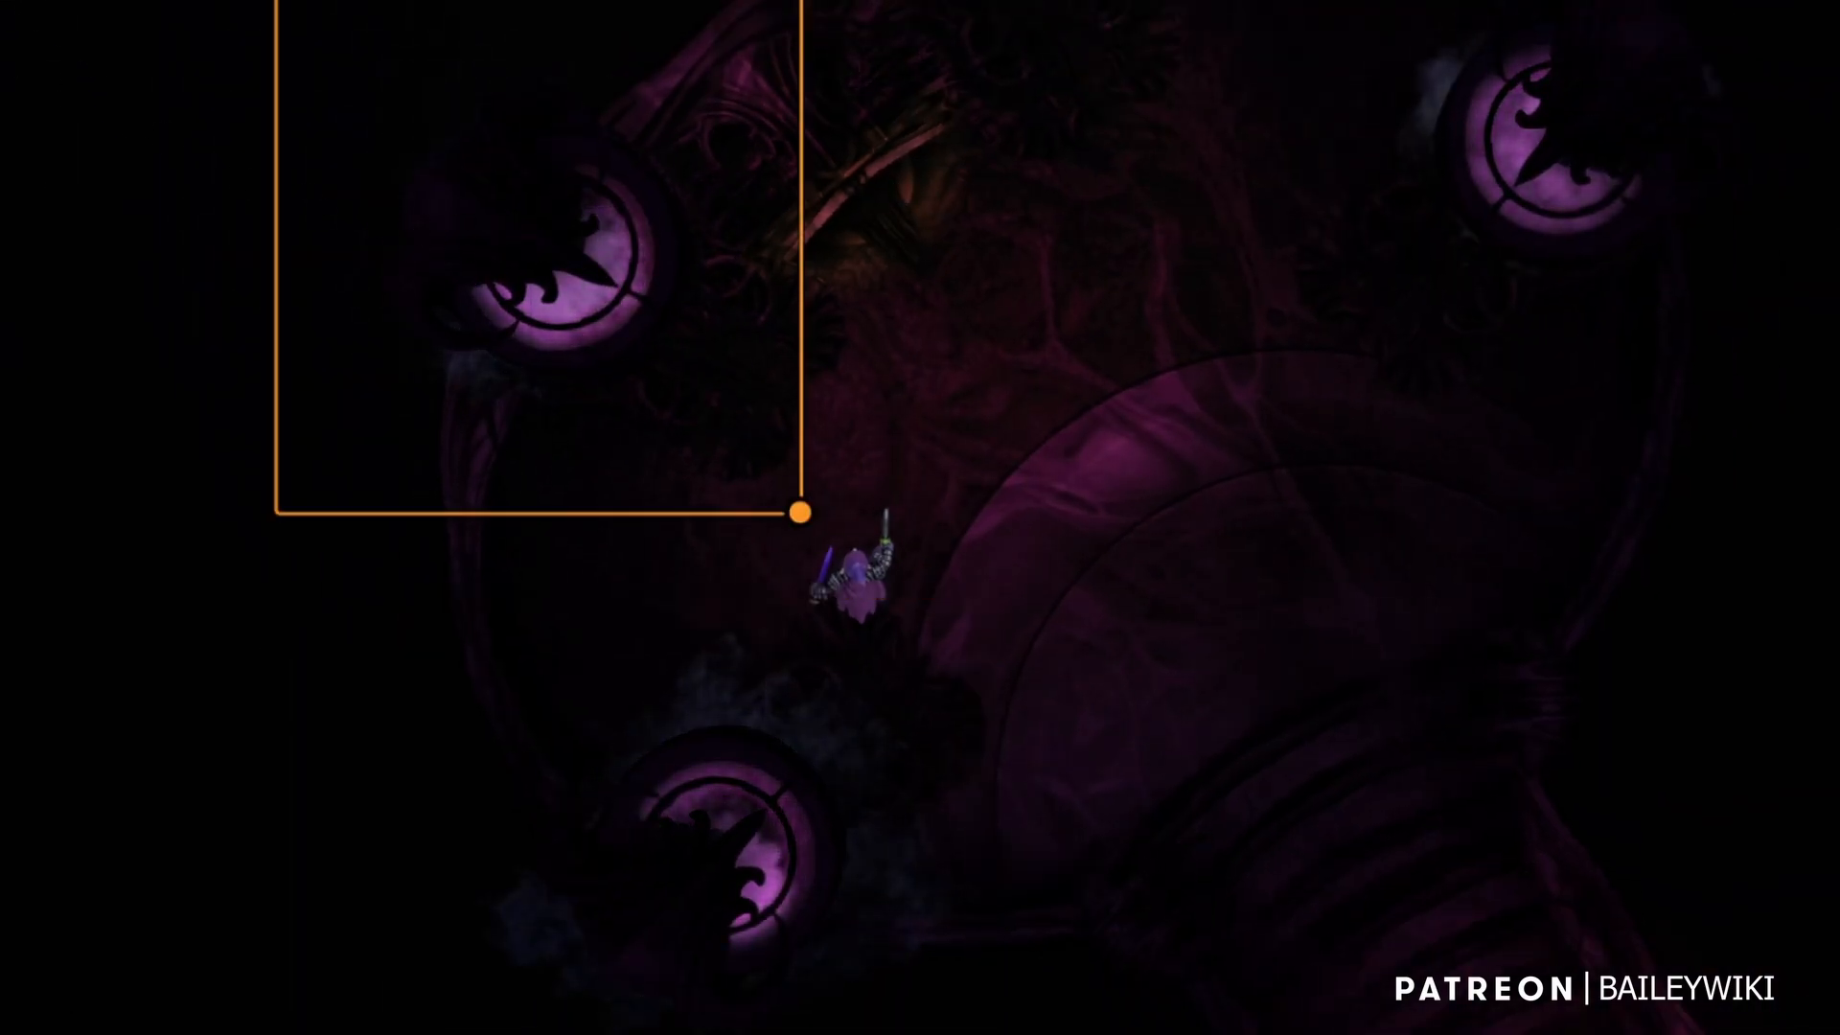
click(913, 36)
click(1590, 213)
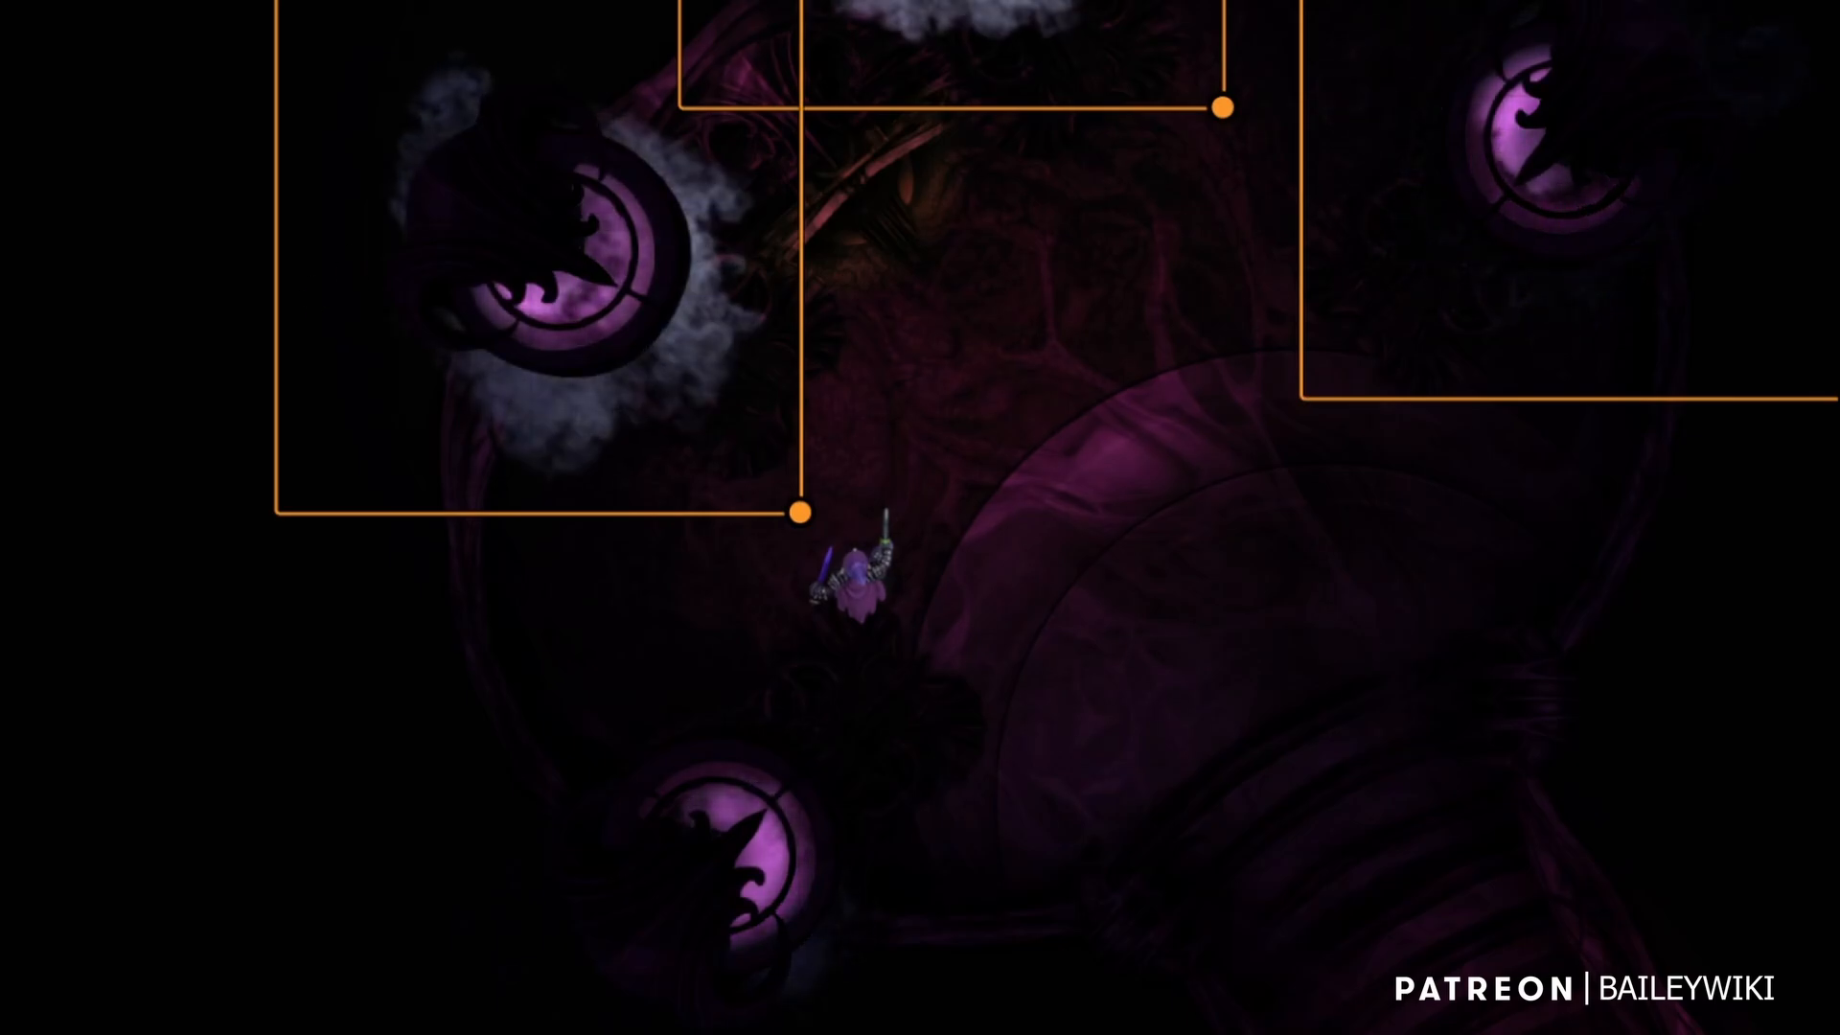
click(63, 655)
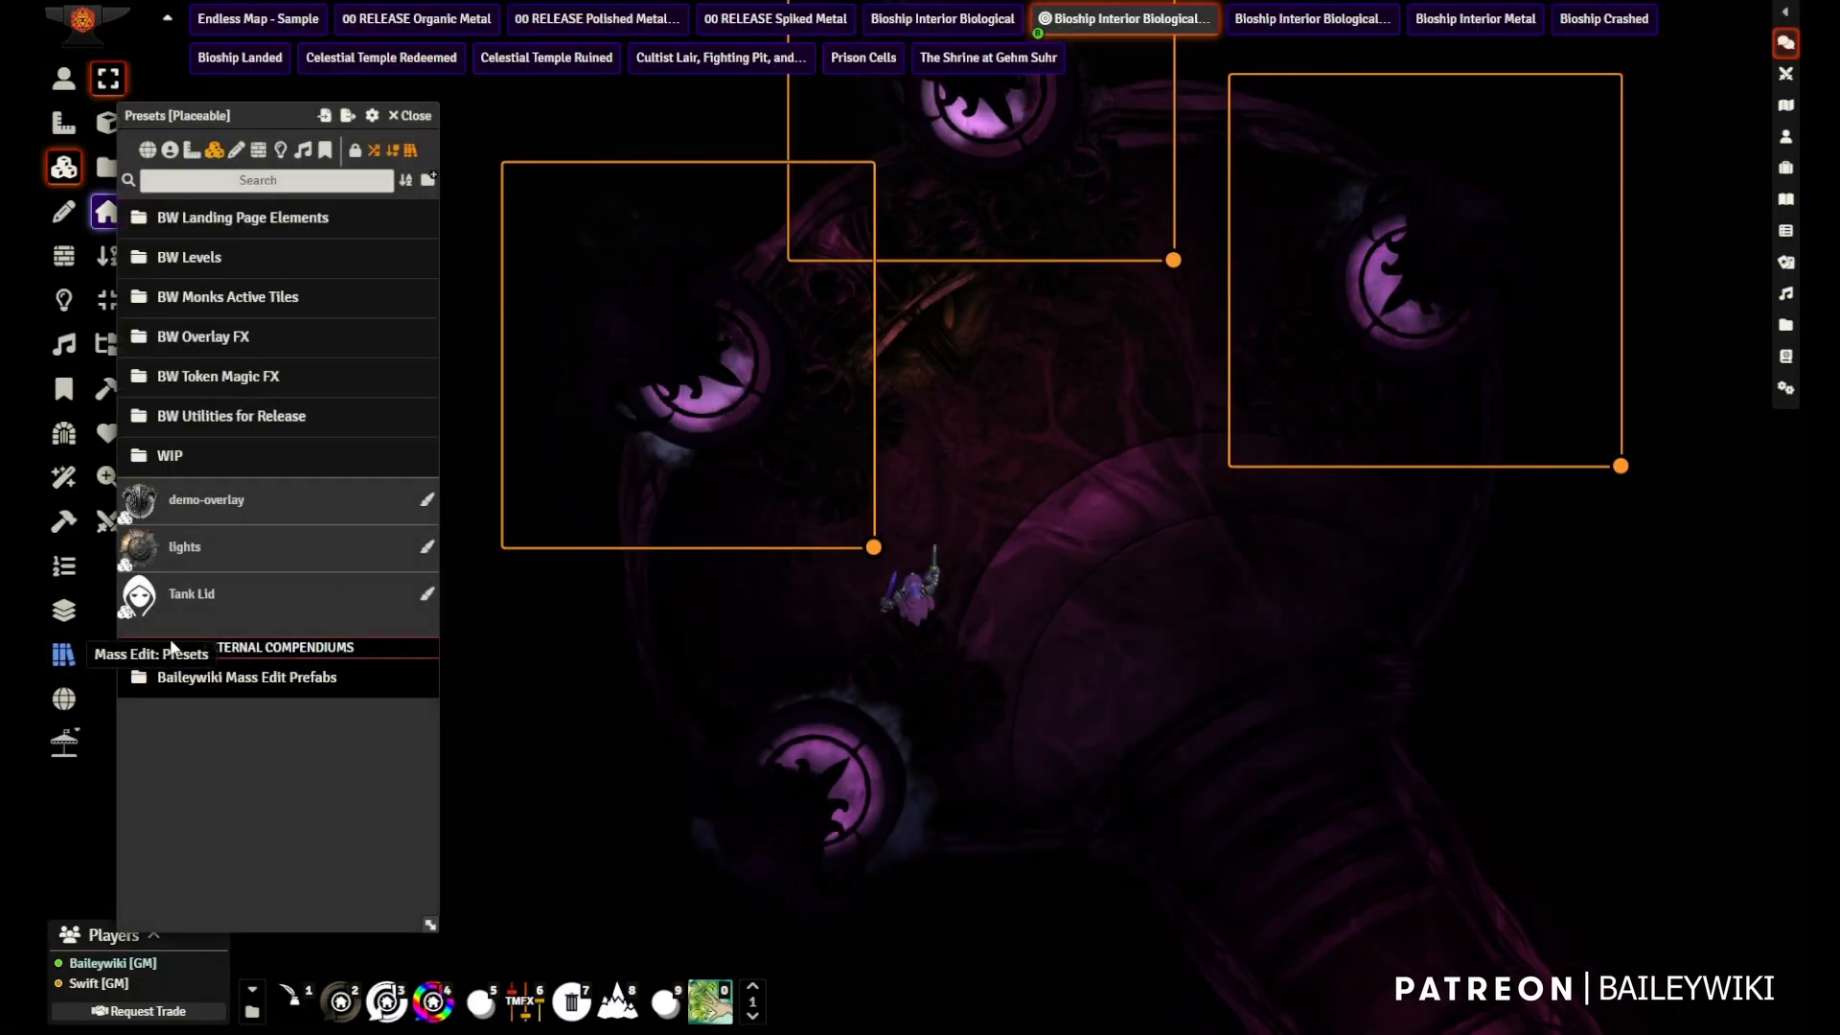
right_click(177, 594)
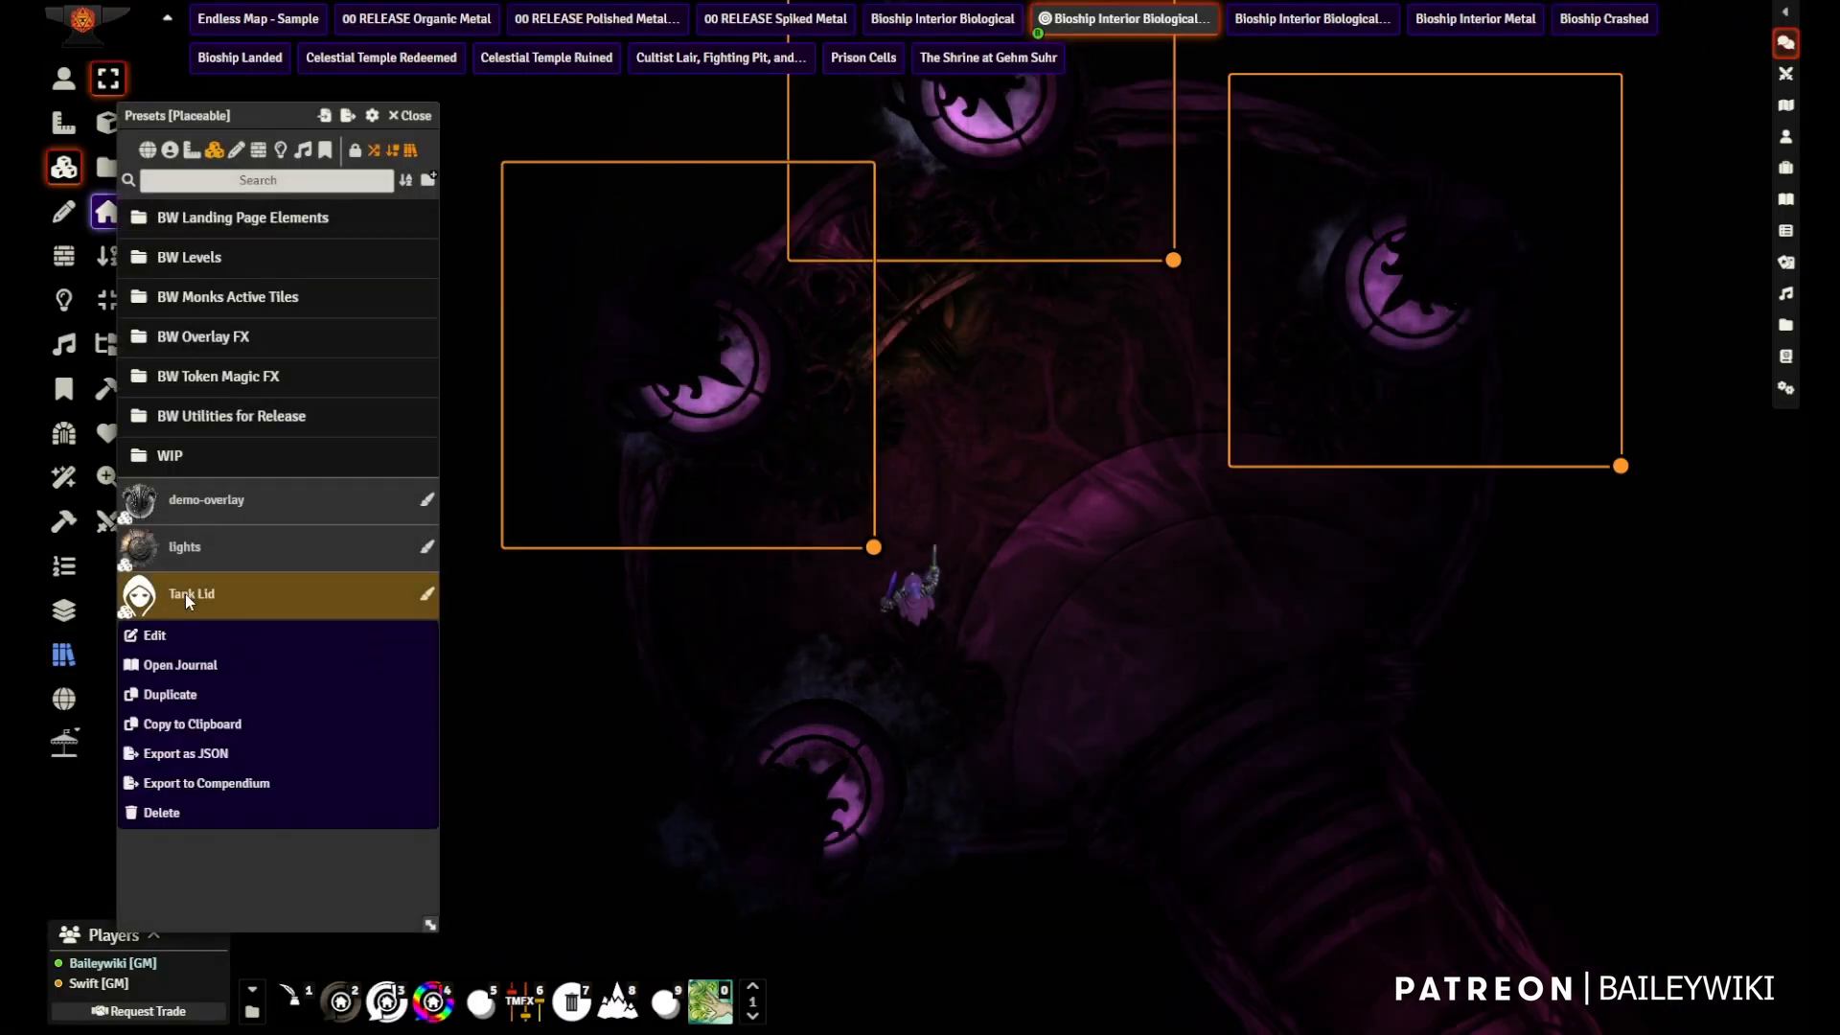
click(186, 721)
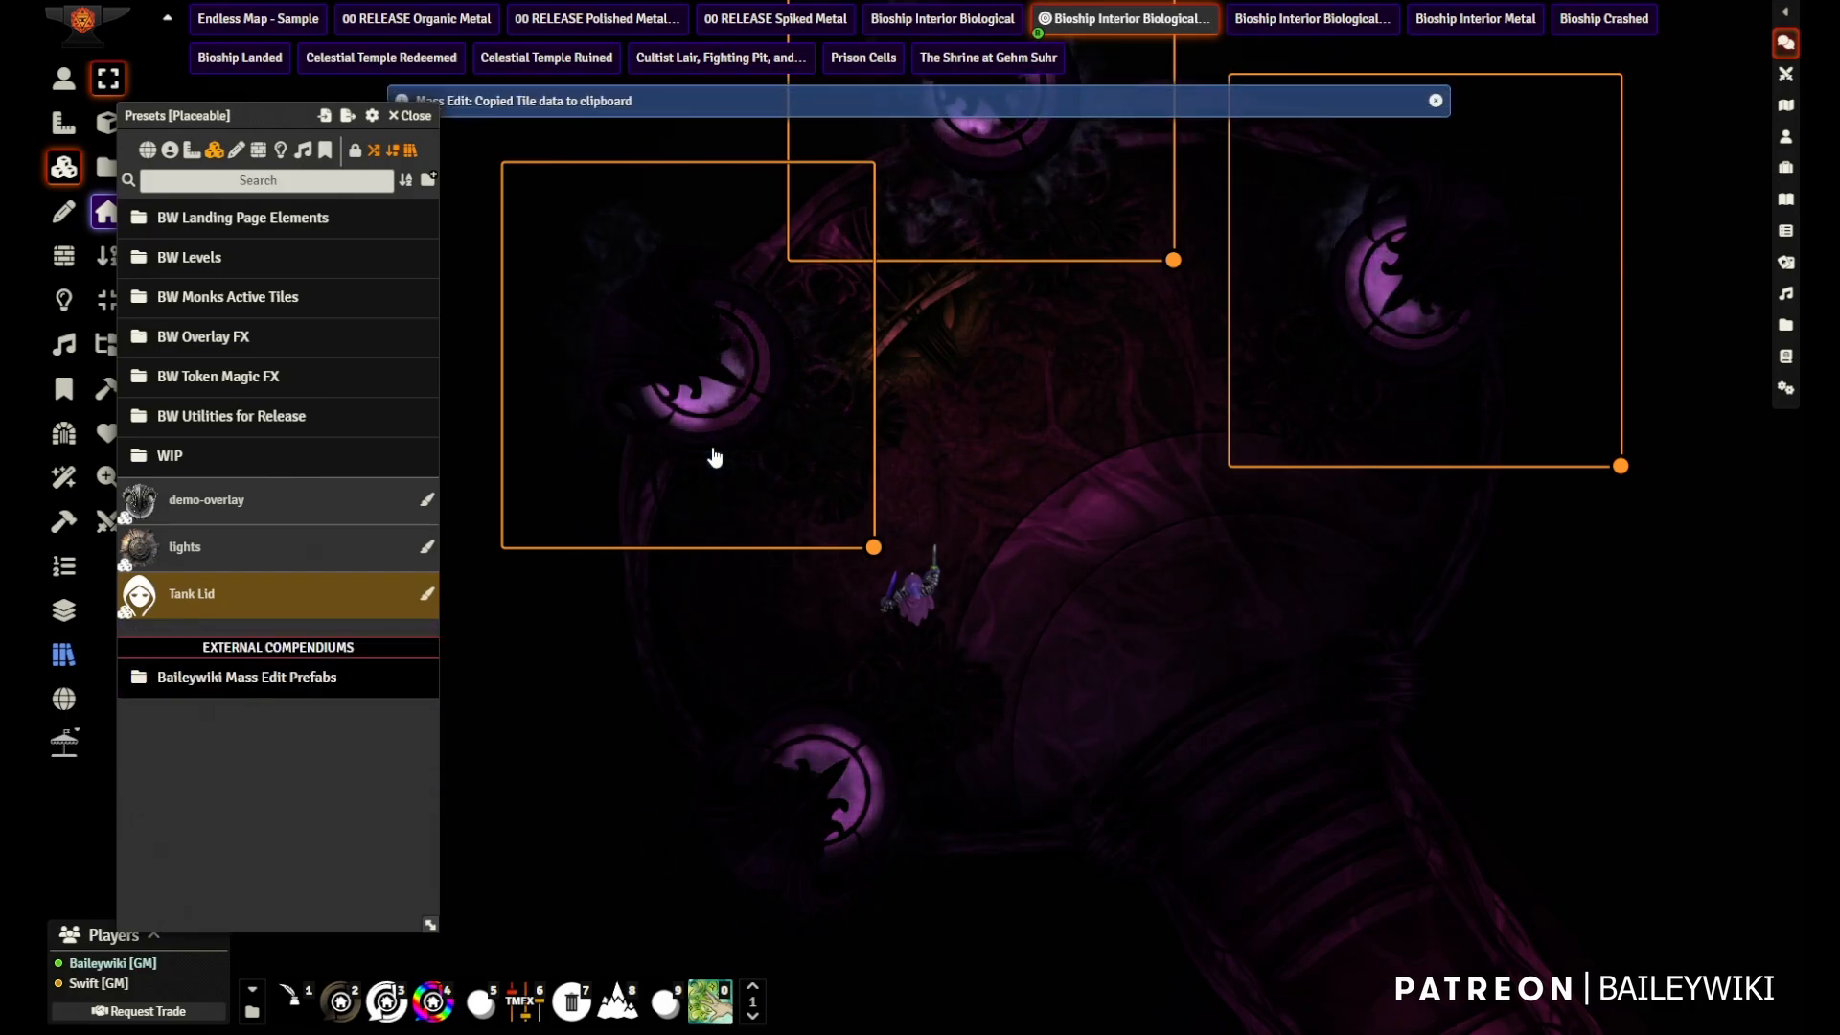
key(ctrl+v)
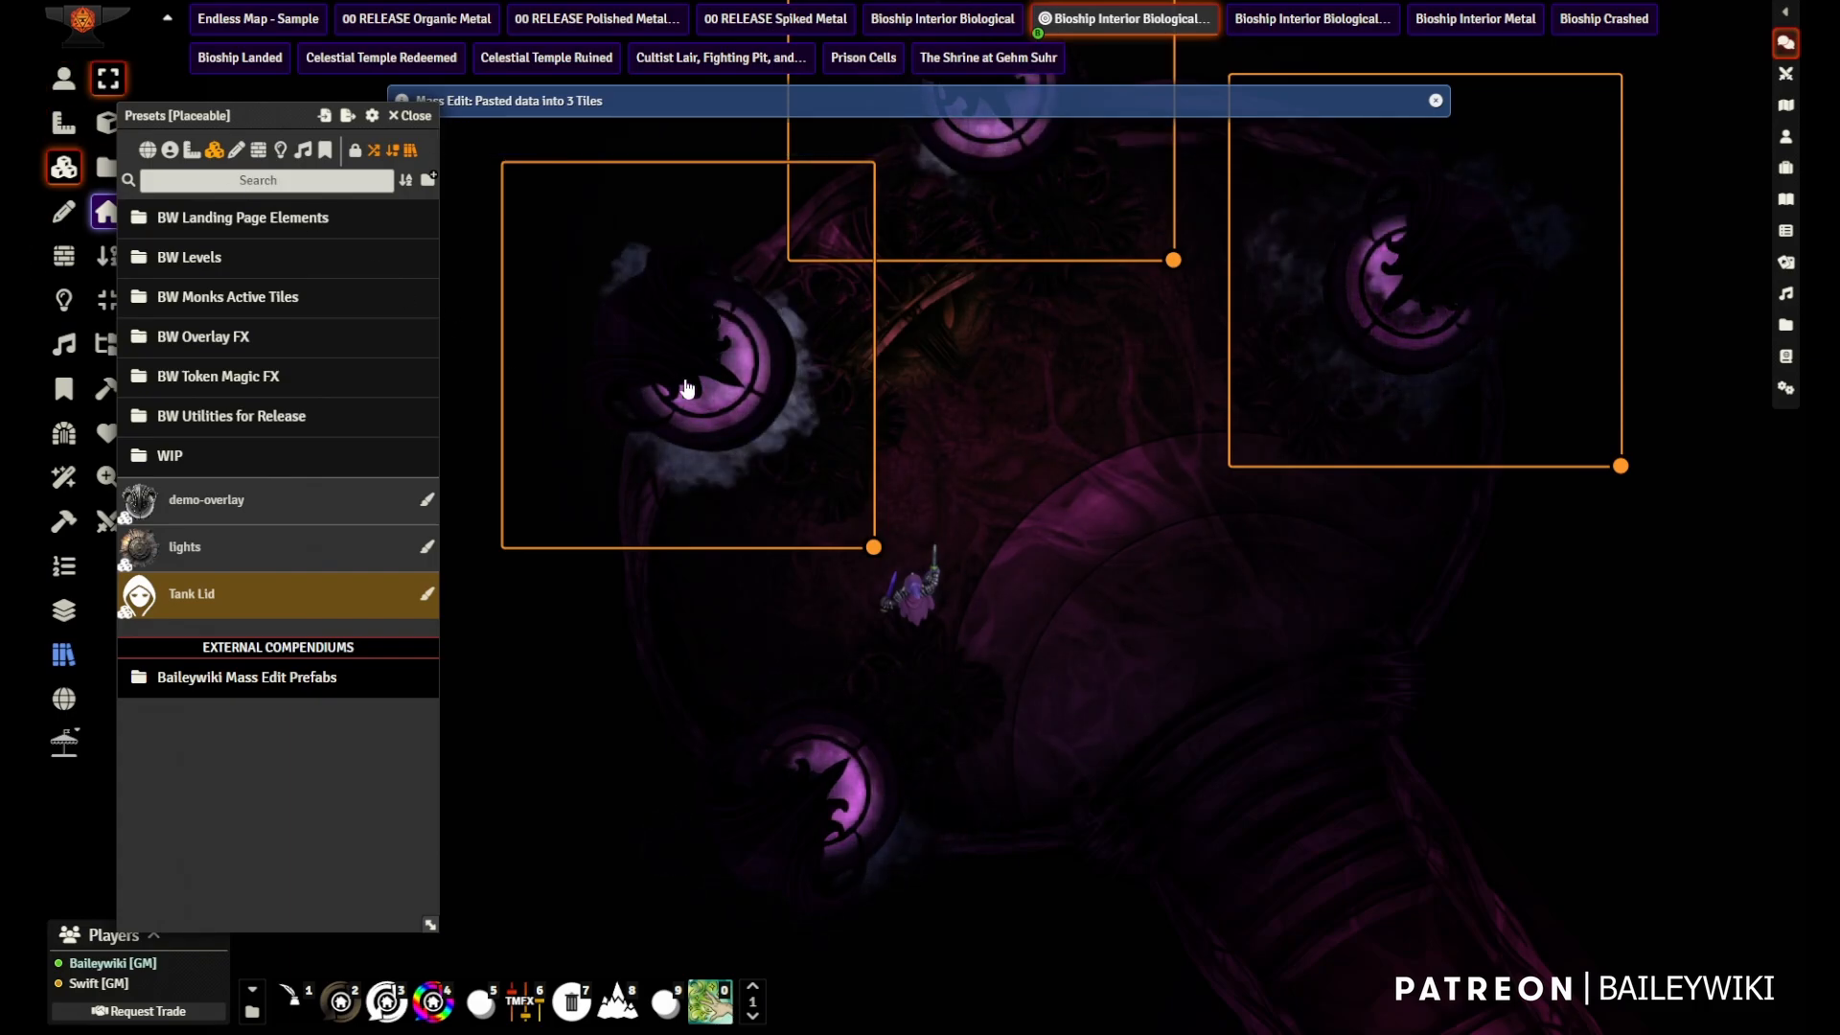
- Check the trigger setup, actions and images of one of the pasted tiles, and close its configuration
double_click(811, 400)
click(1022, 355)
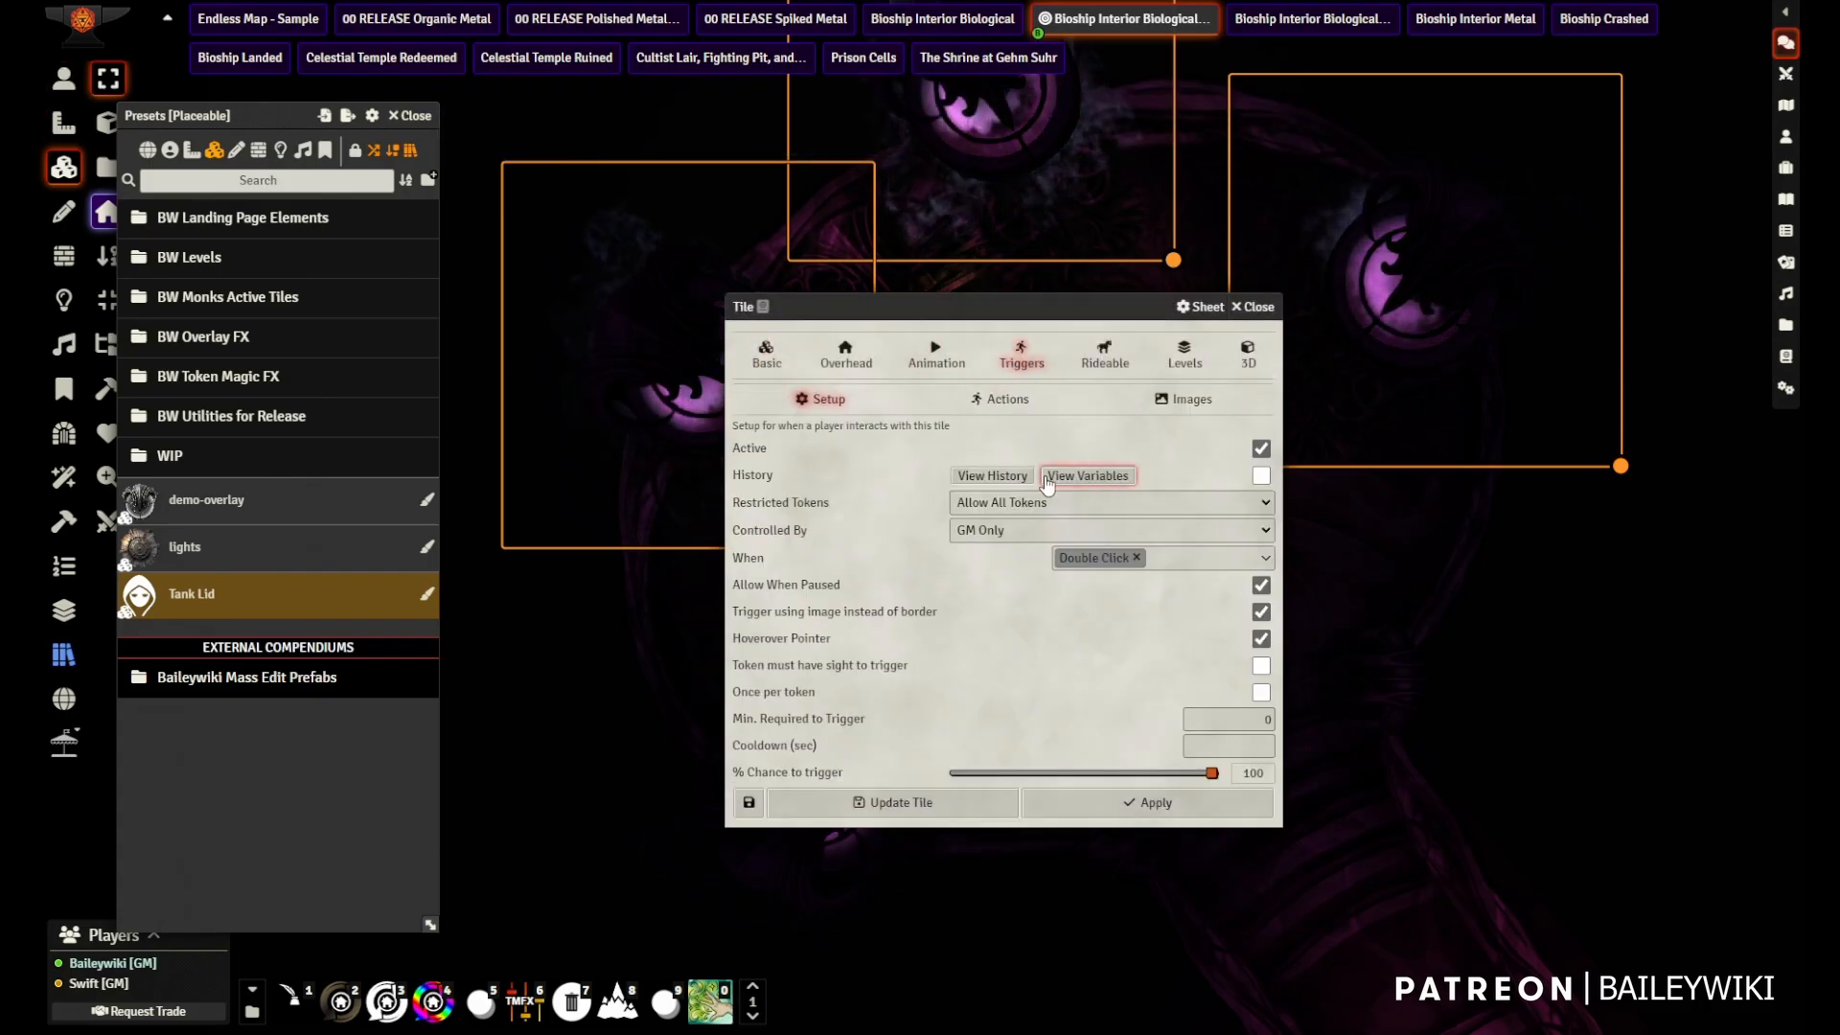
click(999, 398)
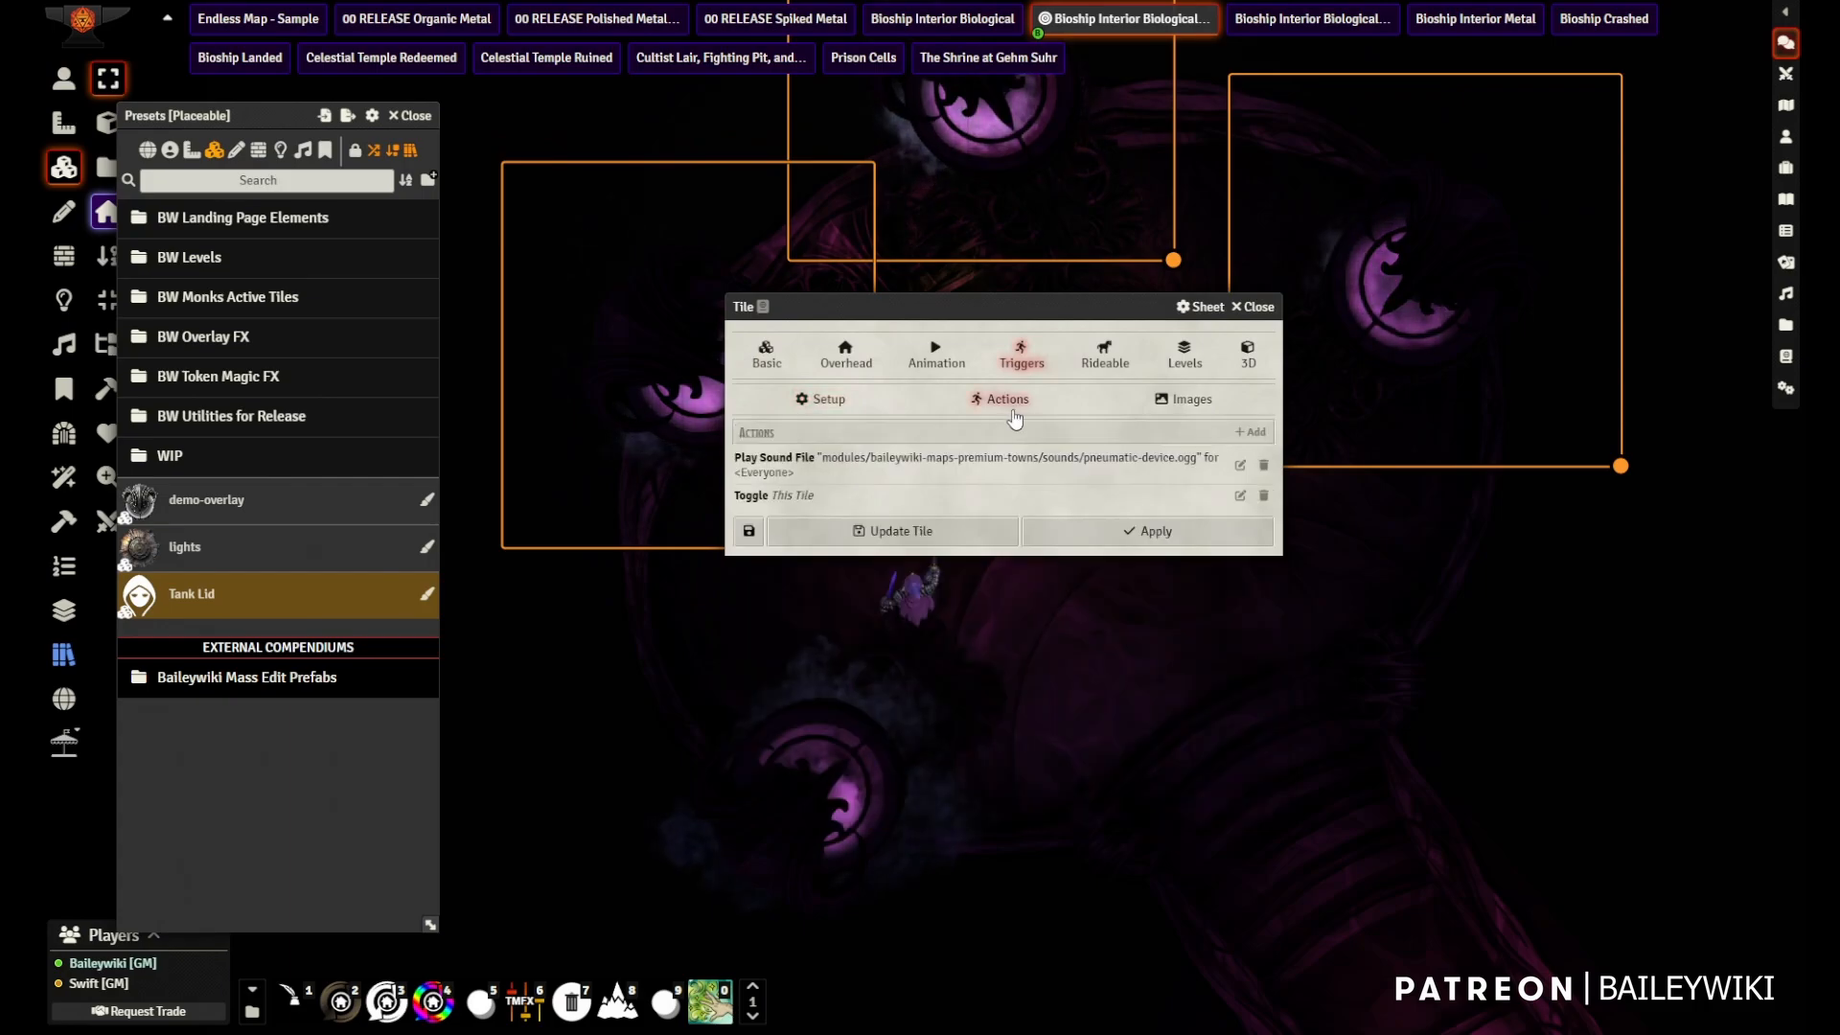
click(1178, 401)
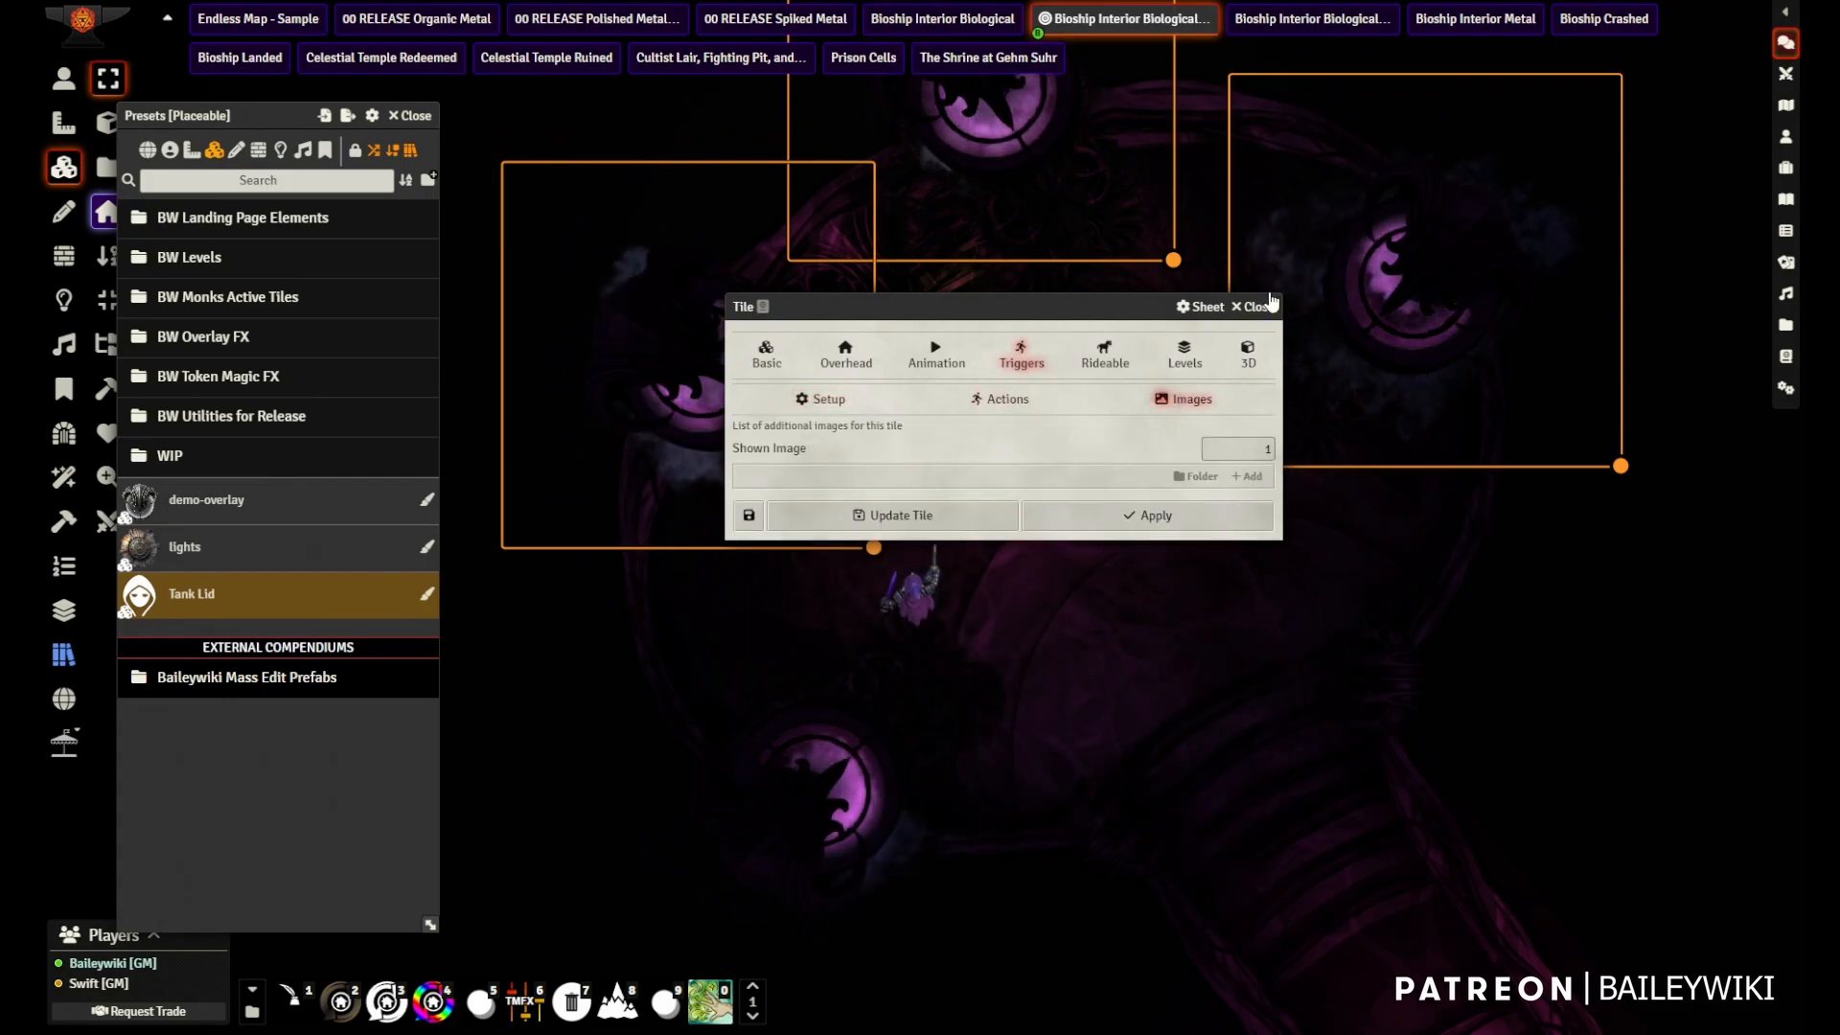
click(1255, 307)
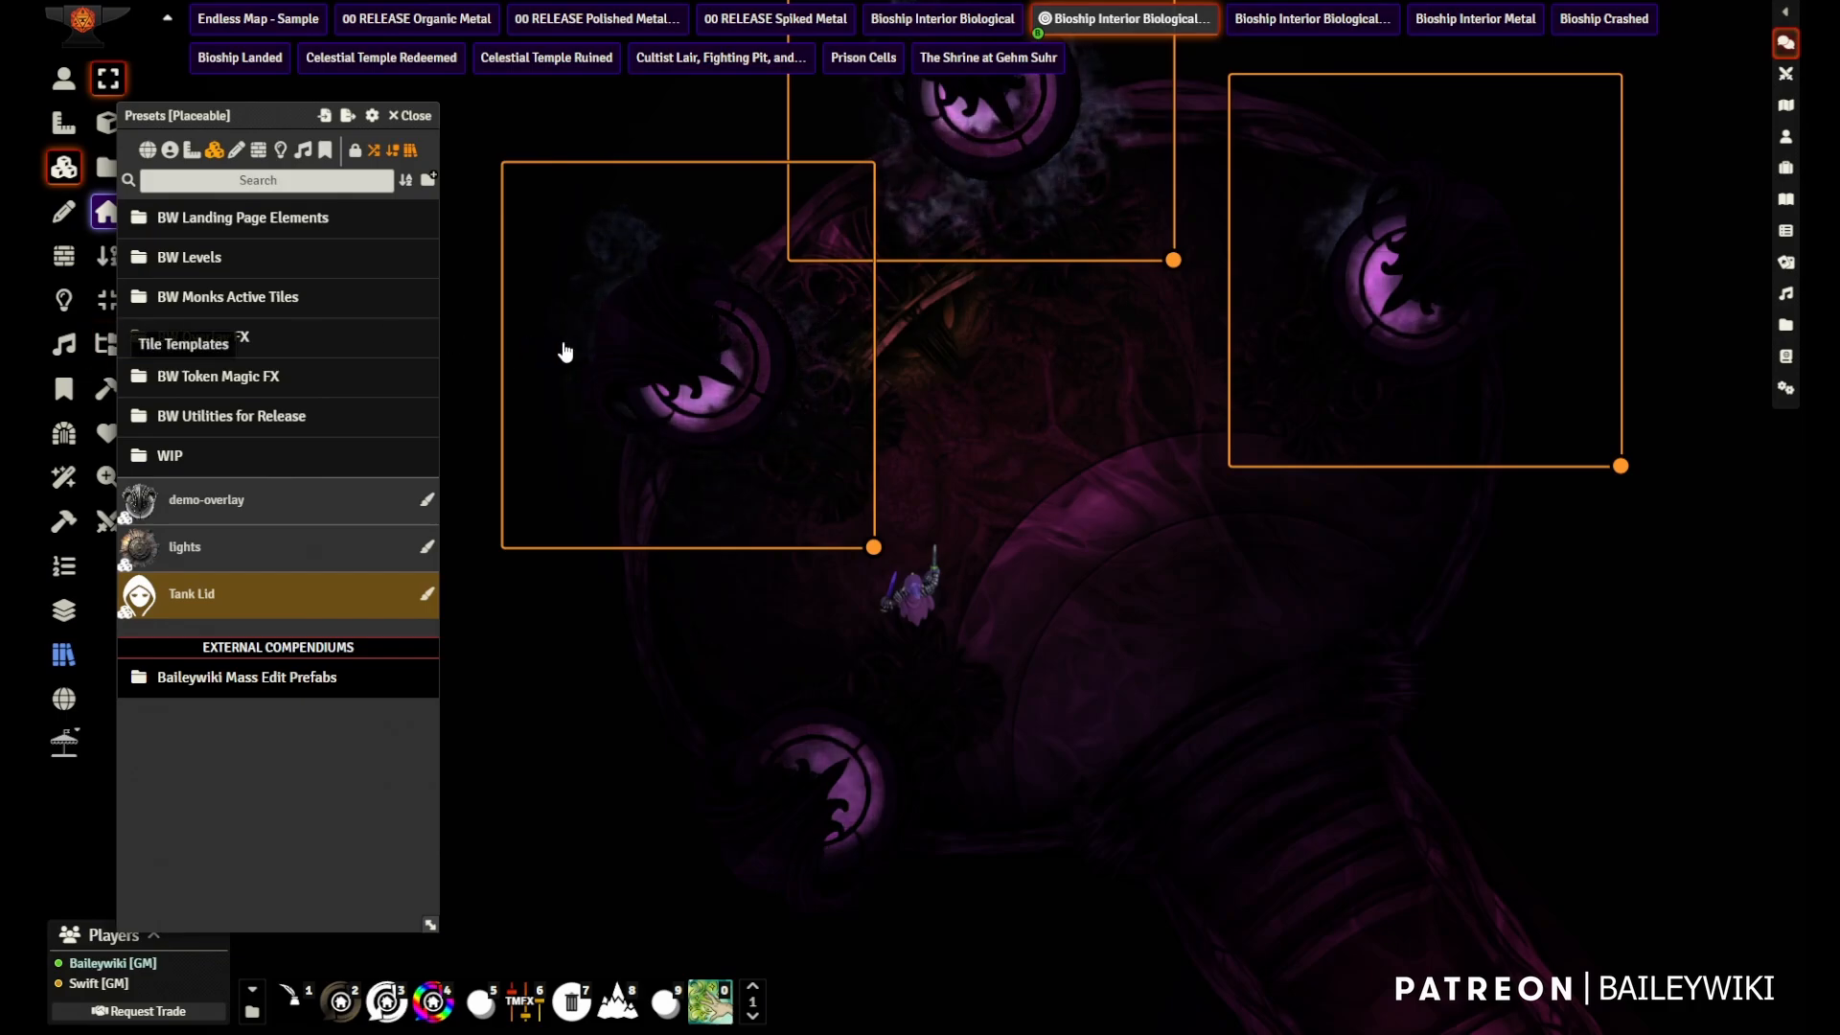
scroll(567, 348, down, 7)
scroll(1159, 748, down, 8)
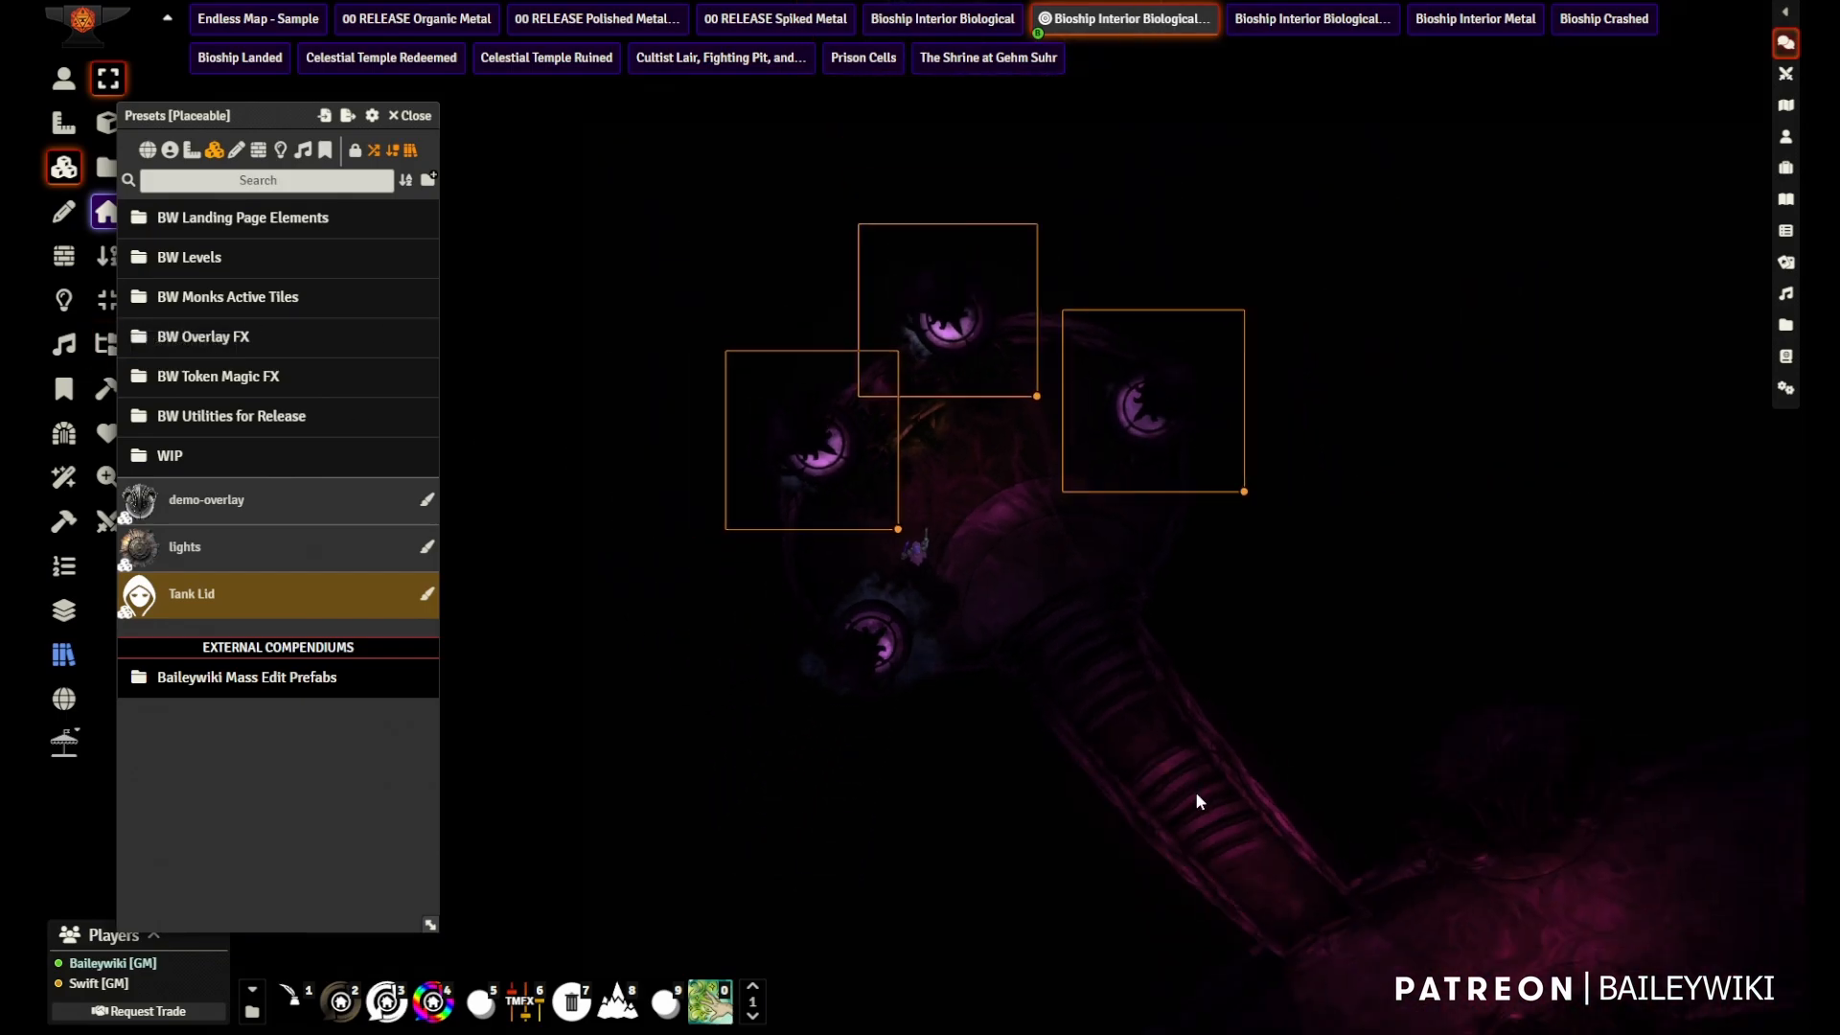
drag(1202, 798, 938, 395)
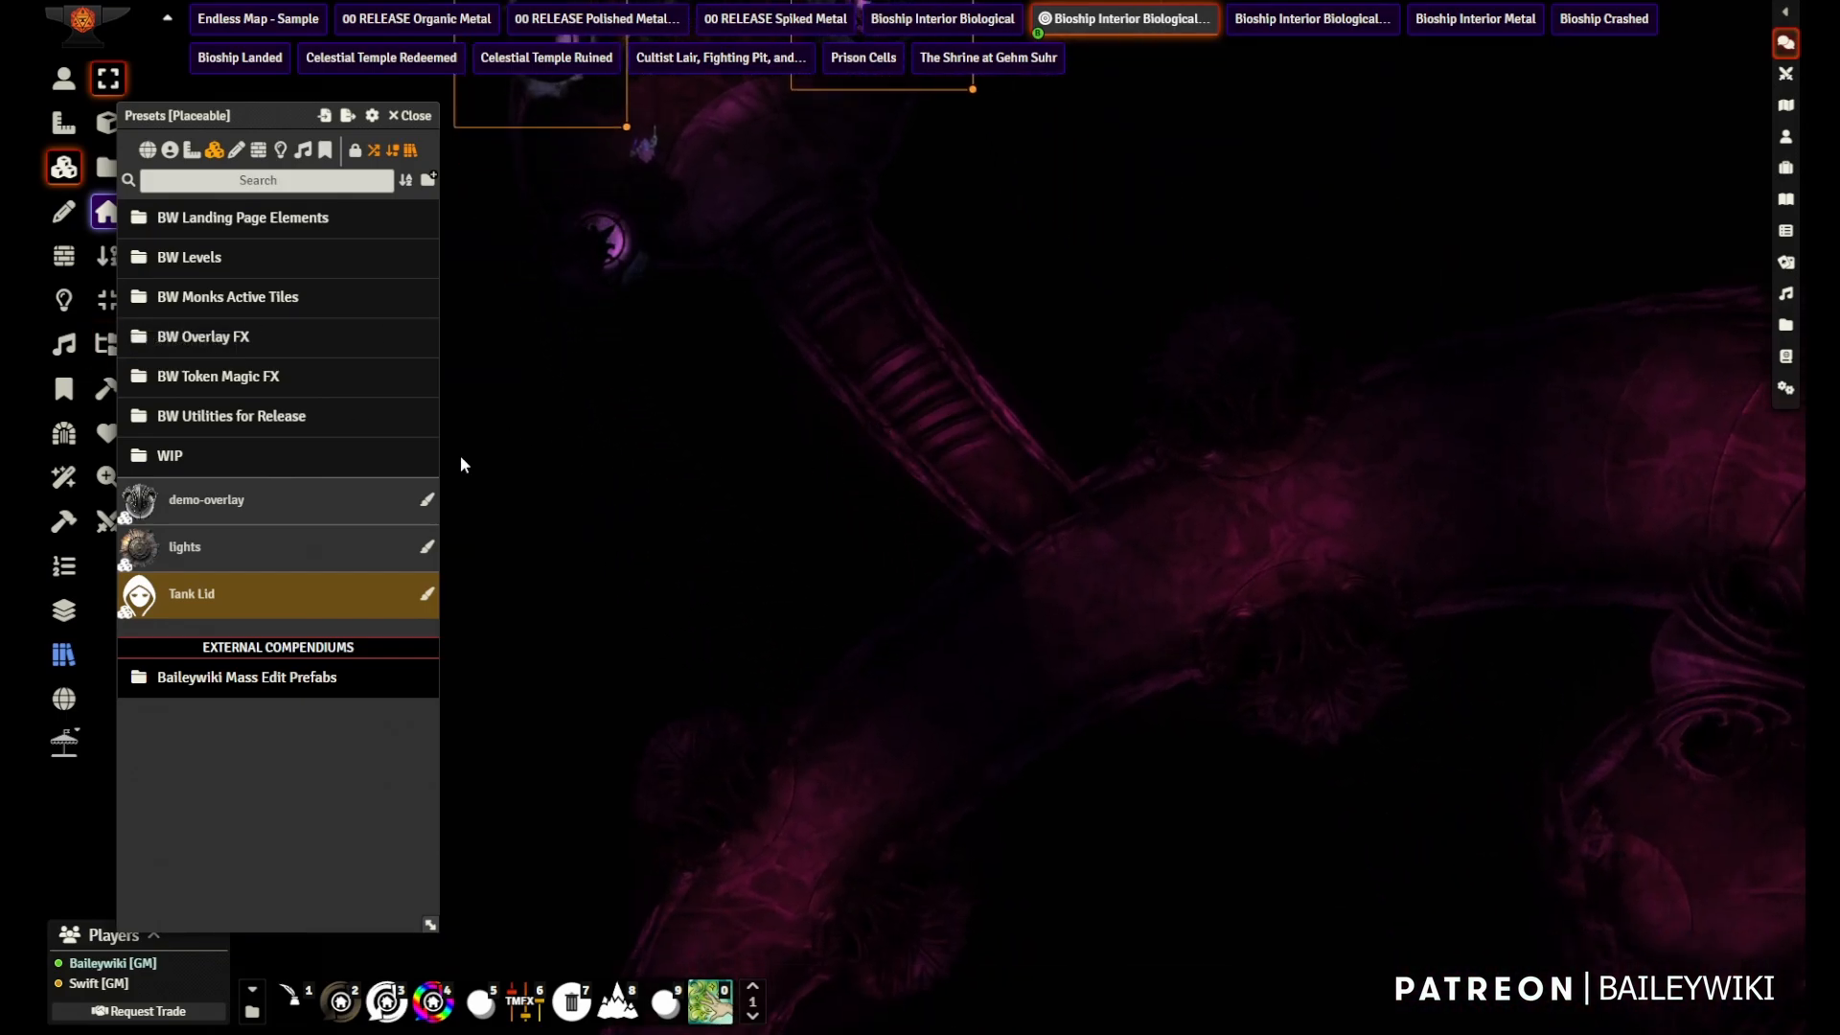
drag(759, 406, 682, 297)
drag(863, 436, 898, 338)
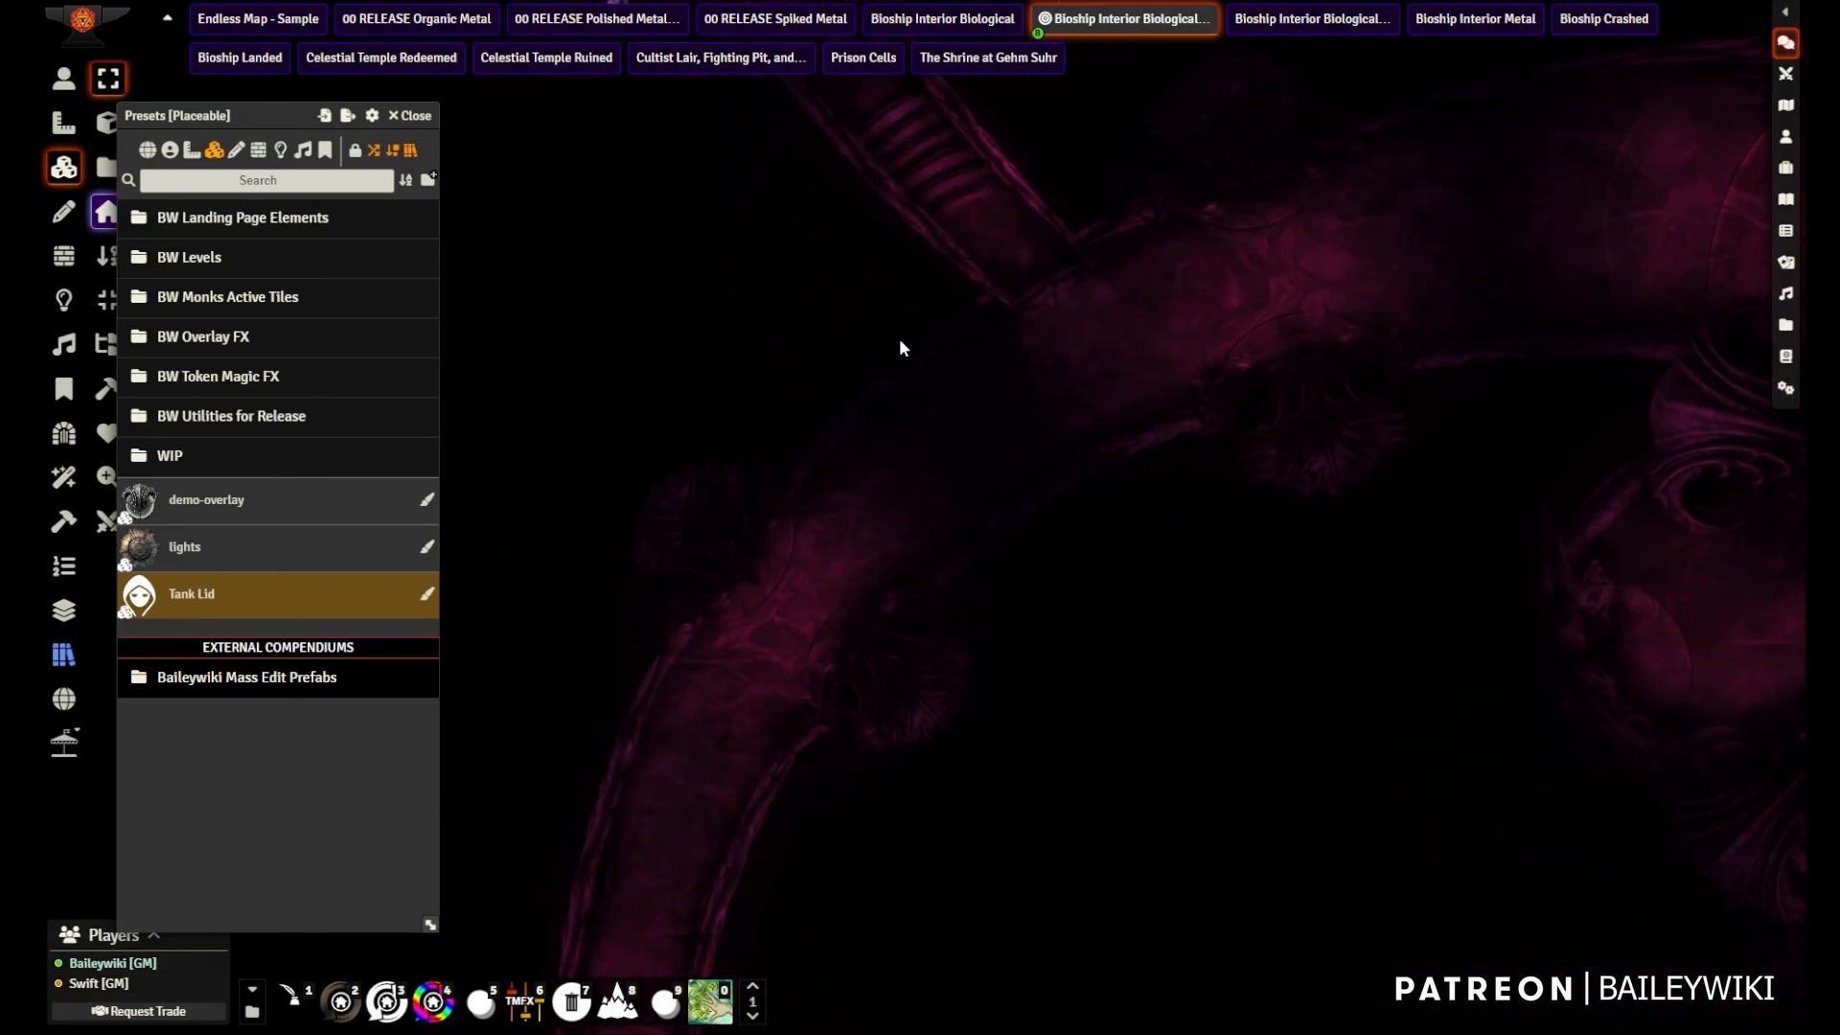
scroll(866, 490, down, 6)
scroll(866, 489, down, 6)
drag(842, 602, 805, 419)
scroll(767, 498, down, 5)
drag(821, 307, 850, 575)
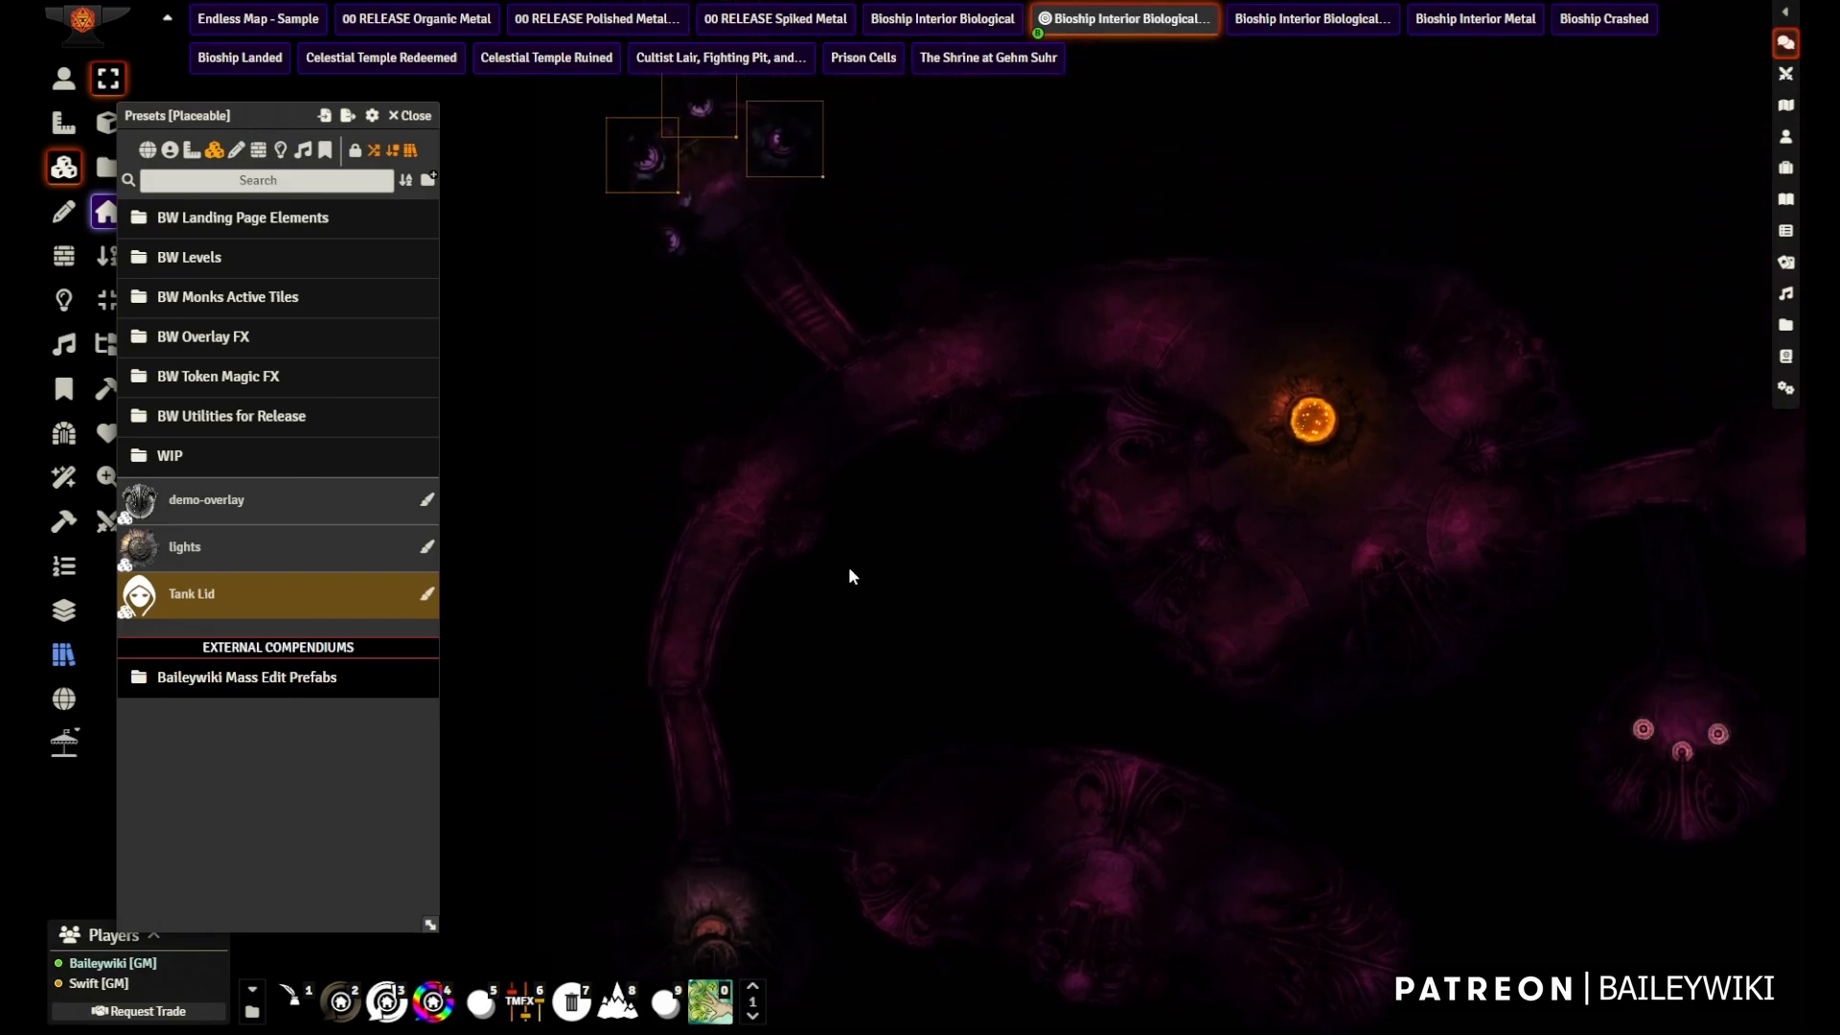
scroll(732, 326, up, 1)
scroll(732, 326, up, 10)
drag(735, 328, 789, 472)
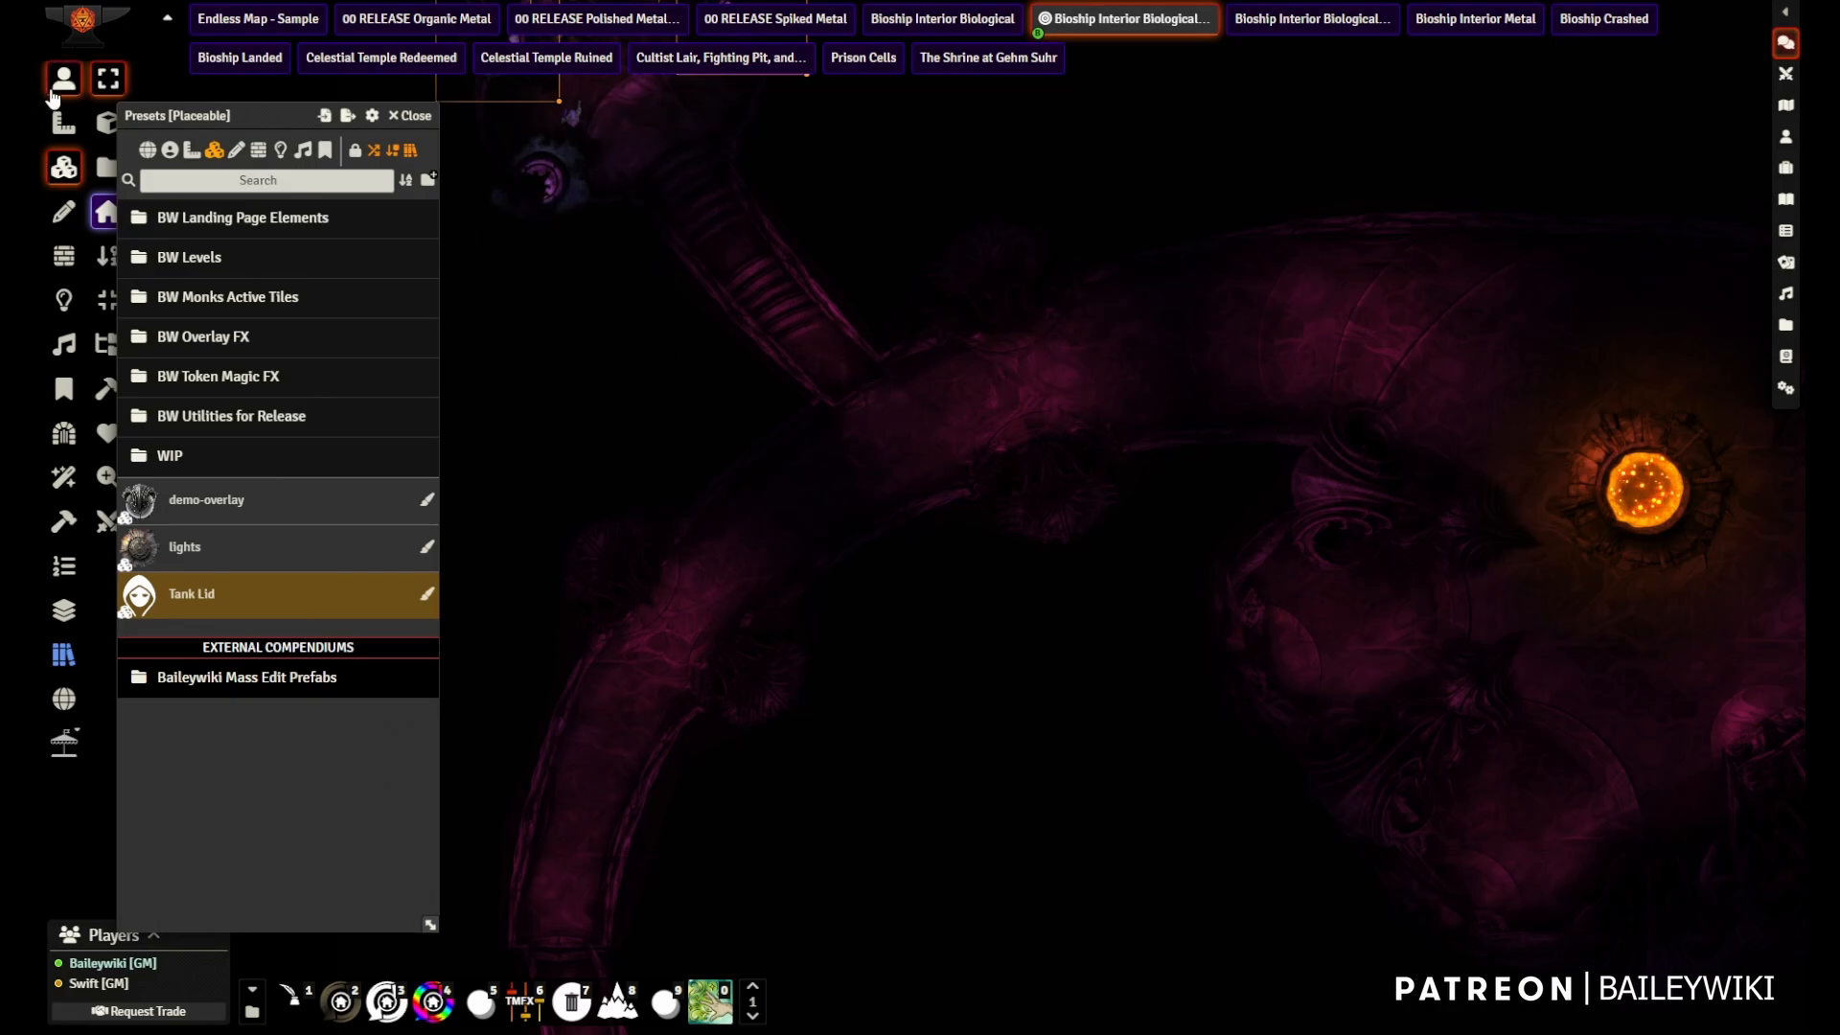
drag(589, 316, 860, 510)
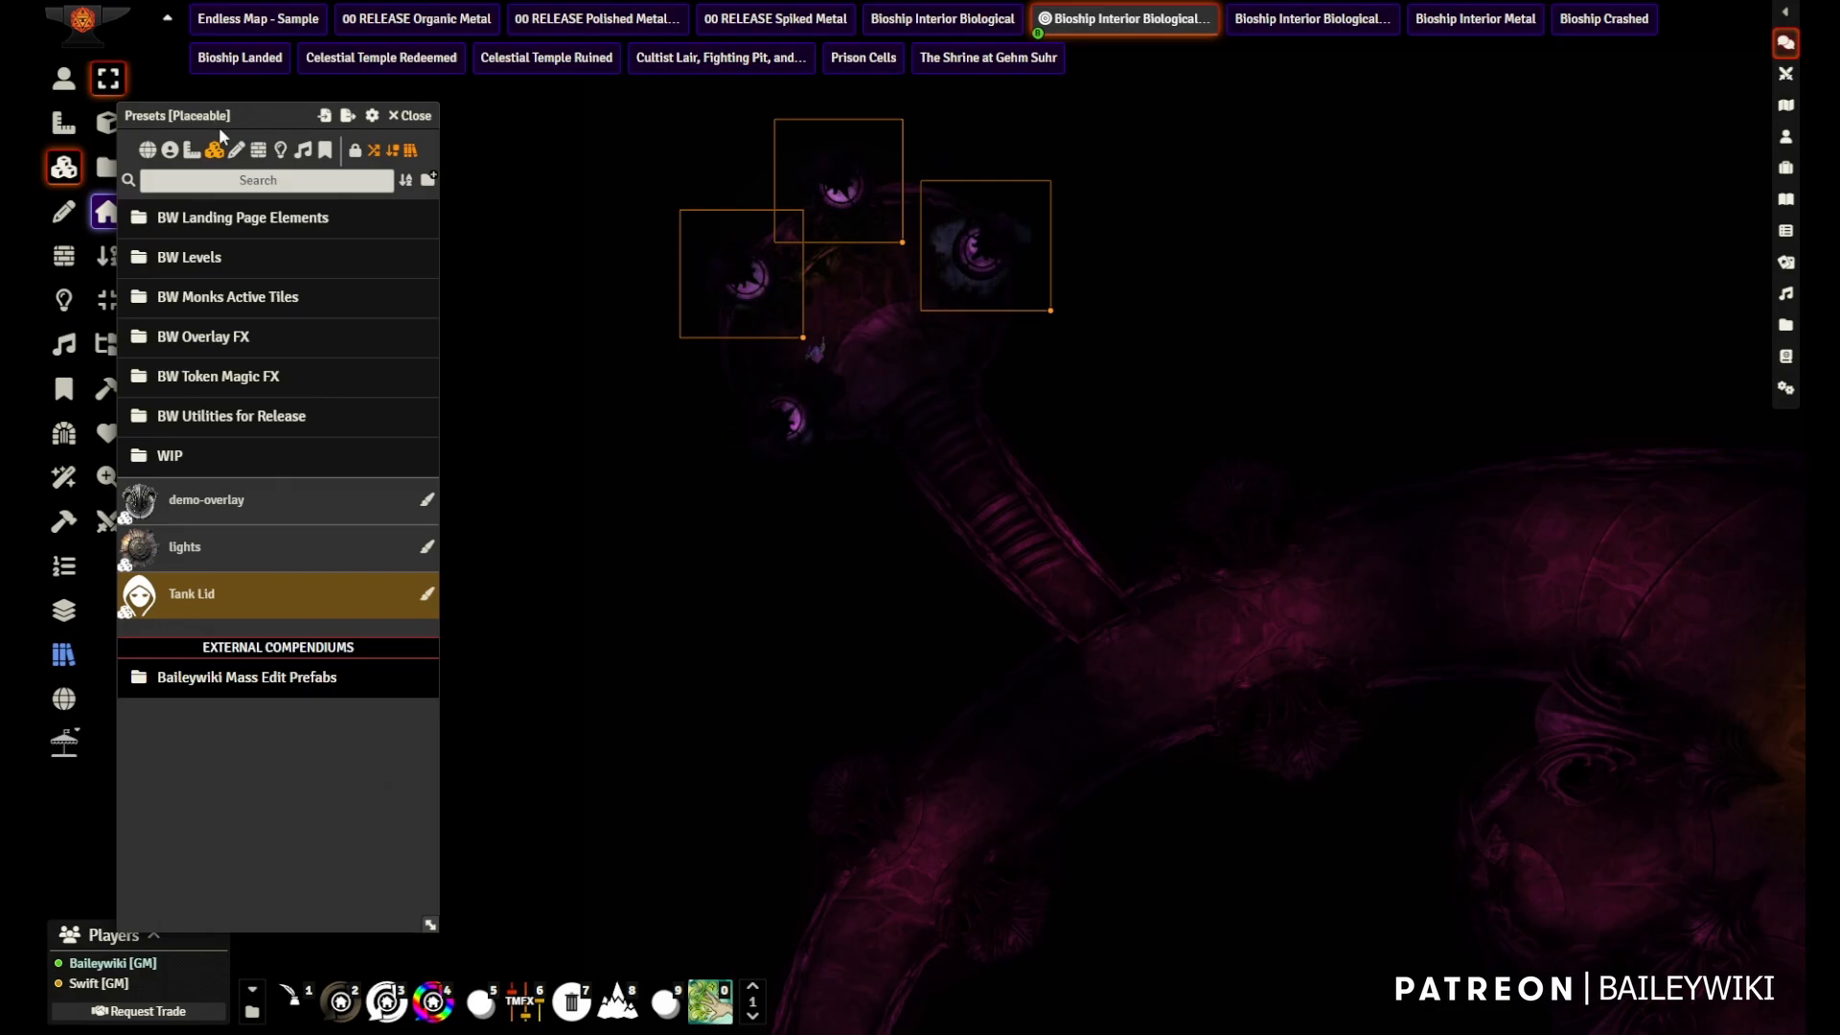
- Expand the BW Landing Page Elements and BW Levels preset folders and view the options for Overhead Tile Persistent Allows Light
drag(219, 121, 379, 179)
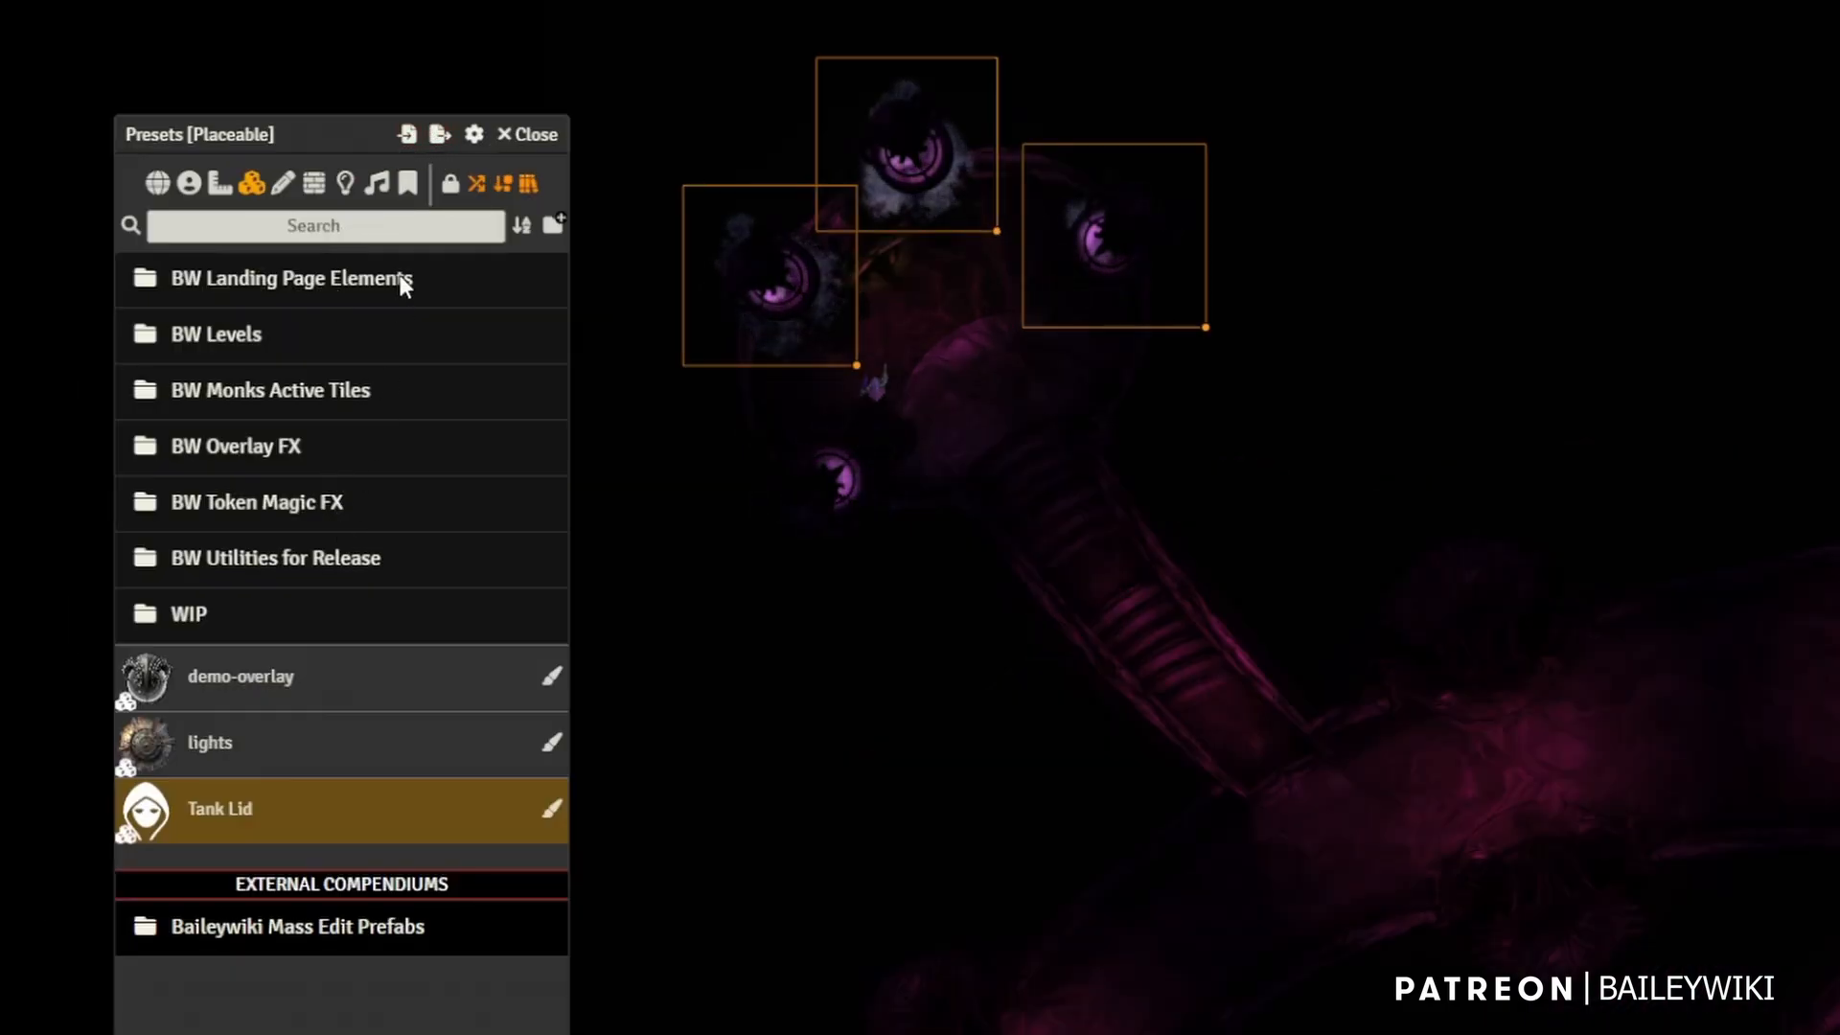
click(308, 285)
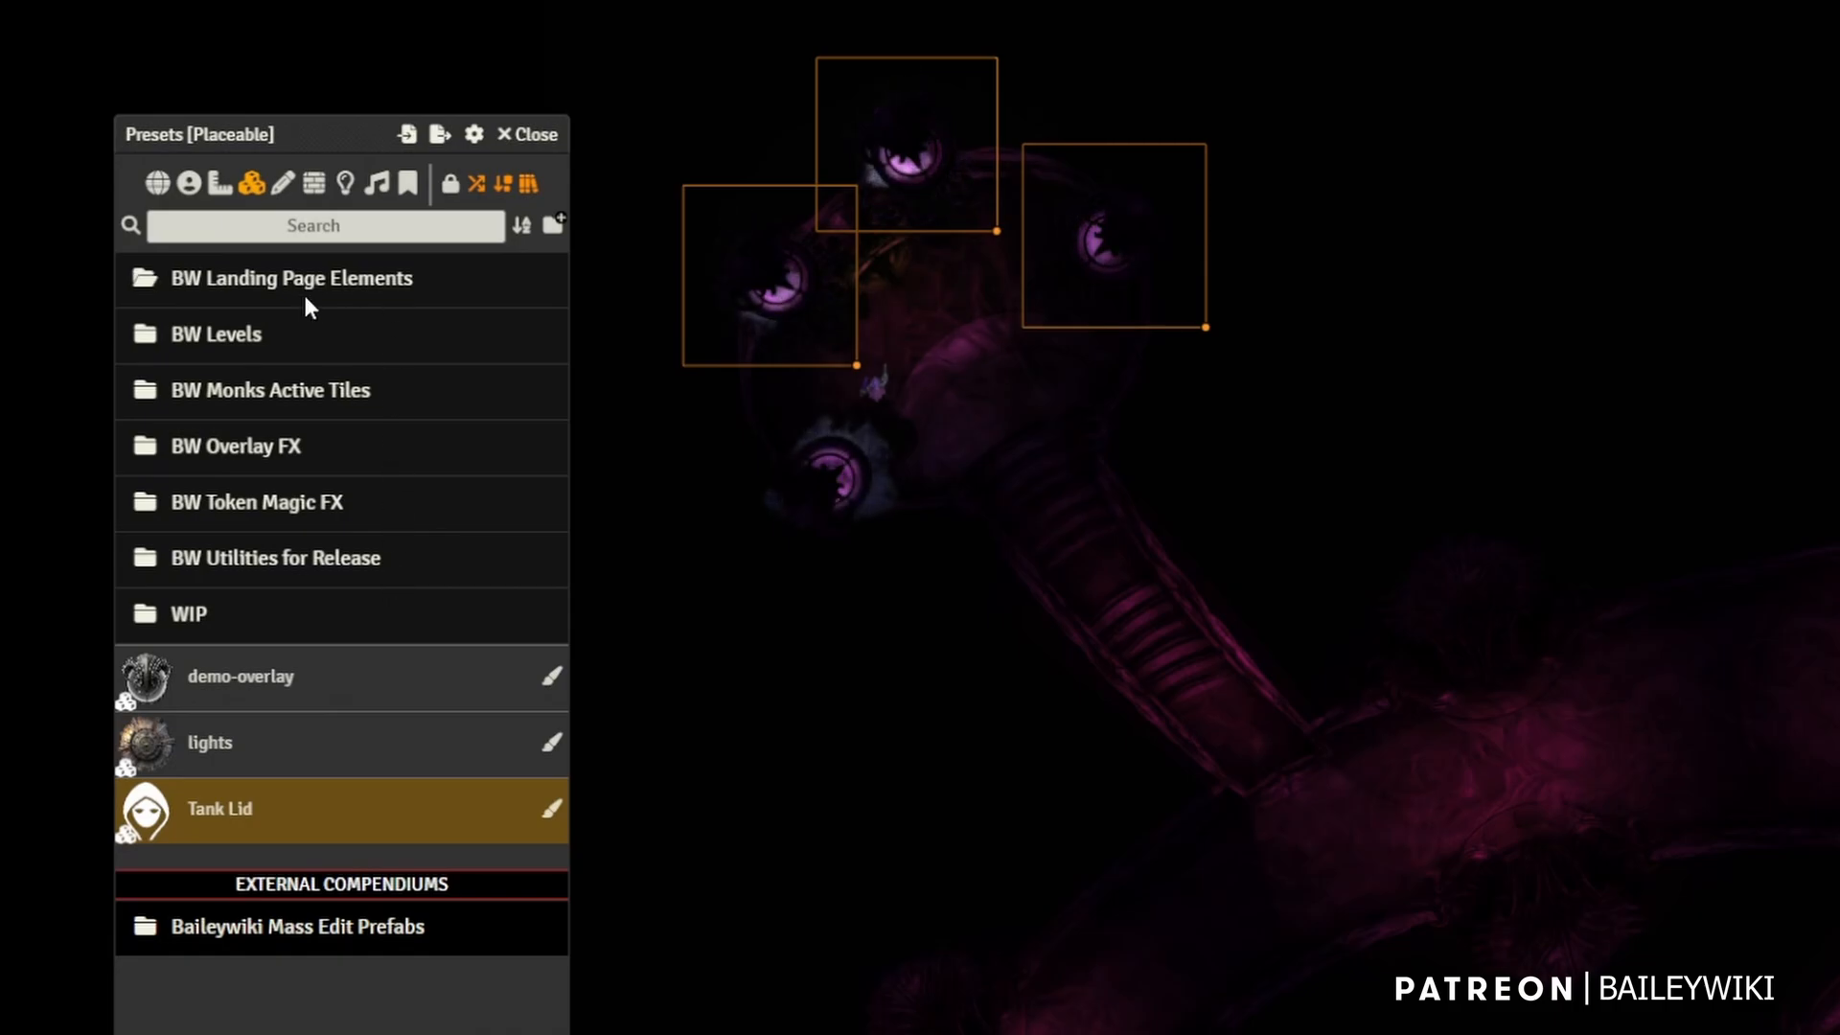
click(240, 331)
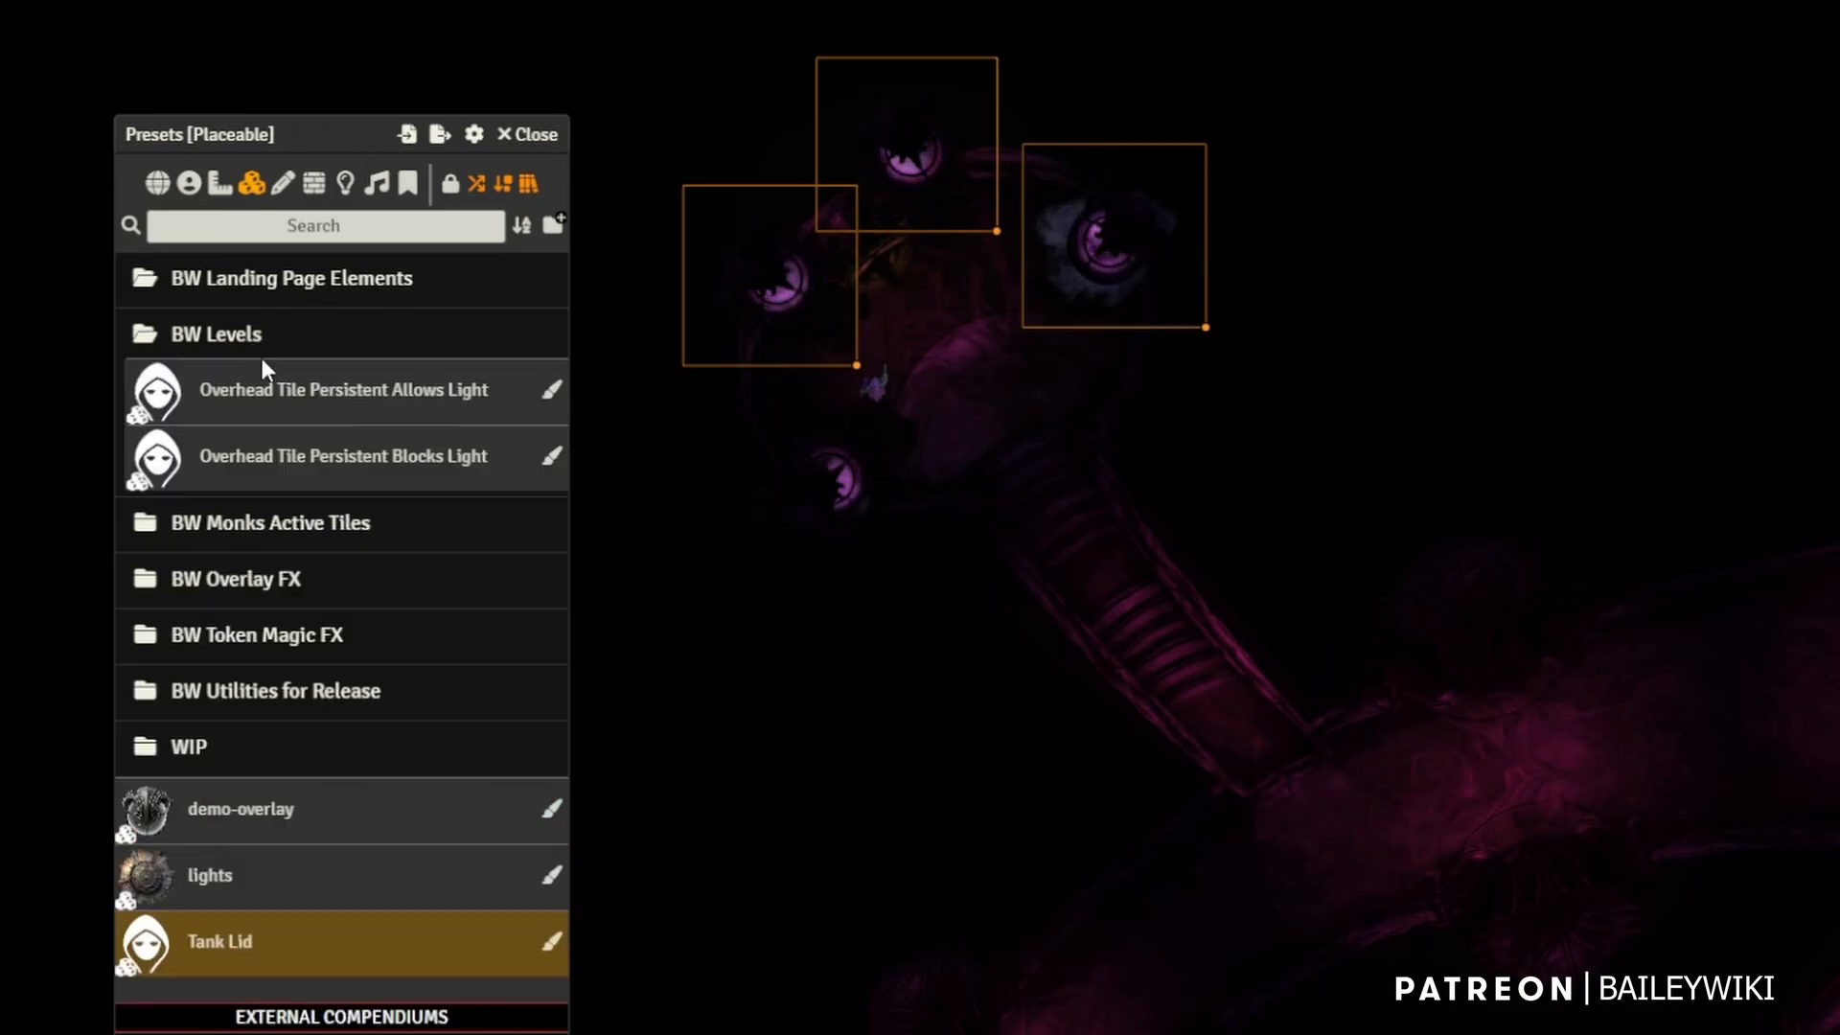
right_click(259, 385)
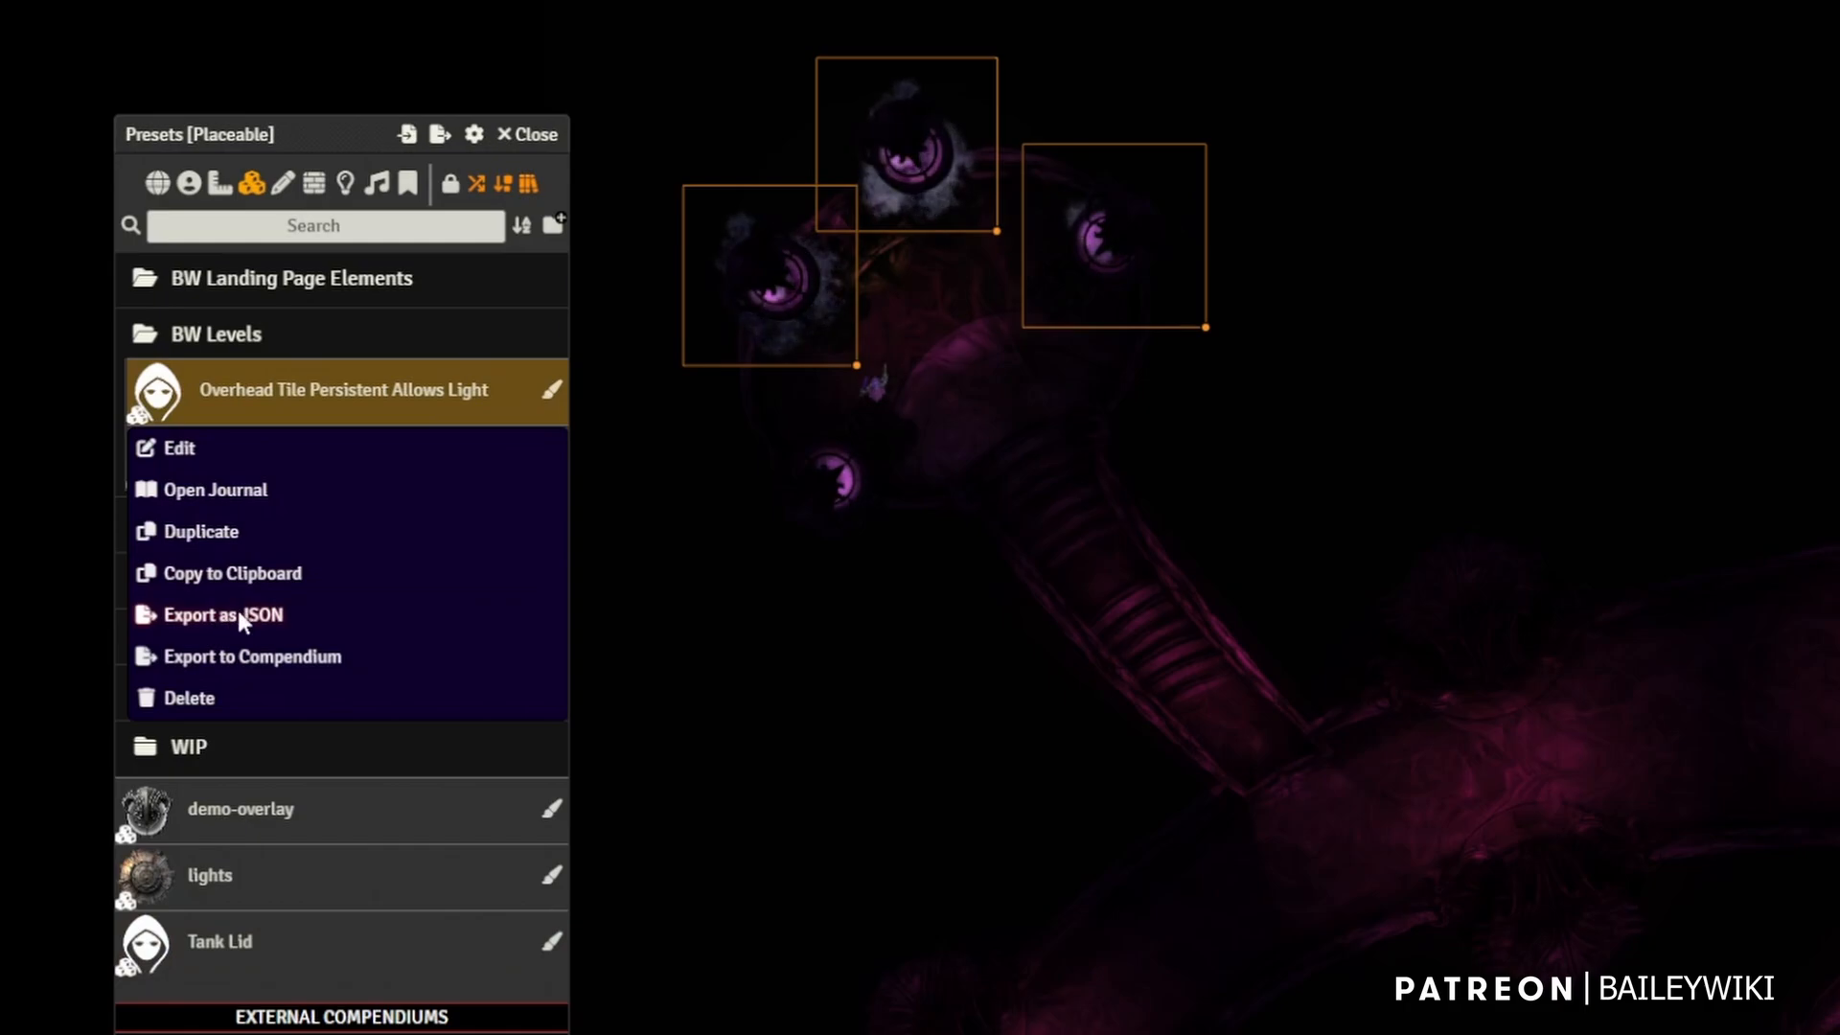
click(276, 405)
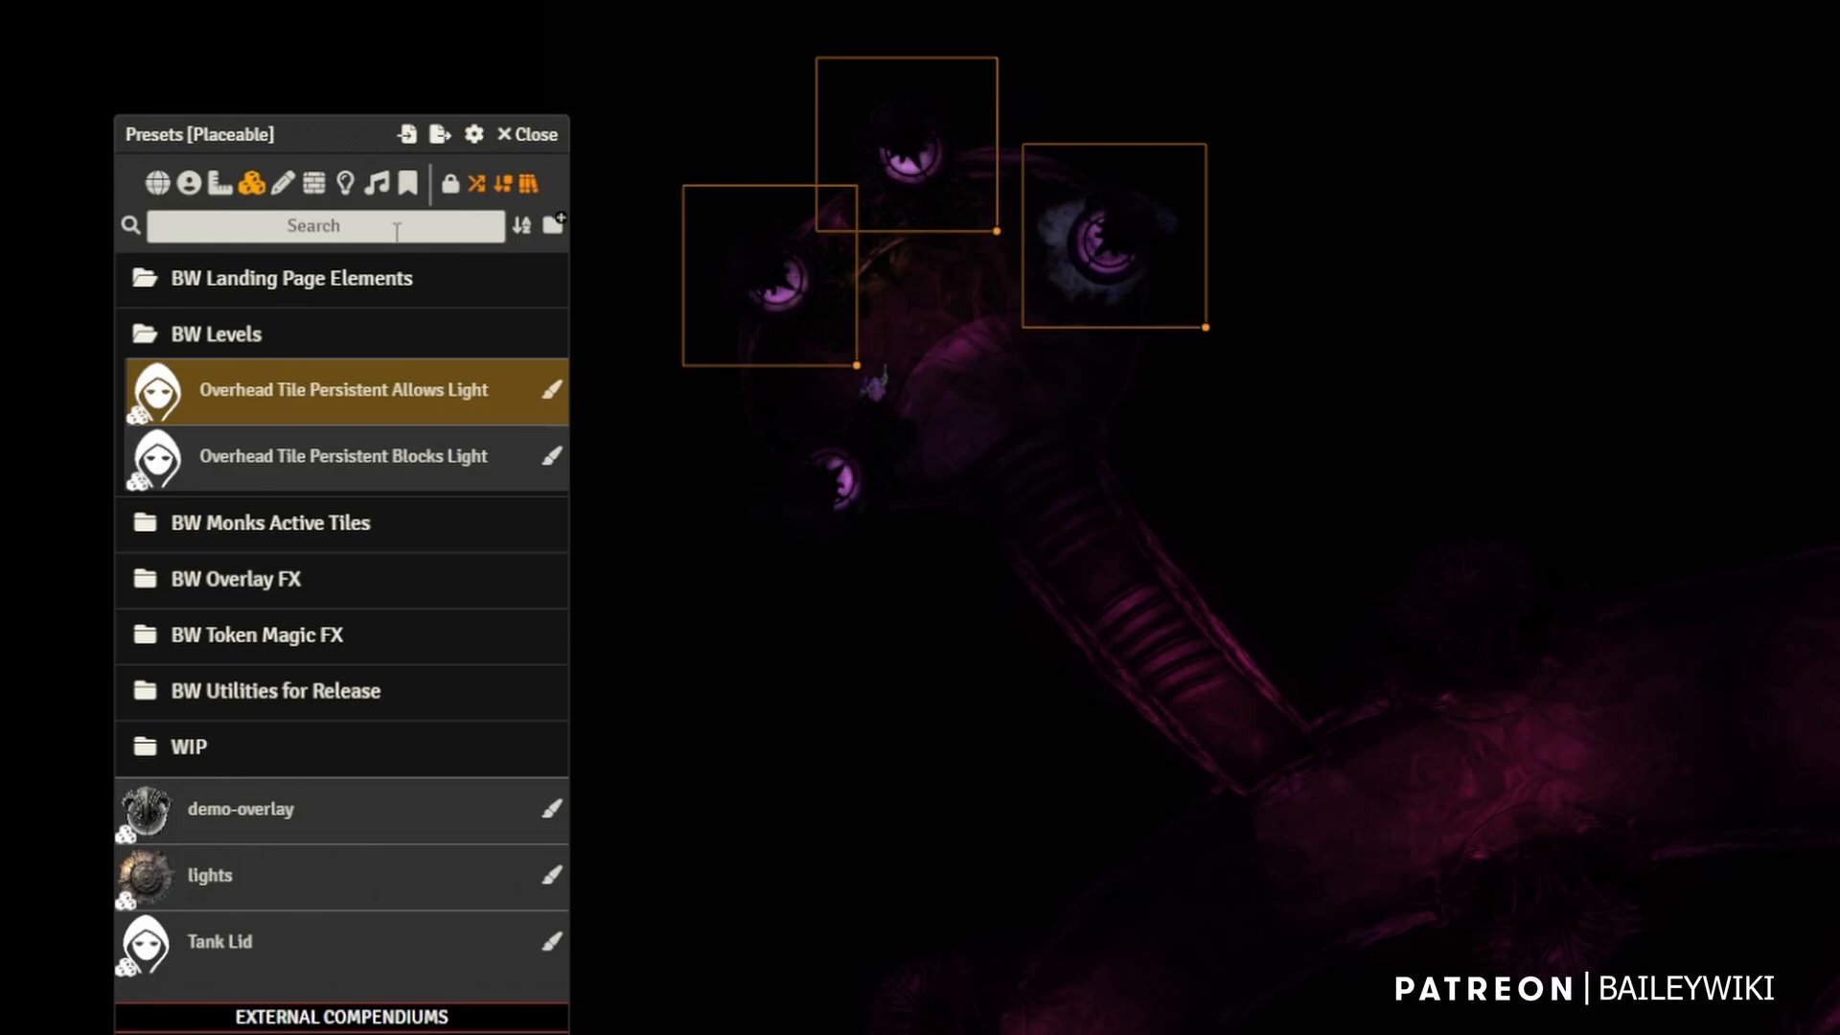
- Examine the compendium choices for storing Mass Edit presets and look through the compendium packs, expanding DnD5e SRD Content
click(475, 140)
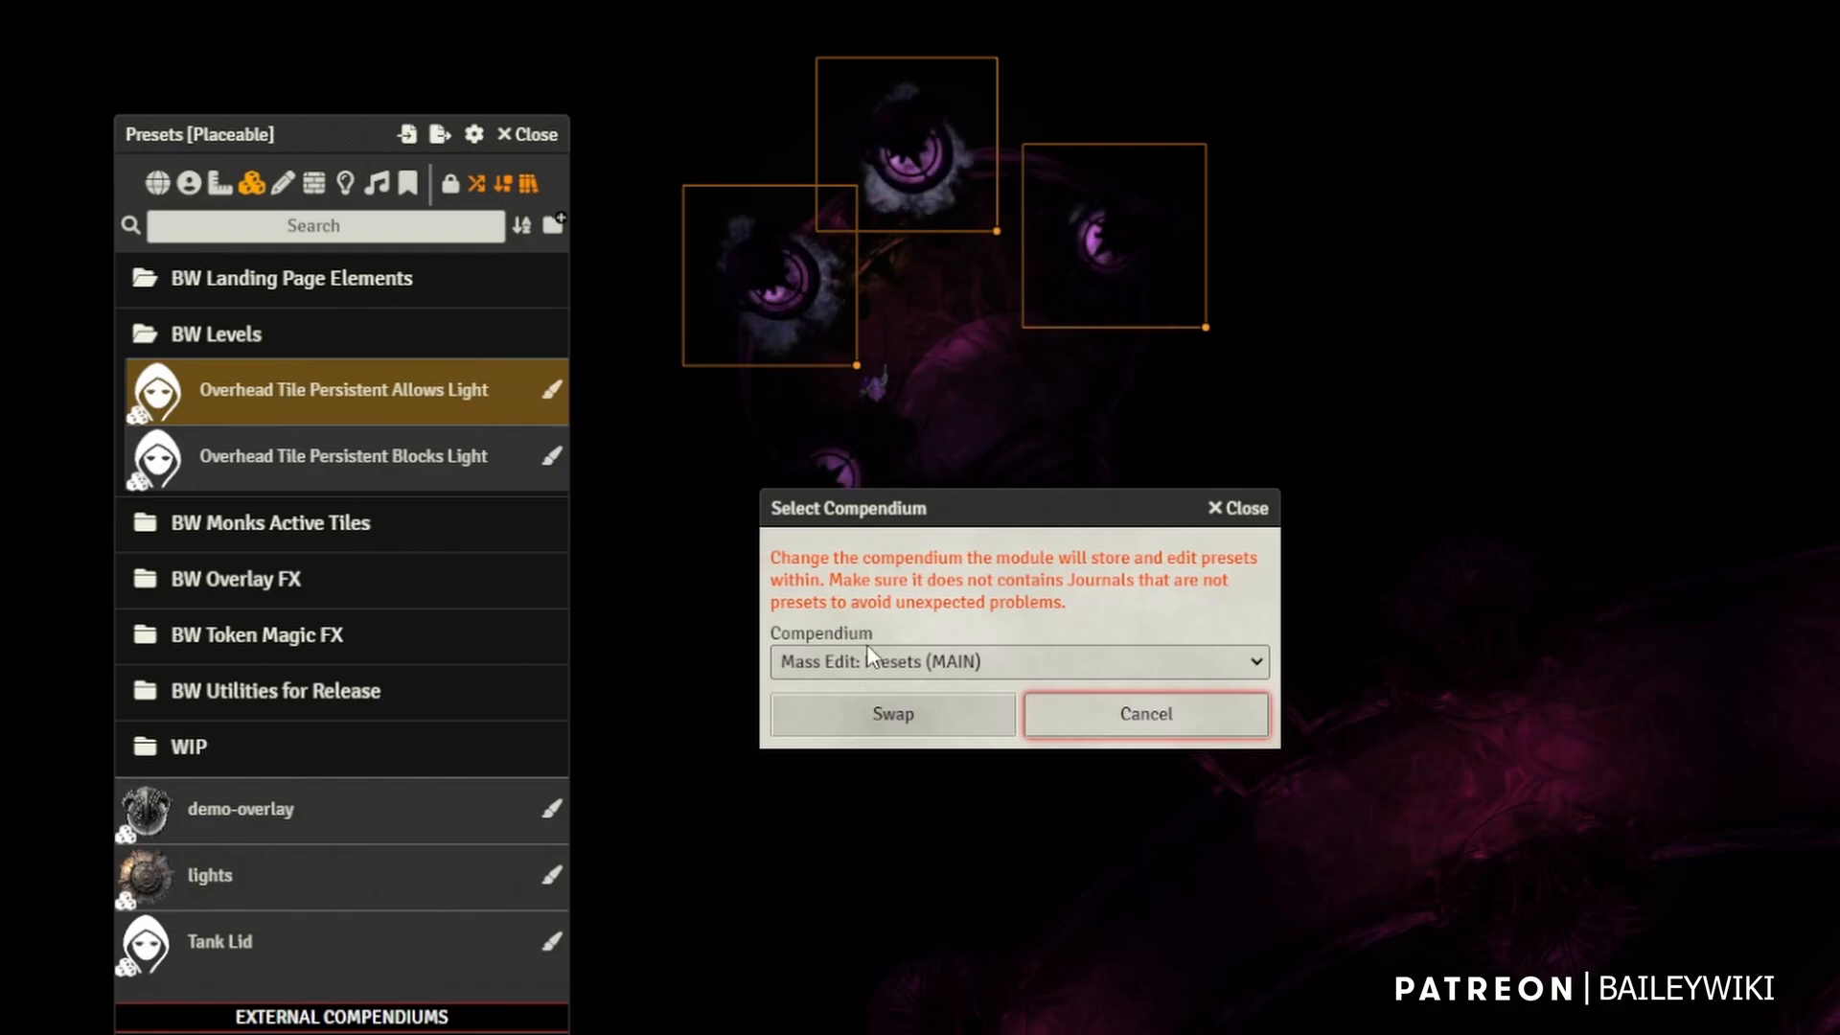
click(957, 661)
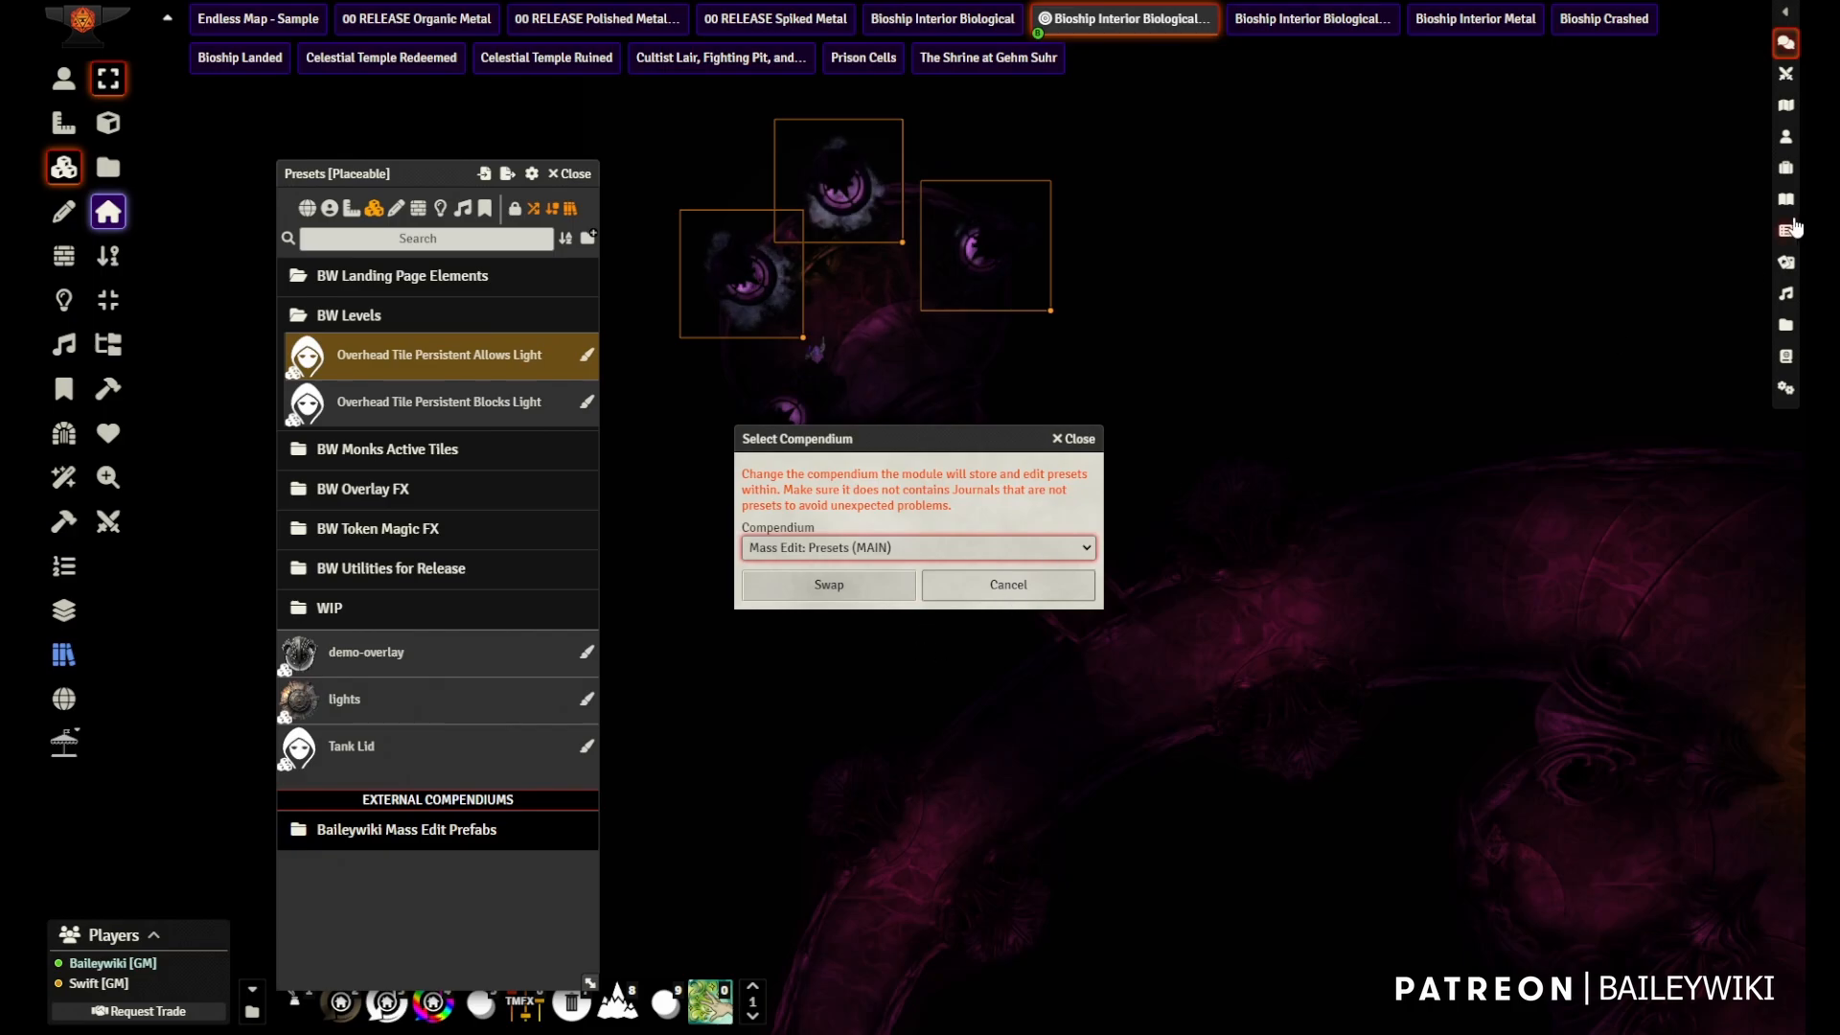
click(1783, 11)
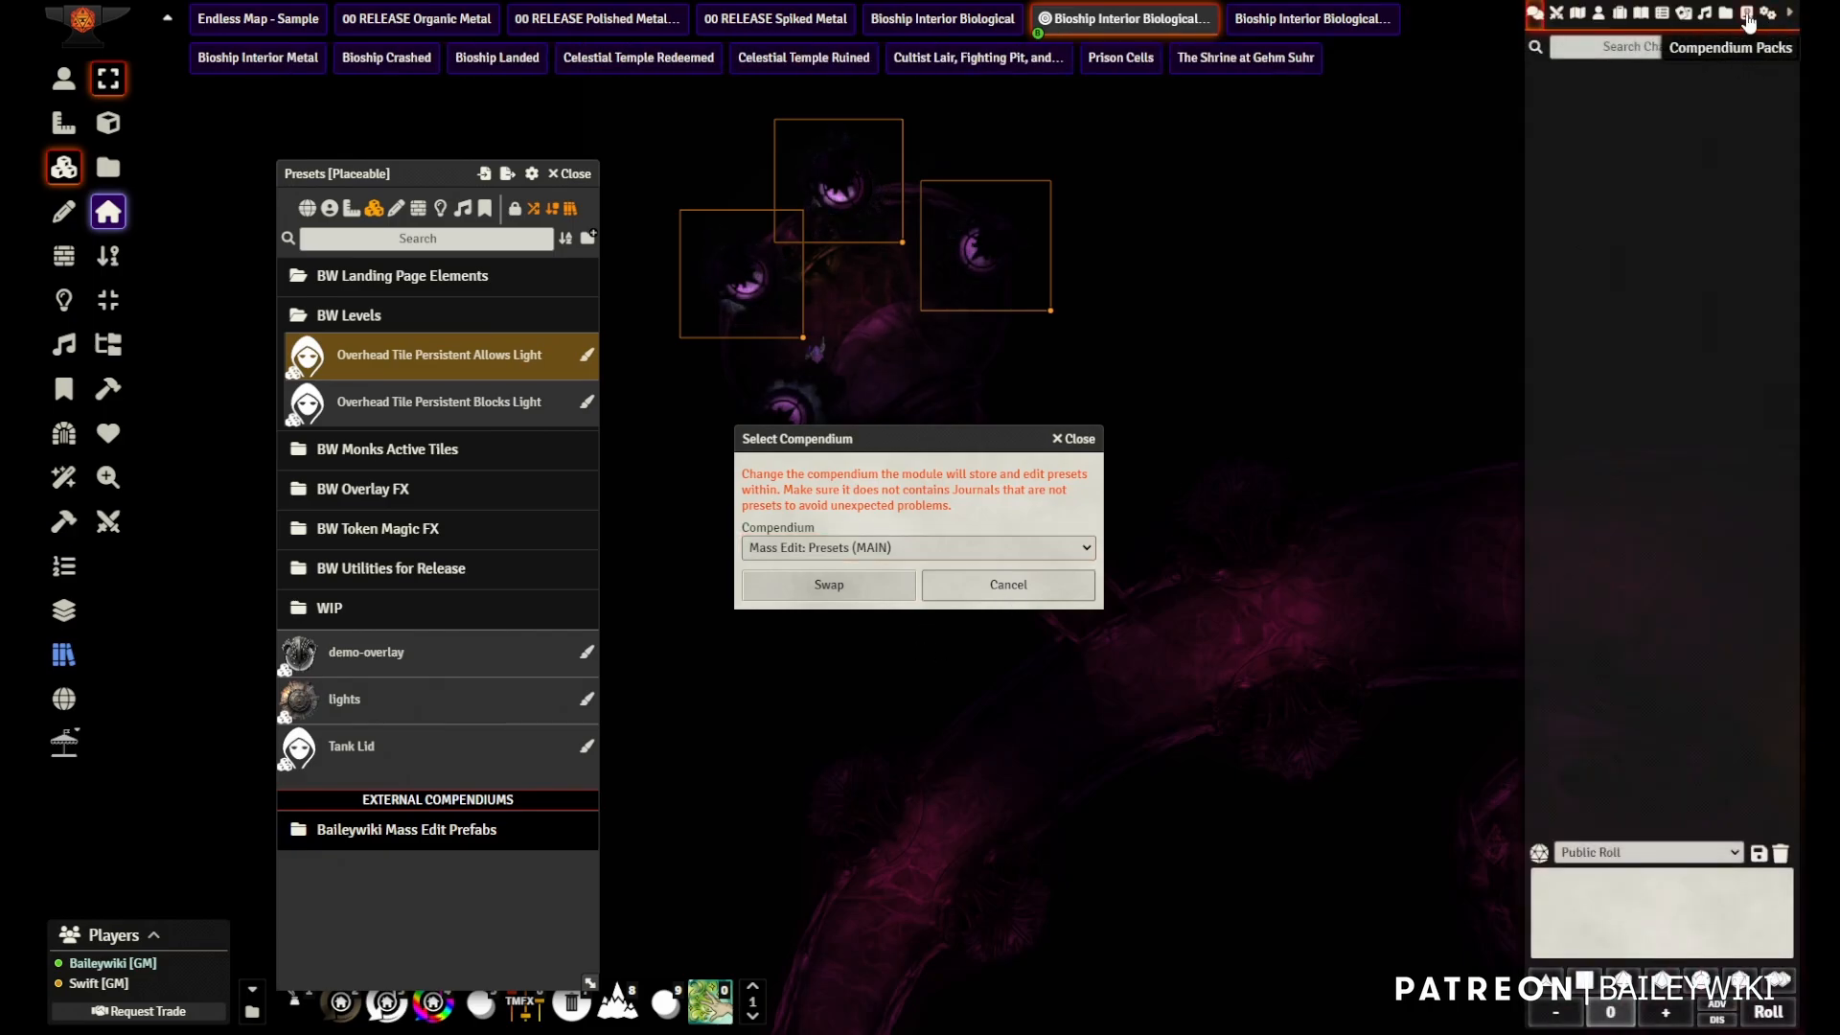
click(1747, 16)
click(1629, 253)
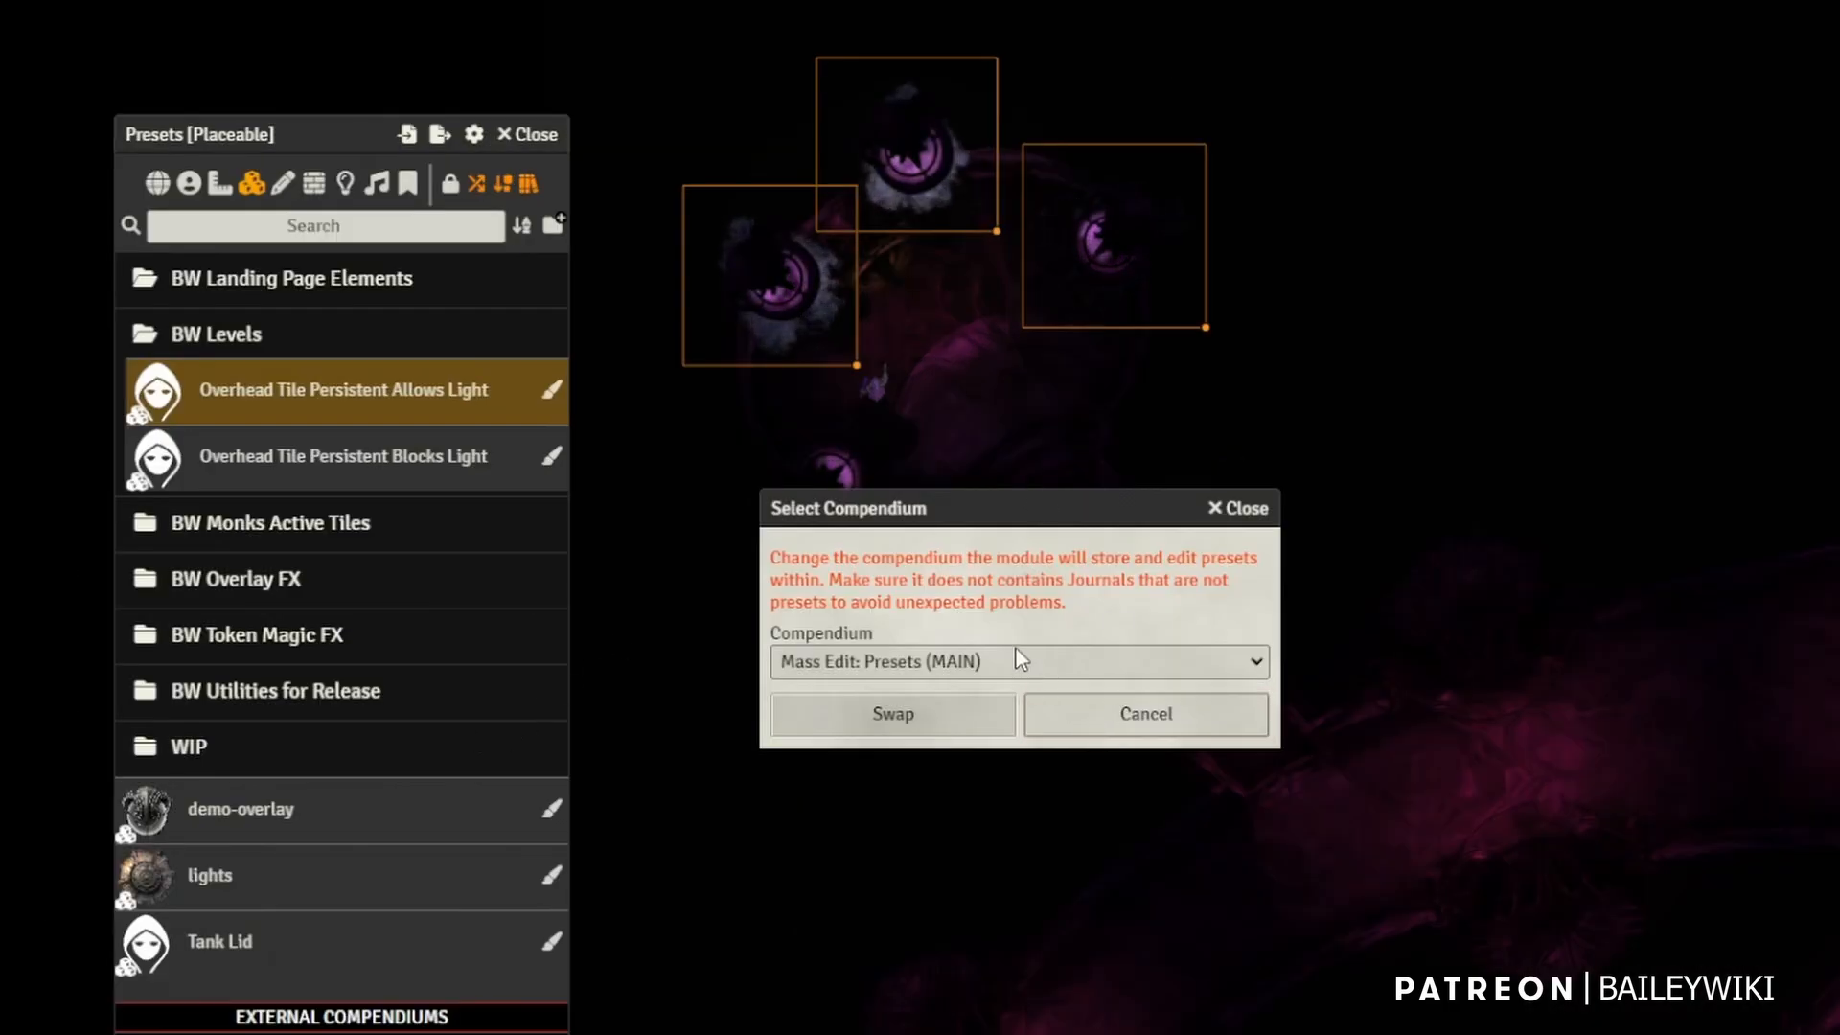
click(1010, 673)
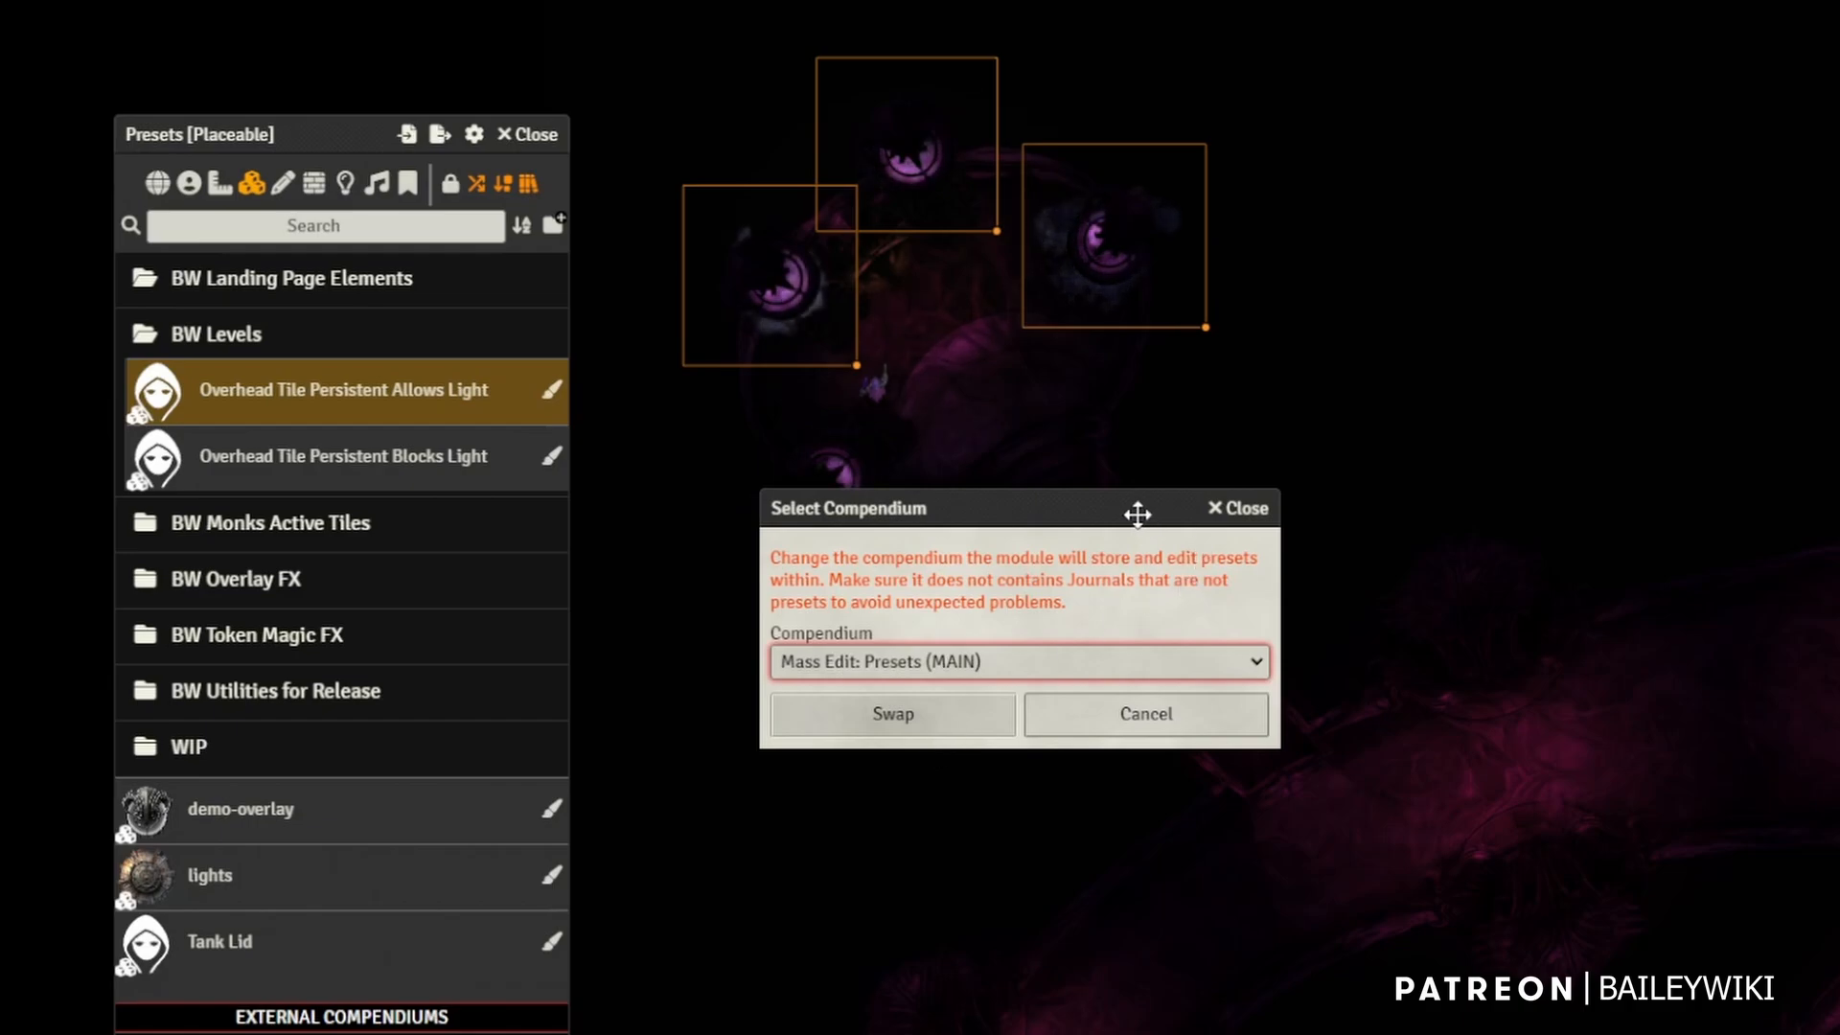
drag(1137, 514, 1137, 513)
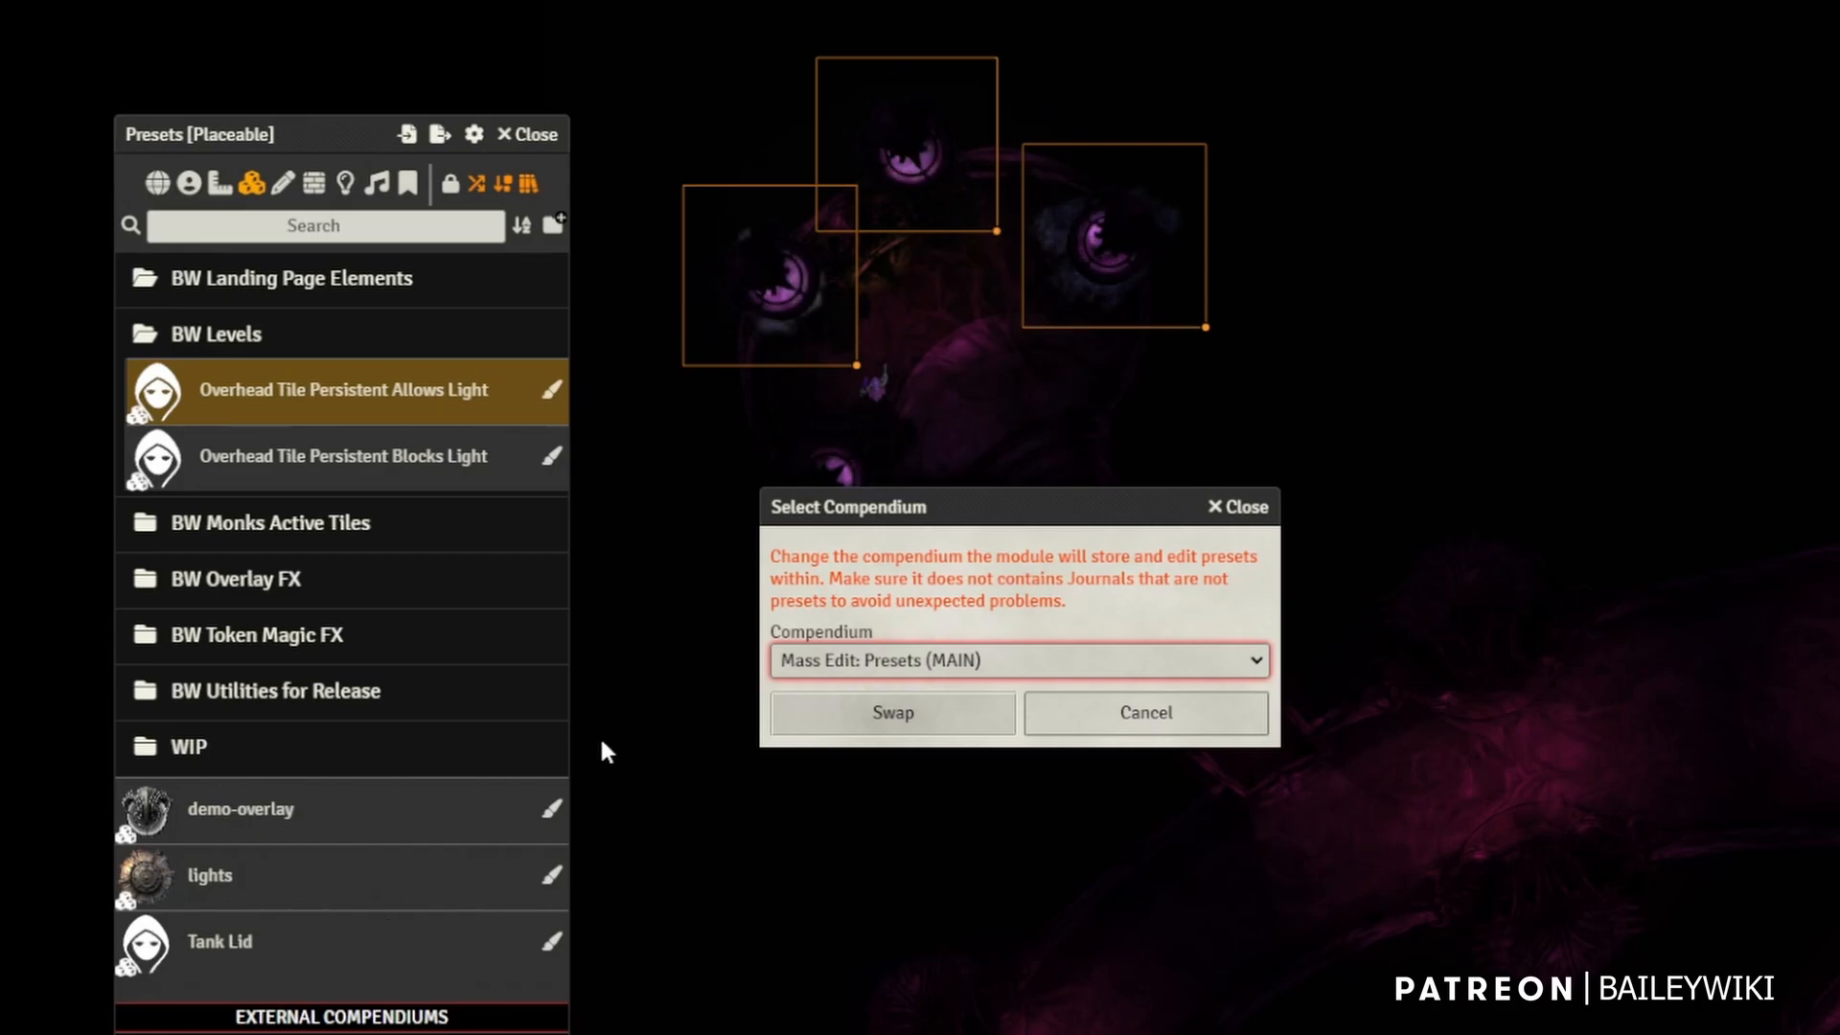
- View the Biological presets in BW Overlay FX, dismiss the compendium selection without swapping, and collapse the expanded preset folders
click(254, 579)
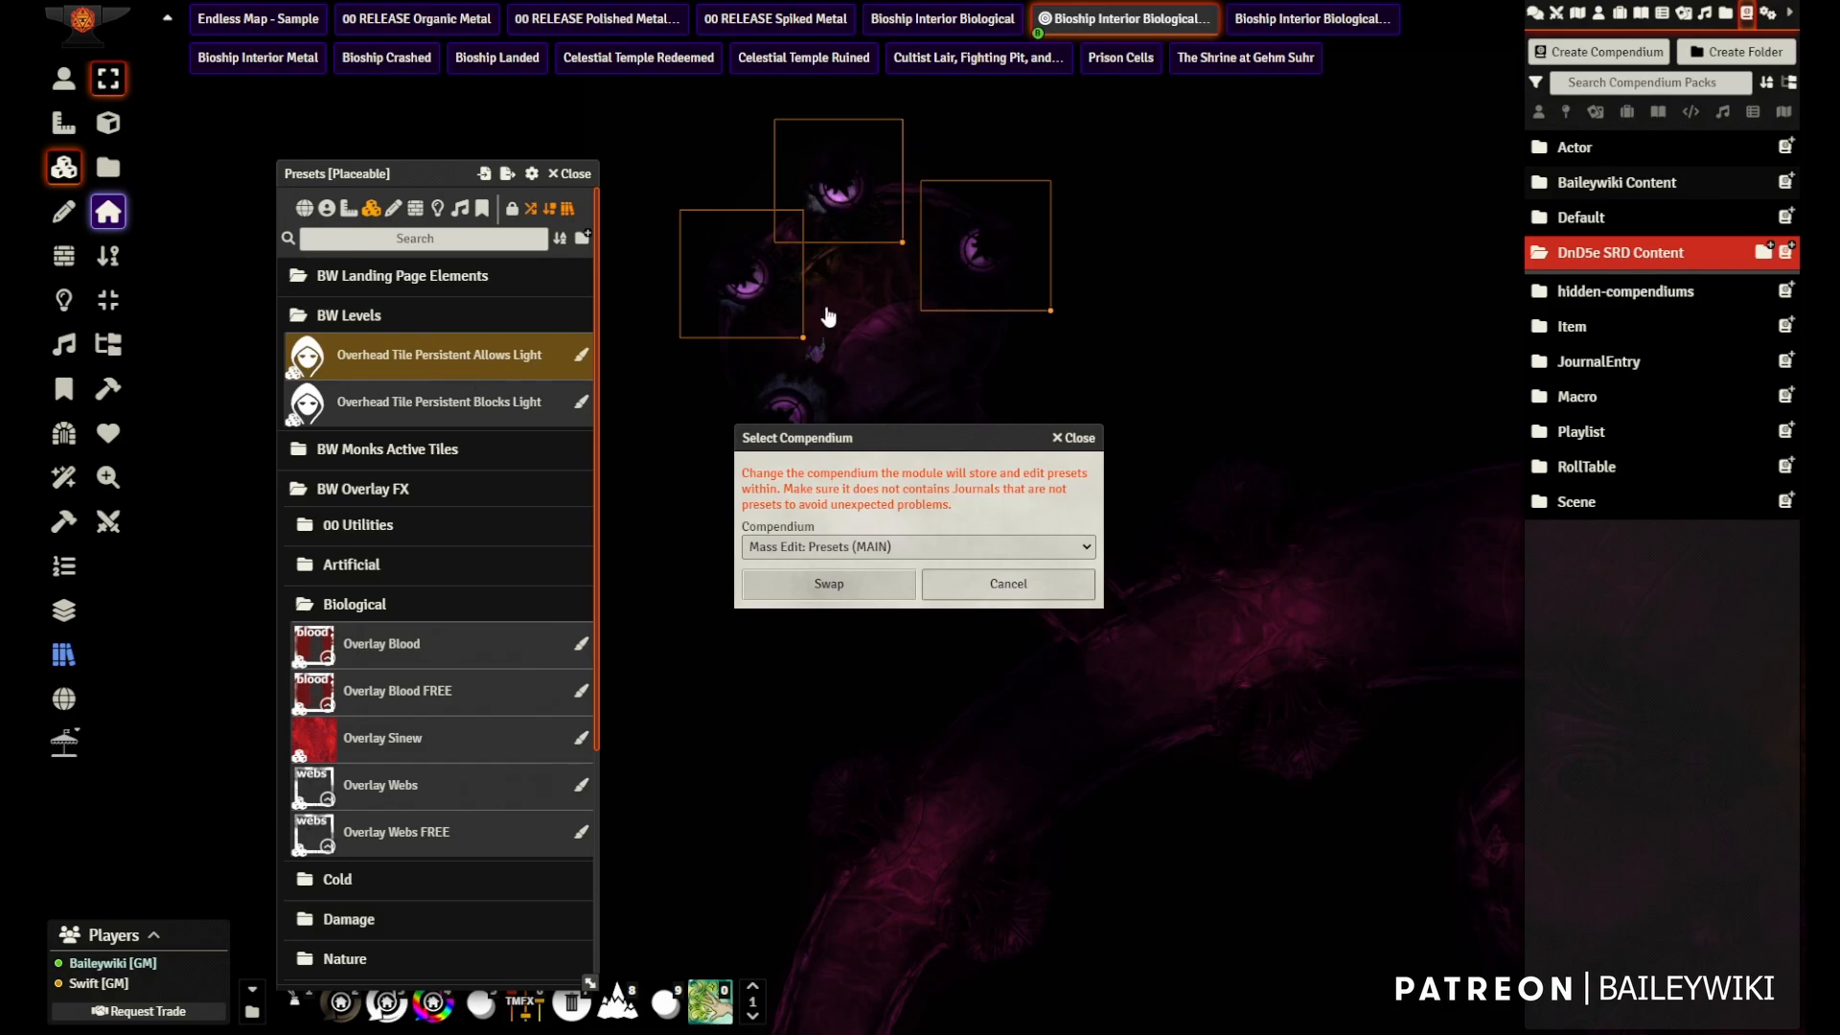
click(1073, 438)
click(402, 305)
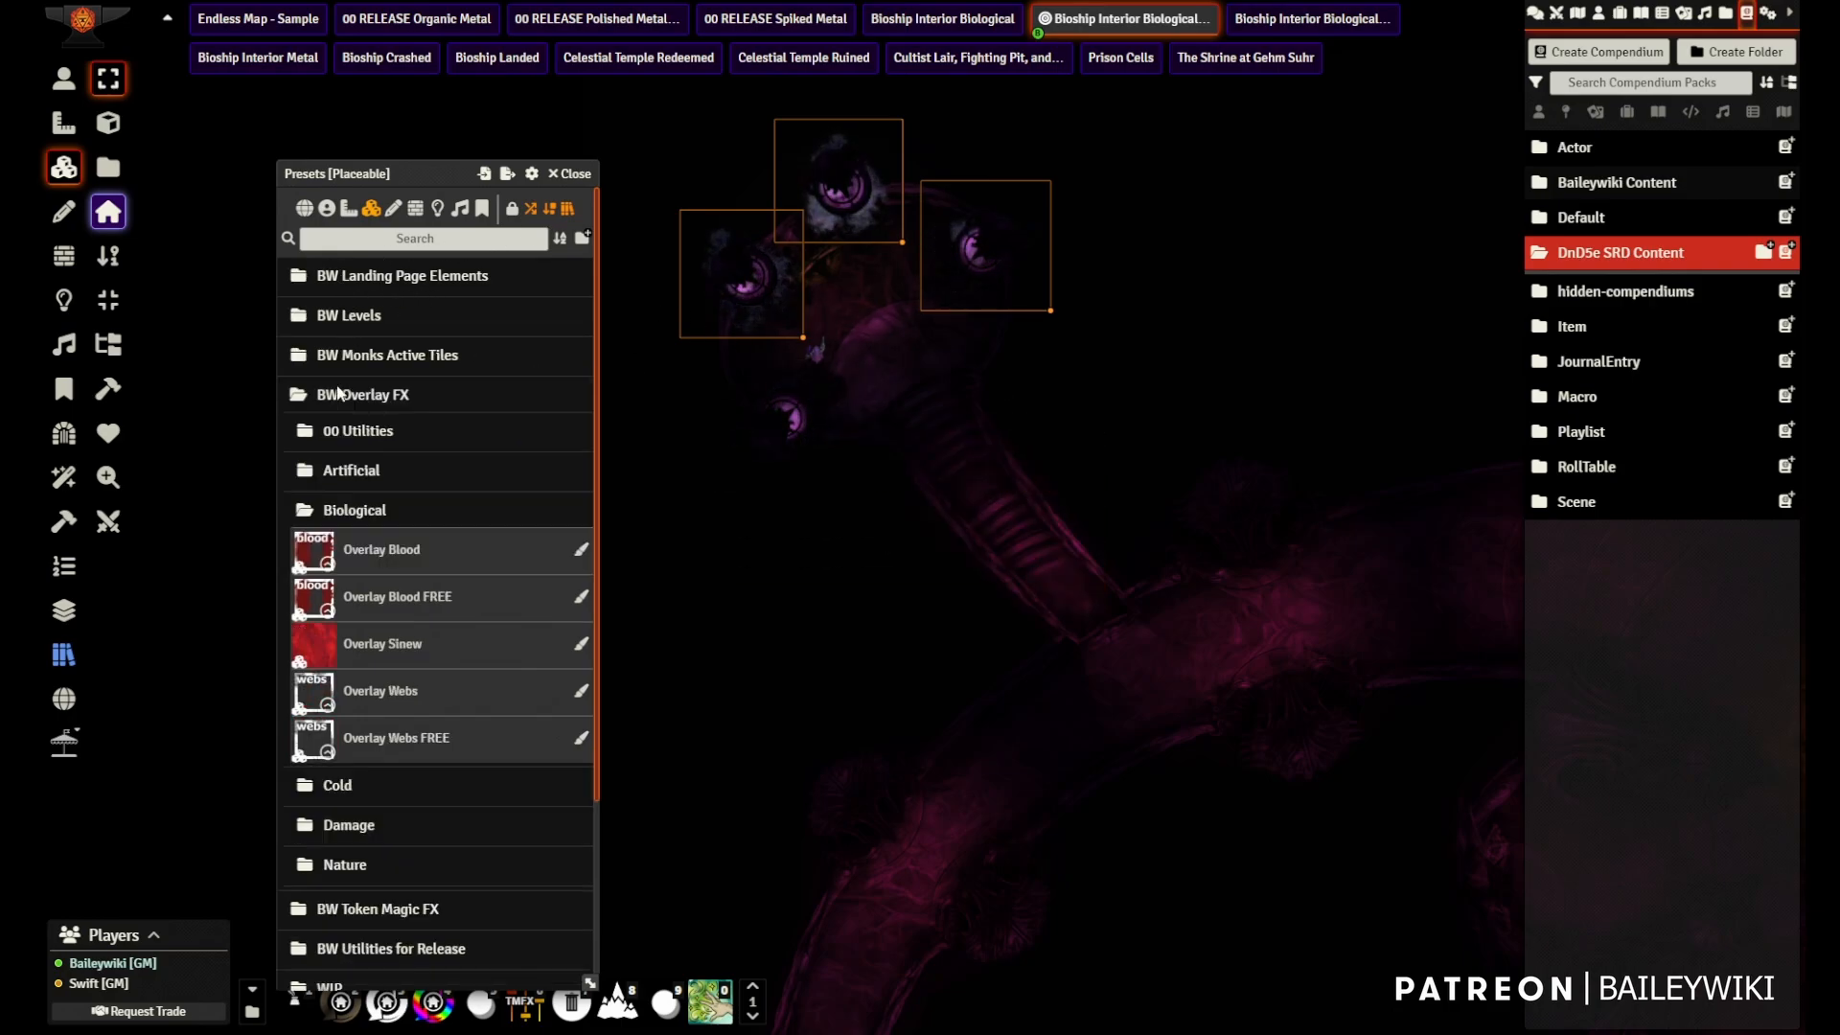
click(338, 393)
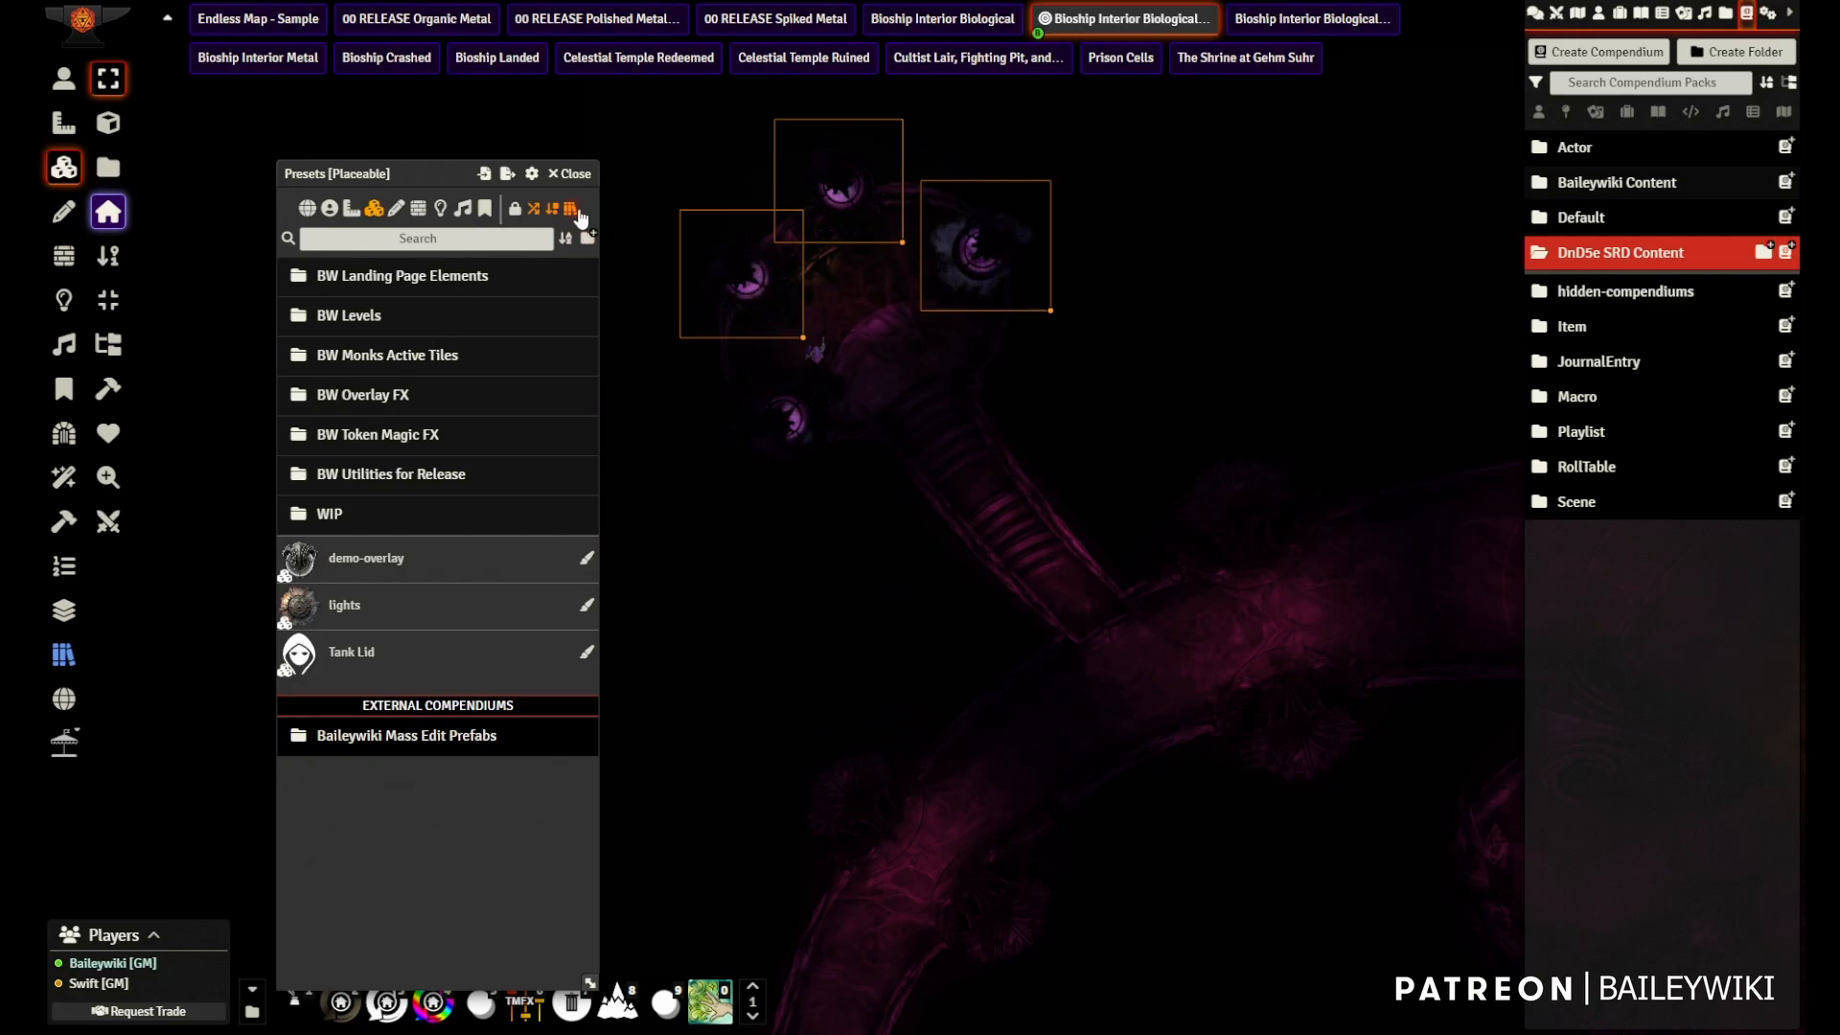
- Hide and redisplay the external preset compendiums and expand Baileywiki Mass Edit Prefabs
click(421, 734)
click(570, 209)
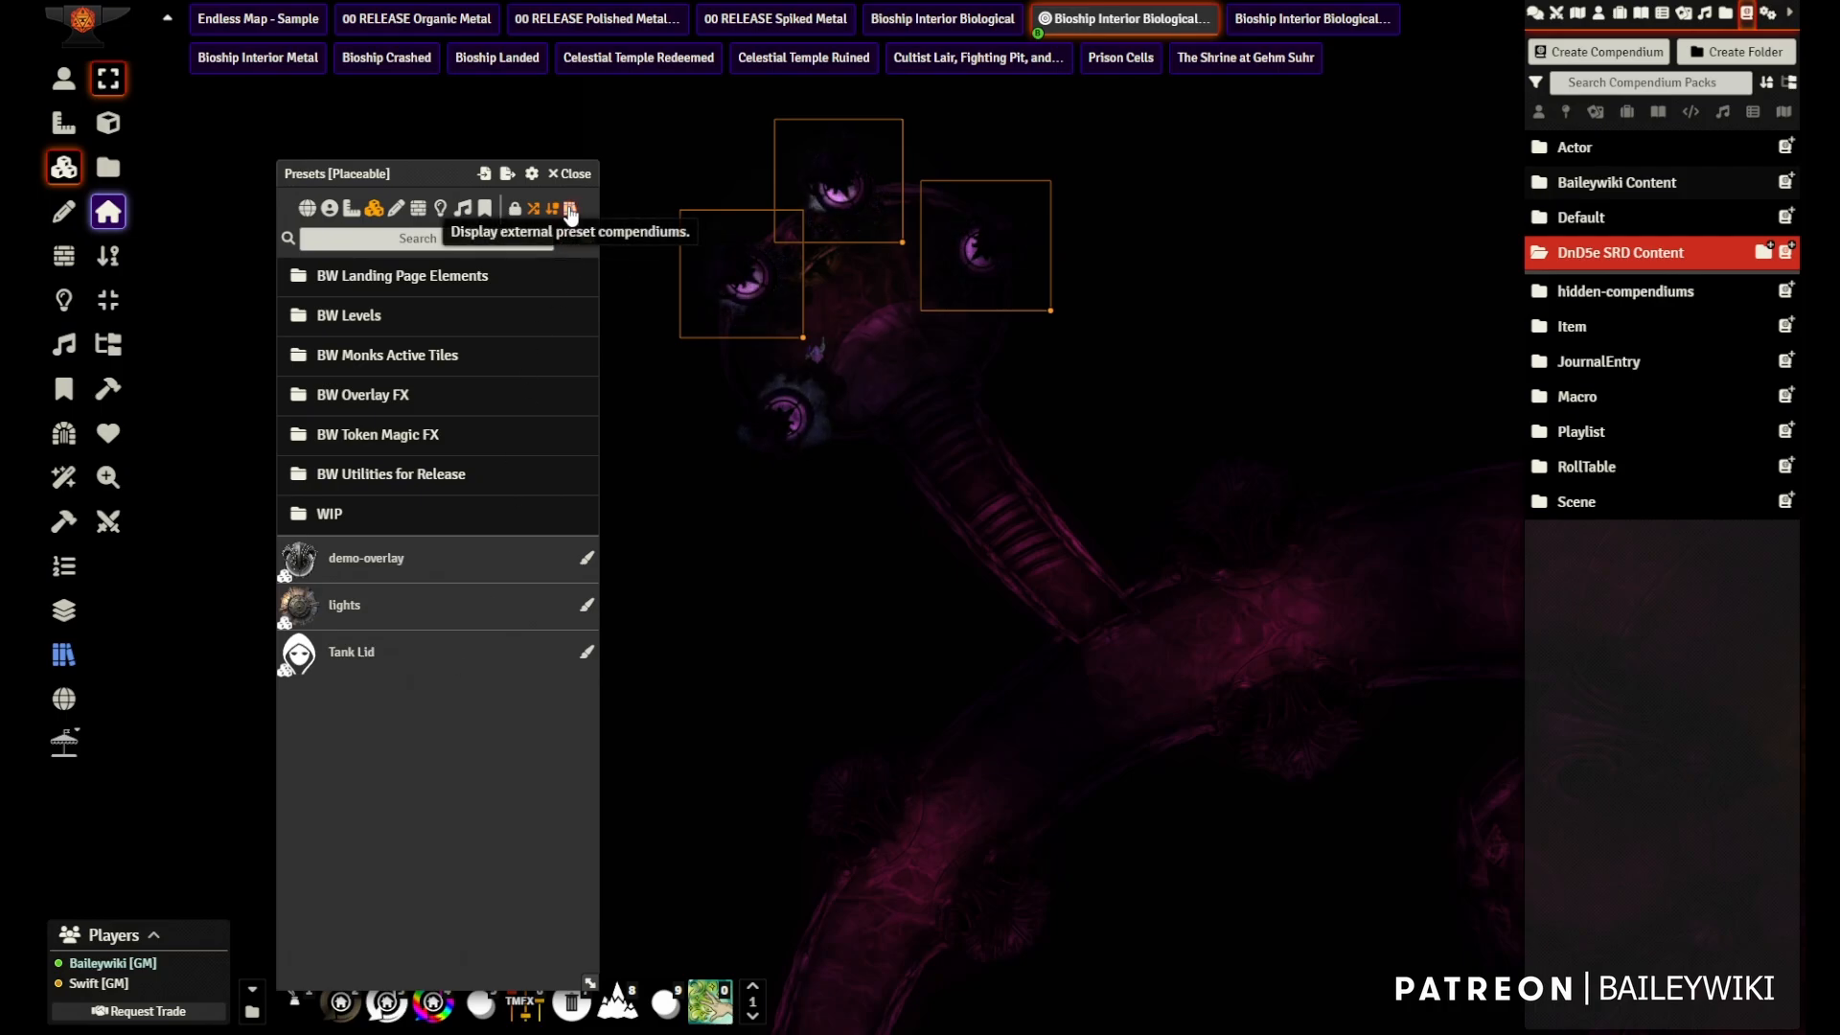
click(570, 208)
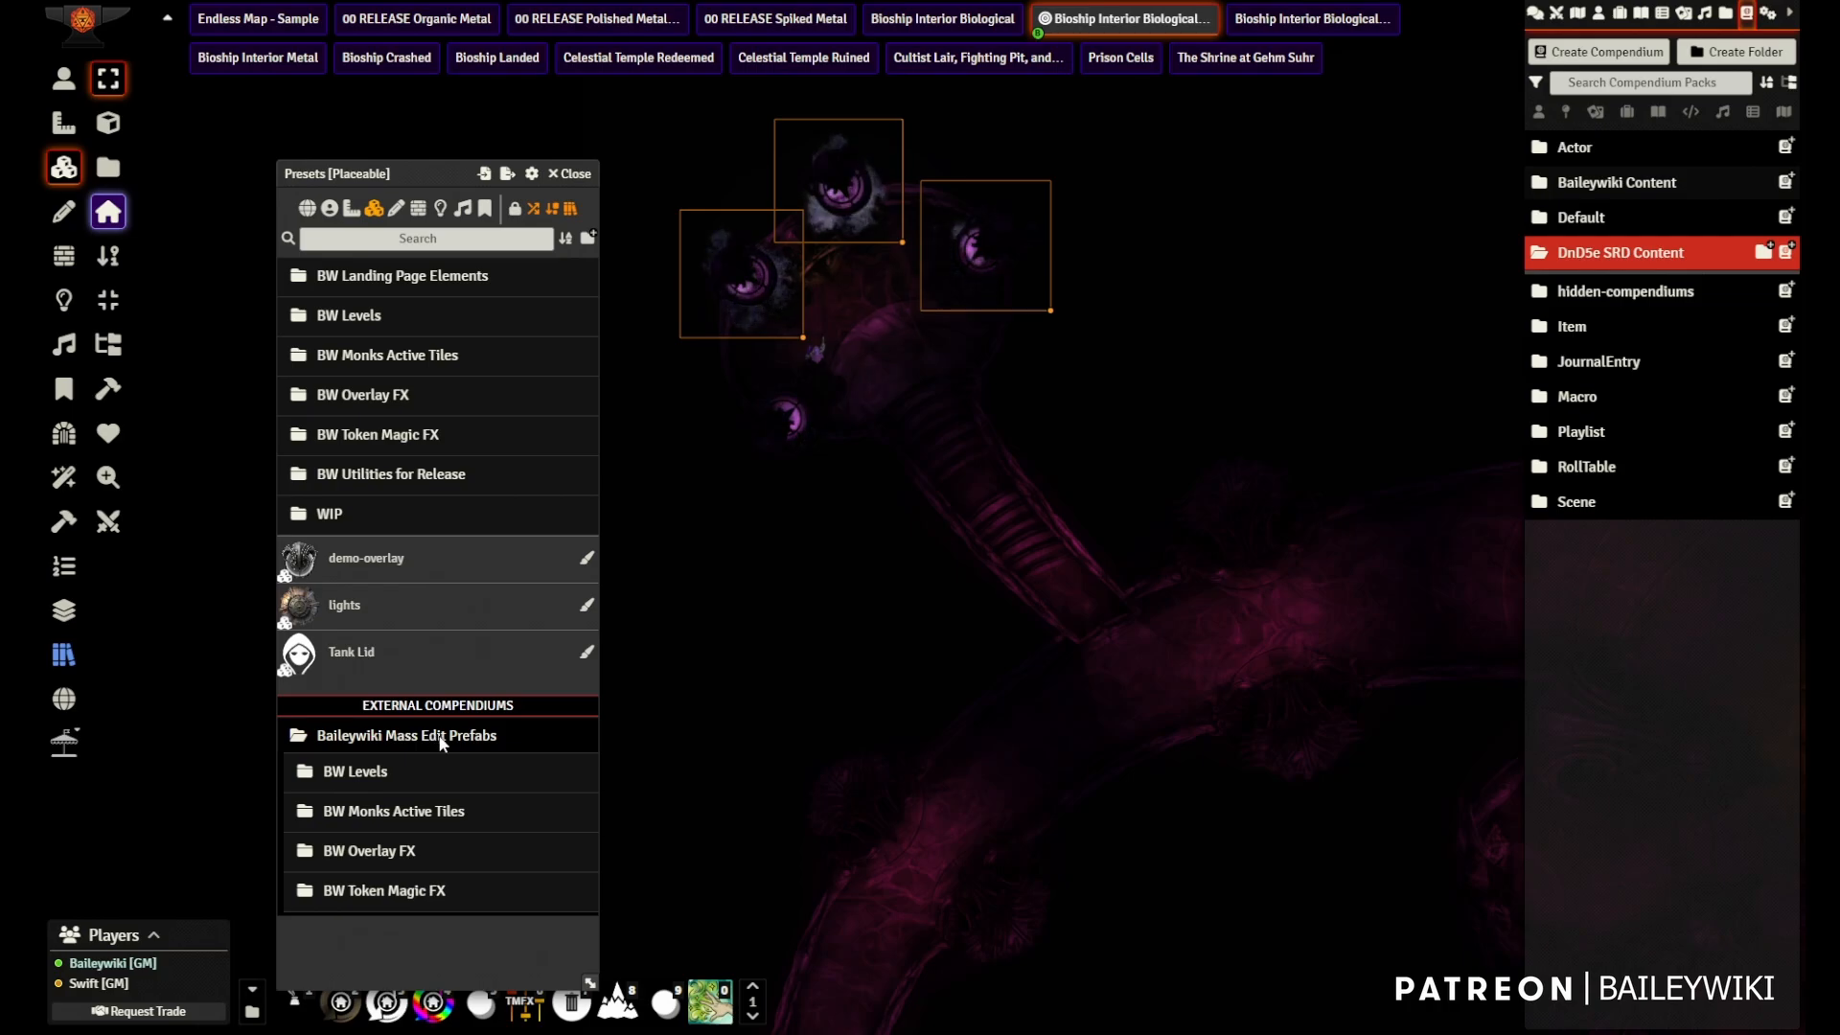
- Copy the Overhead Tile Persistent Allows Light preset from the external BW Levels folder to the clipboard
click(370, 775)
right_click(374, 815)
click(377, 774)
click(378, 773)
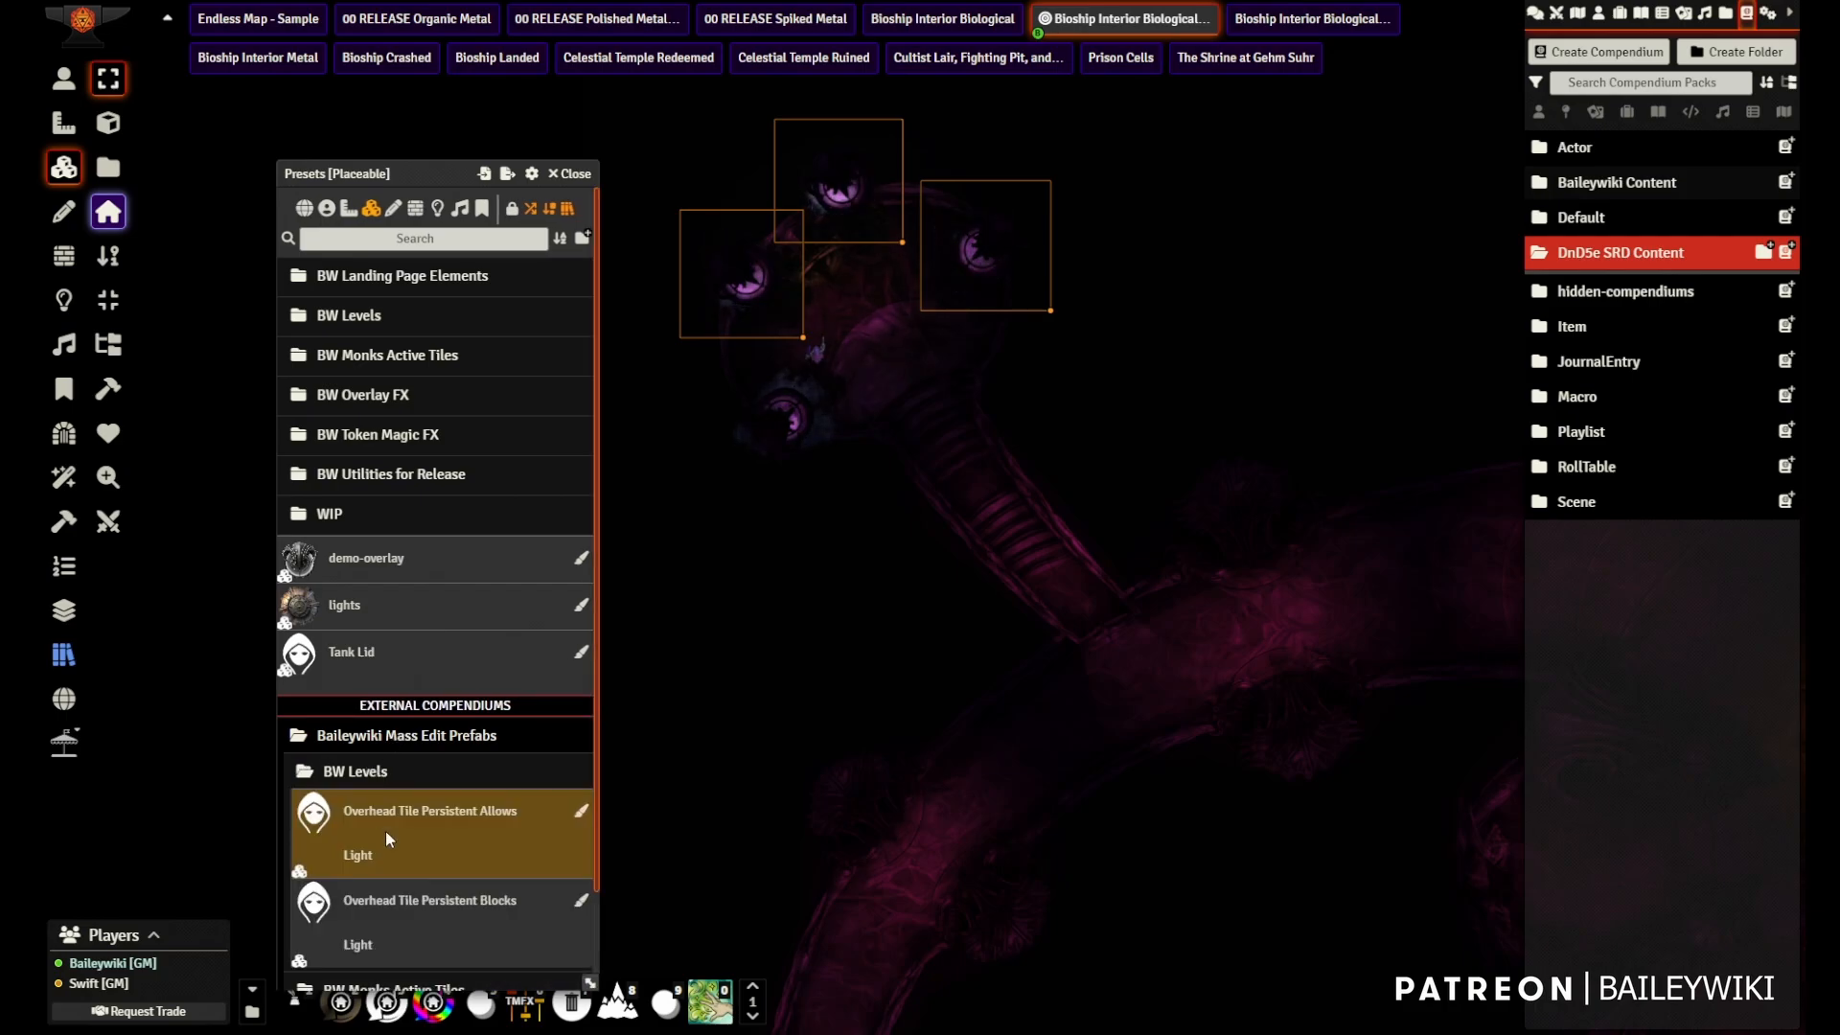
right_click(382, 814)
scroll(383, 814, down, 1)
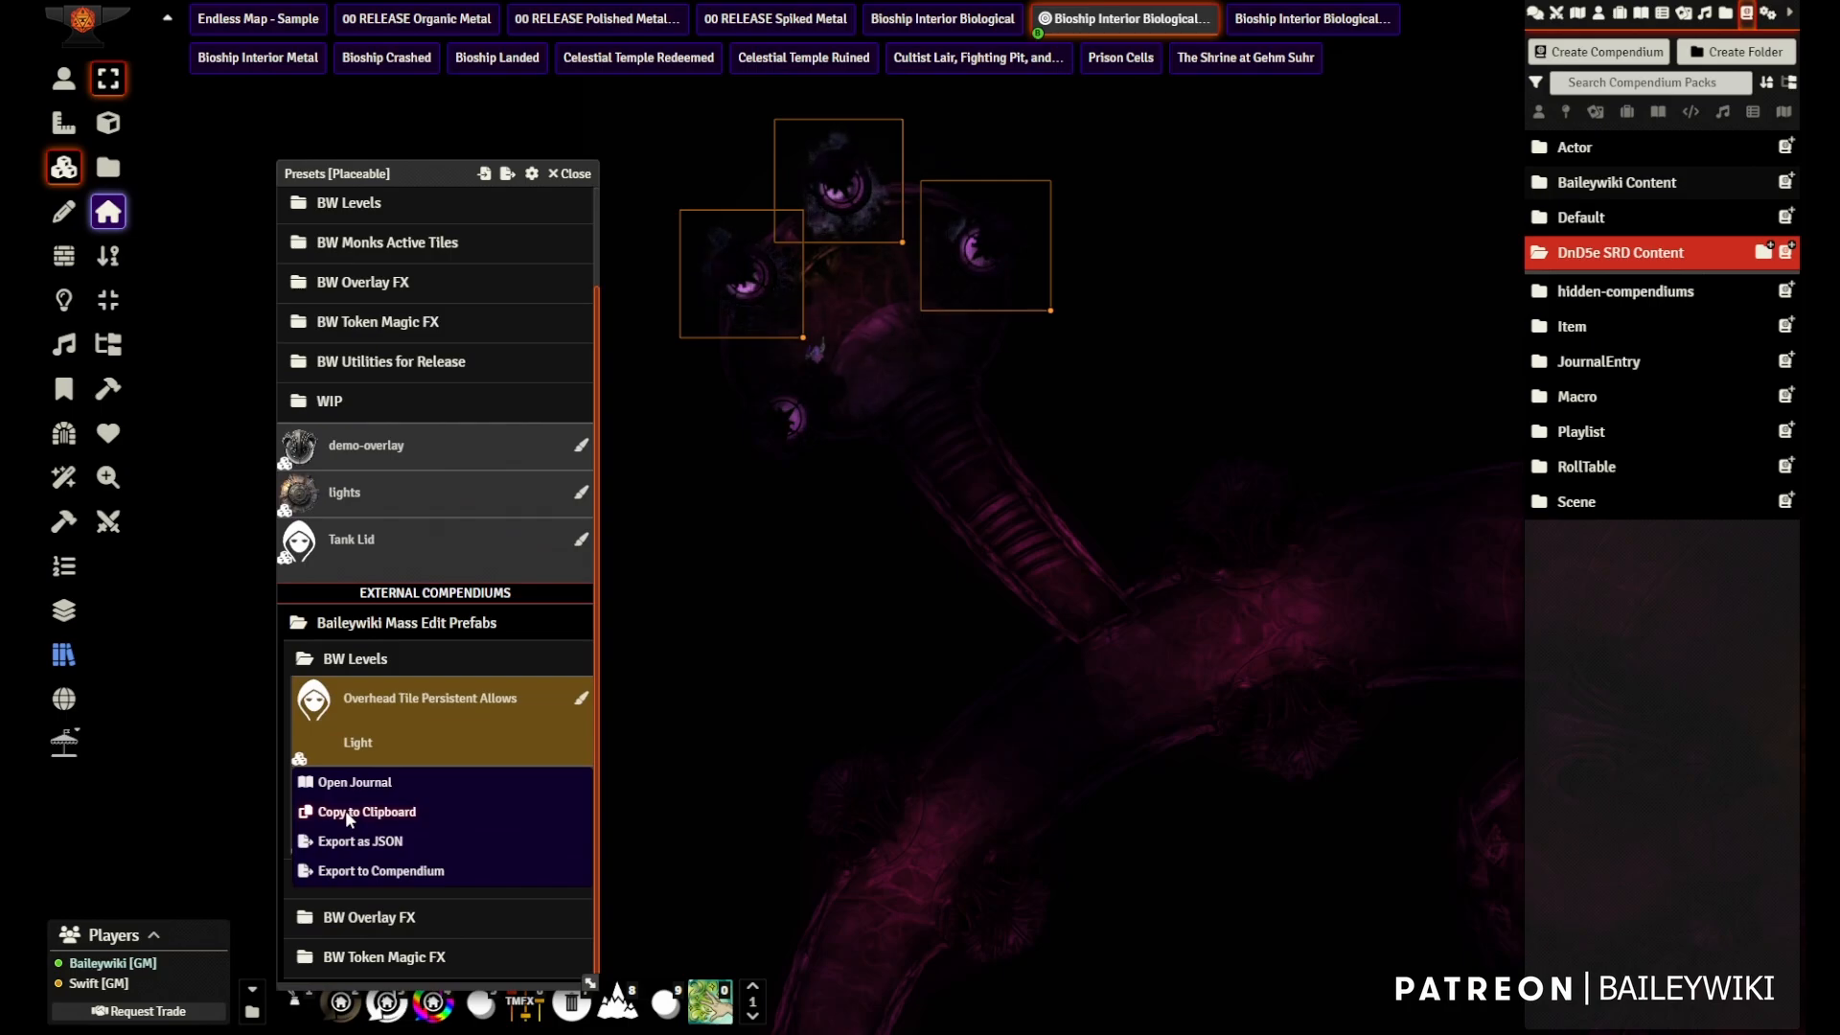
click(349, 814)
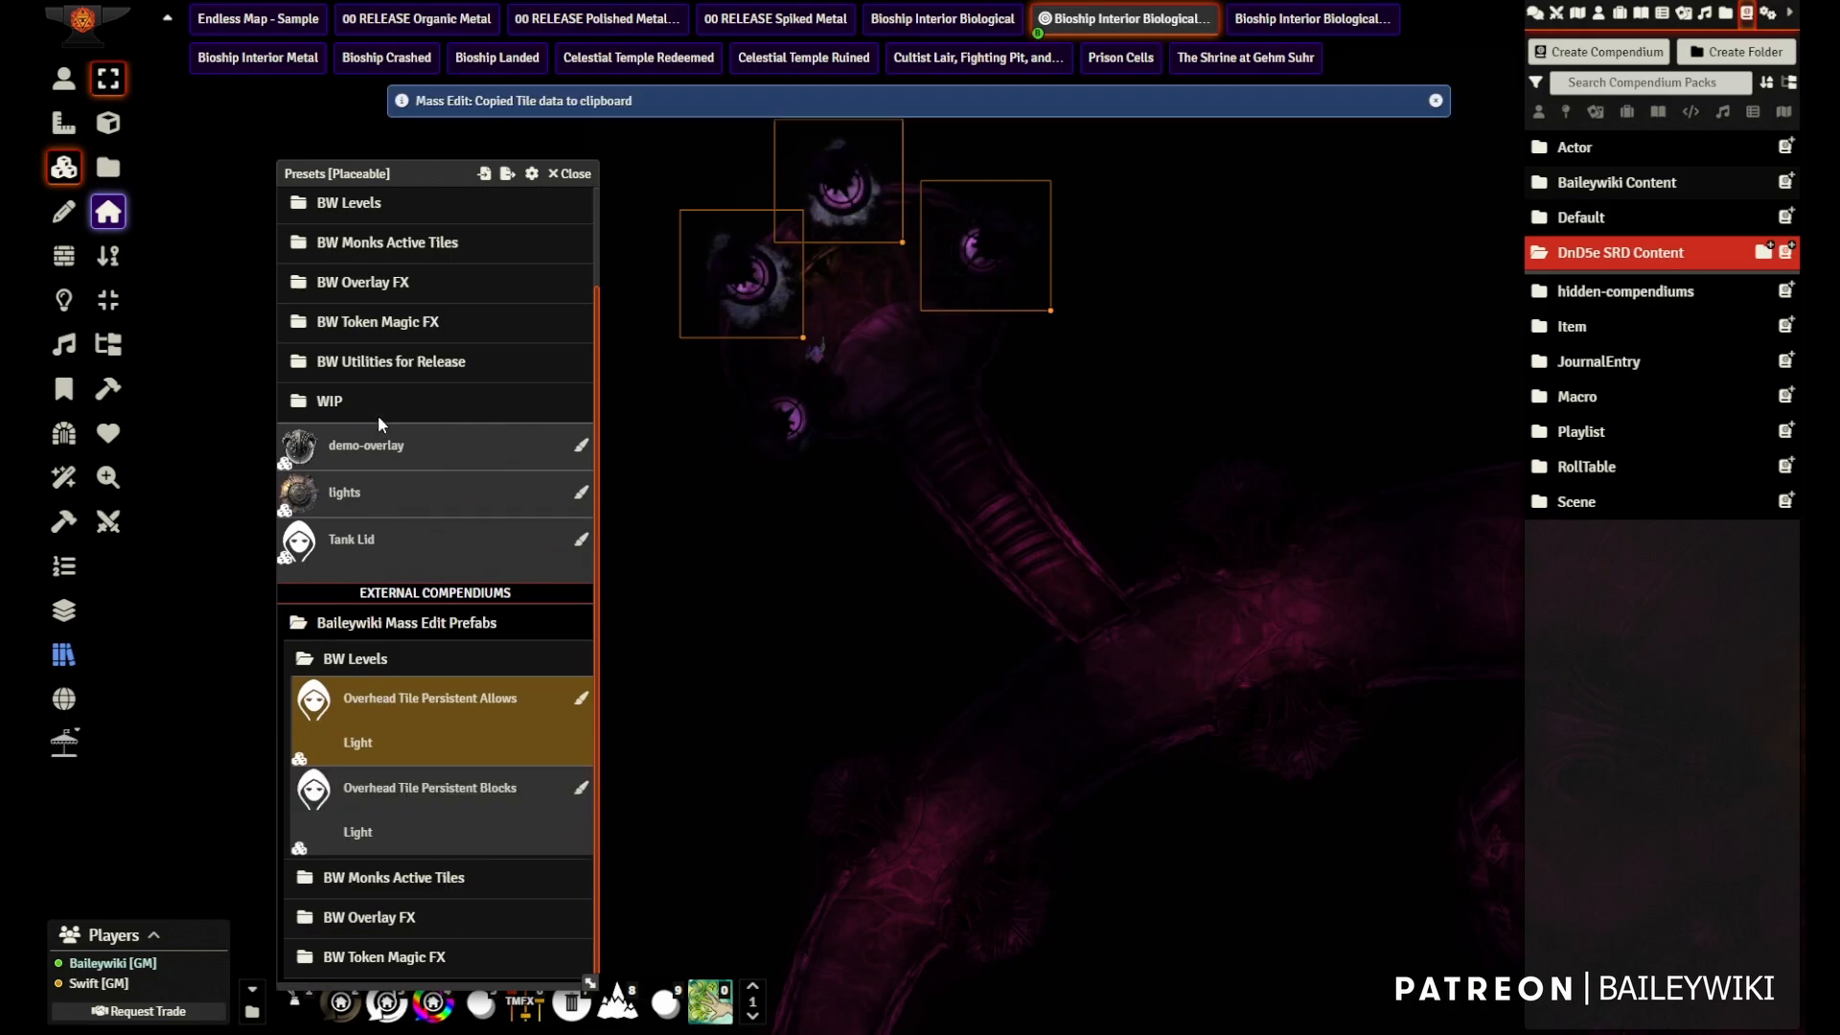
- View the presets for templates and for all types, collapse the BW Scene Lighting and BW Special Walls folders, and return to tile presets
scroll(393, 410, up, 1)
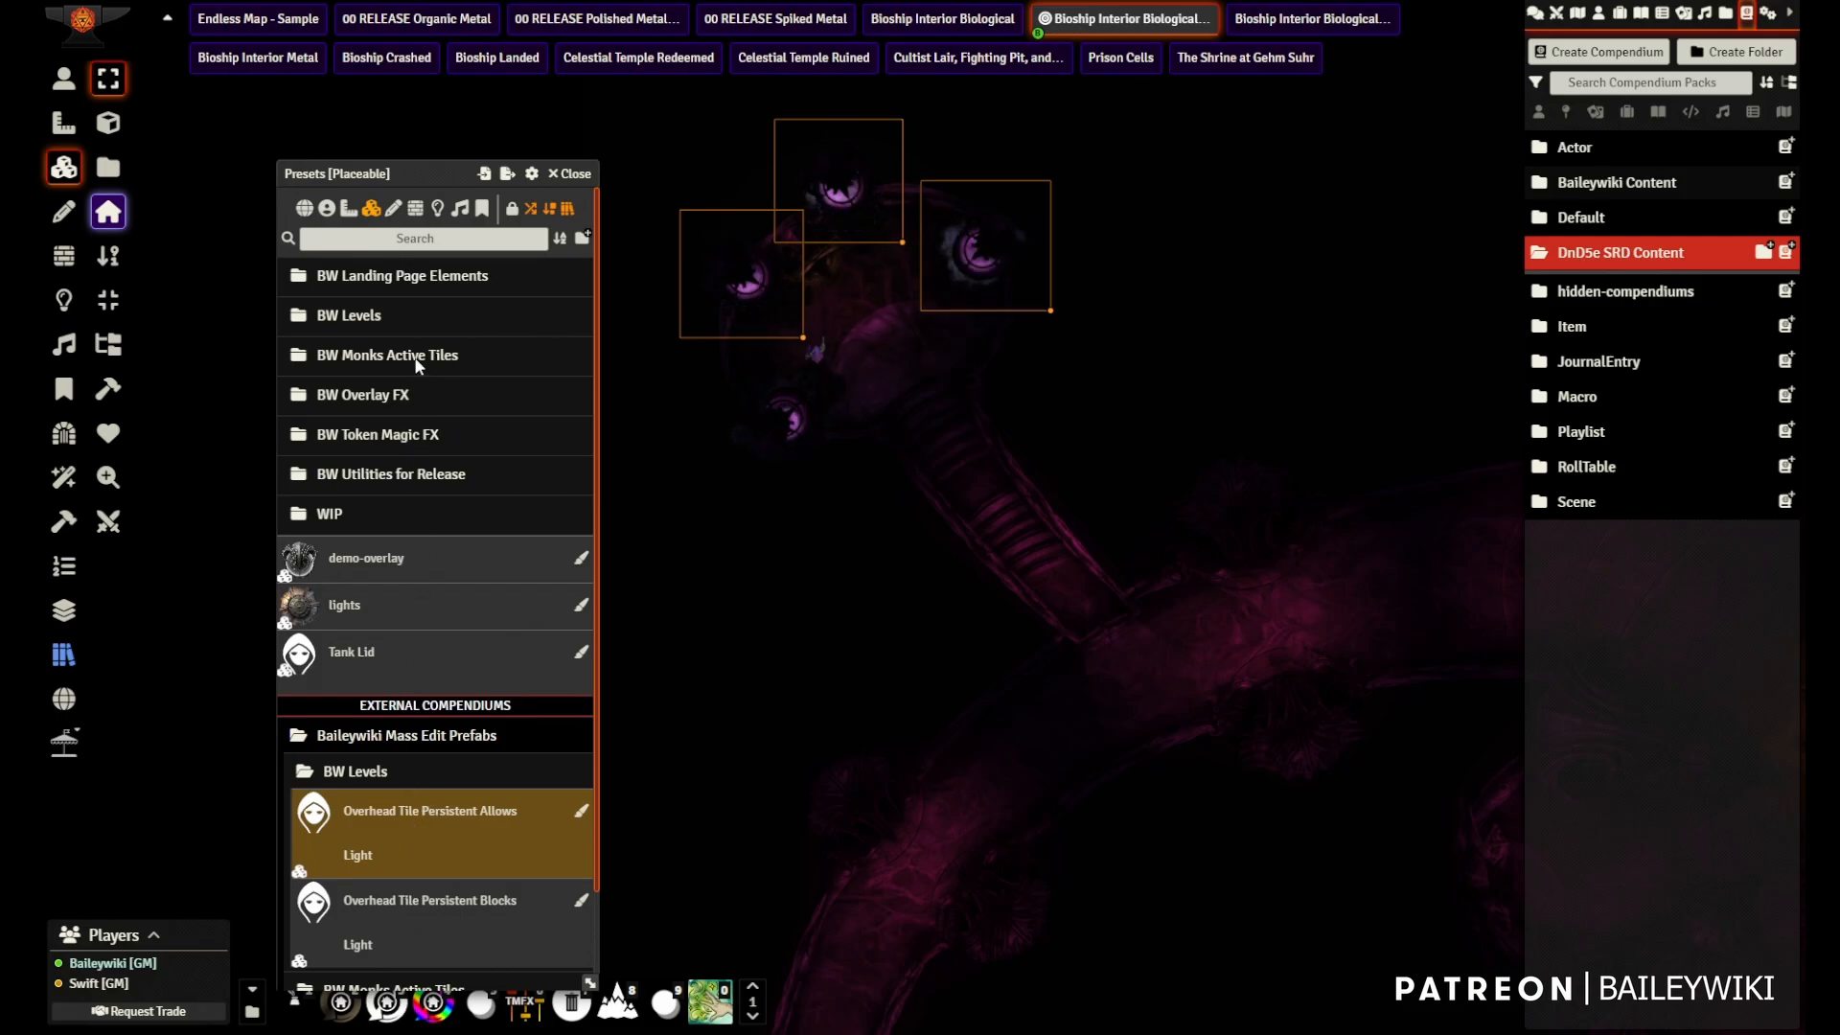
click(349, 211)
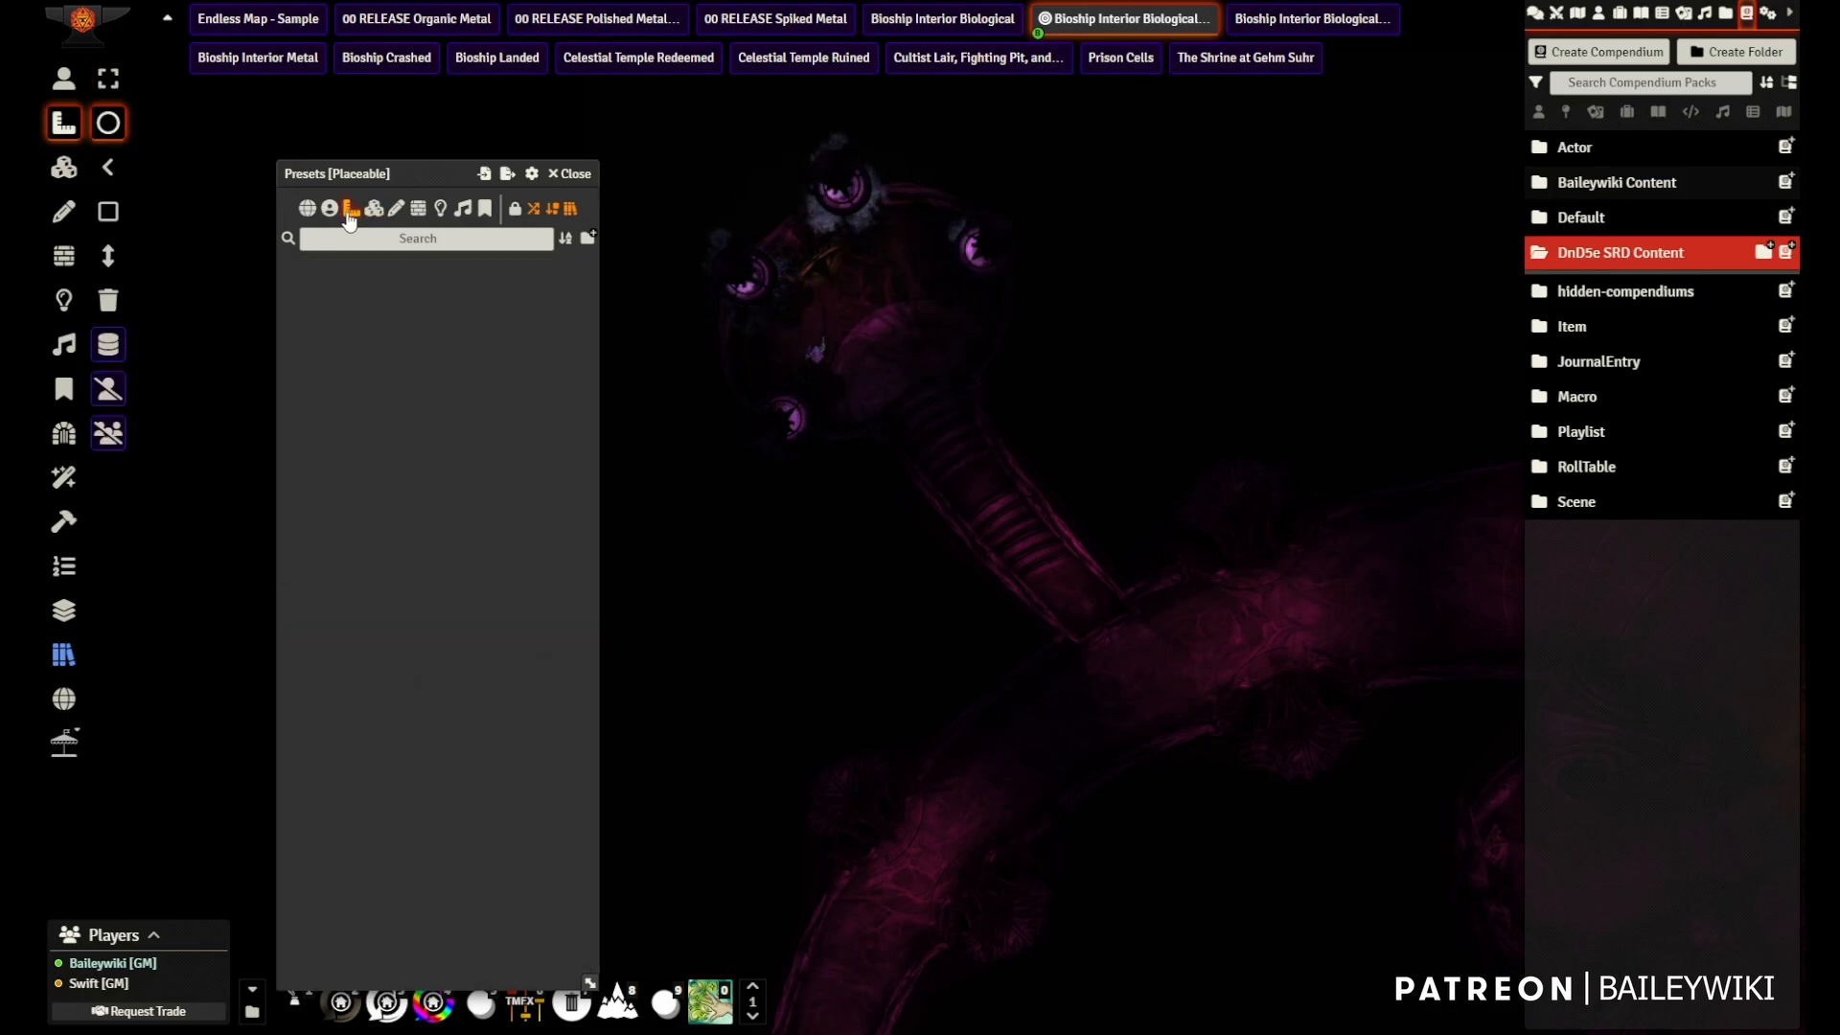
click(307, 211)
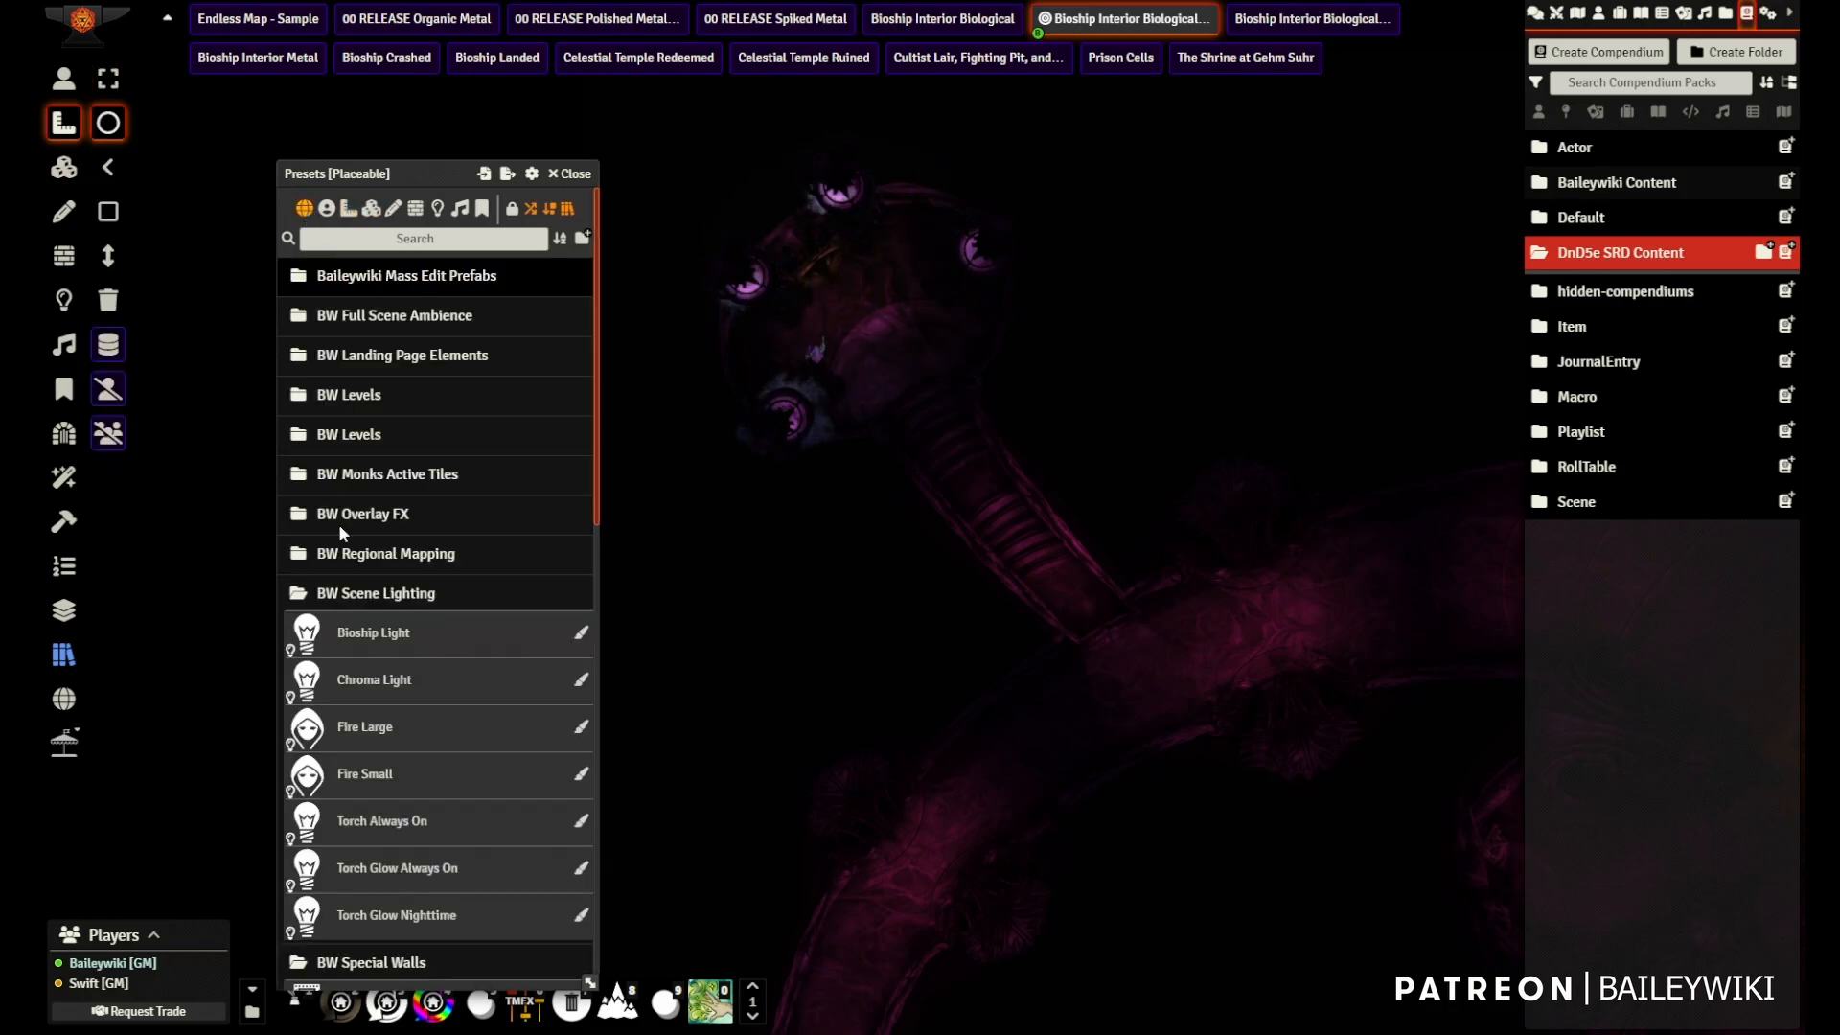
click(362, 591)
click(371, 632)
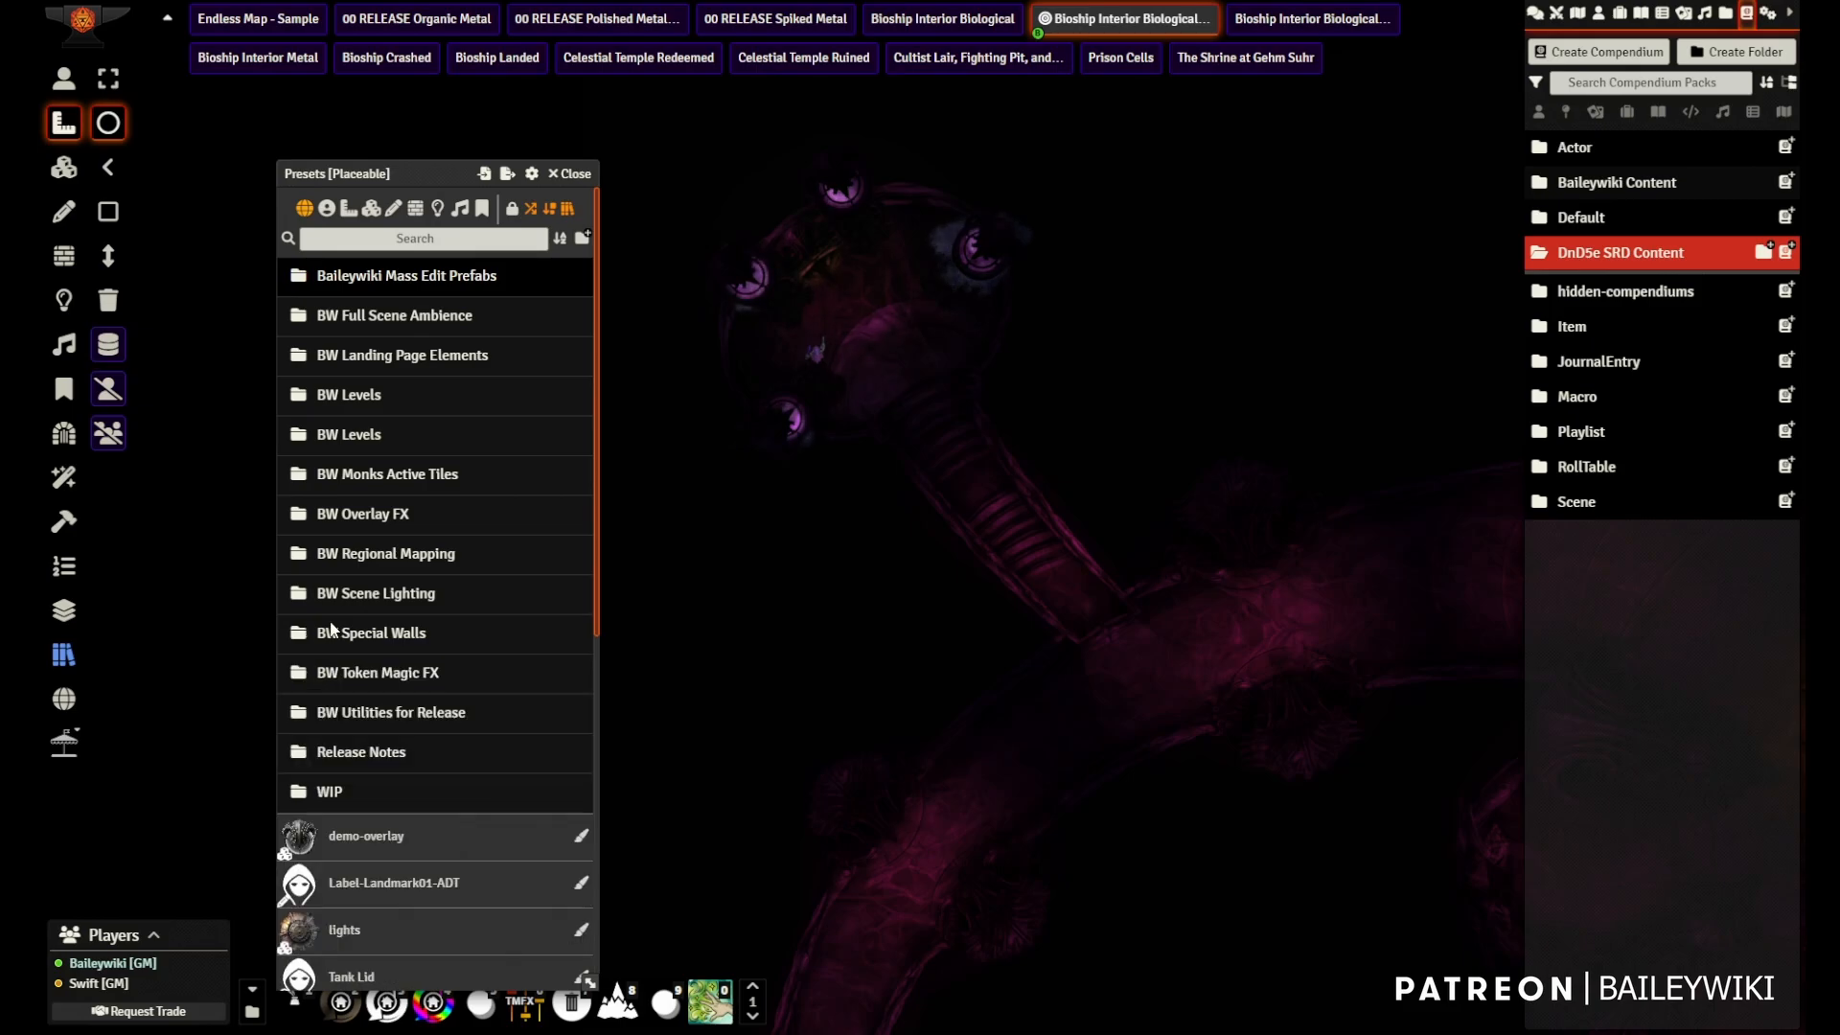
click(350, 220)
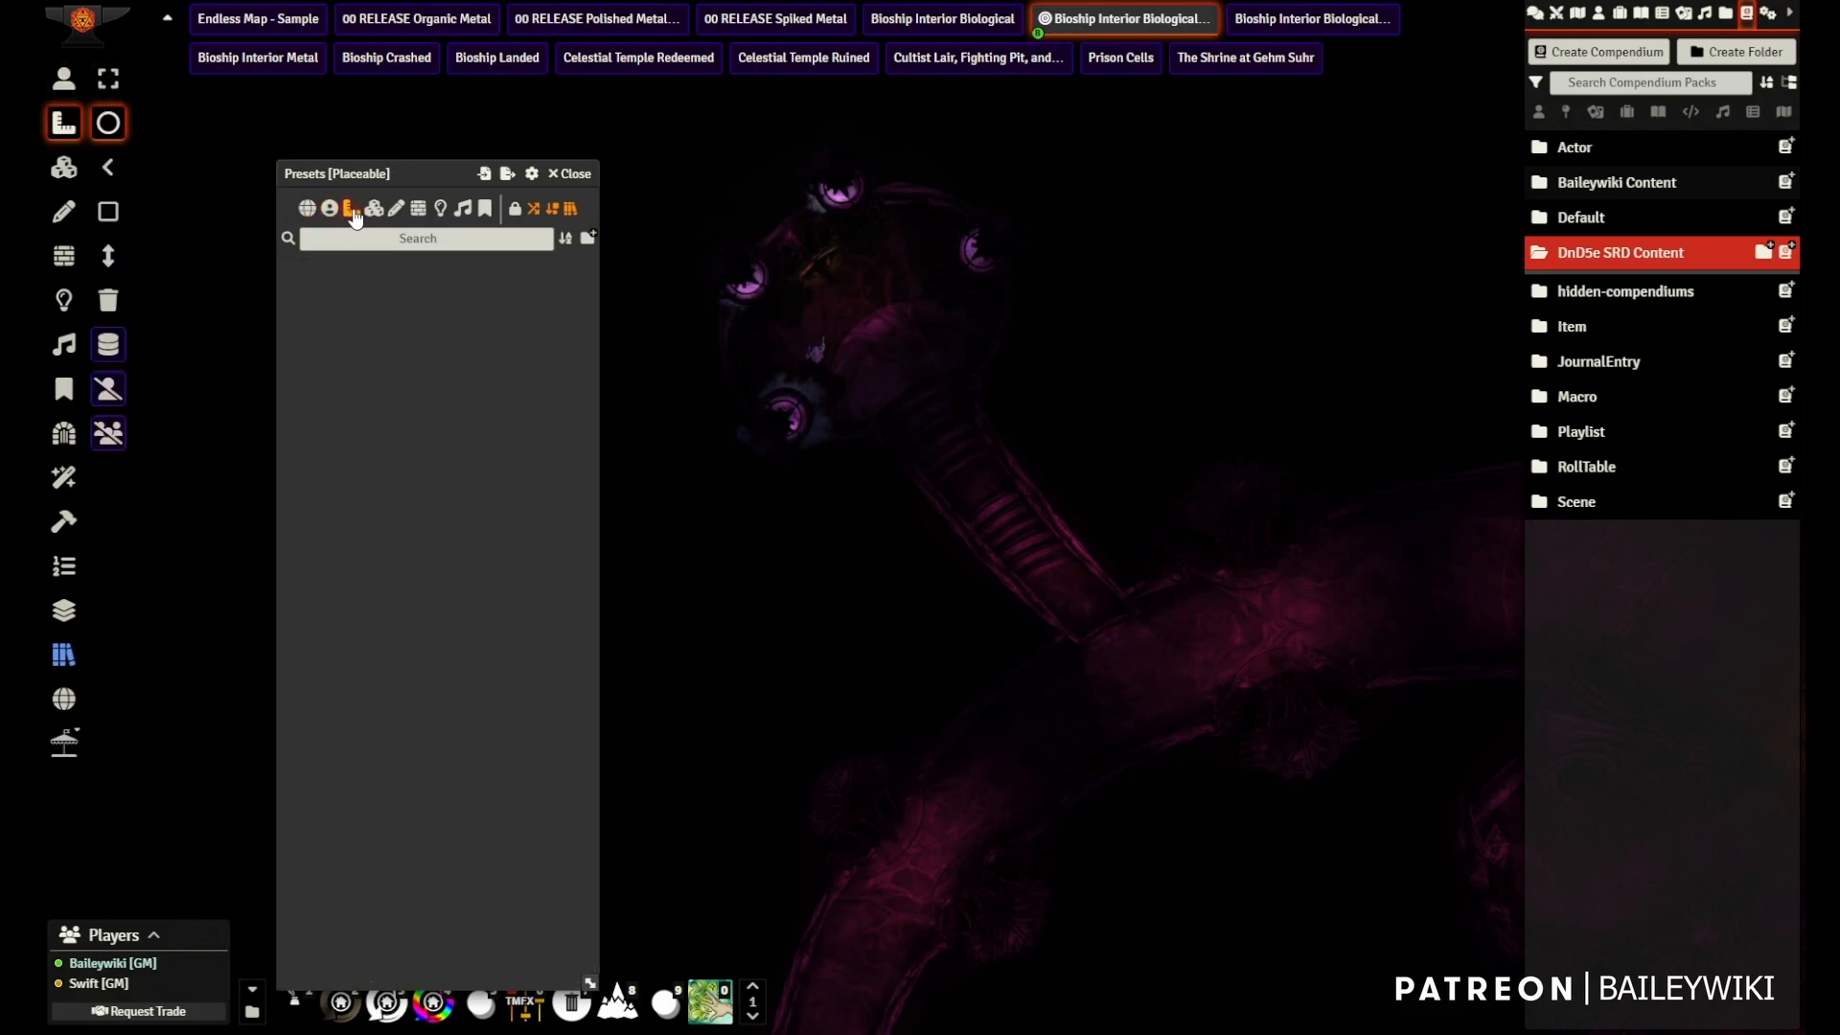
click(375, 218)
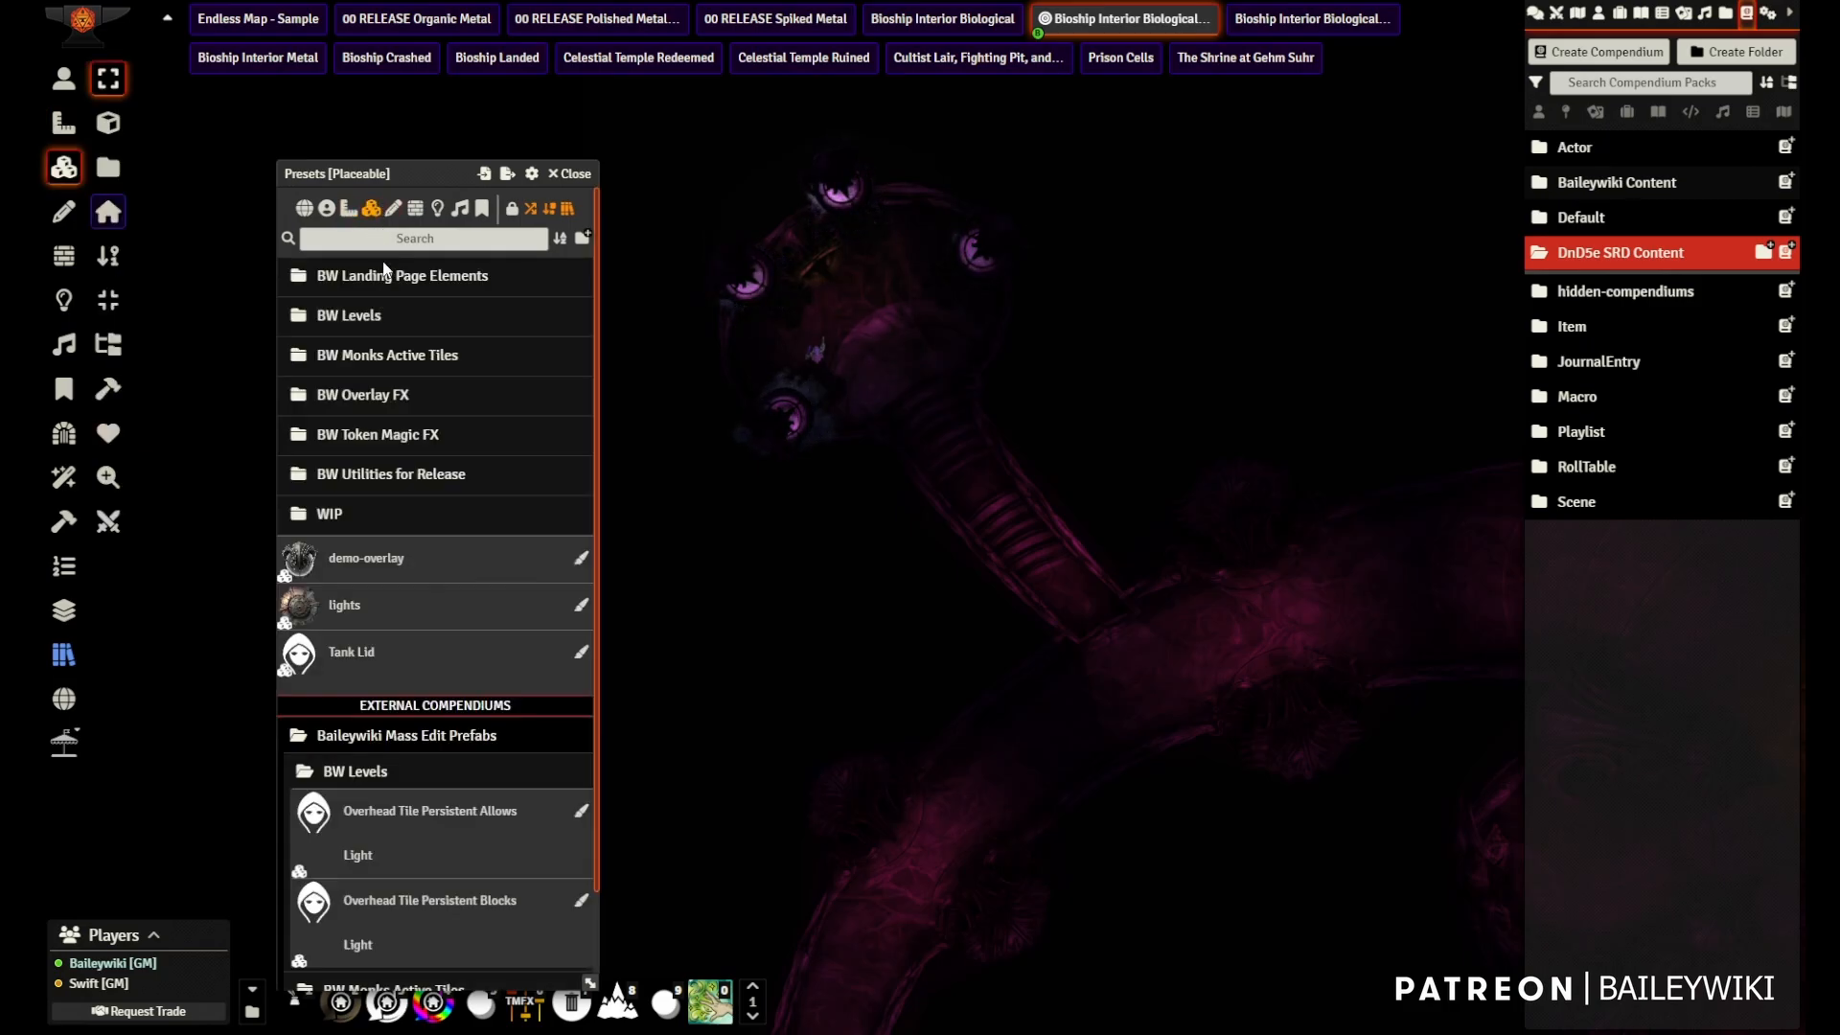
- View the BW Levels presets, collapse that folder, and expand BW Monks Active Tiles
click(366, 321)
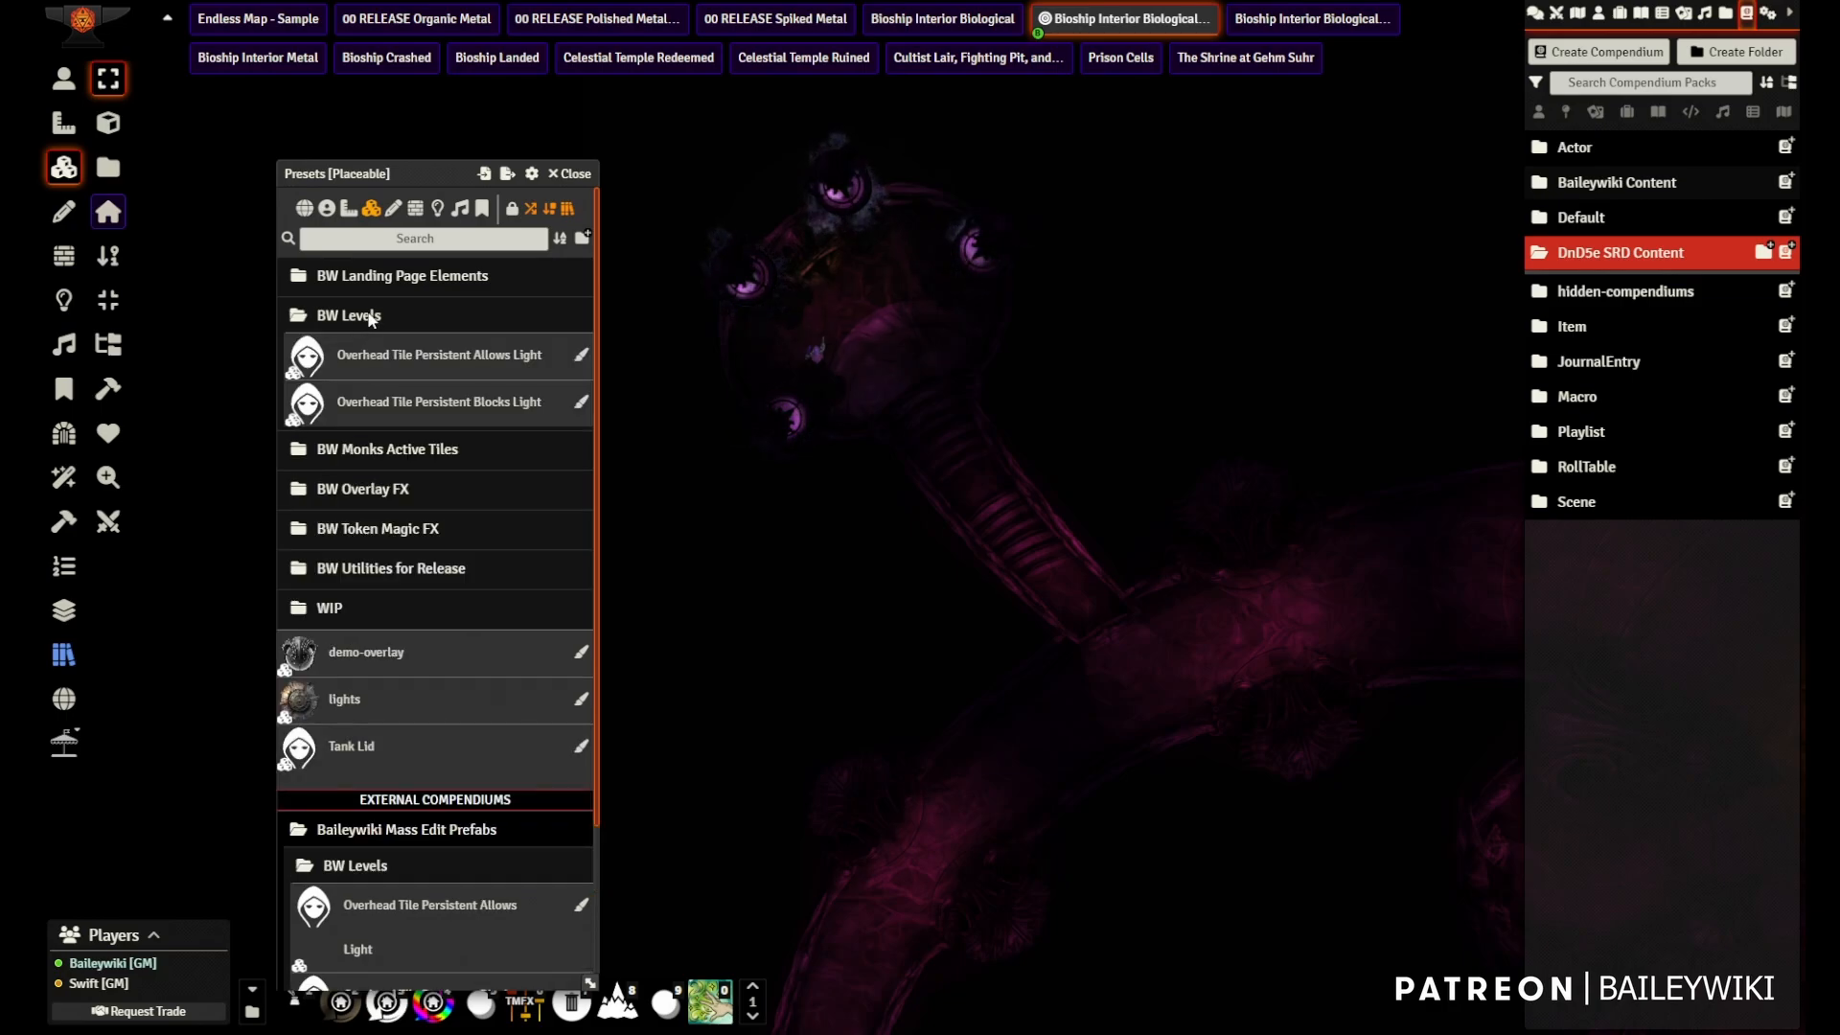
click(374, 322)
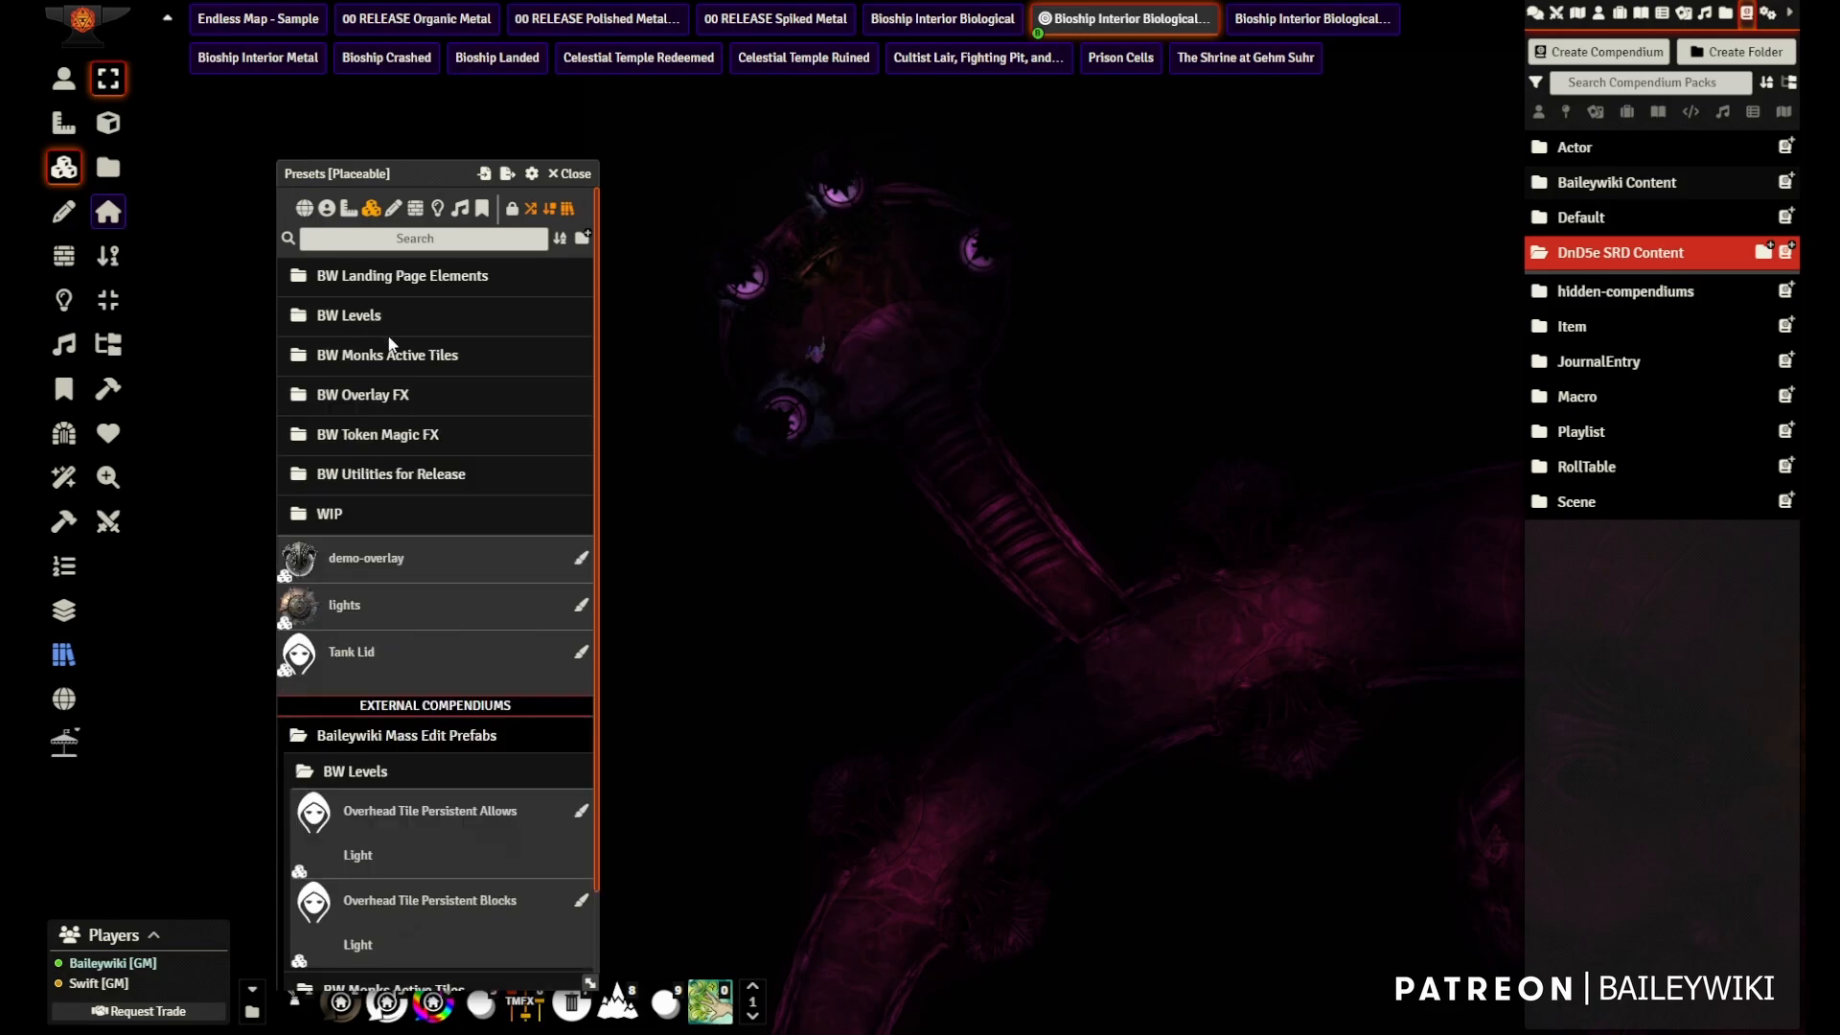
click(388, 356)
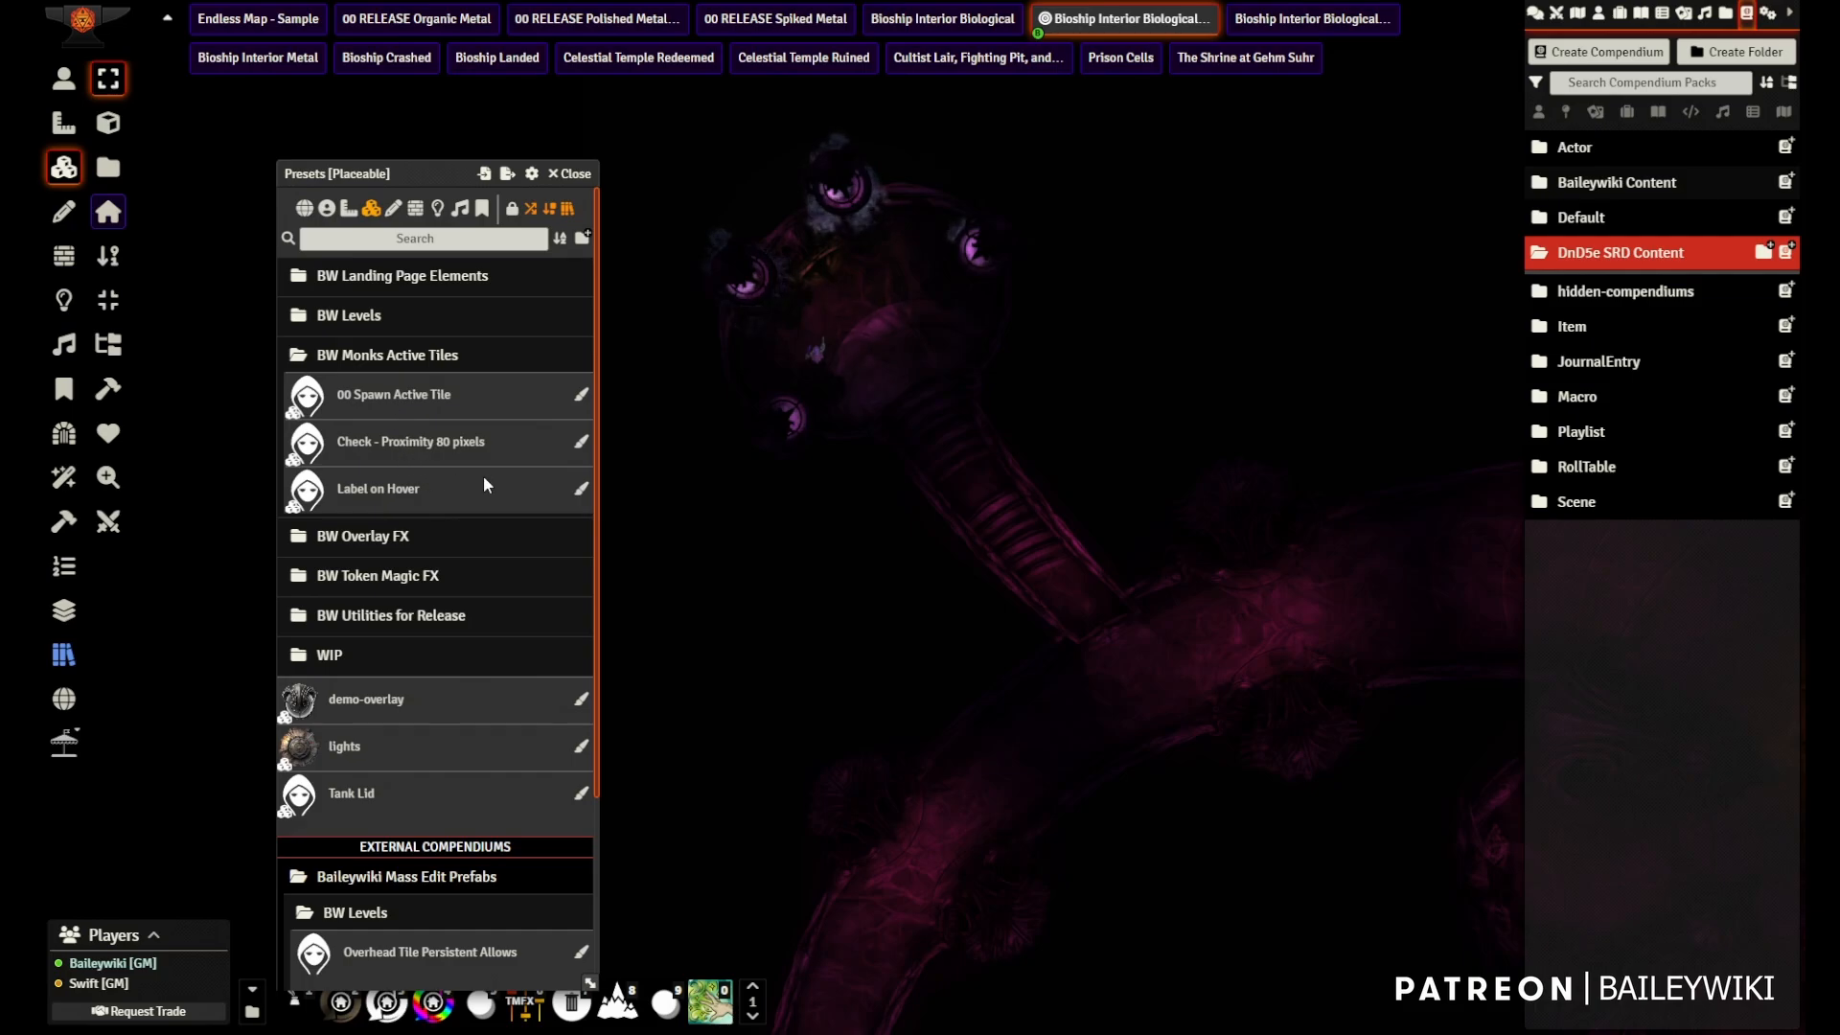
- Place a tile from the 00 Spawn Active Tile preset in the empty area beside the map, using the image active-tile-1x1-arrows-omnidirectional.webp
drag(744, 444, 1117, 539)
double_click(379, 395)
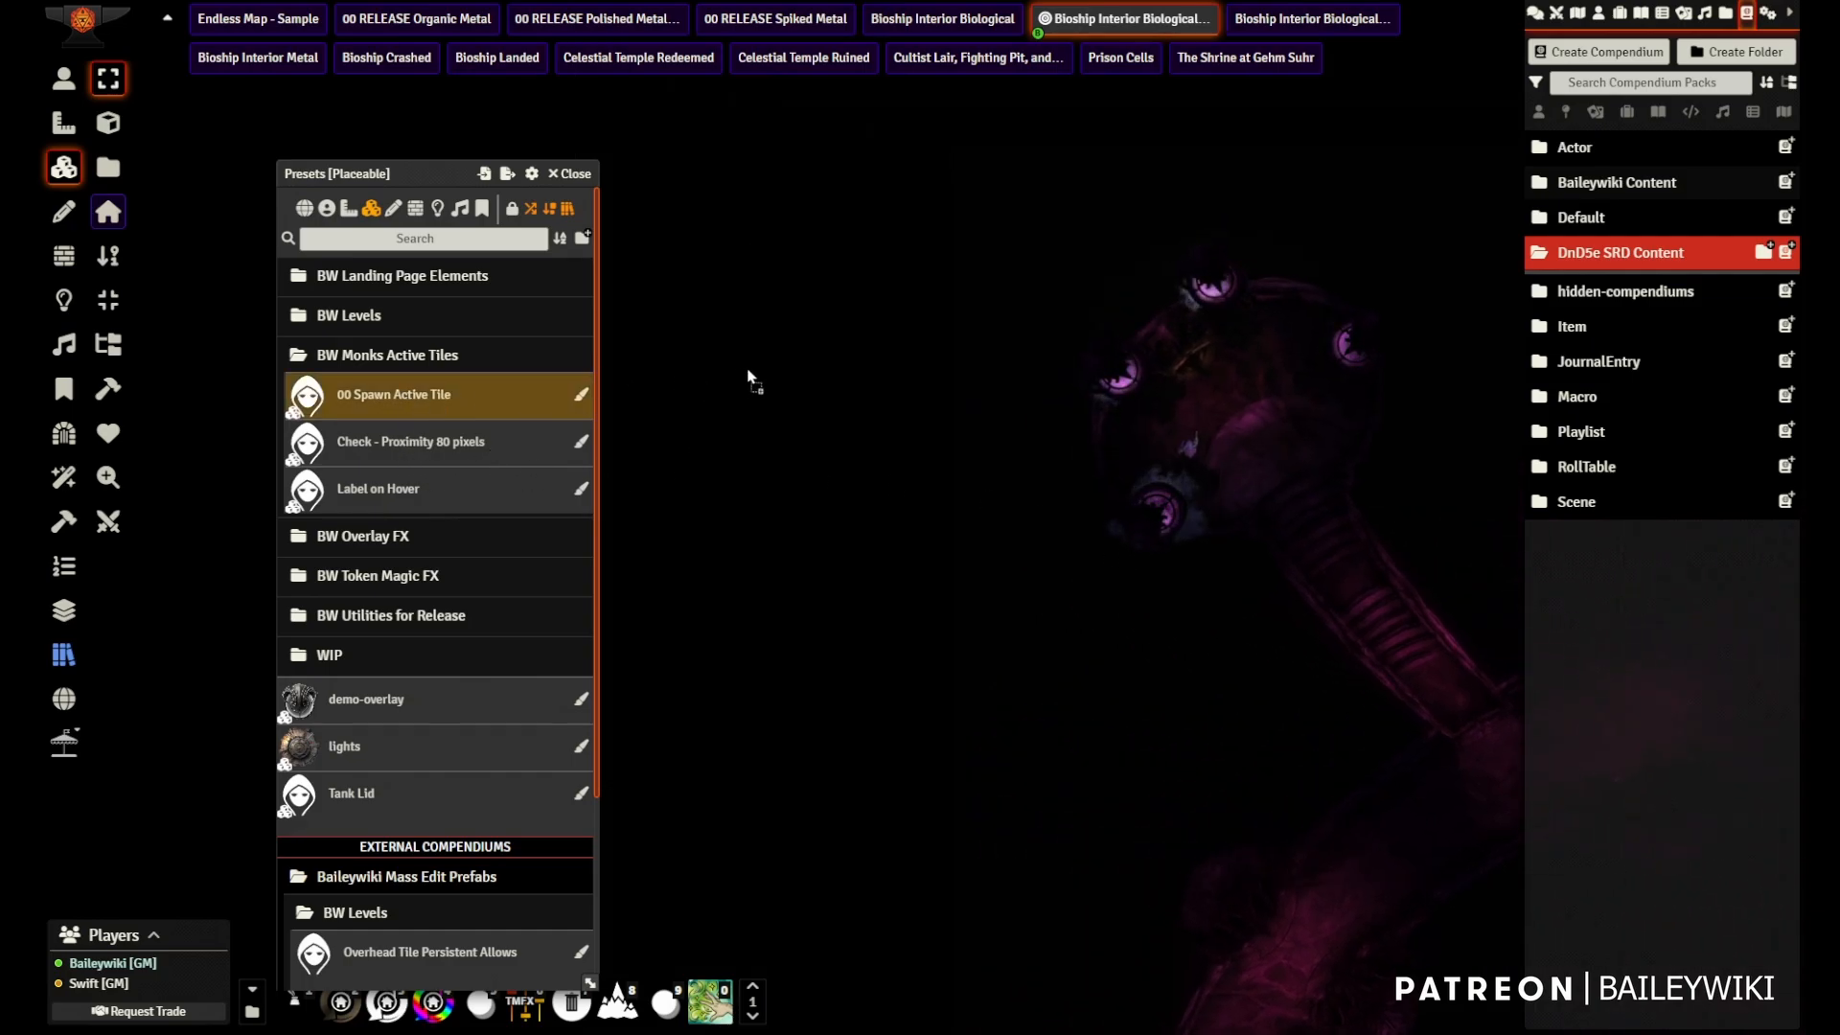
click(892, 489)
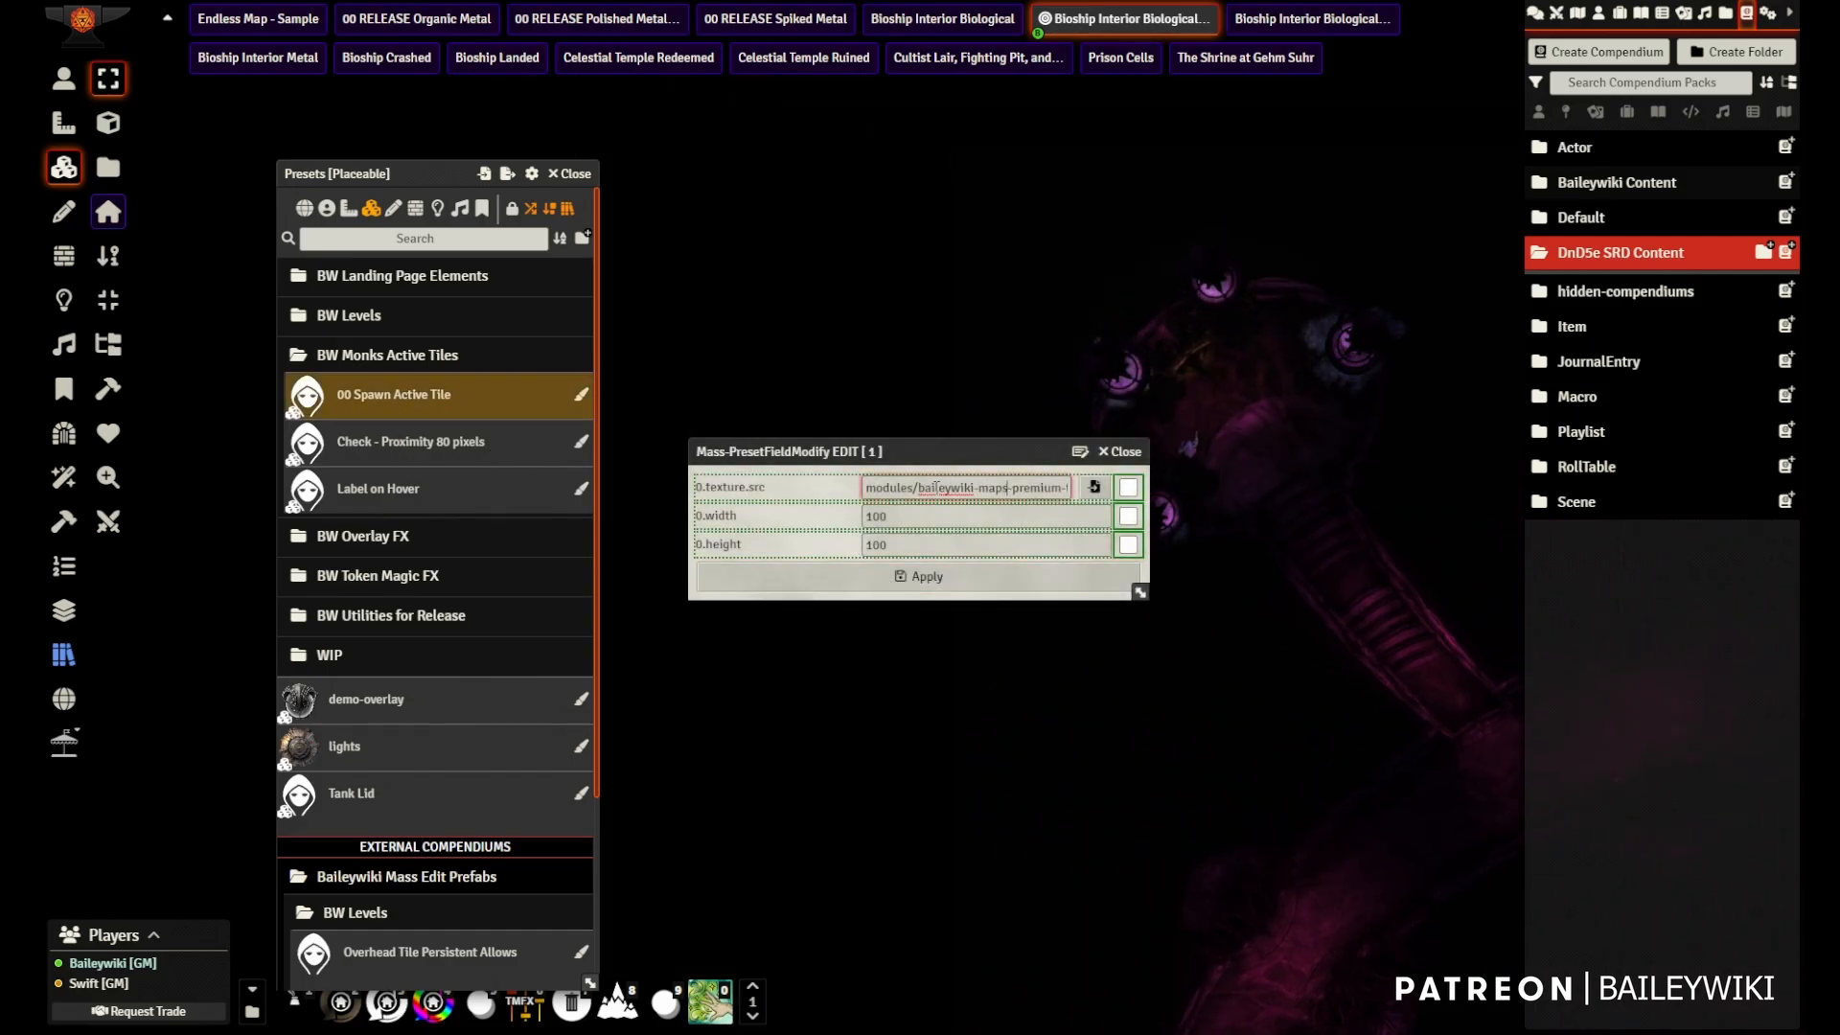
click(1094, 487)
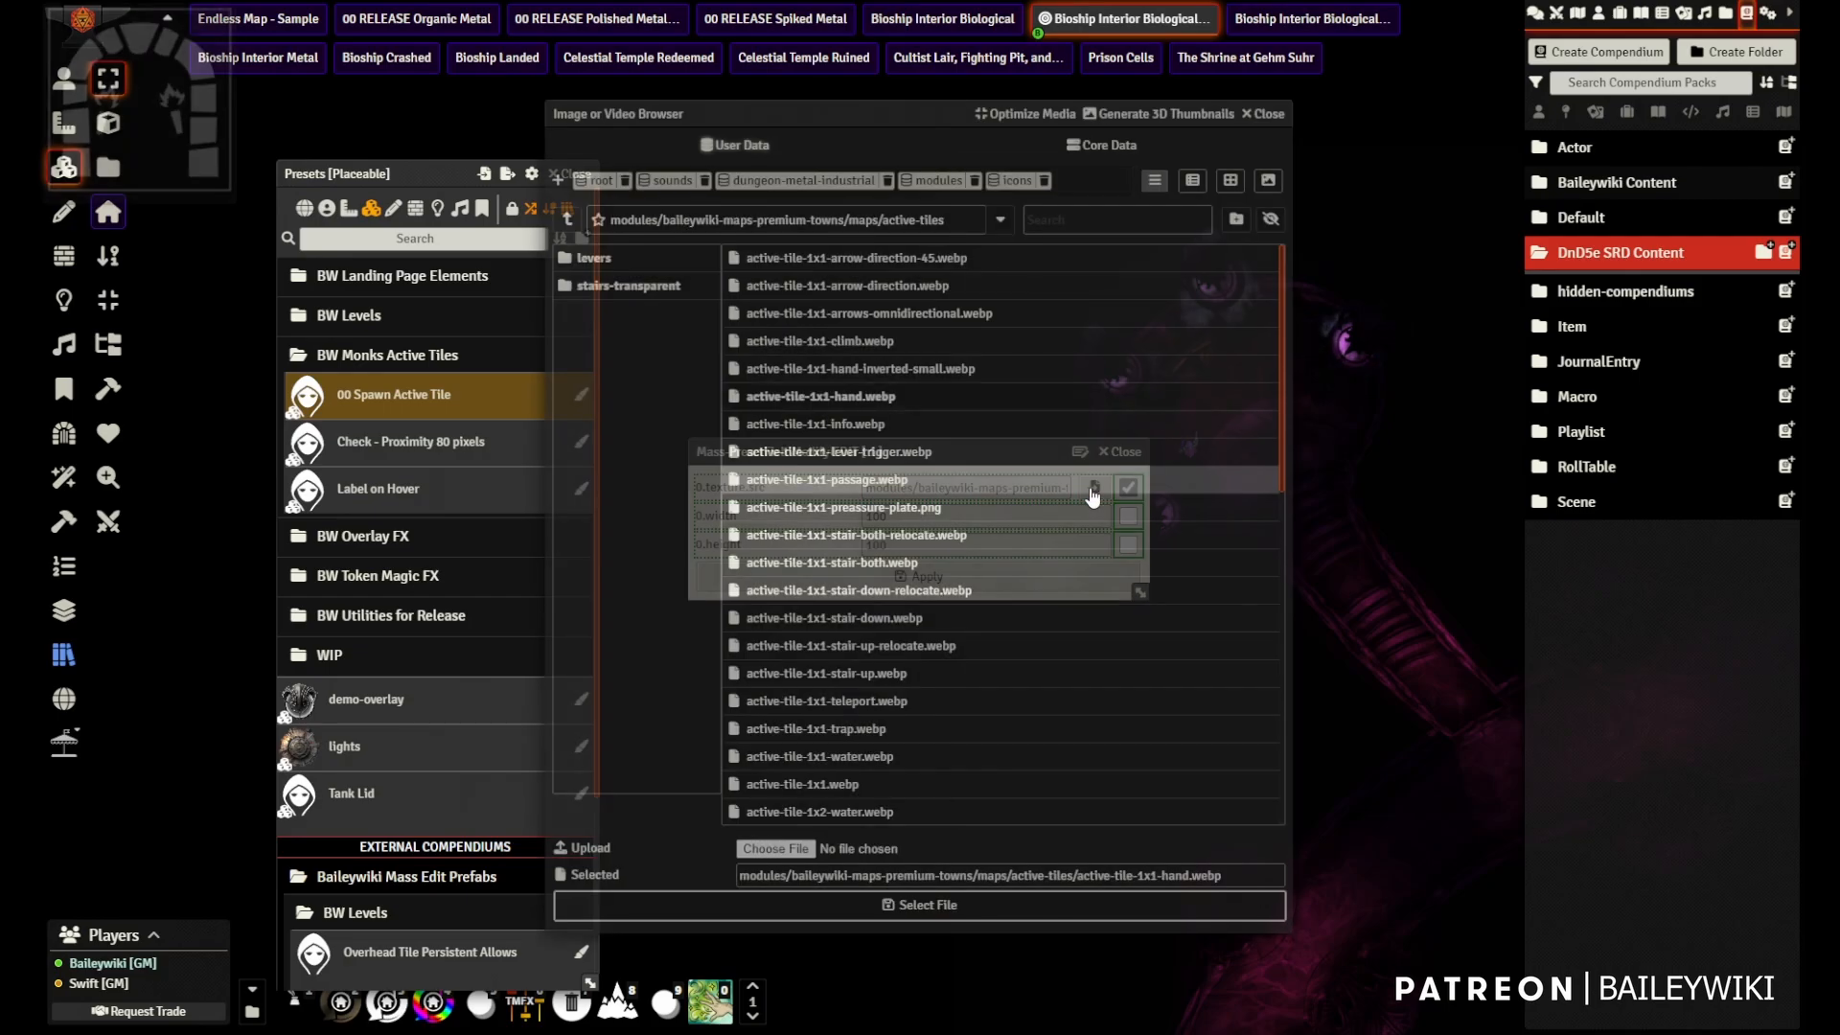
click(1192, 180)
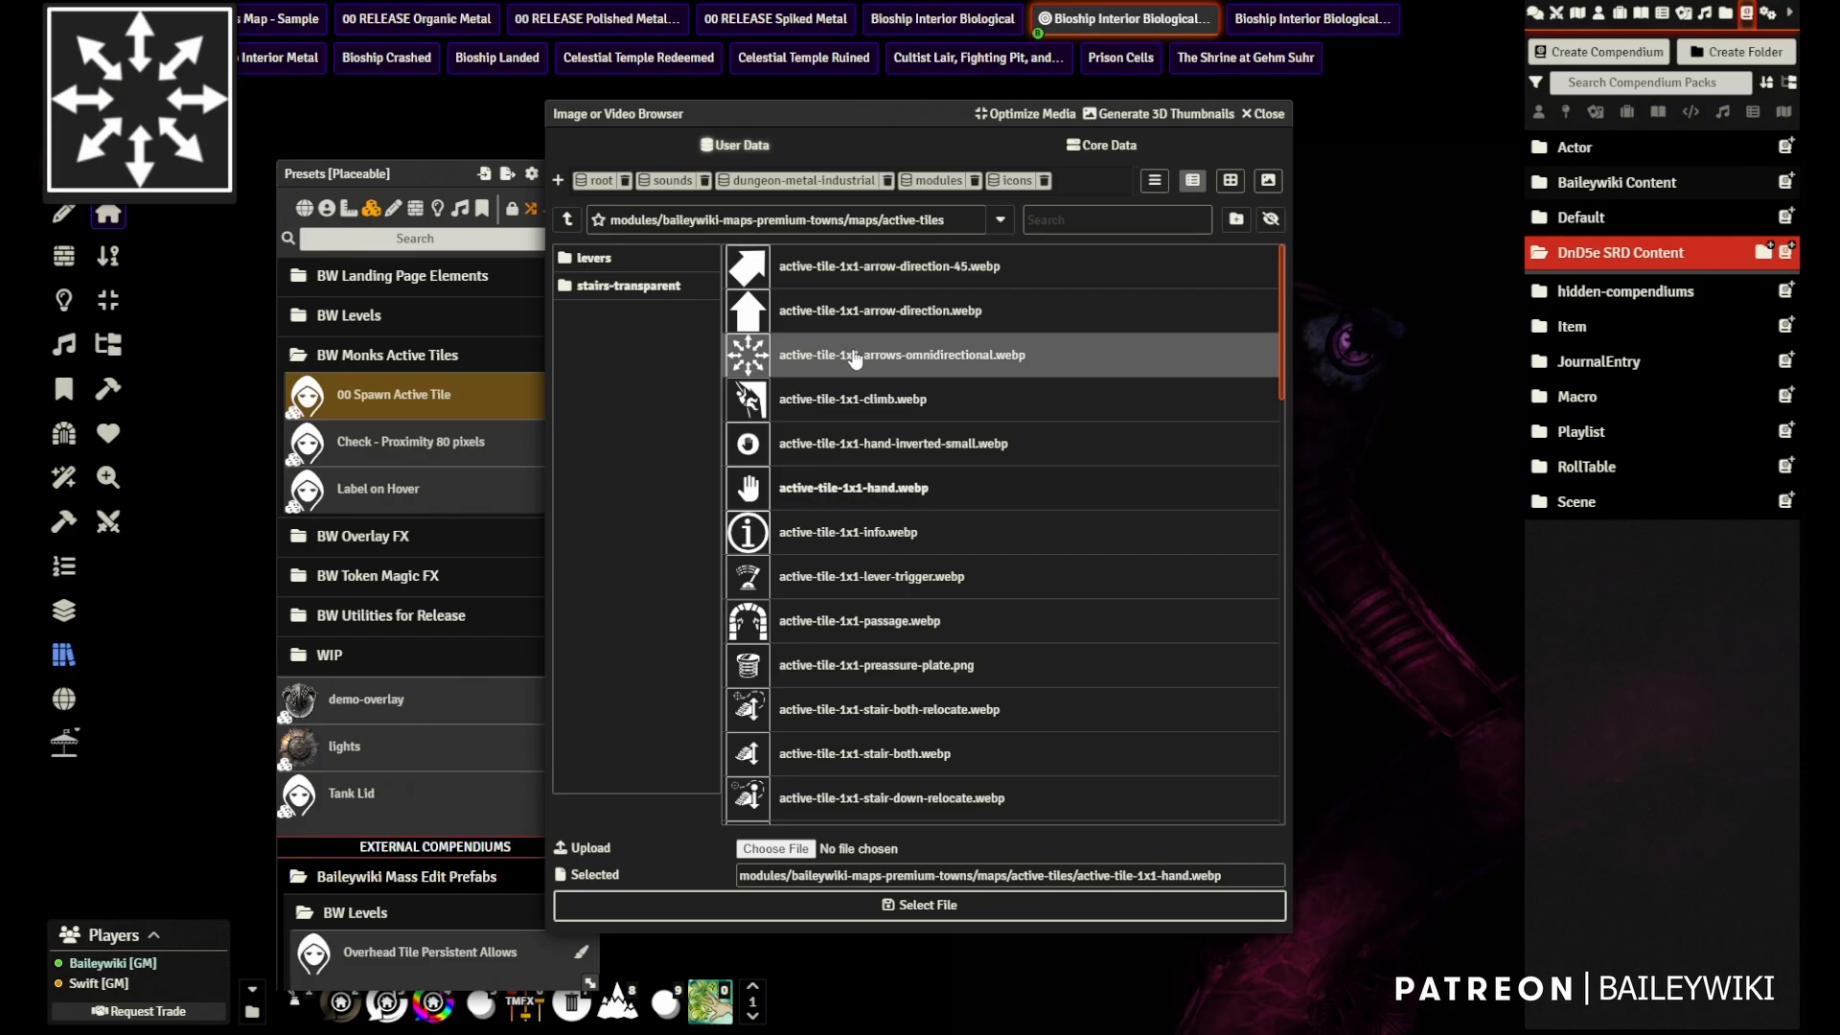
click(848, 356)
click(919, 905)
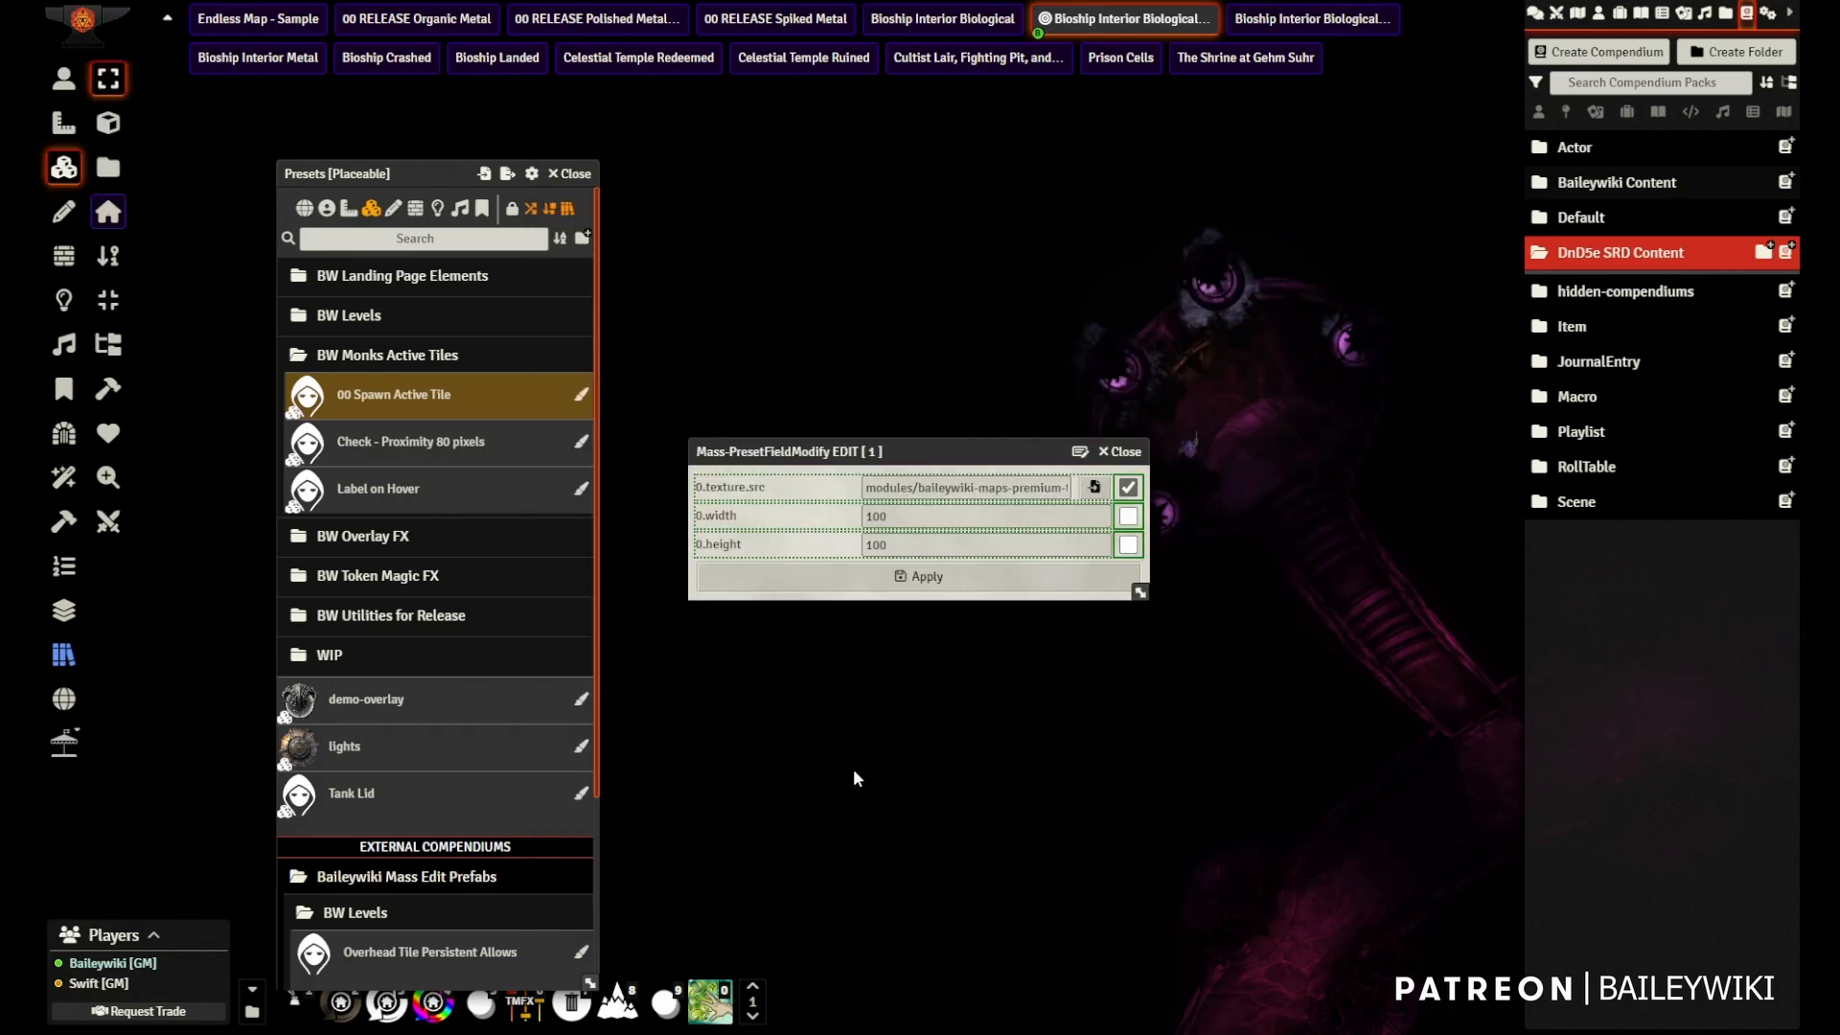
click(920, 576)
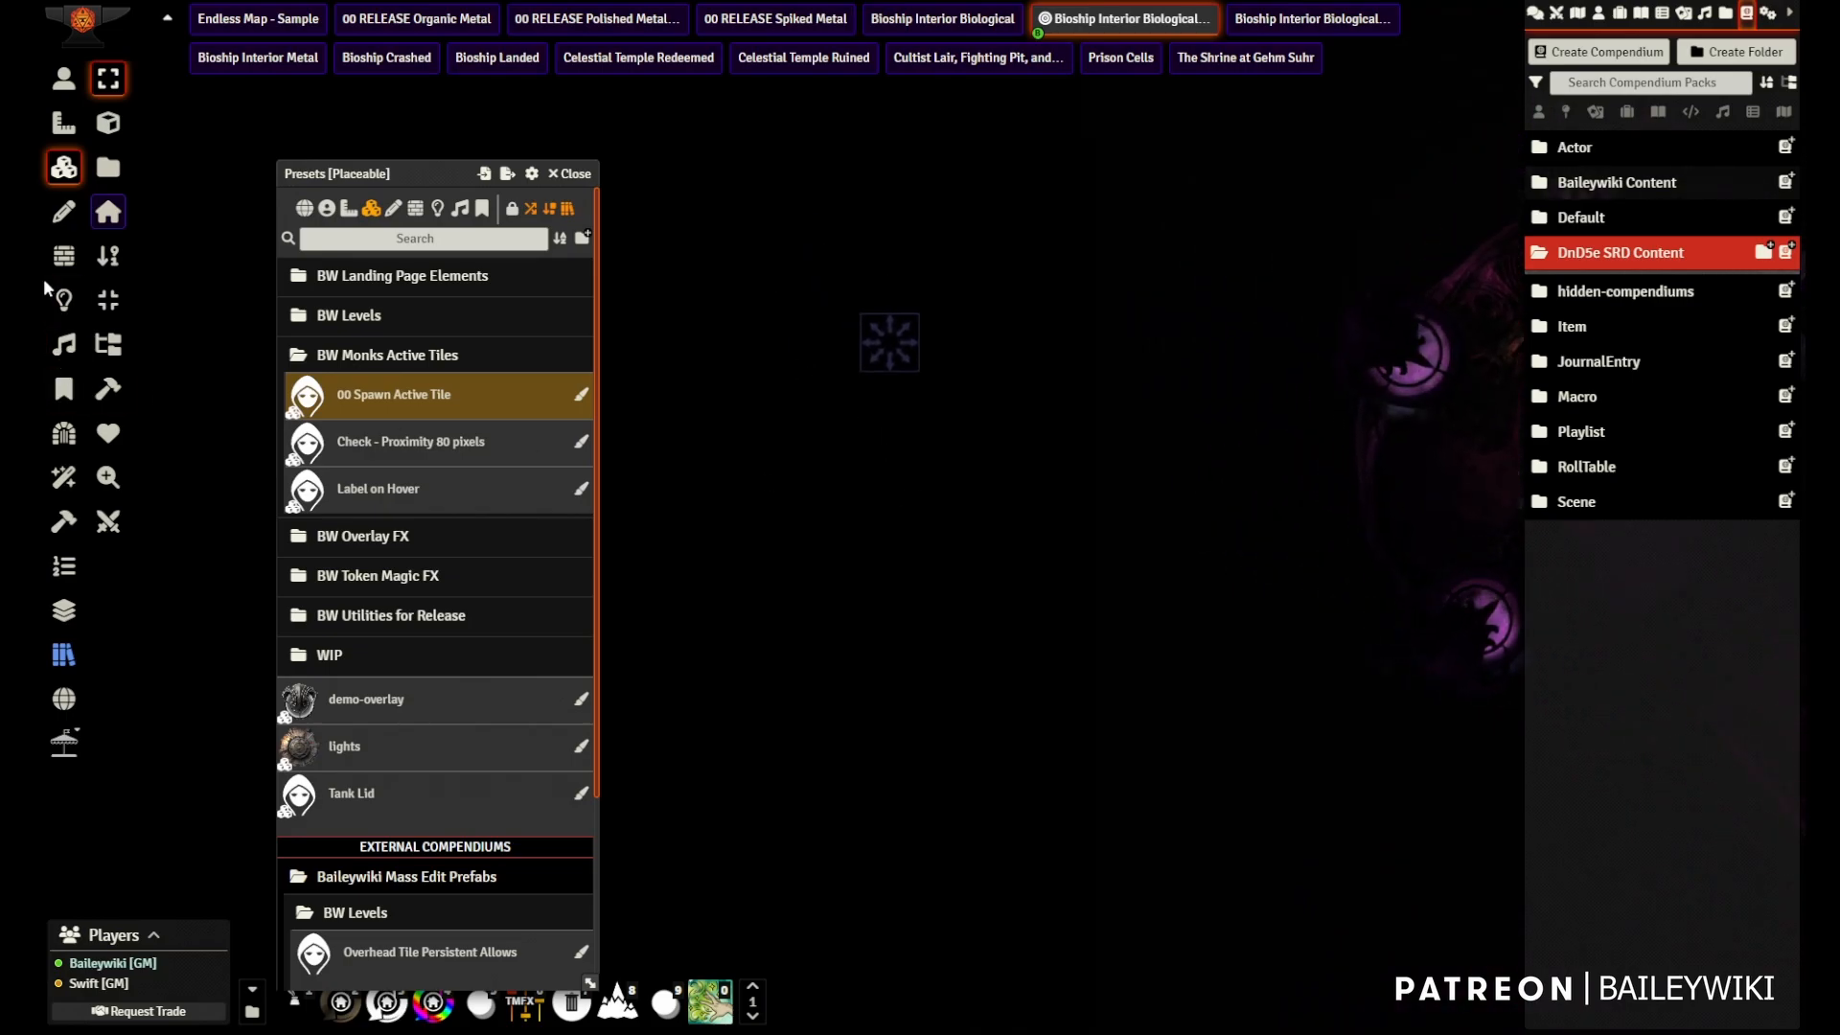
- Copy the Check - Proximity 80 pixels preset and paste its data onto the arrows tile
click(59, 302)
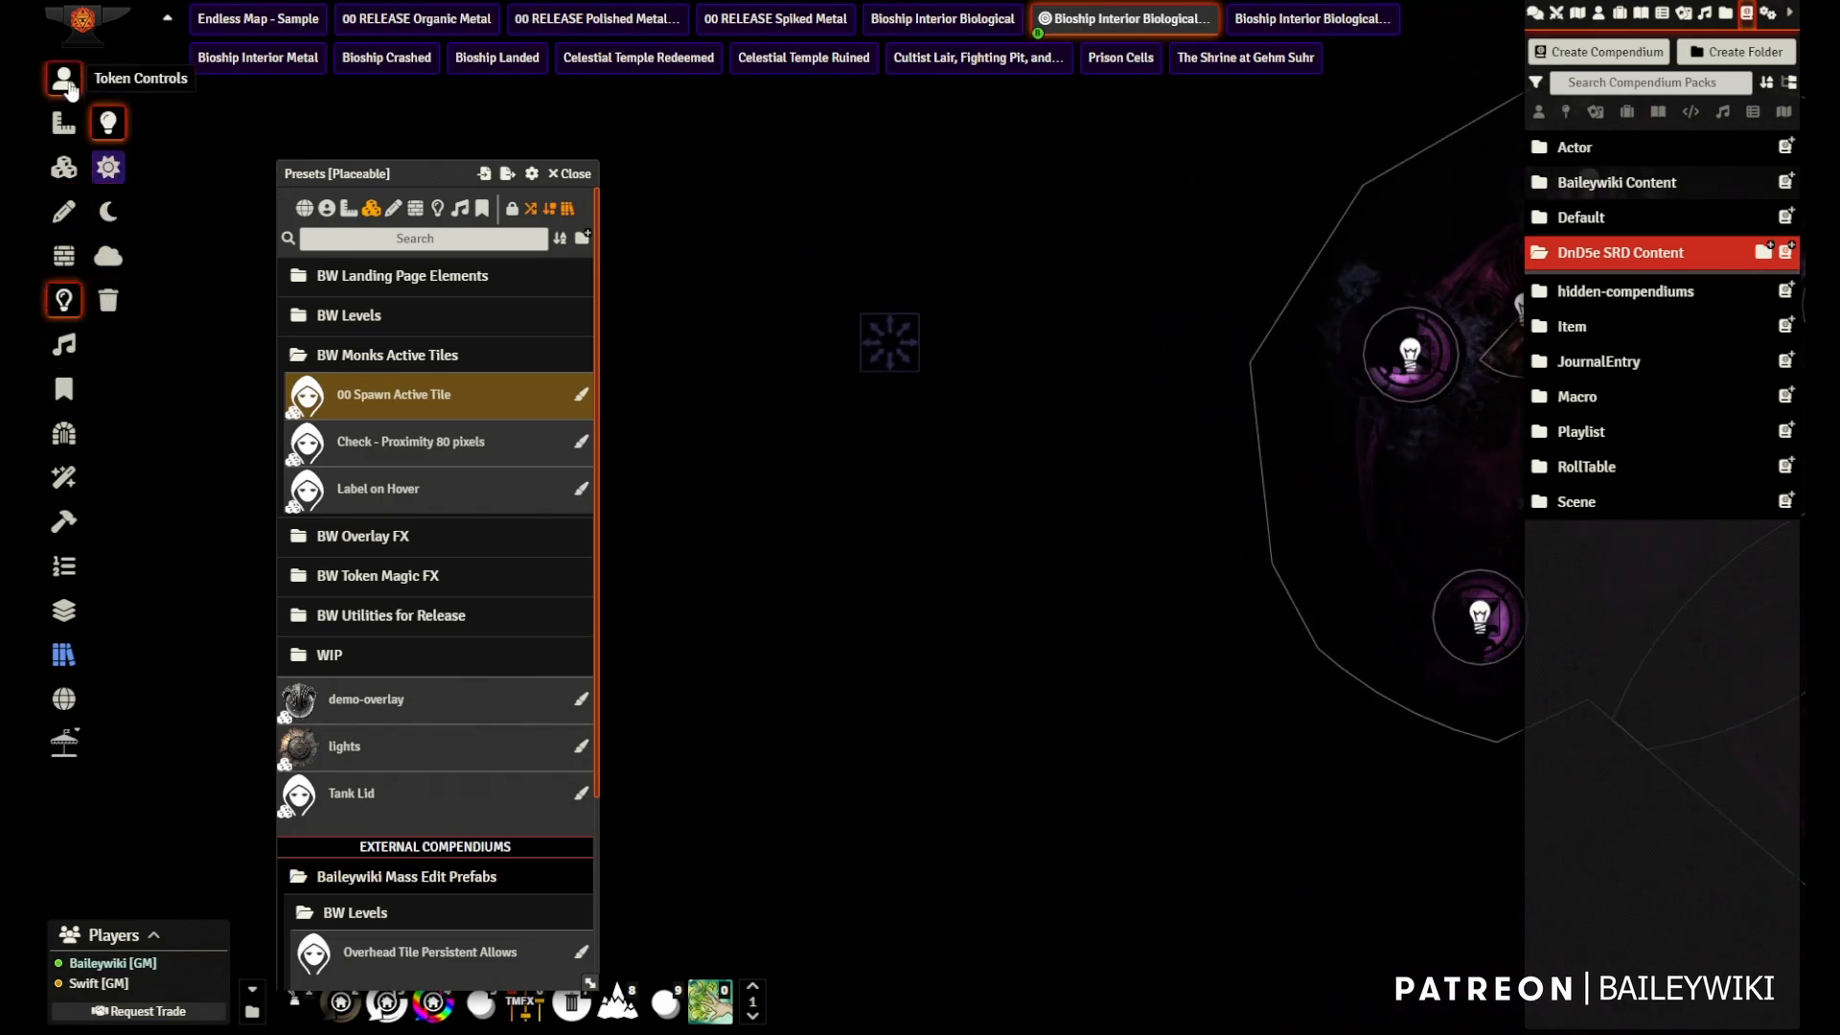
click(63, 167)
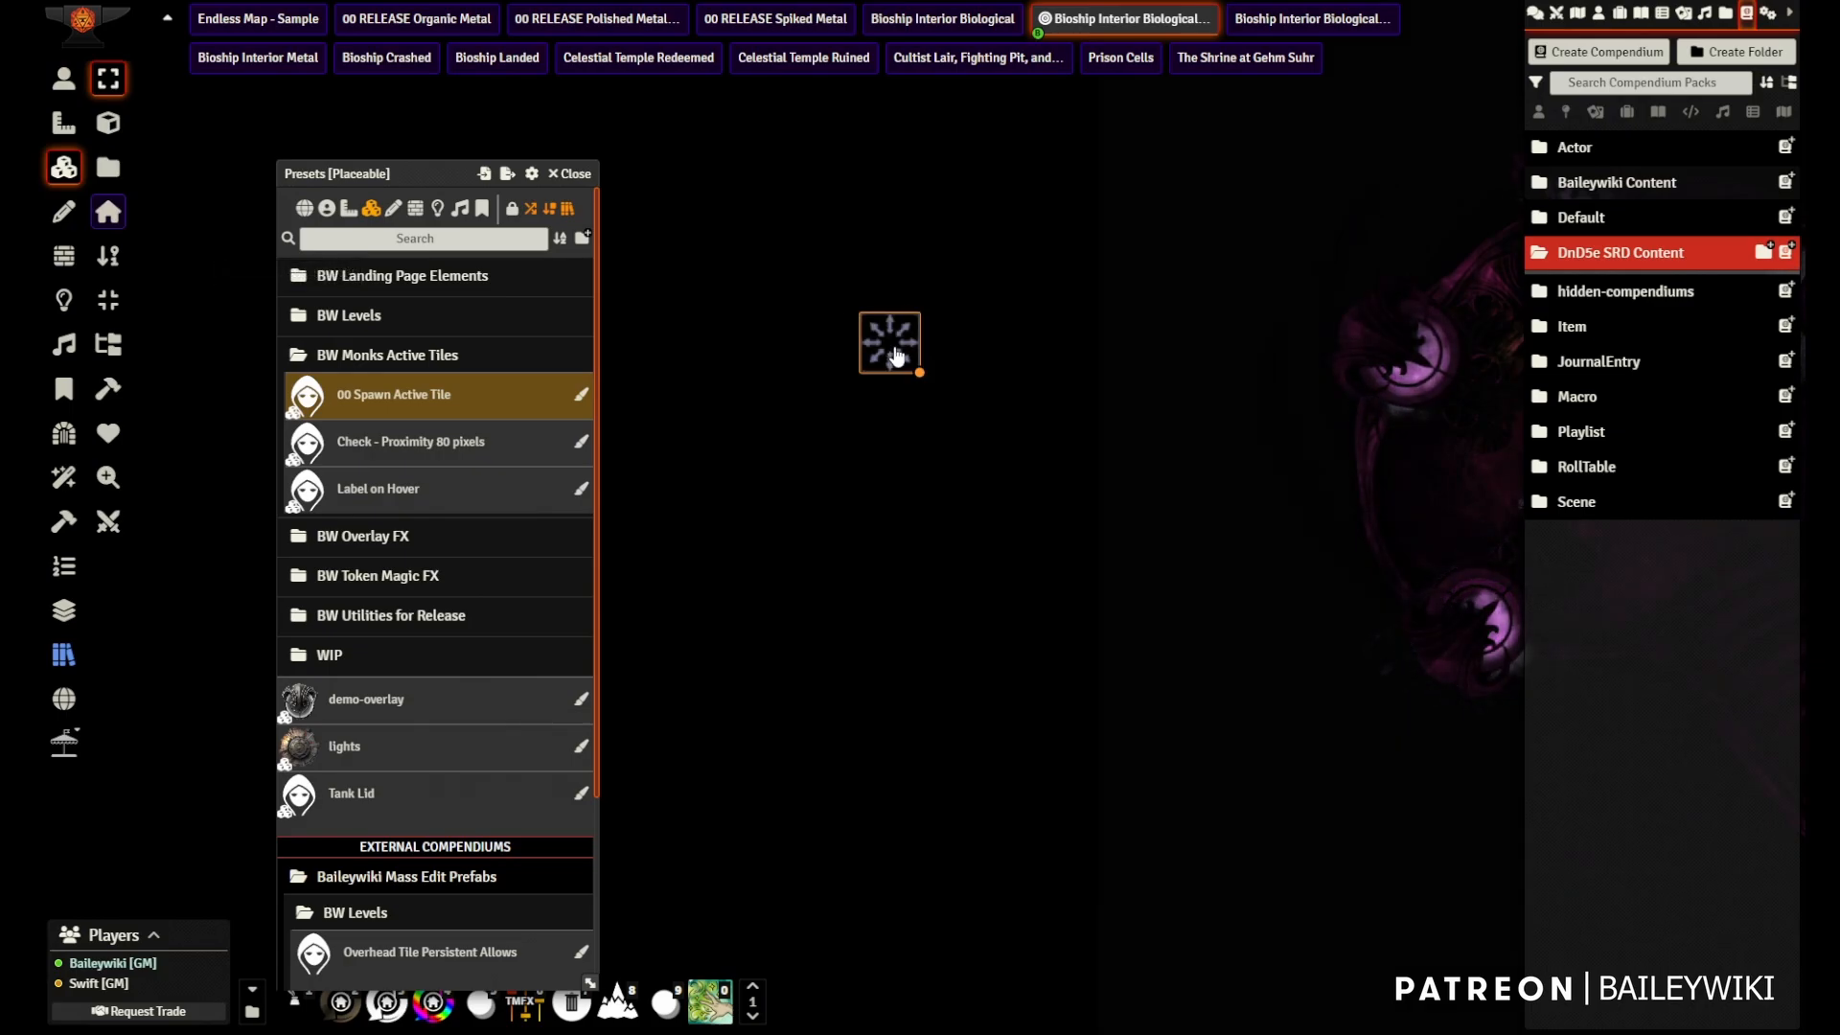
right_click(428, 445)
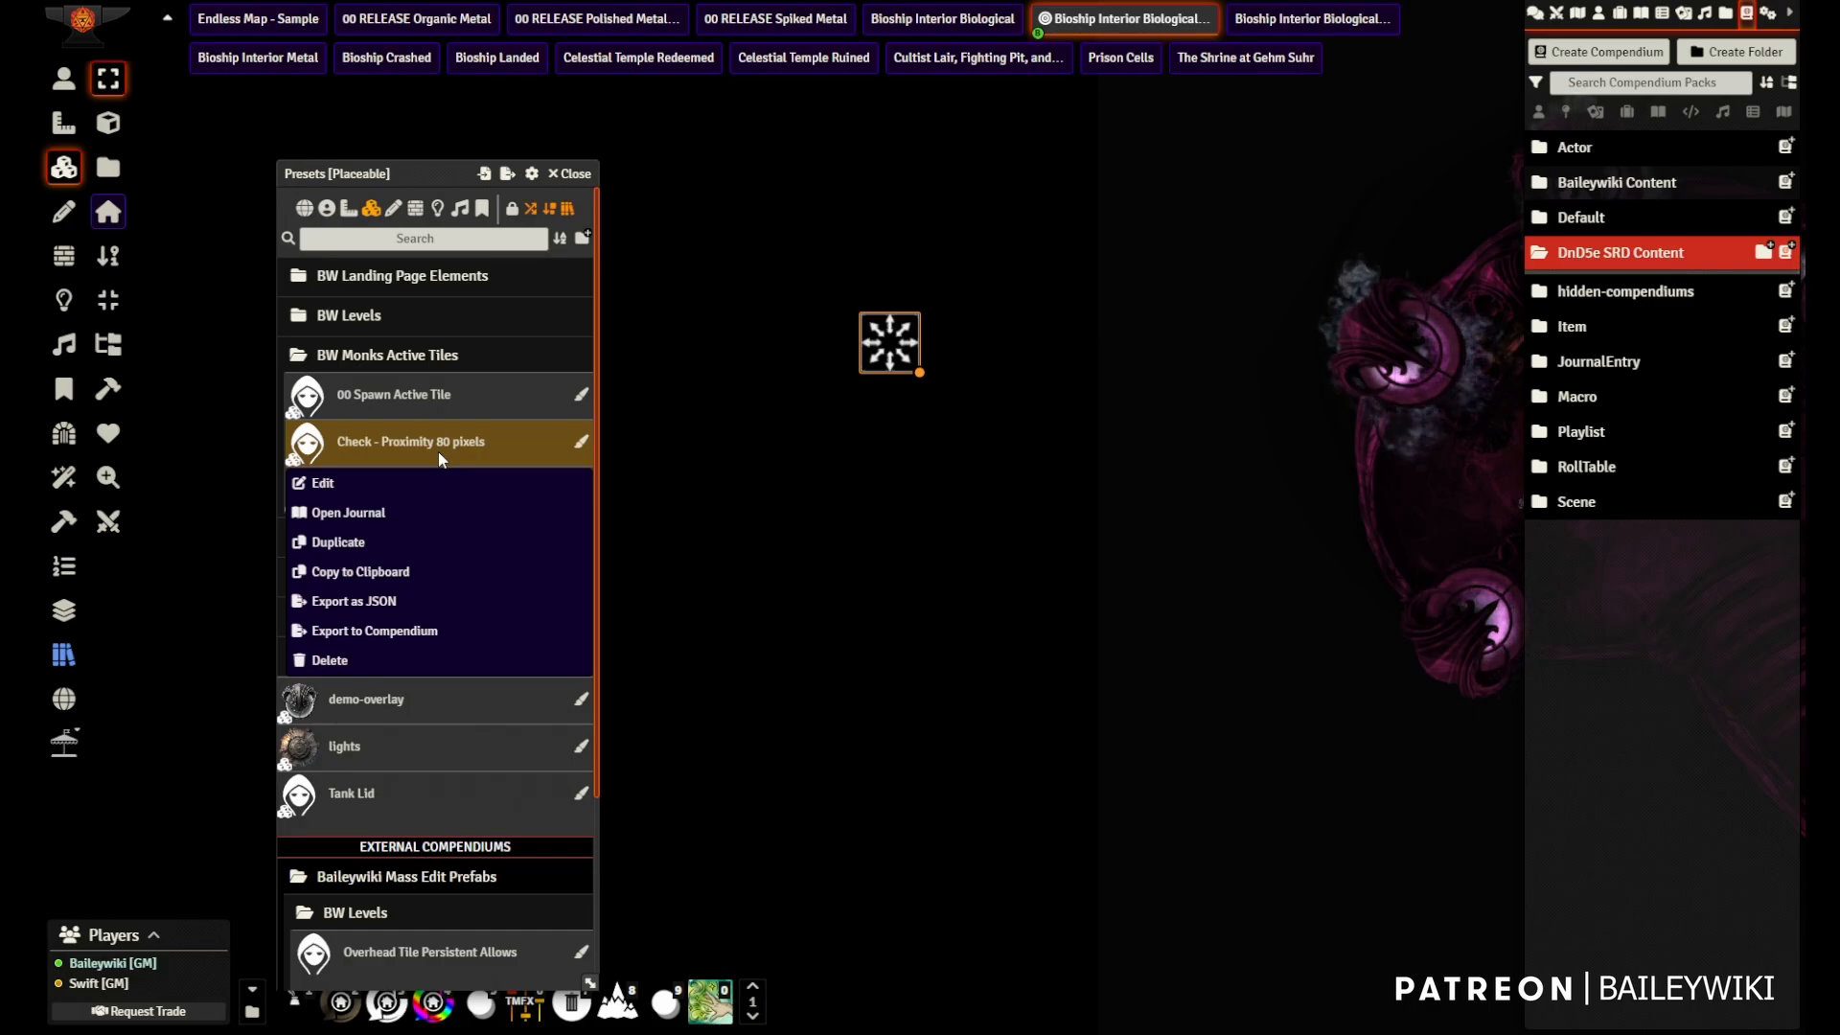
click(364, 573)
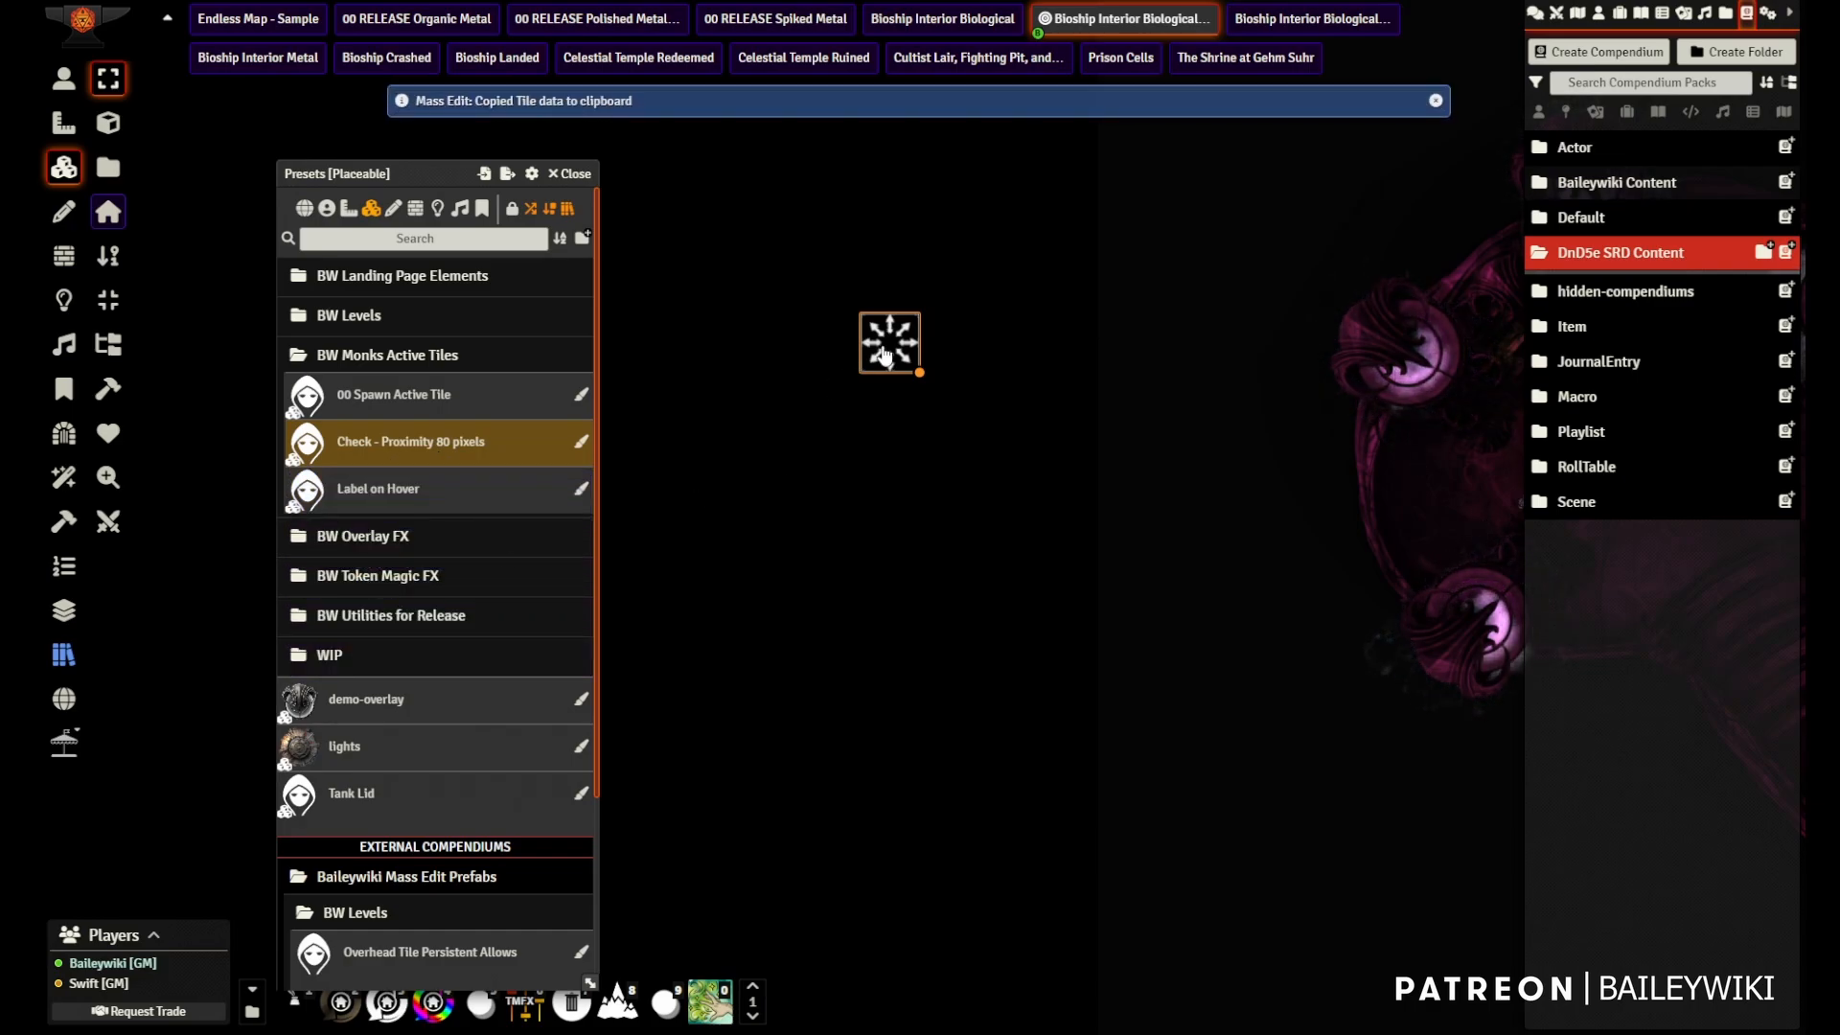
key(ctrl+v)
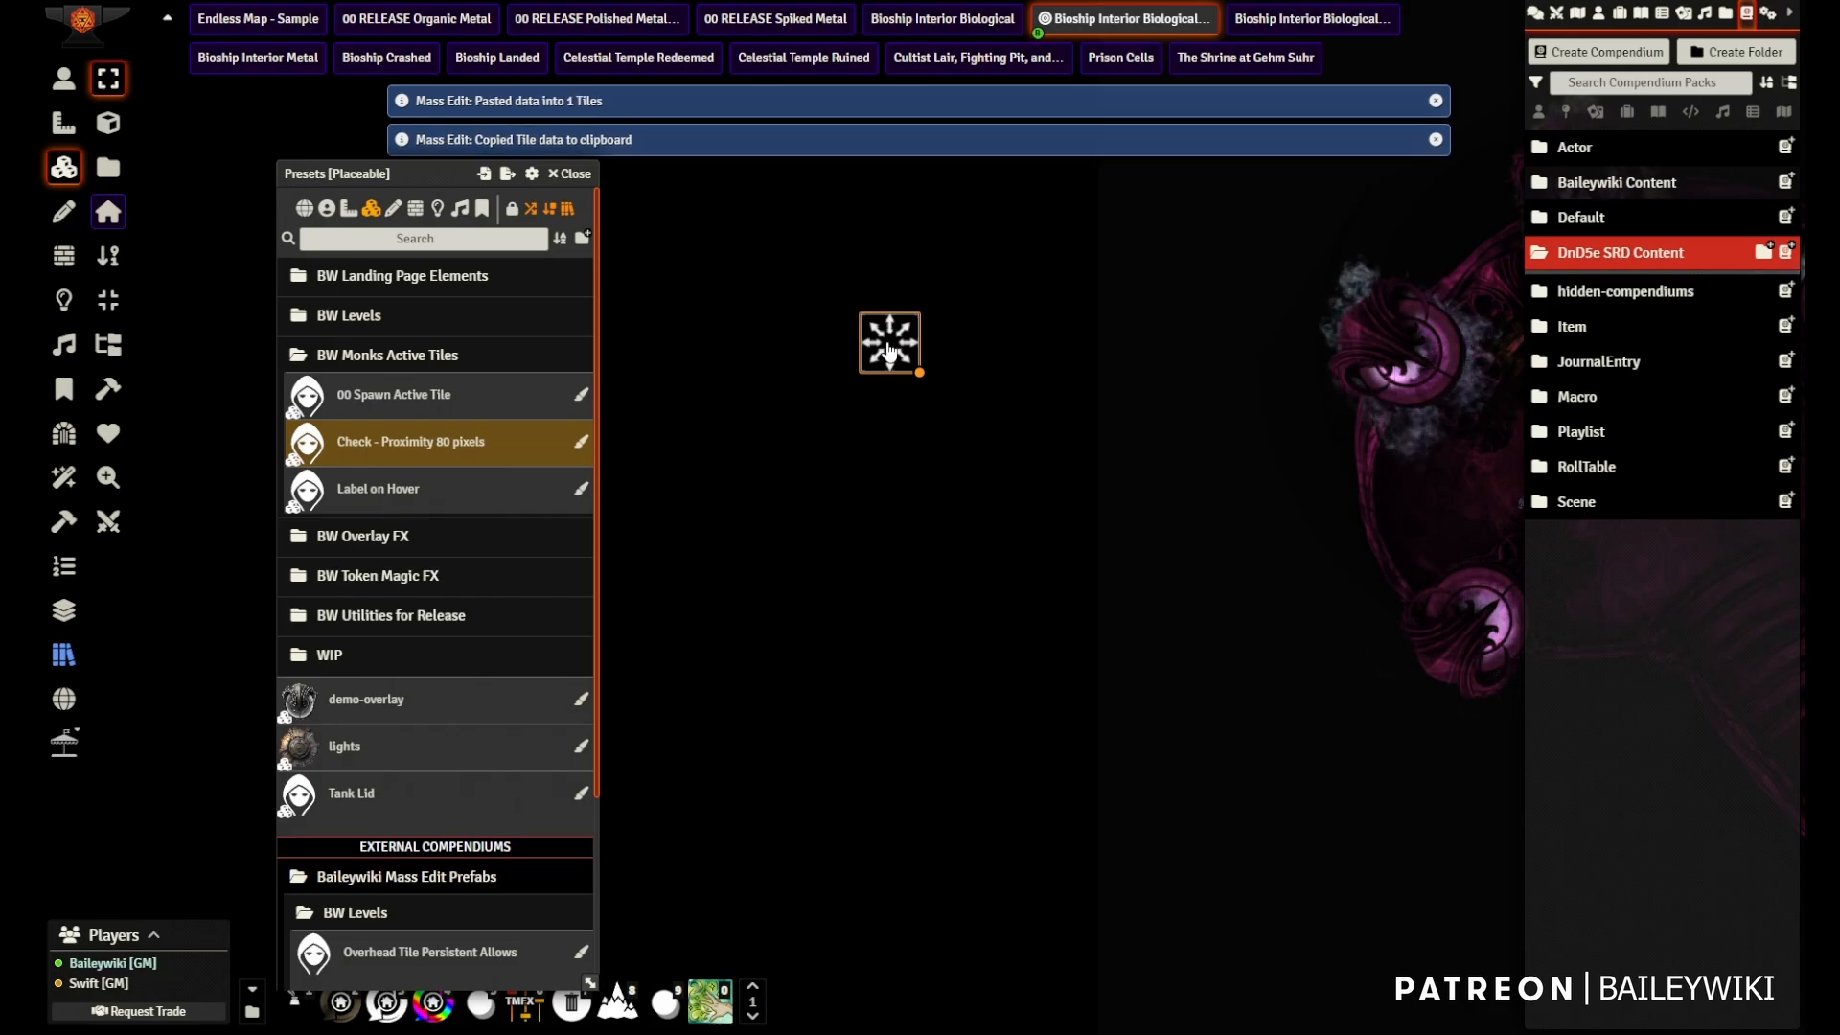
- Examine the trigger setup and actions of the arrows tile, then close its configuration
double_click(887, 353)
click(1021, 355)
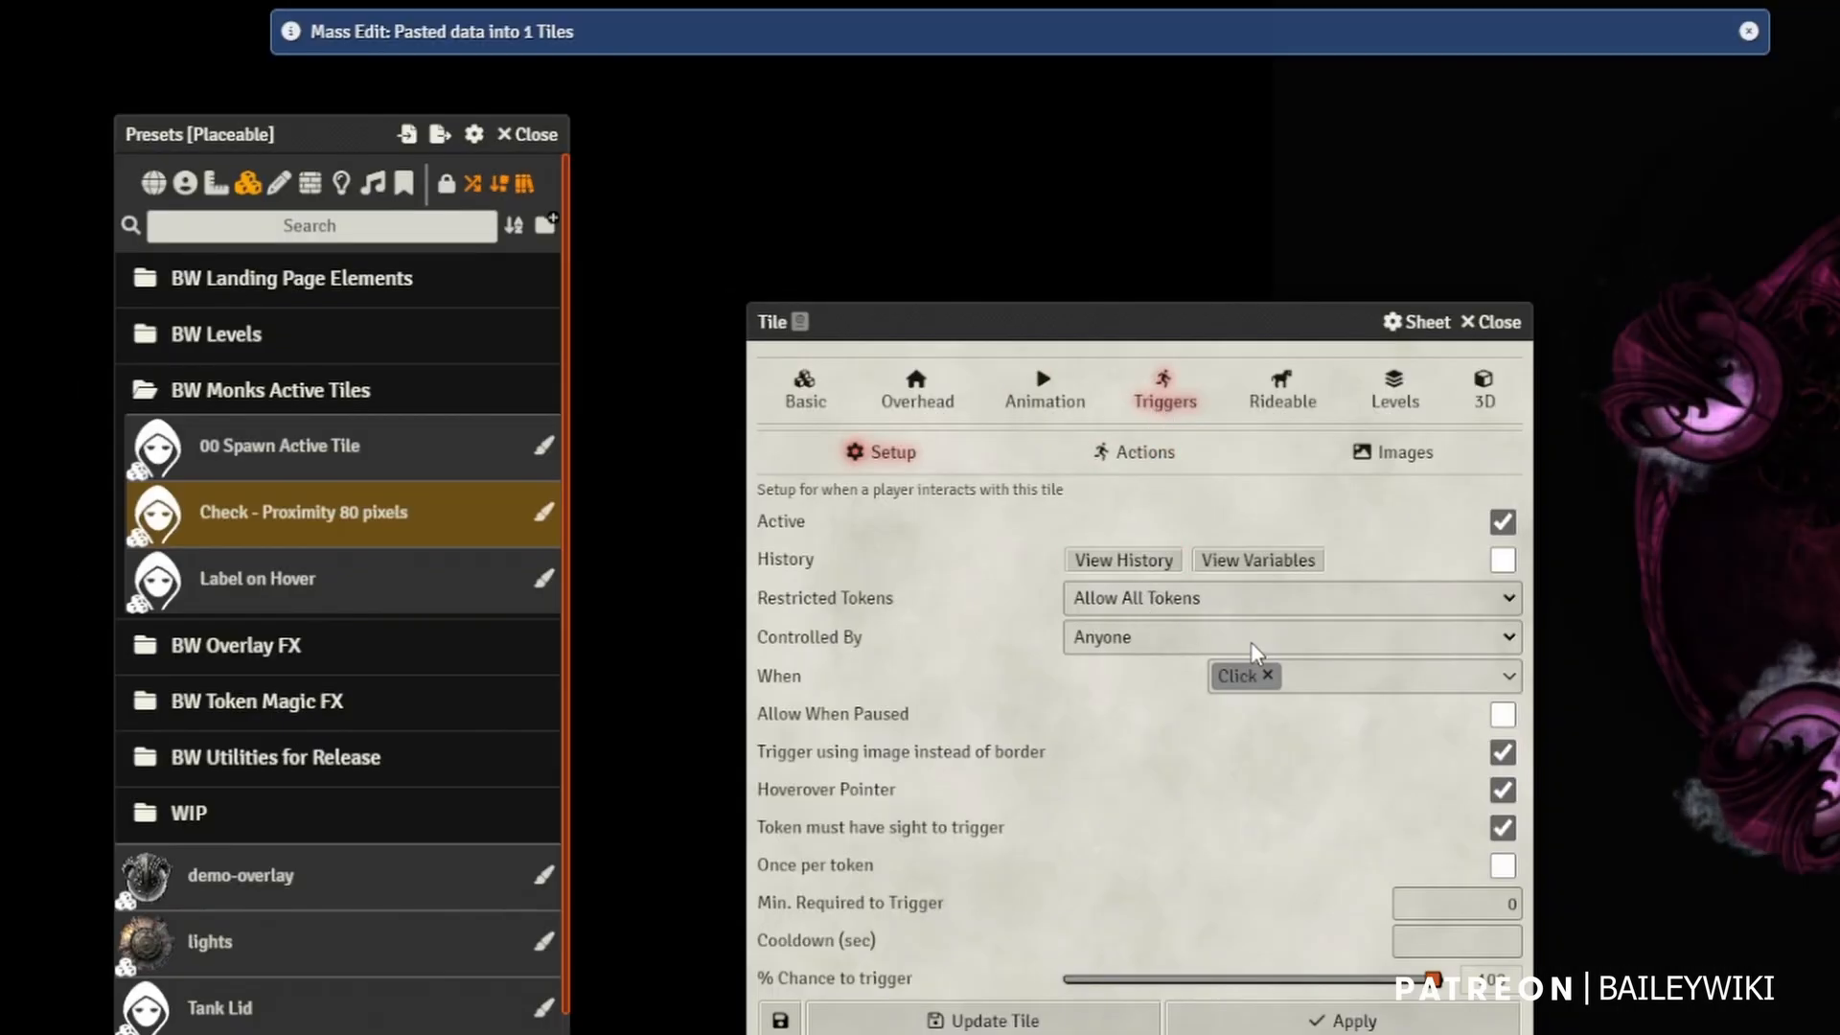
click(1135, 452)
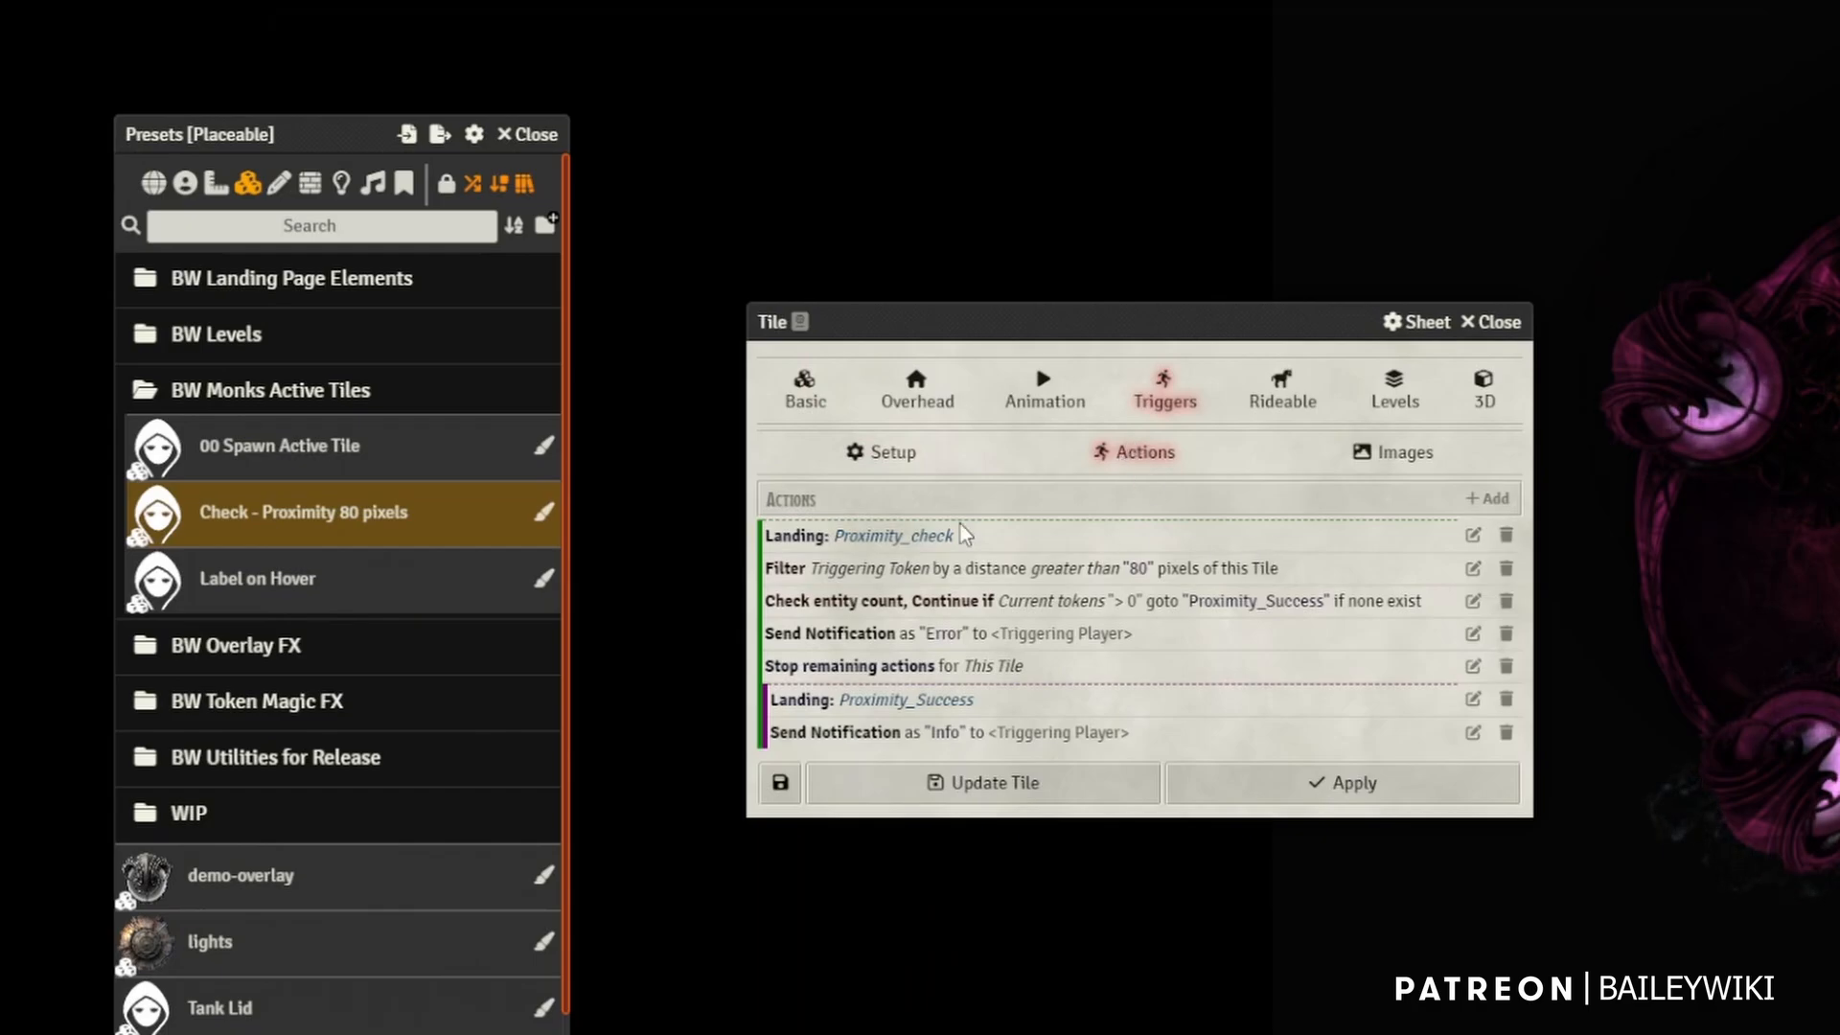
click(1491, 322)
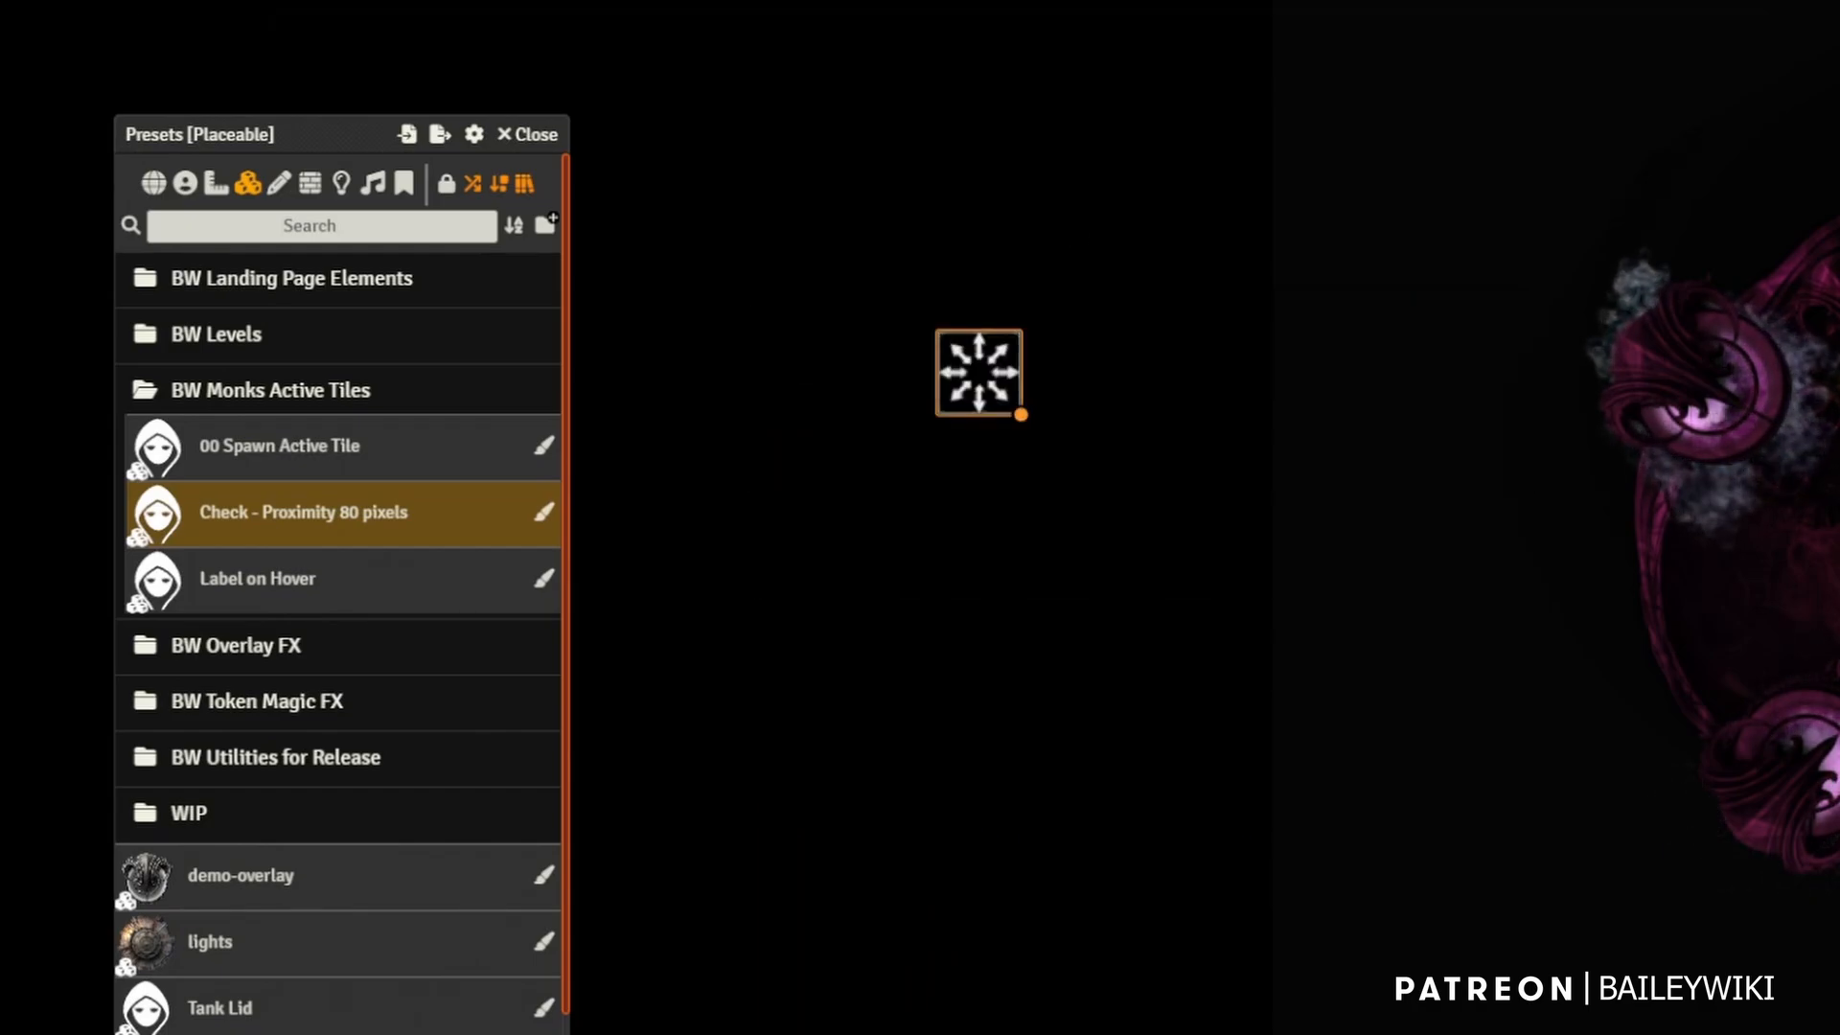
- Test the arrows tile's proximity check with the token at a distance, then again with the token beside the tile
click(1367, 189)
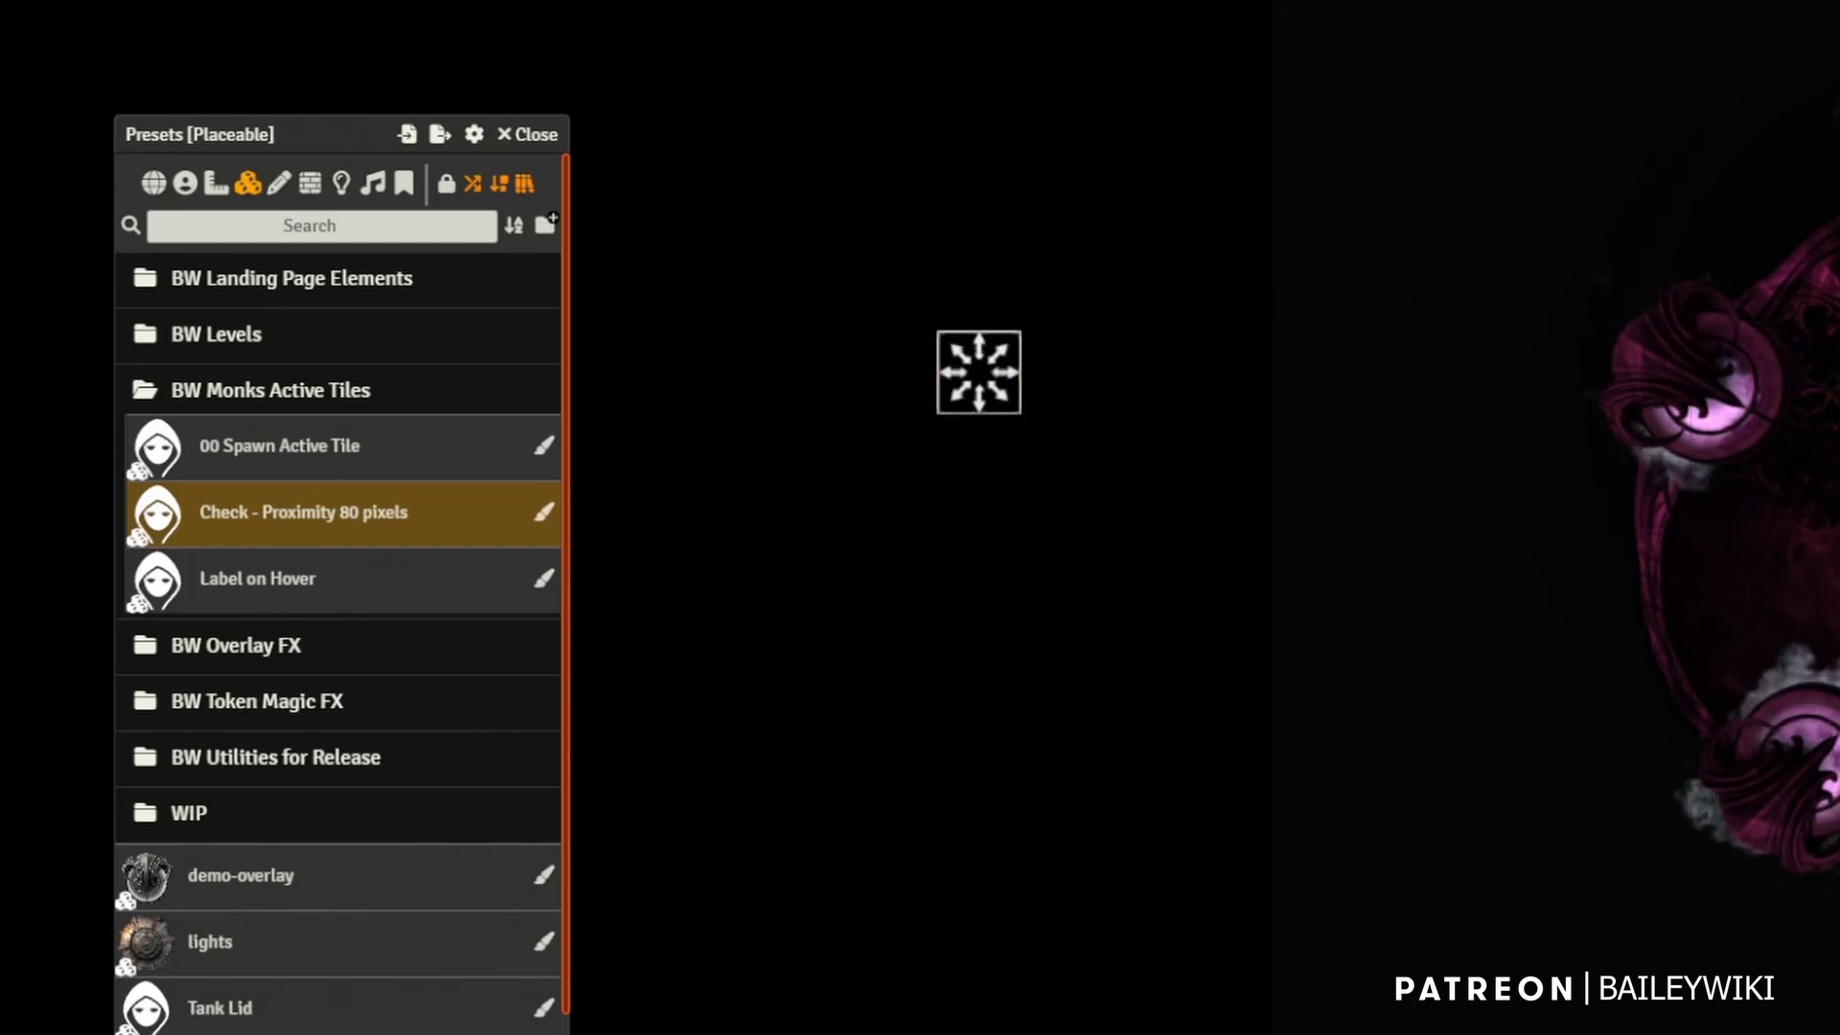
click(671, 494)
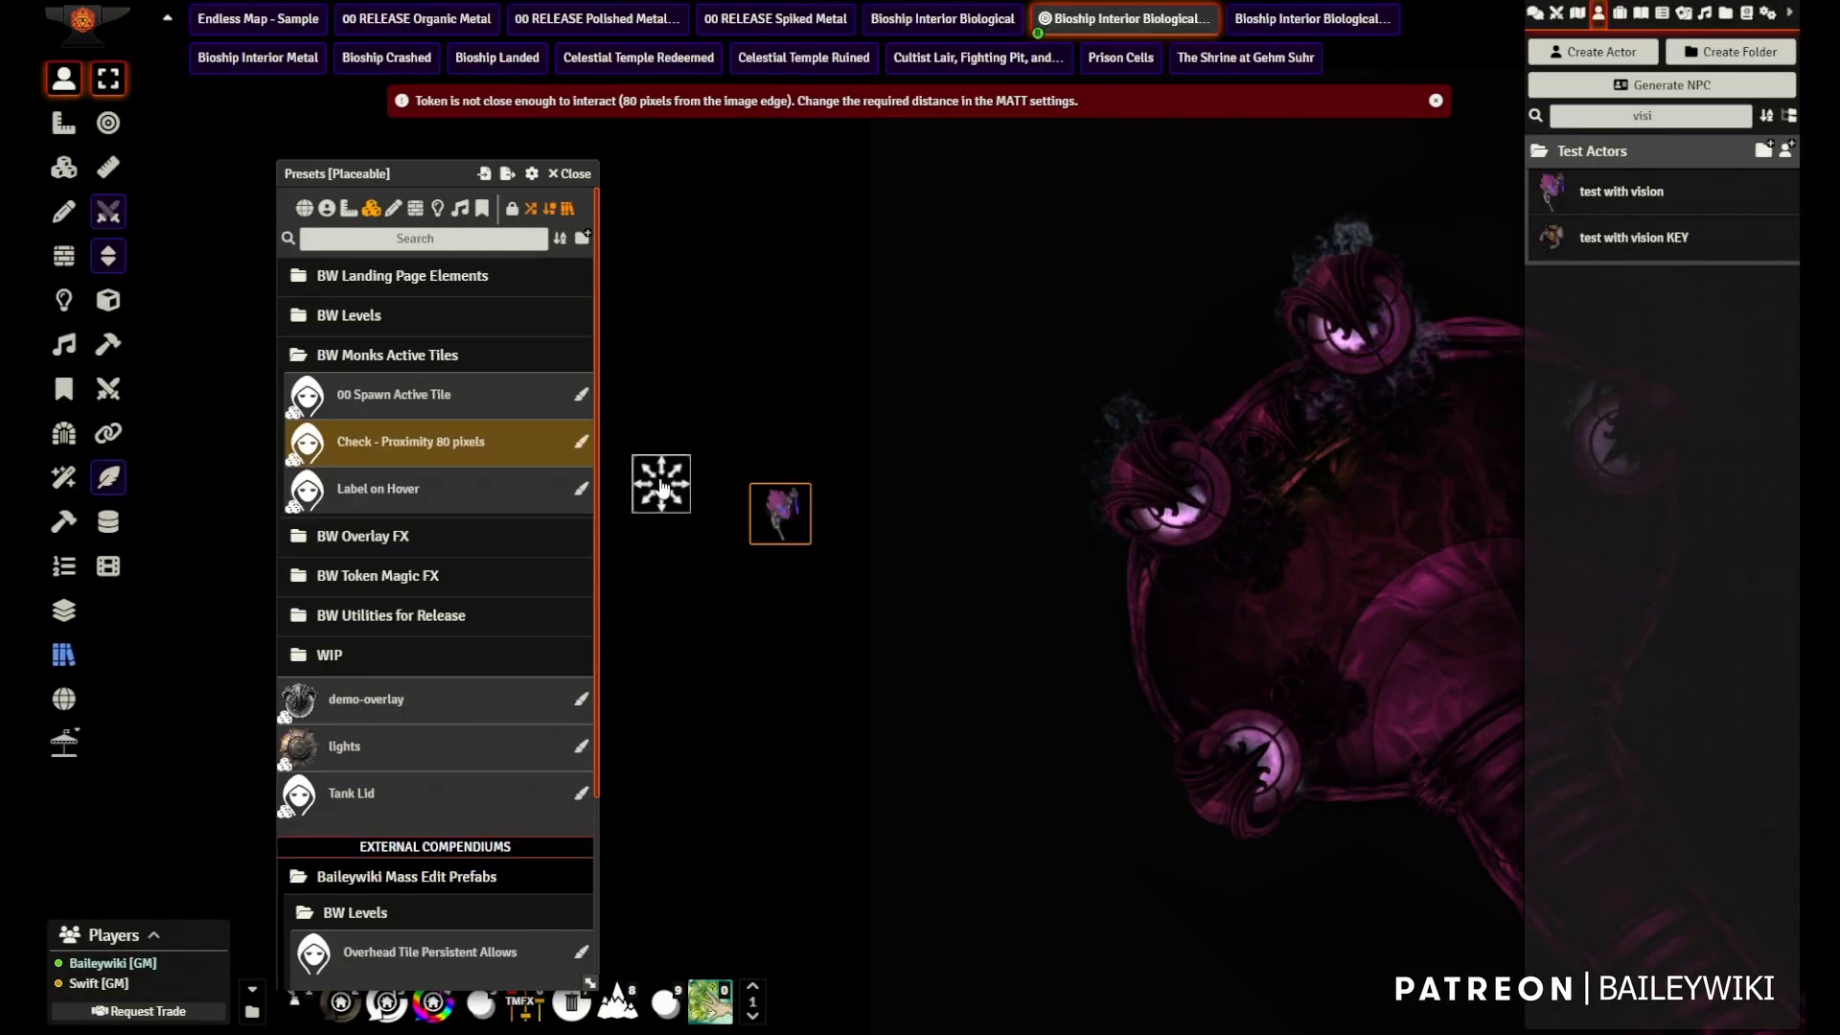
click(663, 487)
drag(792, 516, 743, 510)
click(721, 494)
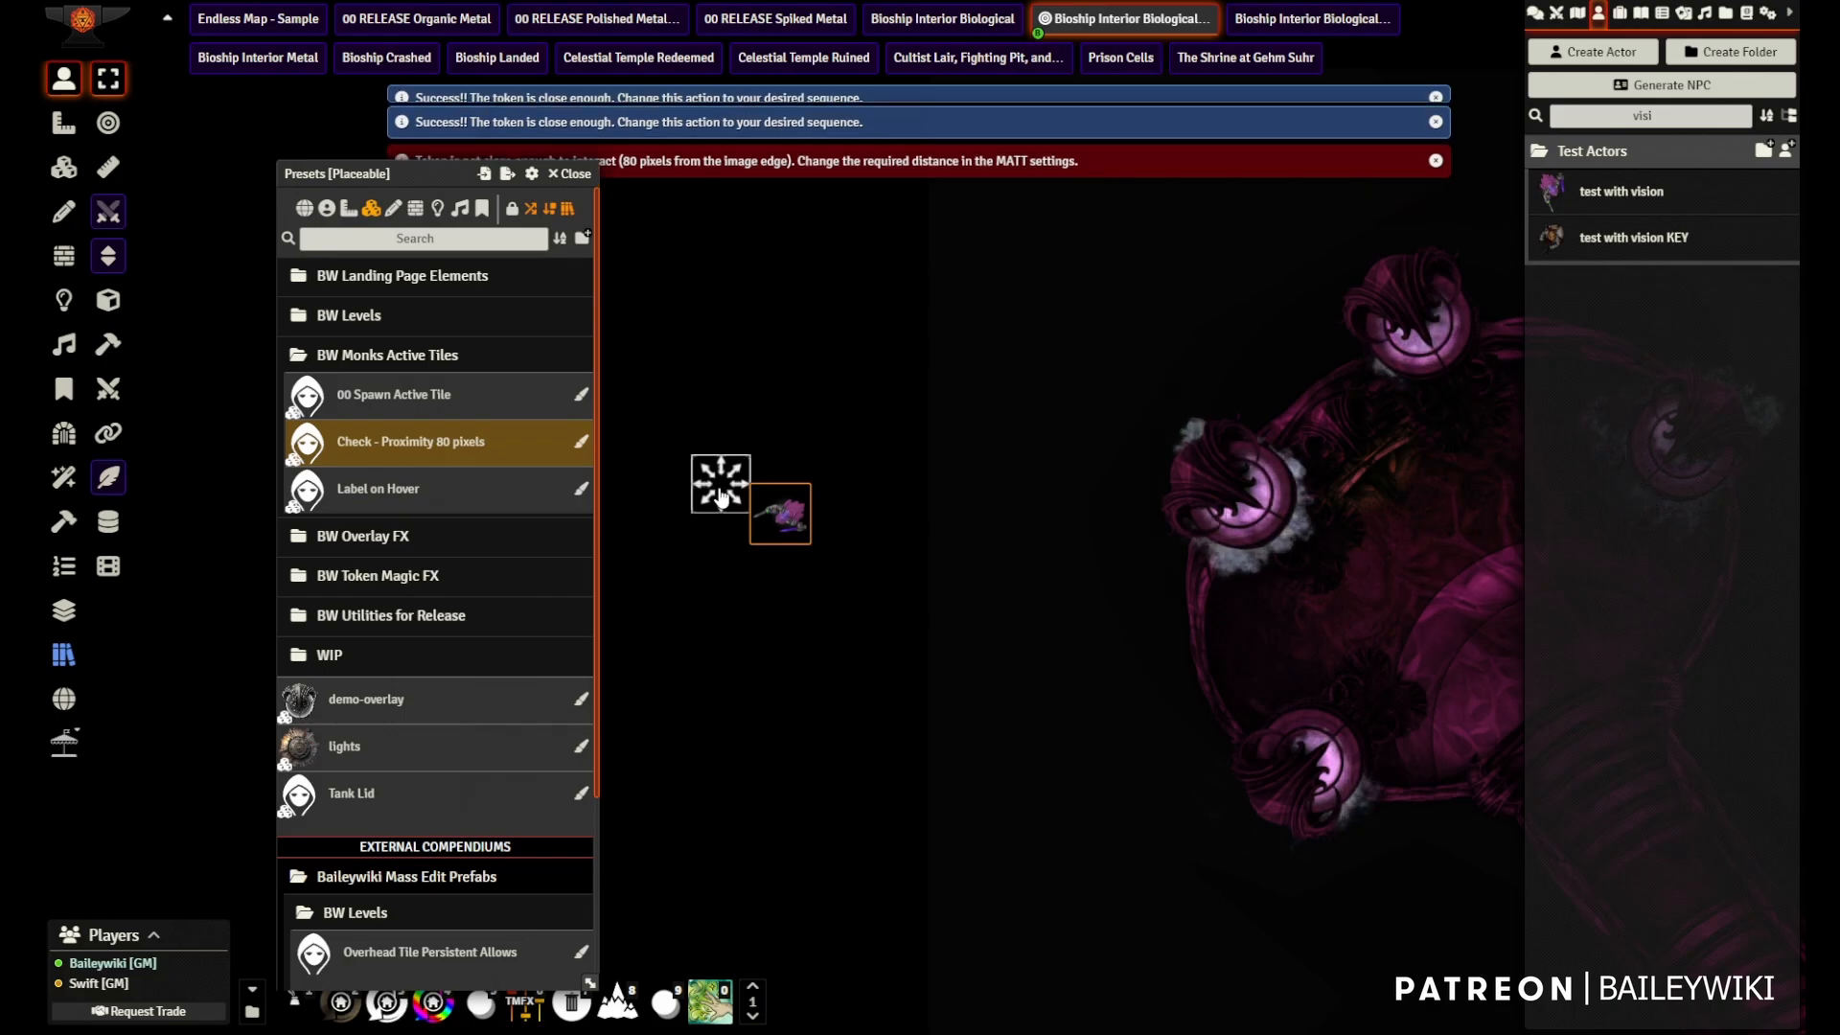
- Place another tile from the 00 Spawn Active Tile preset above the arrows tile, keeping the default hand image and 100 by 100 size
click(65, 169)
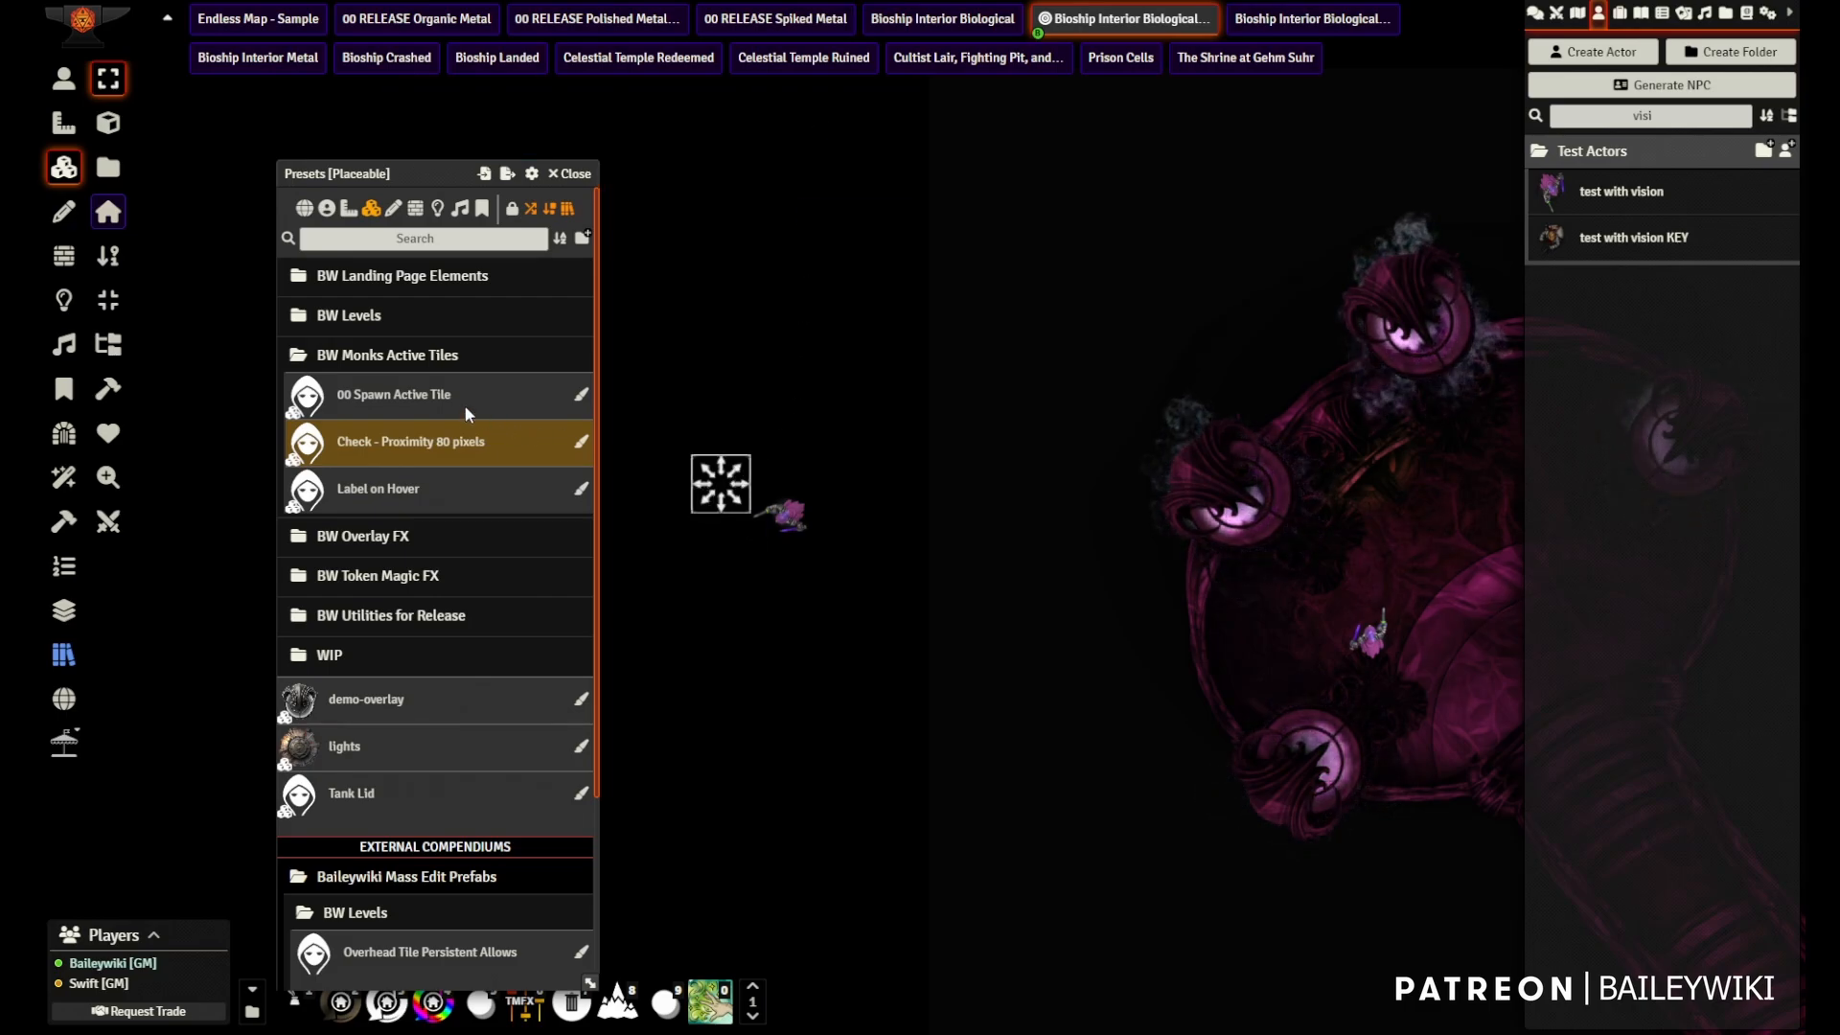
drag(423, 397, 868, 363)
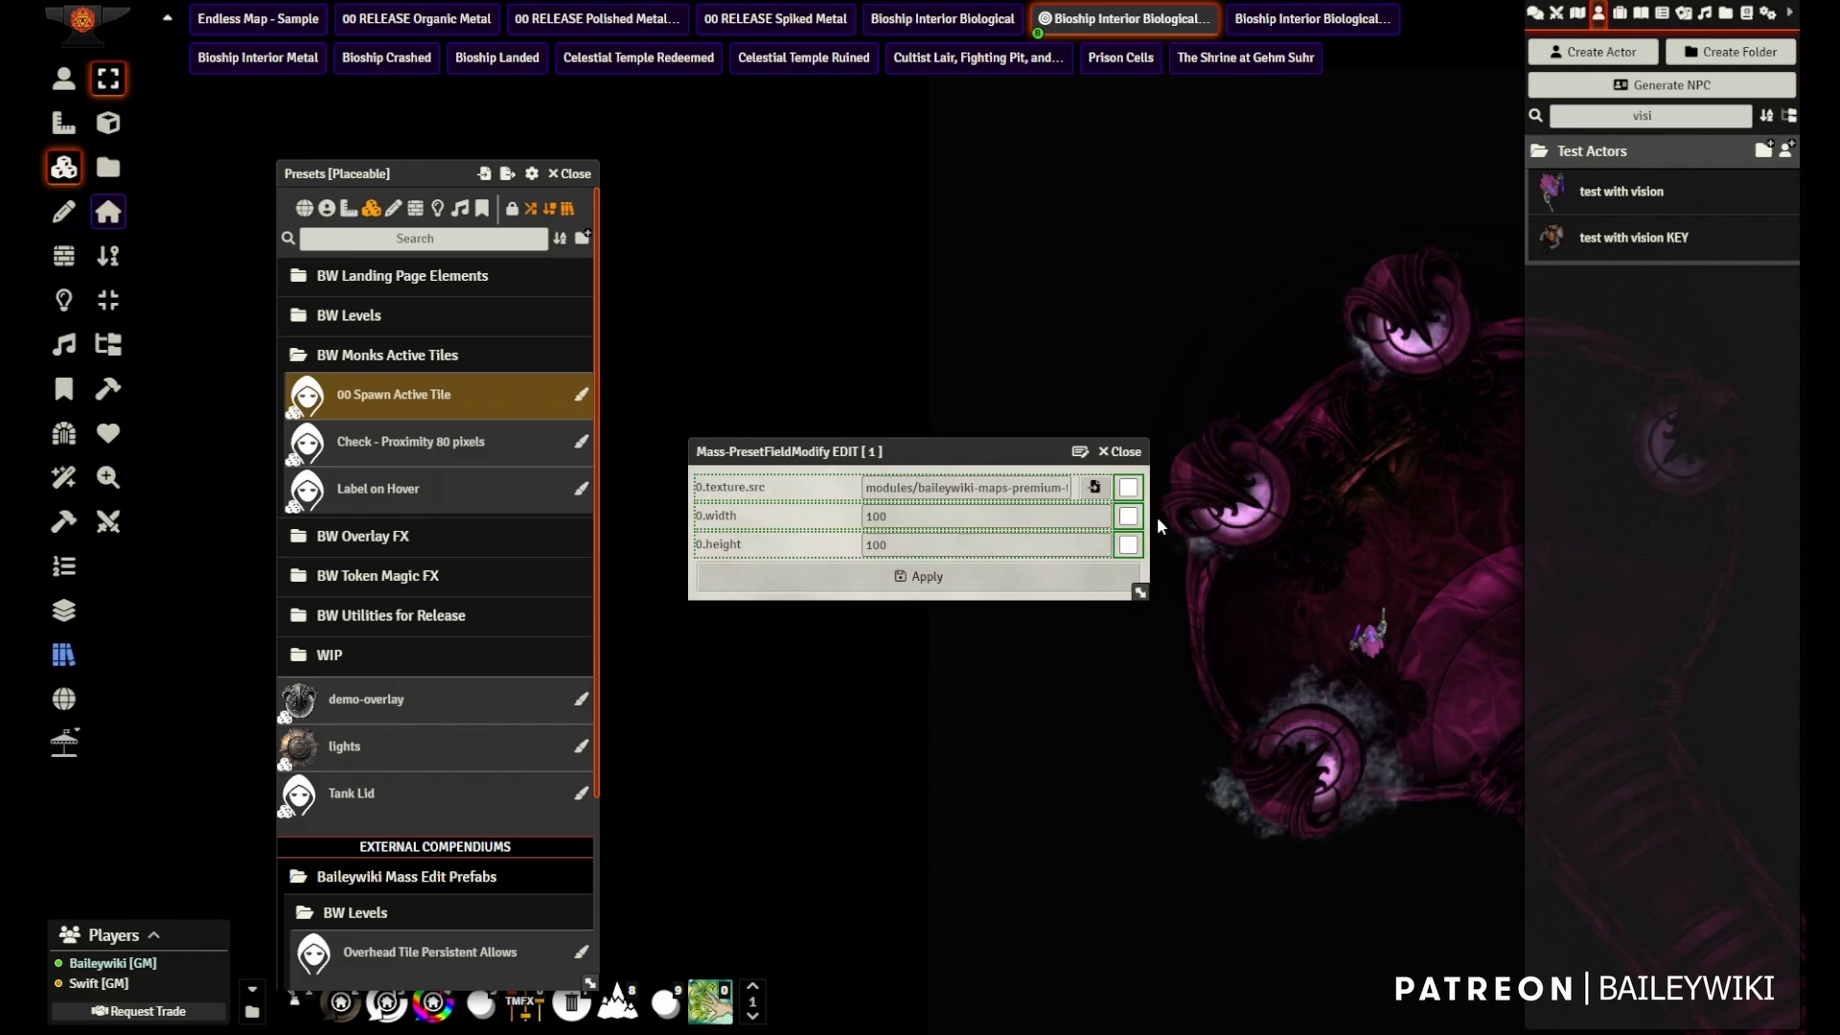
click(927, 576)
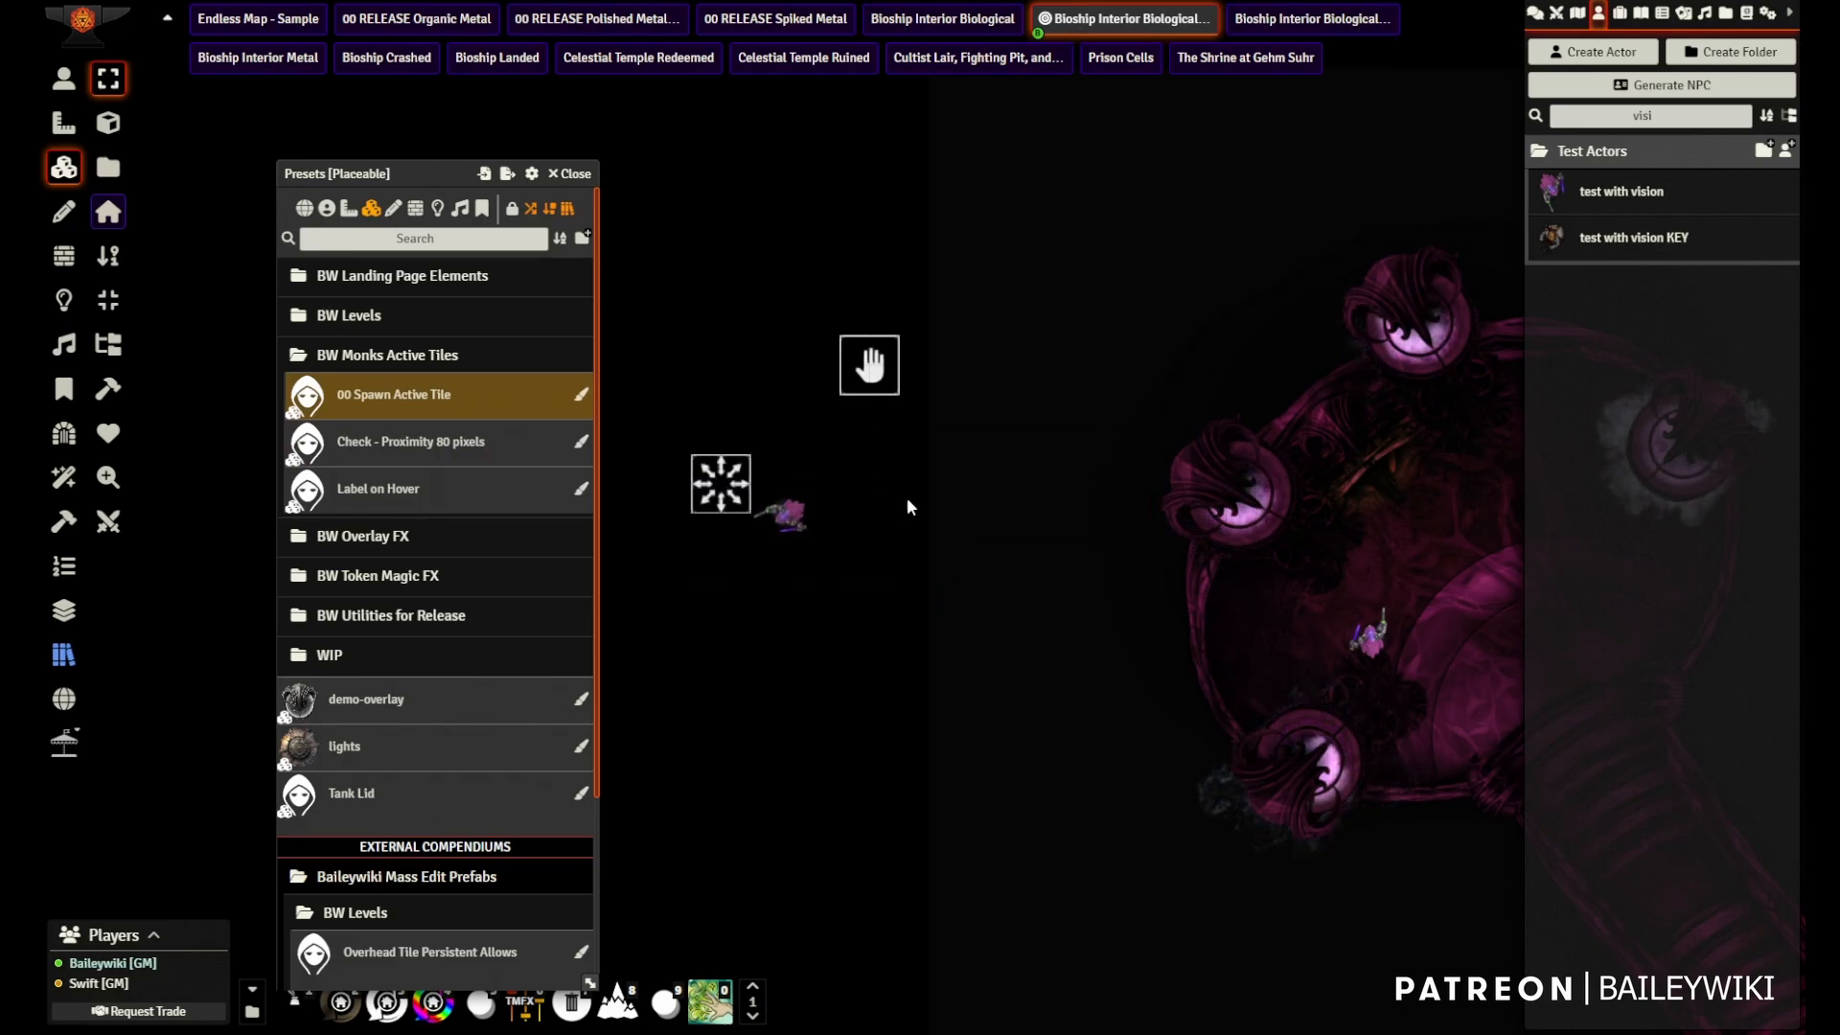
- Open the trigger actions of the hand tile and the arrows tile and arrange both windows side by side
double_click(871, 364)
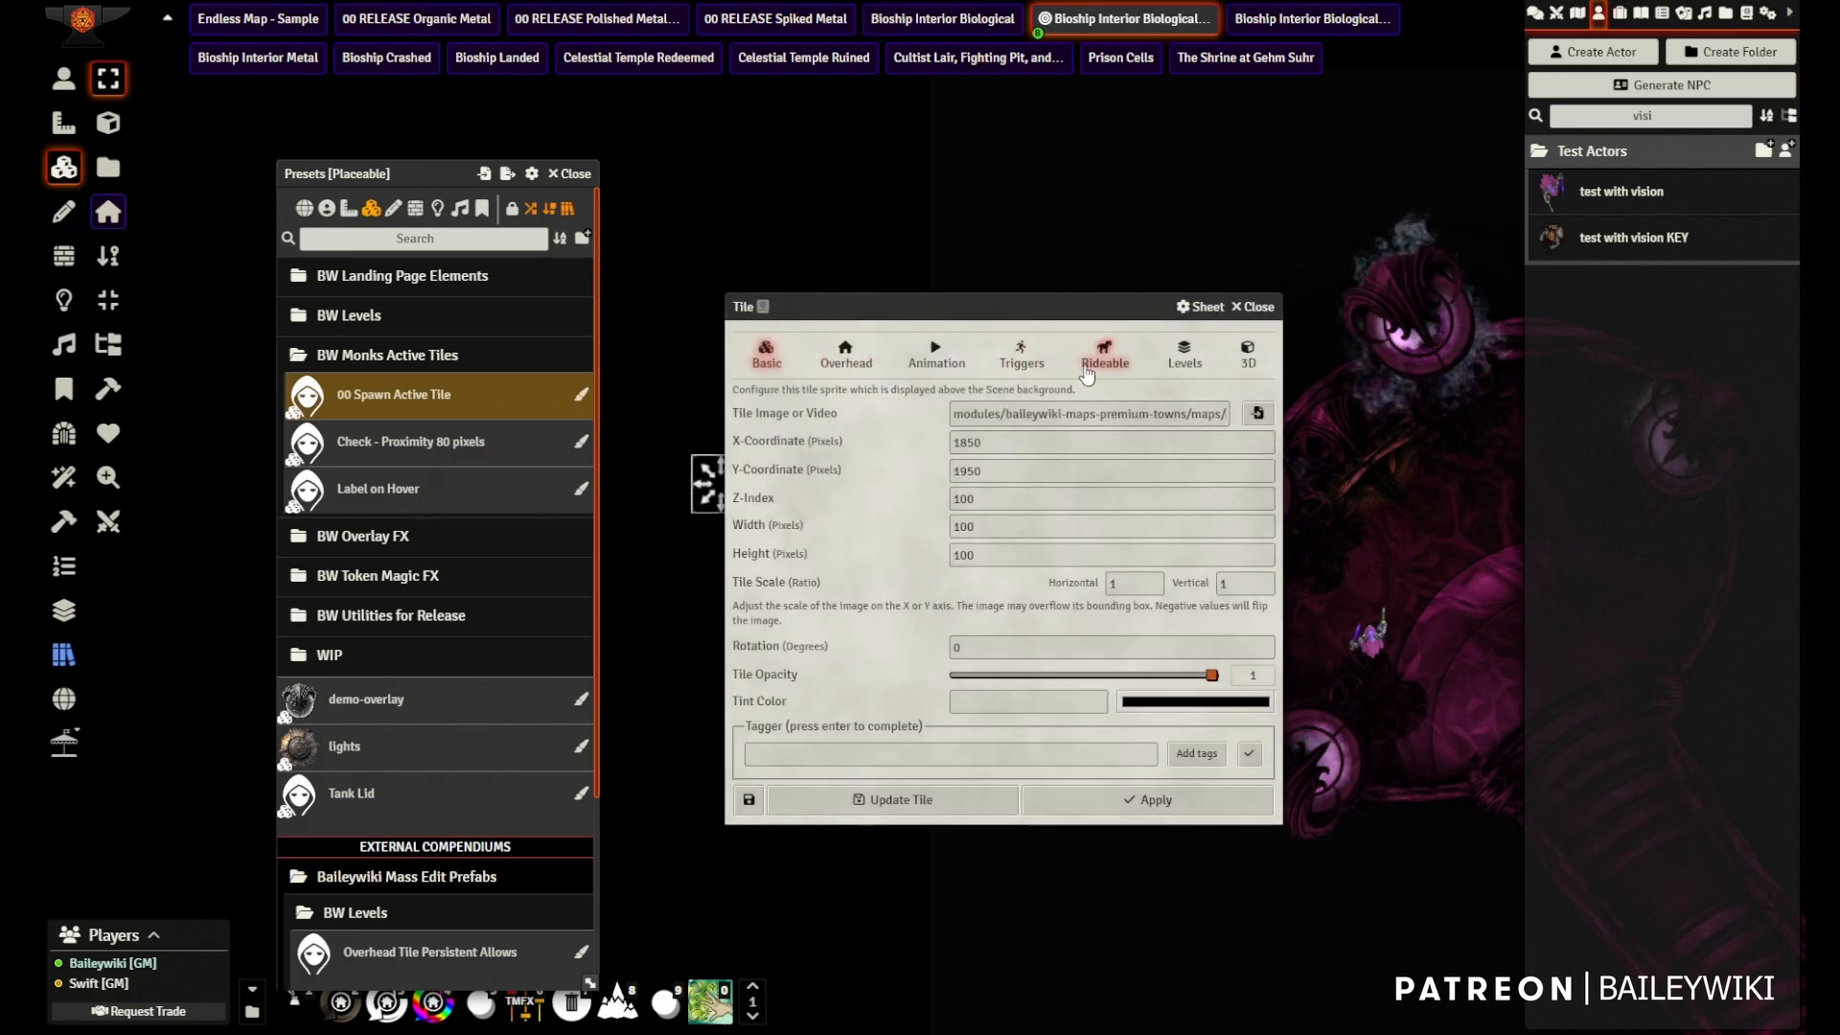
click(1022, 359)
drag(970, 308, 1339, 304)
click(1263, 387)
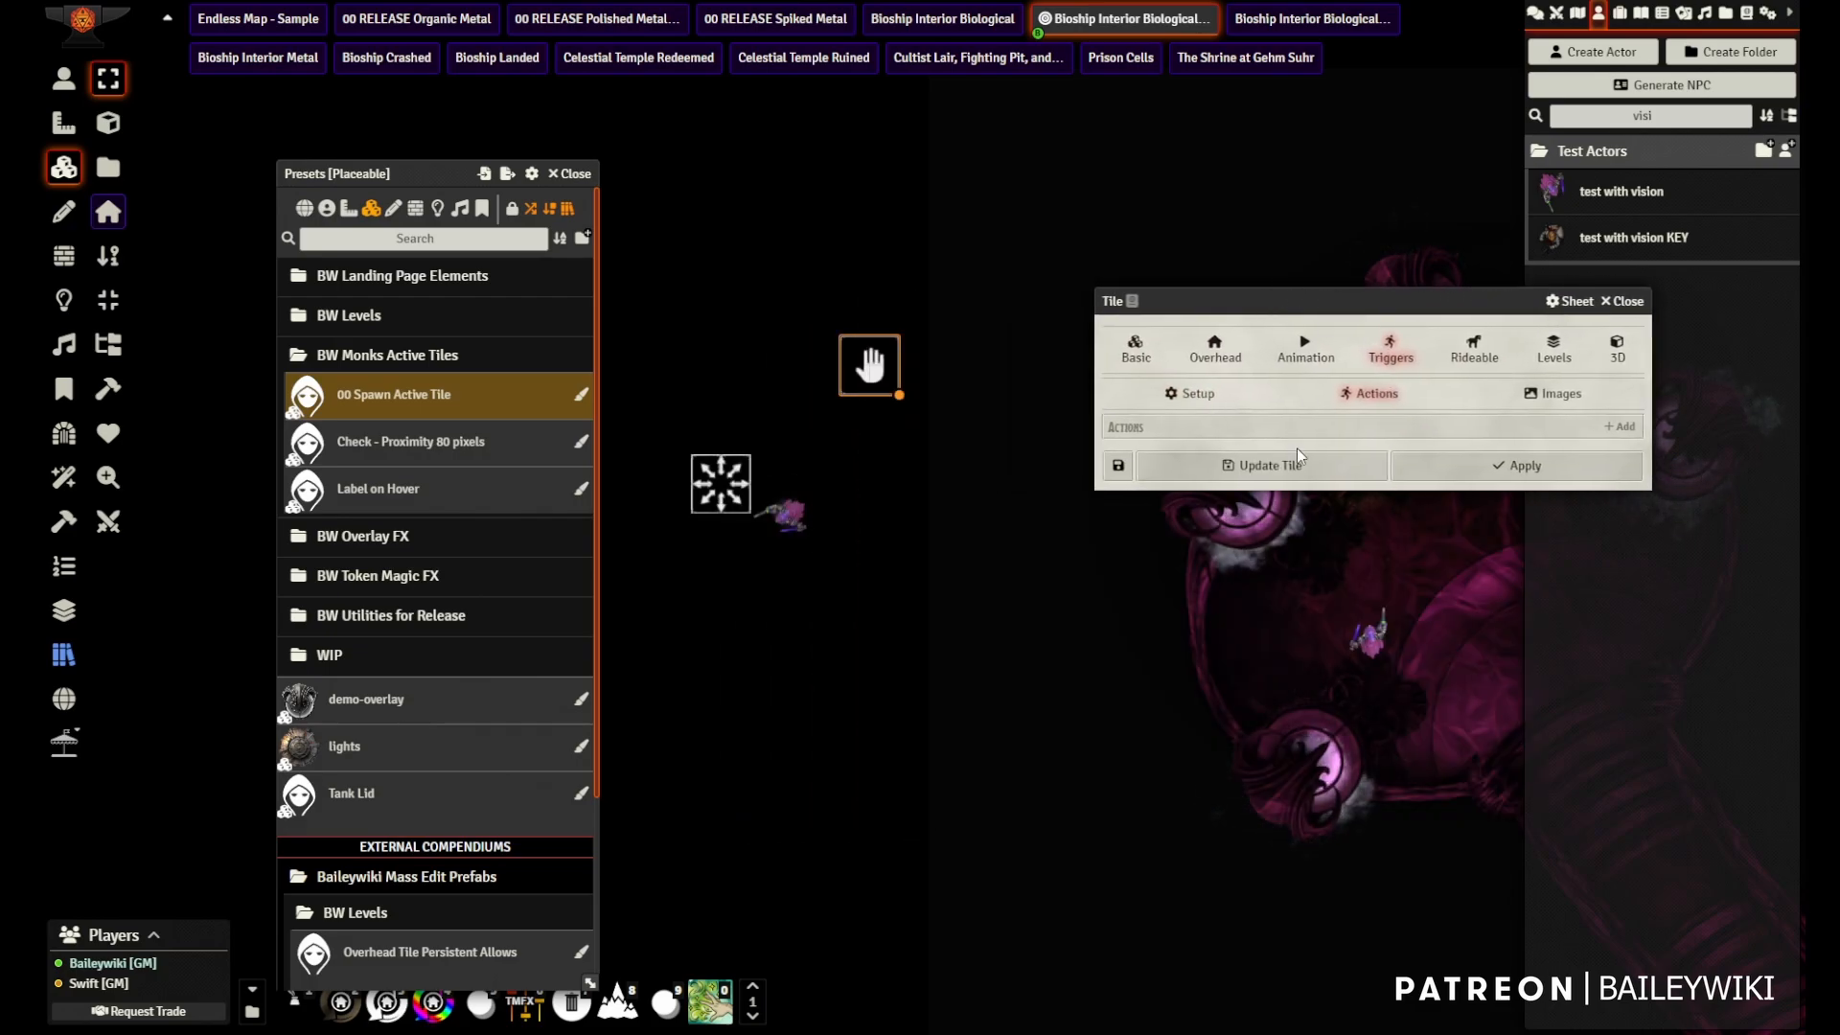
double_click(721, 492)
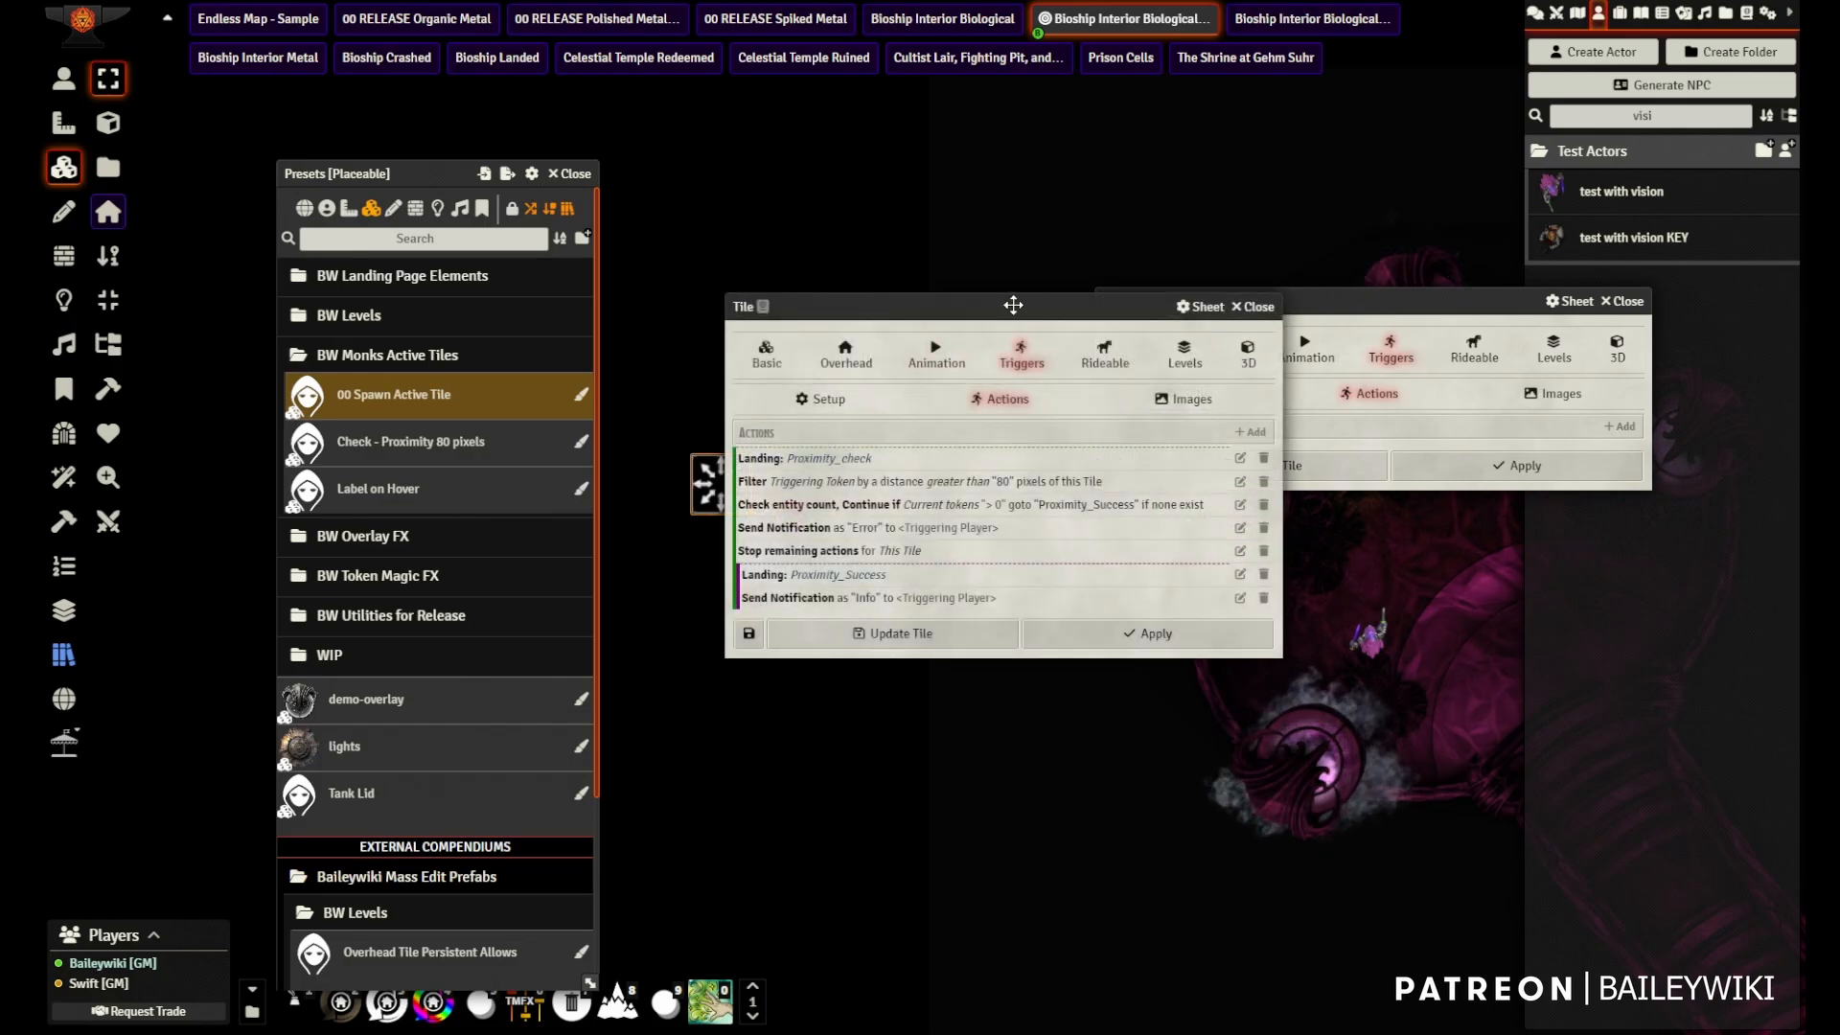
drag(1009, 301, 629, 251)
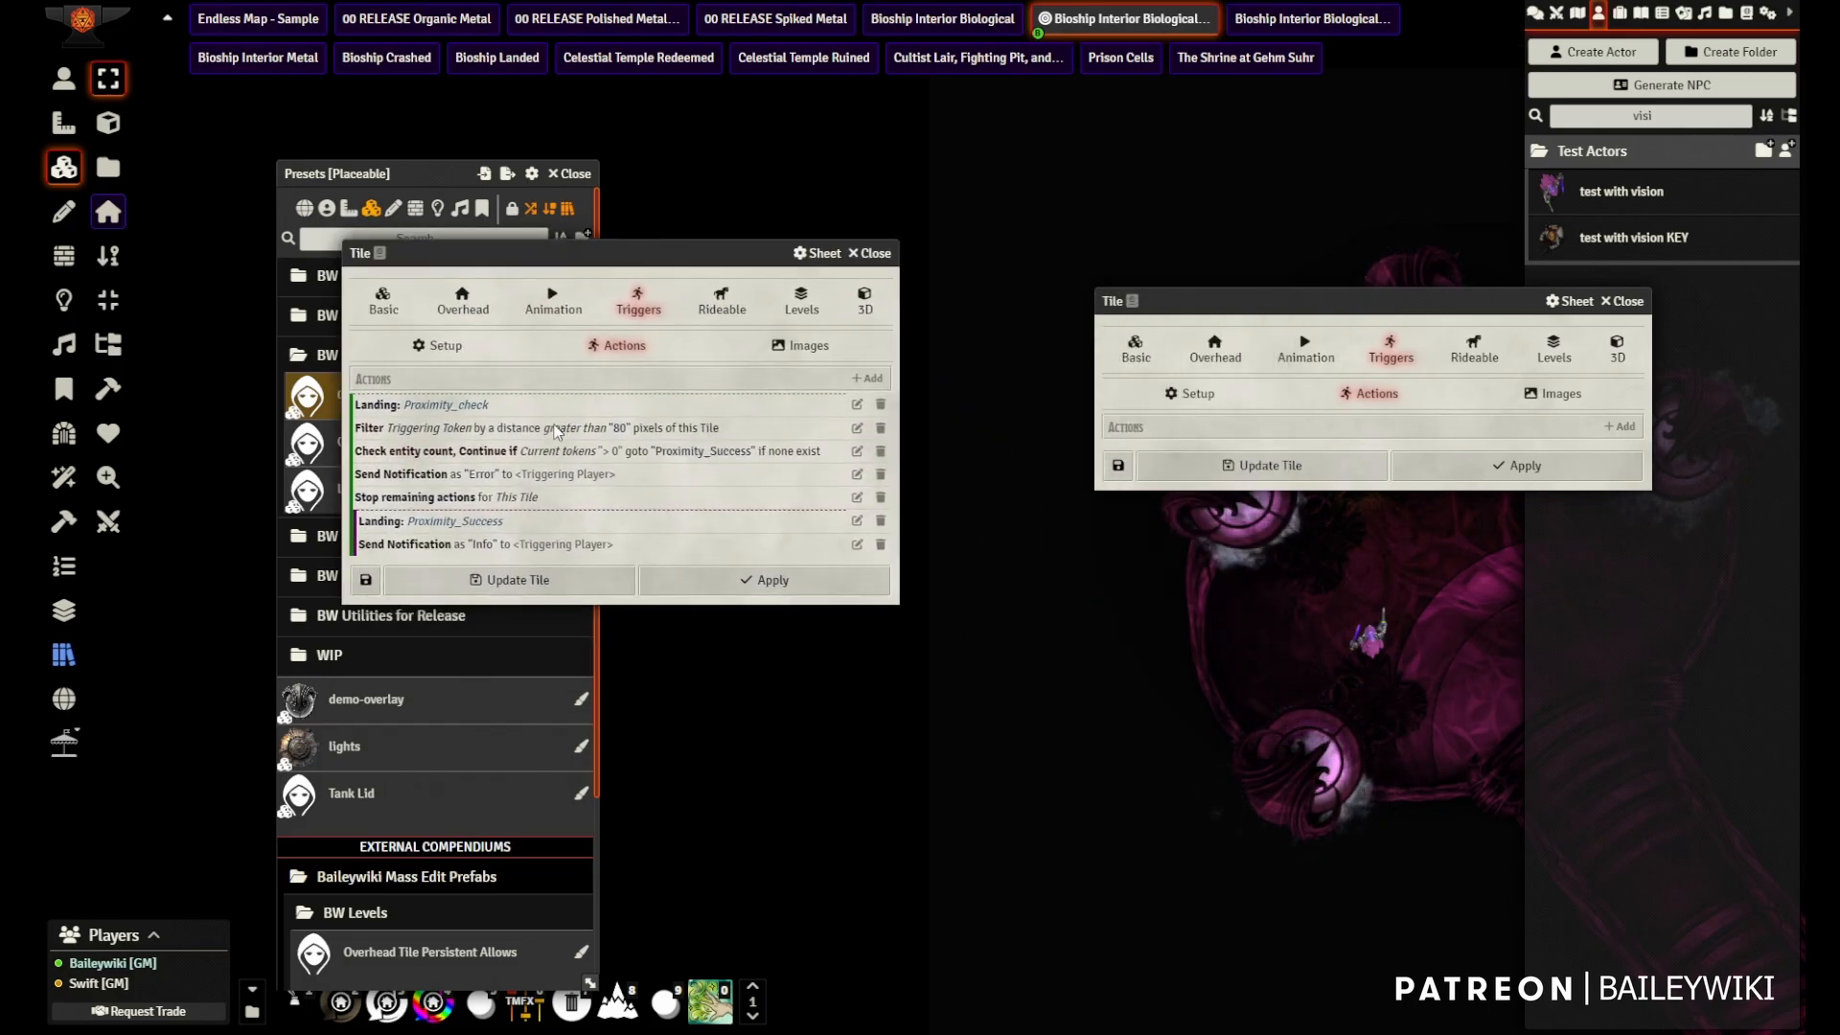
- Copy the proximity-check actions from the arrows tile into the hand tile's action list, then close both tile windows without applying
drag(430, 400, 1198, 450)
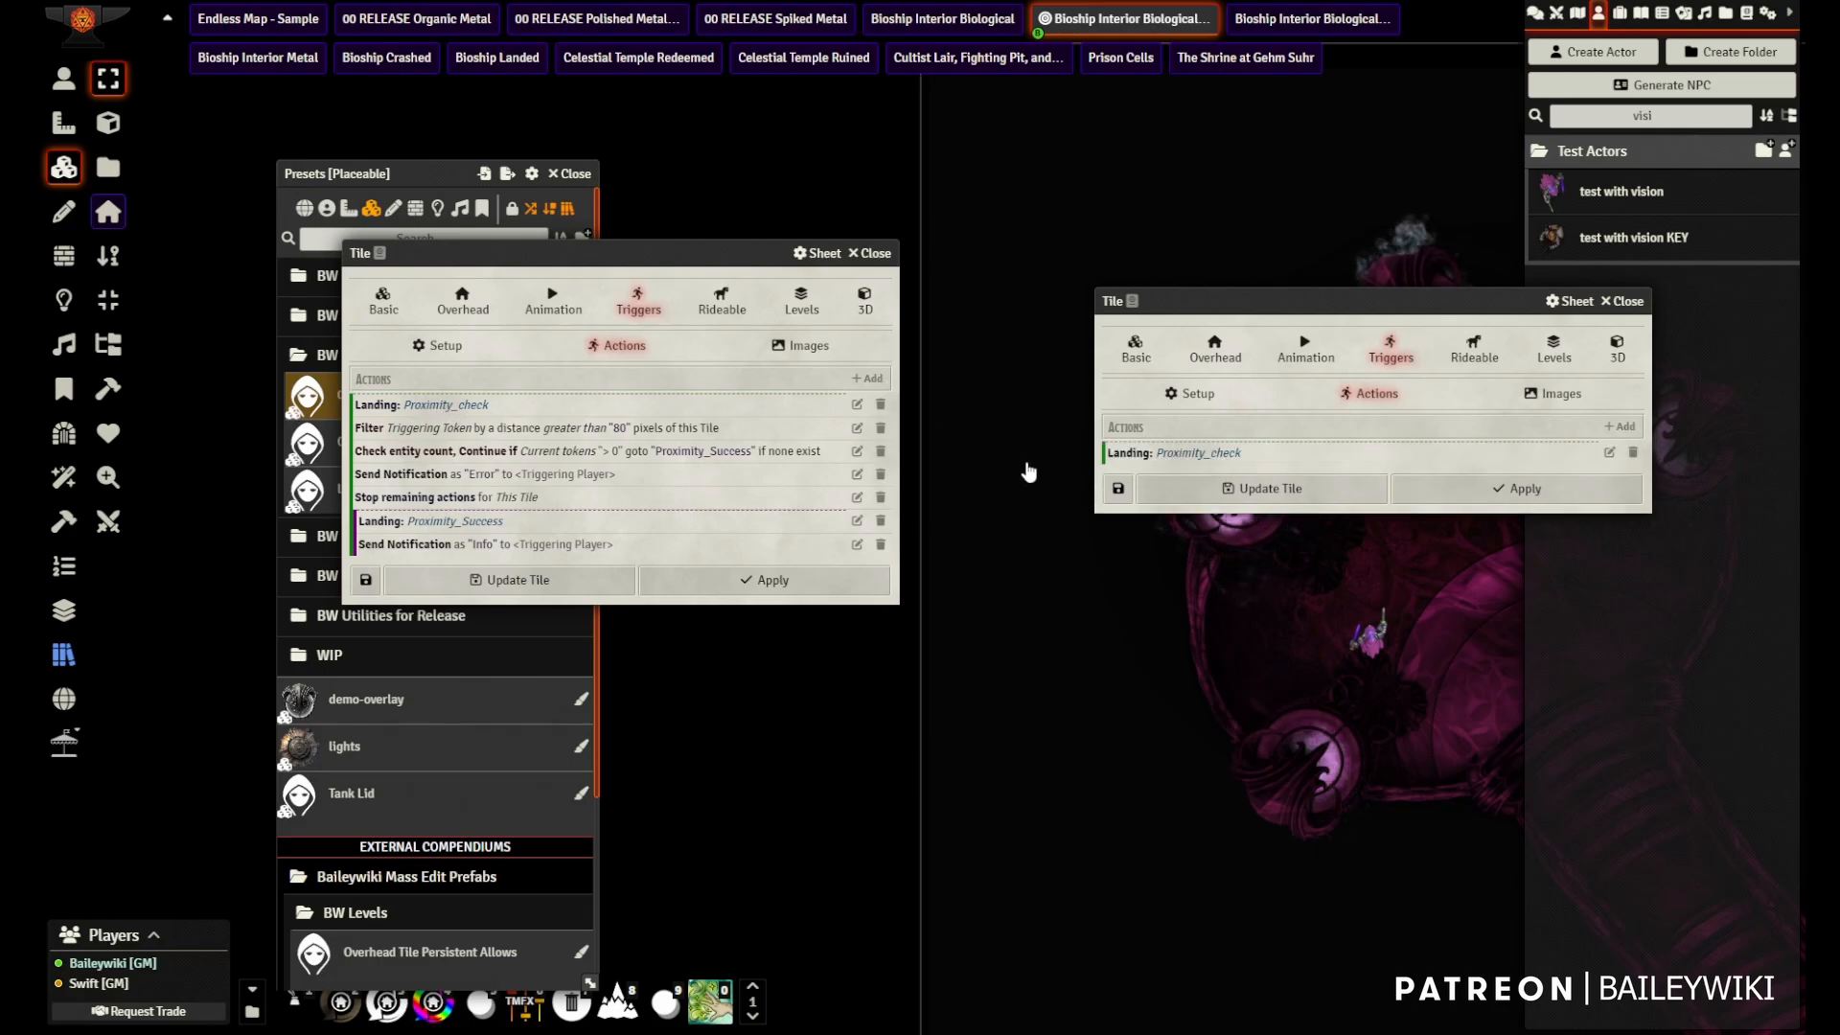
drag(435, 429, 1193, 470)
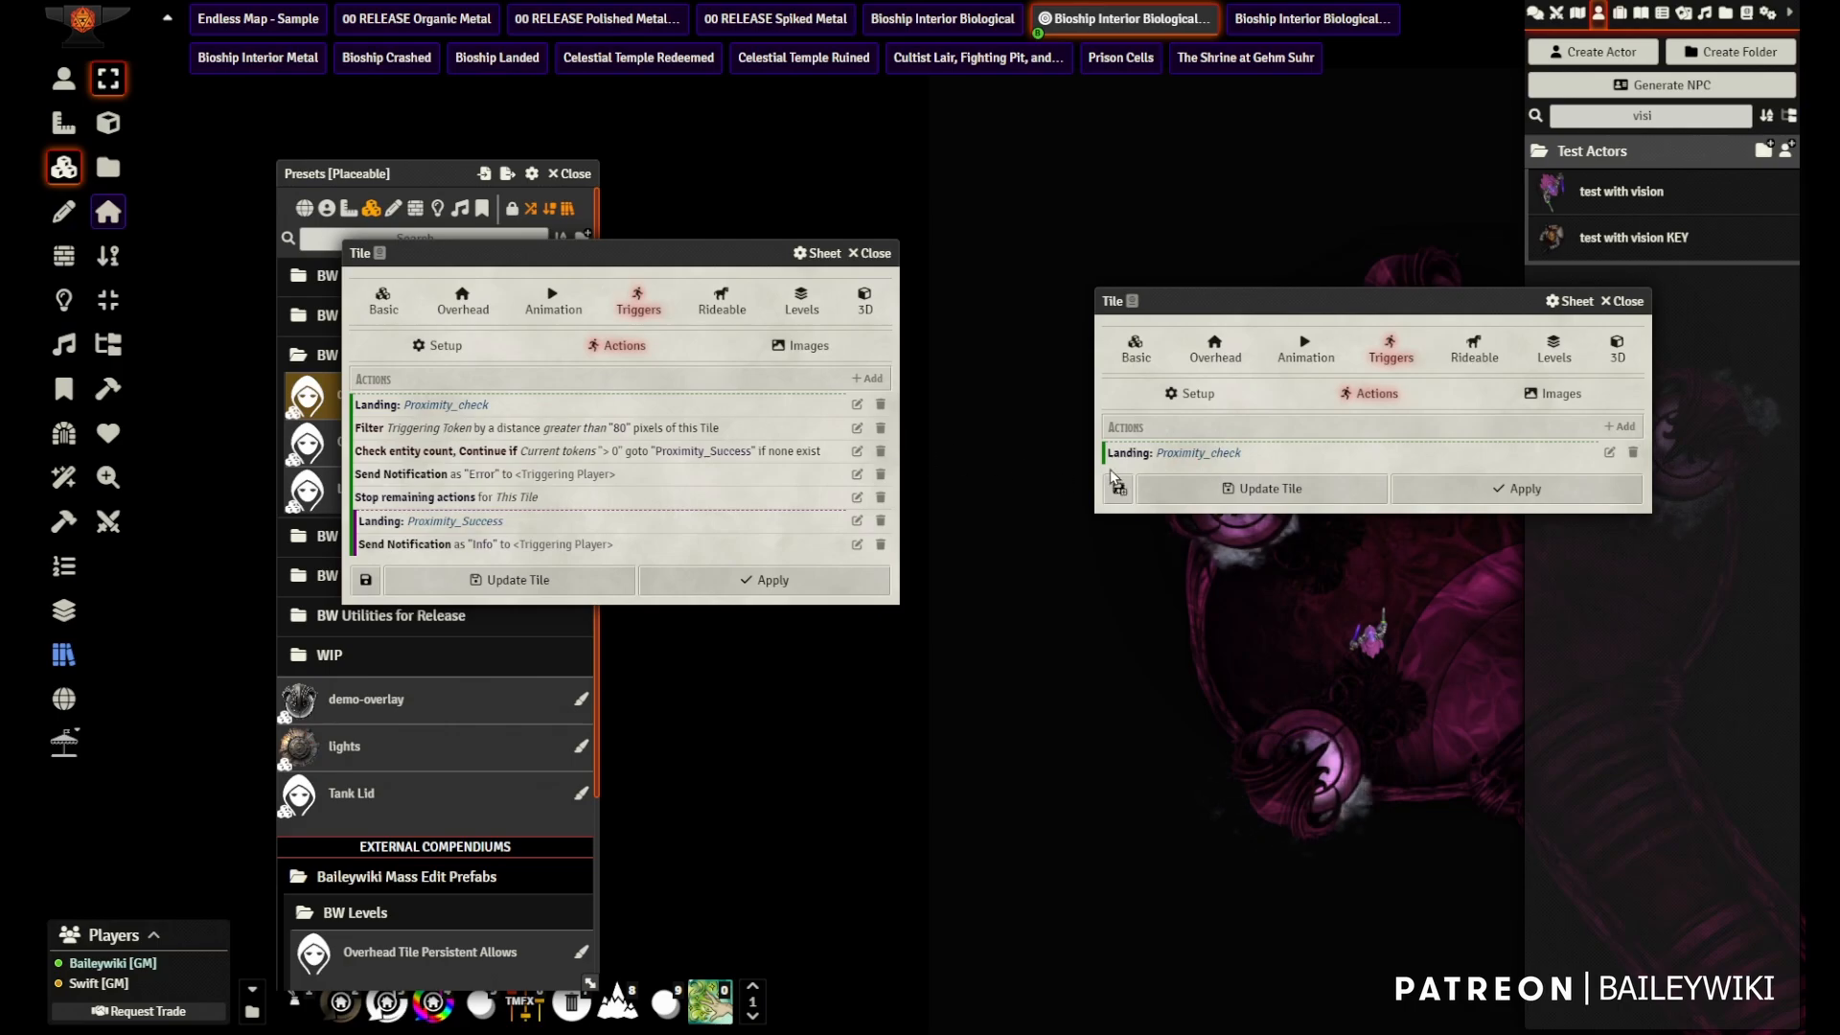
drag(1147, 459, 1147, 459)
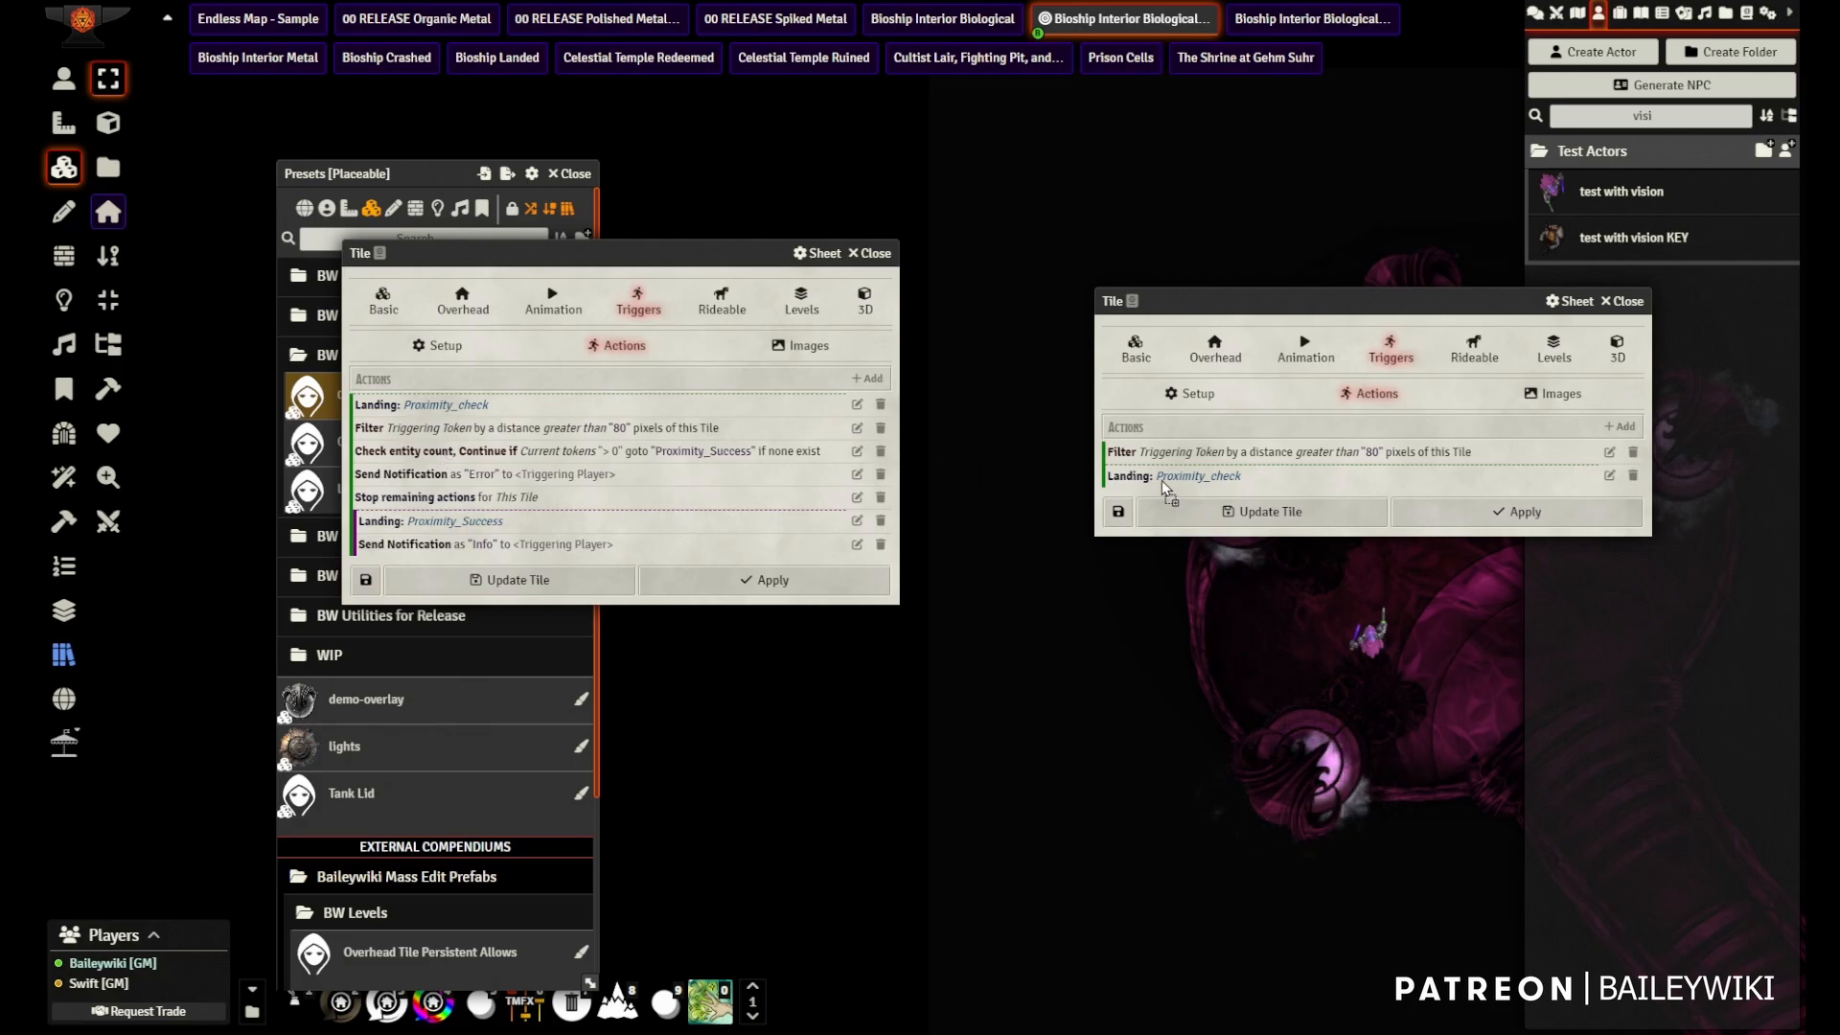
drag(1165, 489, 1206, 529)
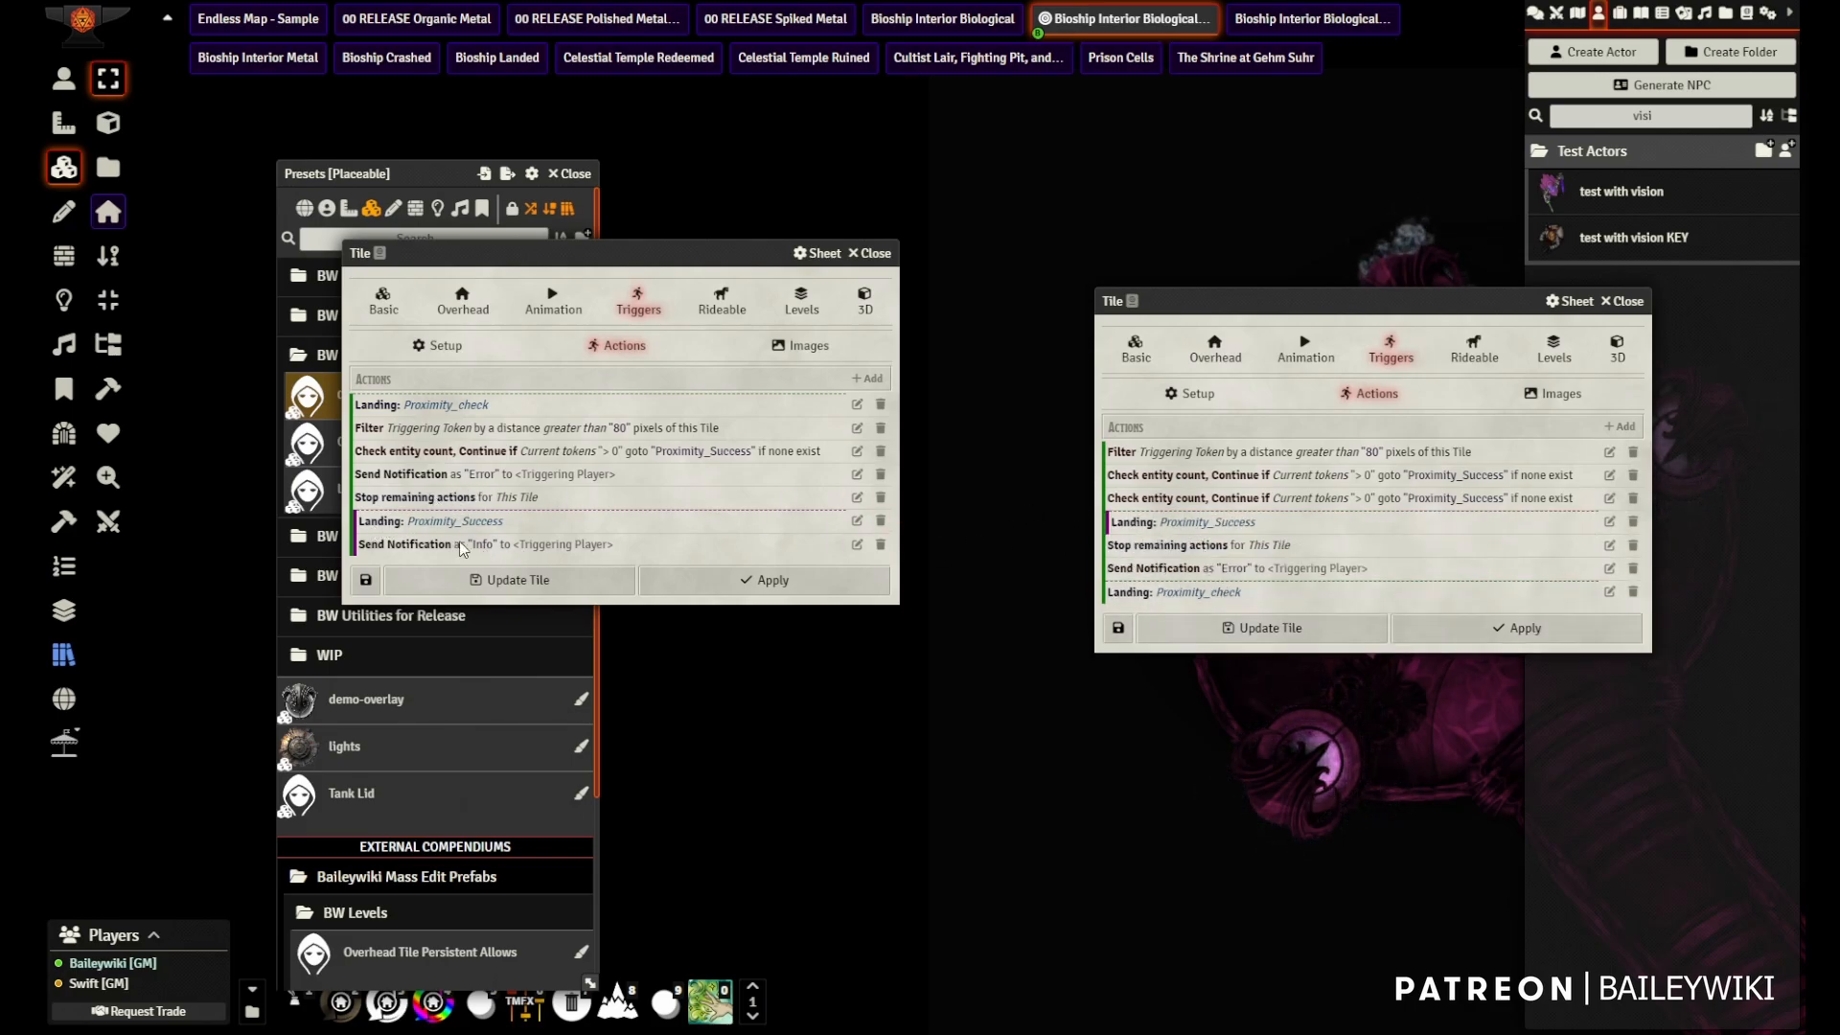
drag(1102, 556, 1103, 554)
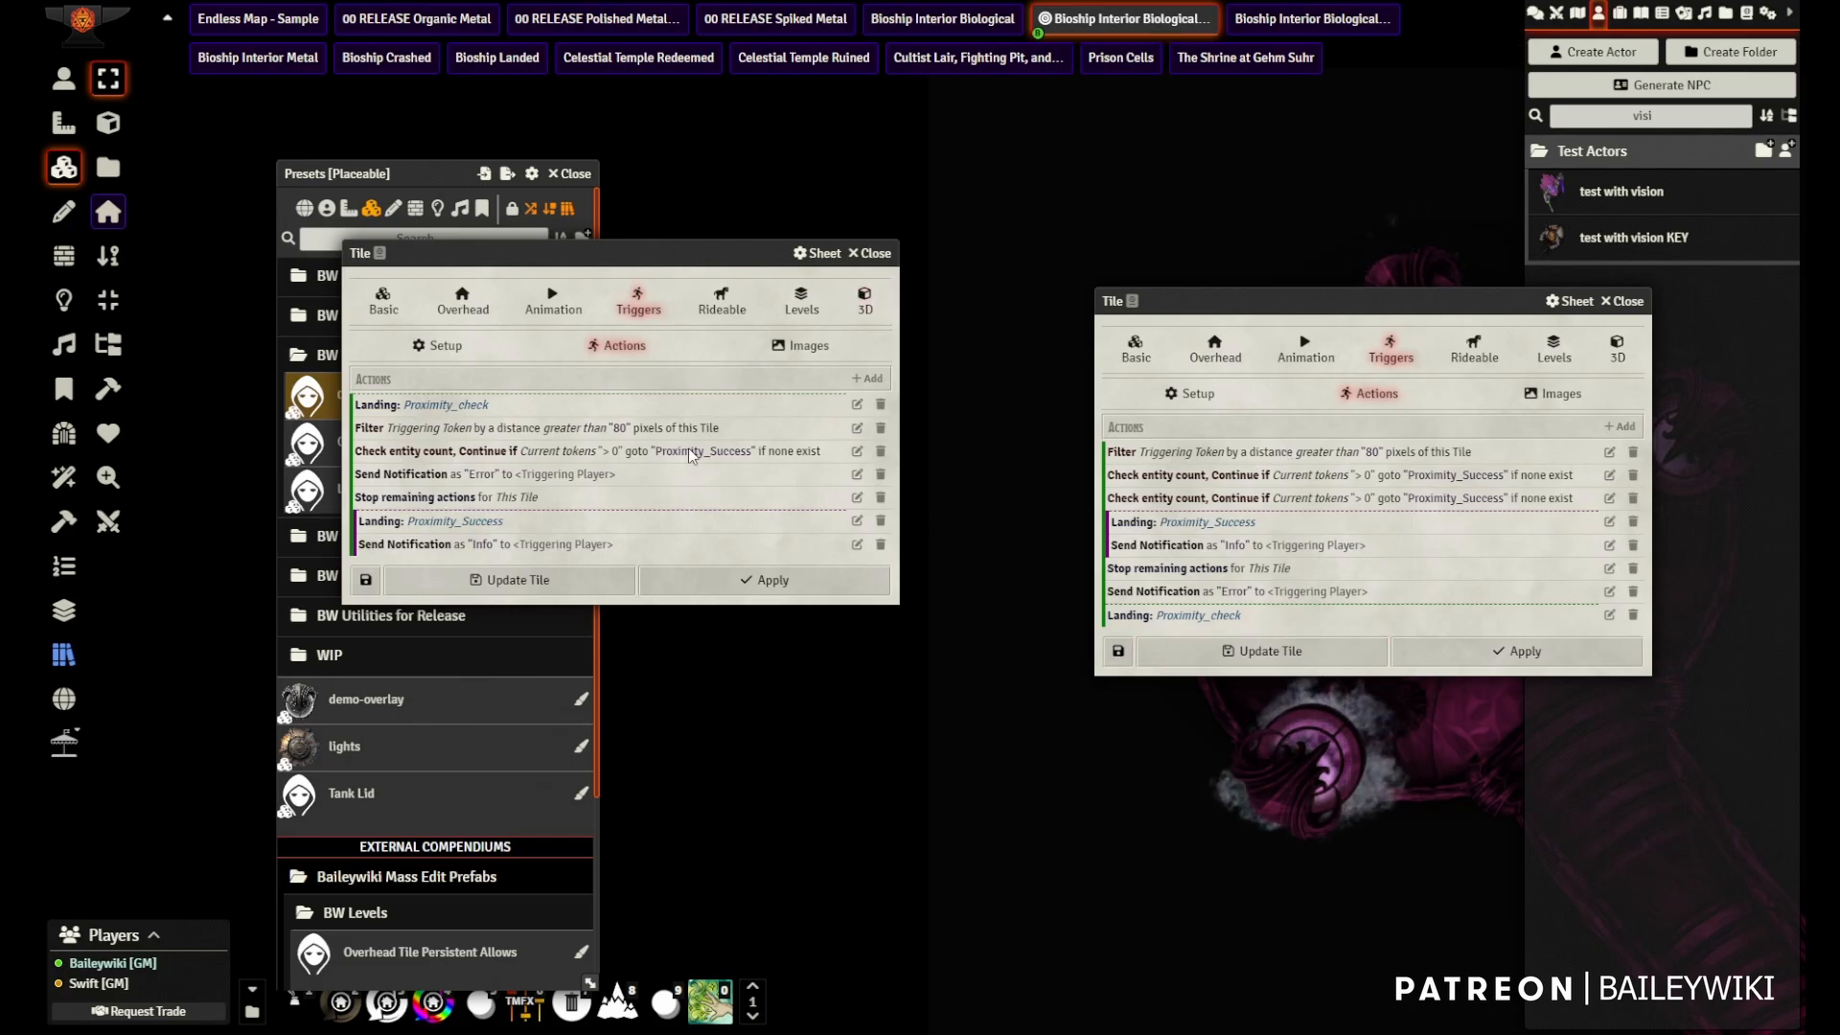
key(Escape)
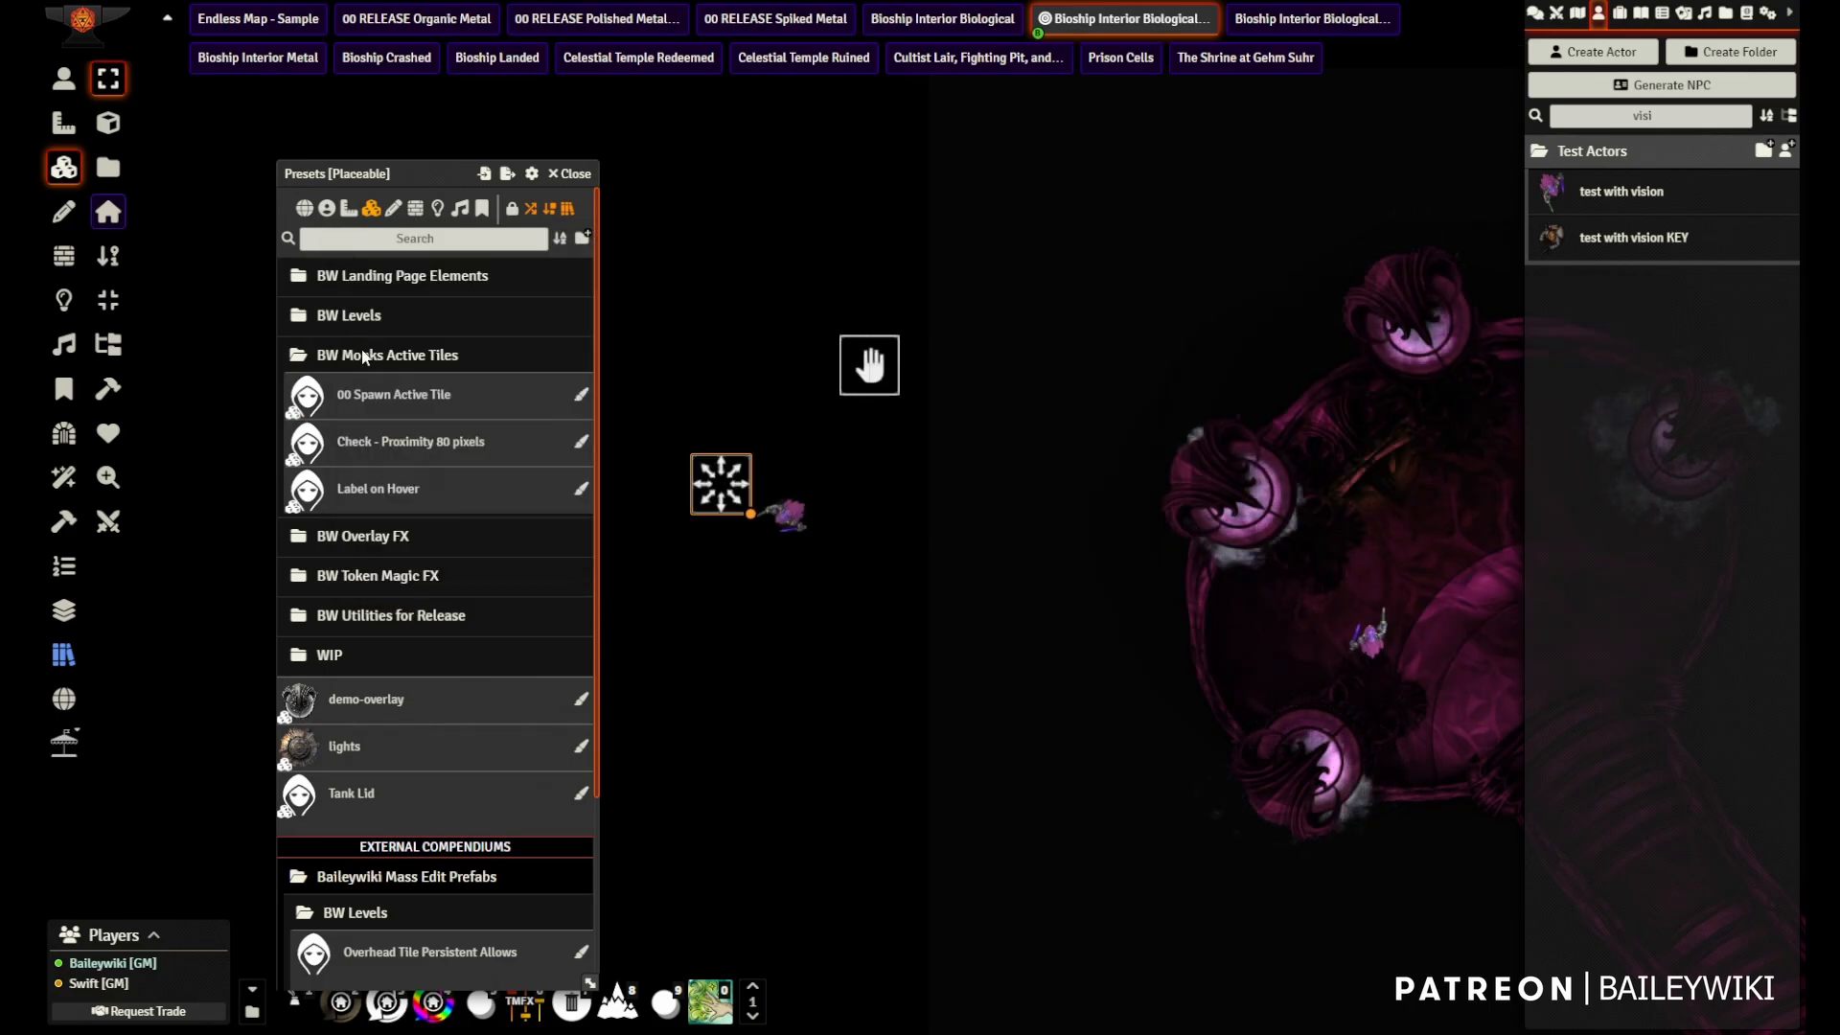
- Examine the 00 Spawn Active Tile preset's edit settings and stored tile data alongside the hand tile's configuration, then close all of them
right_click(383, 398)
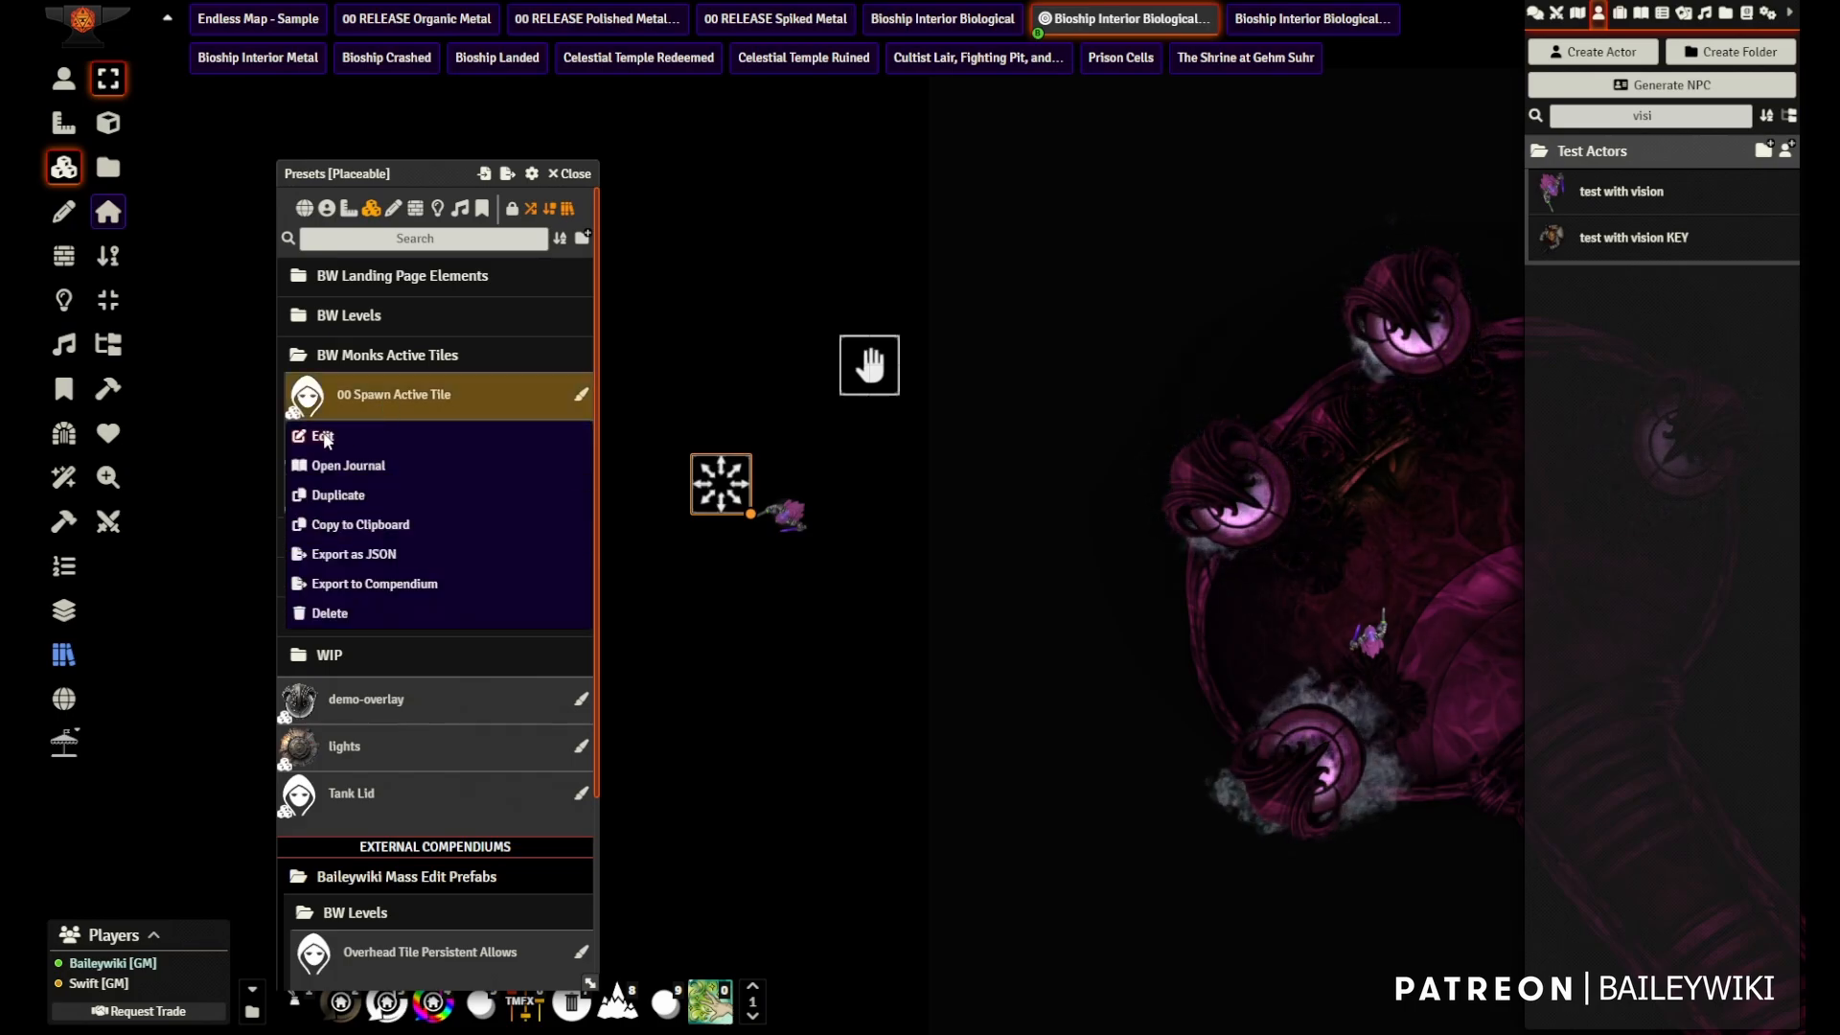
click(345, 437)
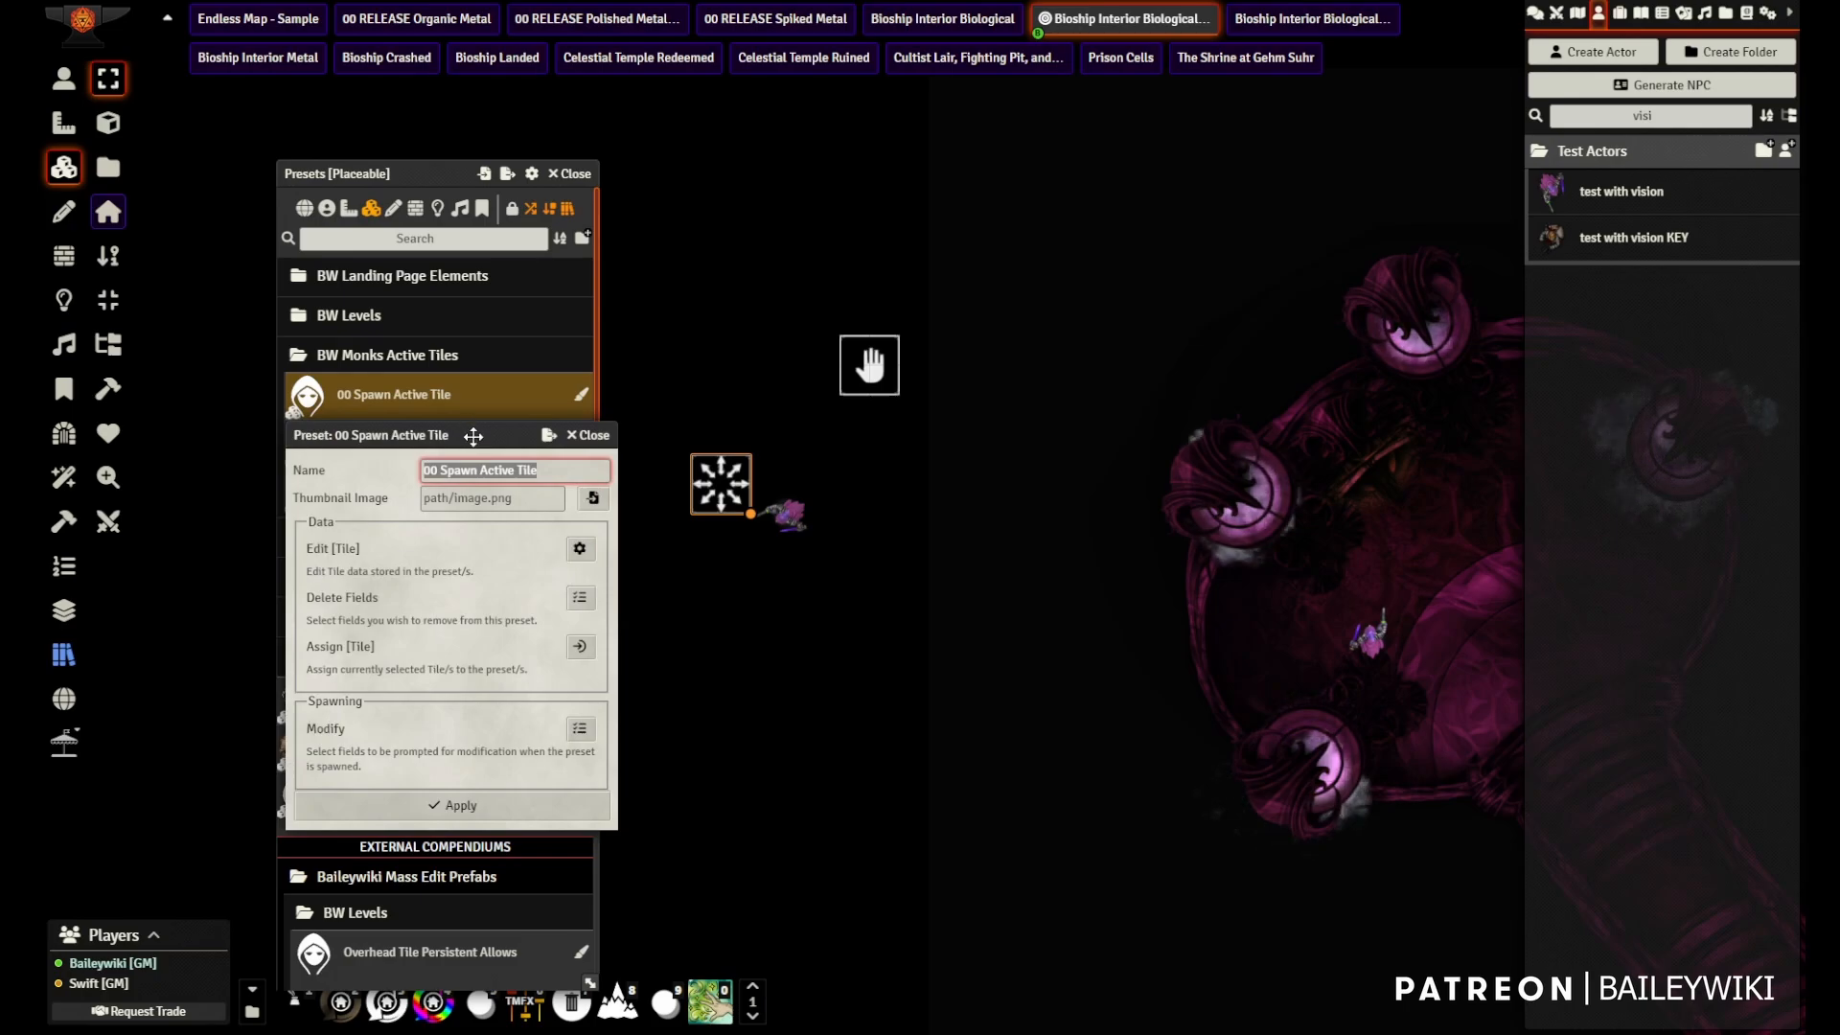
drag(472, 435, 632, 247)
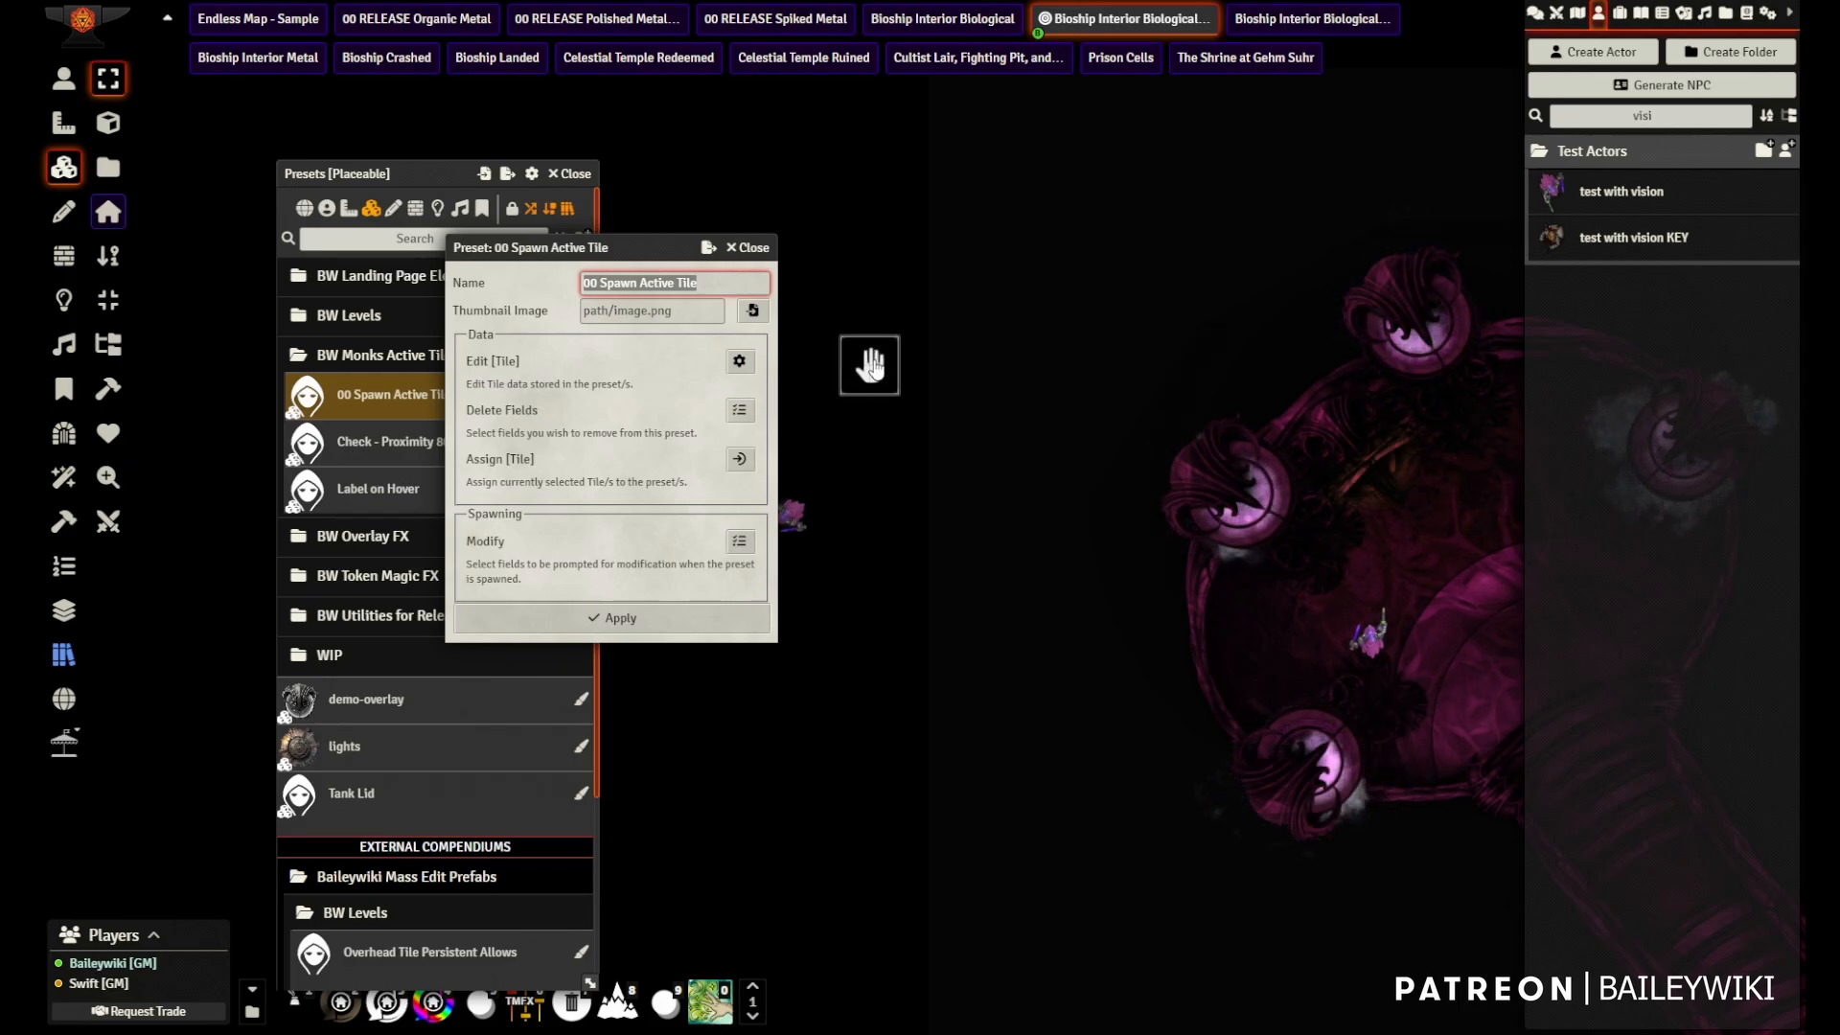
double_click(869, 364)
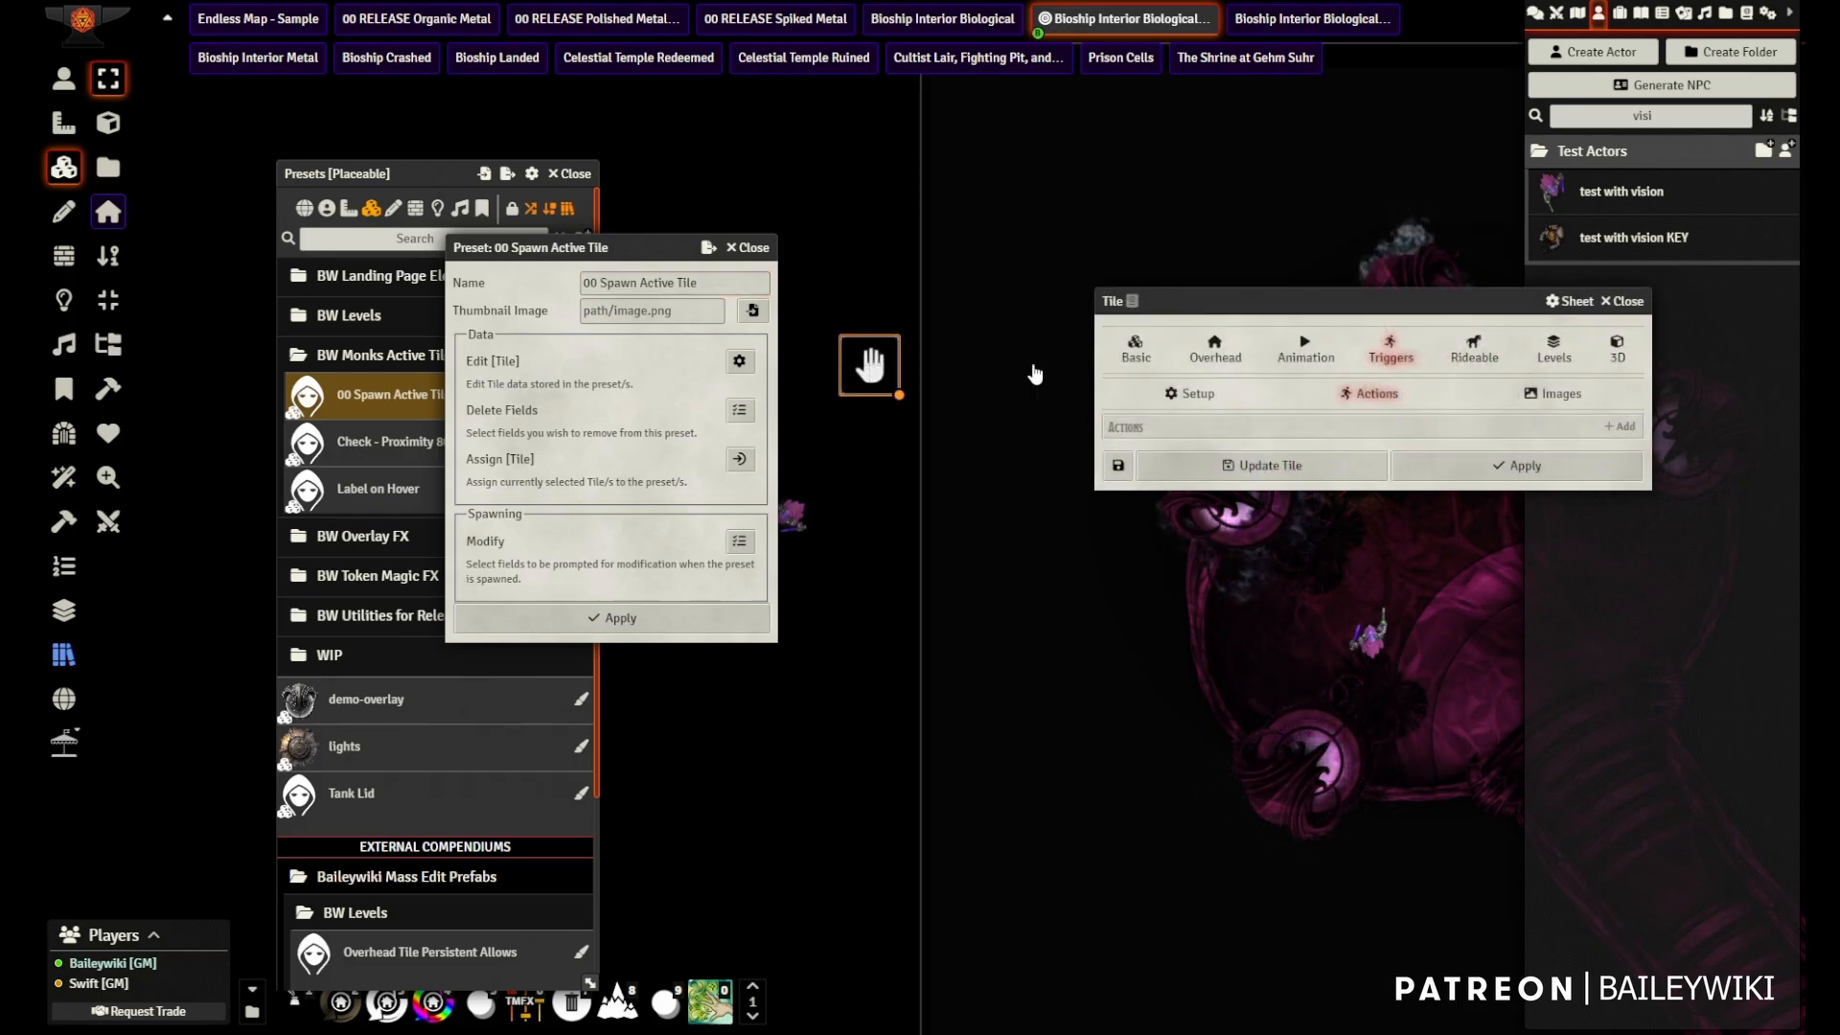
click(1619, 303)
key(shift+e)
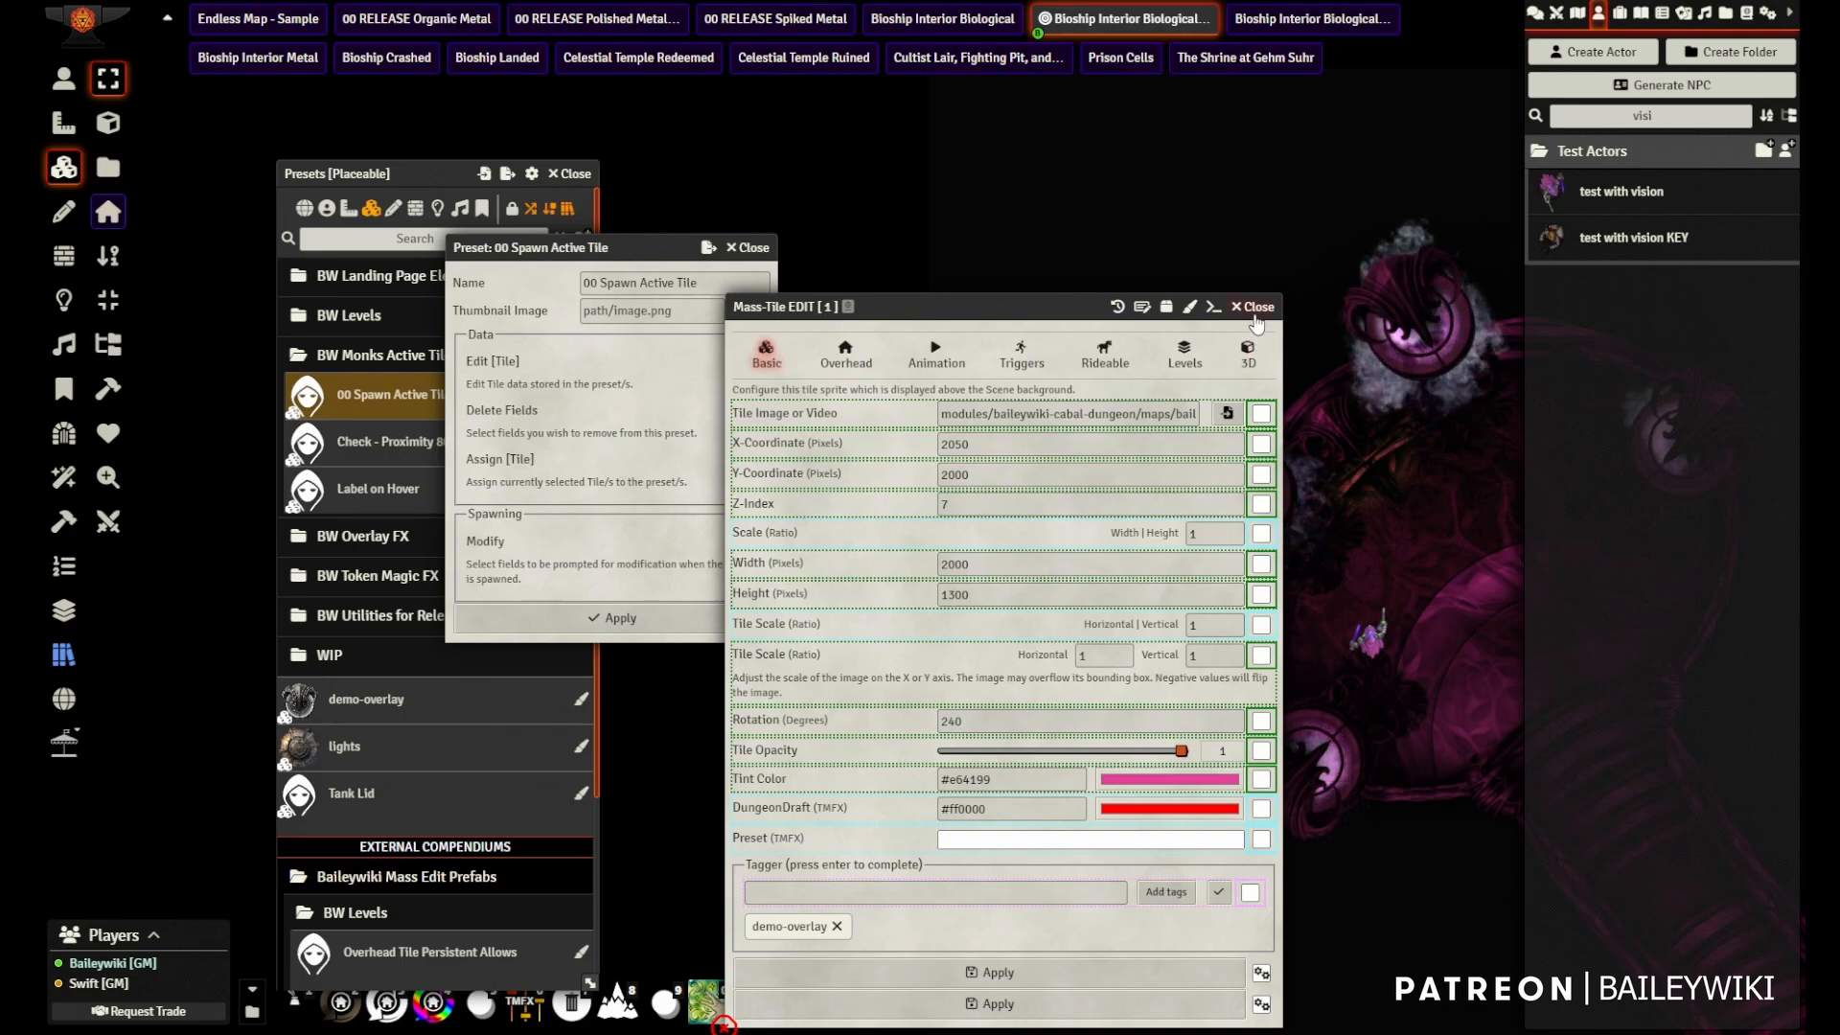
double_click(1219, 308)
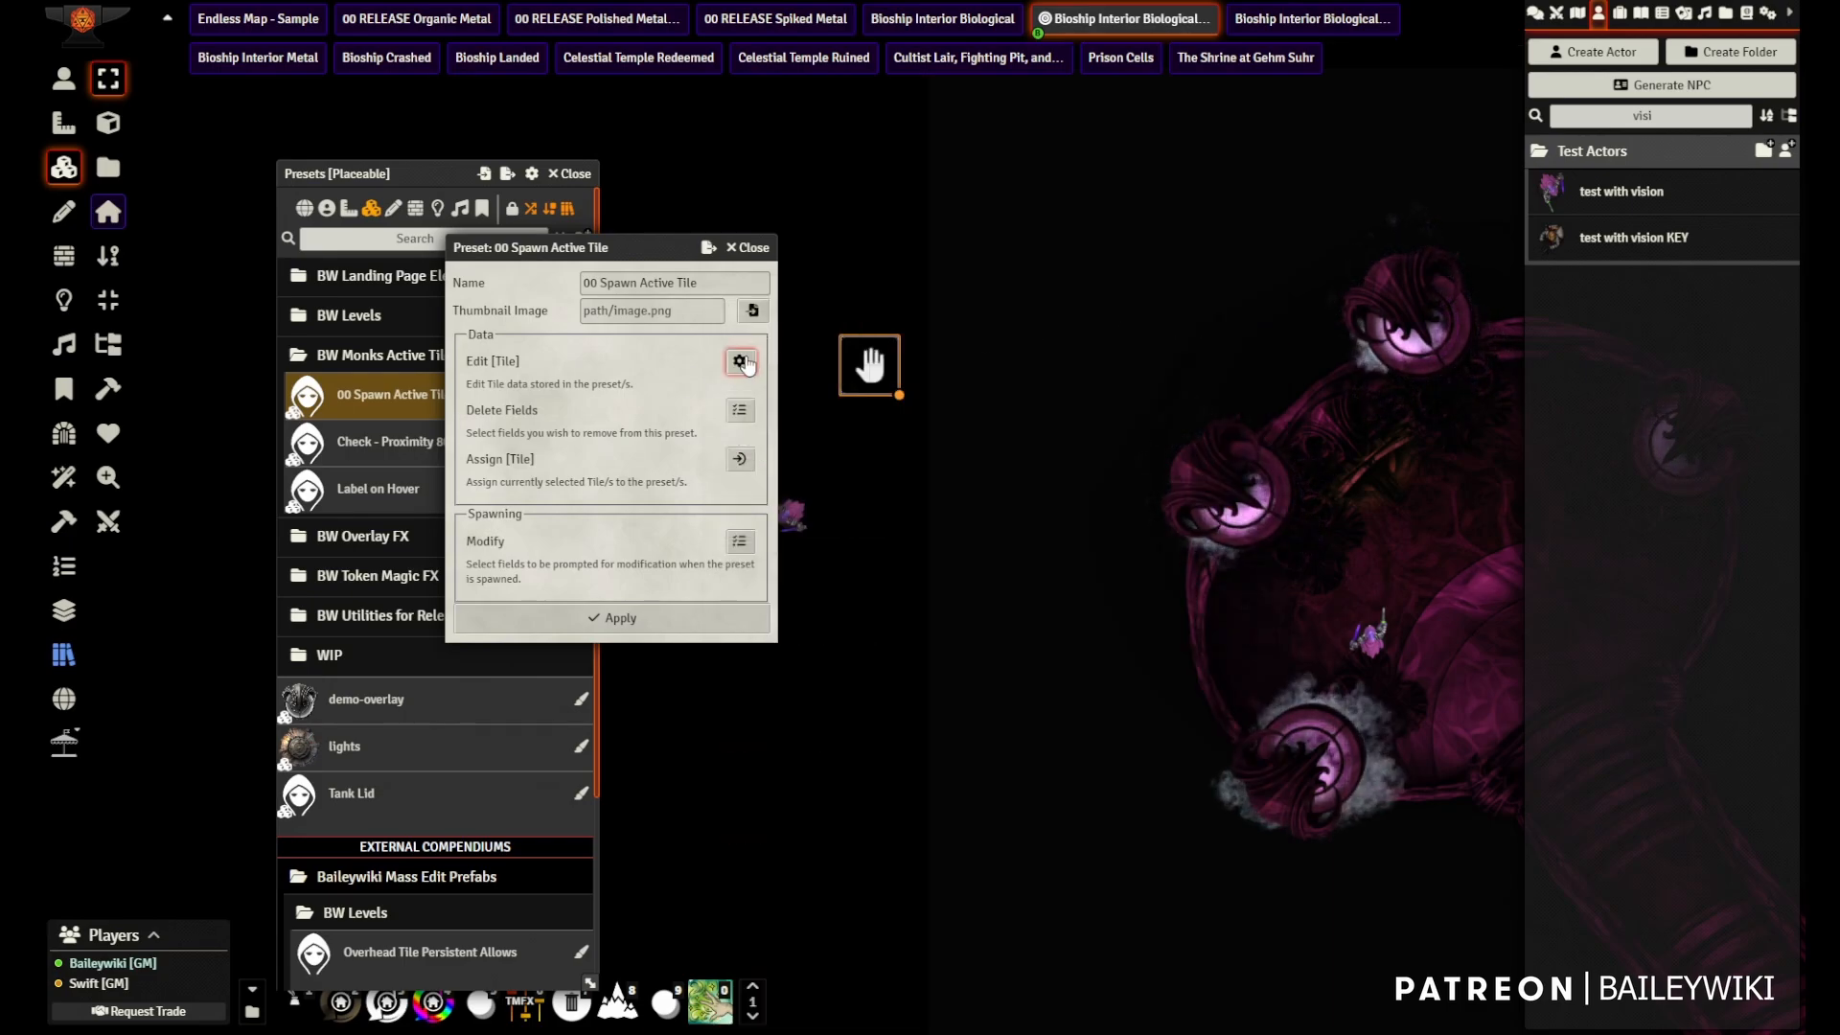
click(741, 362)
click(1165, 308)
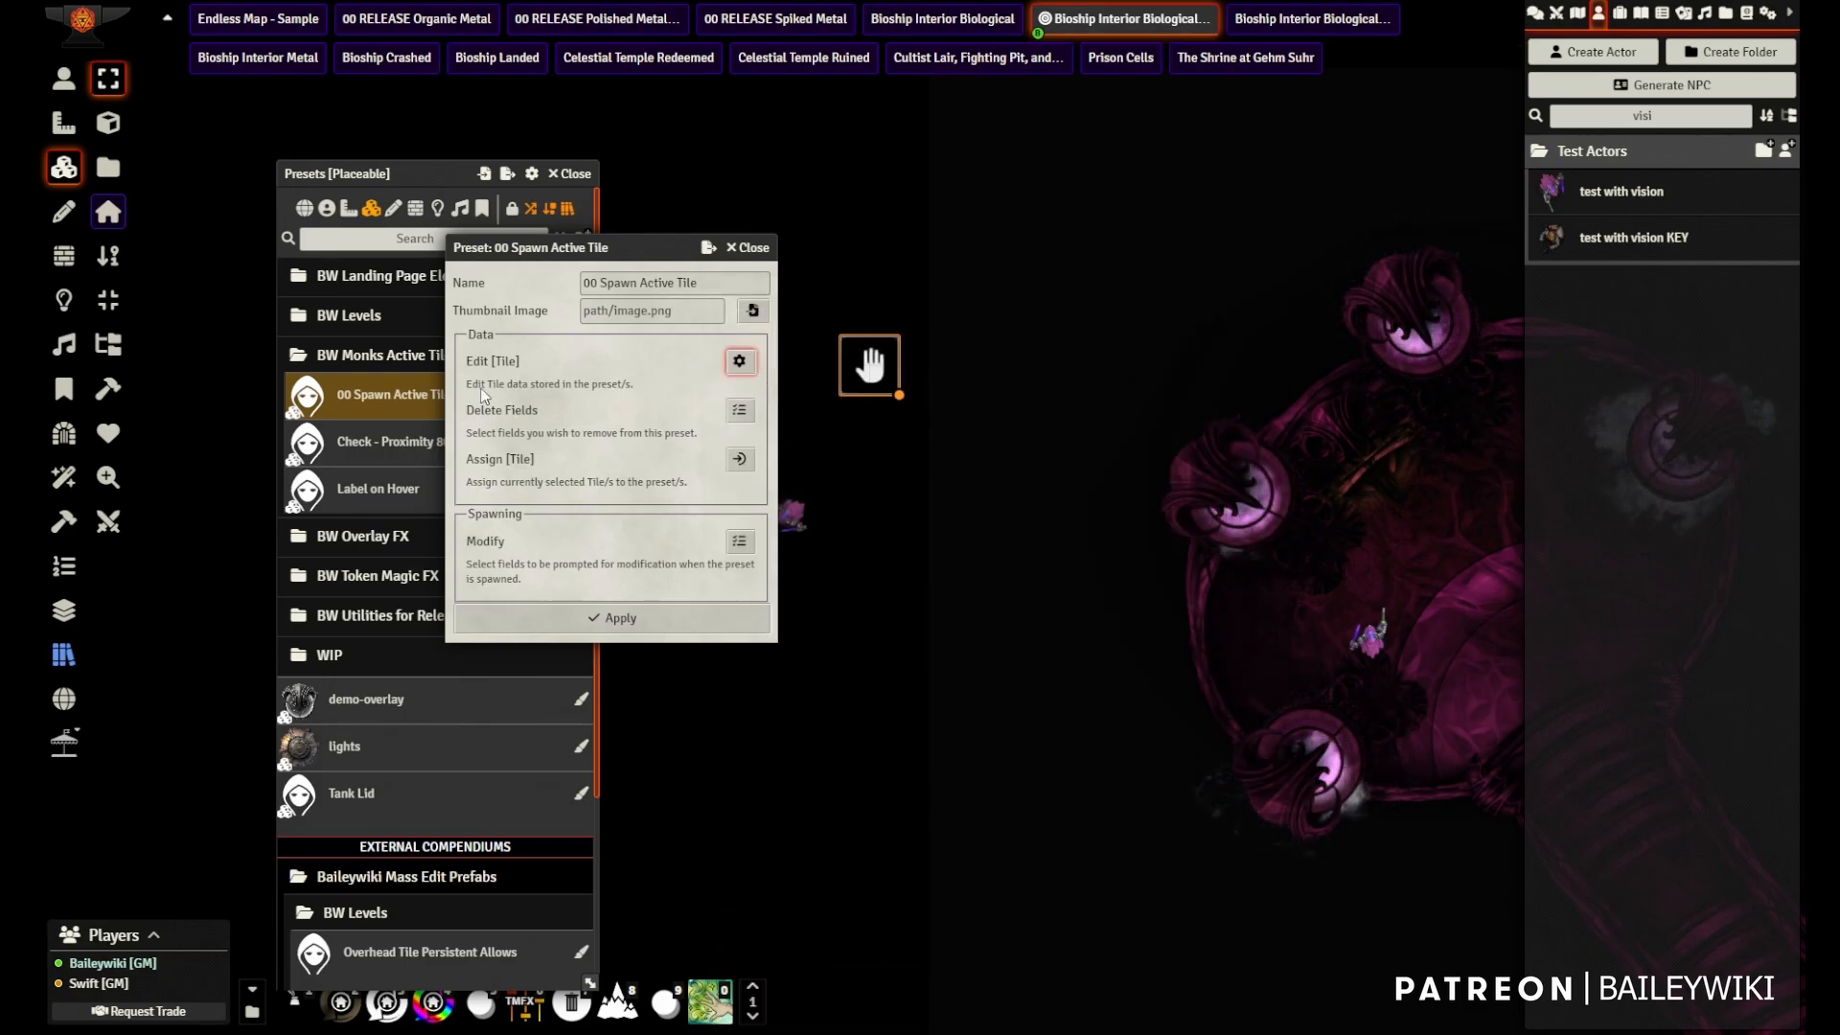
click(752, 248)
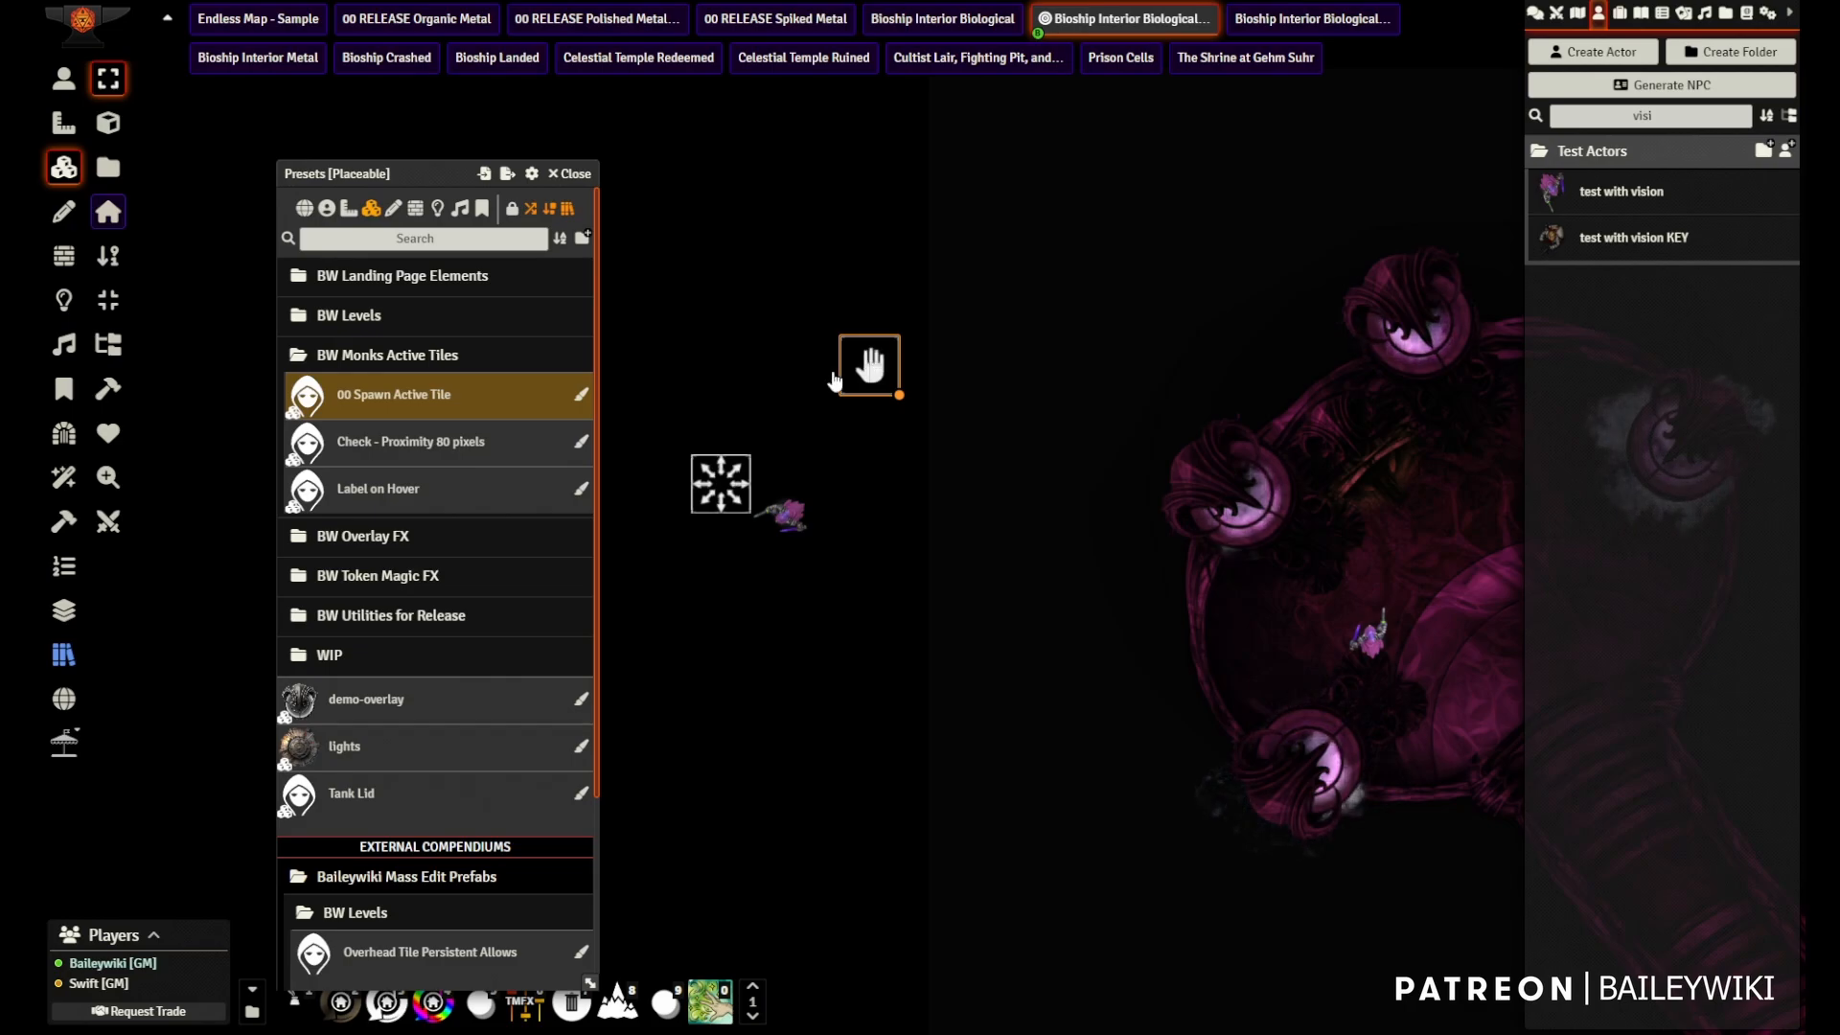
- Create a new preset from the hand tile and review the basic and animation settings in its stored tile data
drag(833, 381, 483, 481)
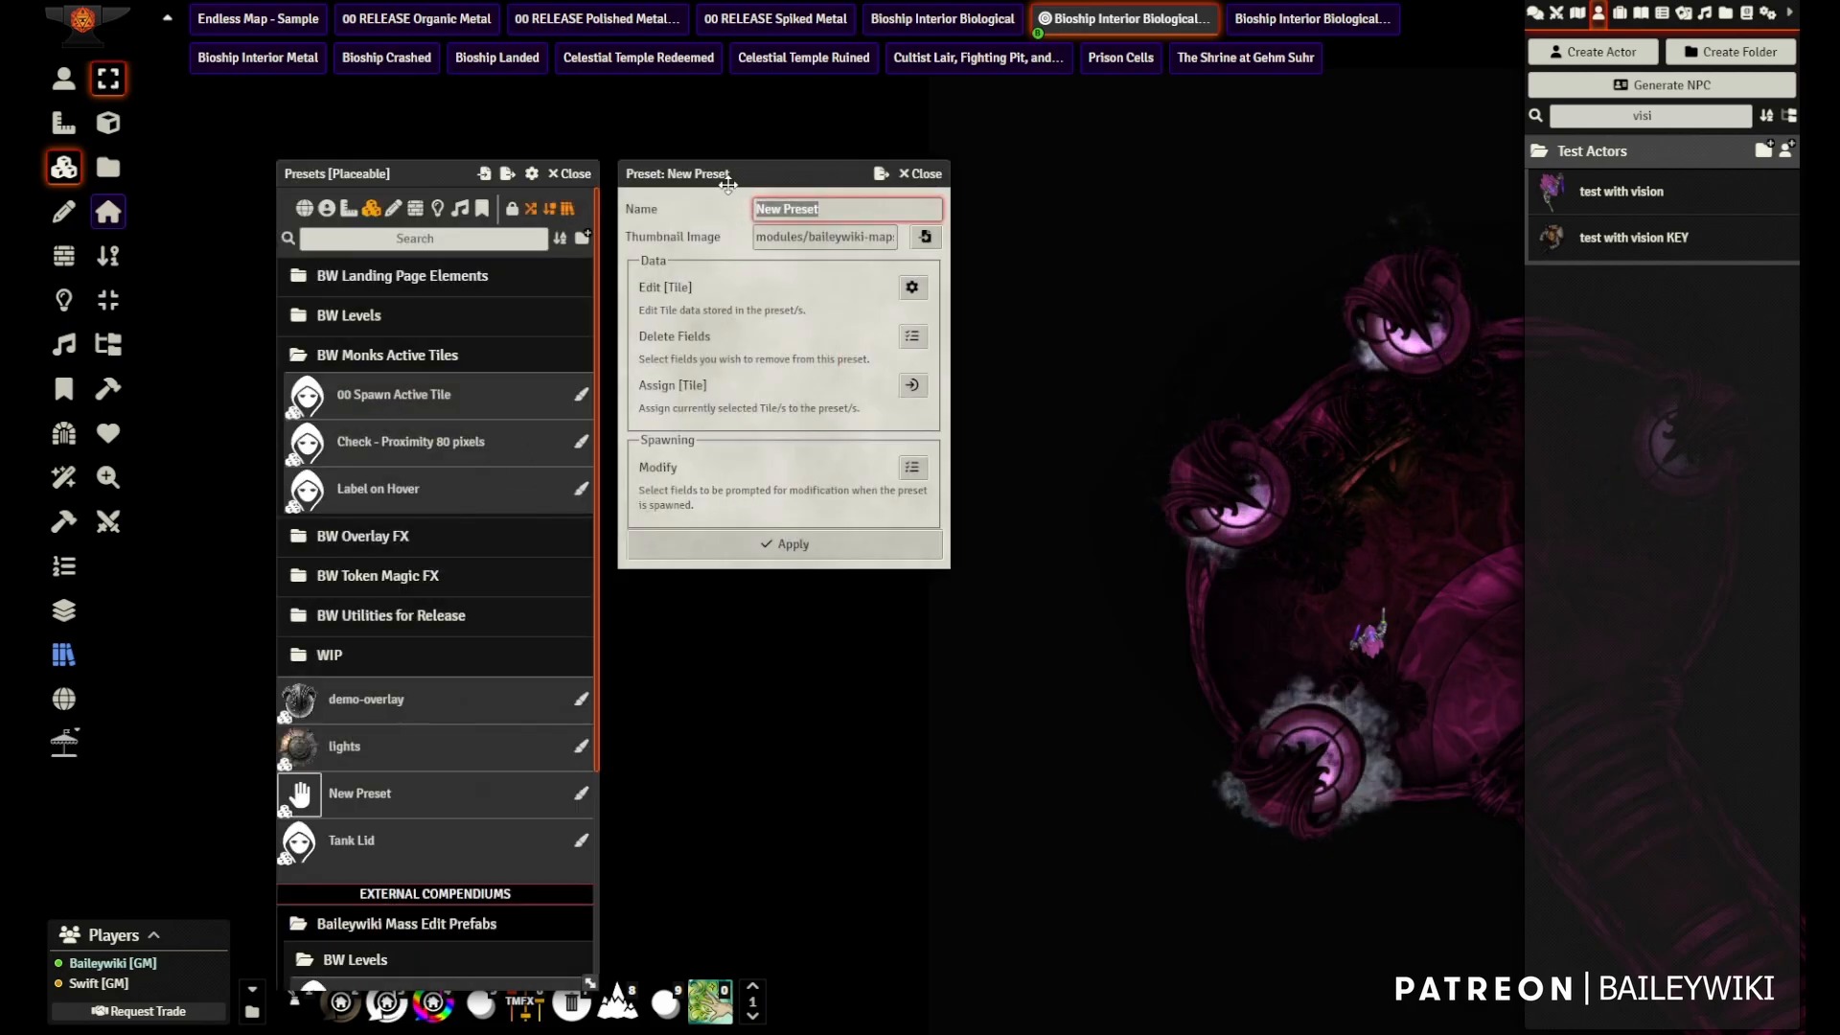
drag(726, 173, 1169, 236)
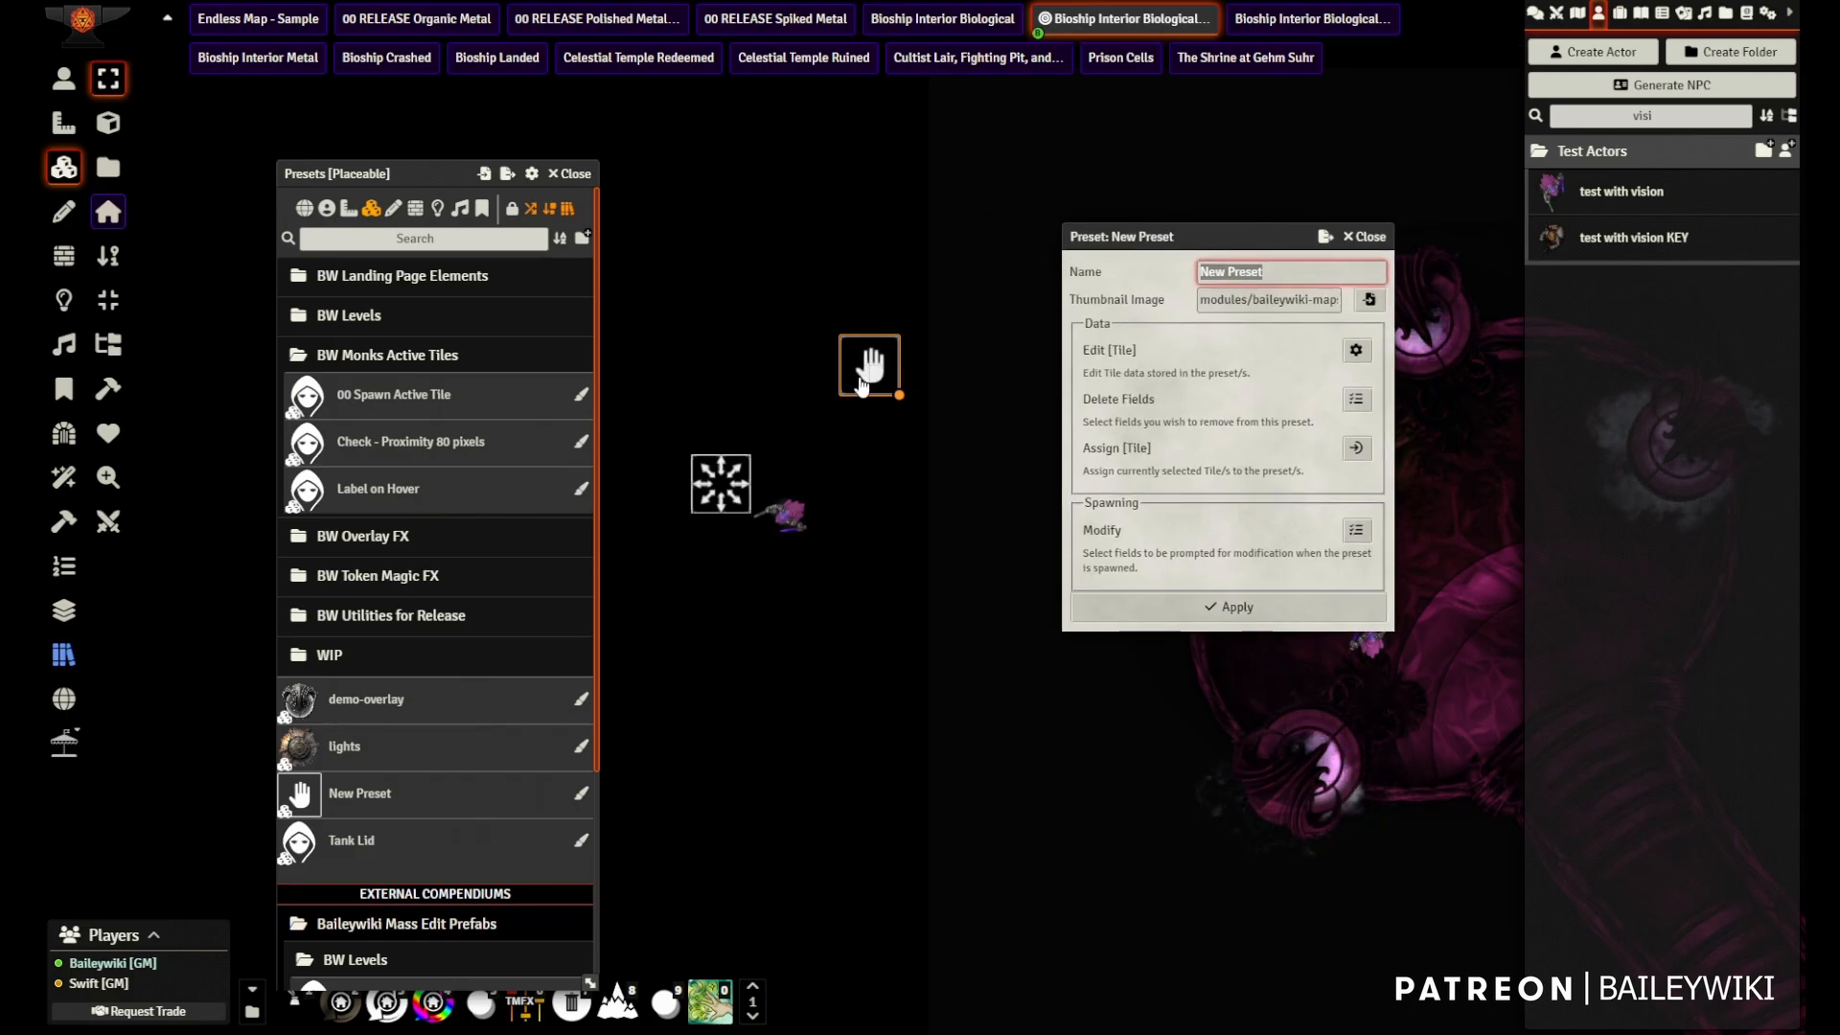
click(1356, 351)
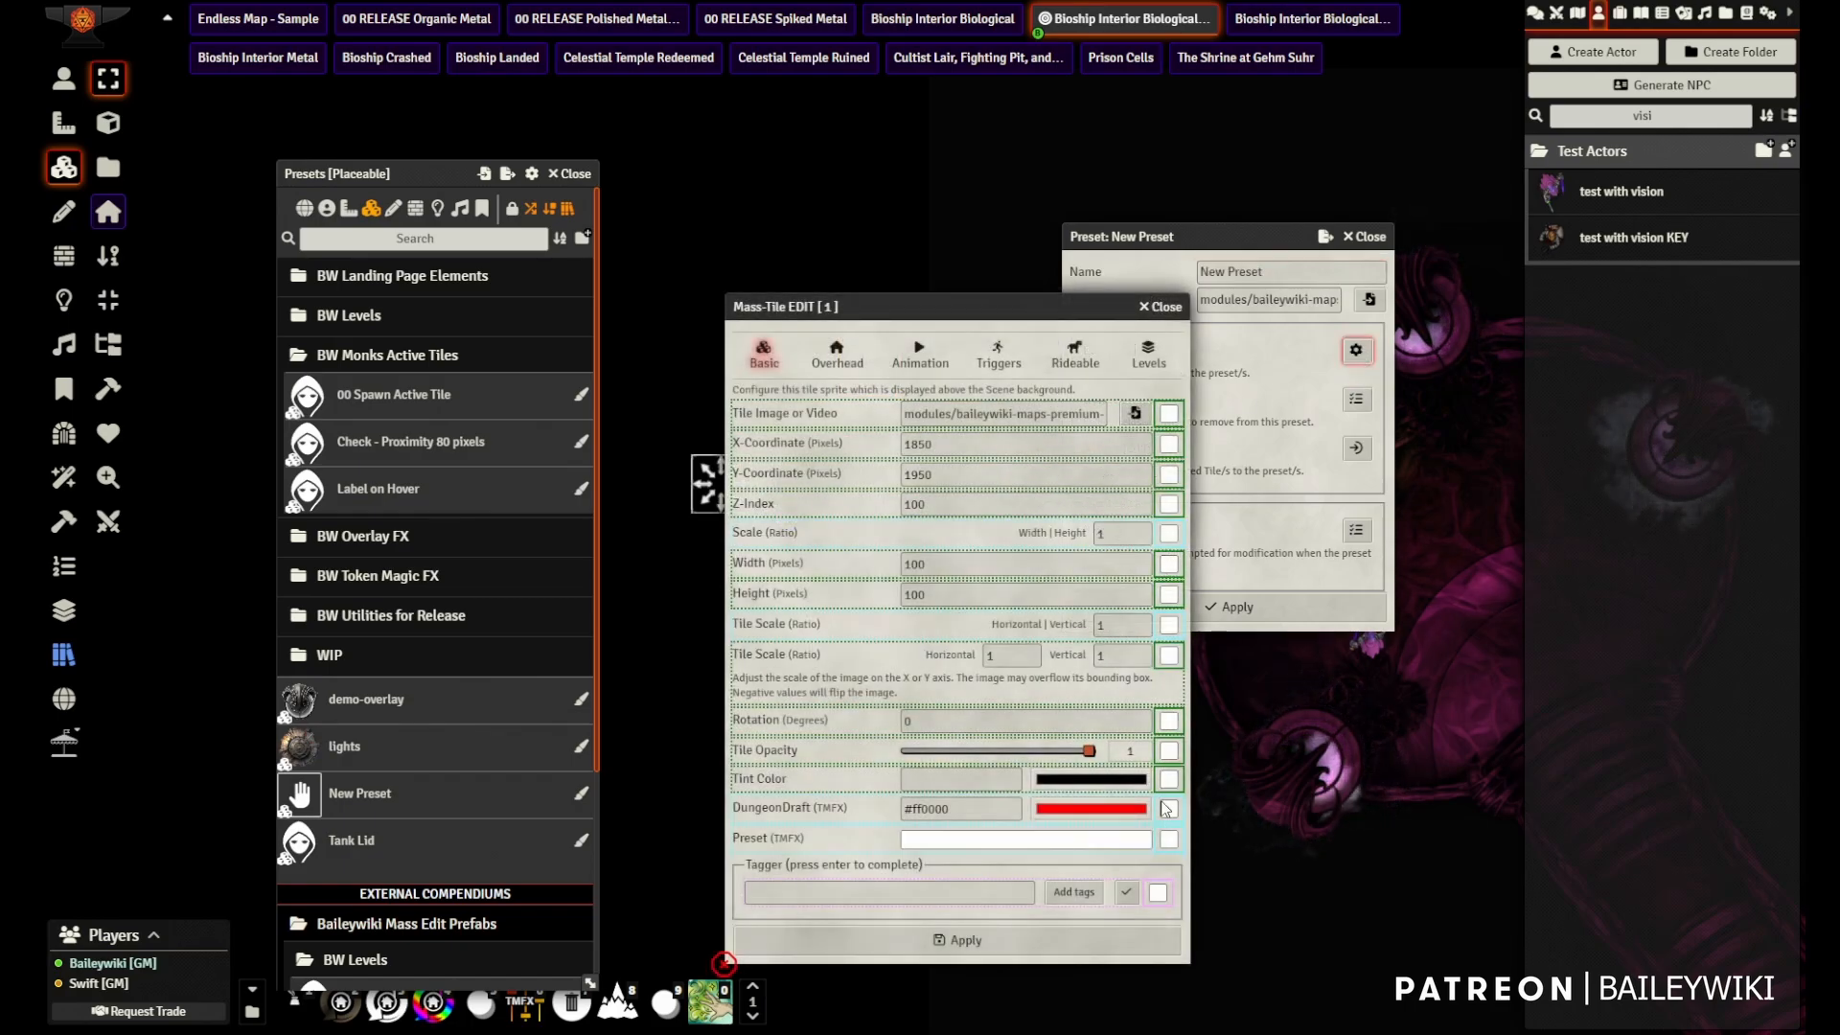
click(918, 359)
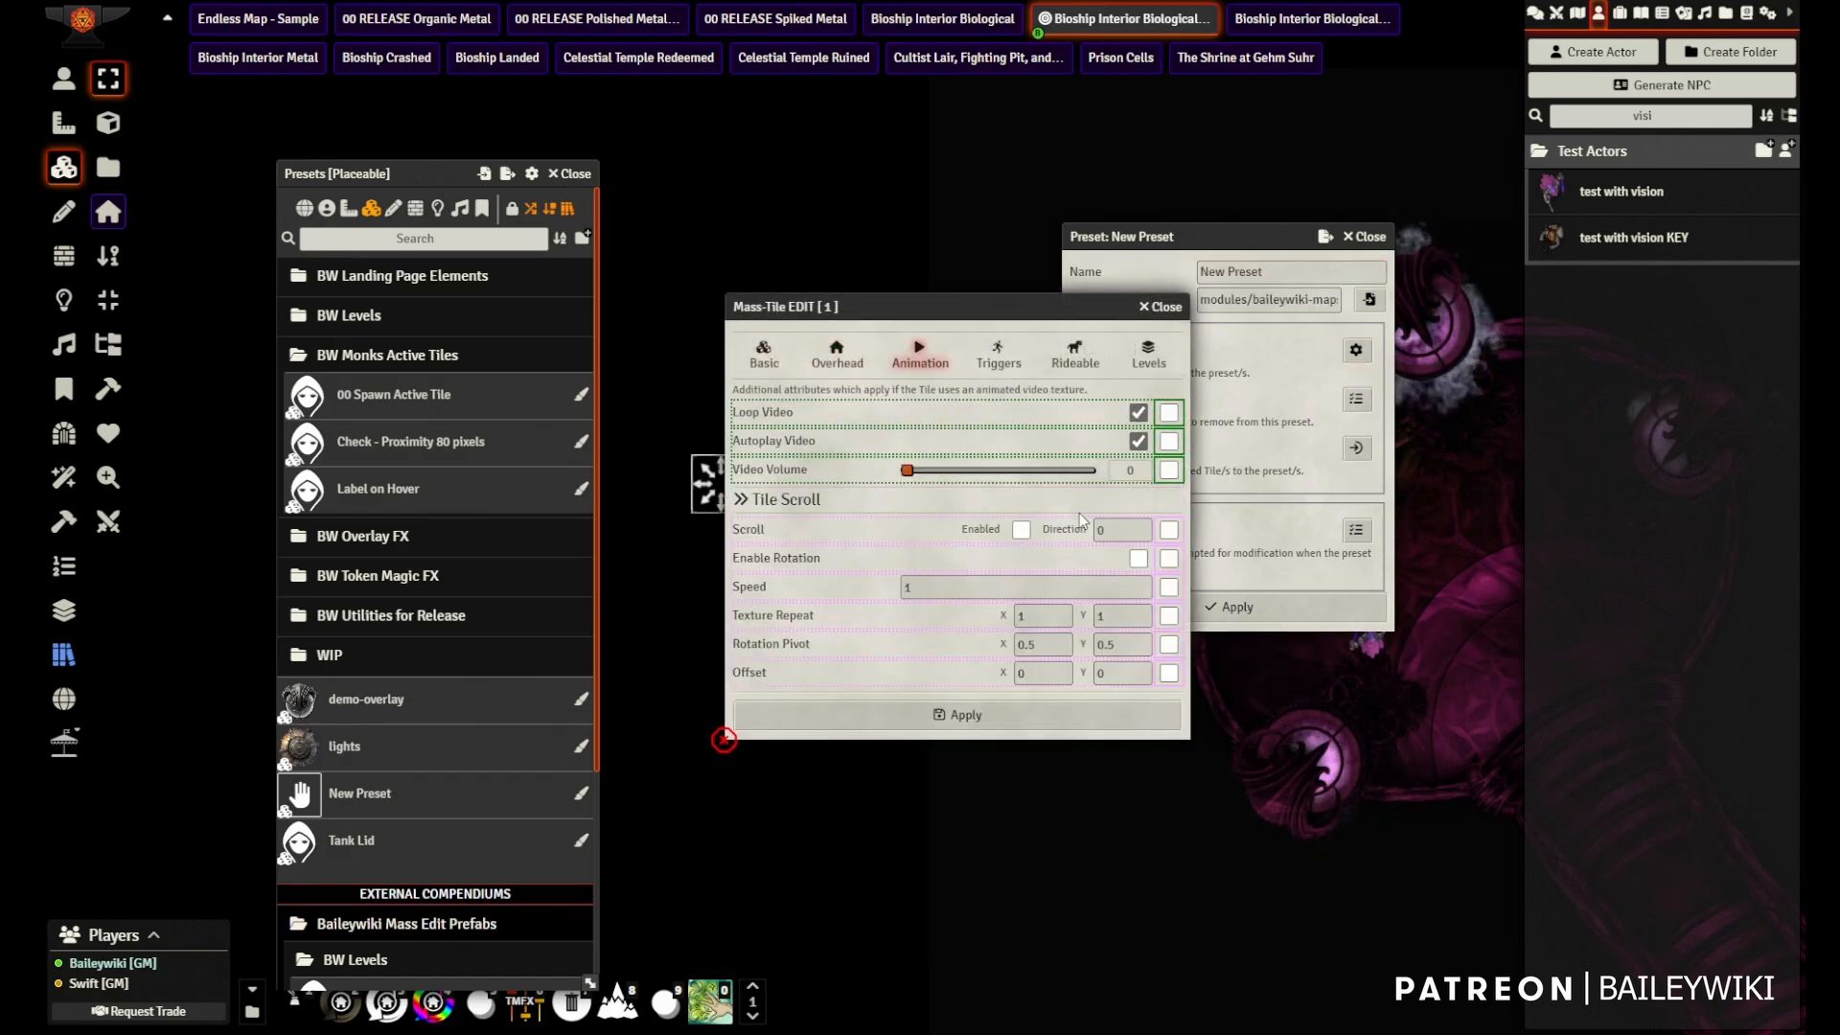
click(1166, 307)
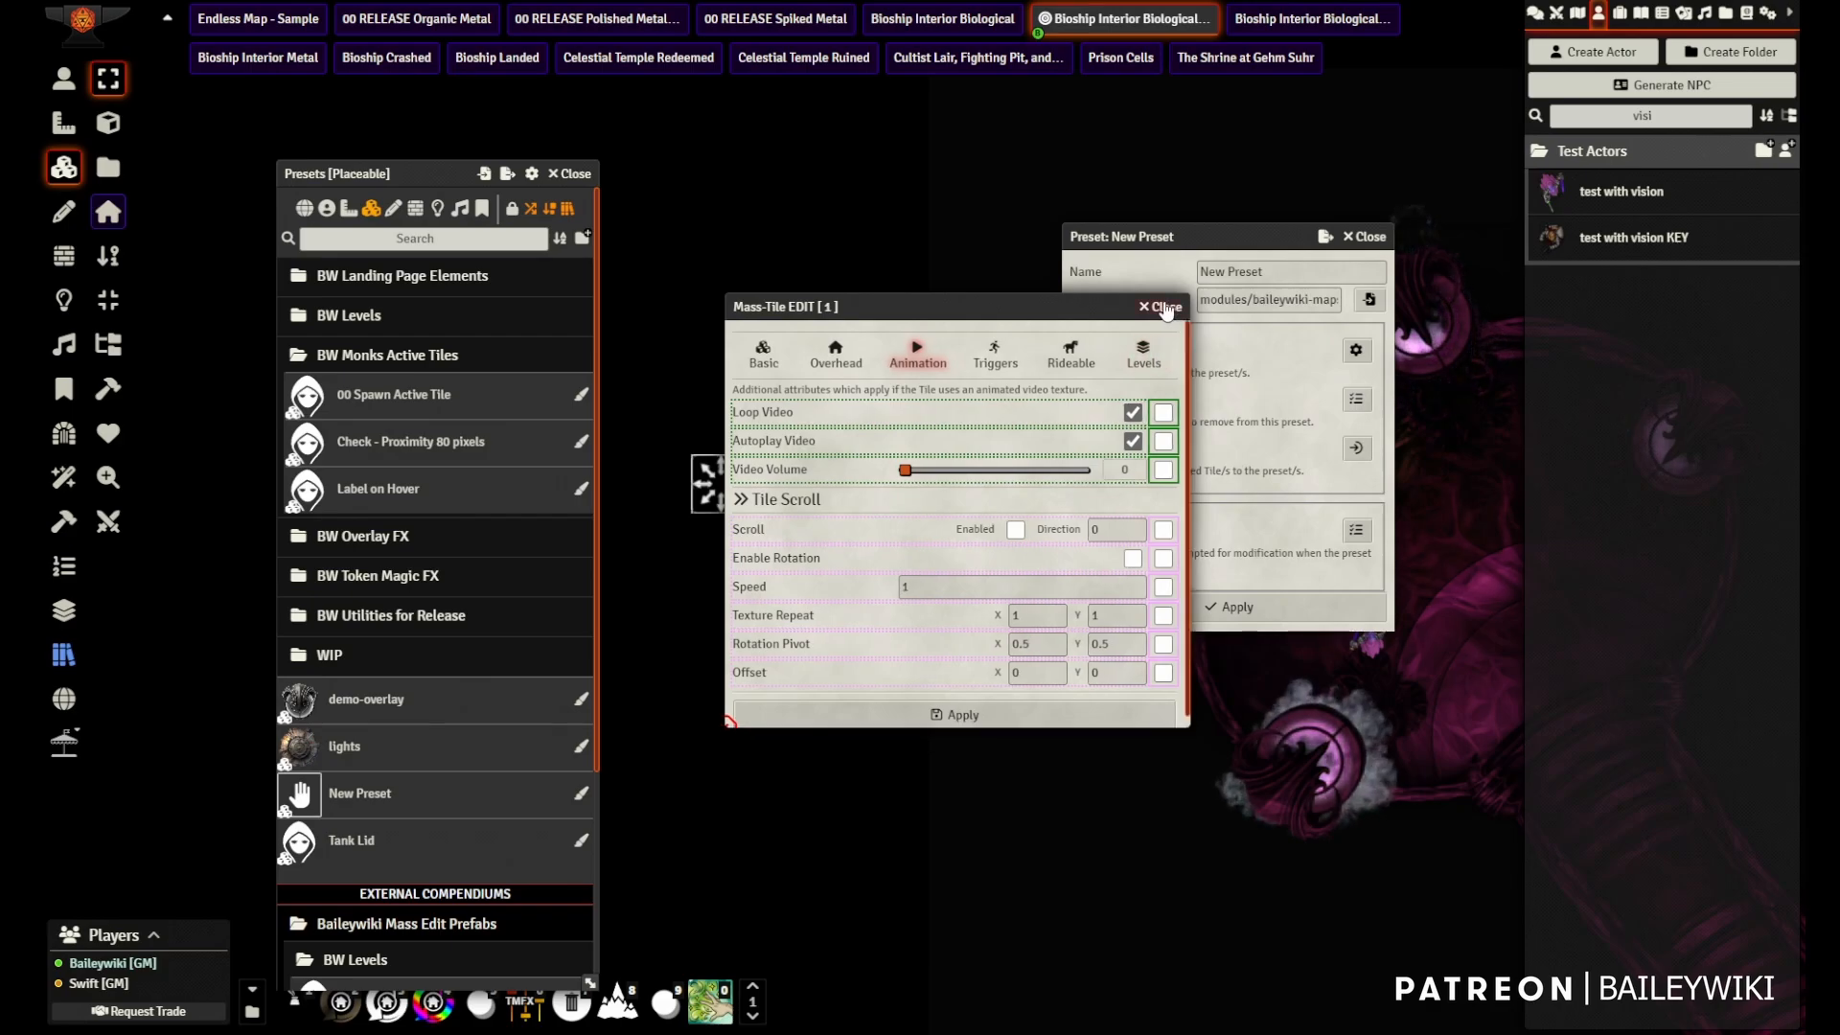
- Examine the hand preset's list of removable fields, marking texture.scaleY, then close the list and preset settings without deleting anything
click(1354, 401)
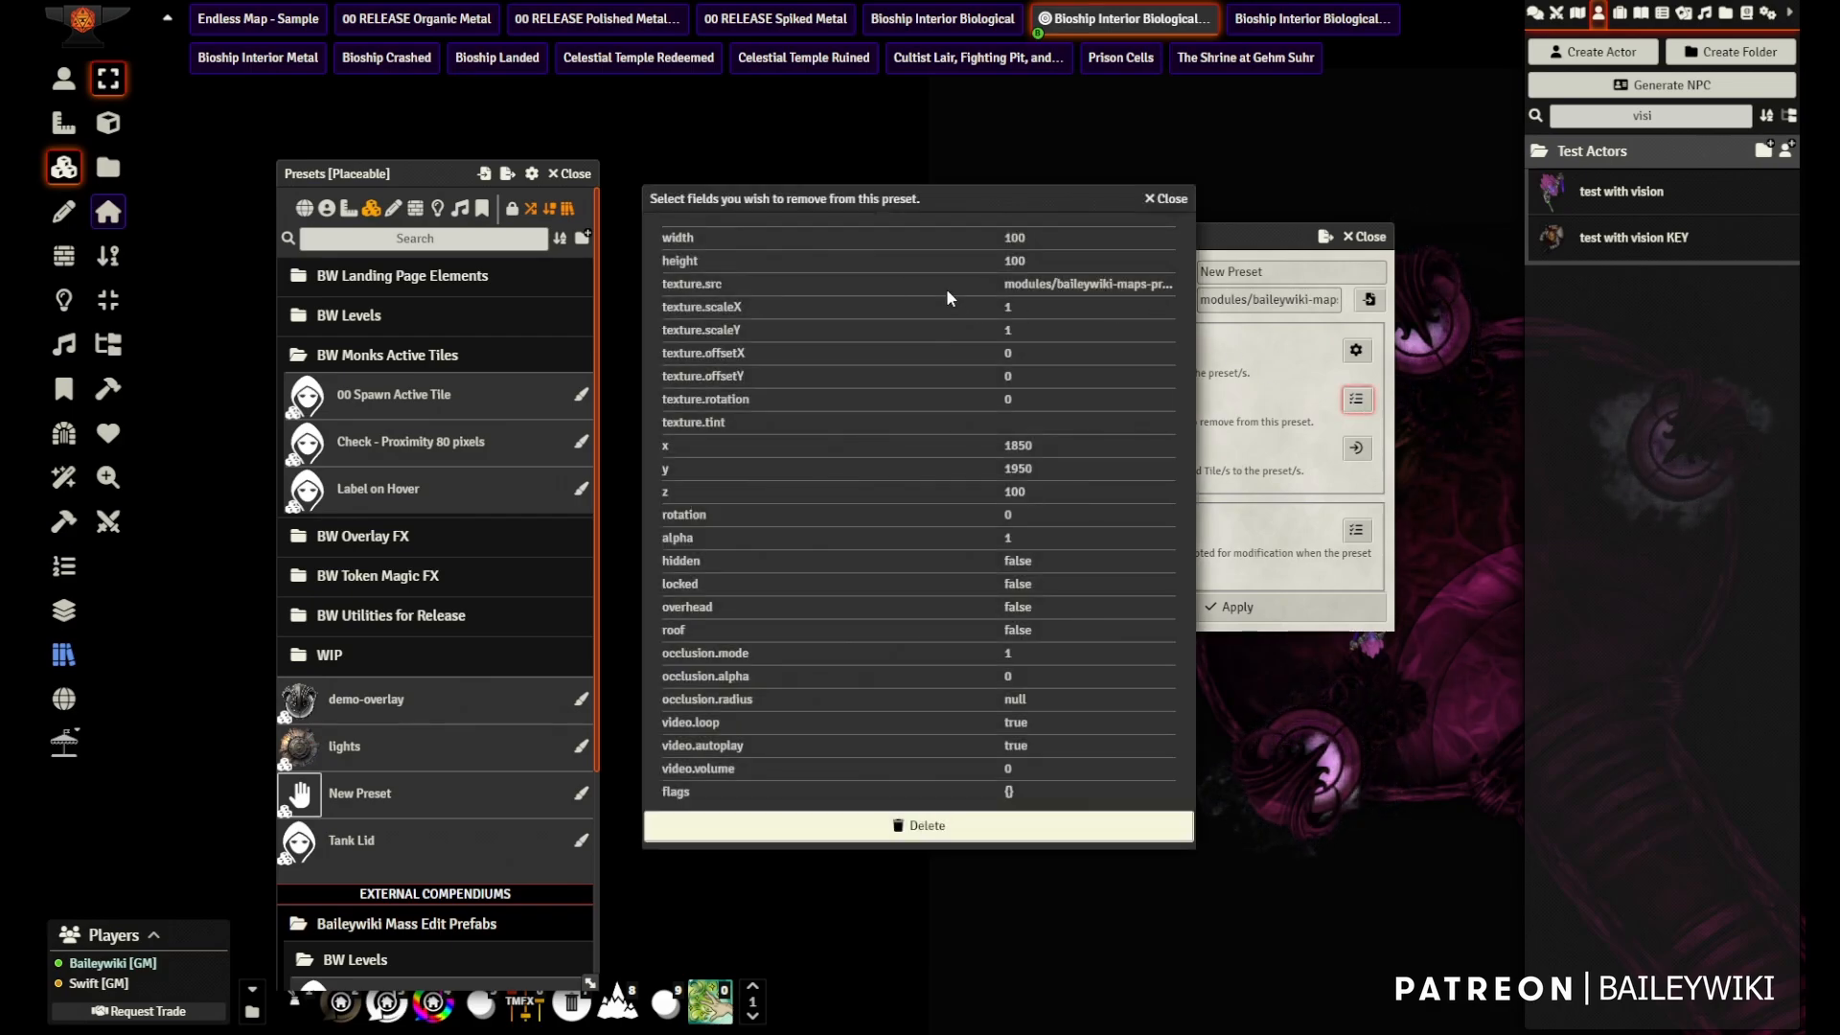
click(757, 334)
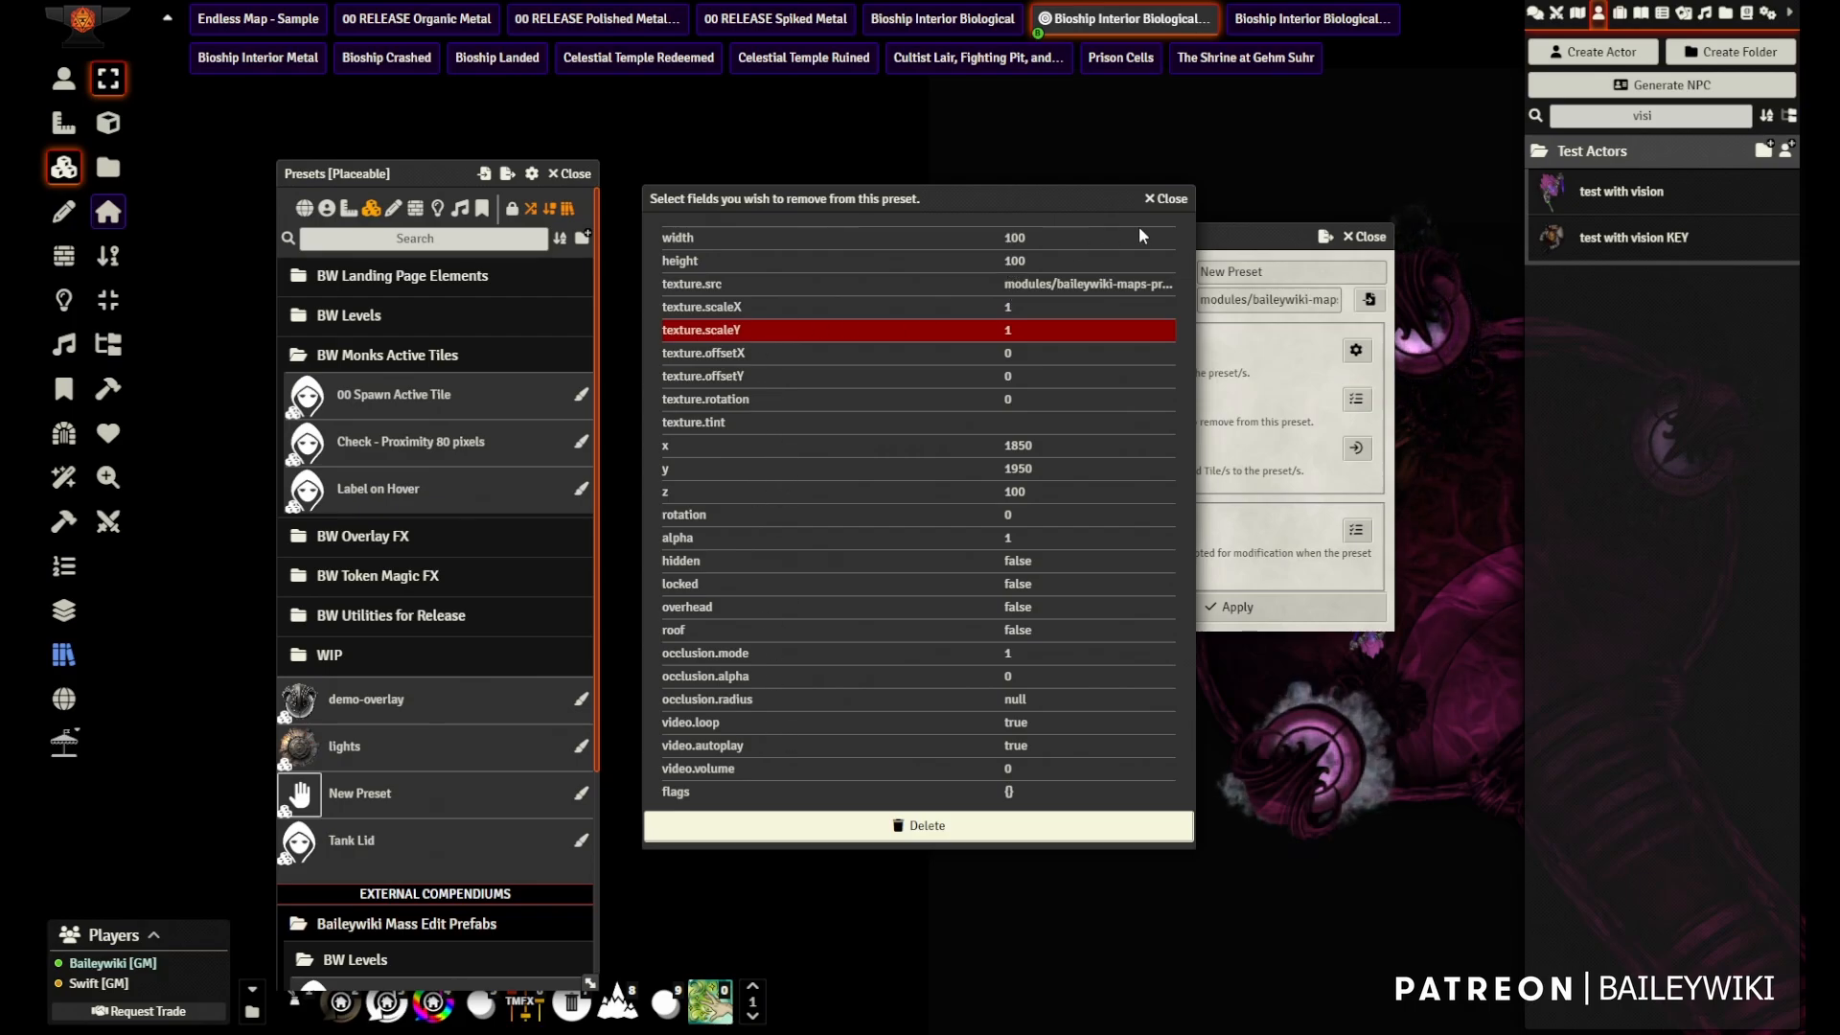
click(1167, 198)
click(1374, 240)
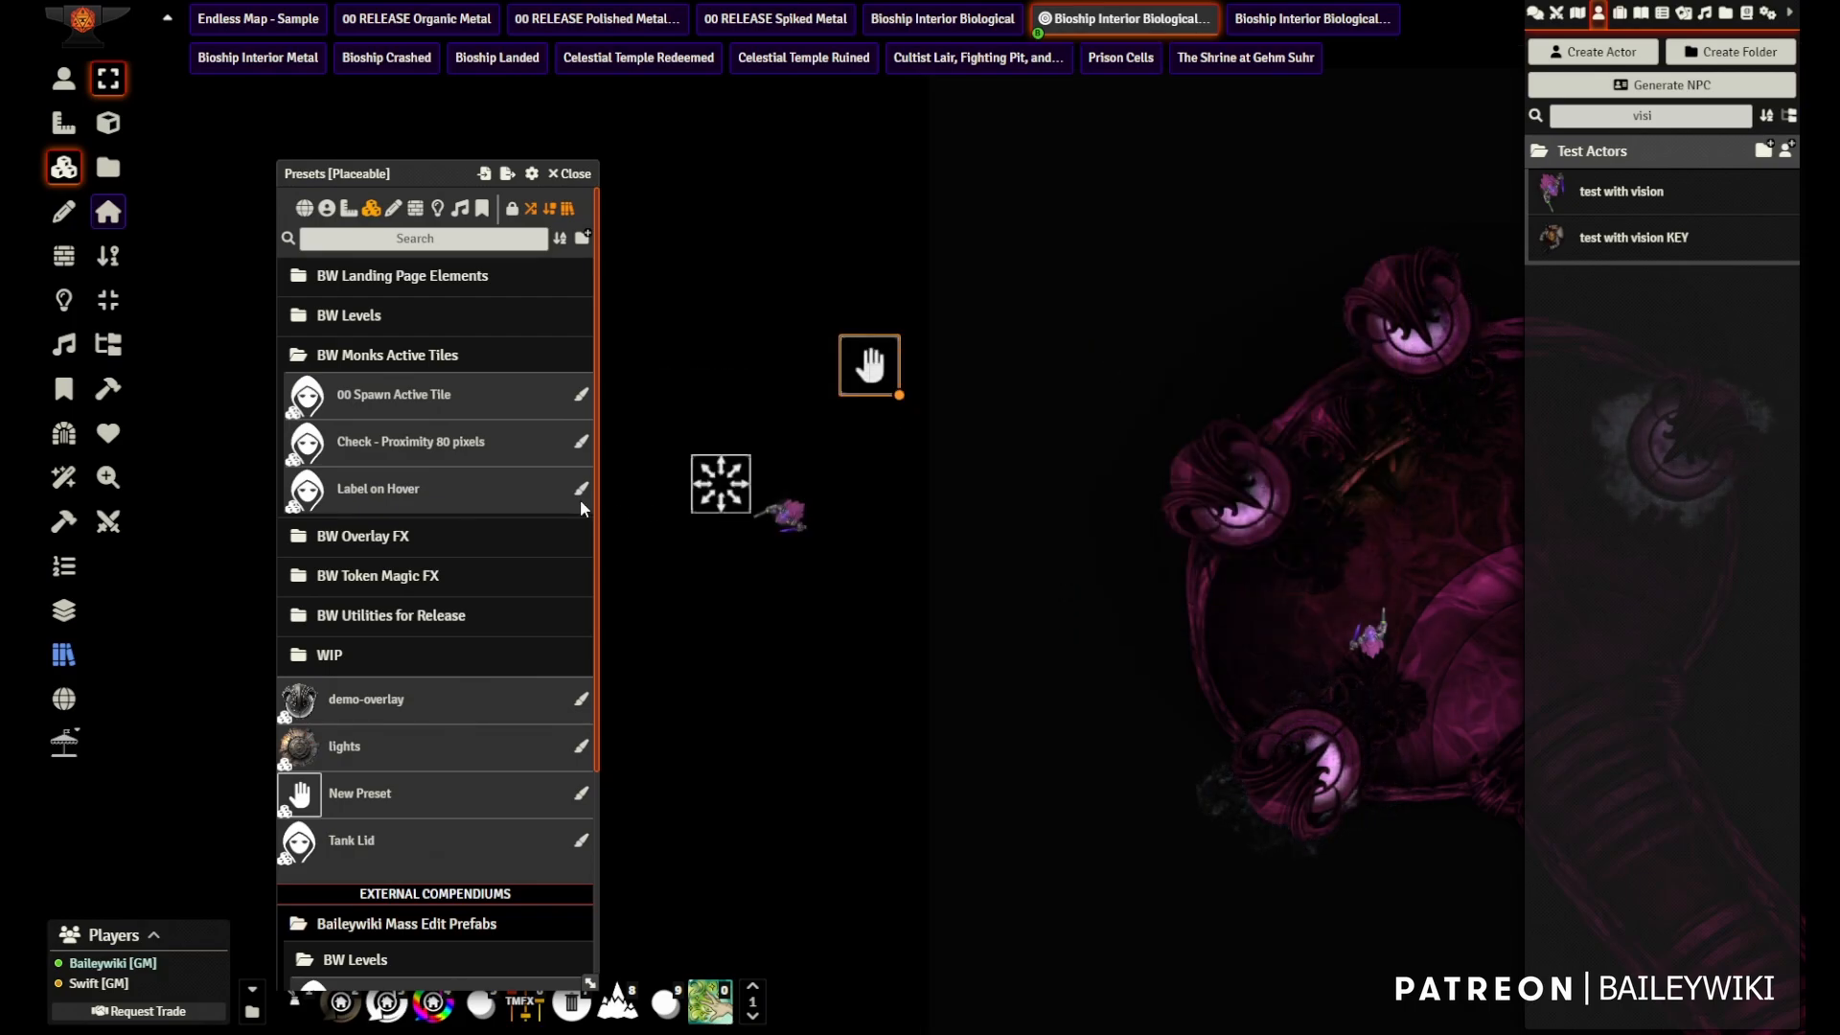
- Create a new preset from the arrows tile and open its list of removable fields
click(718, 489)
drag(725, 491, 451, 543)
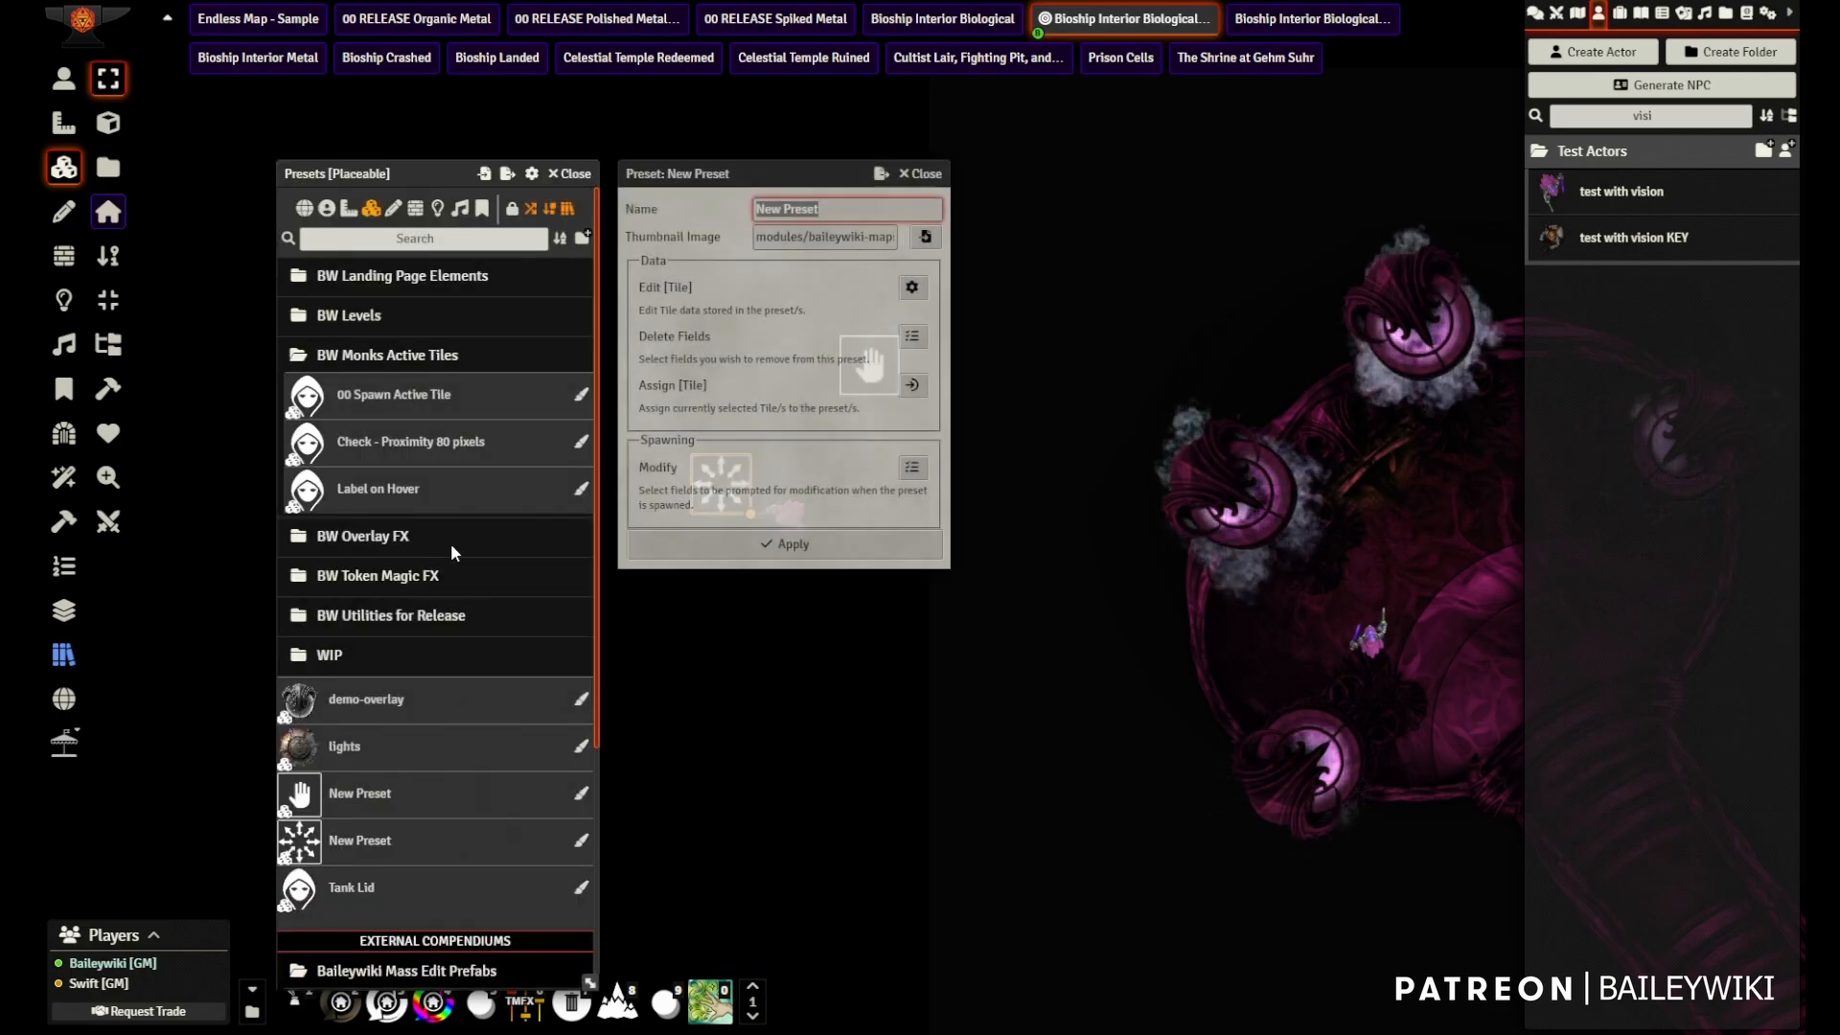
click(913, 337)
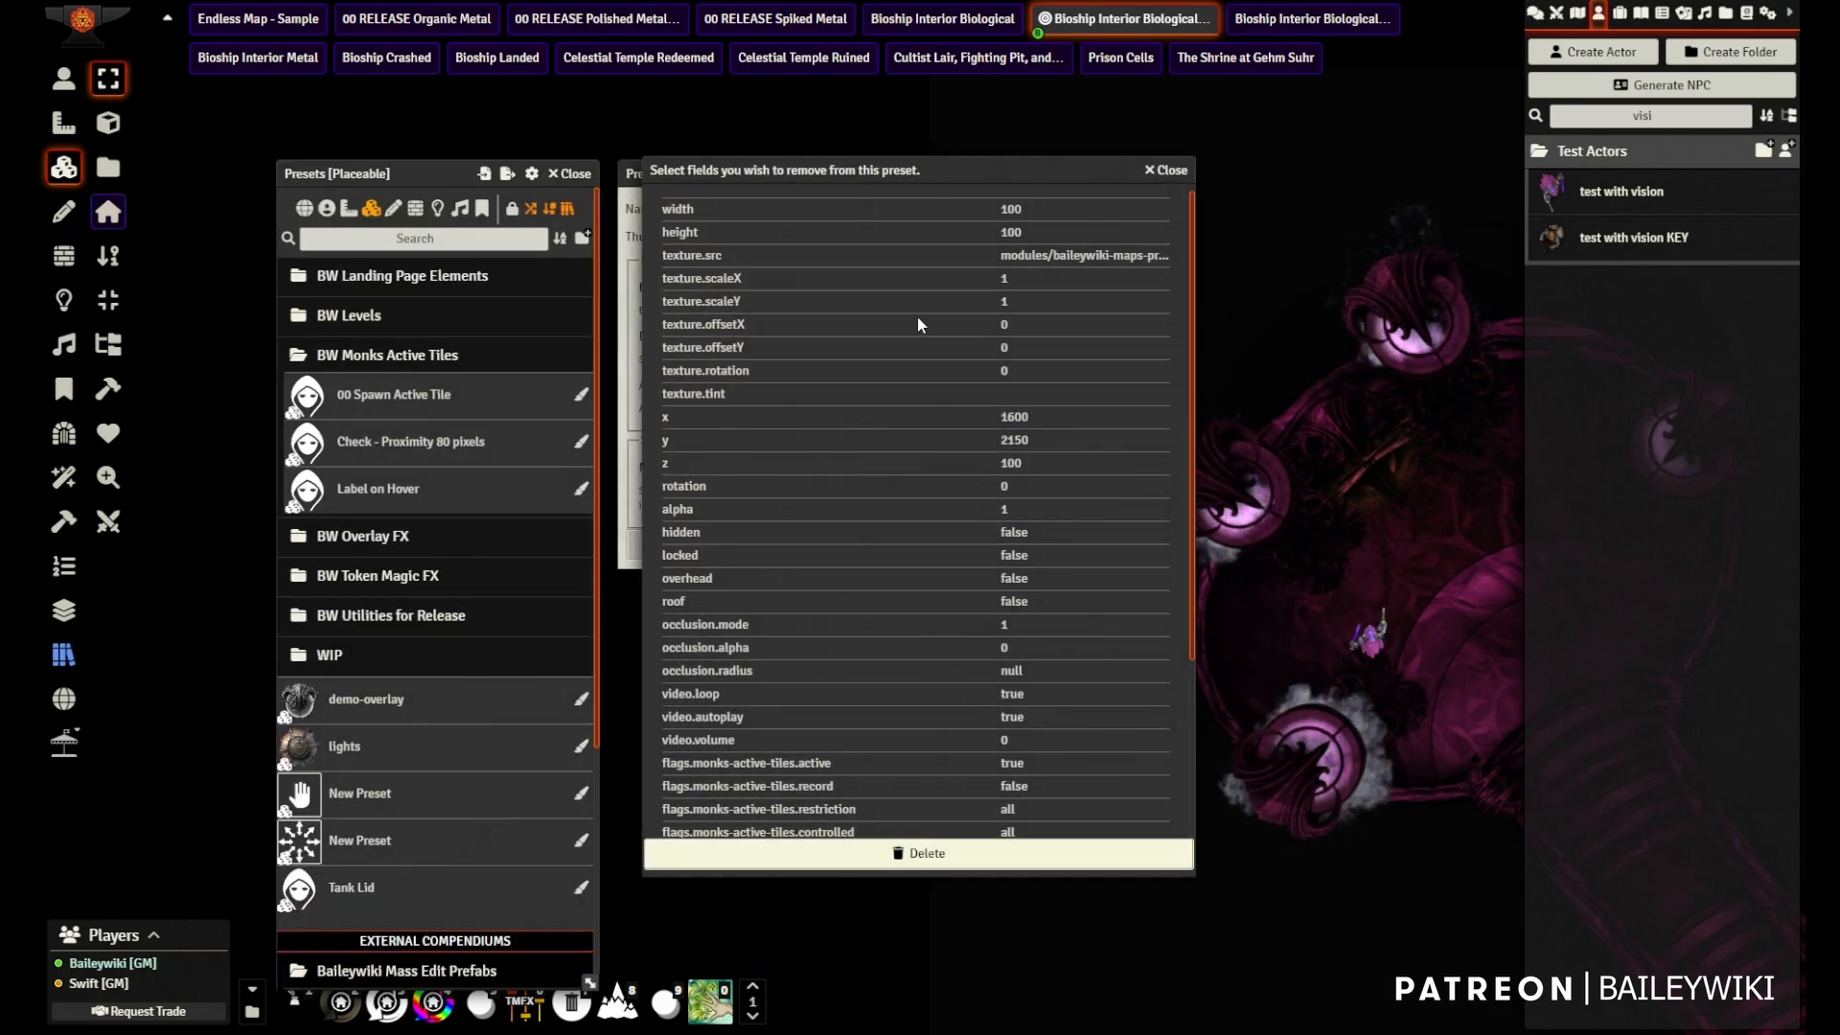
- Try selecting single fields and ranges in the arrows preset's removal list, up to everything from width to the active-tile actions, then close without deleting
click(1008, 255)
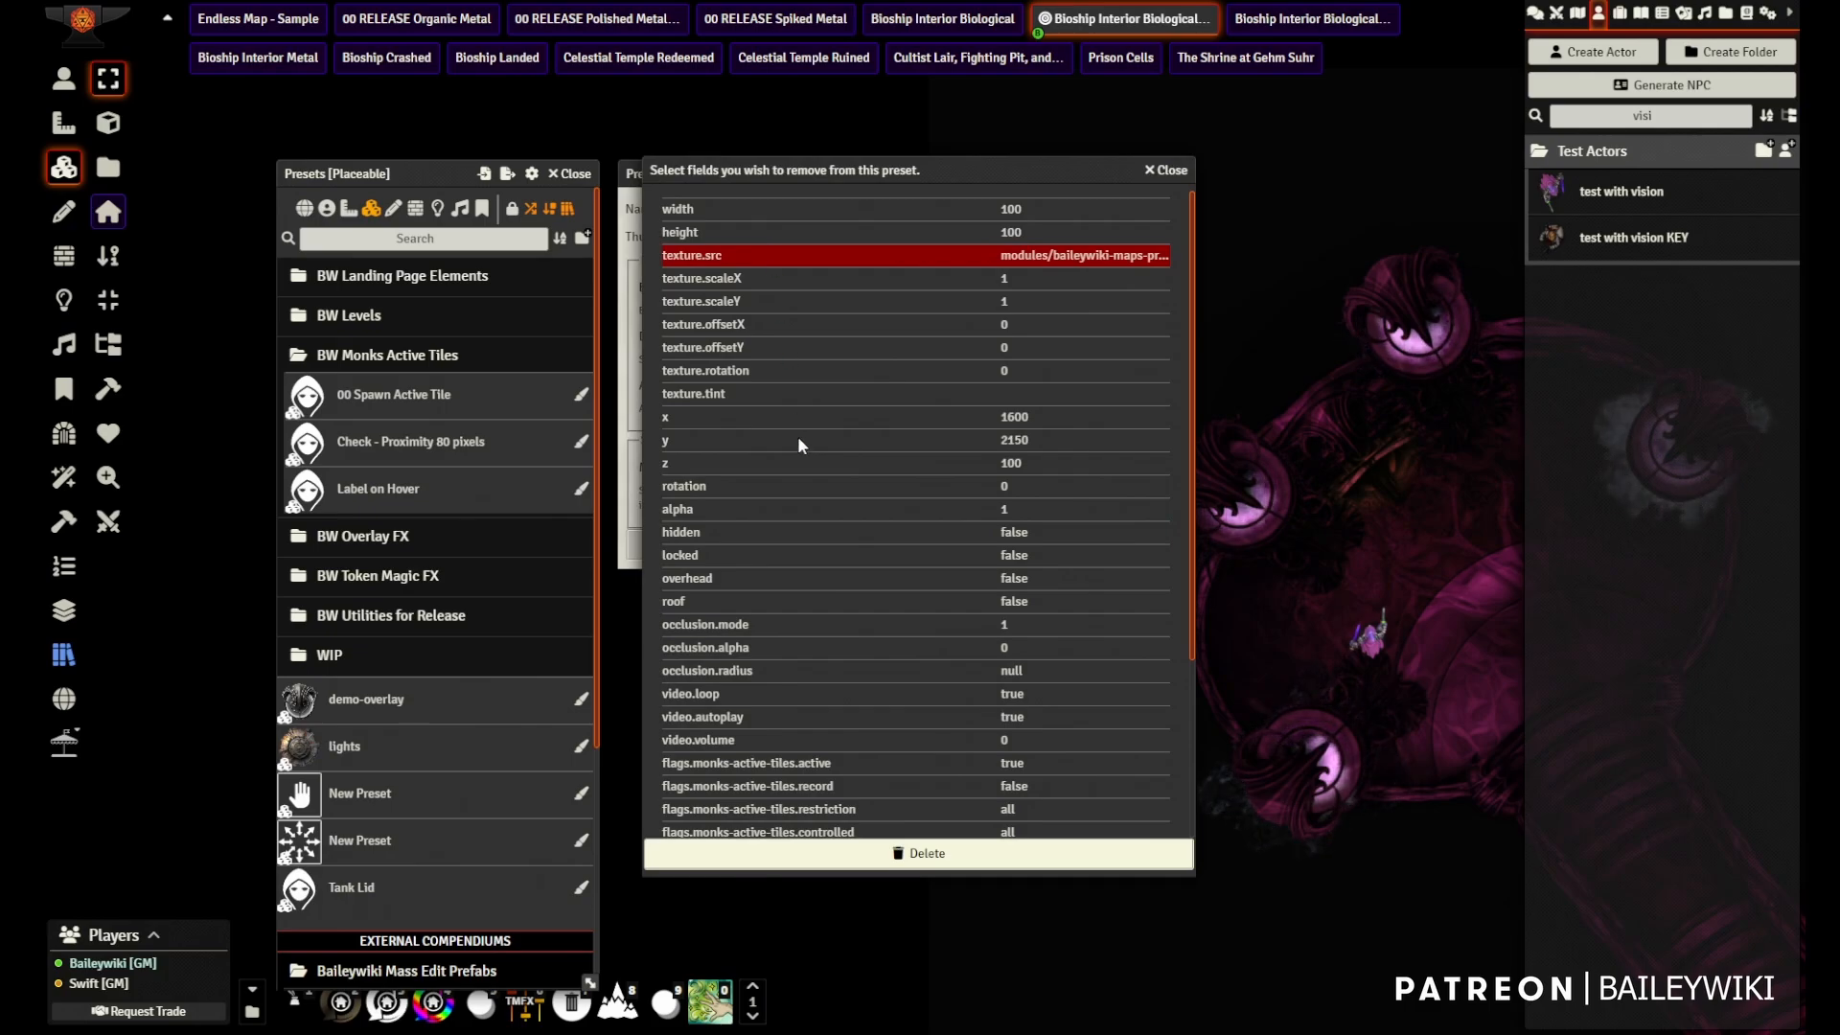
scroll(803, 487, down, 2)
scroll(803, 475, up, 2)
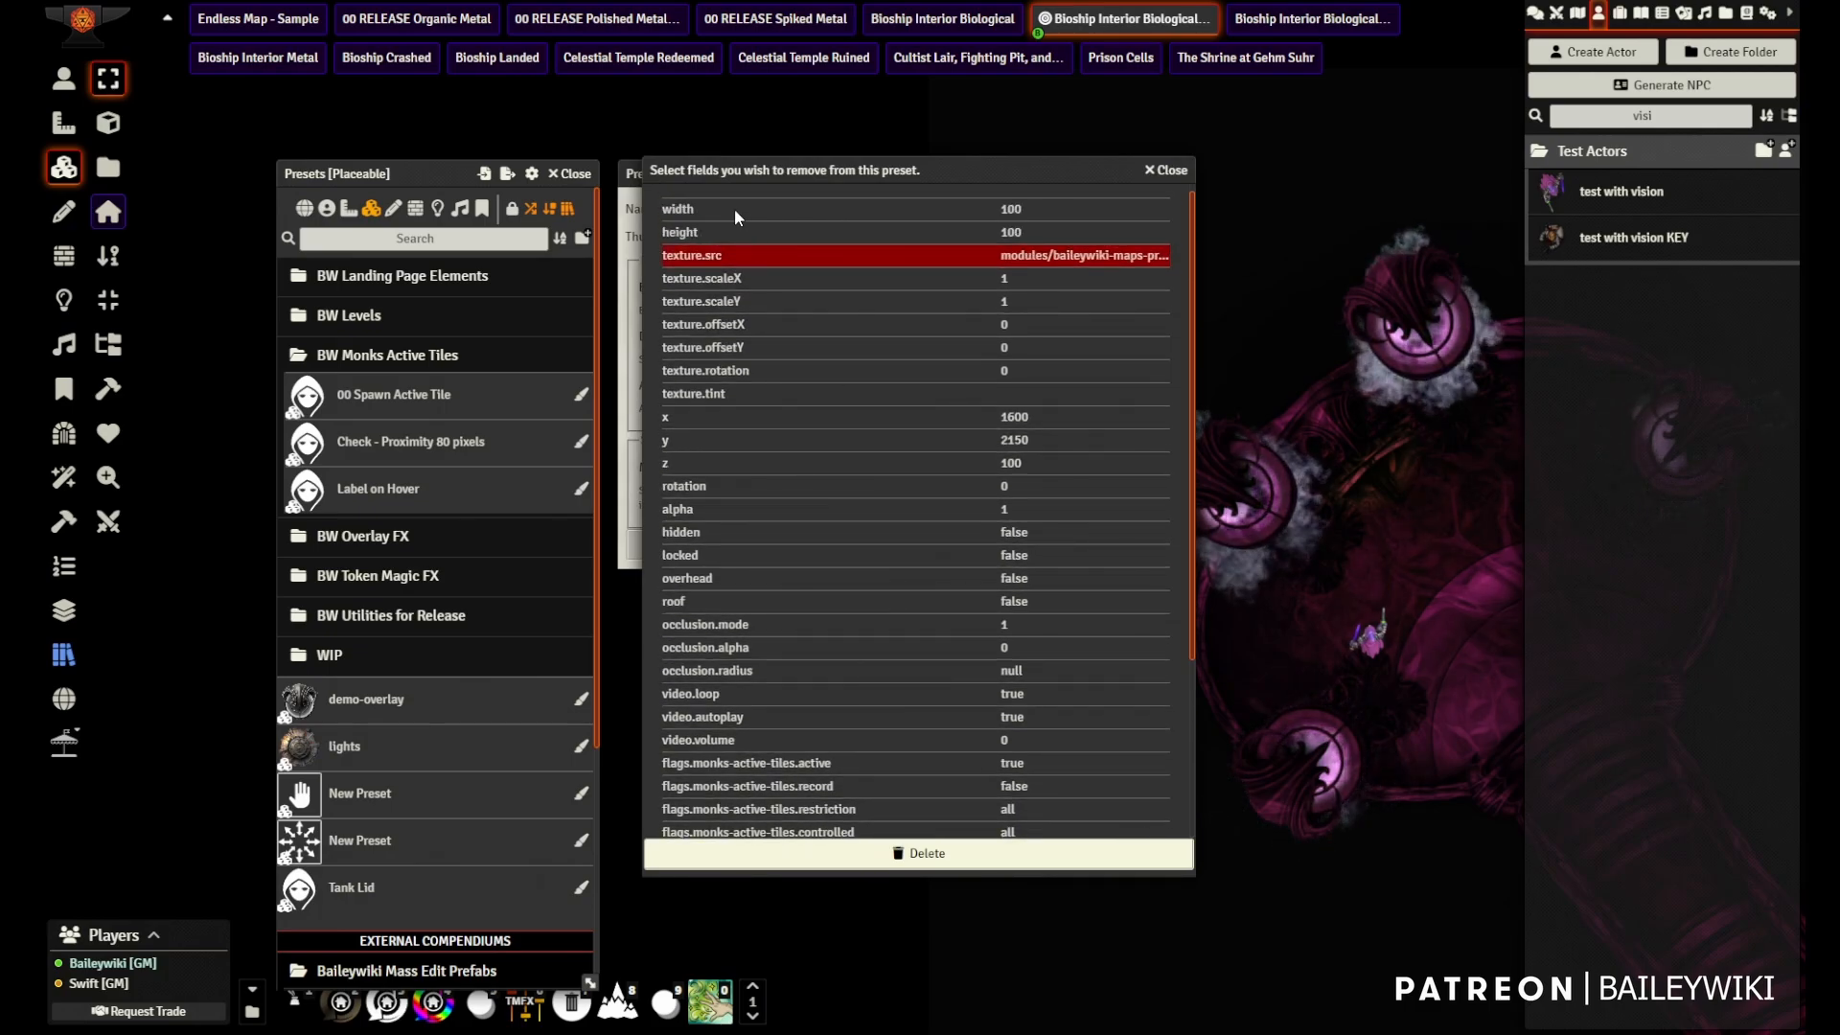
click(734, 209)
shift+click(729, 235)
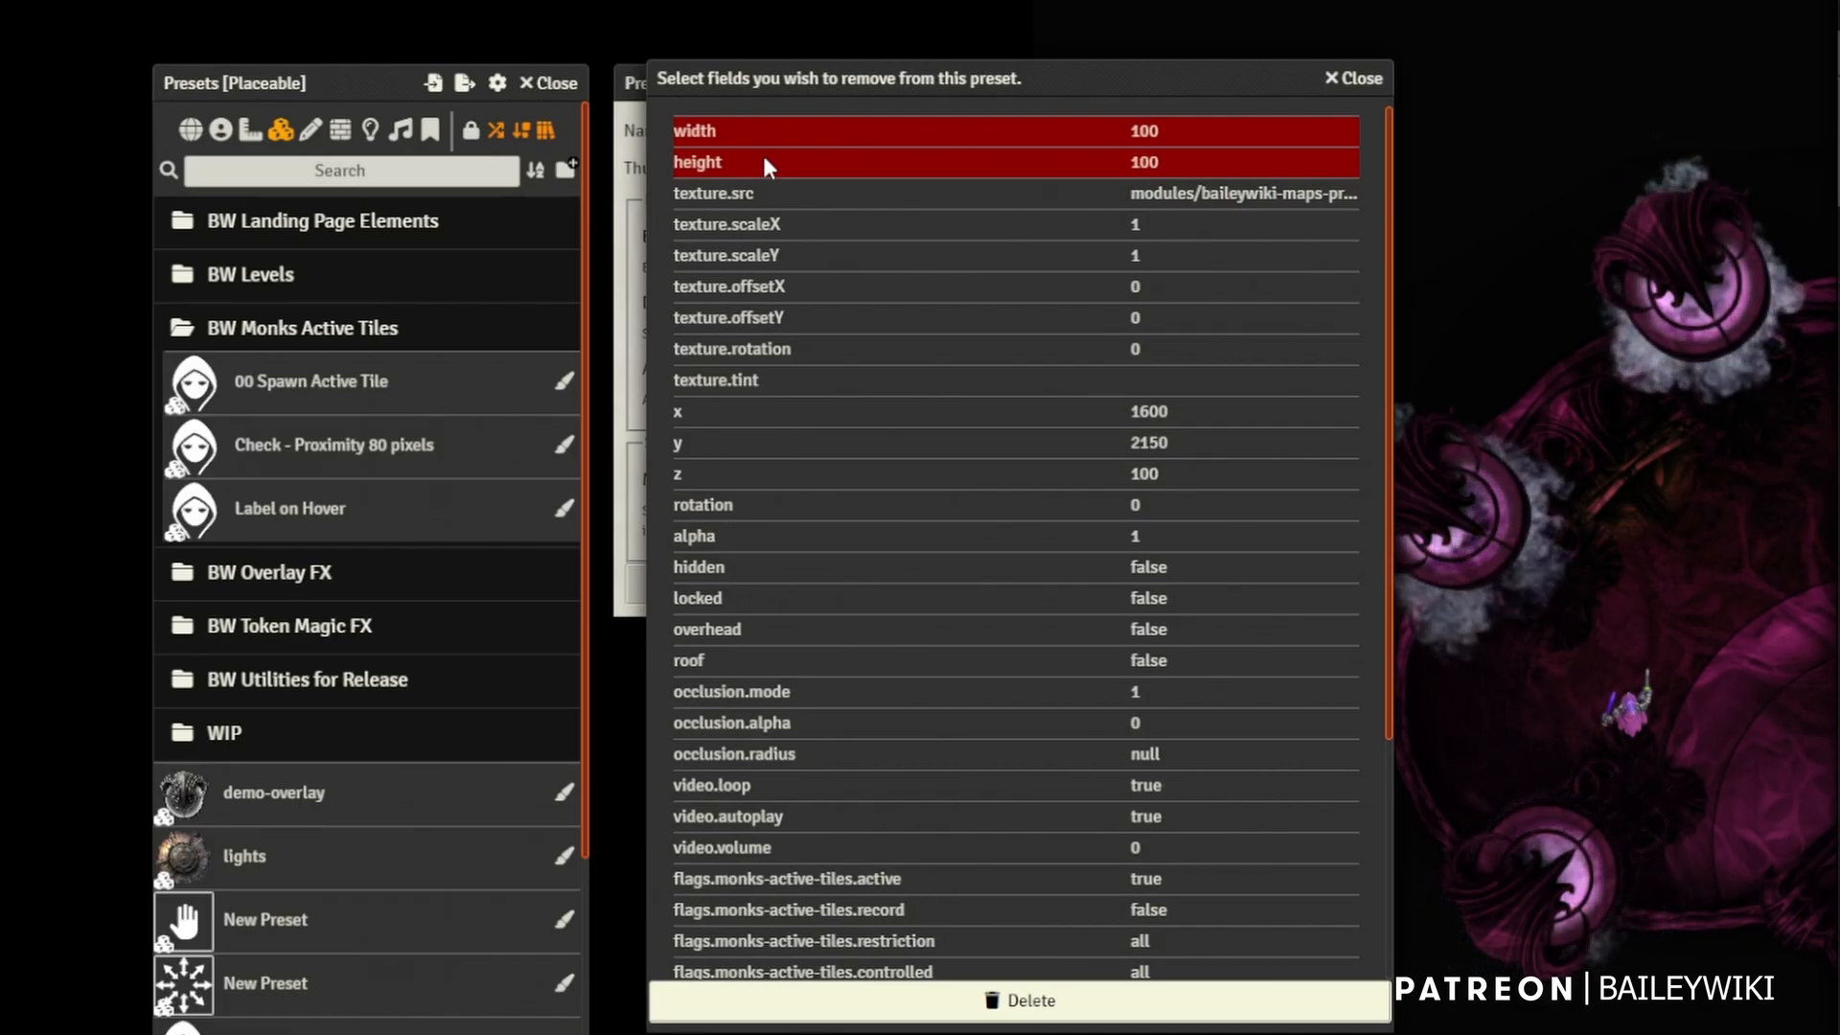
scroll(923, 393, down, 3)
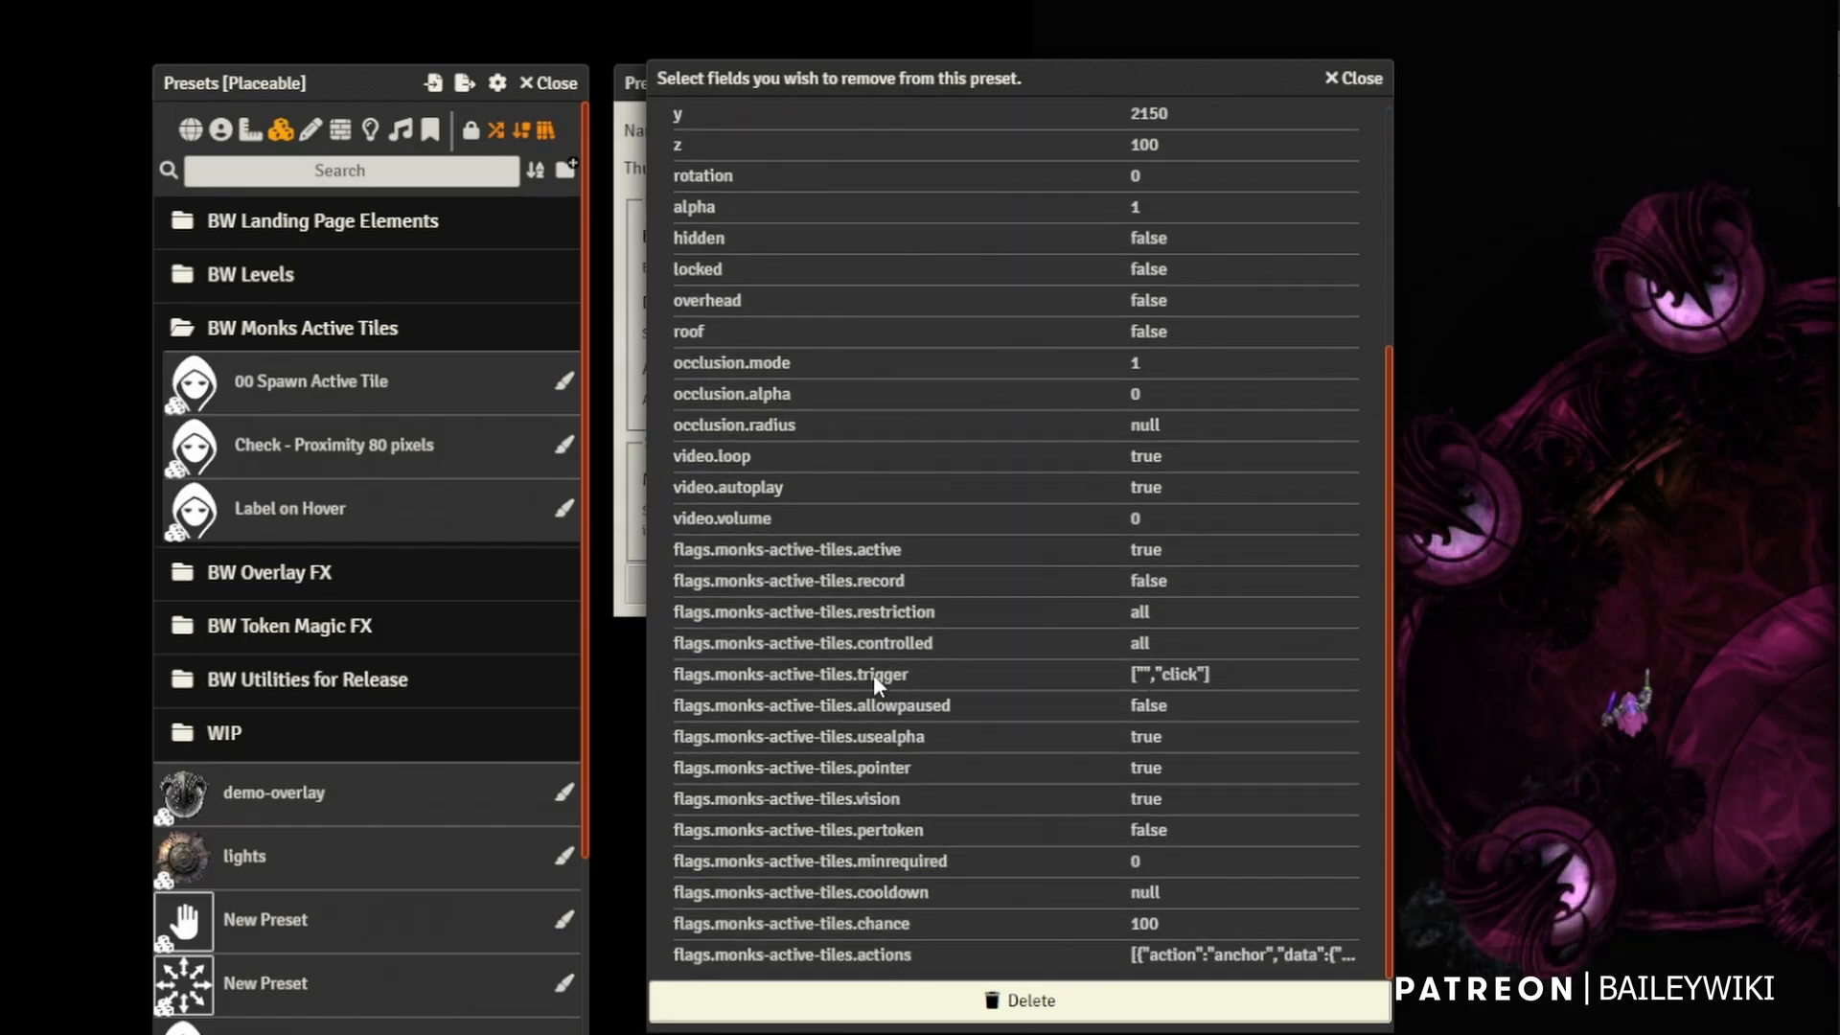
click(785, 558)
shift+click(859, 953)
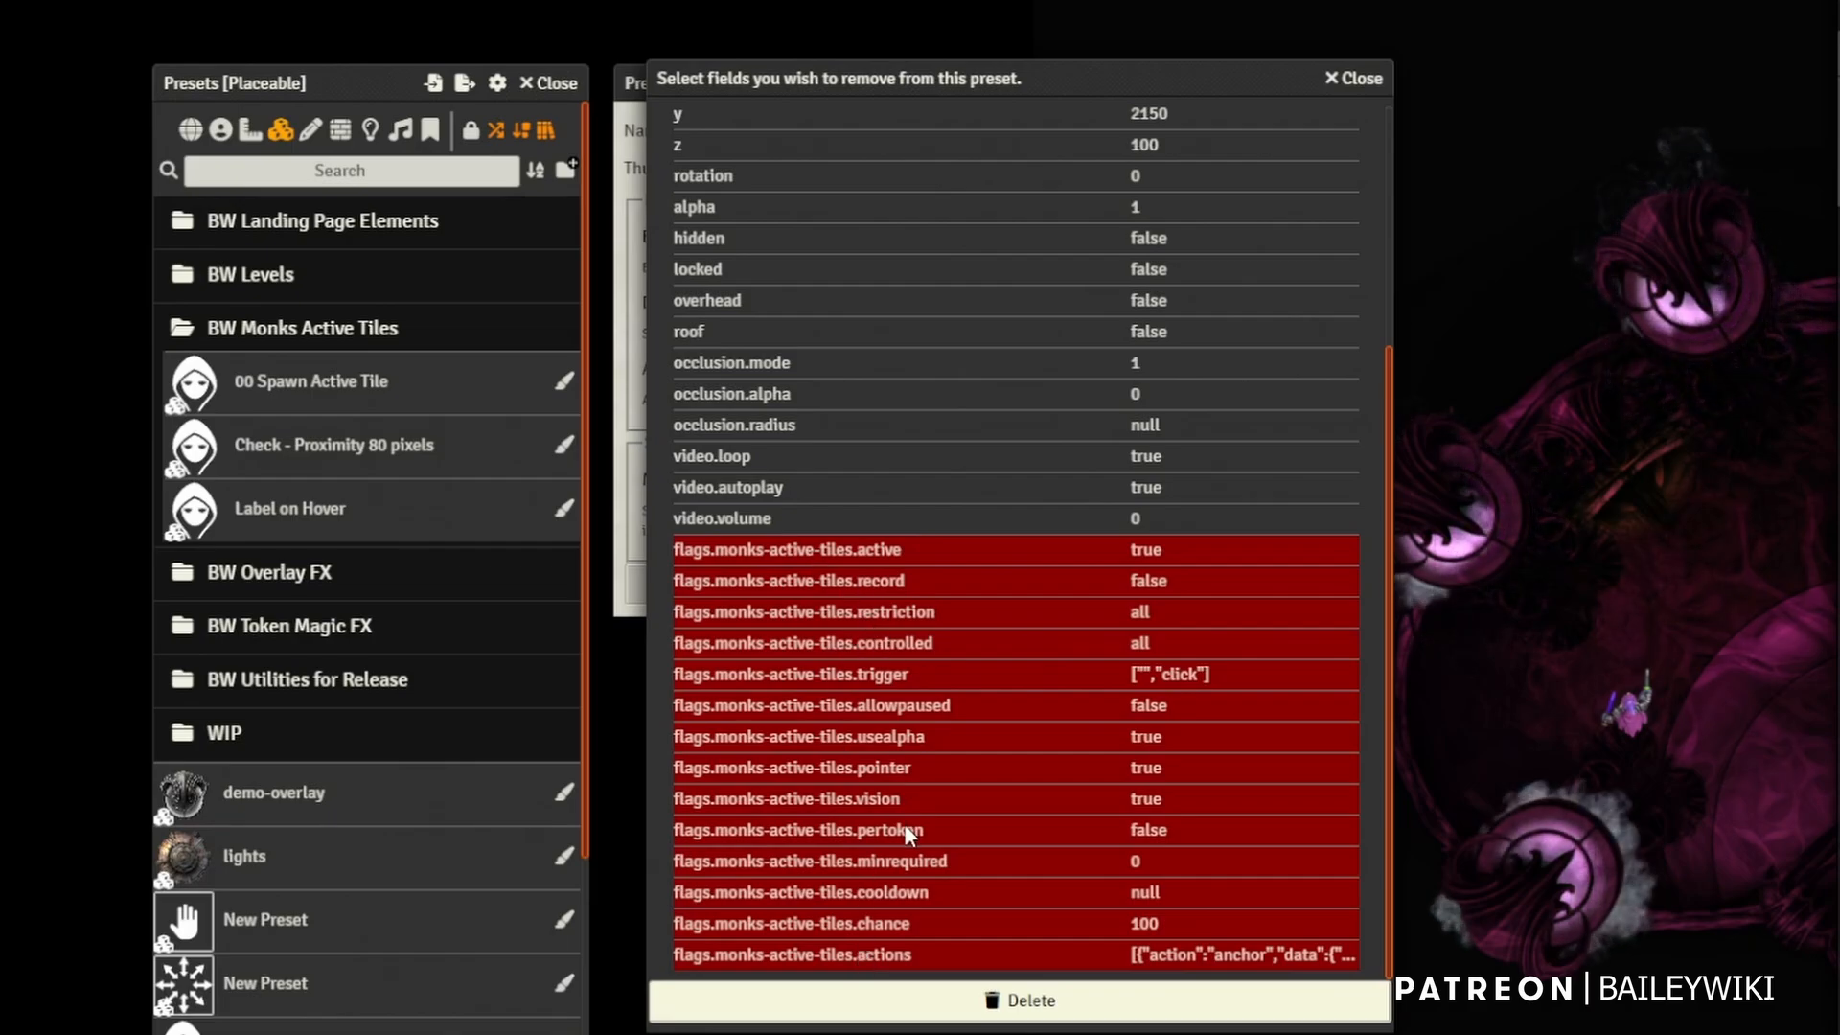
click(879, 955)
scroll(883, 452, up, 4)
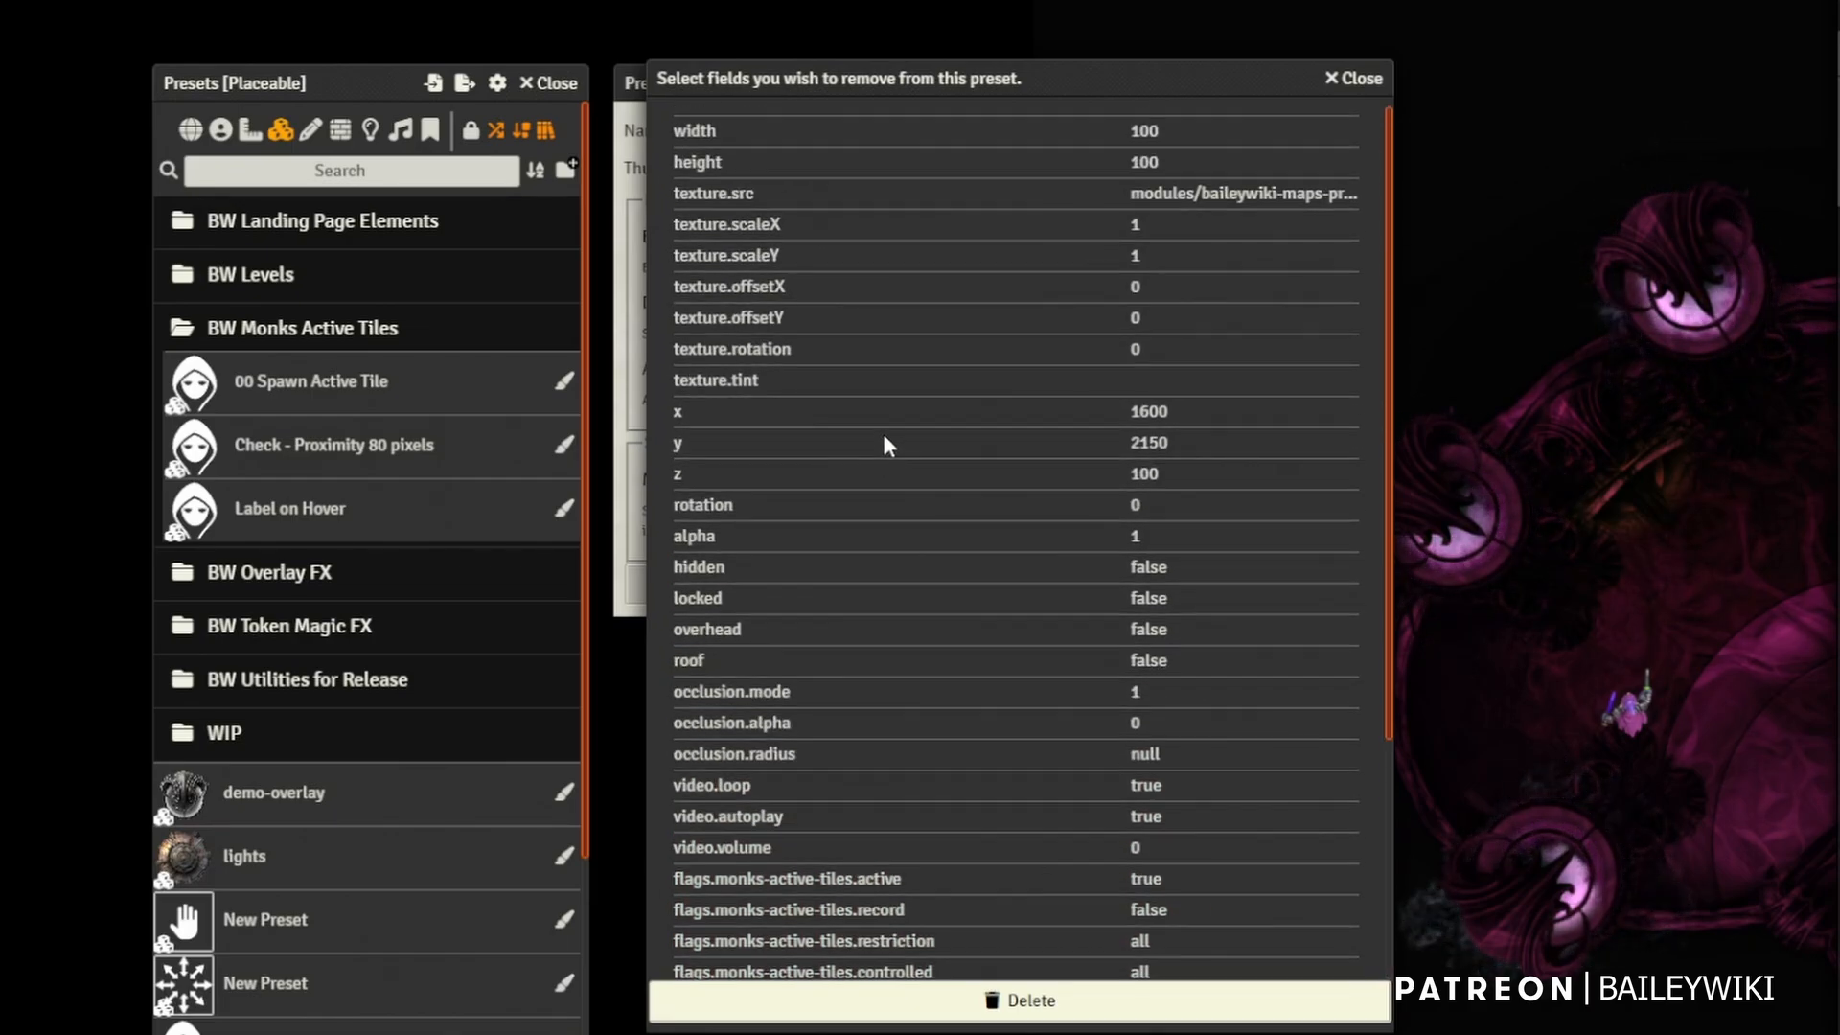
shift+click(783, 134)
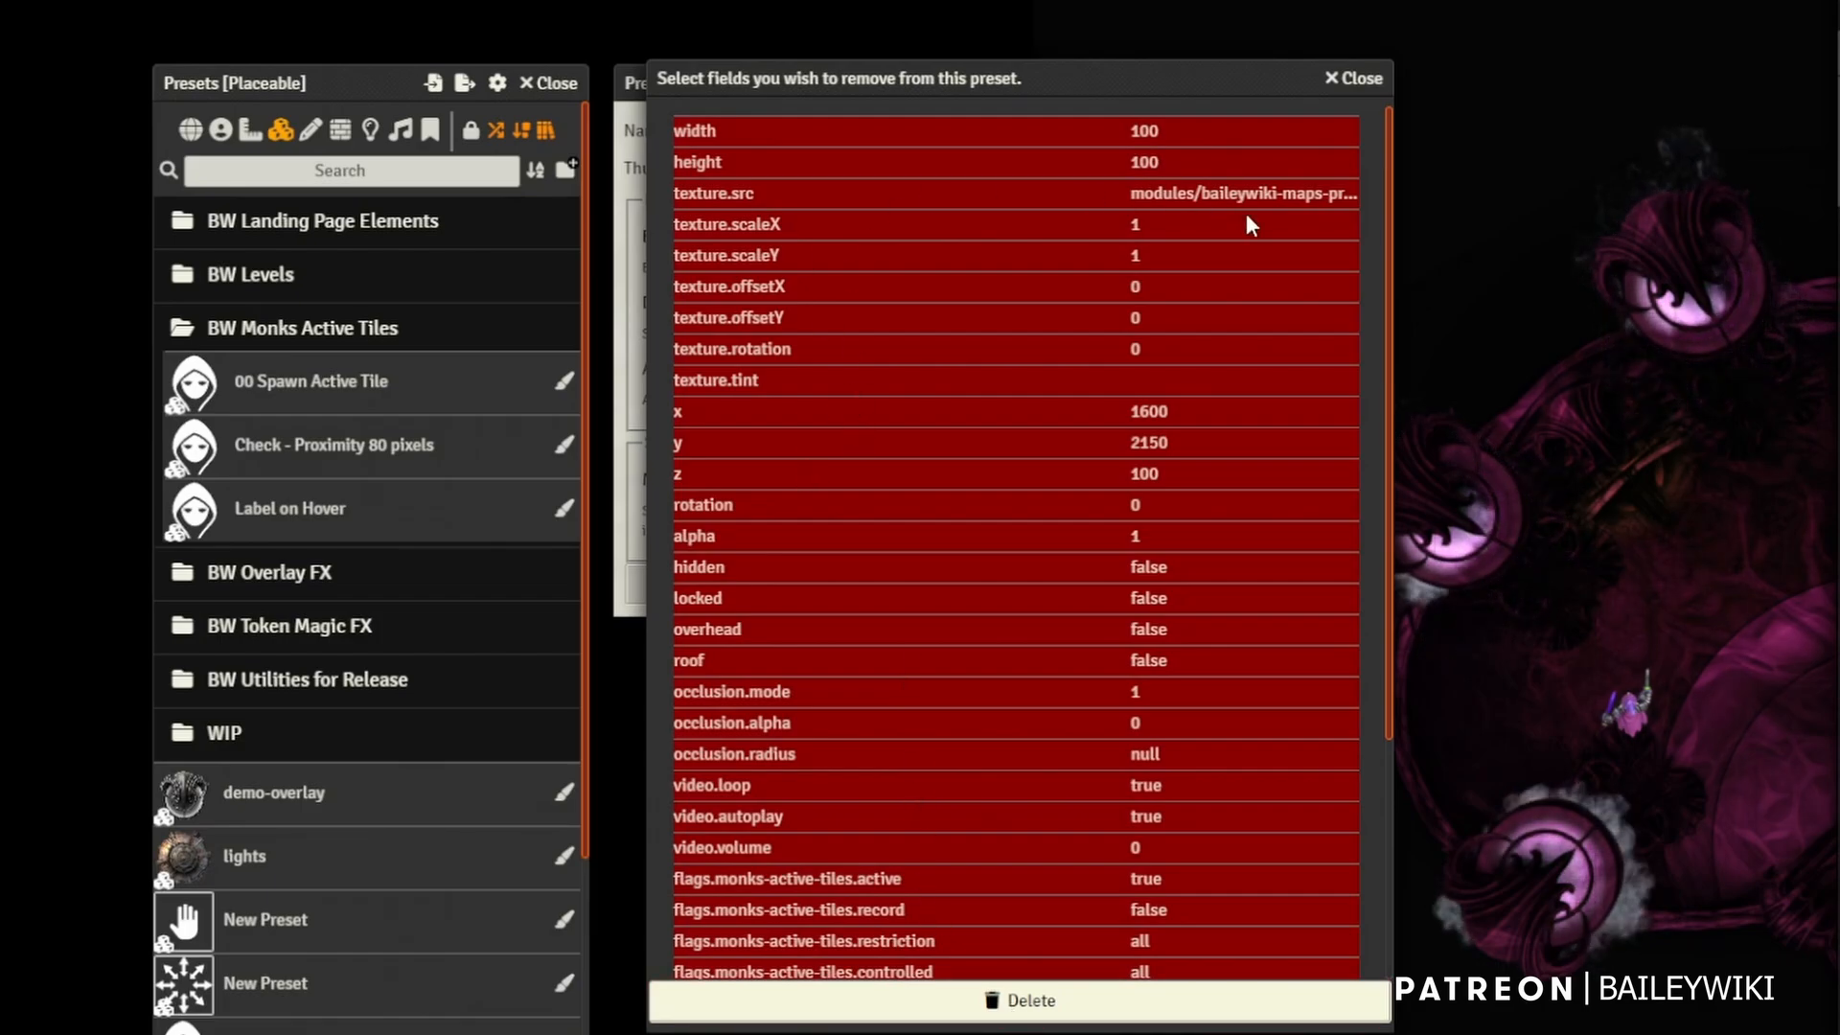
click(1353, 77)
- Review the compendium export options for the 00 Spawn Active Tile preset and close them without exporting
right_click(318, 396)
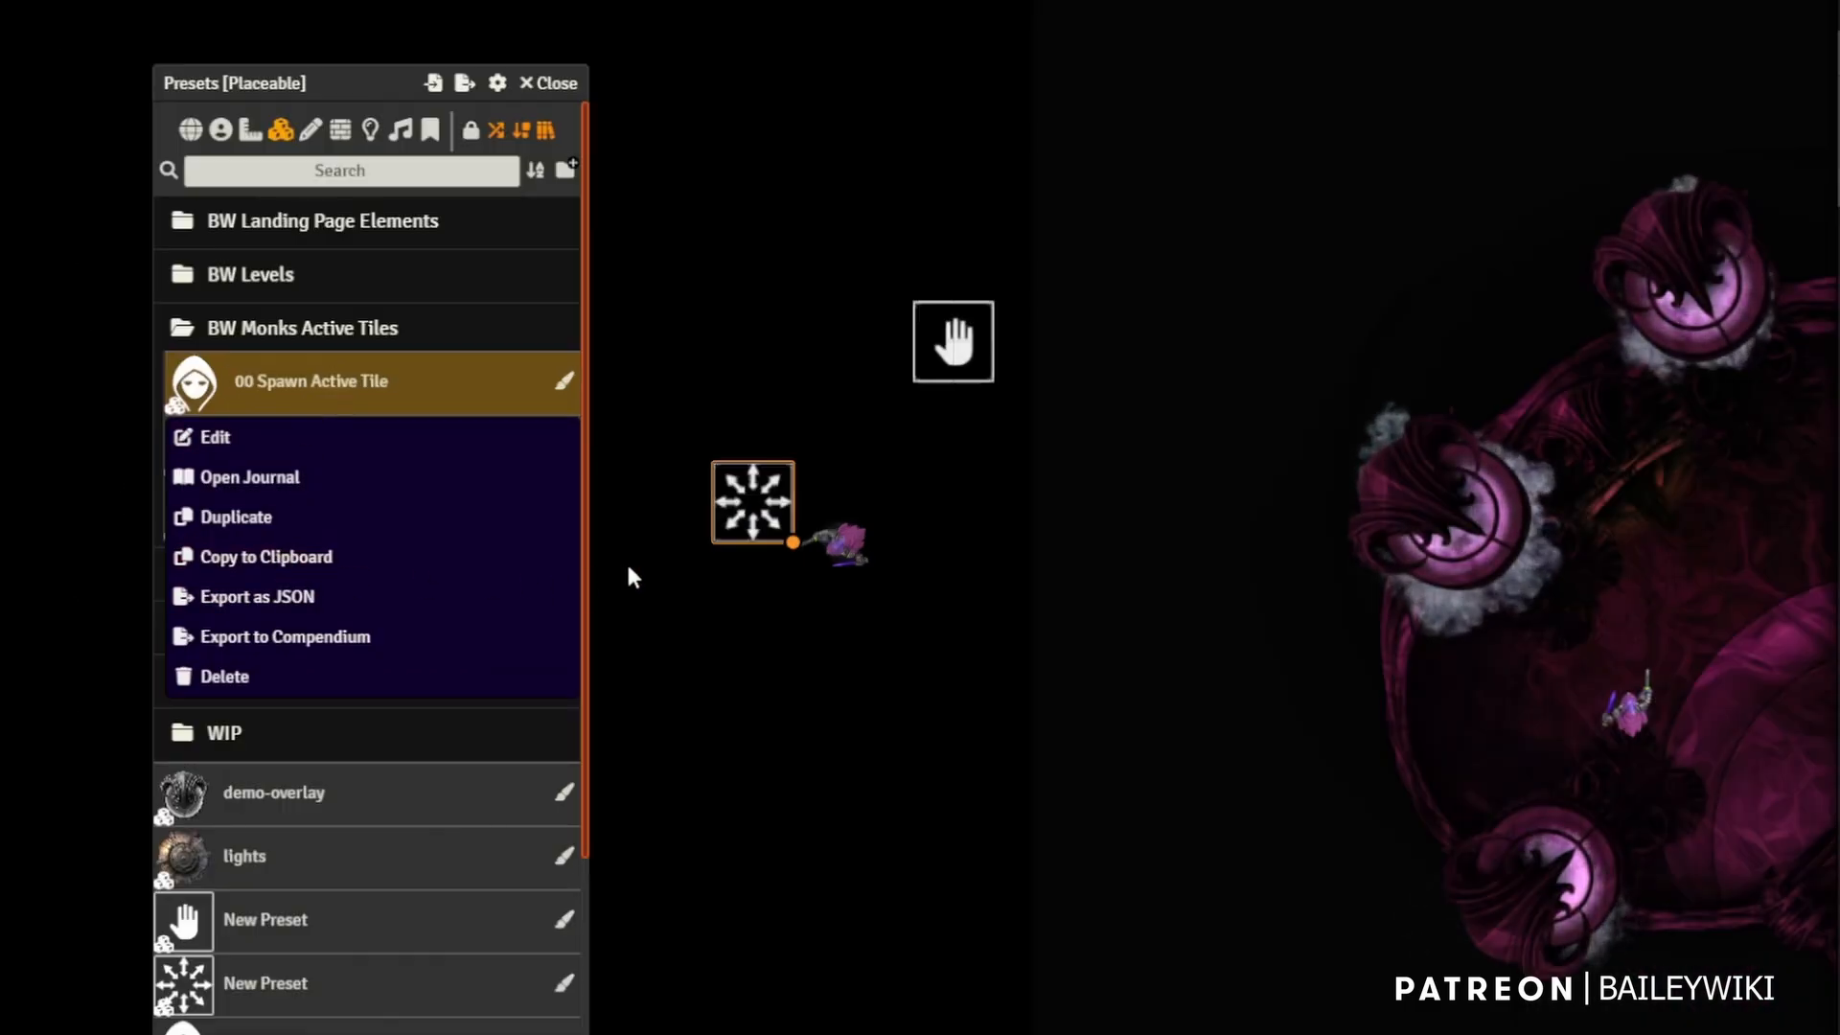
click(948, 369)
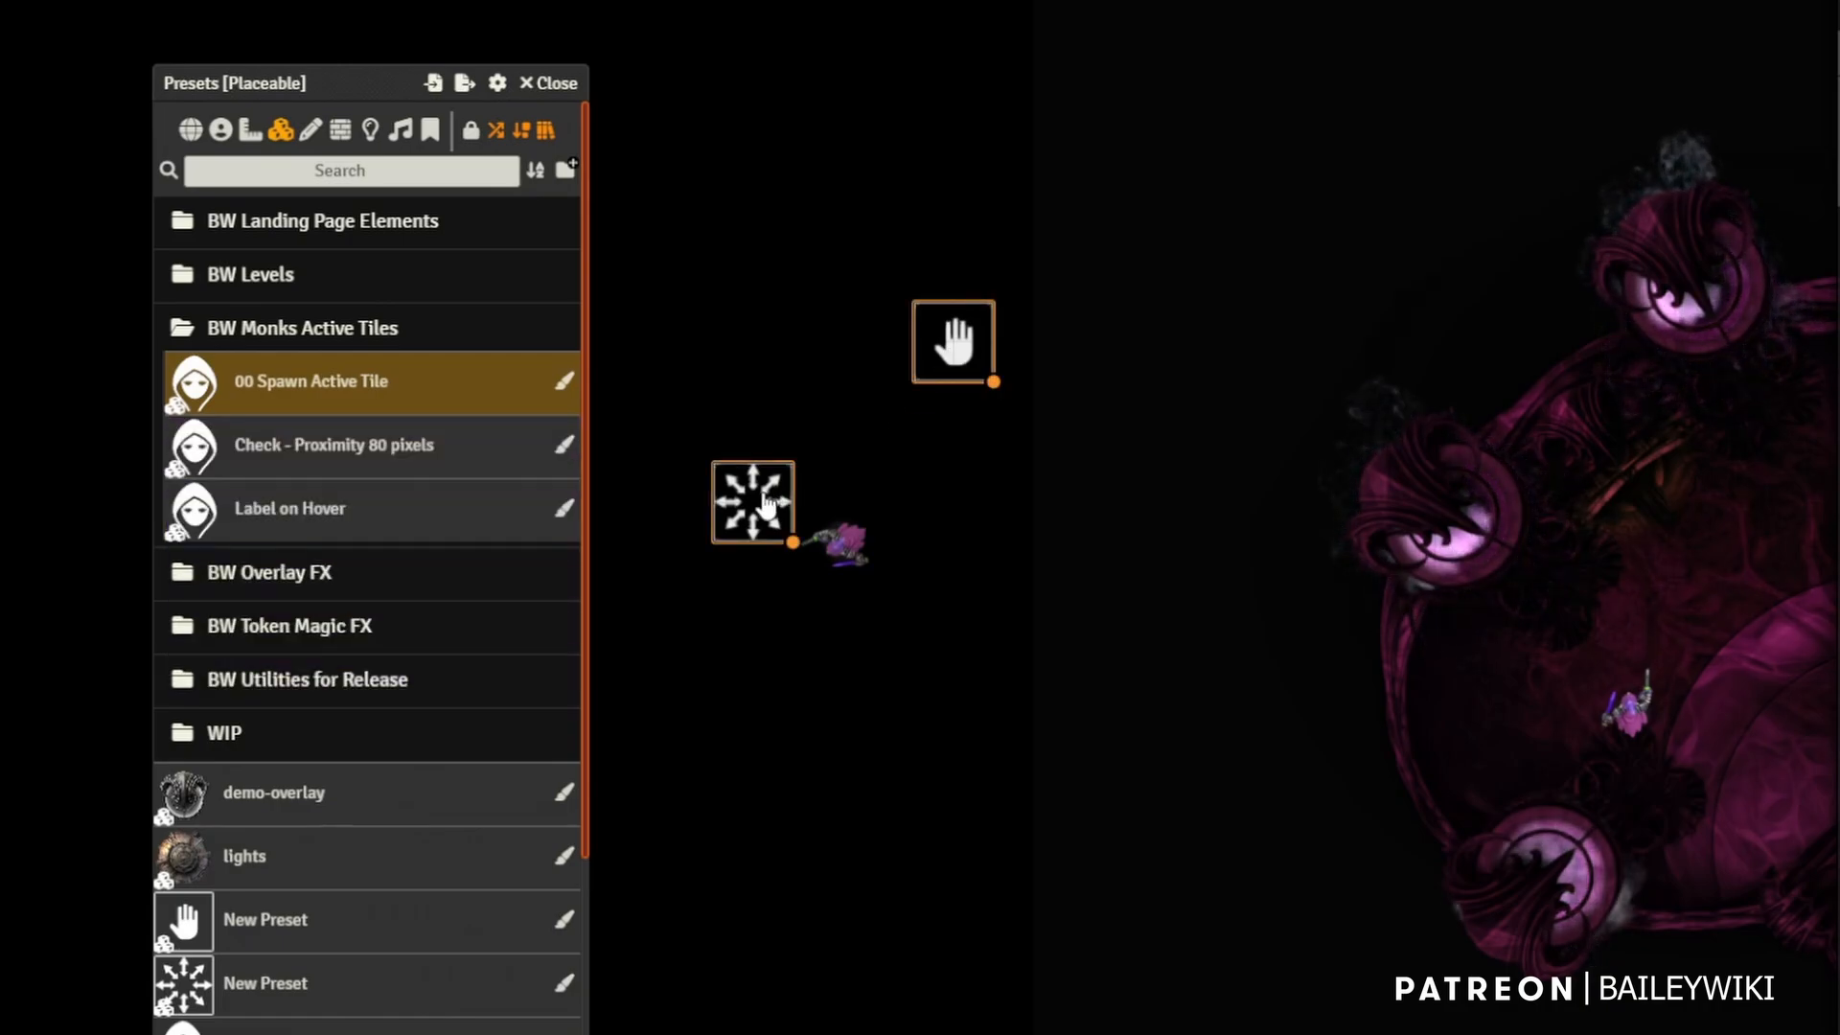
right_click(366, 391)
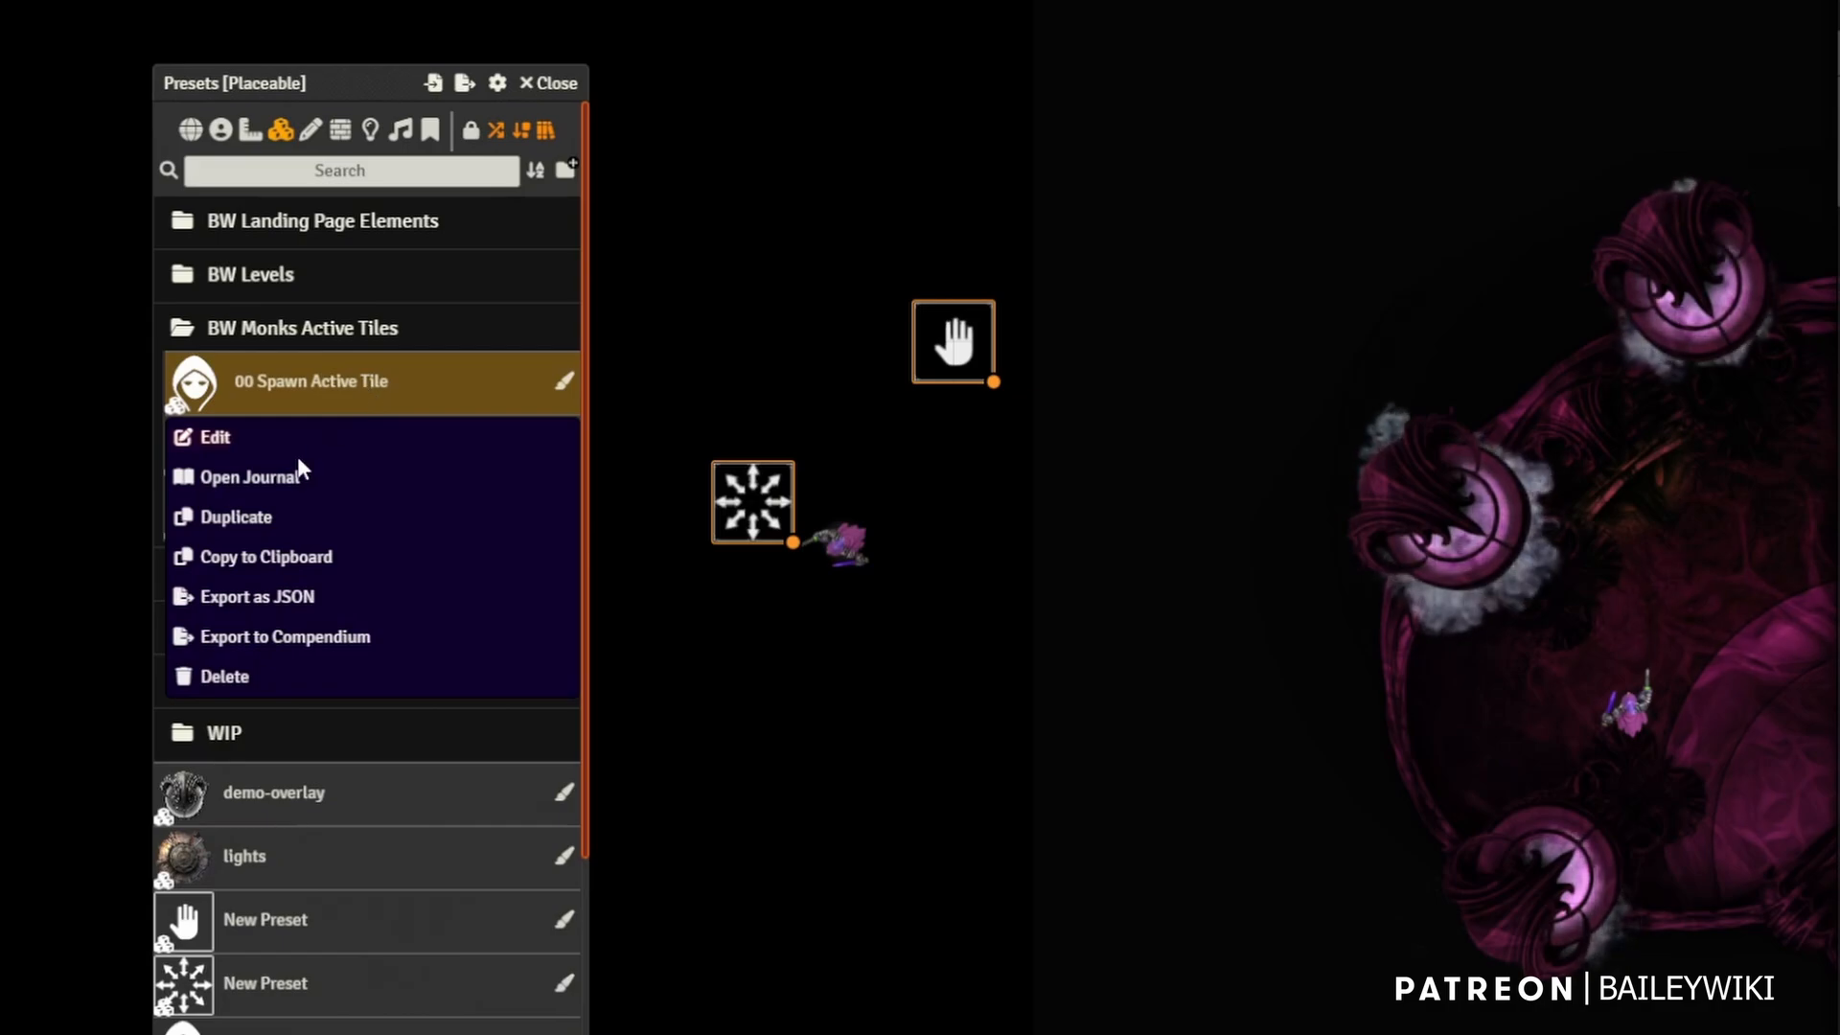
click(251, 639)
click(1044, 565)
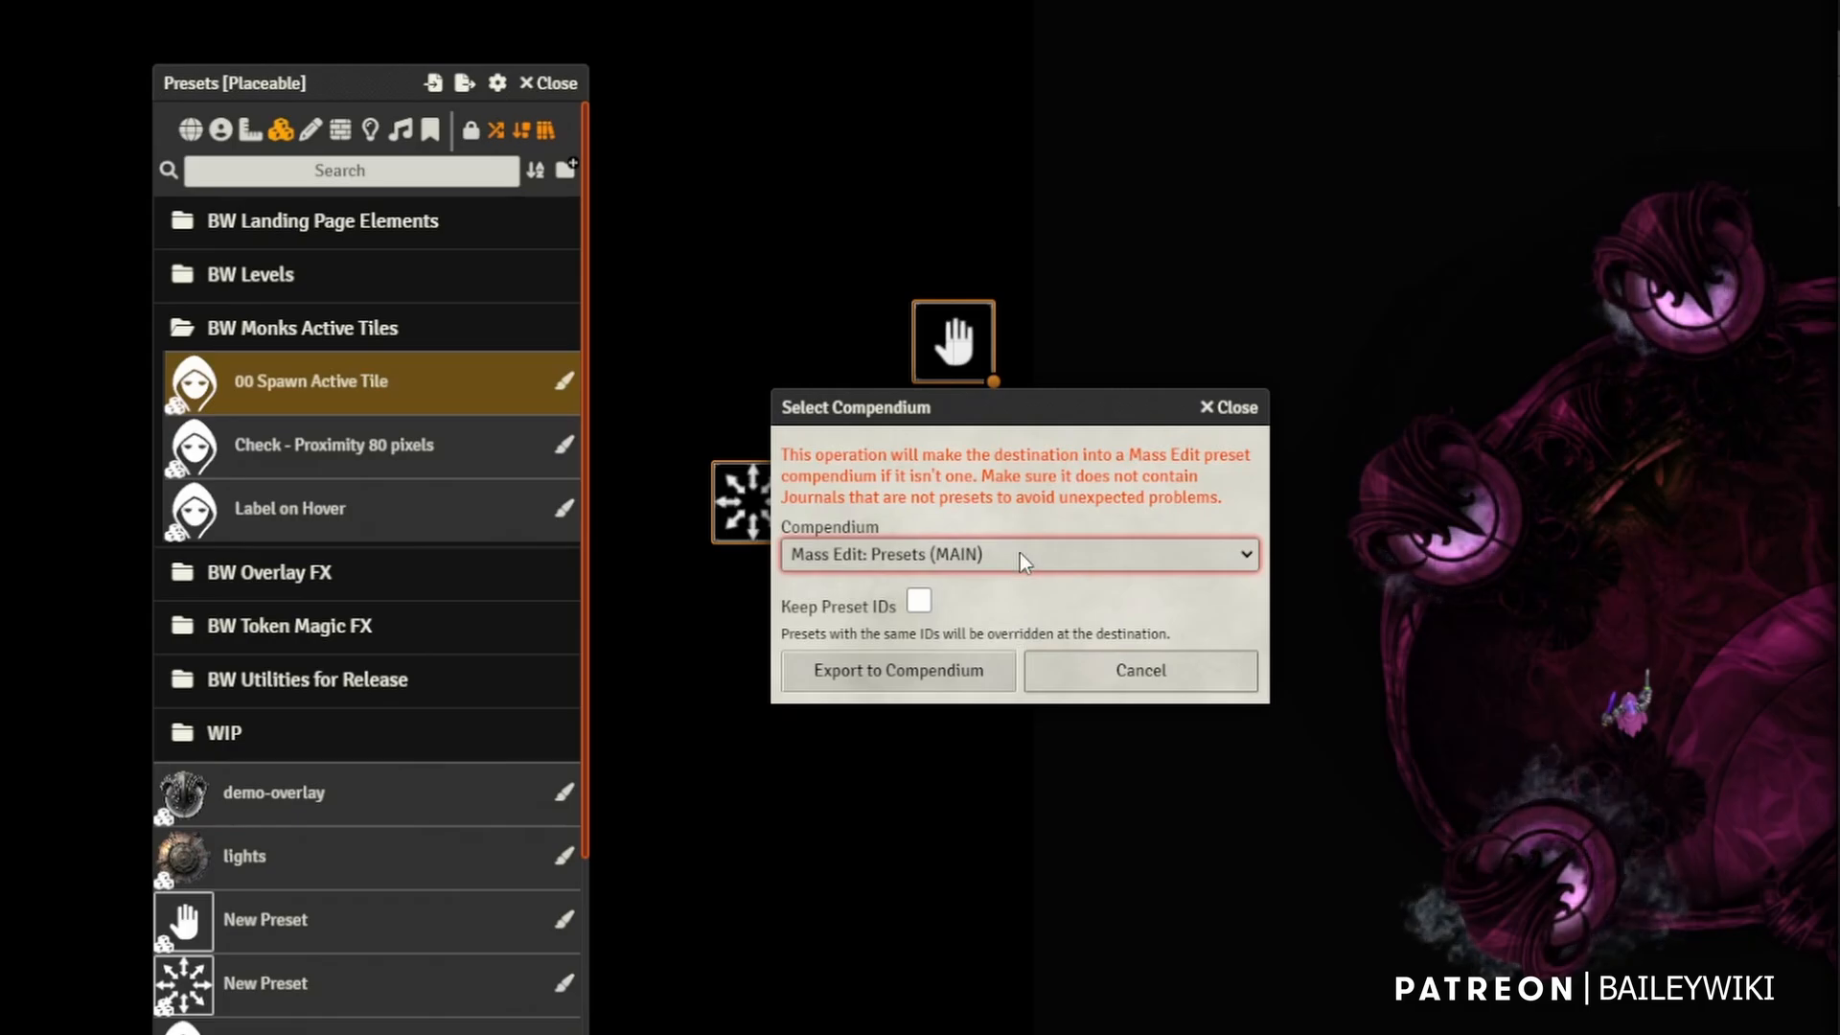
click(1024, 521)
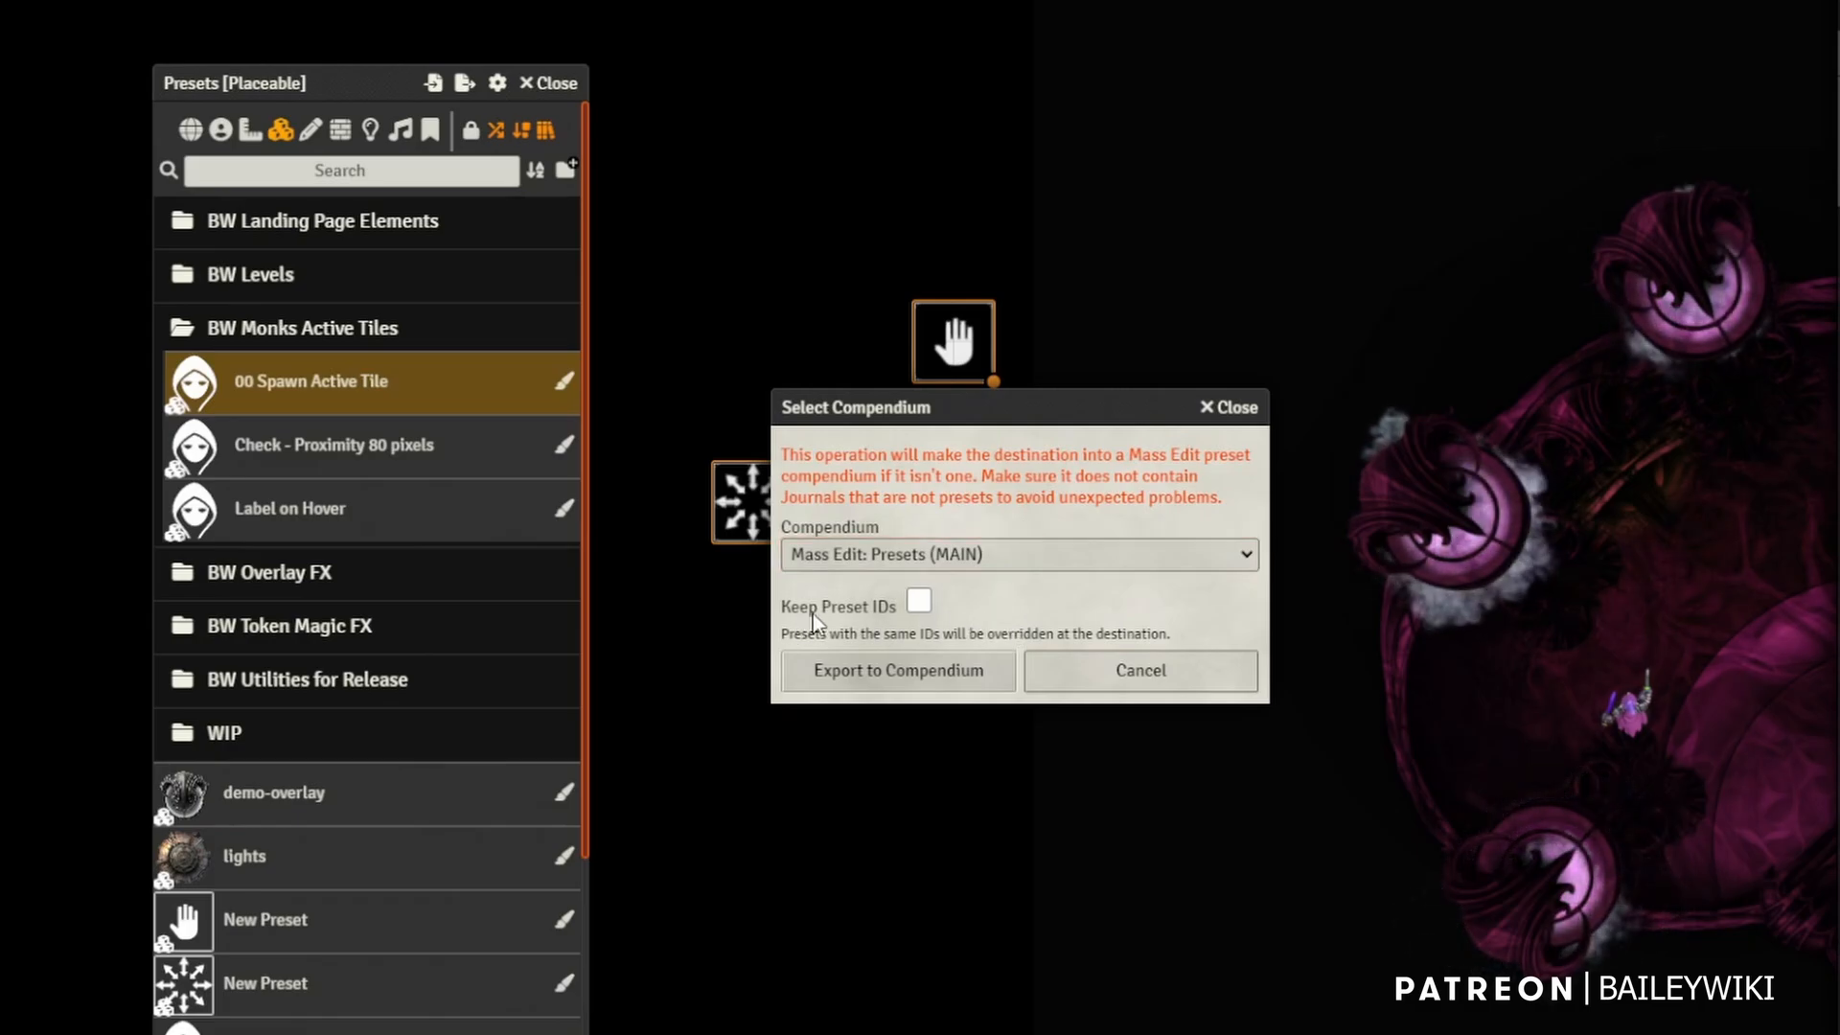
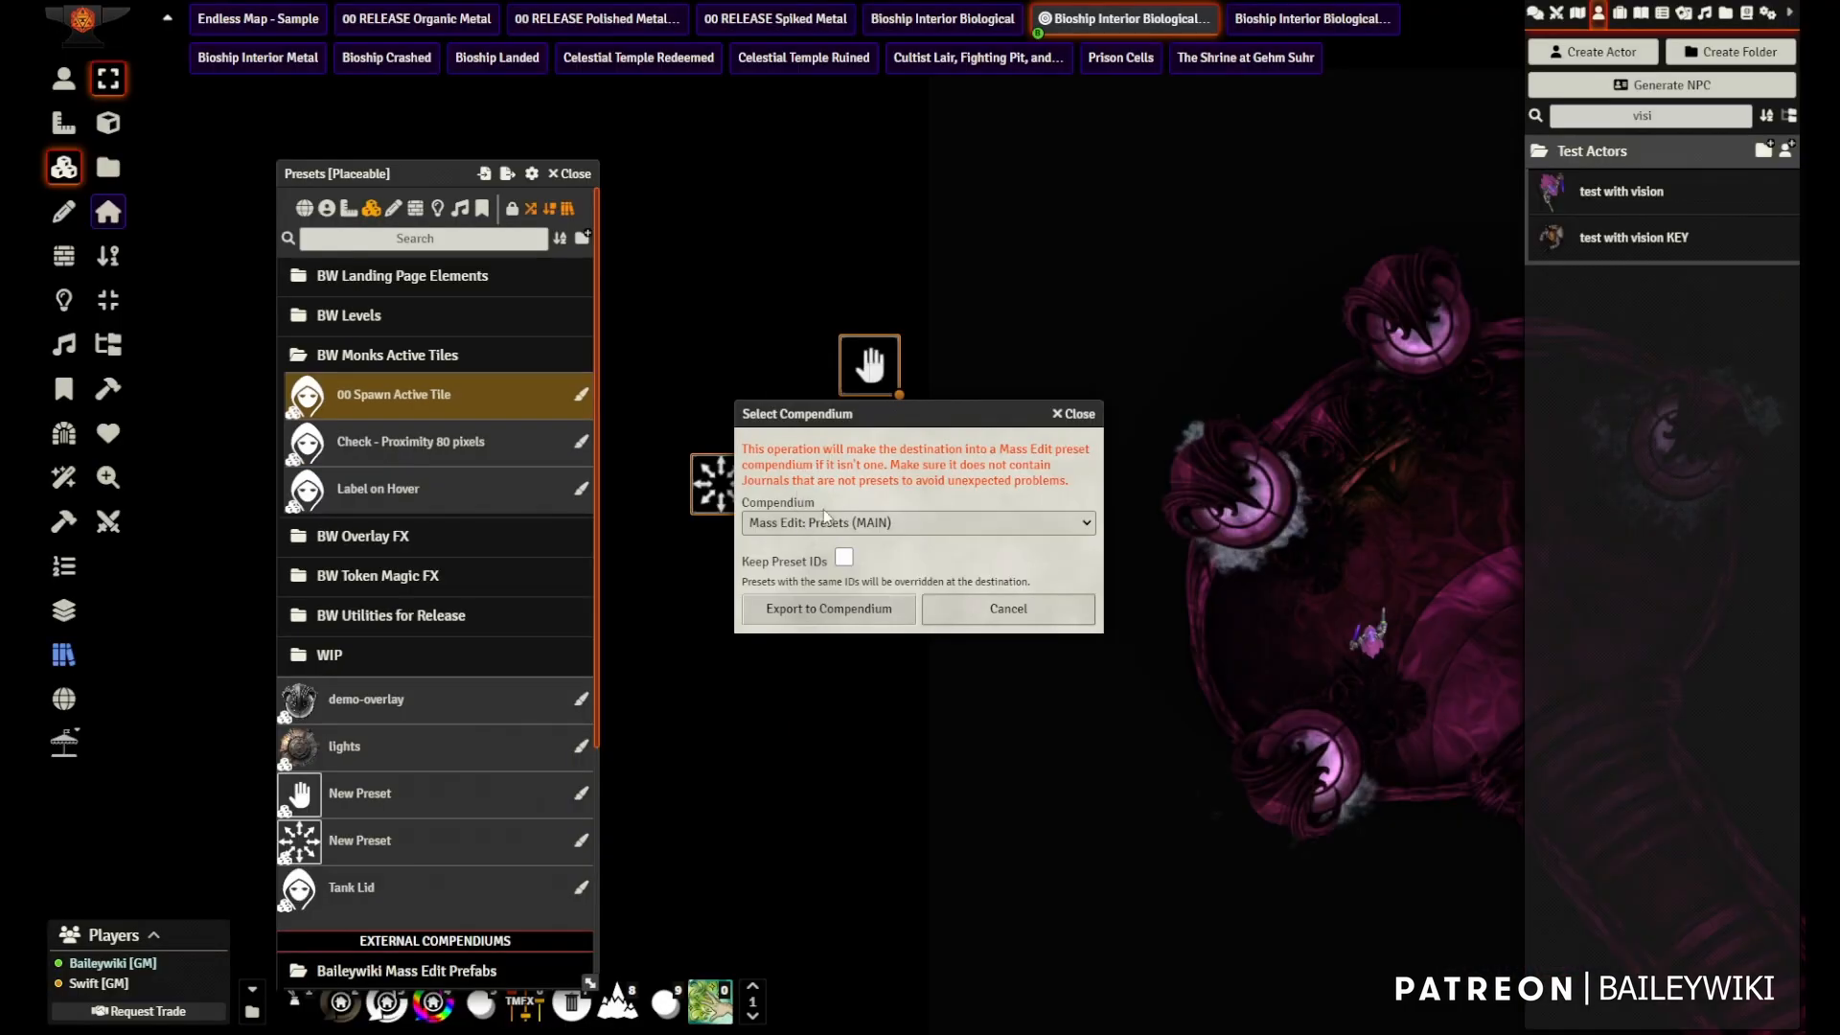
click(1078, 414)
- Show the tile presets and expand the Animations folder inside BW Token Magic FX
click(392, 211)
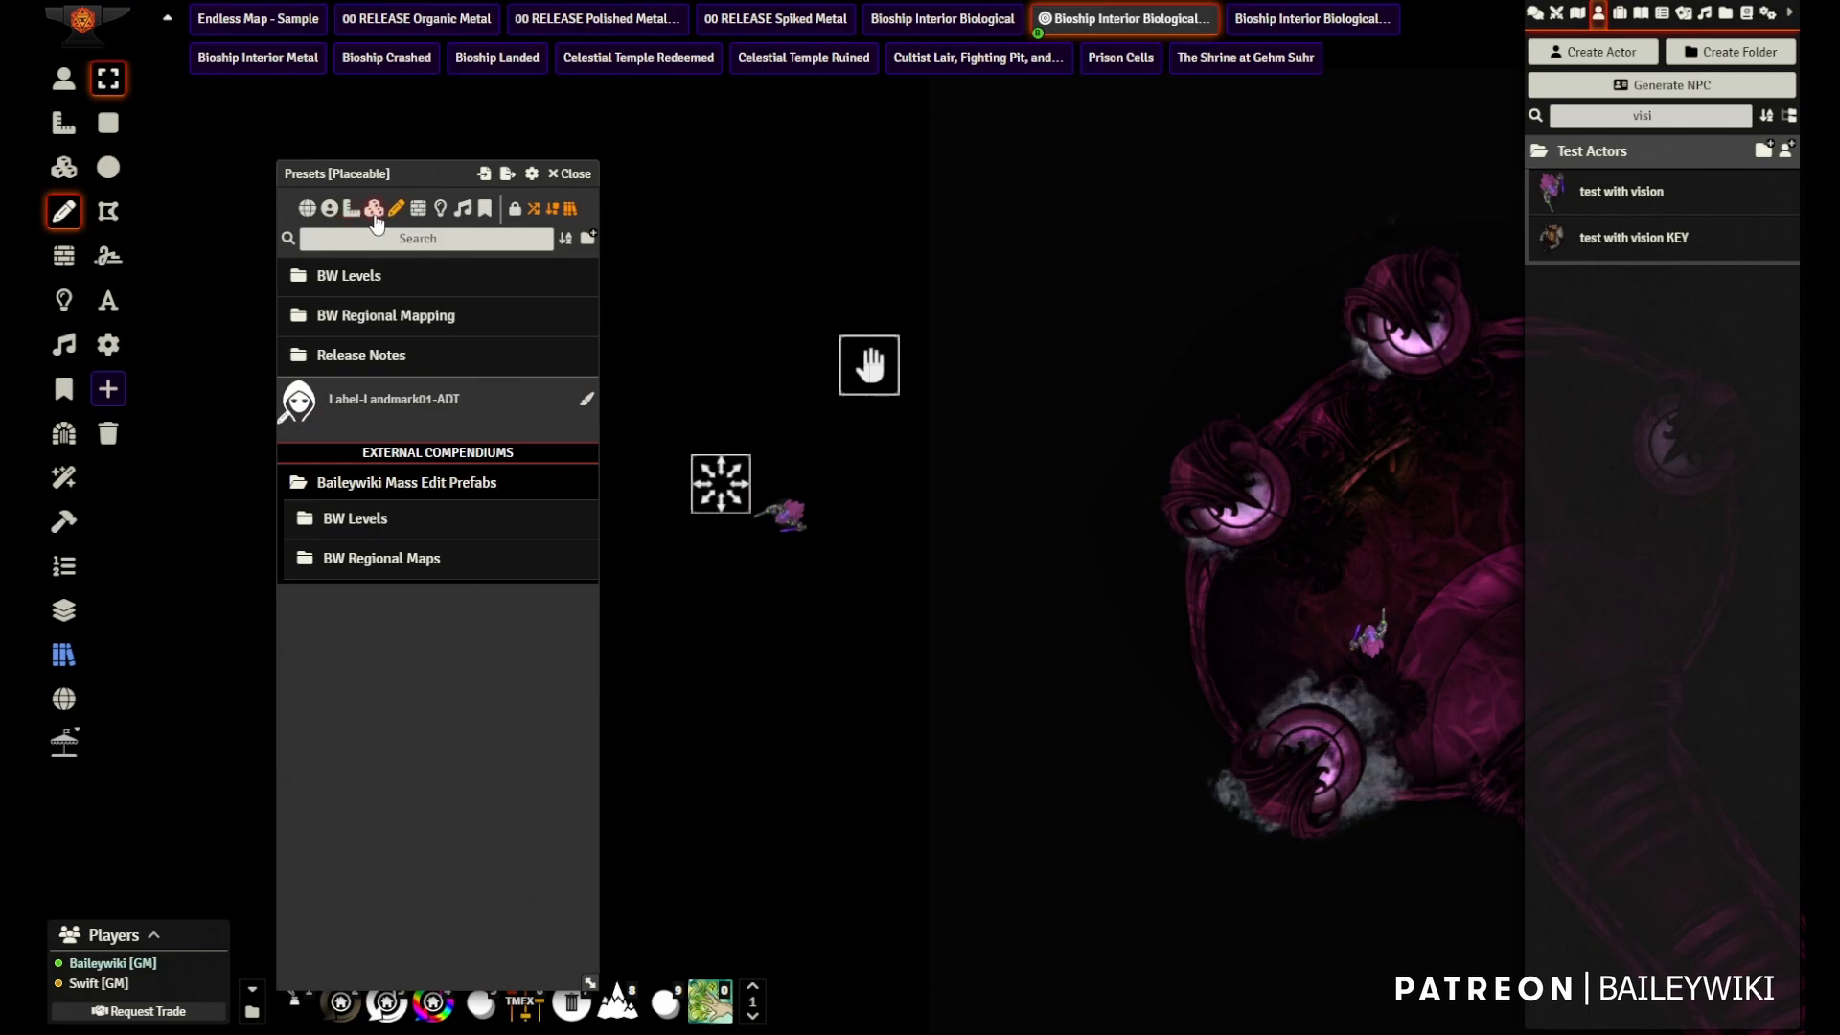
click(376, 211)
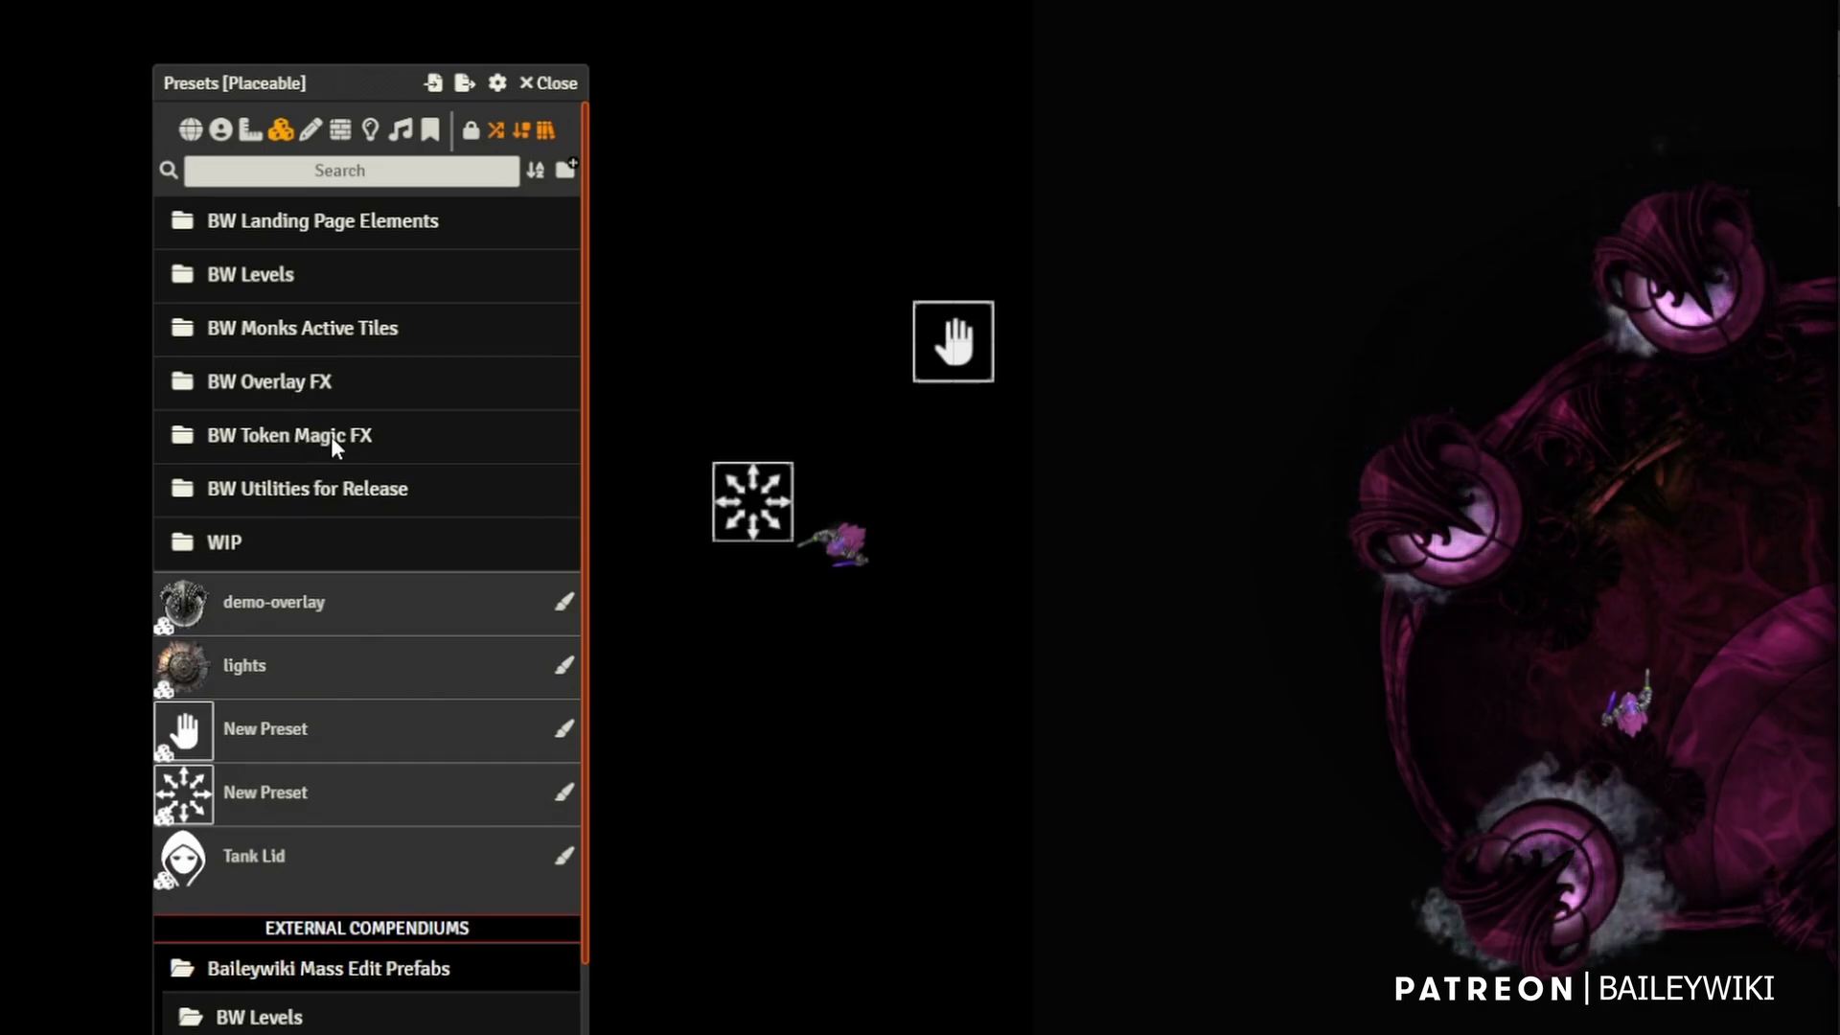
click(336, 438)
click(264, 486)
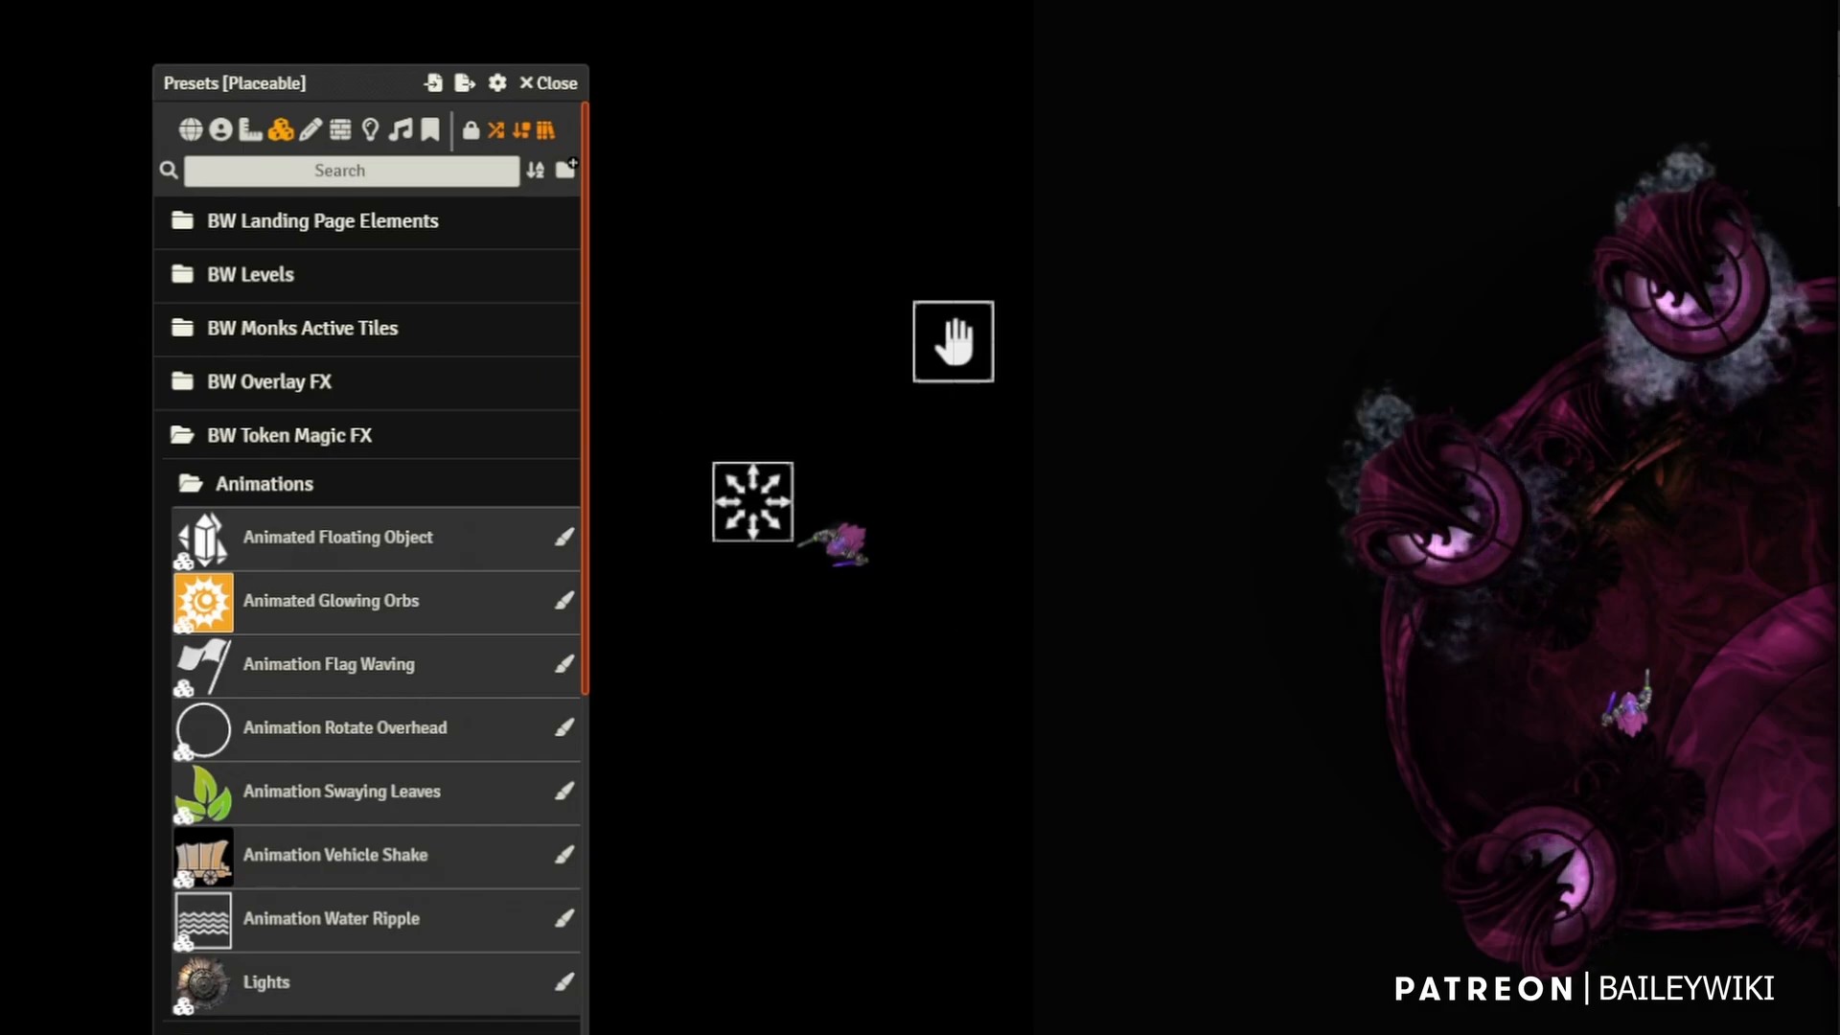
- Select the hand tile and copy the Animated Floating Object preset to the clipboard
click(953, 341)
scroll(944, 436, up, 2)
scroll(943, 436, up, 3)
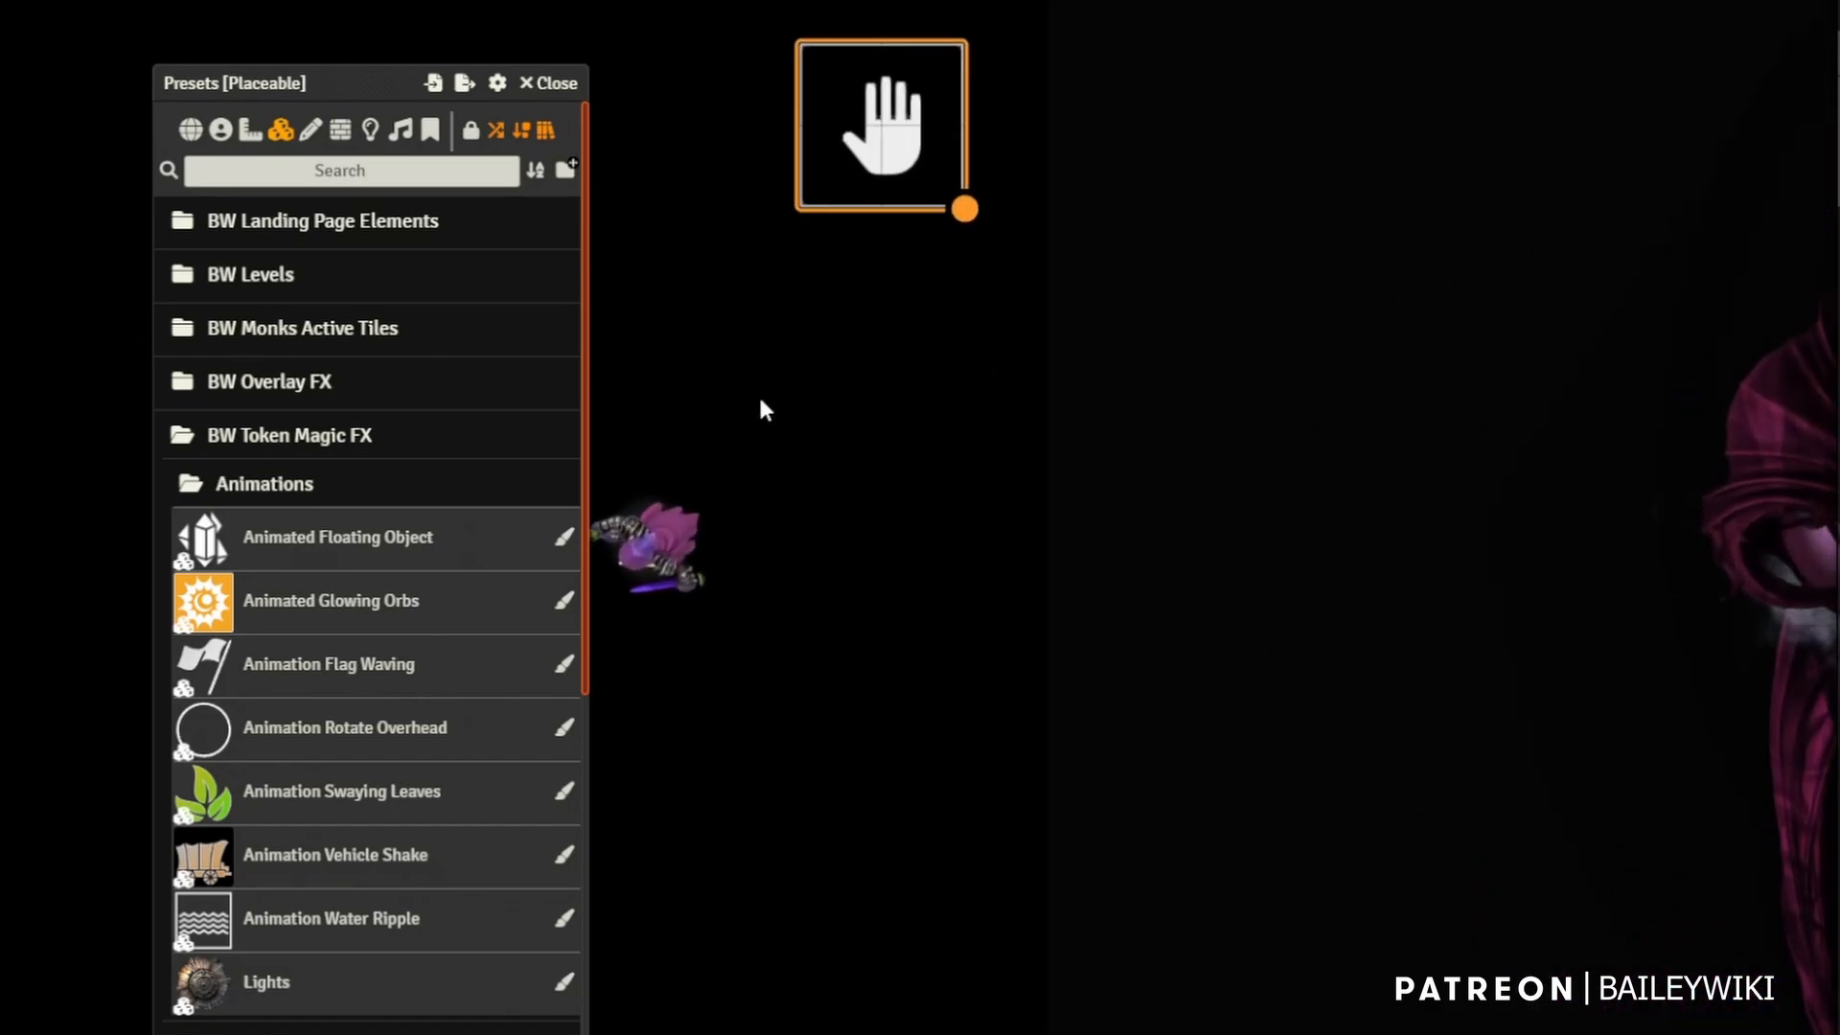
right_click(365, 547)
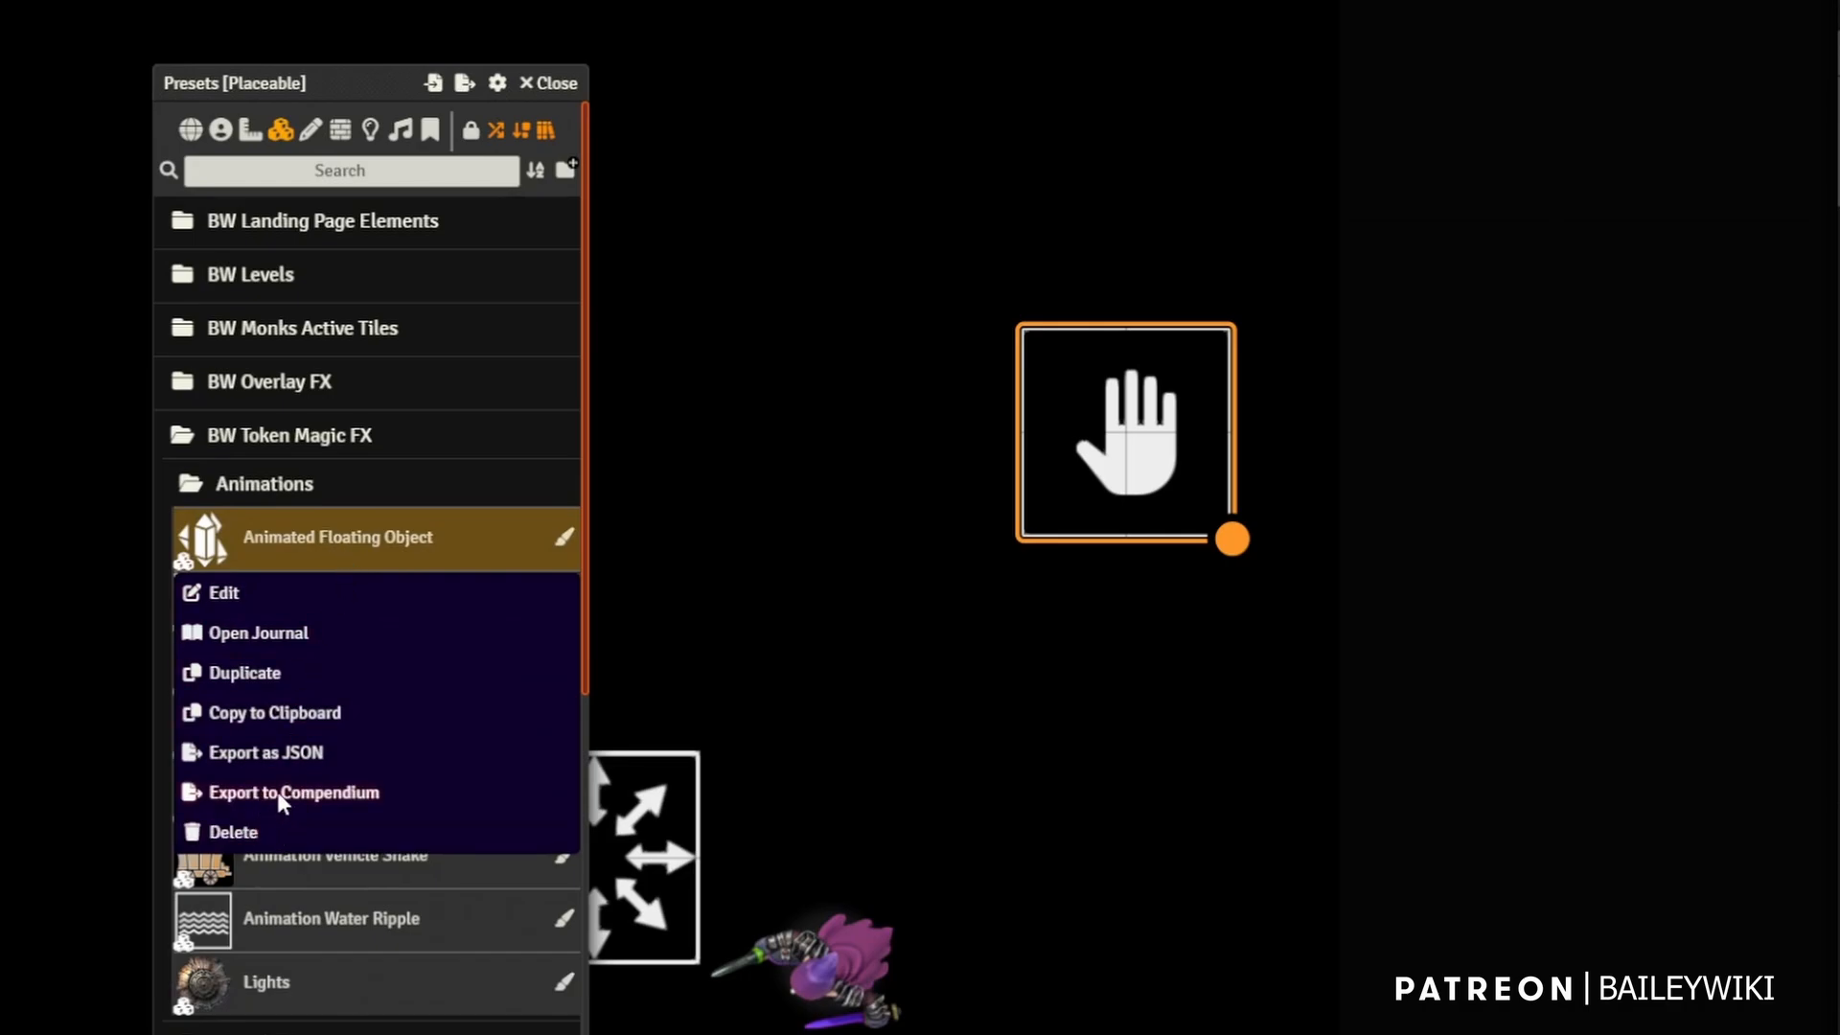
click(255, 714)
- Brush the Animated Floating Object preset onto the hand tile
scroll(1571, 655, down, 10)
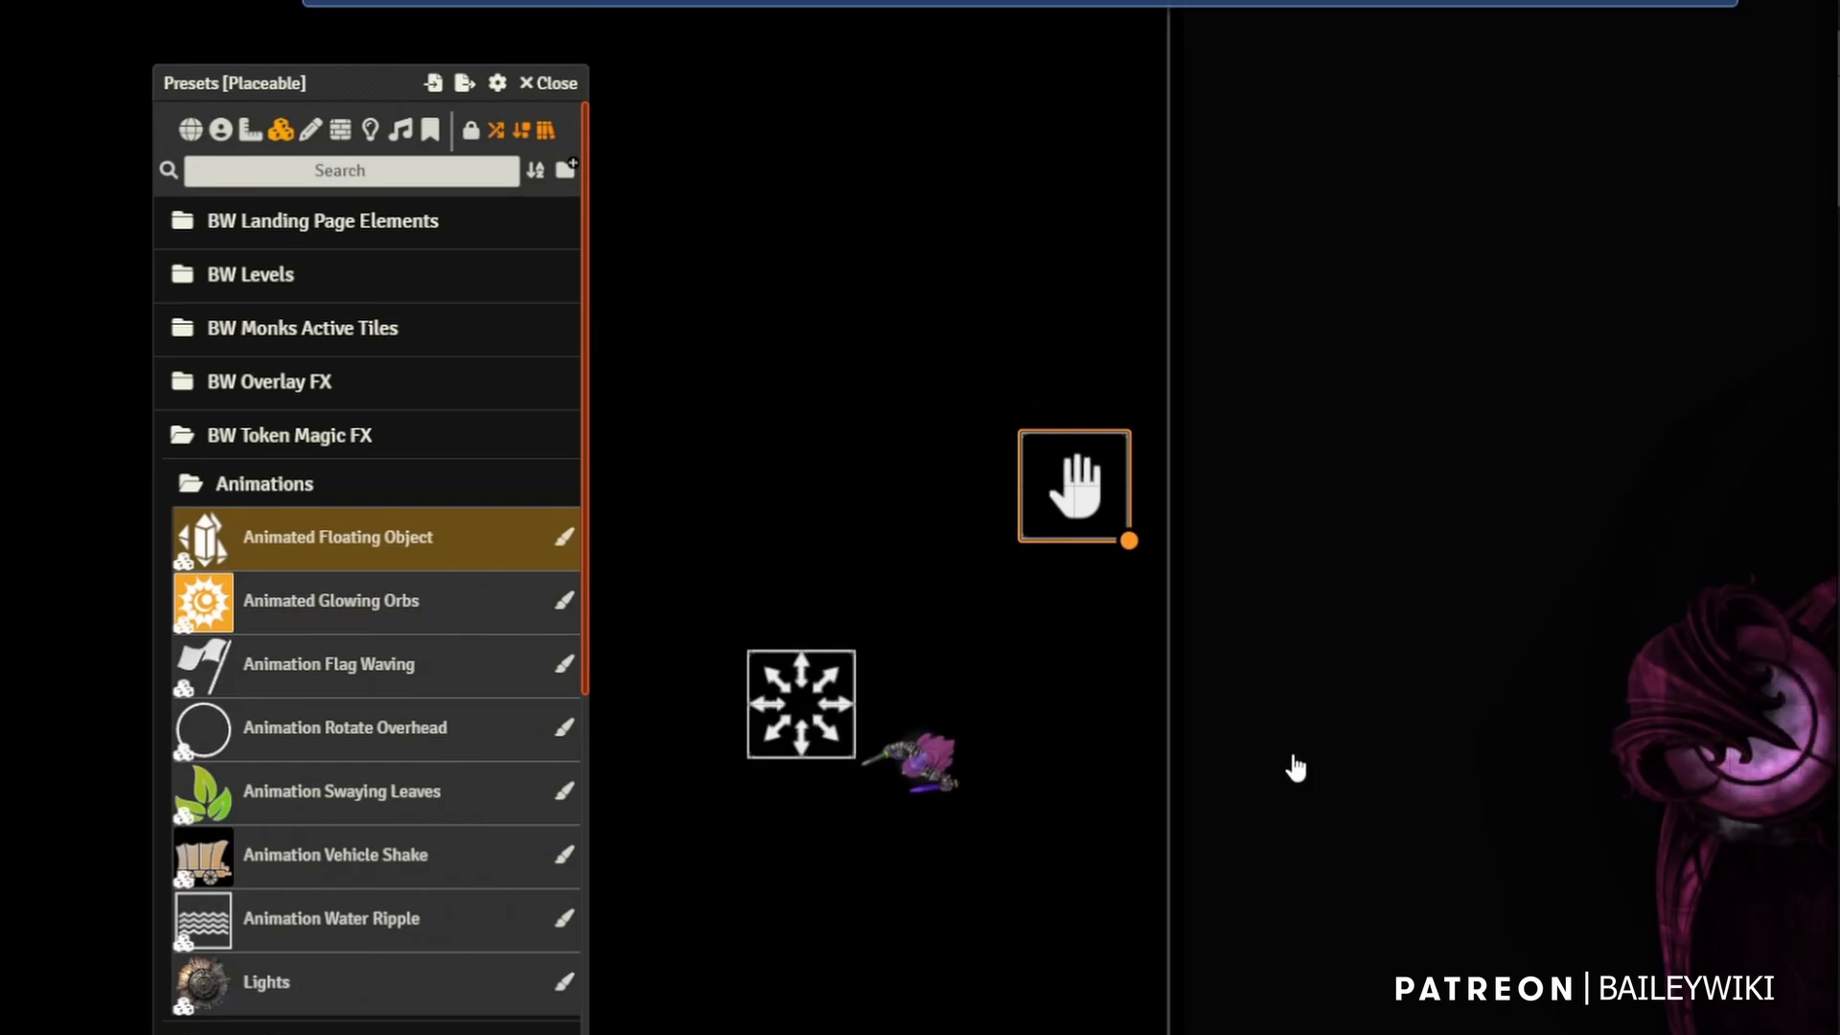
scroll(1293, 768, down, 6)
scroll(944, 582, up, 8)
scroll(944, 581, up, 2)
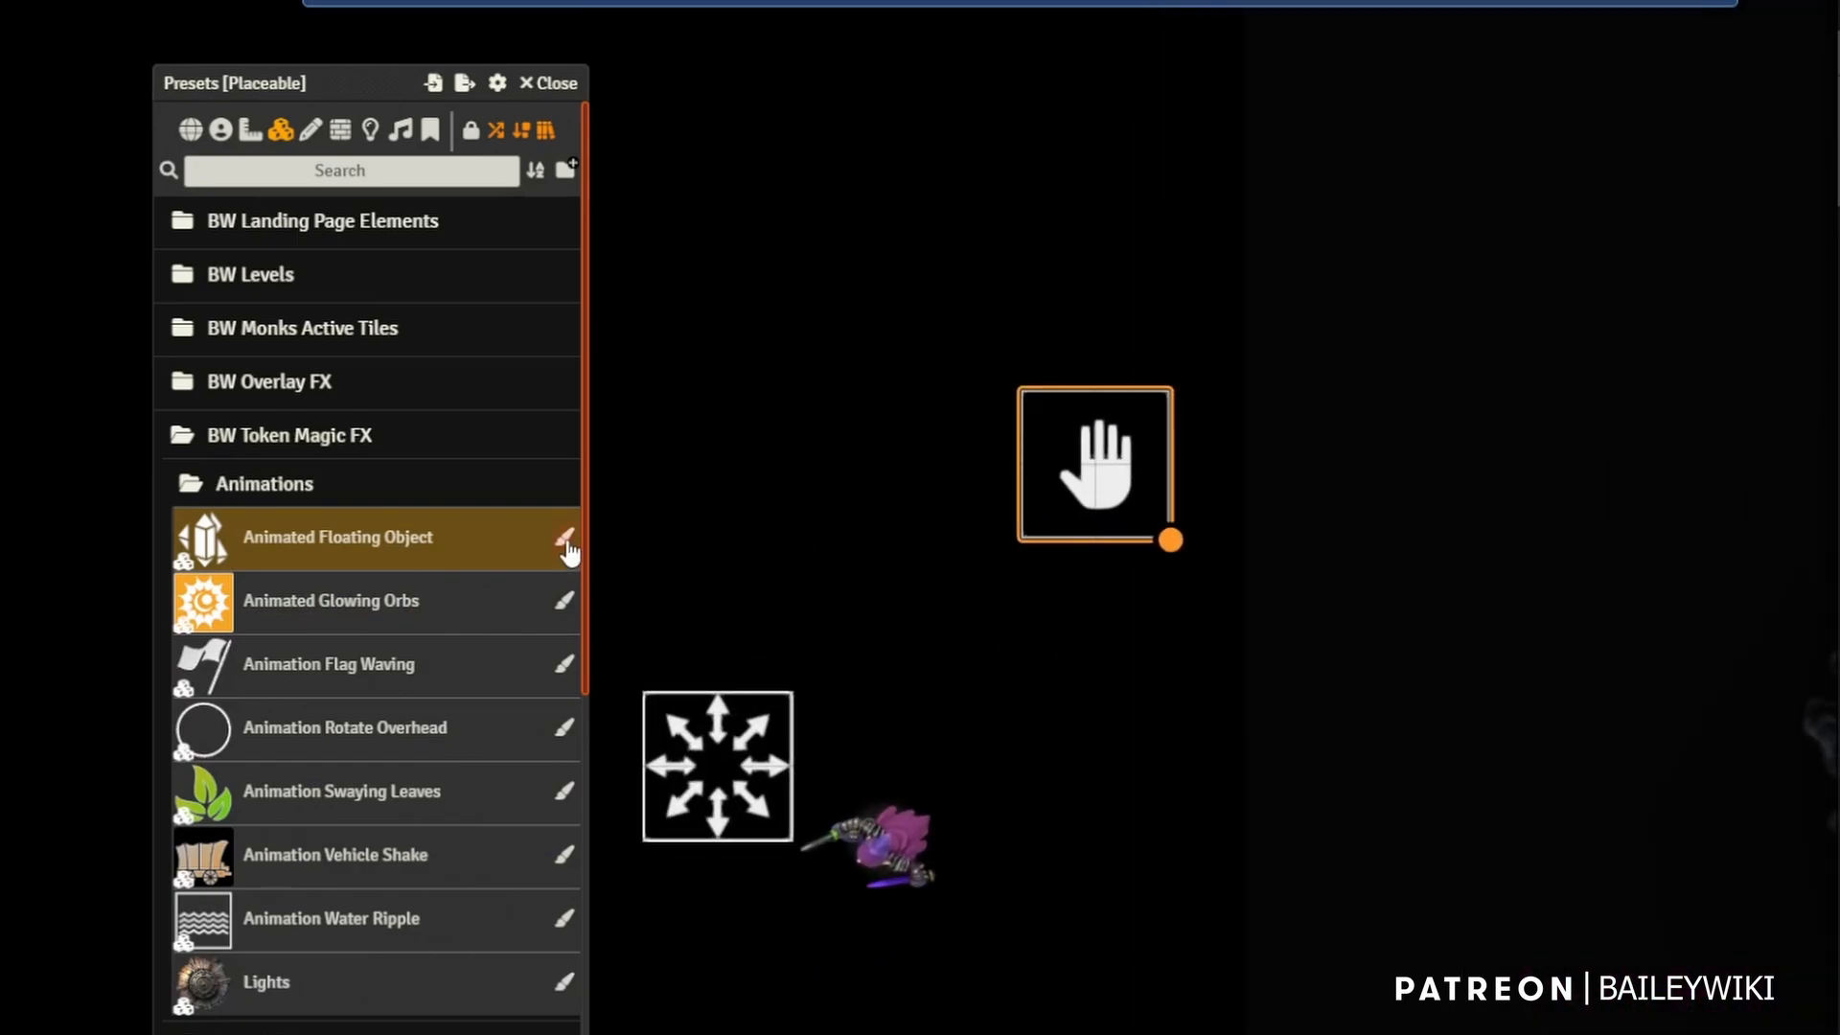
click(565, 537)
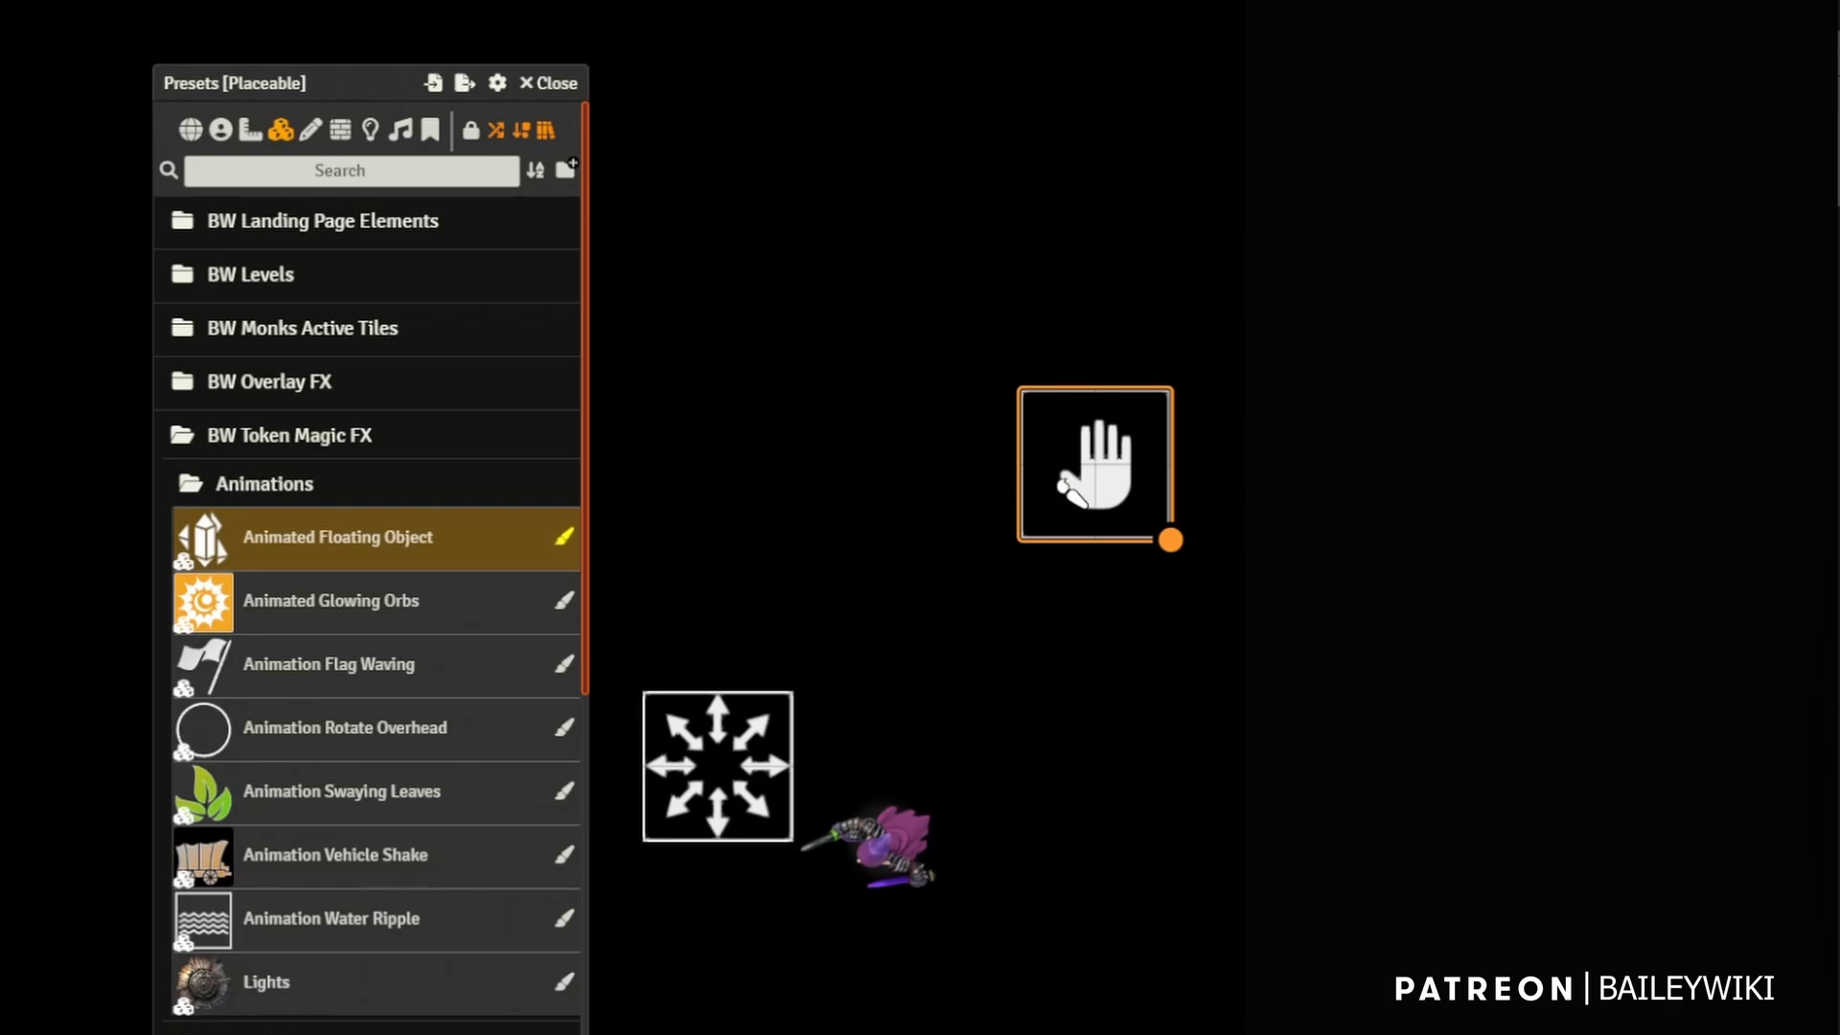
scroll(955, 543, up, 3)
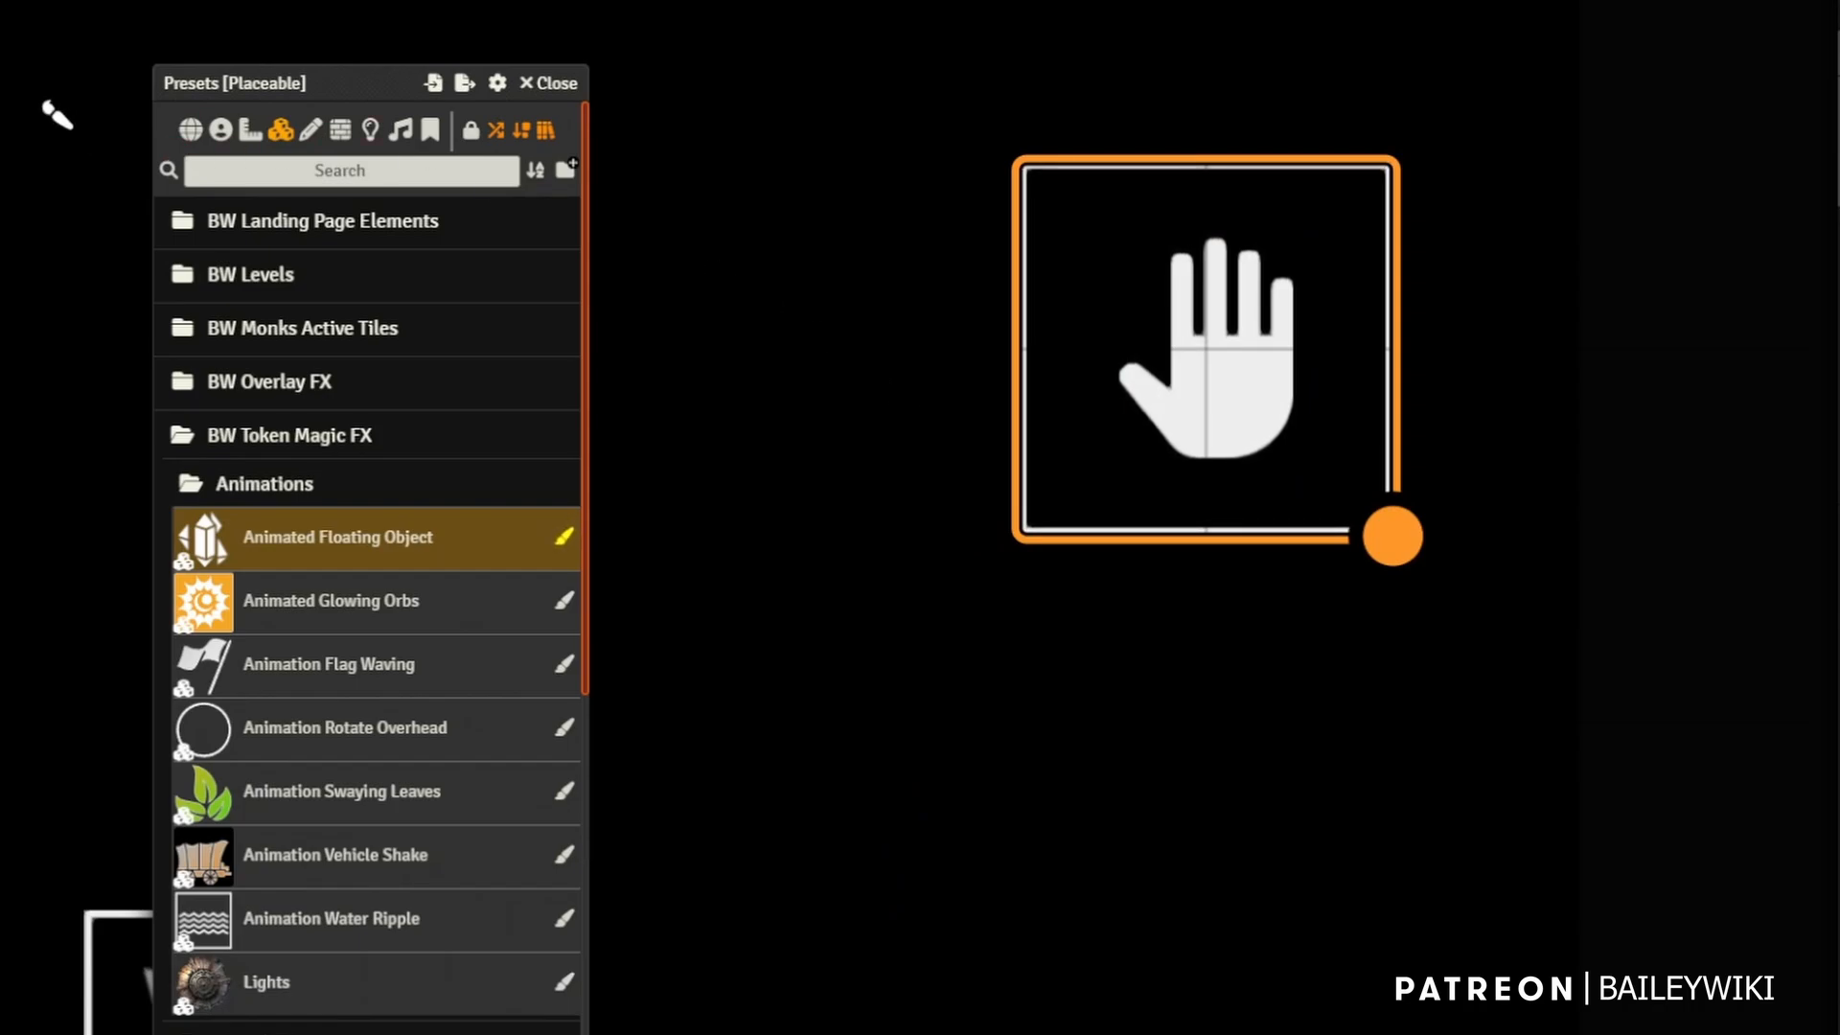
click(925, 423)
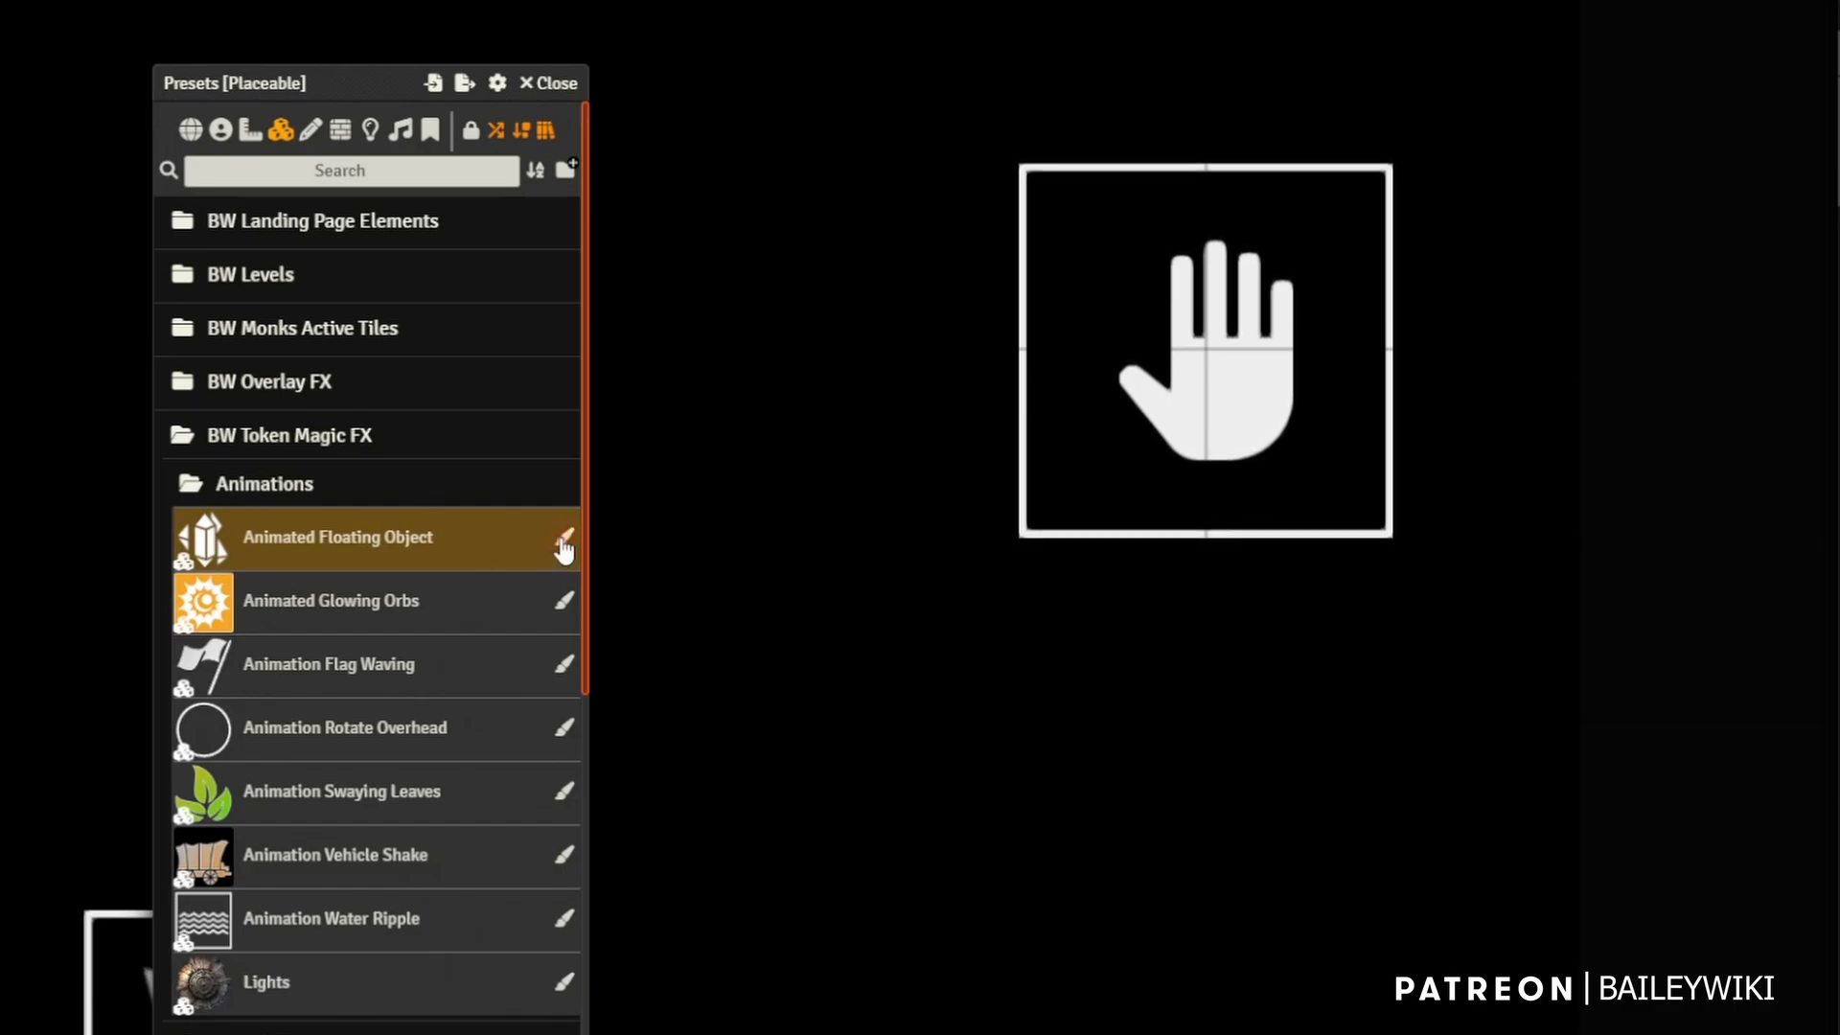
click(564, 536)
- Brush the Animated Glowing Orbs preset onto the hand tile
click(374, 604)
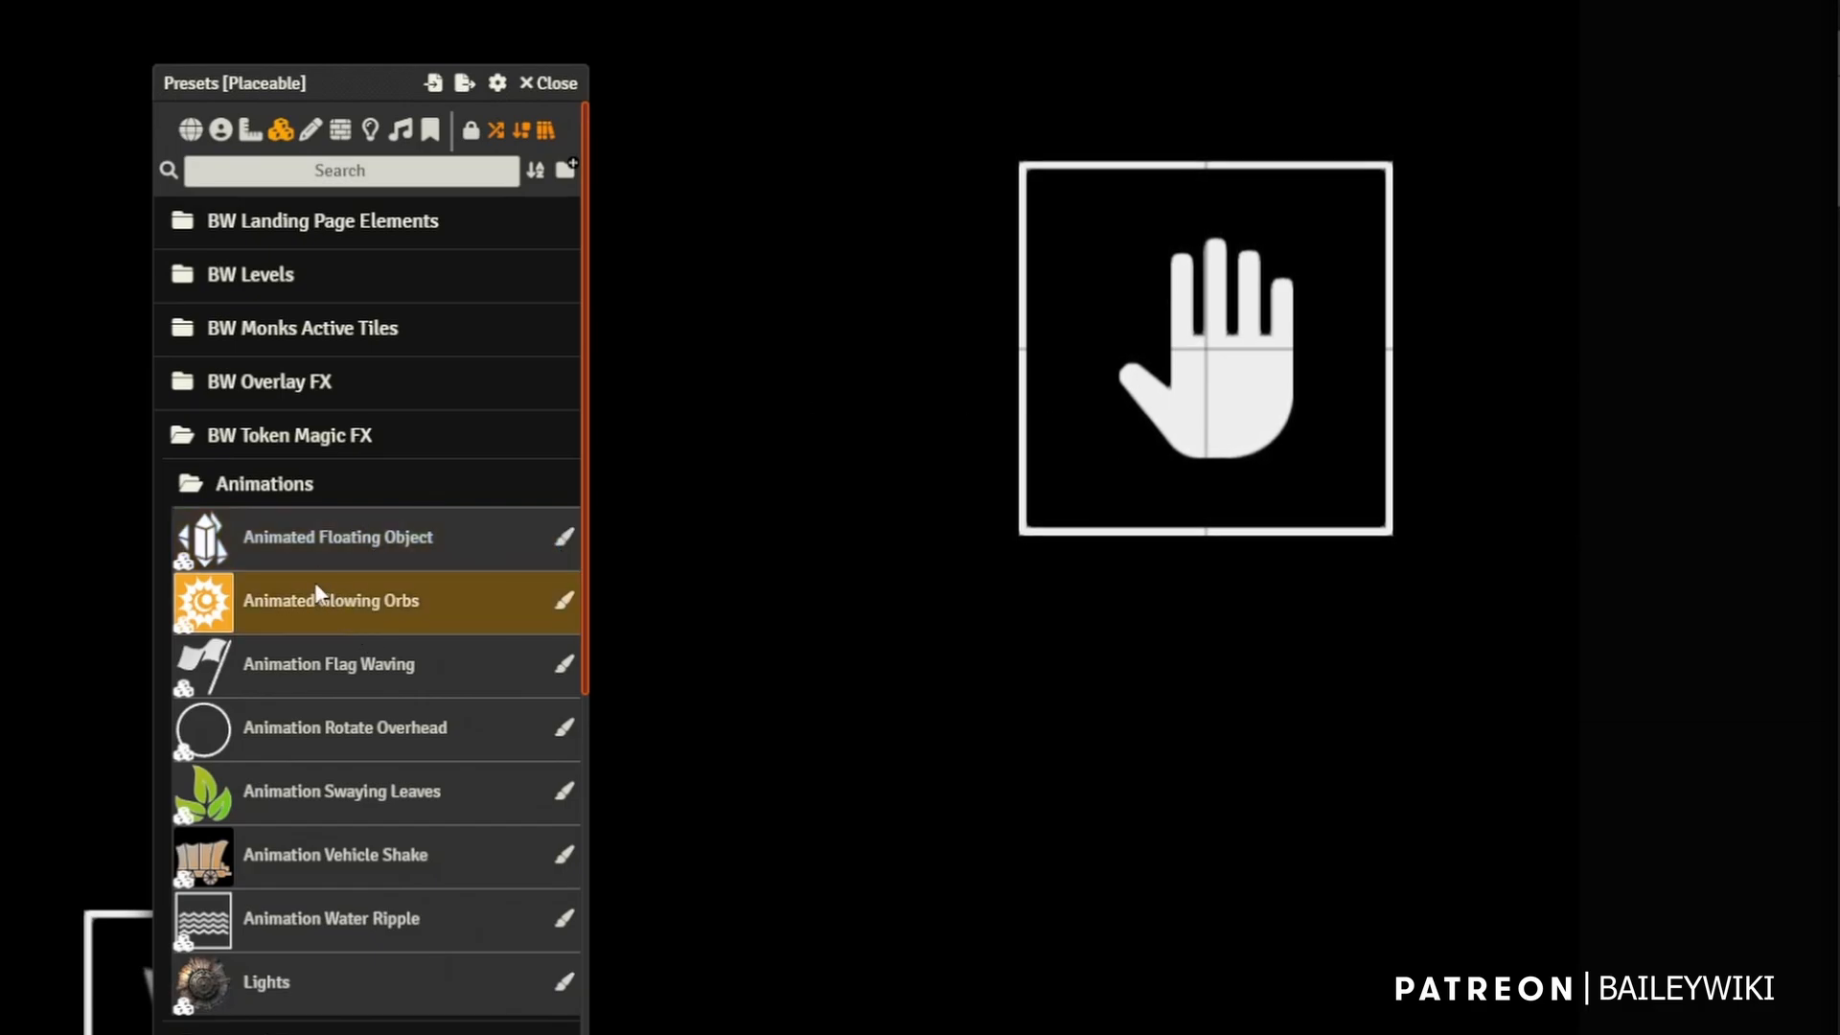
click(565, 603)
click(1141, 476)
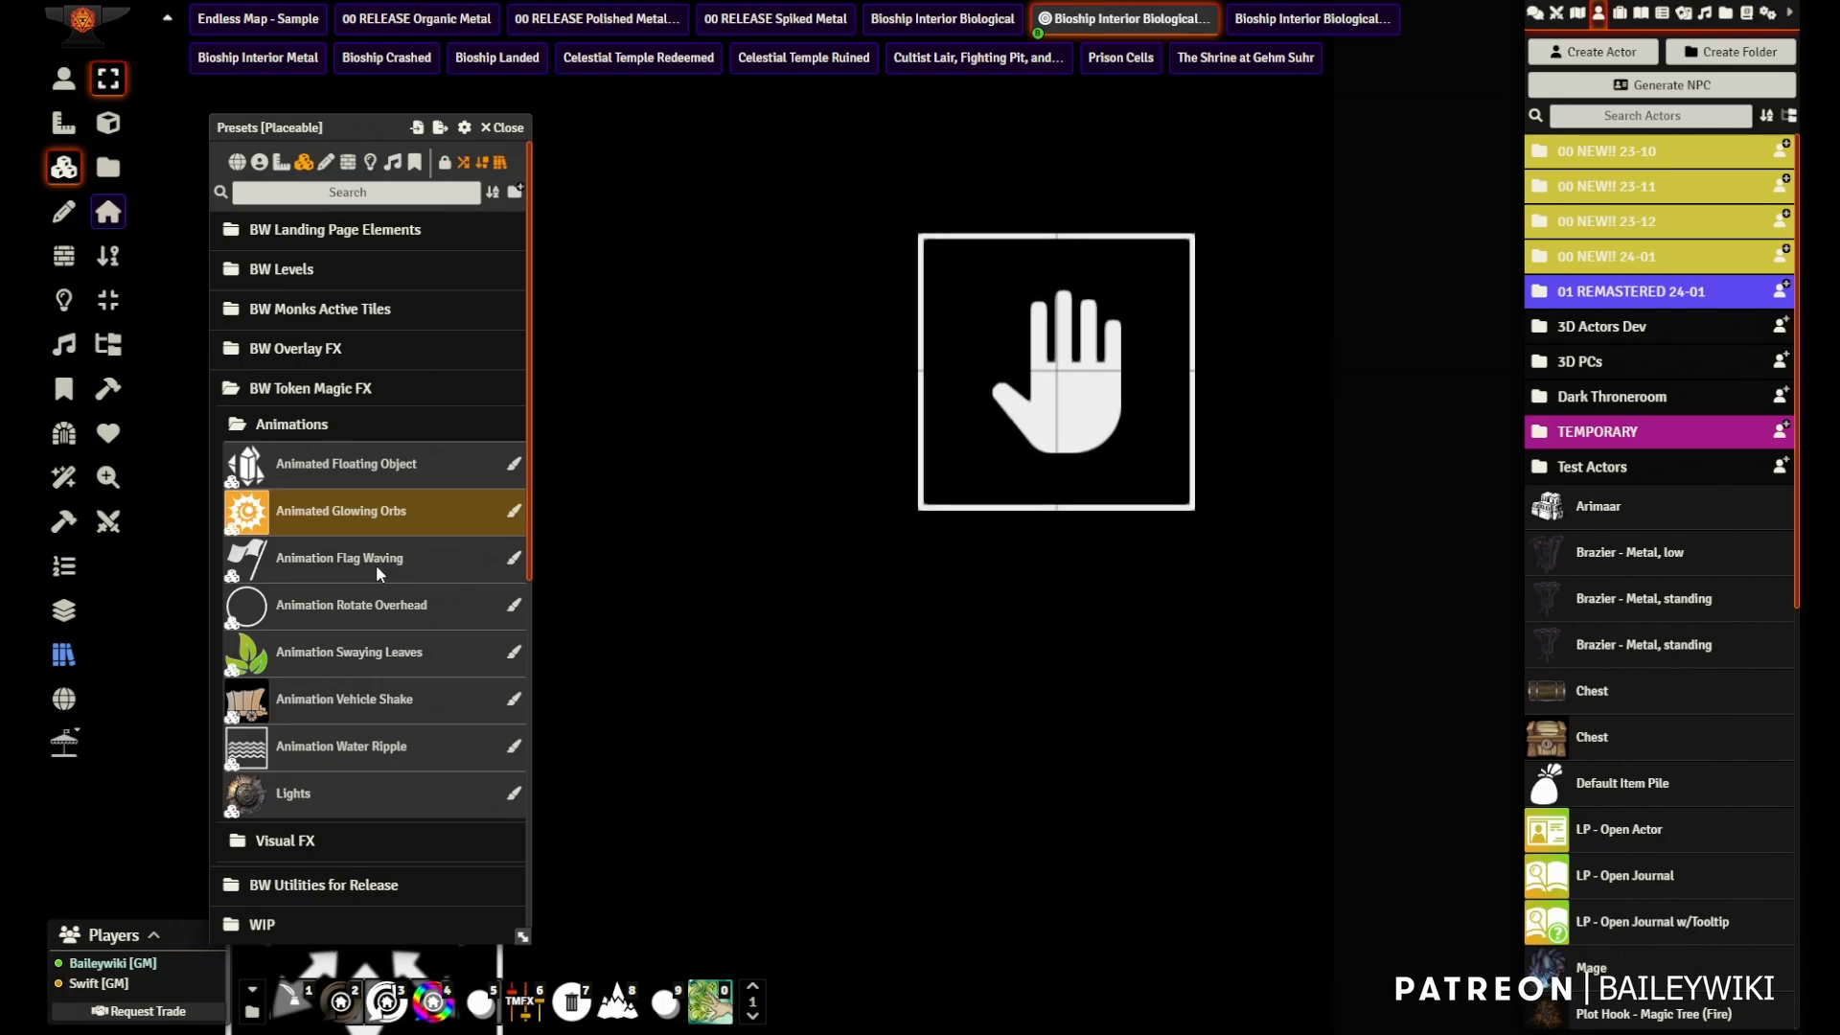
- Brush the Animation Rotate Overhead preset onto the hand tile, then delete the tile's TokenMagic filters
click(388, 613)
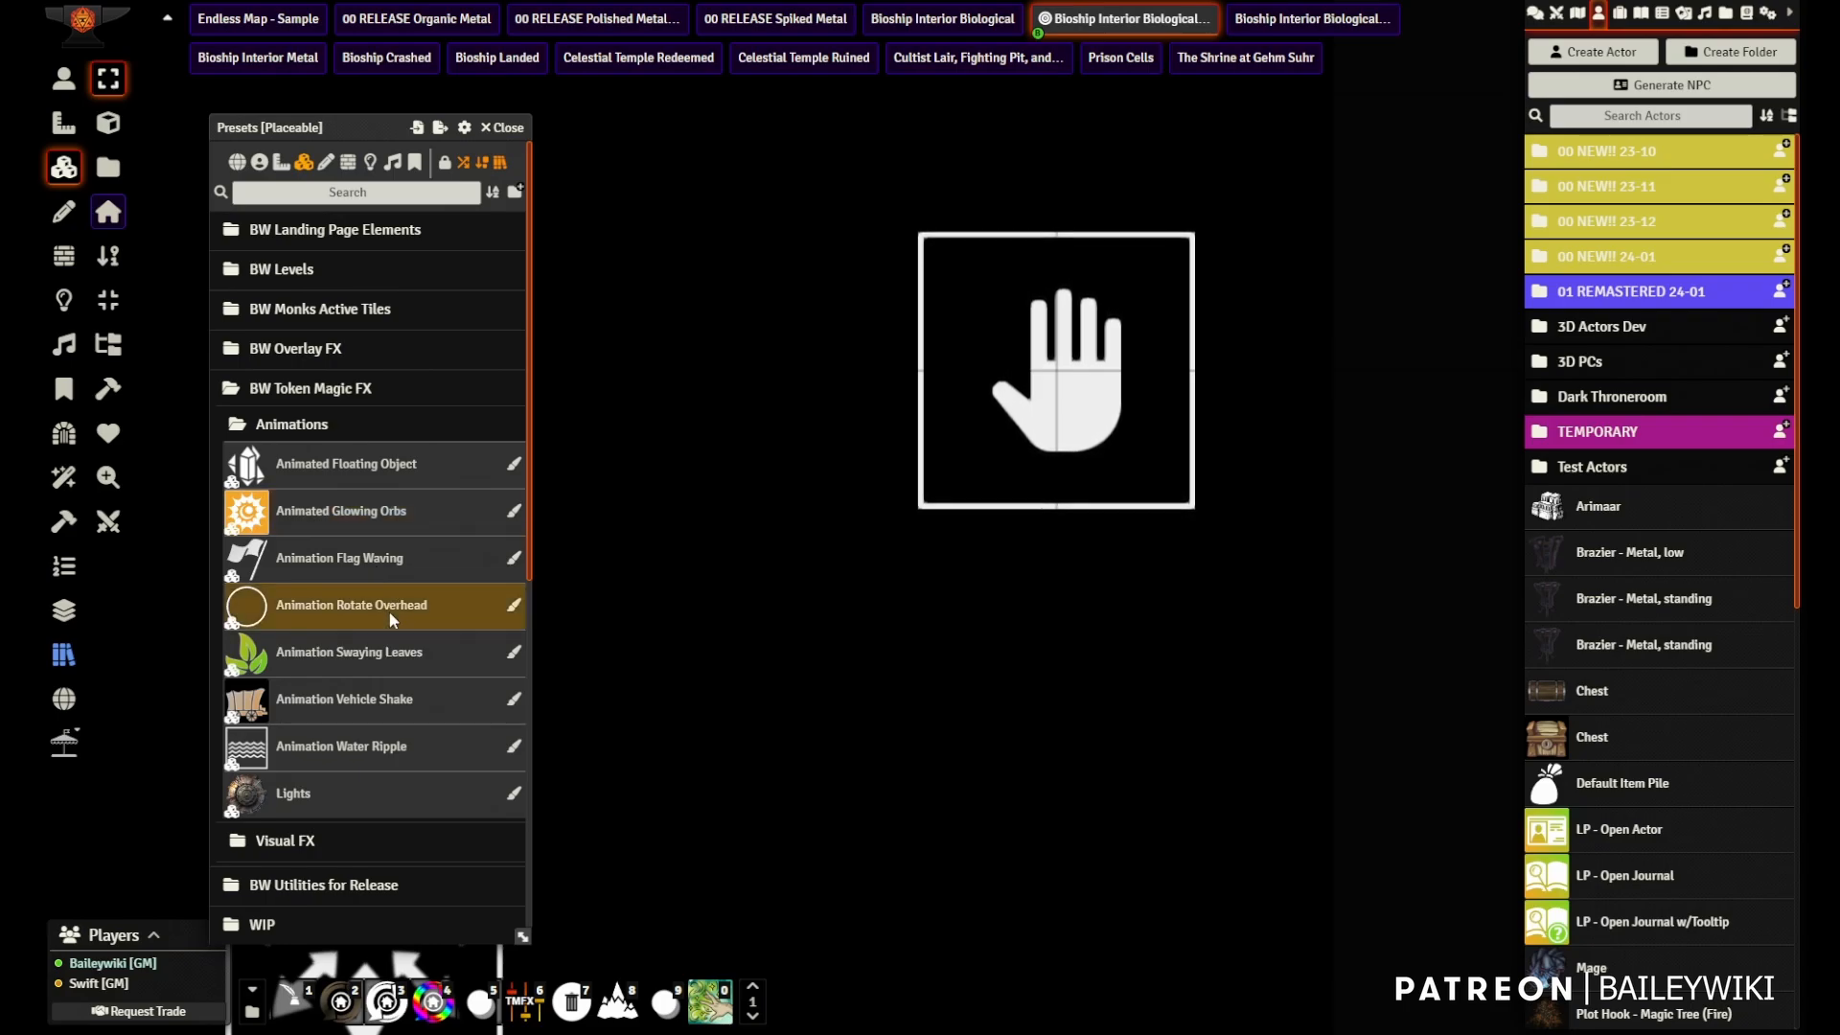
click(514, 608)
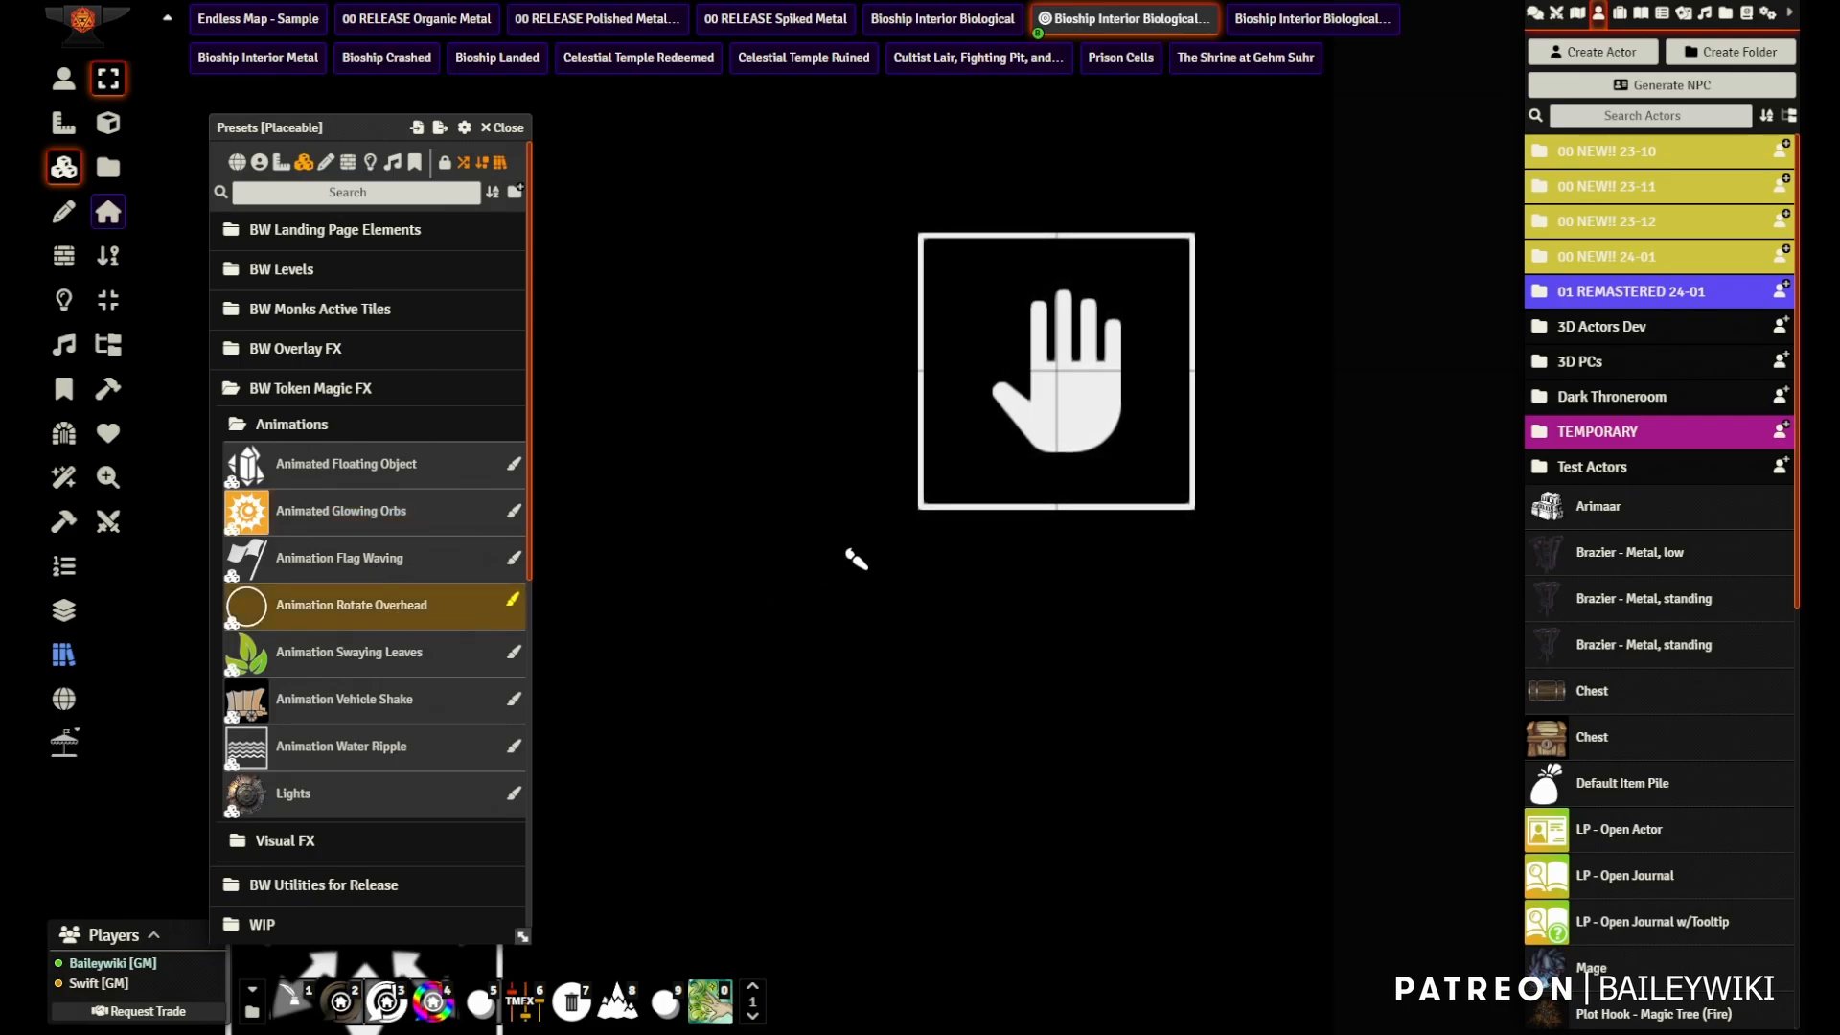
click(1060, 410)
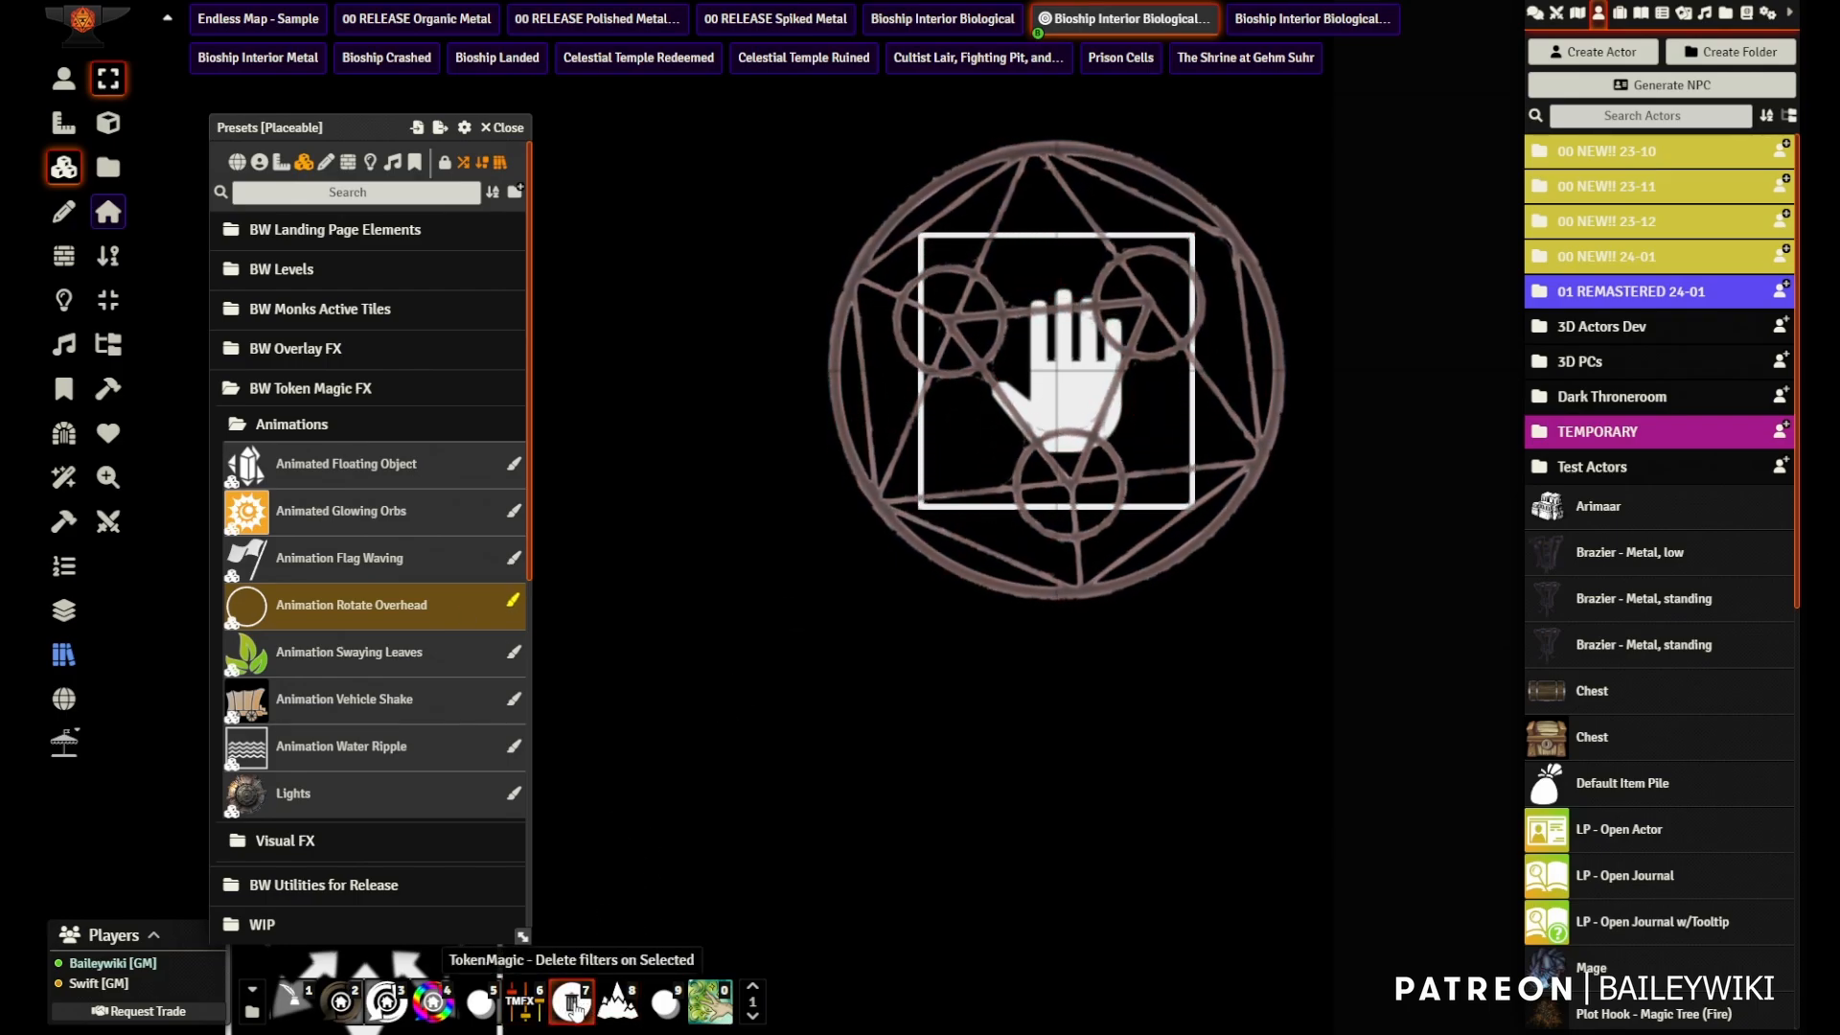
click(573, 1002)
- Show the drawing presets and look through the BW Levels and BW Regional Mapping folders
click(326, 164)
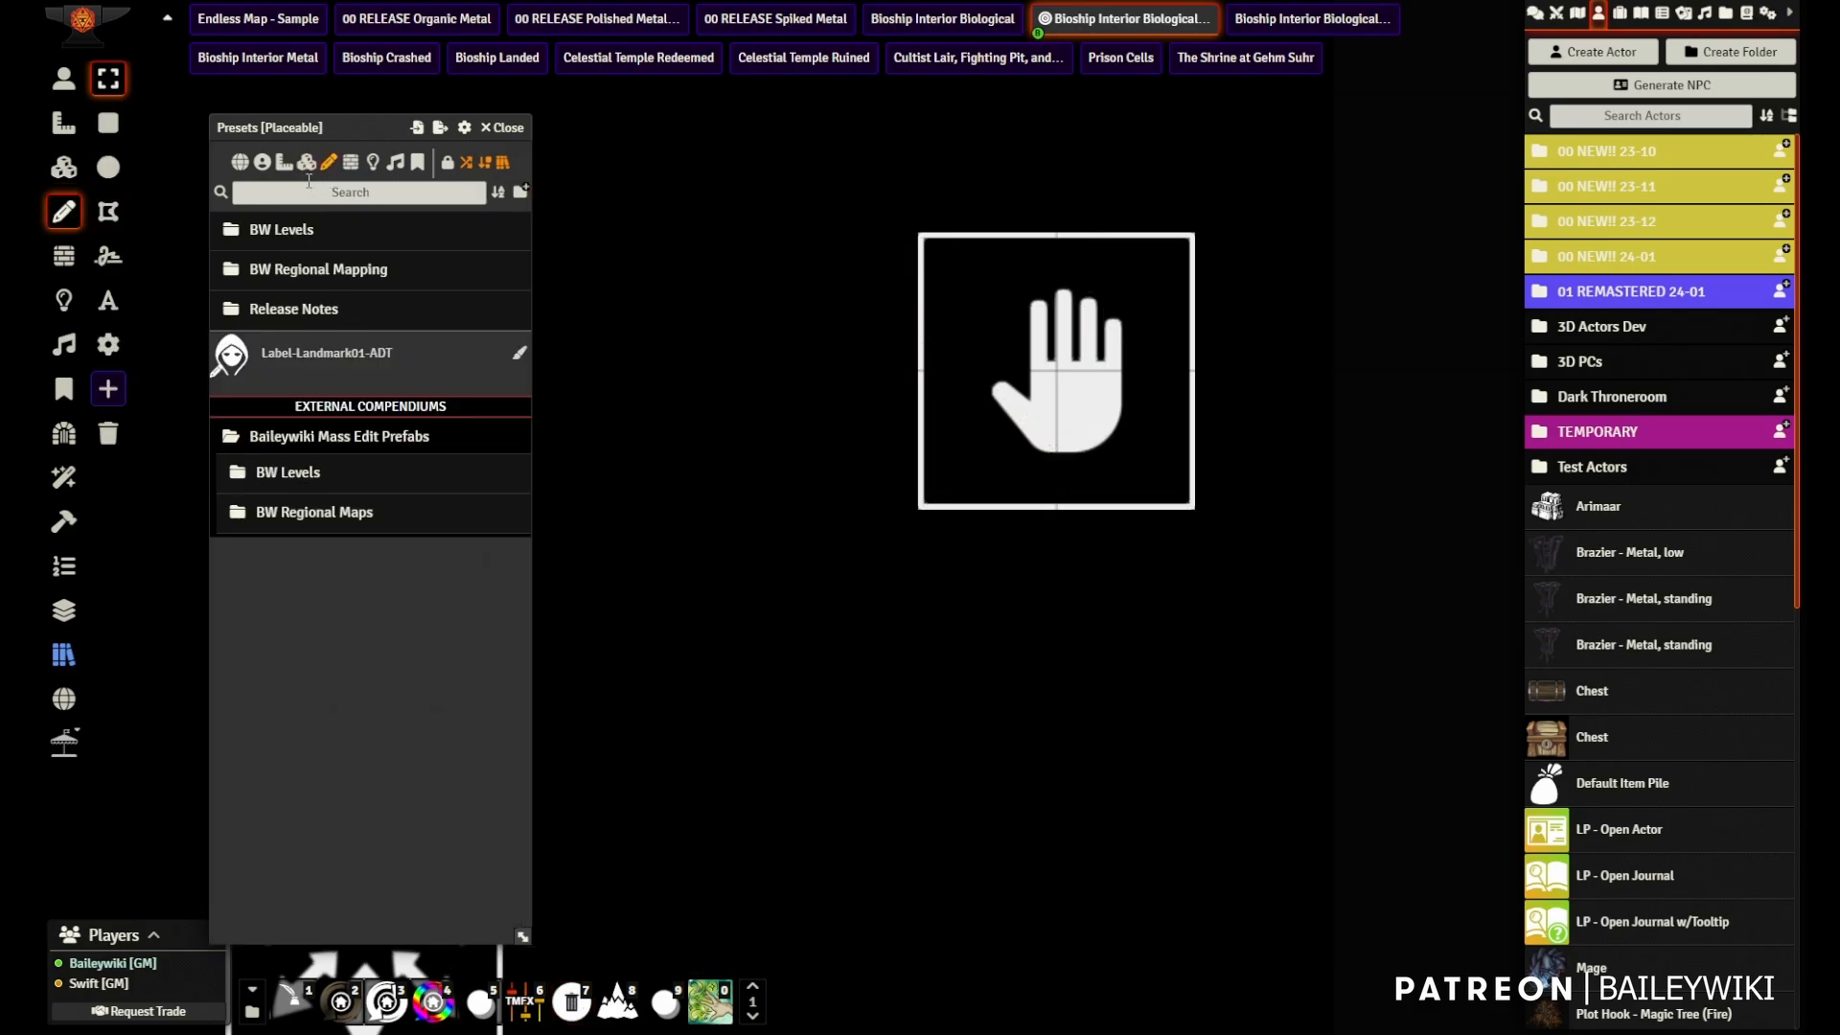
click(291, 232)
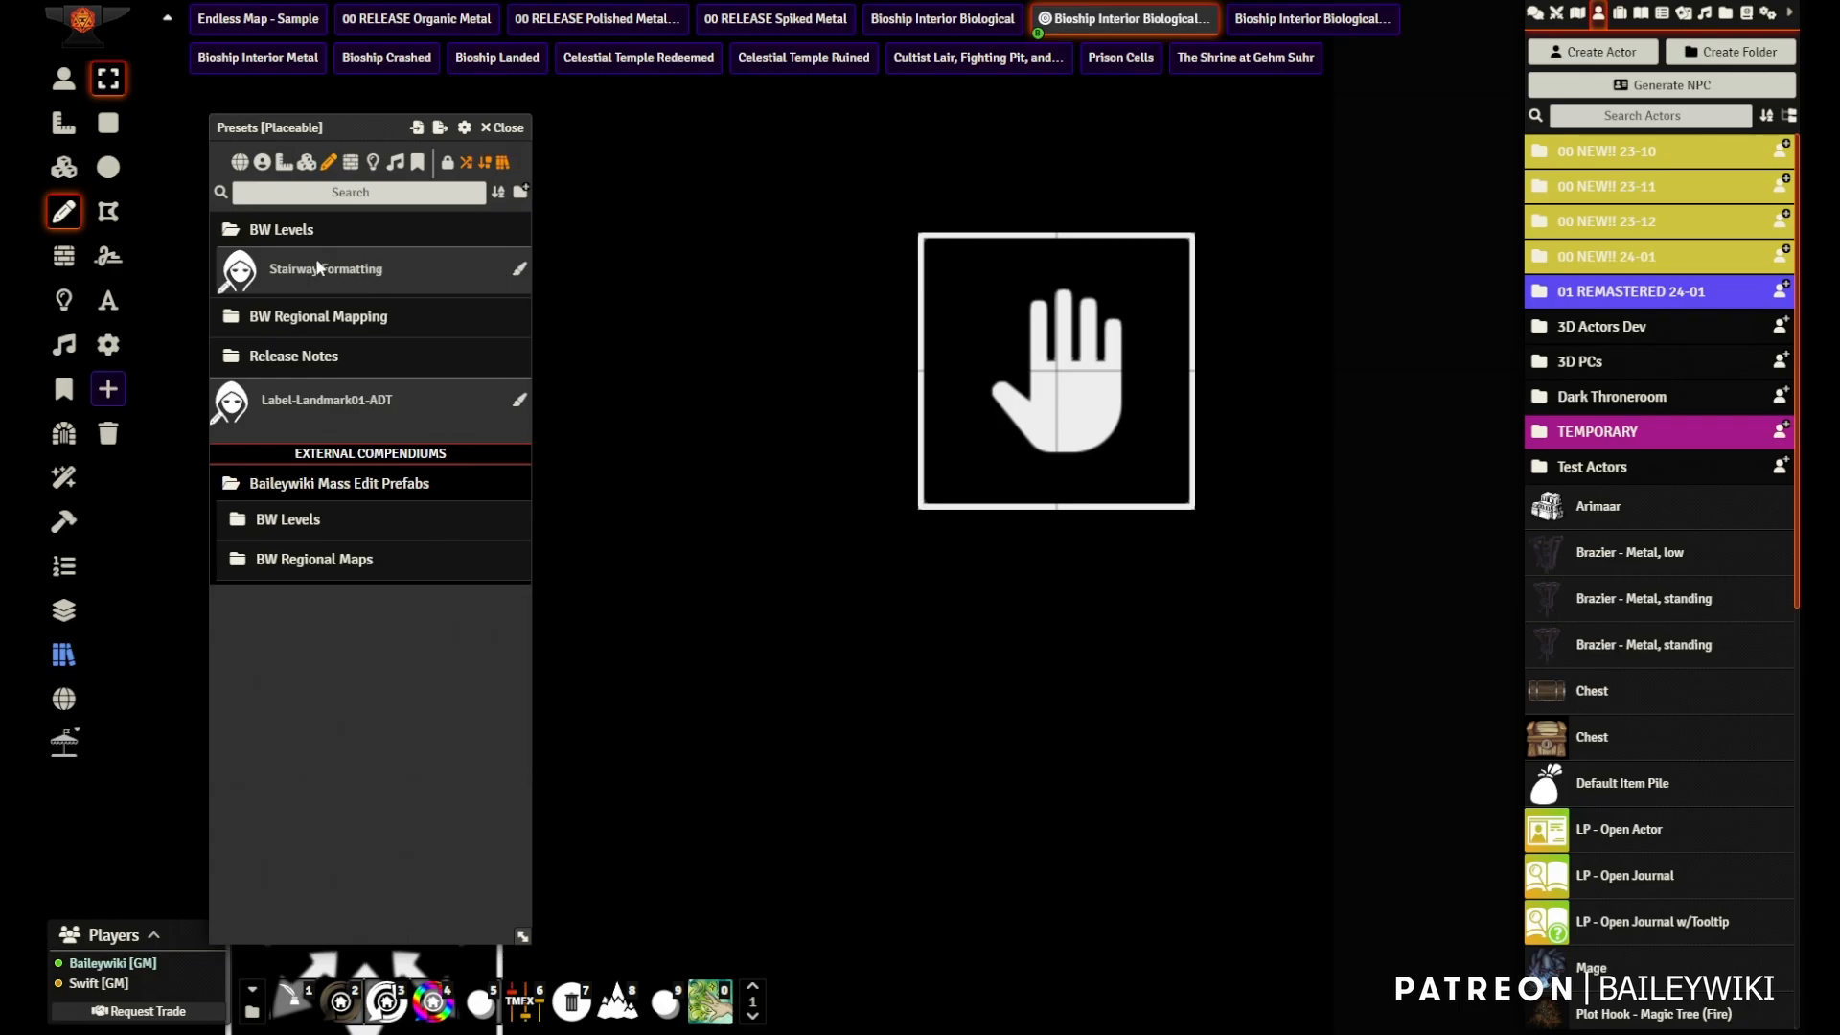
click(322, 317)
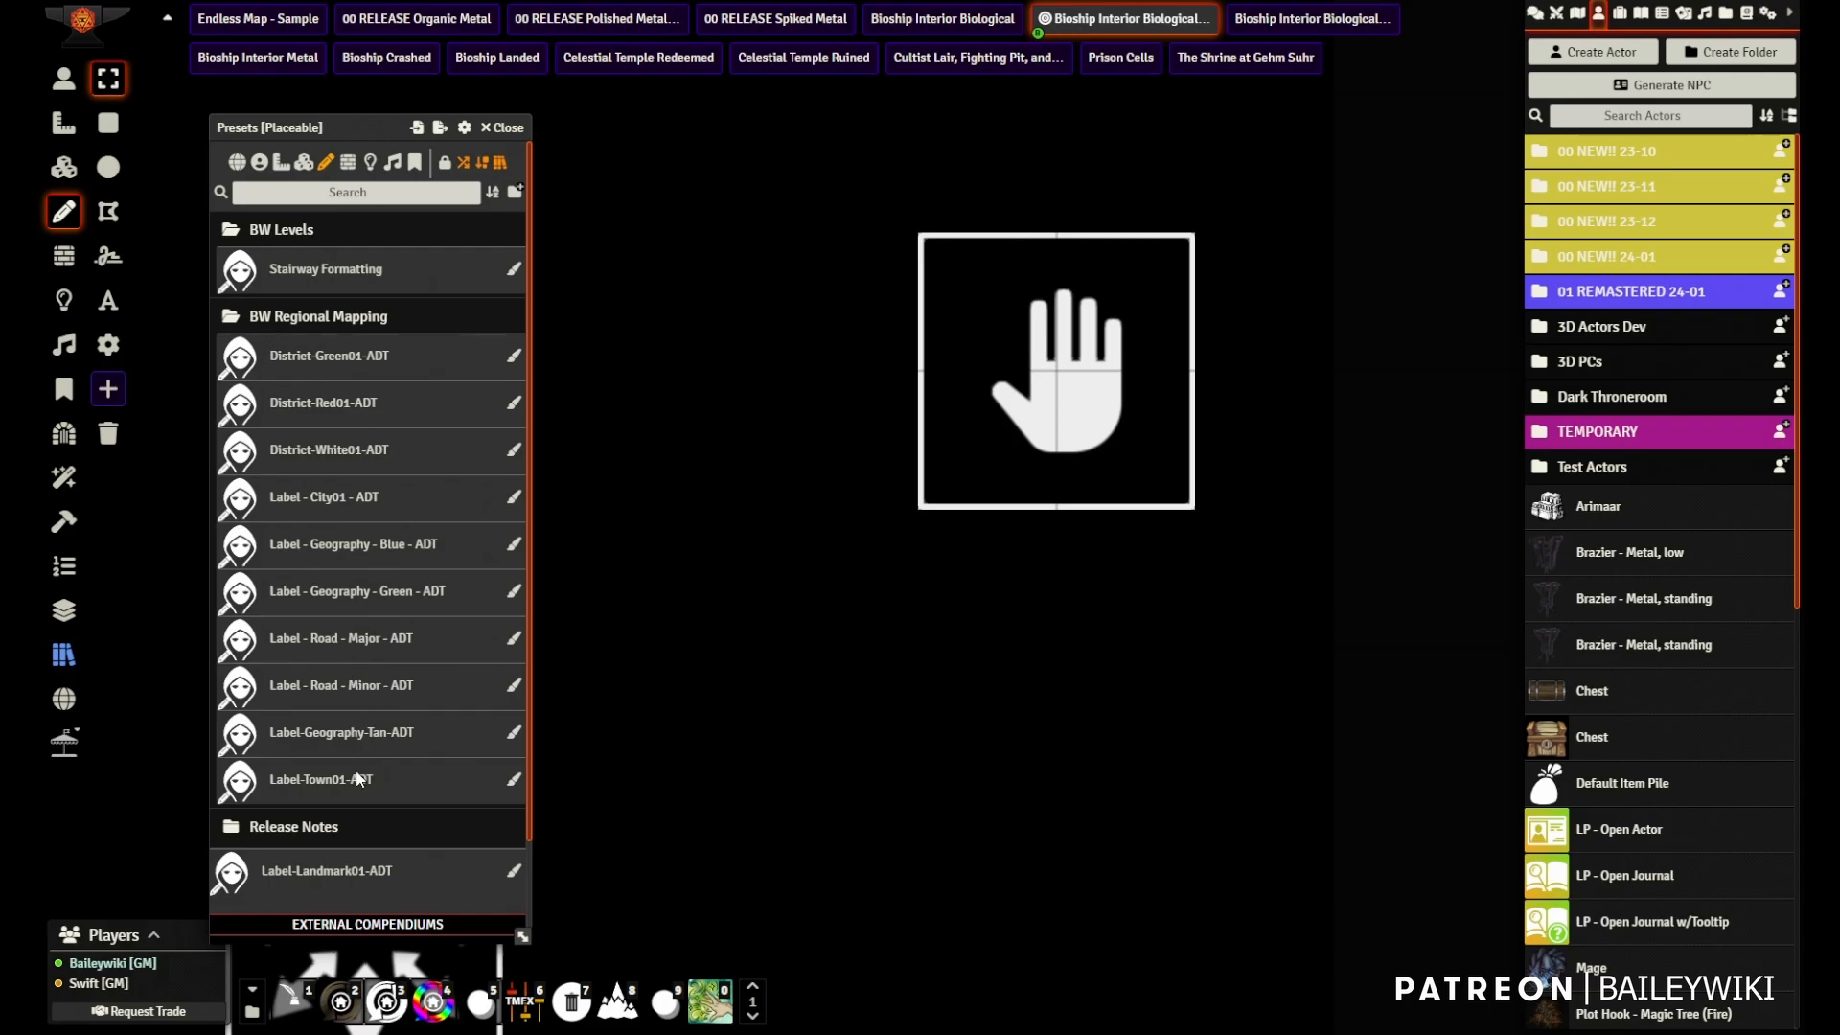
- In the BW Special Walls presets, open the list of removable fields for Window 5ft Proximity and mark sight
click(346, 166)
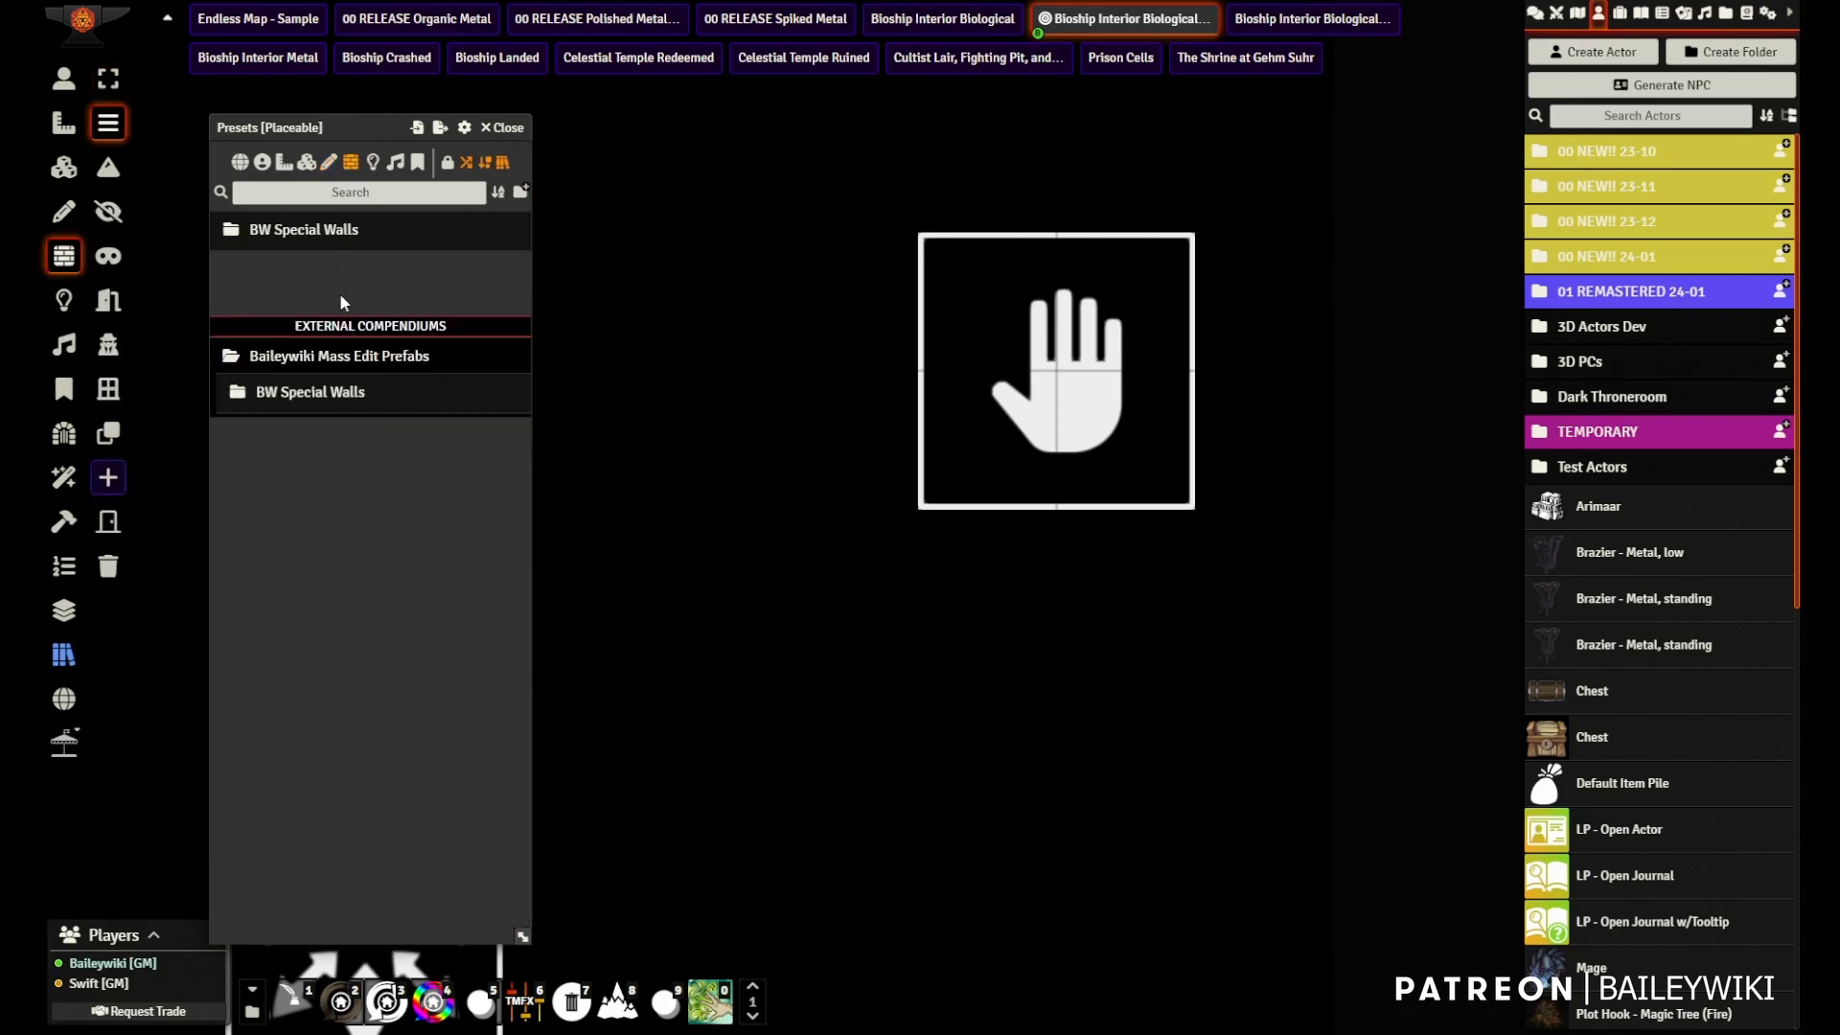
click(305, 244)
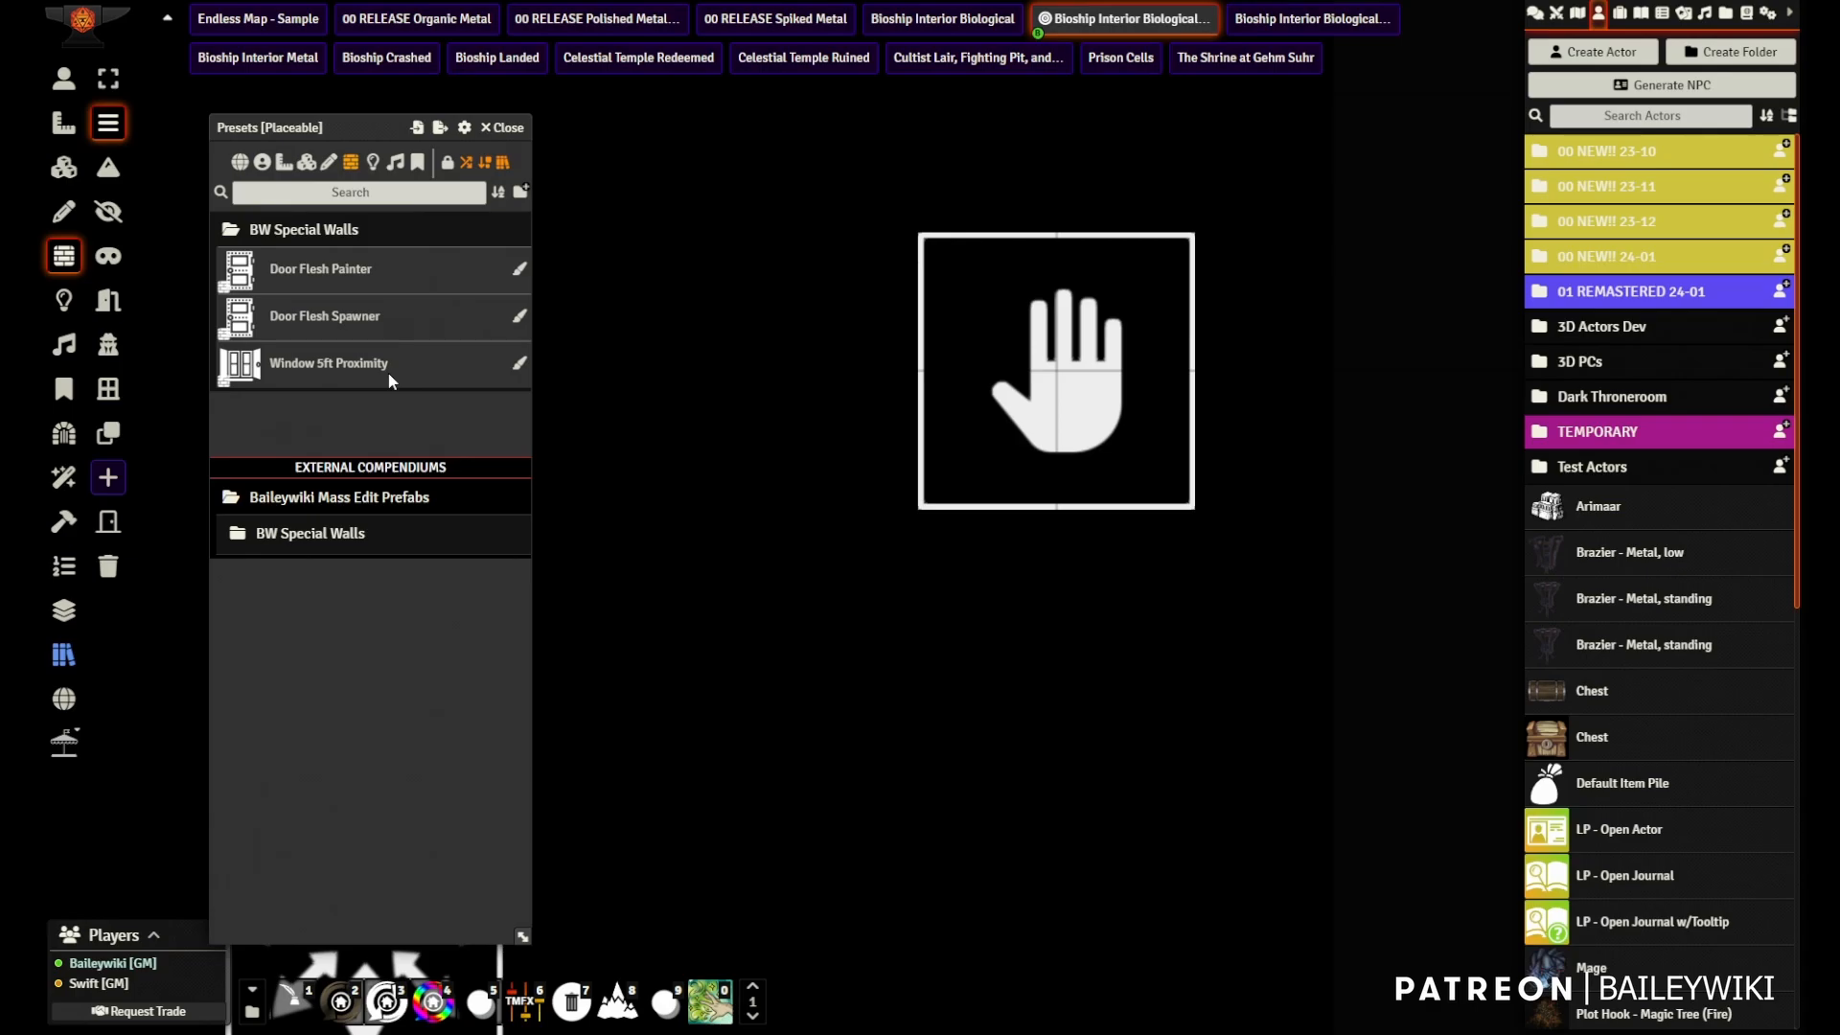
right_click(324, 372)
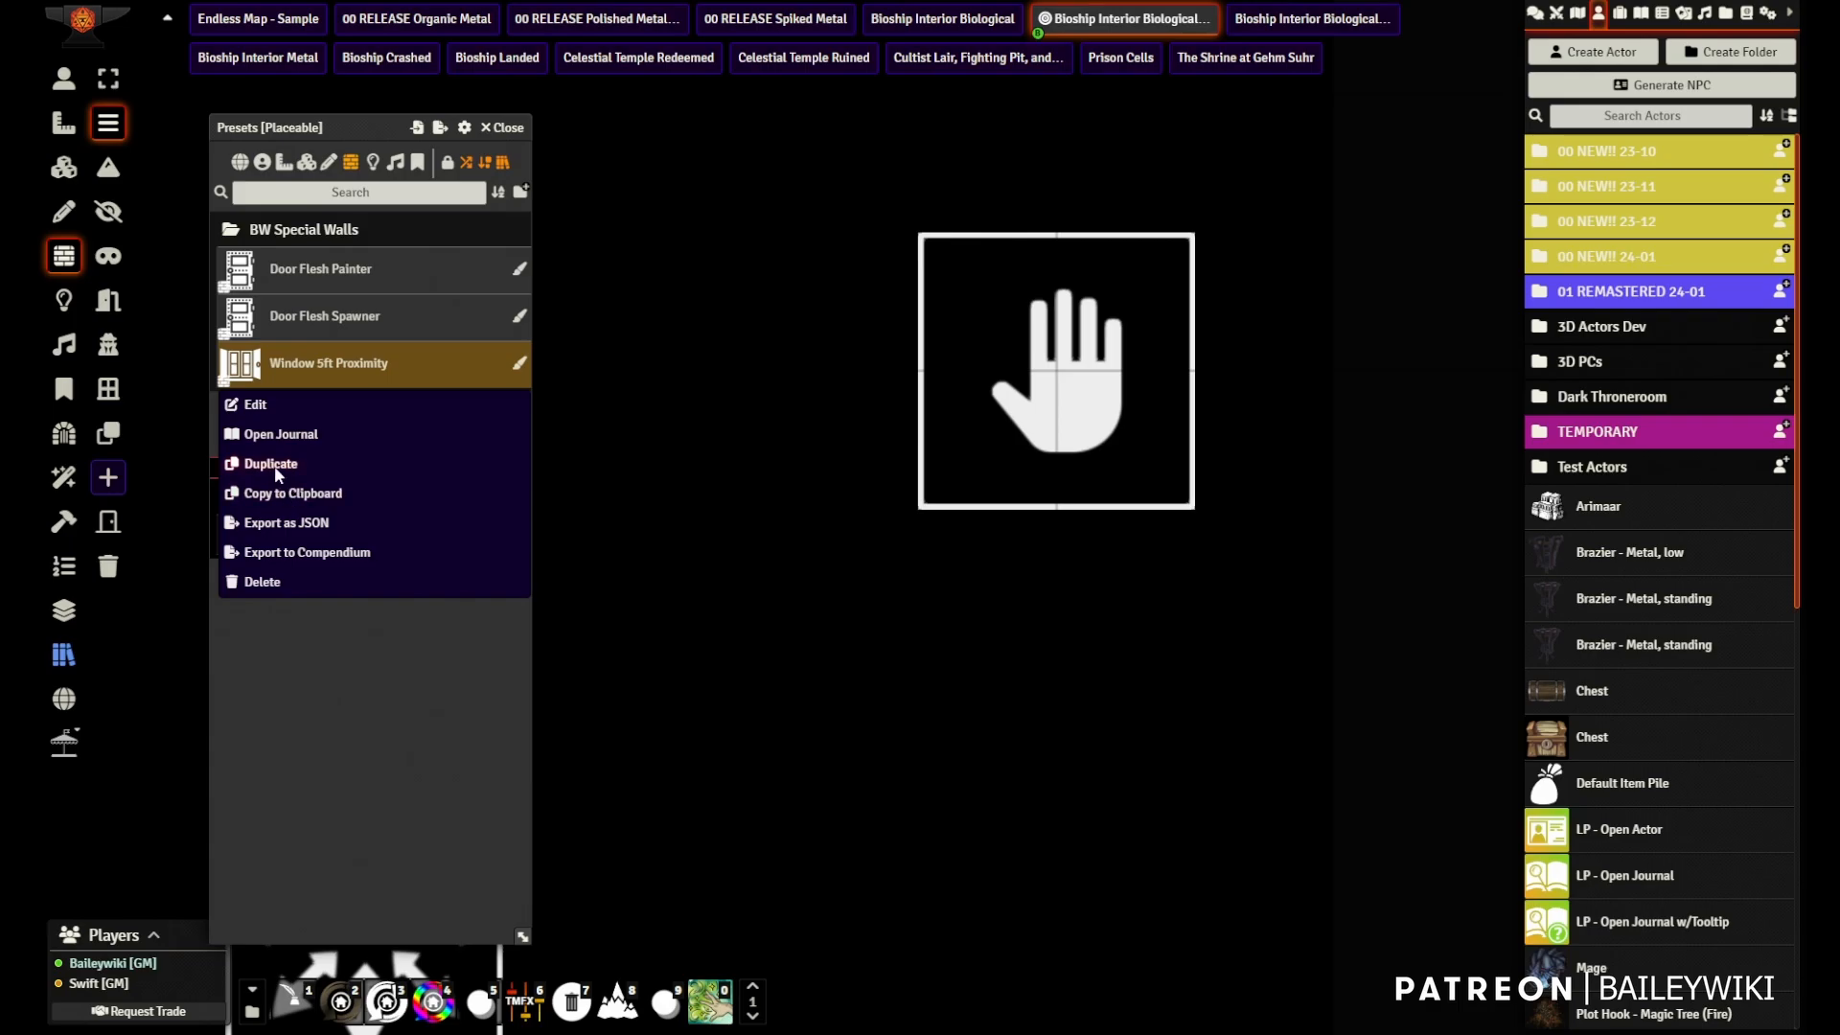
click(235, 406)
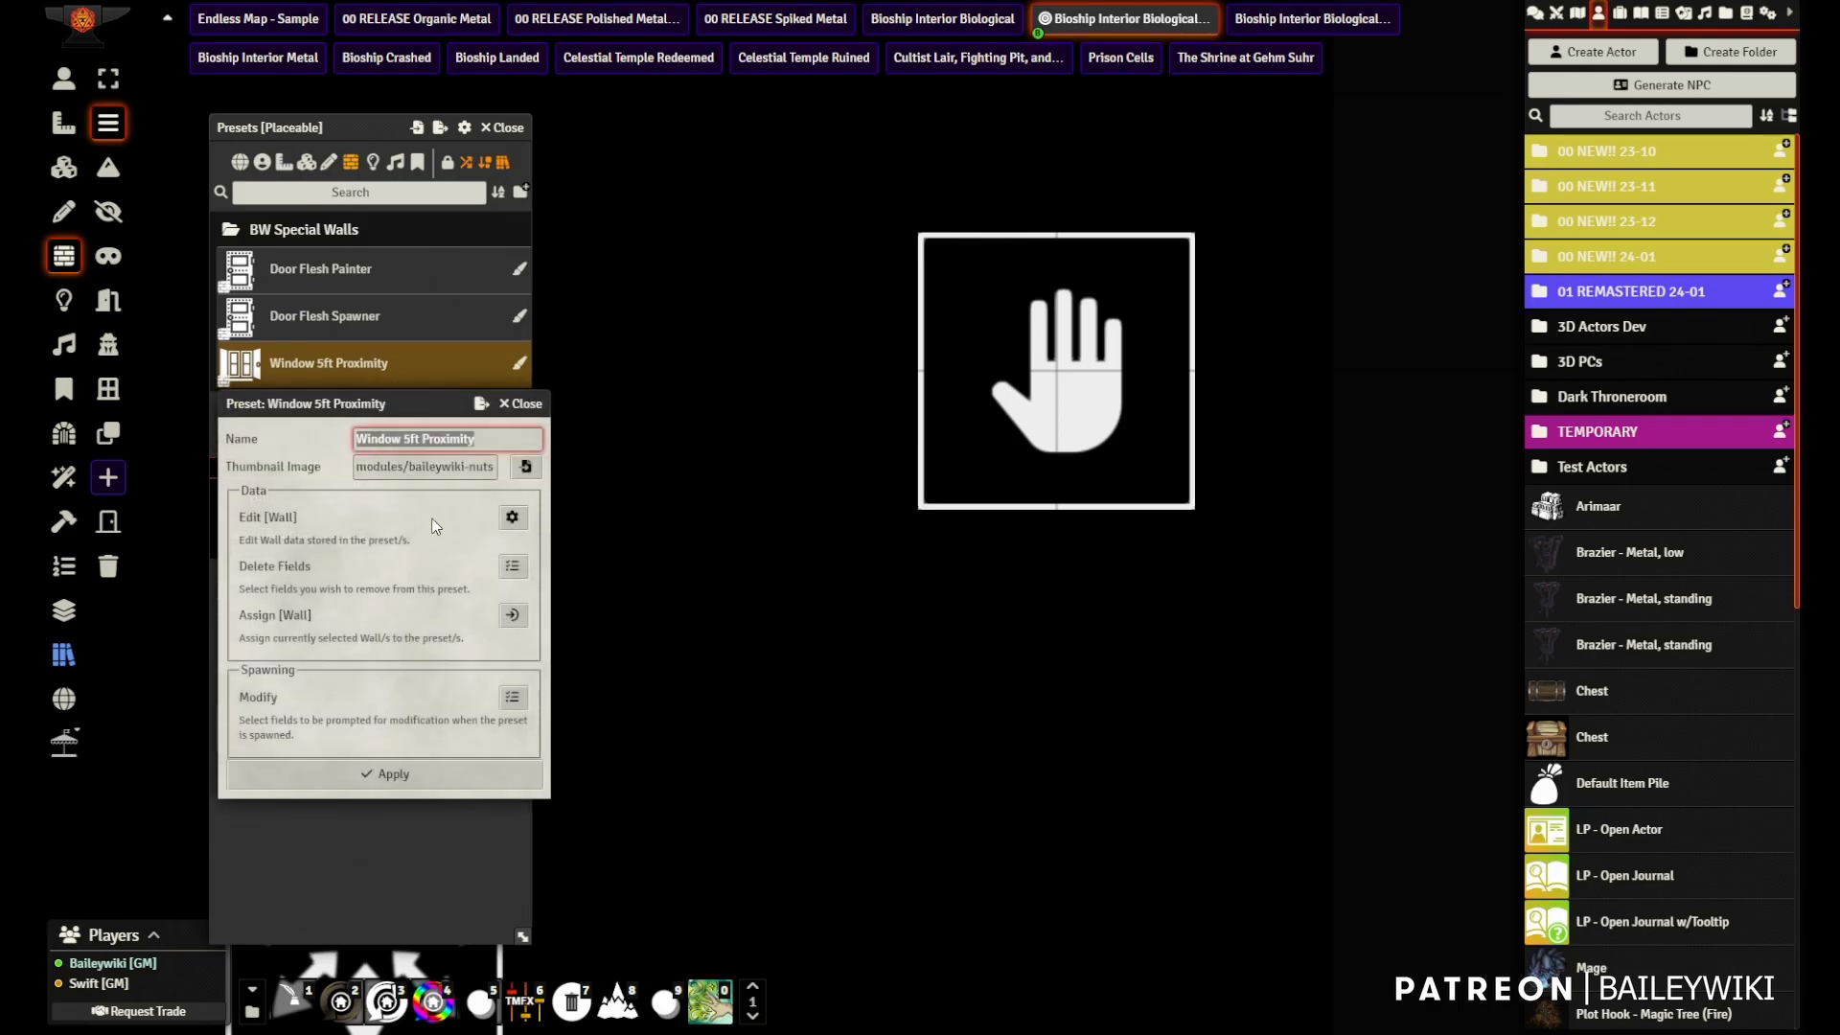
click(513, 568)
click(830, 231)
- Examine the Window 5ft Proximity preset's removable threshold, door, lock and active-tile fields, then close the list and preset settings without deleting
scroll(824, 240, down, 5)
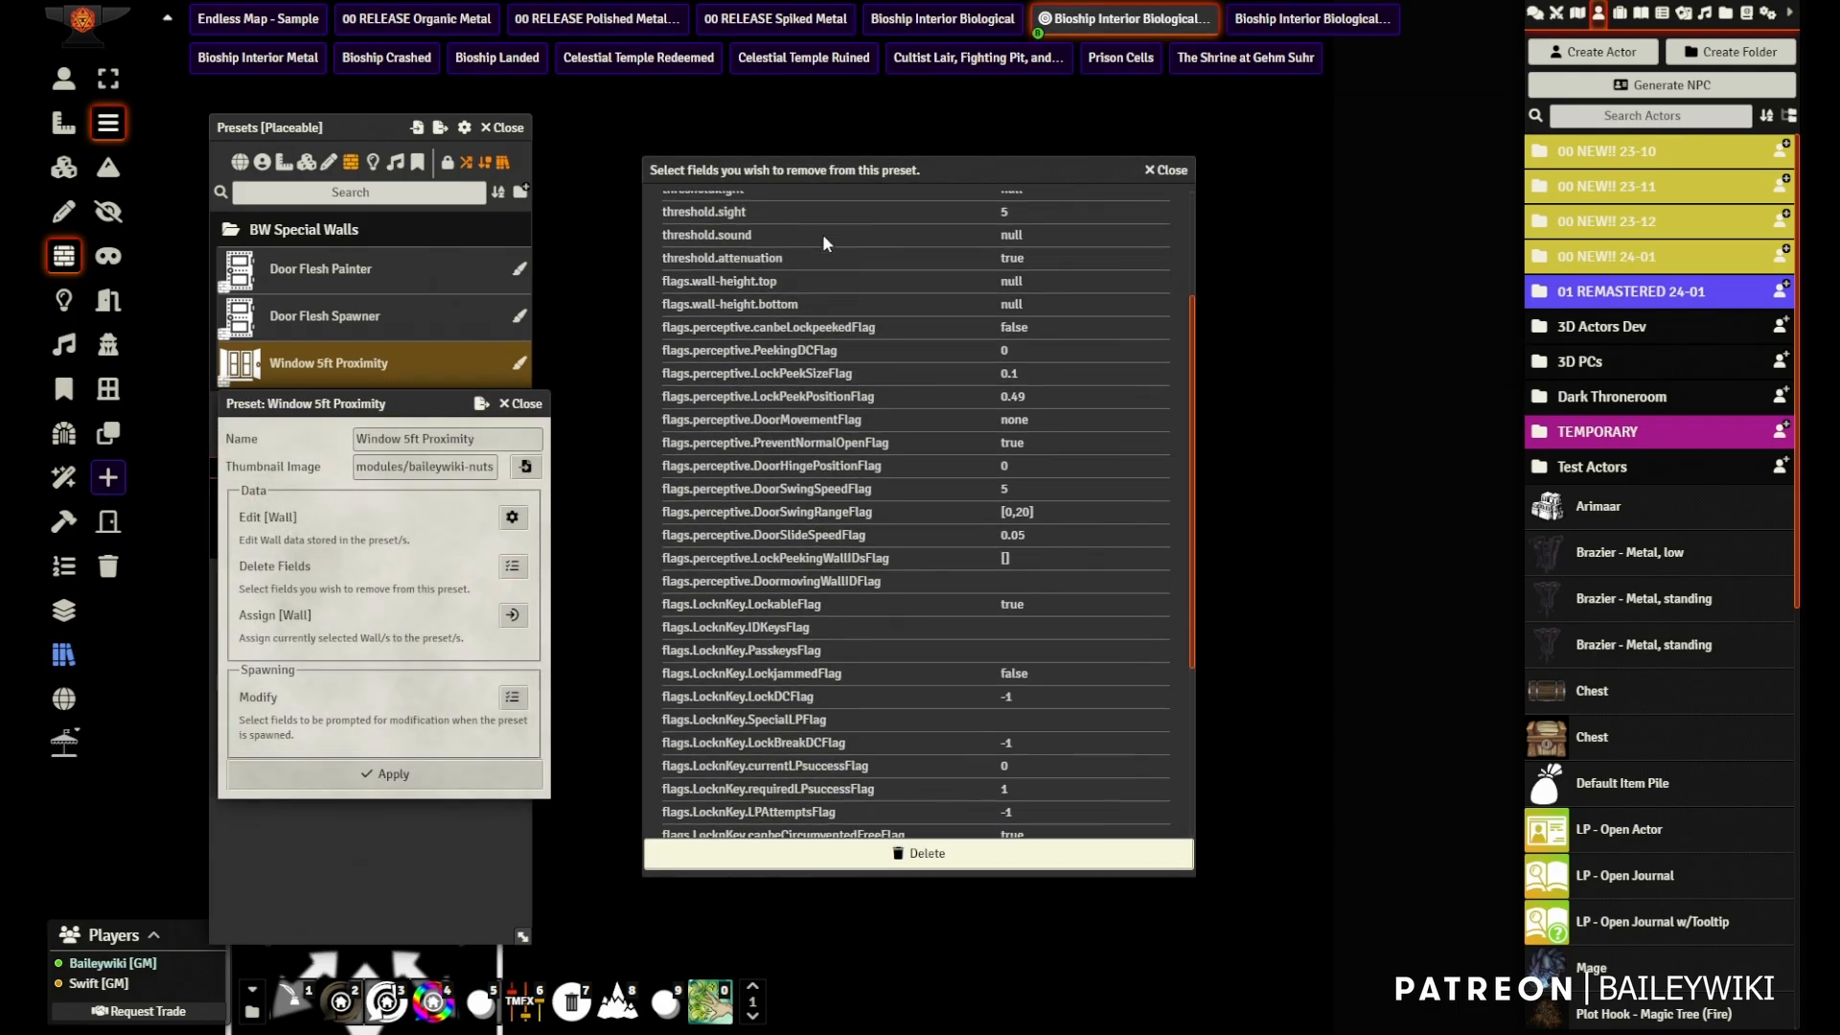
scroll(872, 590, up, 5)
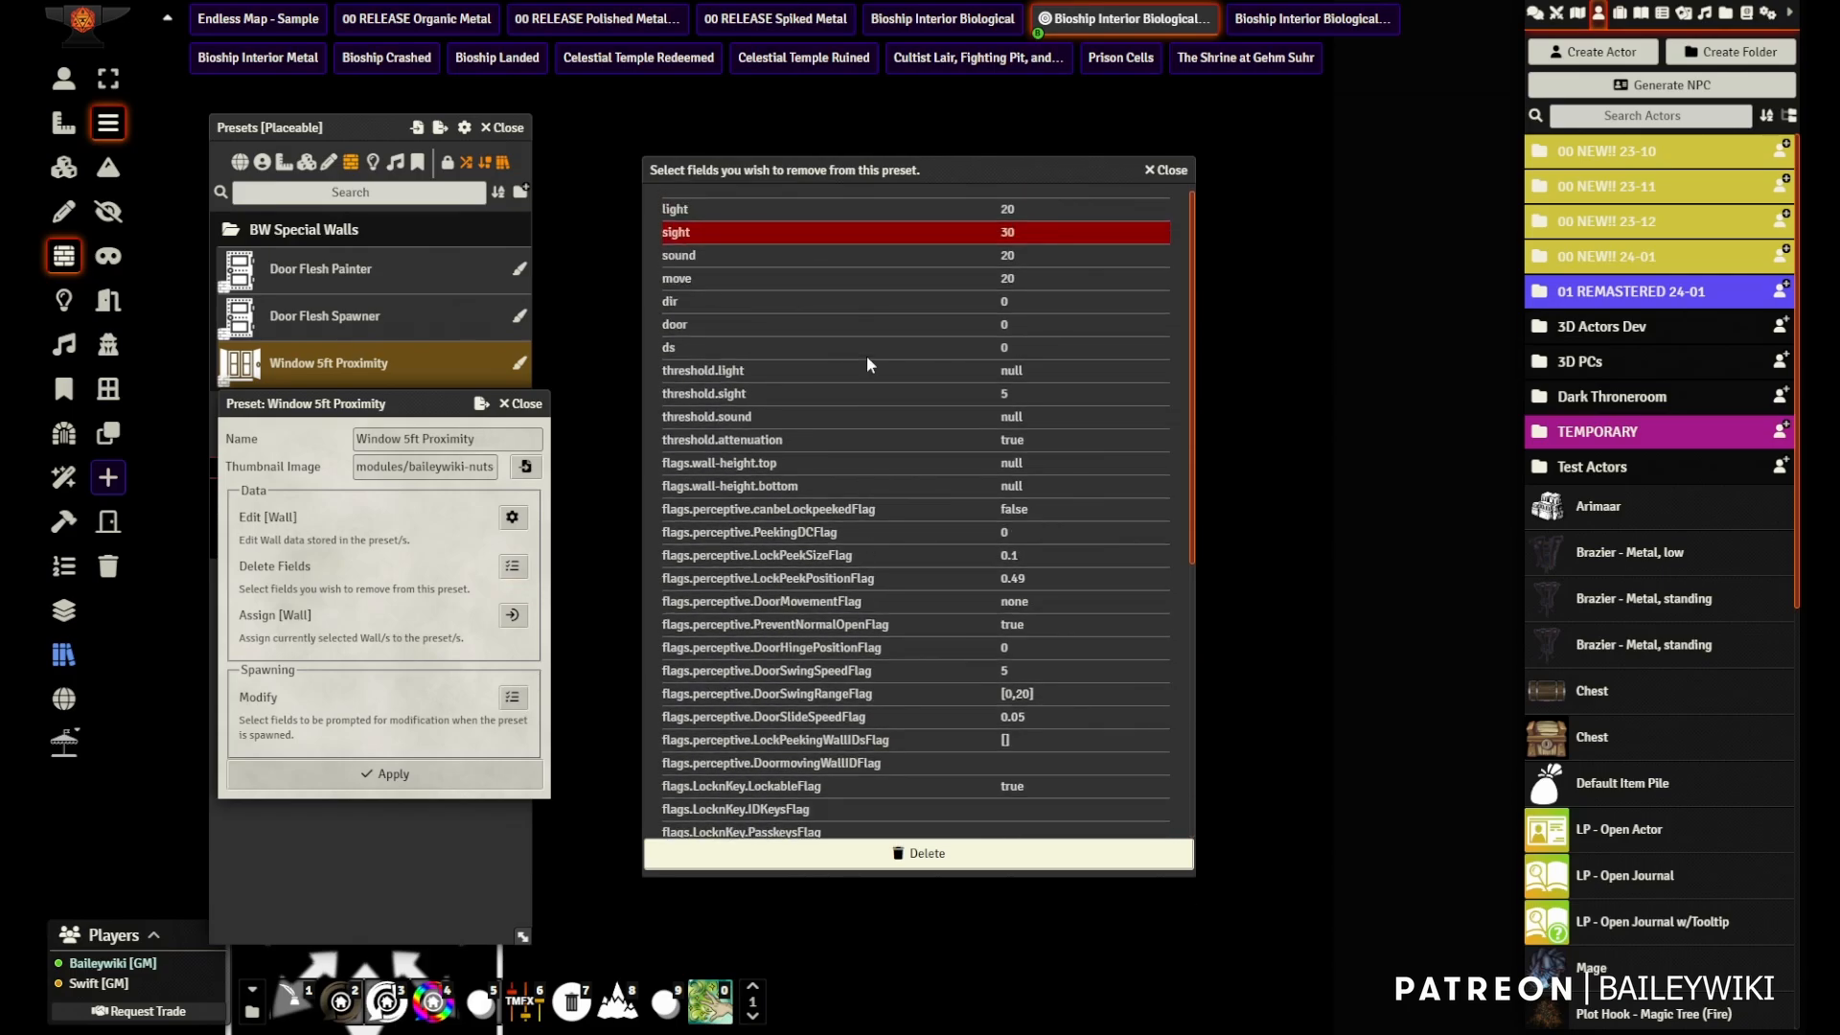
scroll(889, 425, down, 2)
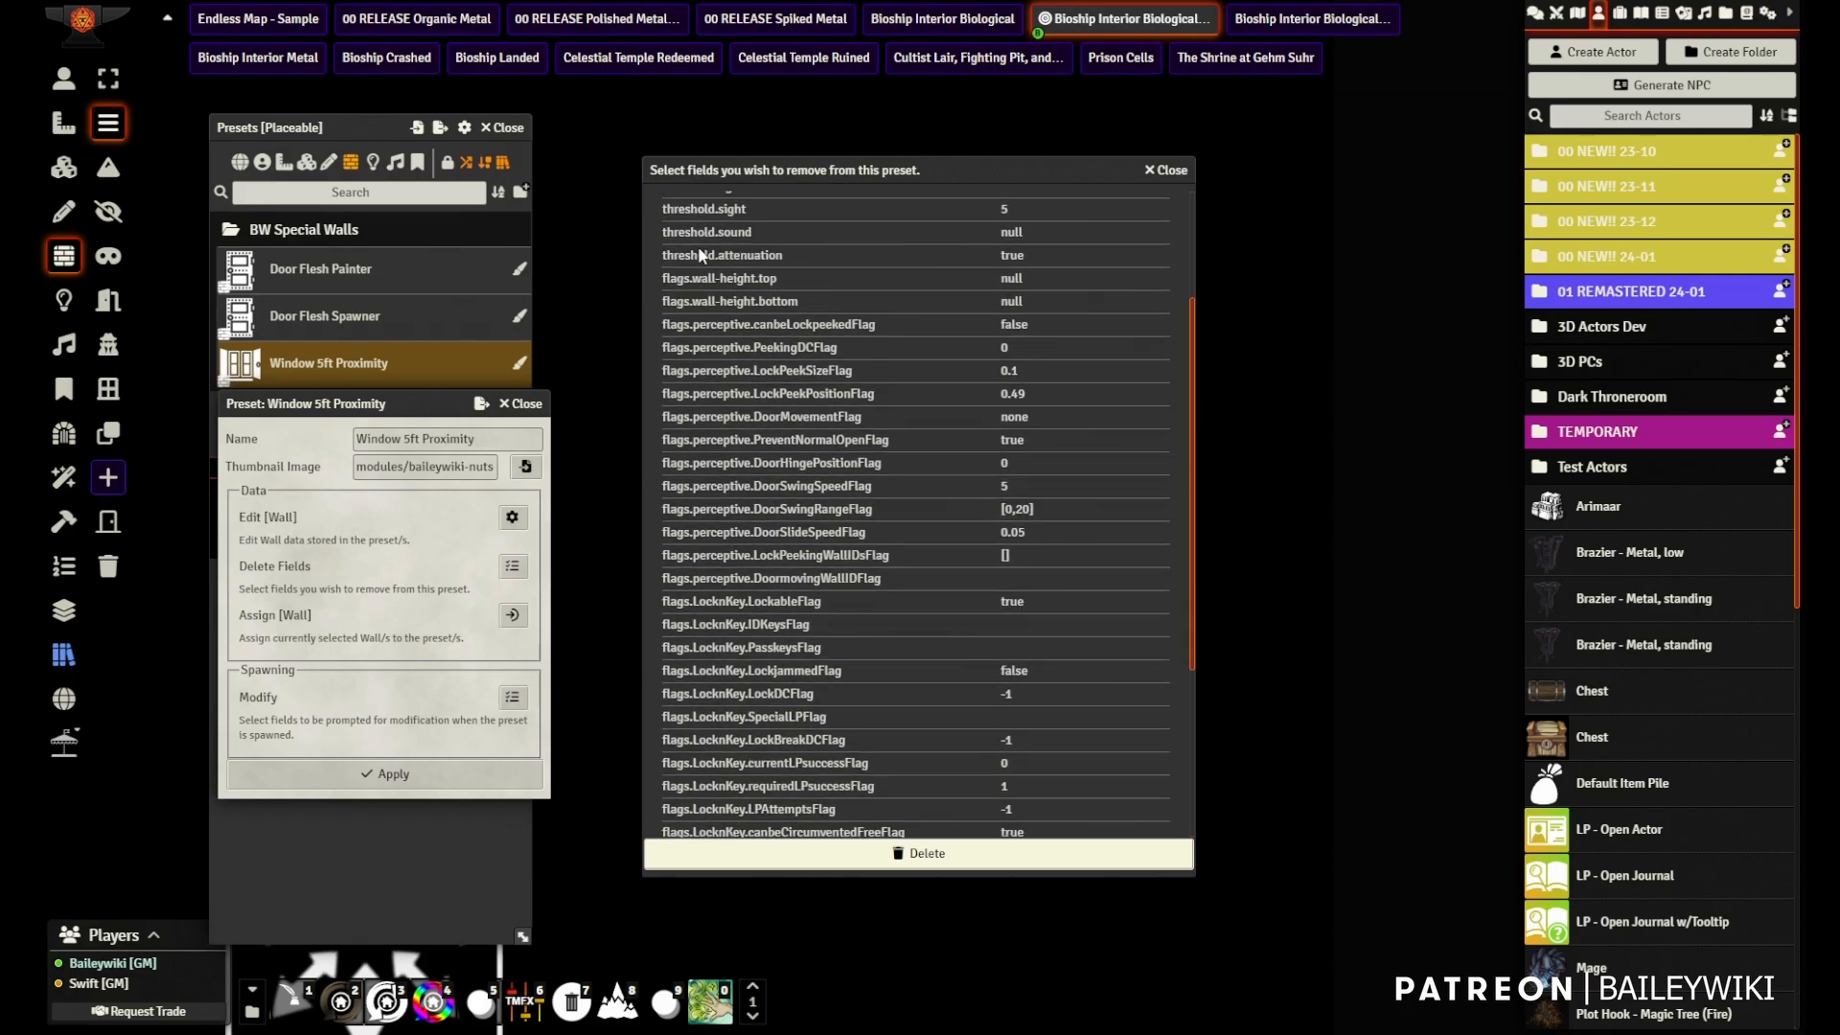
scroll(833, 632, down, 3)
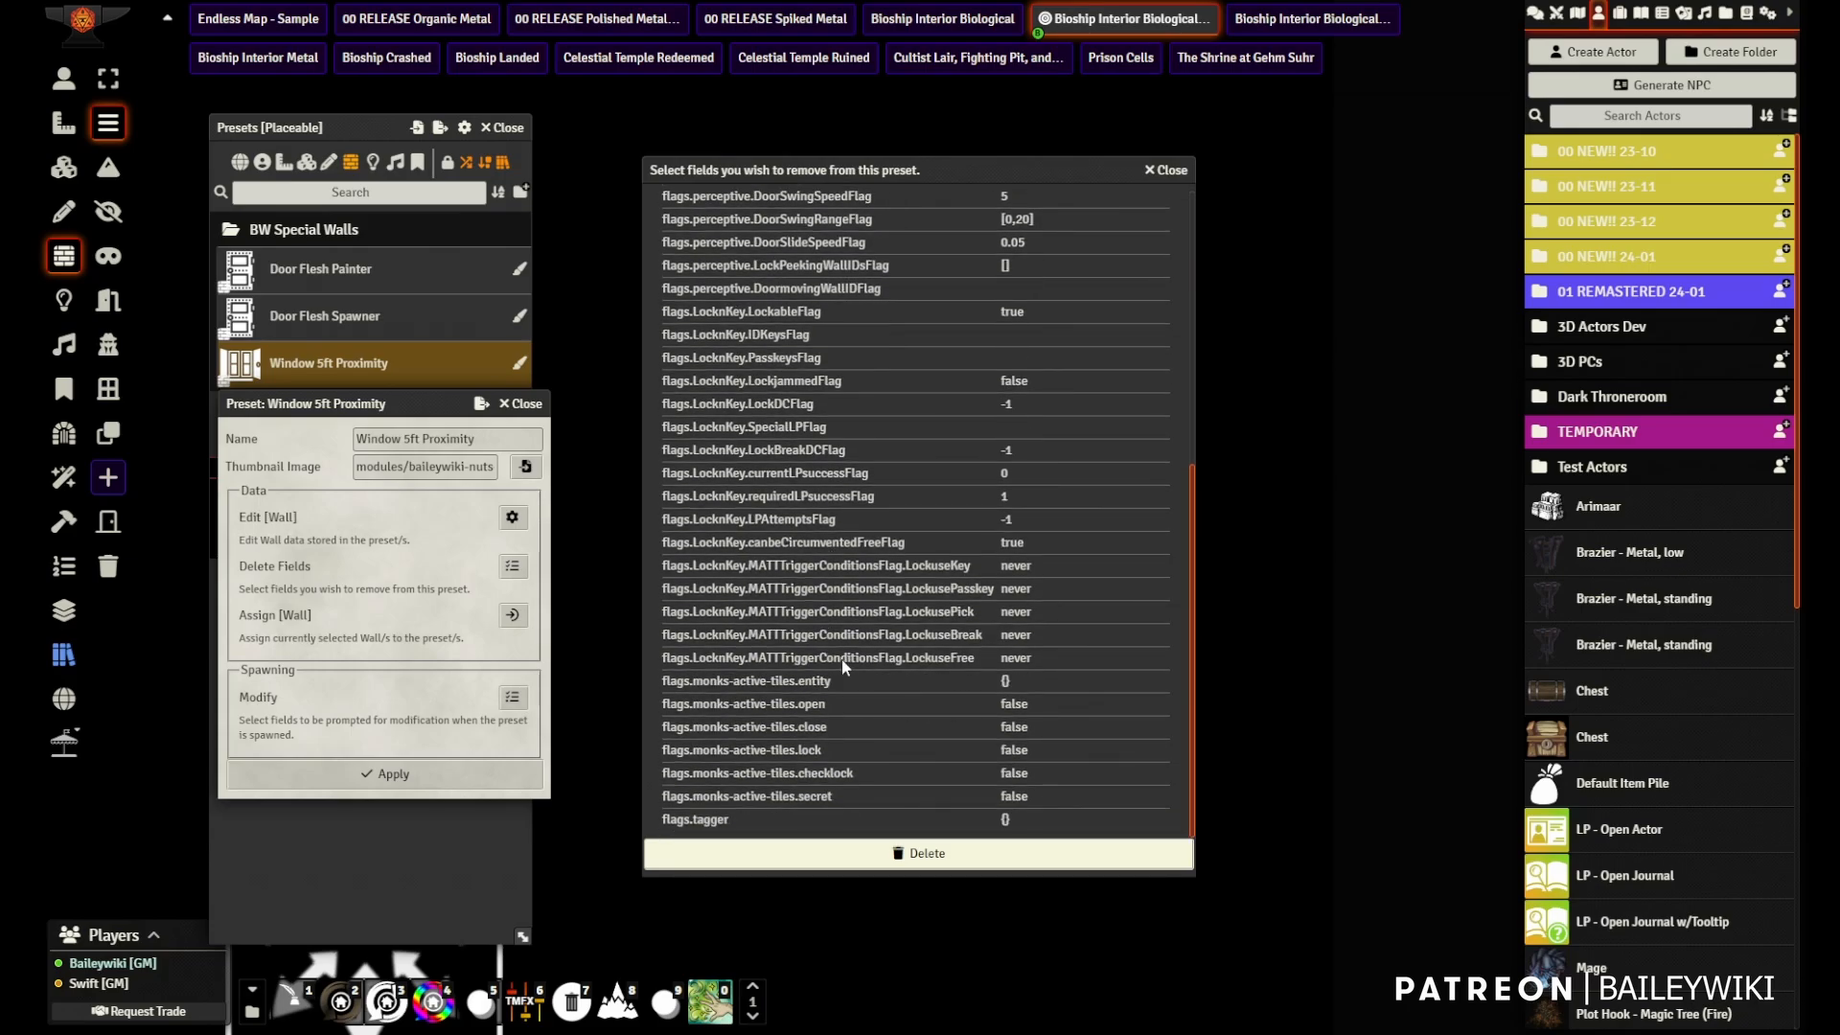
scroll(866, 636, up, 5)
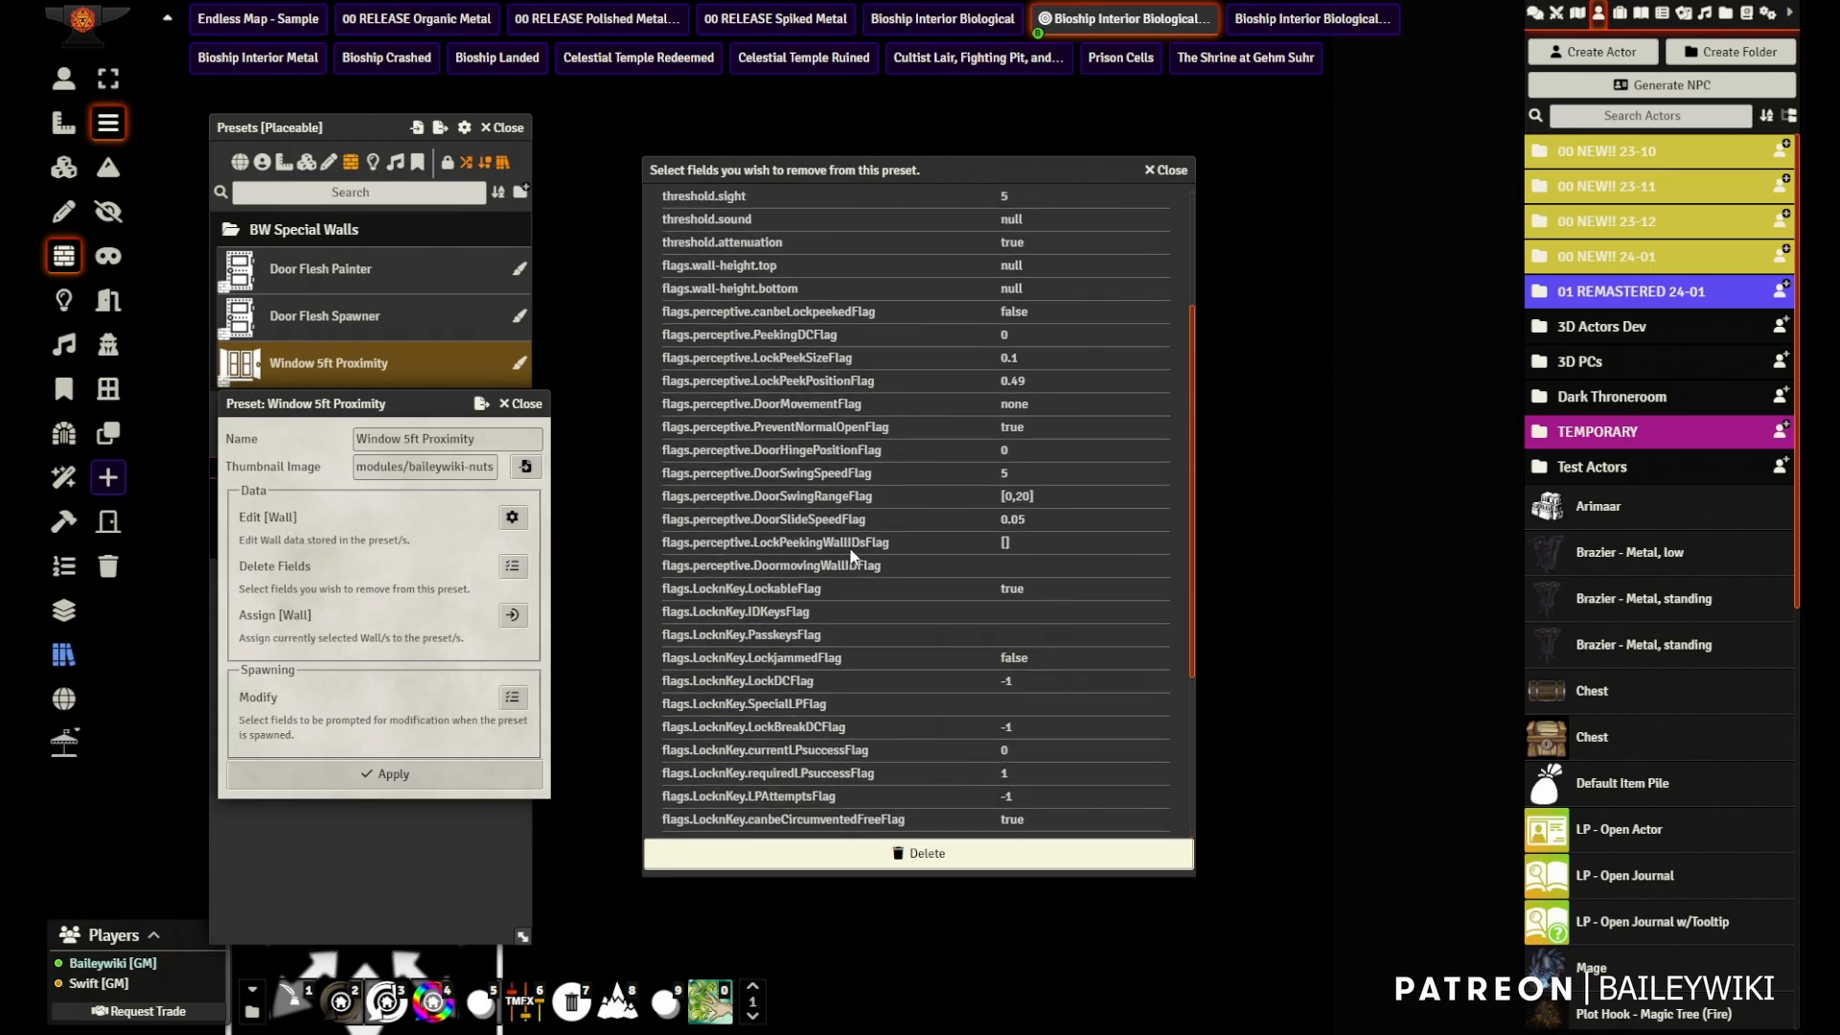
click(1142, 173)
click(522, 403)
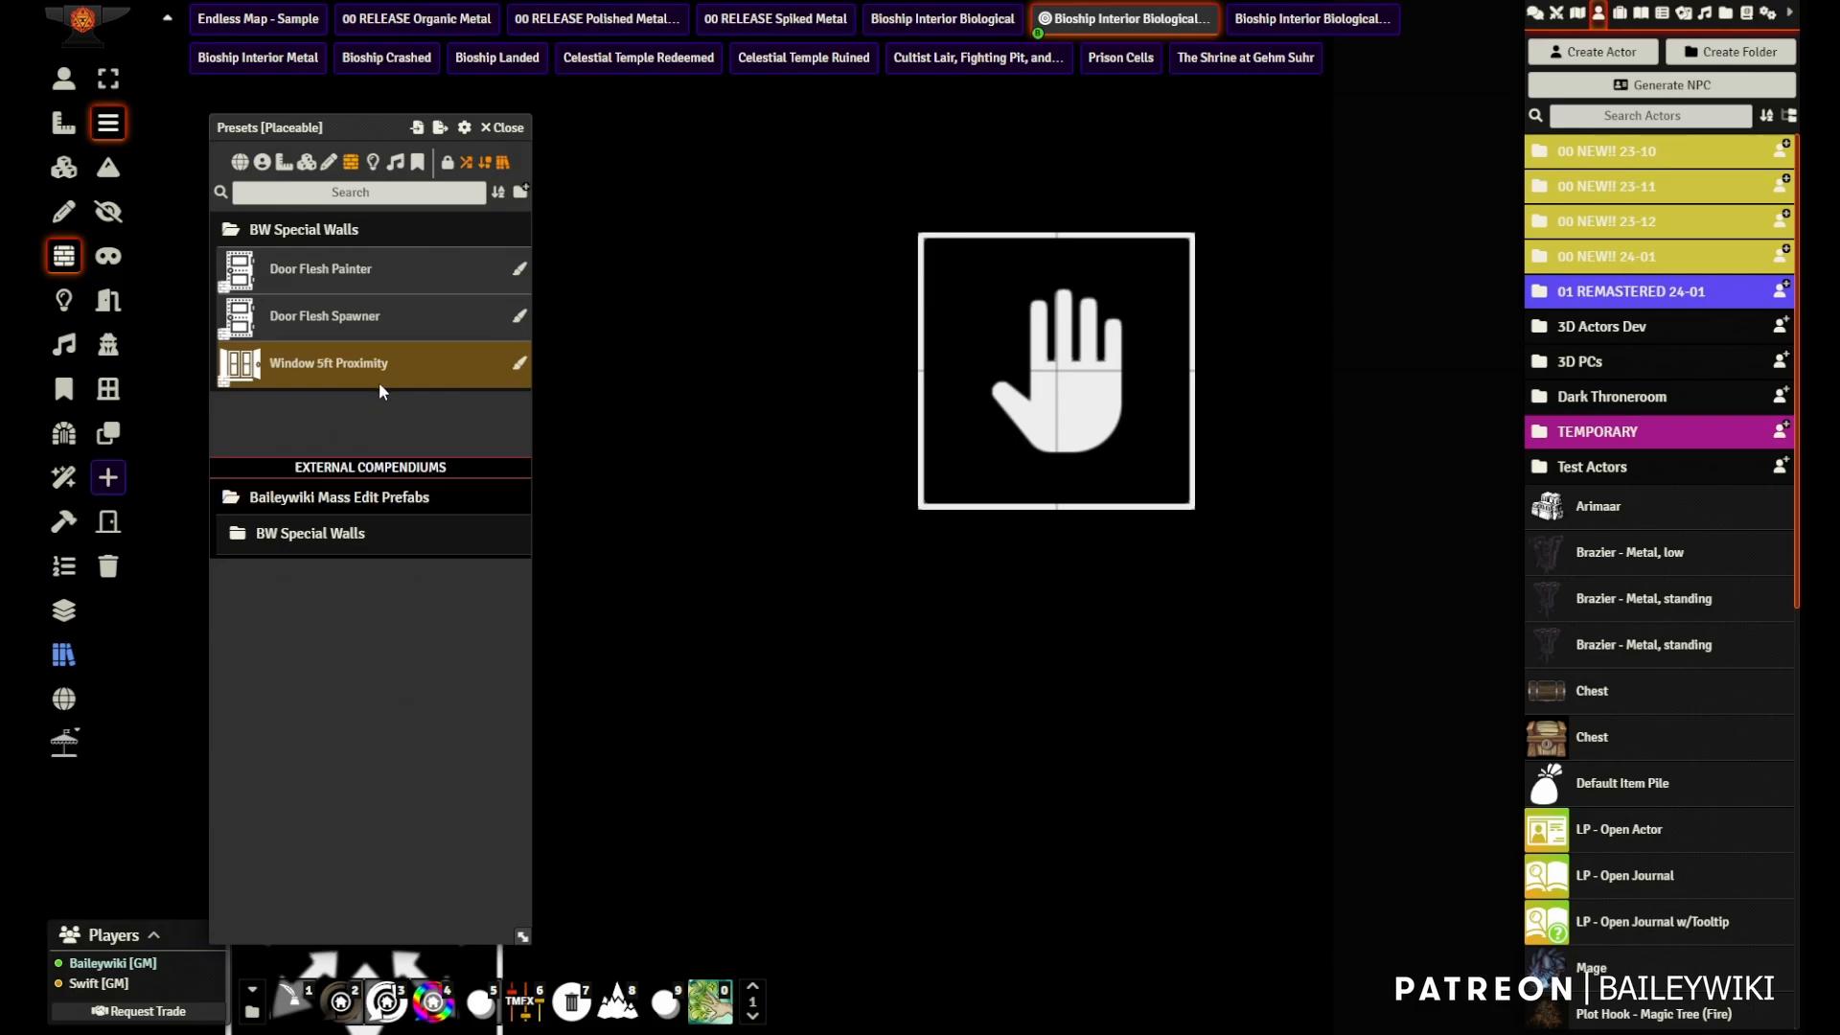
- From the BW Scene Lighting presets, place a Fire Large light on the glowing orange eye in the bulbous bioship chamber
click(373, 162)
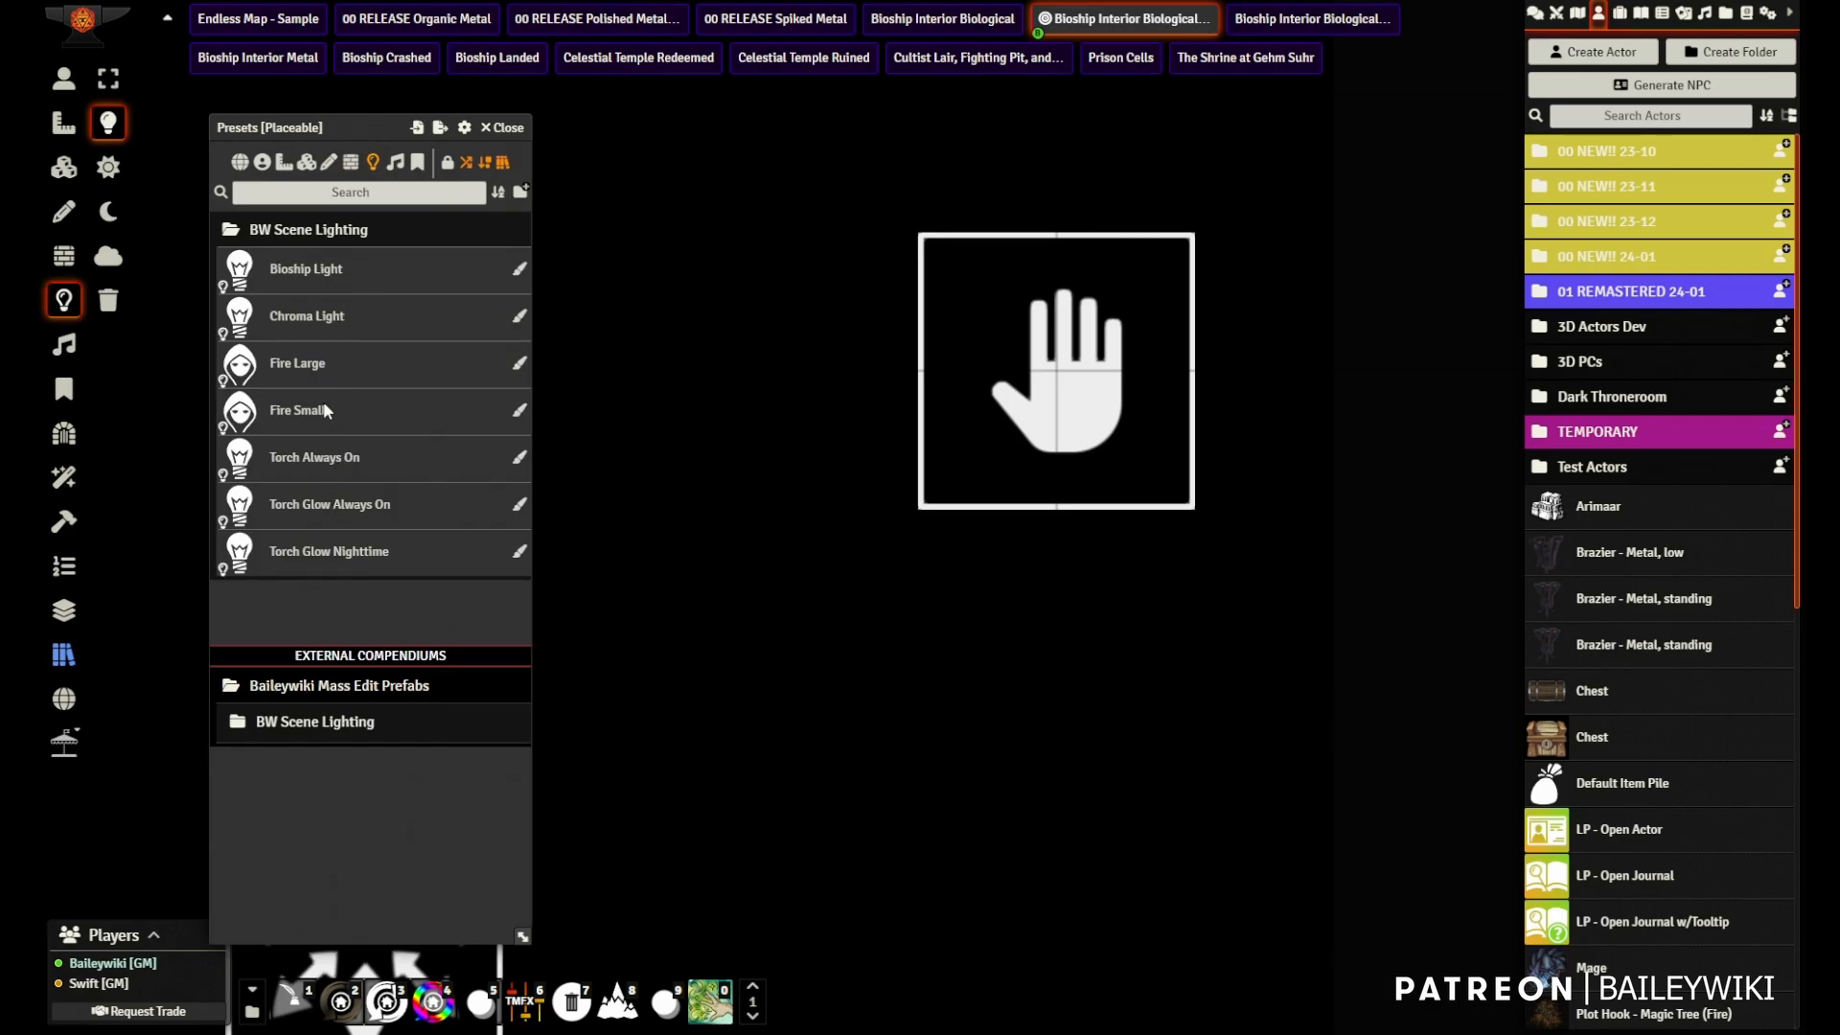
scroll(715, 508, down, 15)
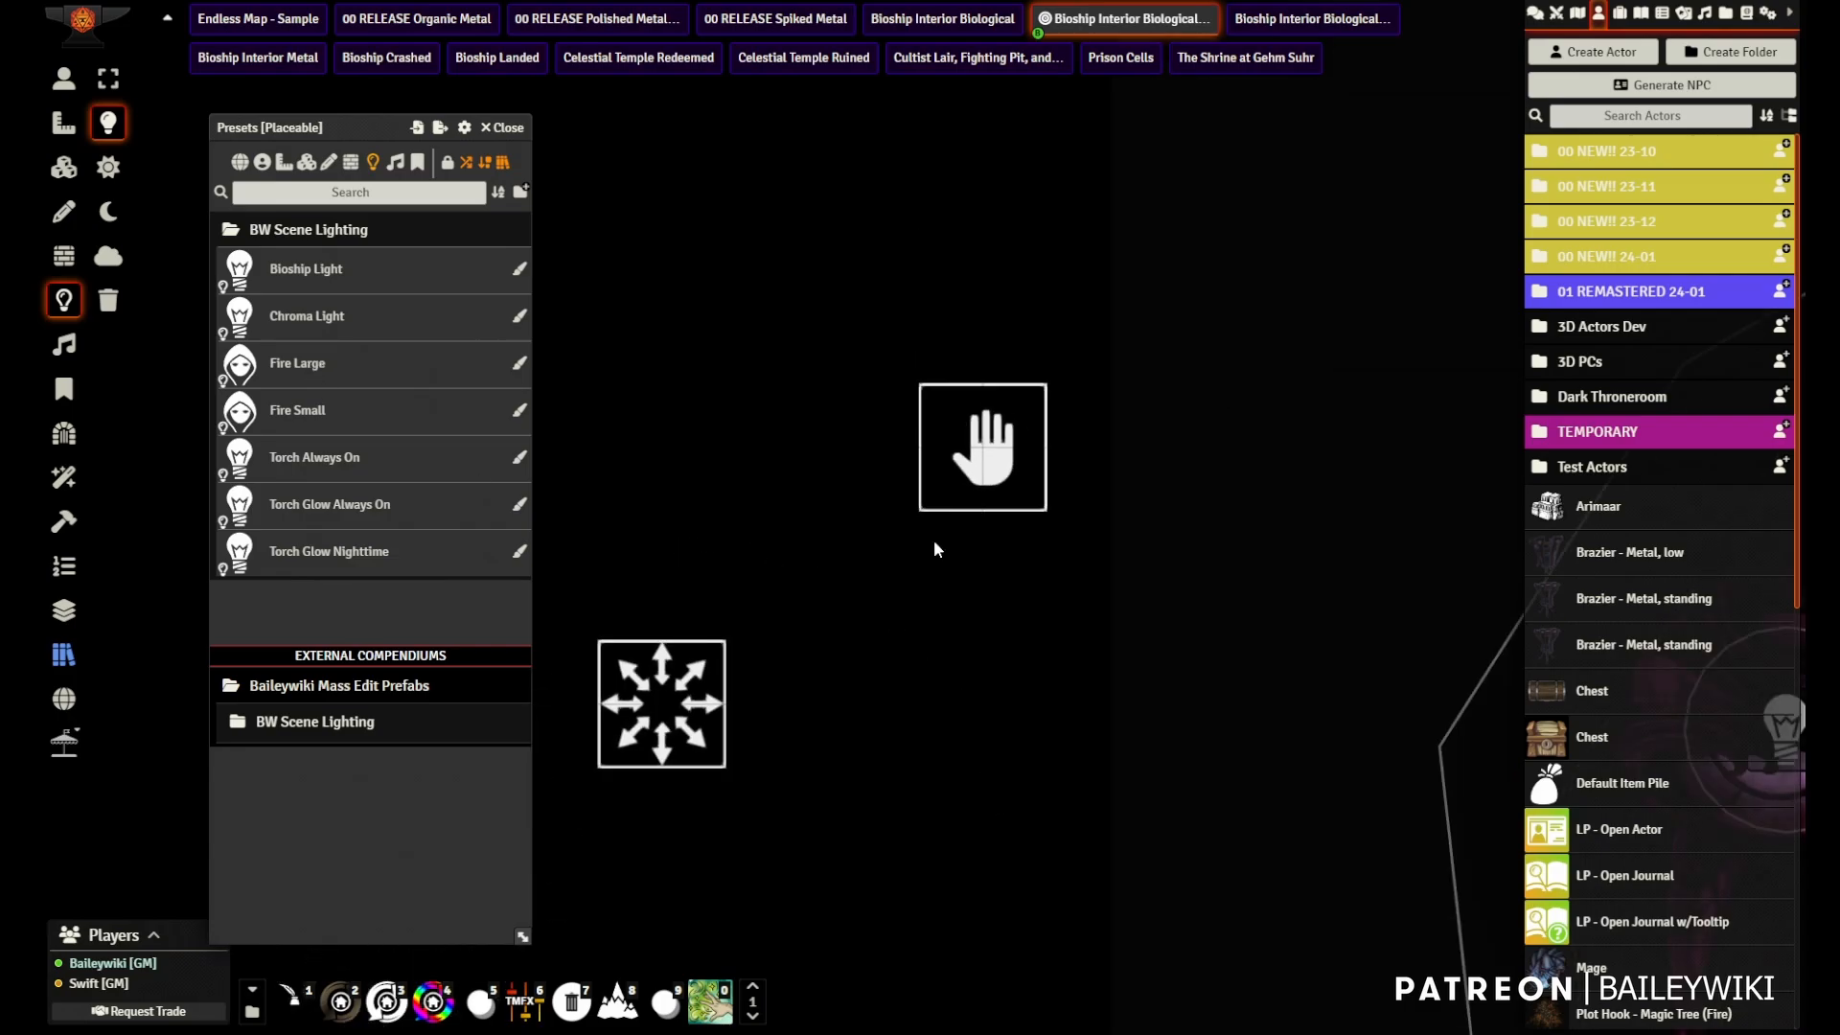
drag(1265, 997, 1220, 671)
scroll(1220, 673, down, 19)
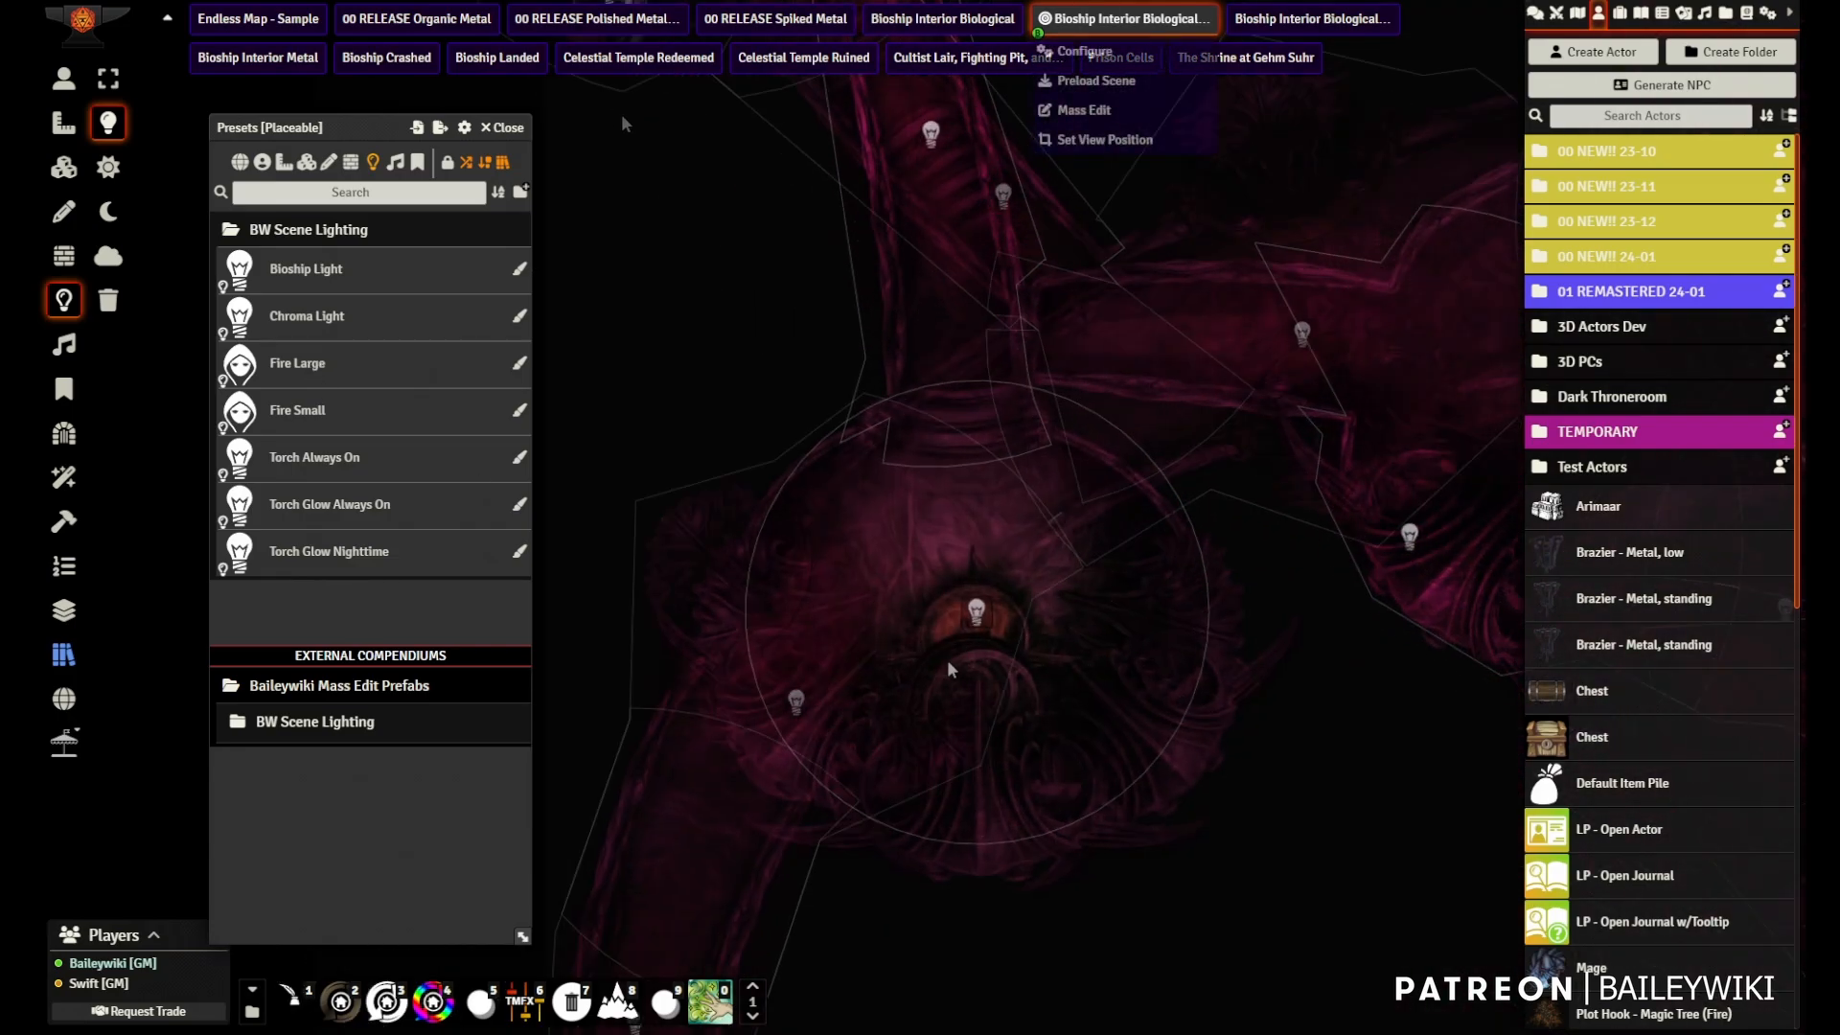
scroll(947, 659, up, 5)
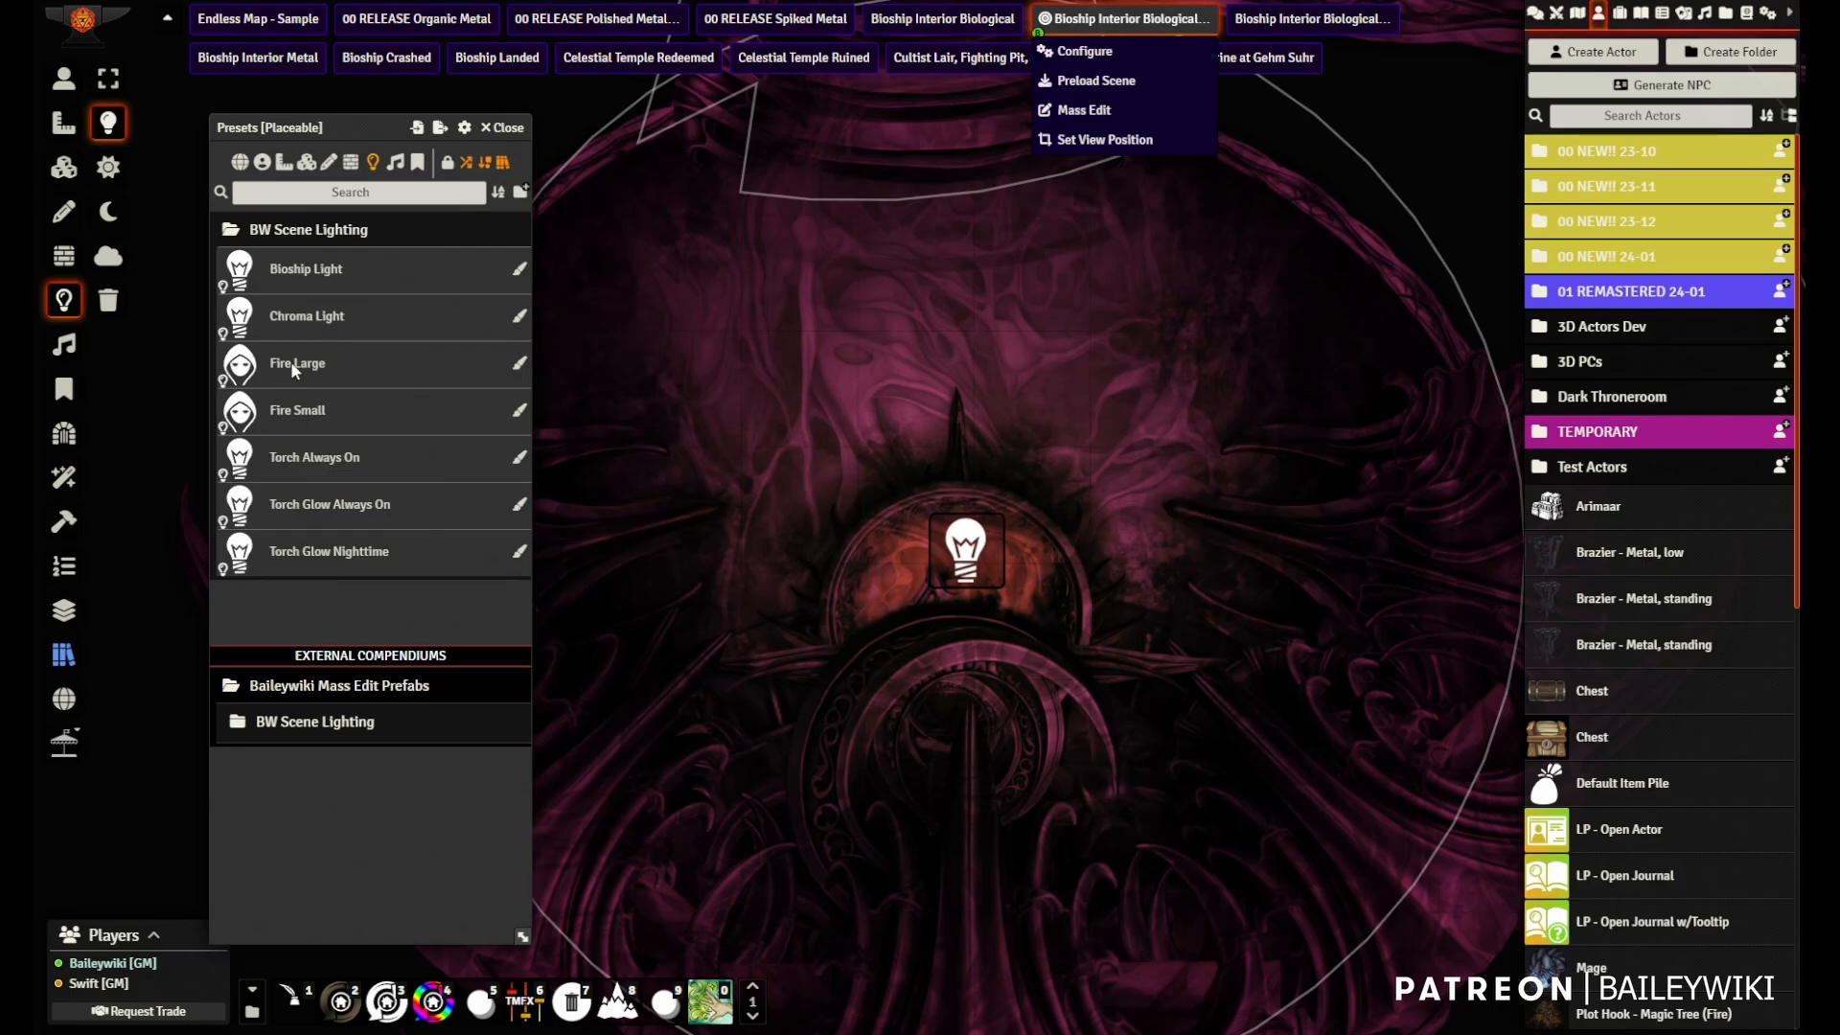
click(290, 363)
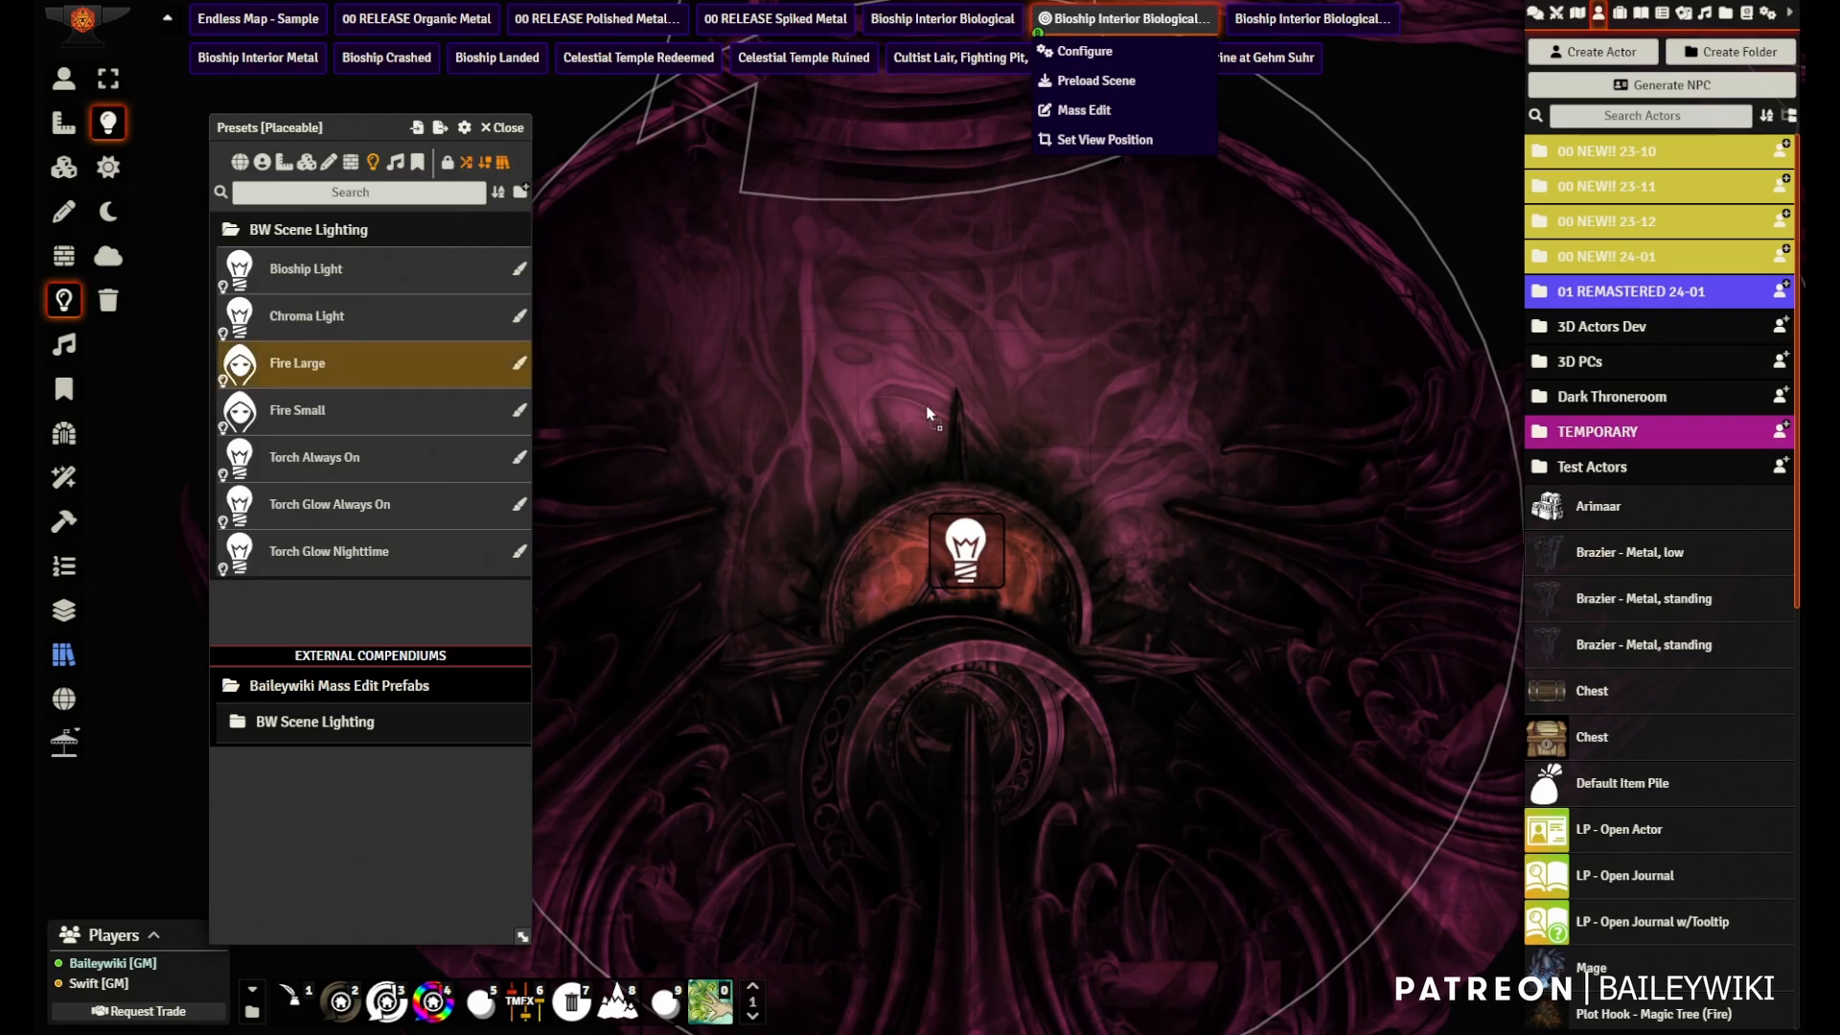
click(961, 581)
- Set the new fire light's dim and bright radii to 8 ft, review its advanced options, and view the updated light from the token layer
double_click(962, 587)
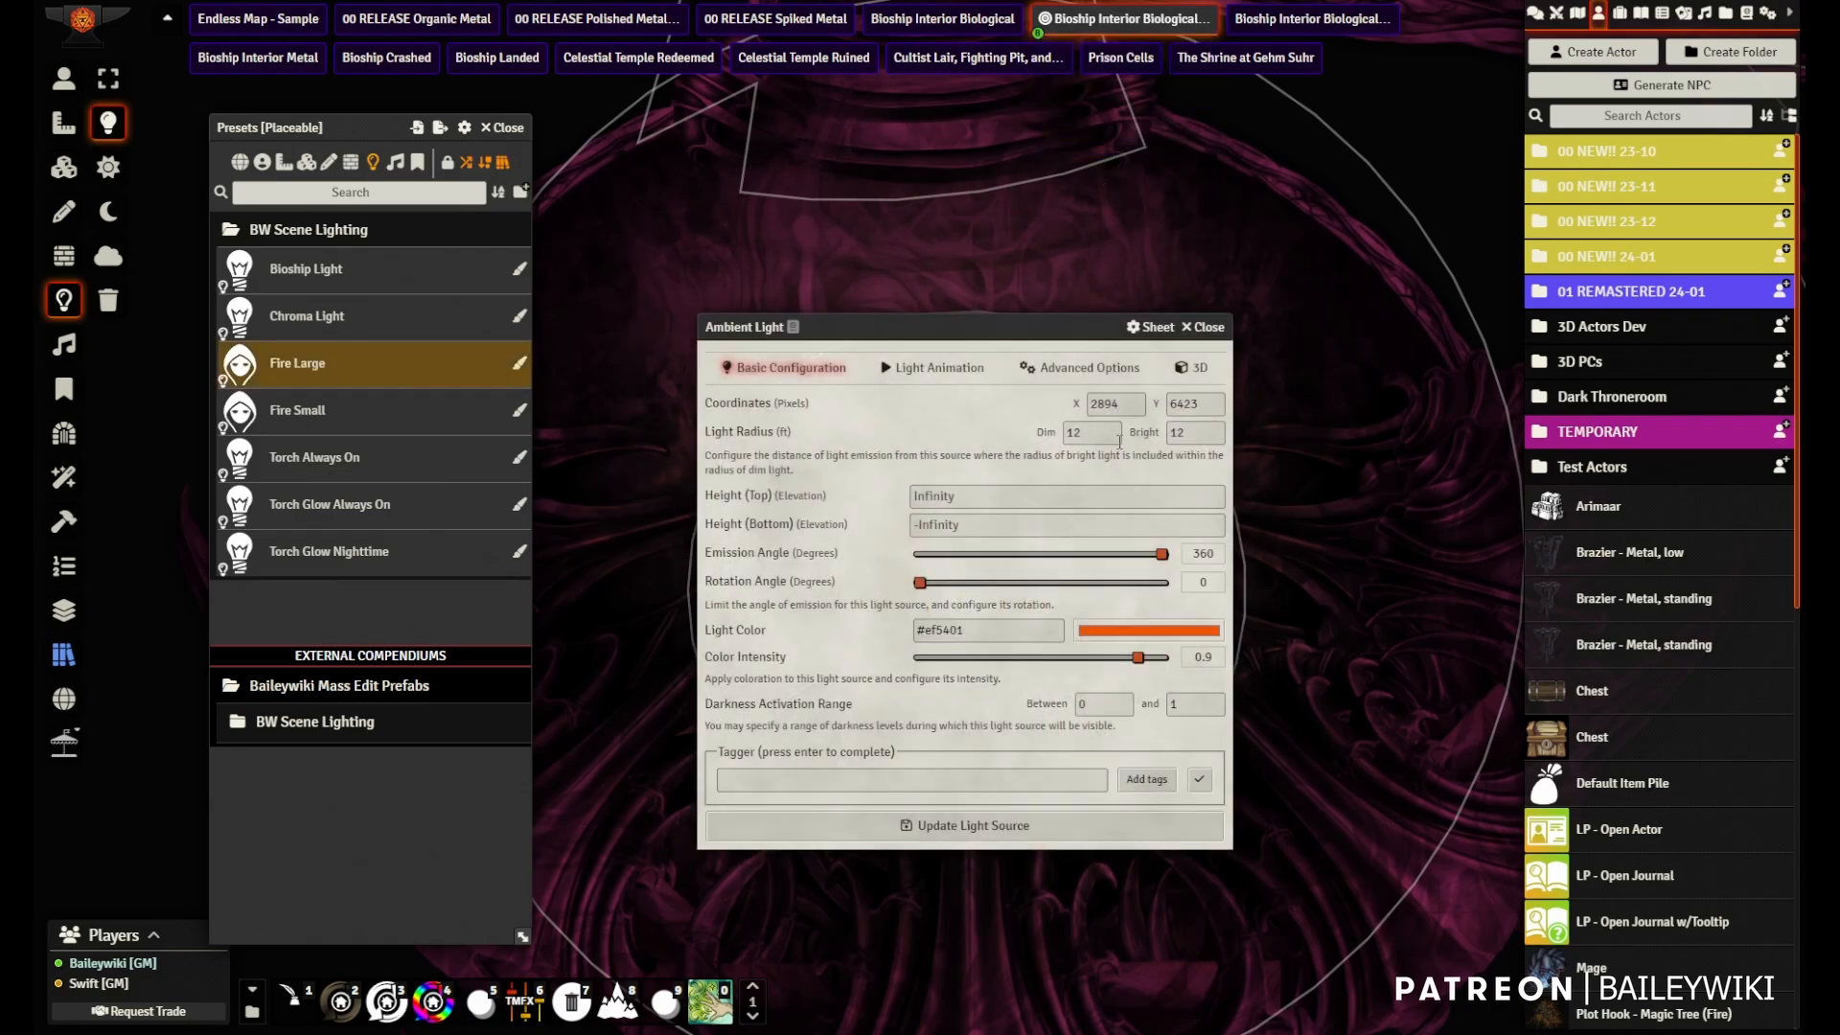
click(1075, 432)
key(Tab)
key(Tab)
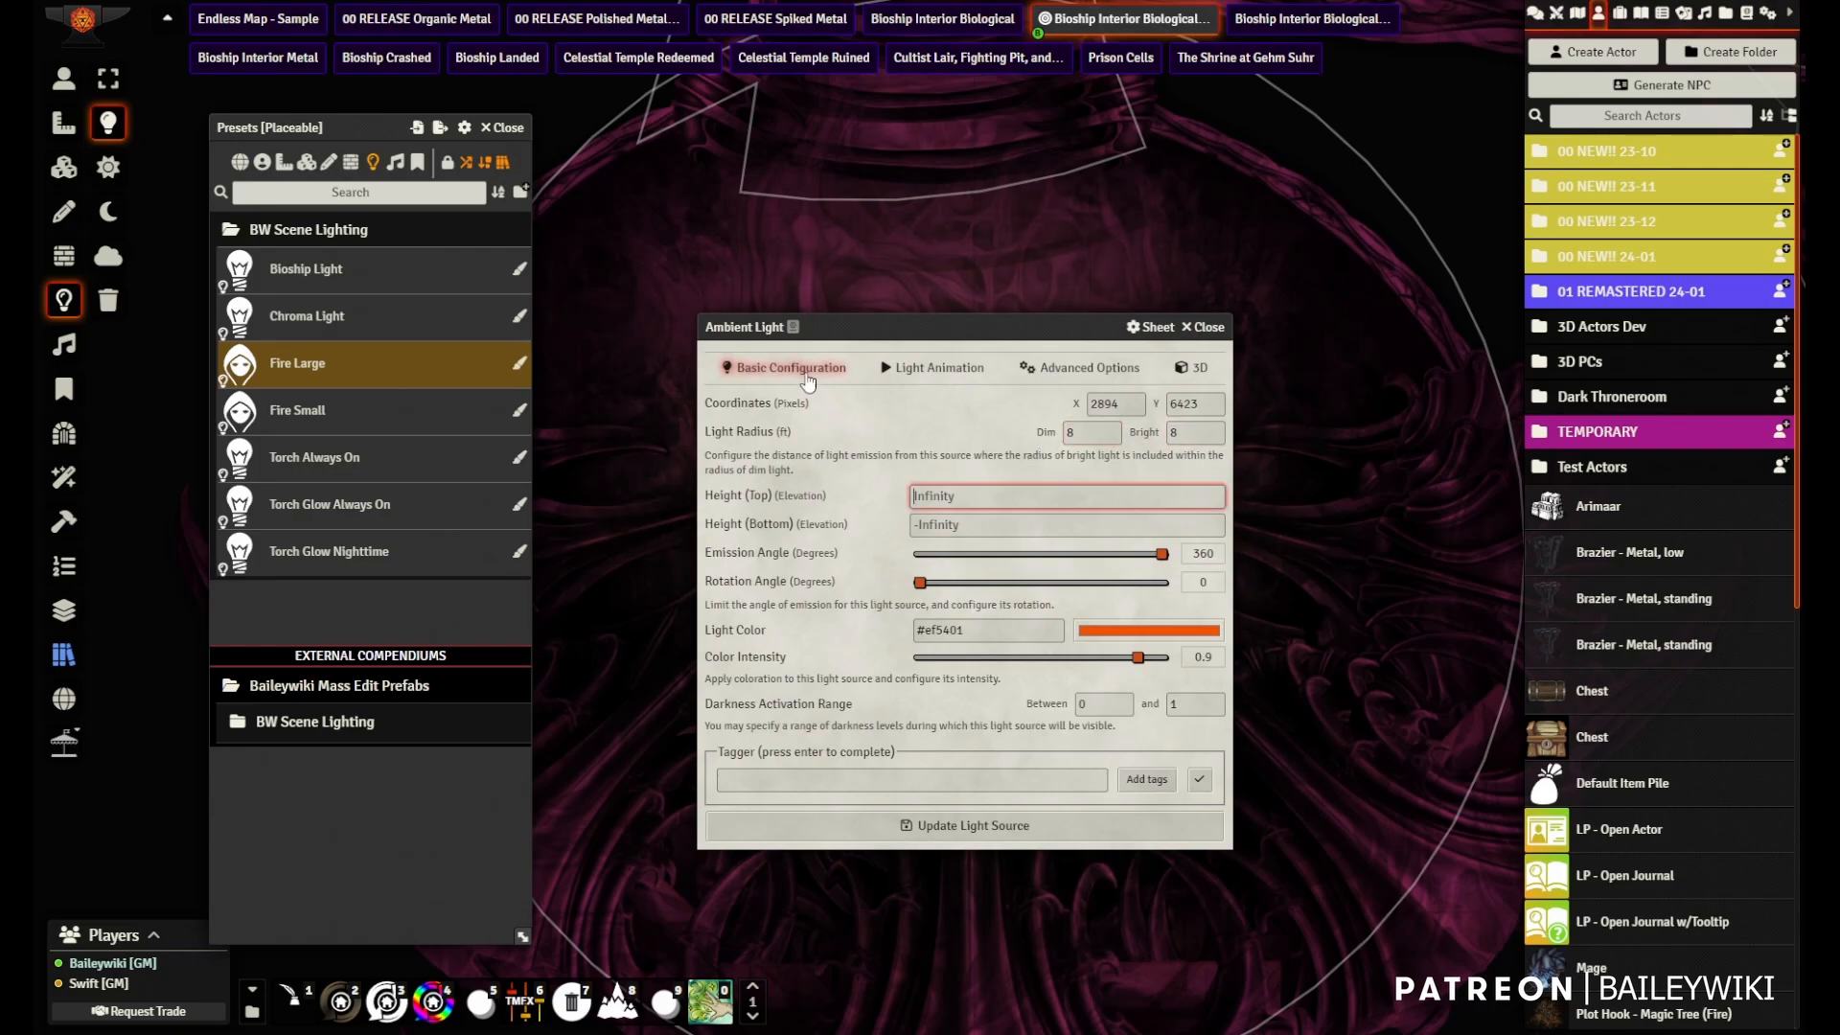
click(935, 367)
click(1100, 371)
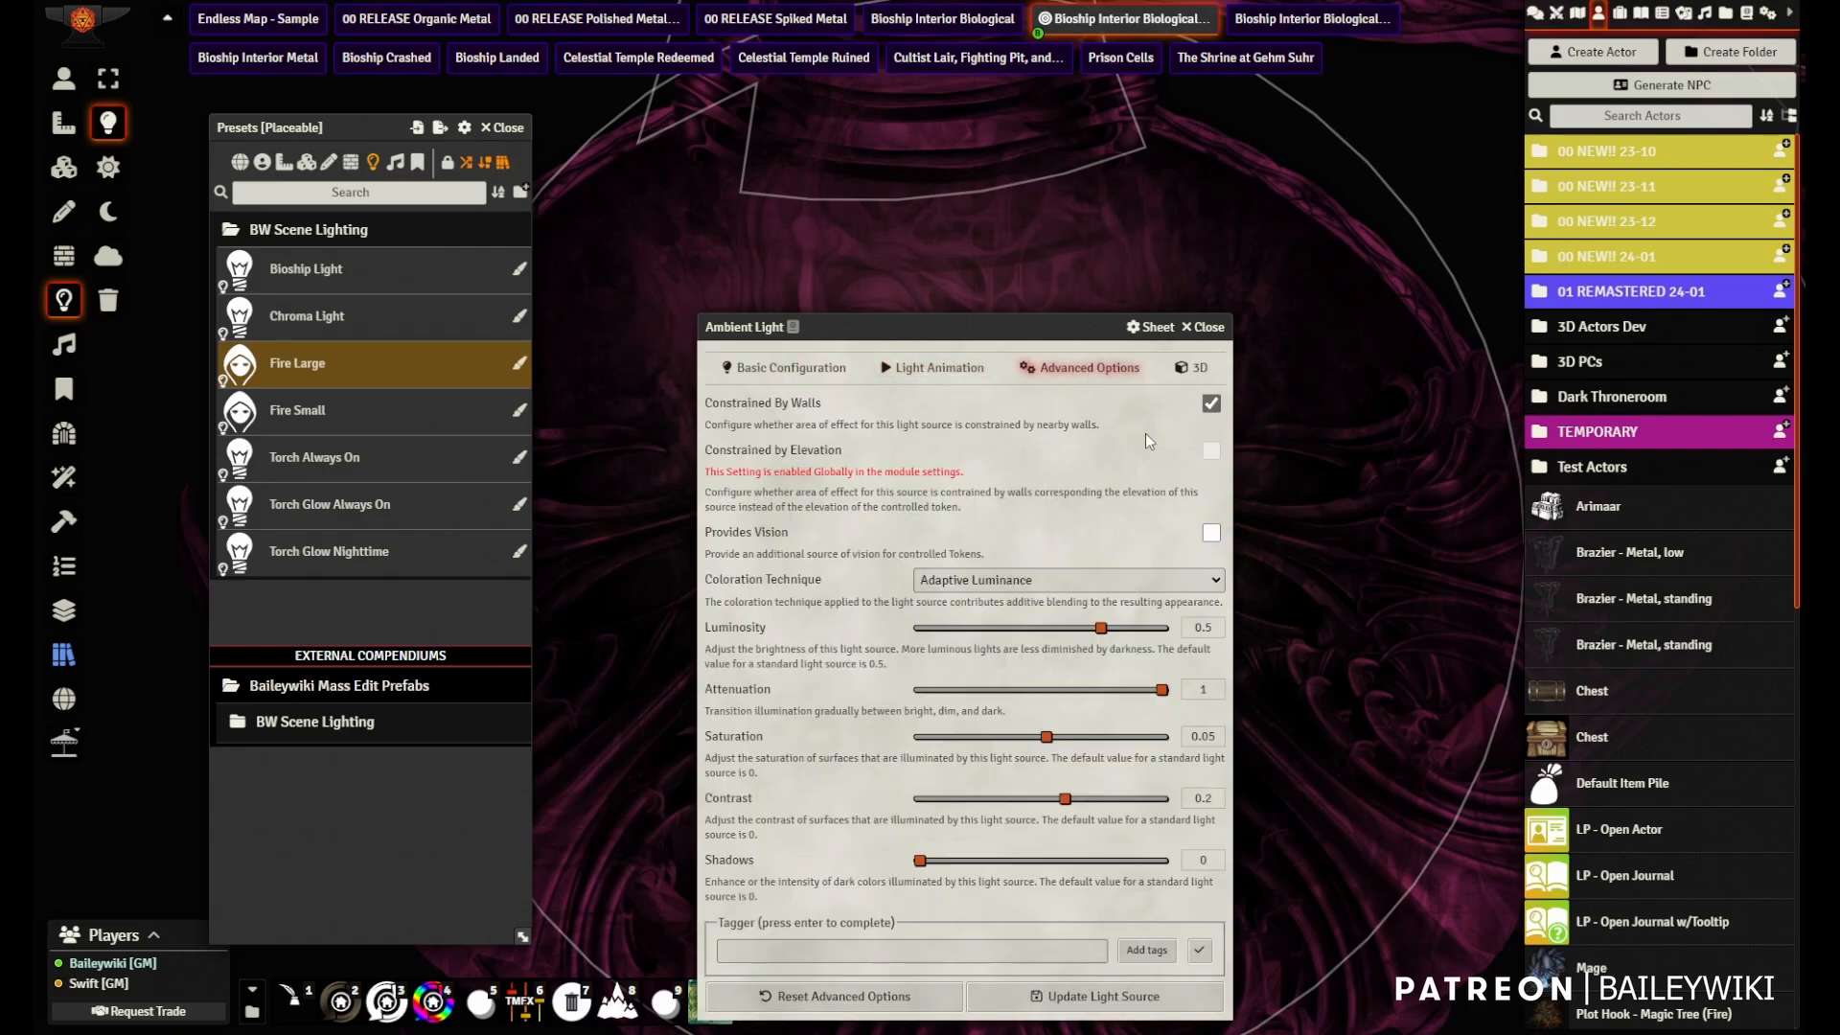
click(1006, 996)
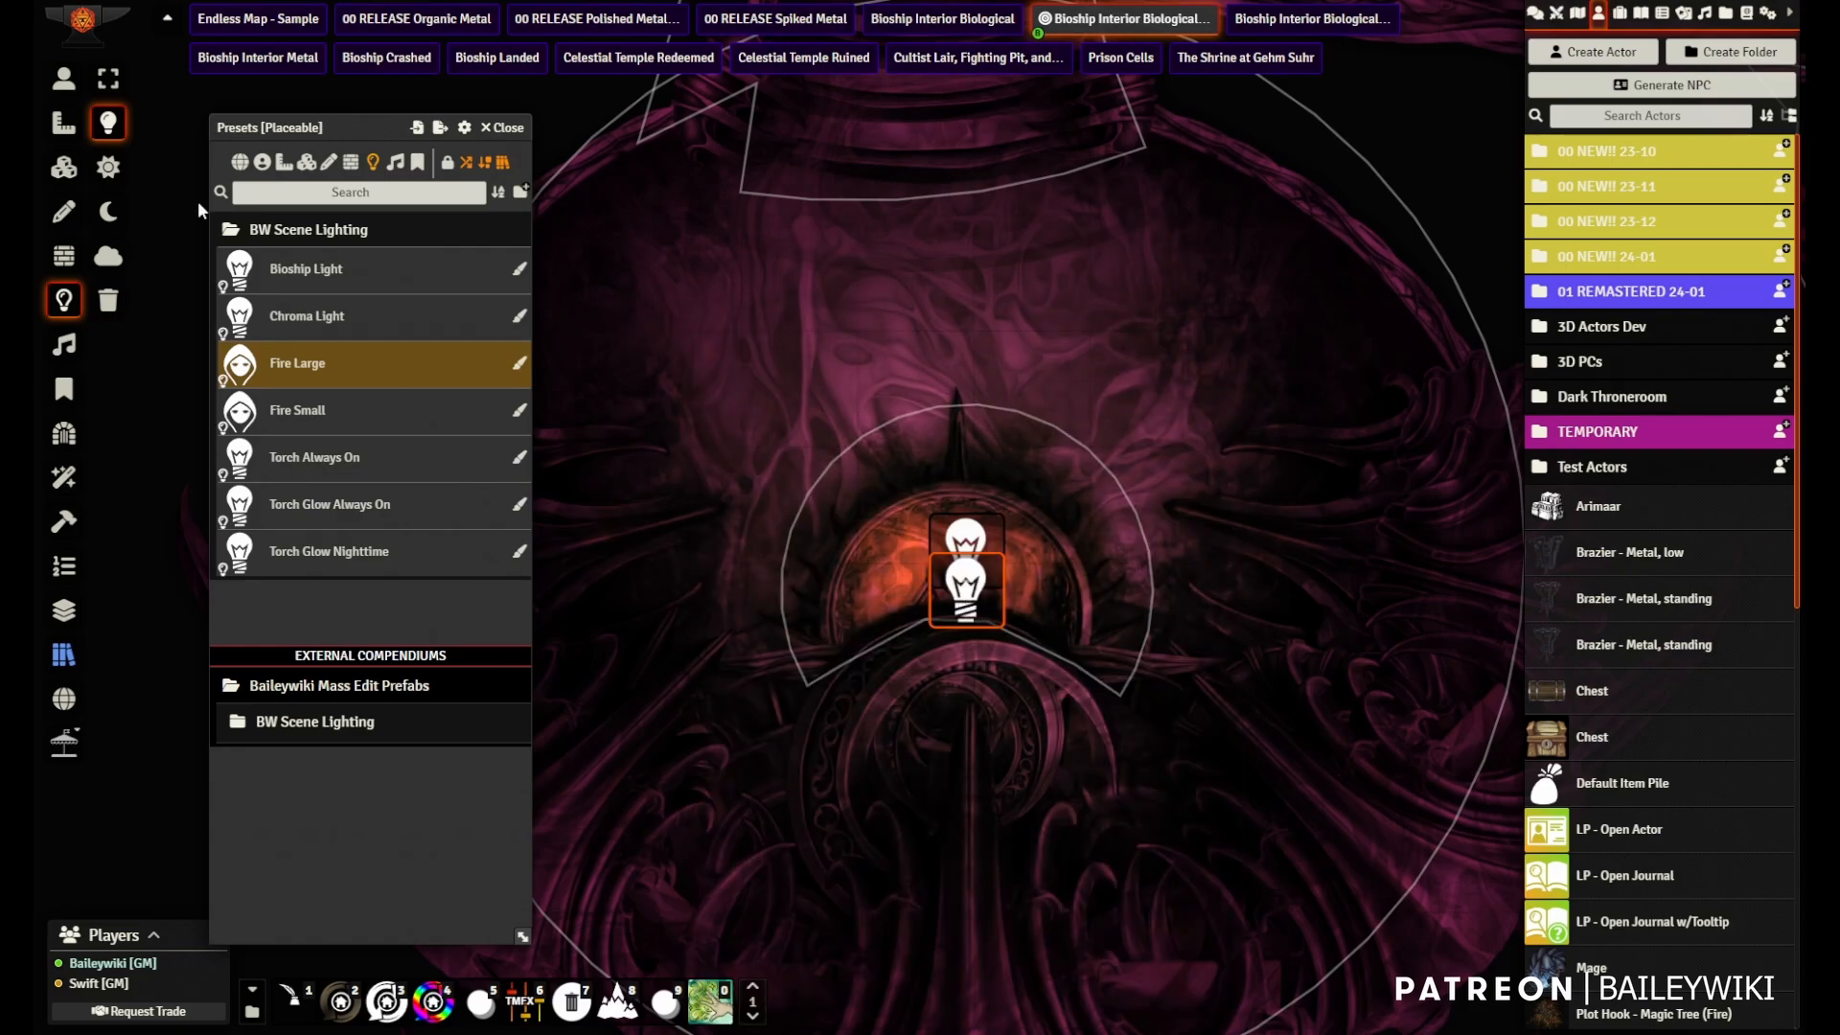
click(64, 81)
scroll(1162, 378, down, 7)
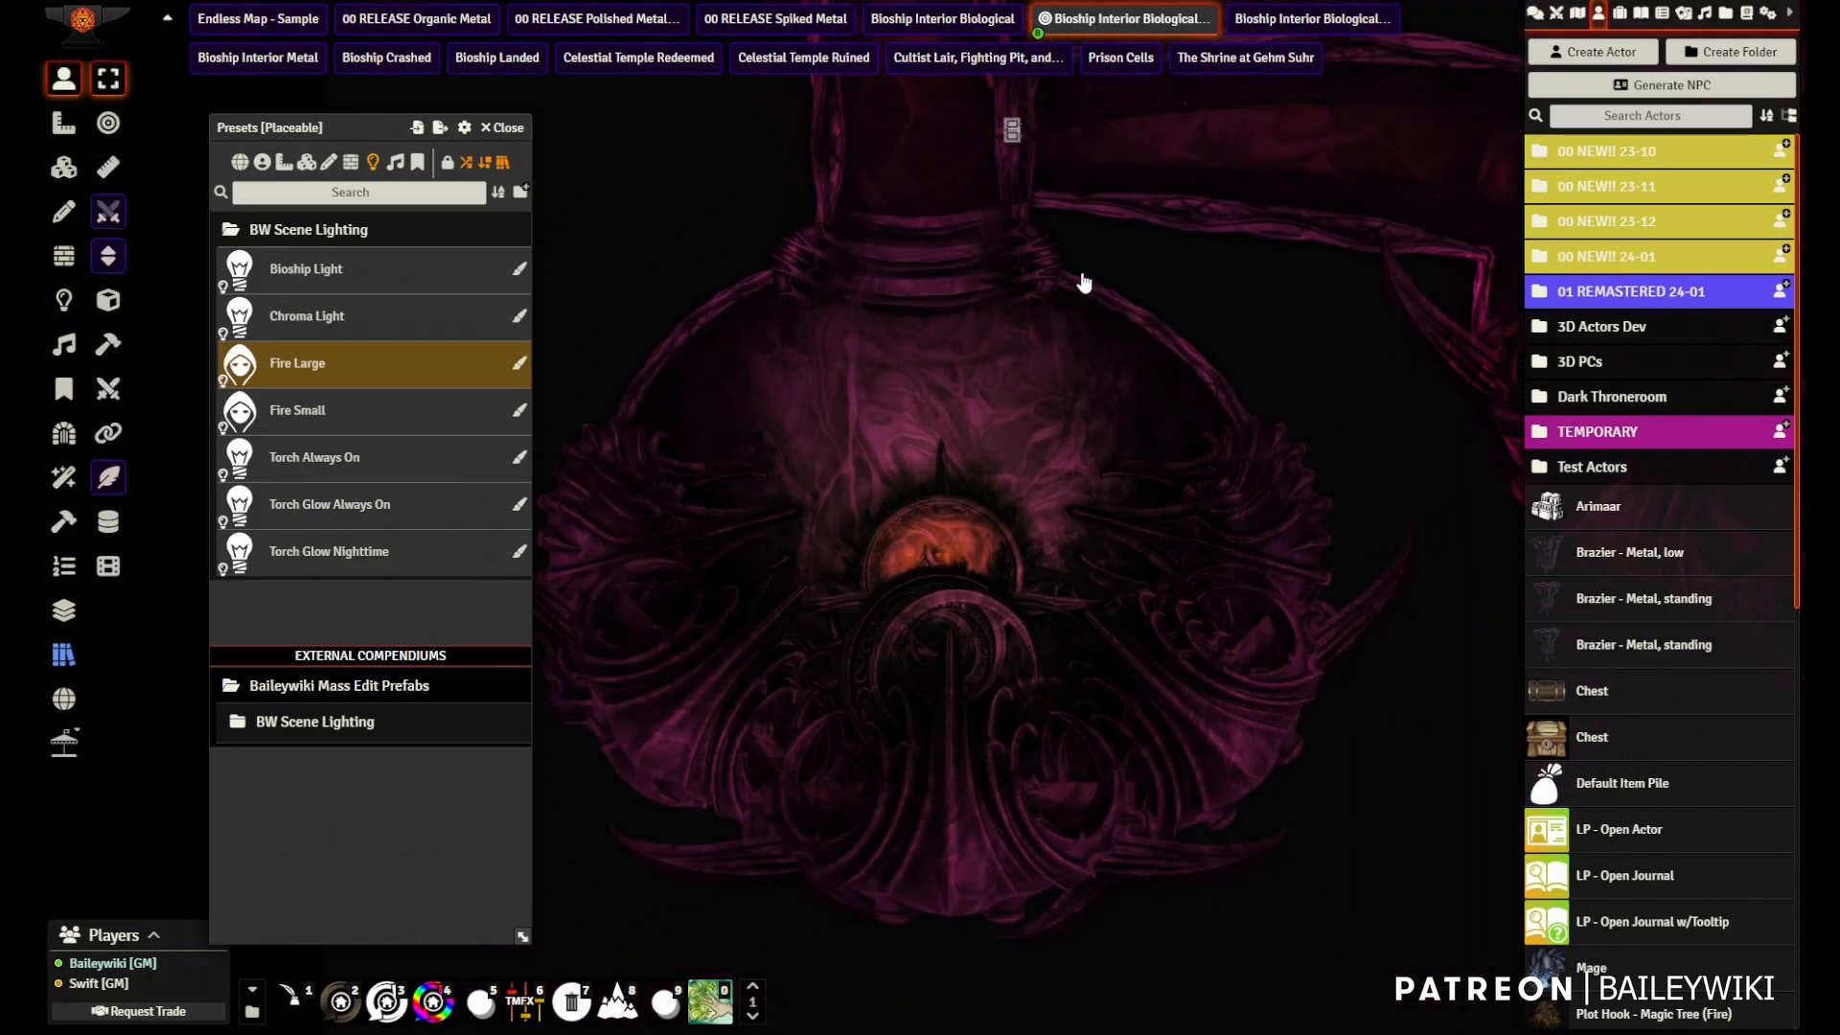
- Place the Ambient Full Scene All Day Windy preset from BW Full Scene Ambience in the empty middle of the map
drag(1084, 279, 1021, 364)
click(64, 345)
scroll(1147, 349, down, 8)
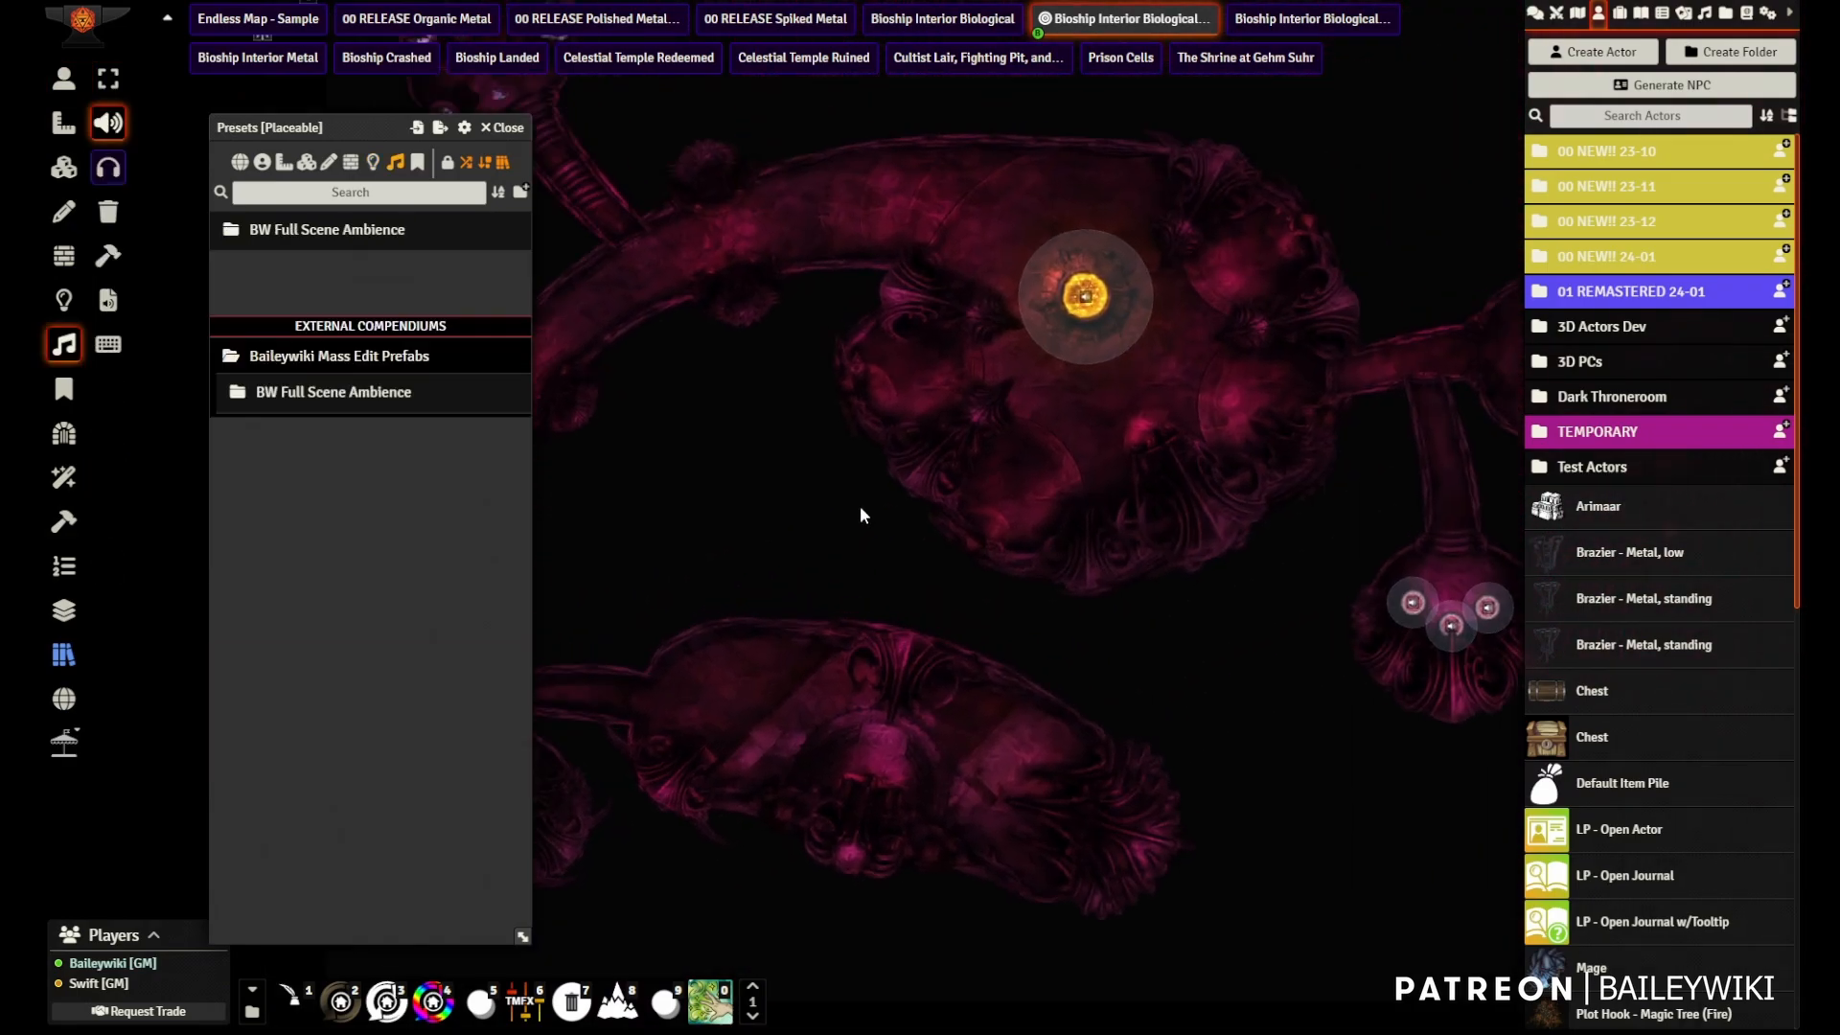
scroll(859, 504, up, 5)
scroll(797, 333, down, 5)
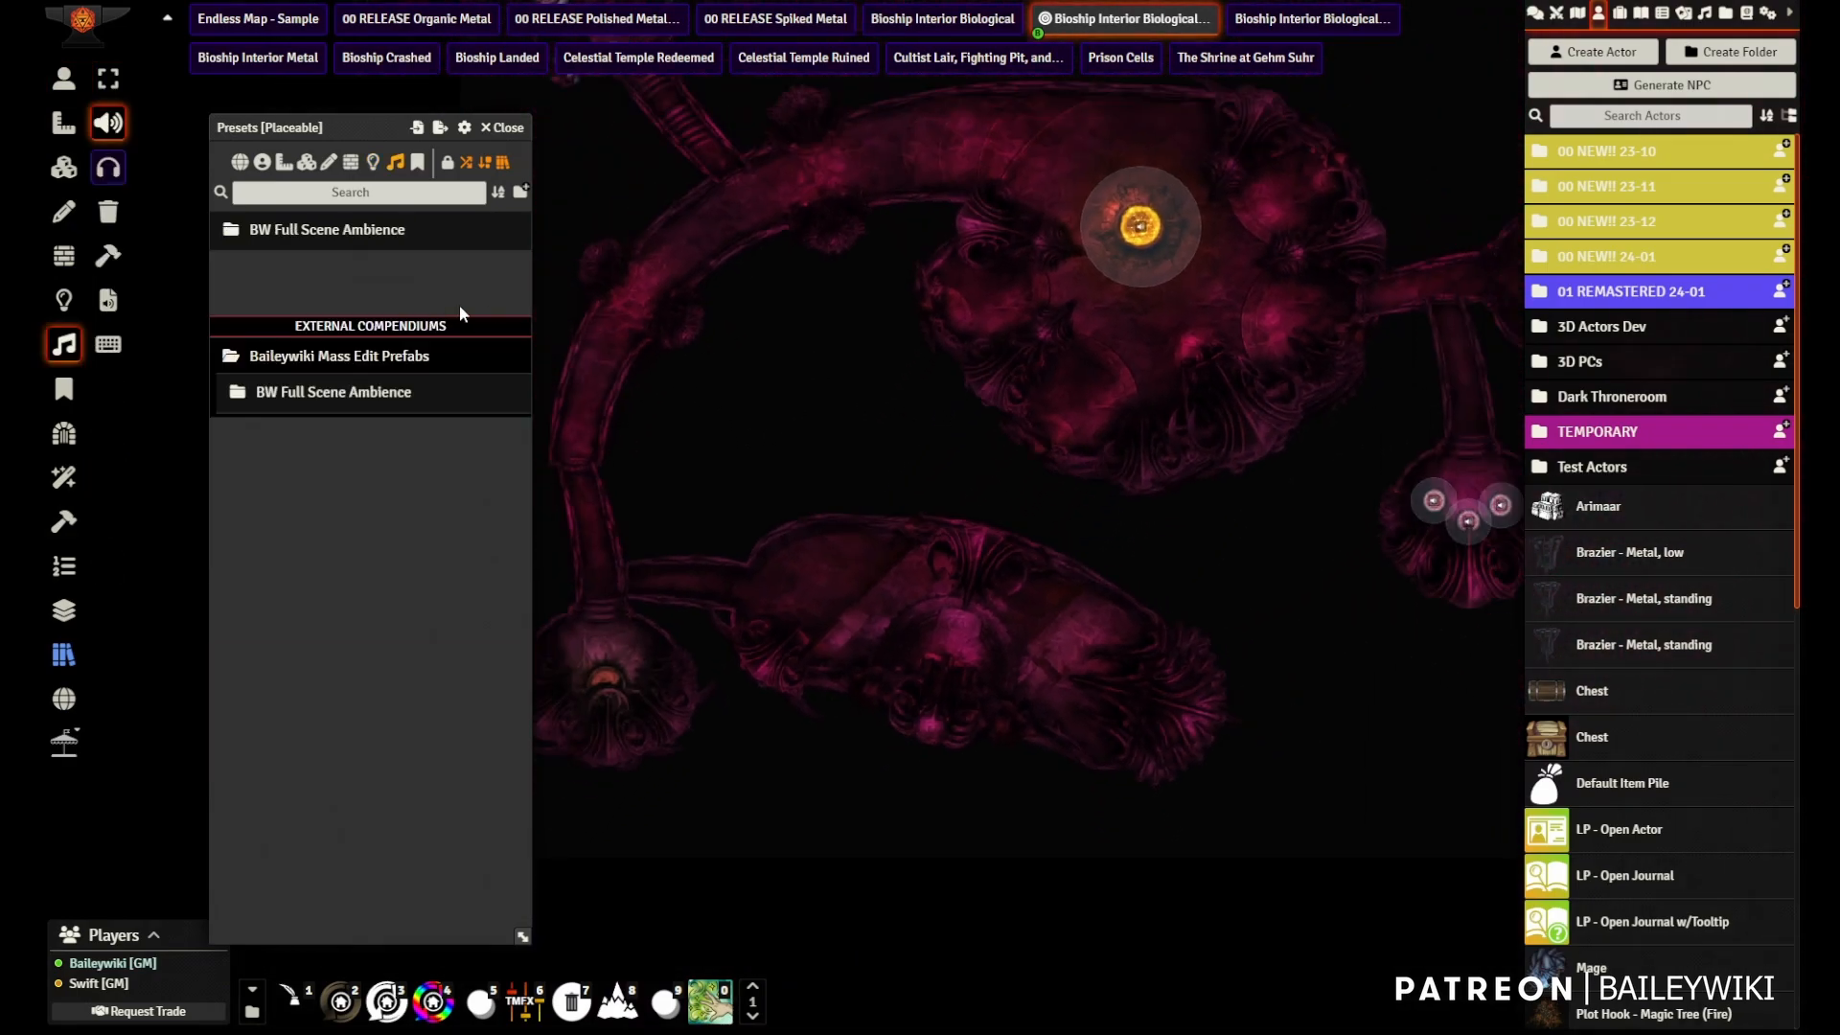
click(278, 230)
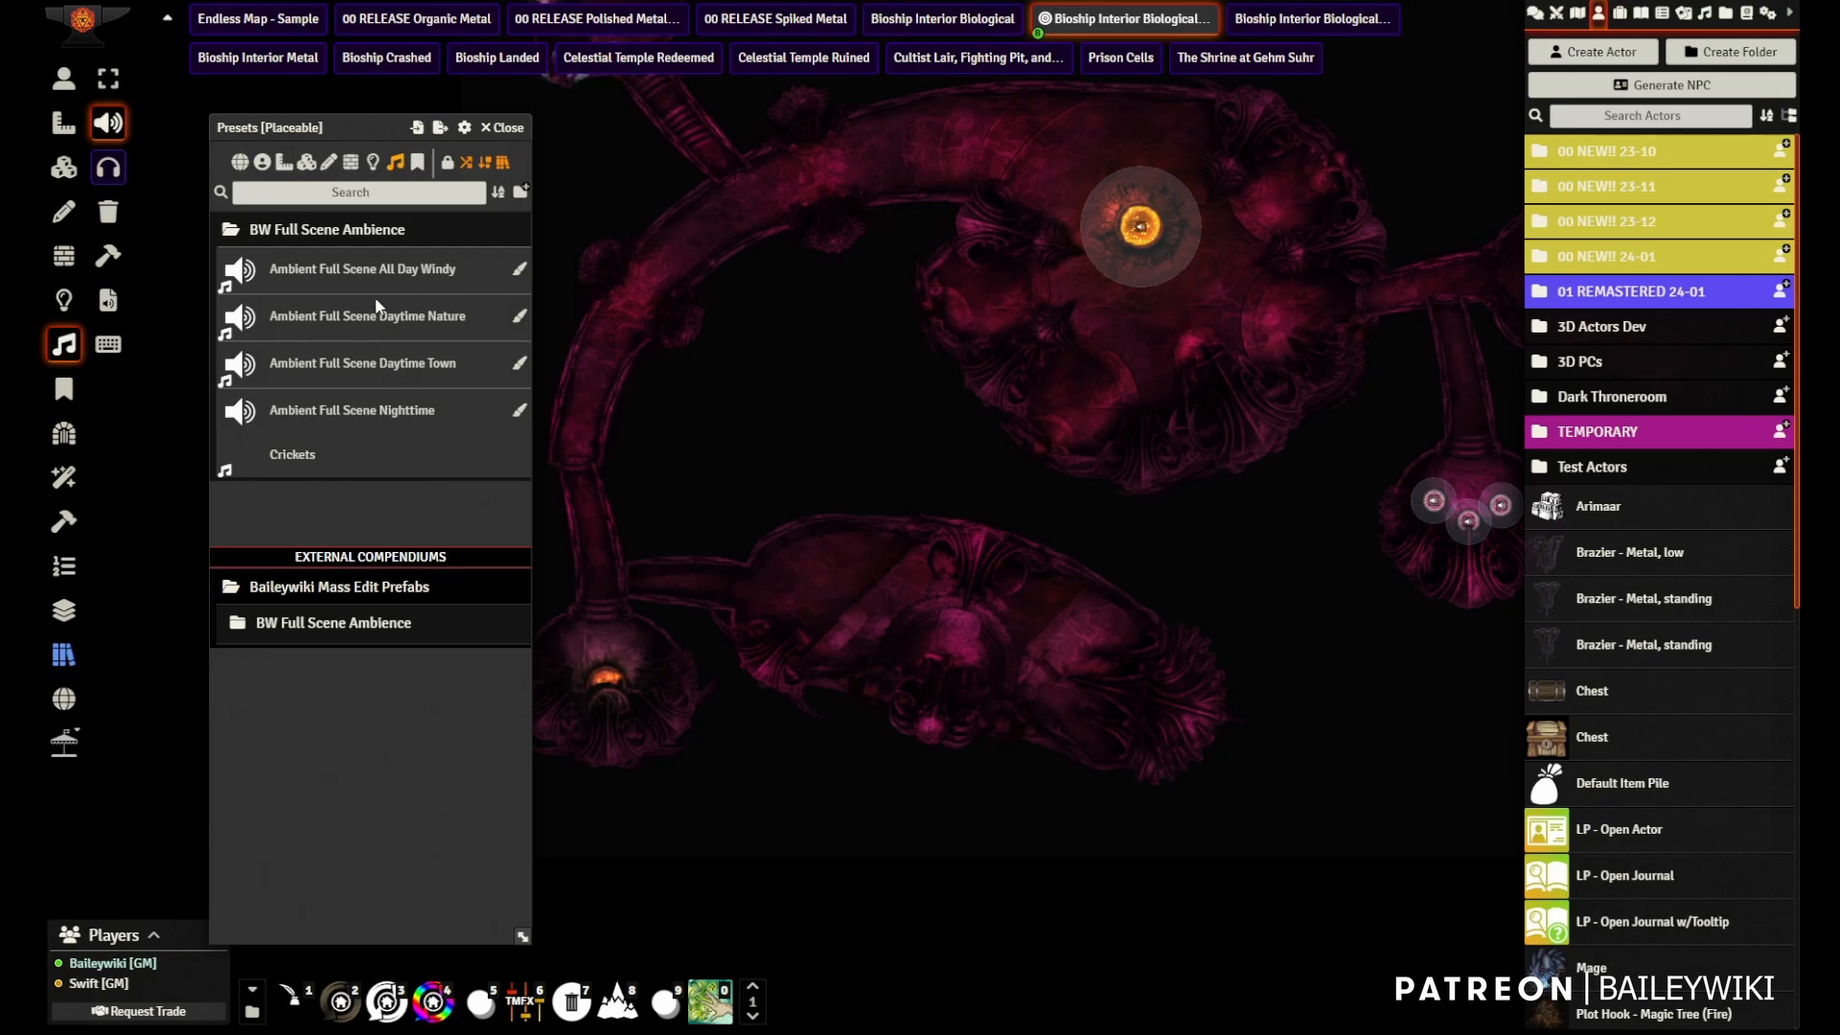
drag(348, 270, 932, 379)
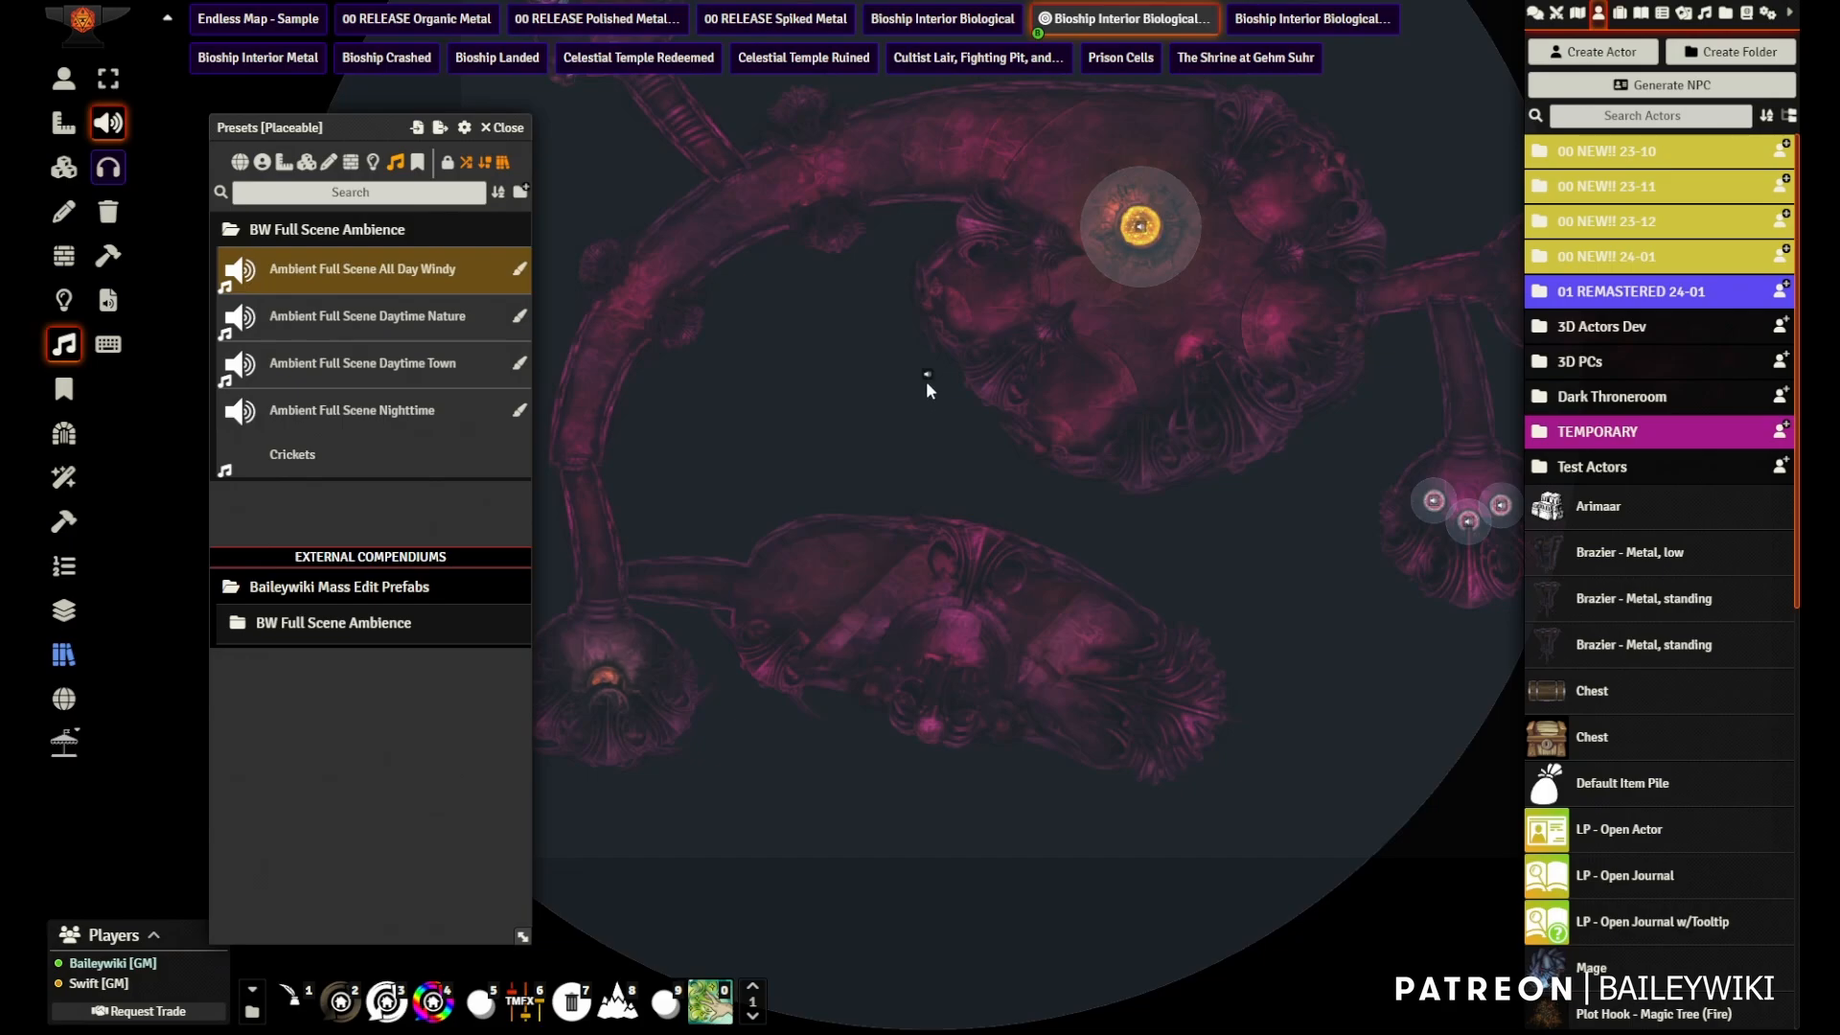
- Change the placed ambient sound's source file to short-loops-patreon-exclusive-alien-bioship-control-room.ogg and update the sound
drag(968, 437, 968, 573)
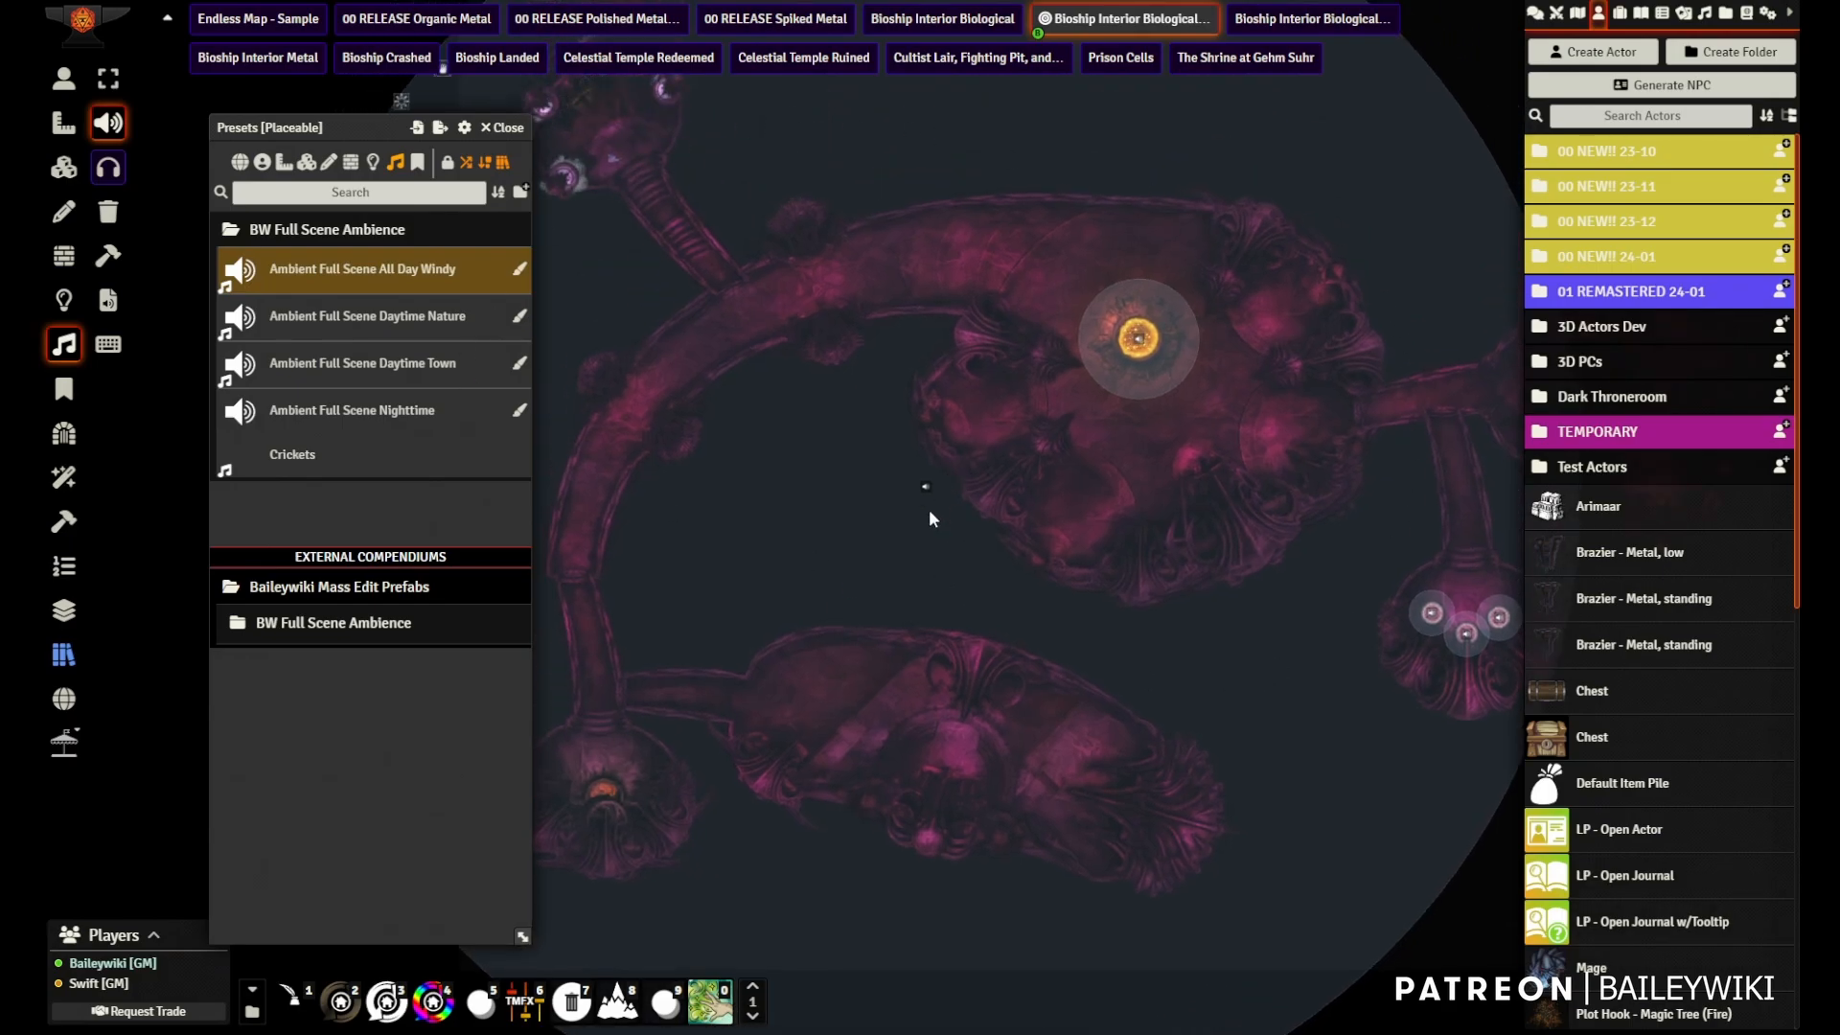
scroll(928, 511, up, 5)
double_click(927, 481)
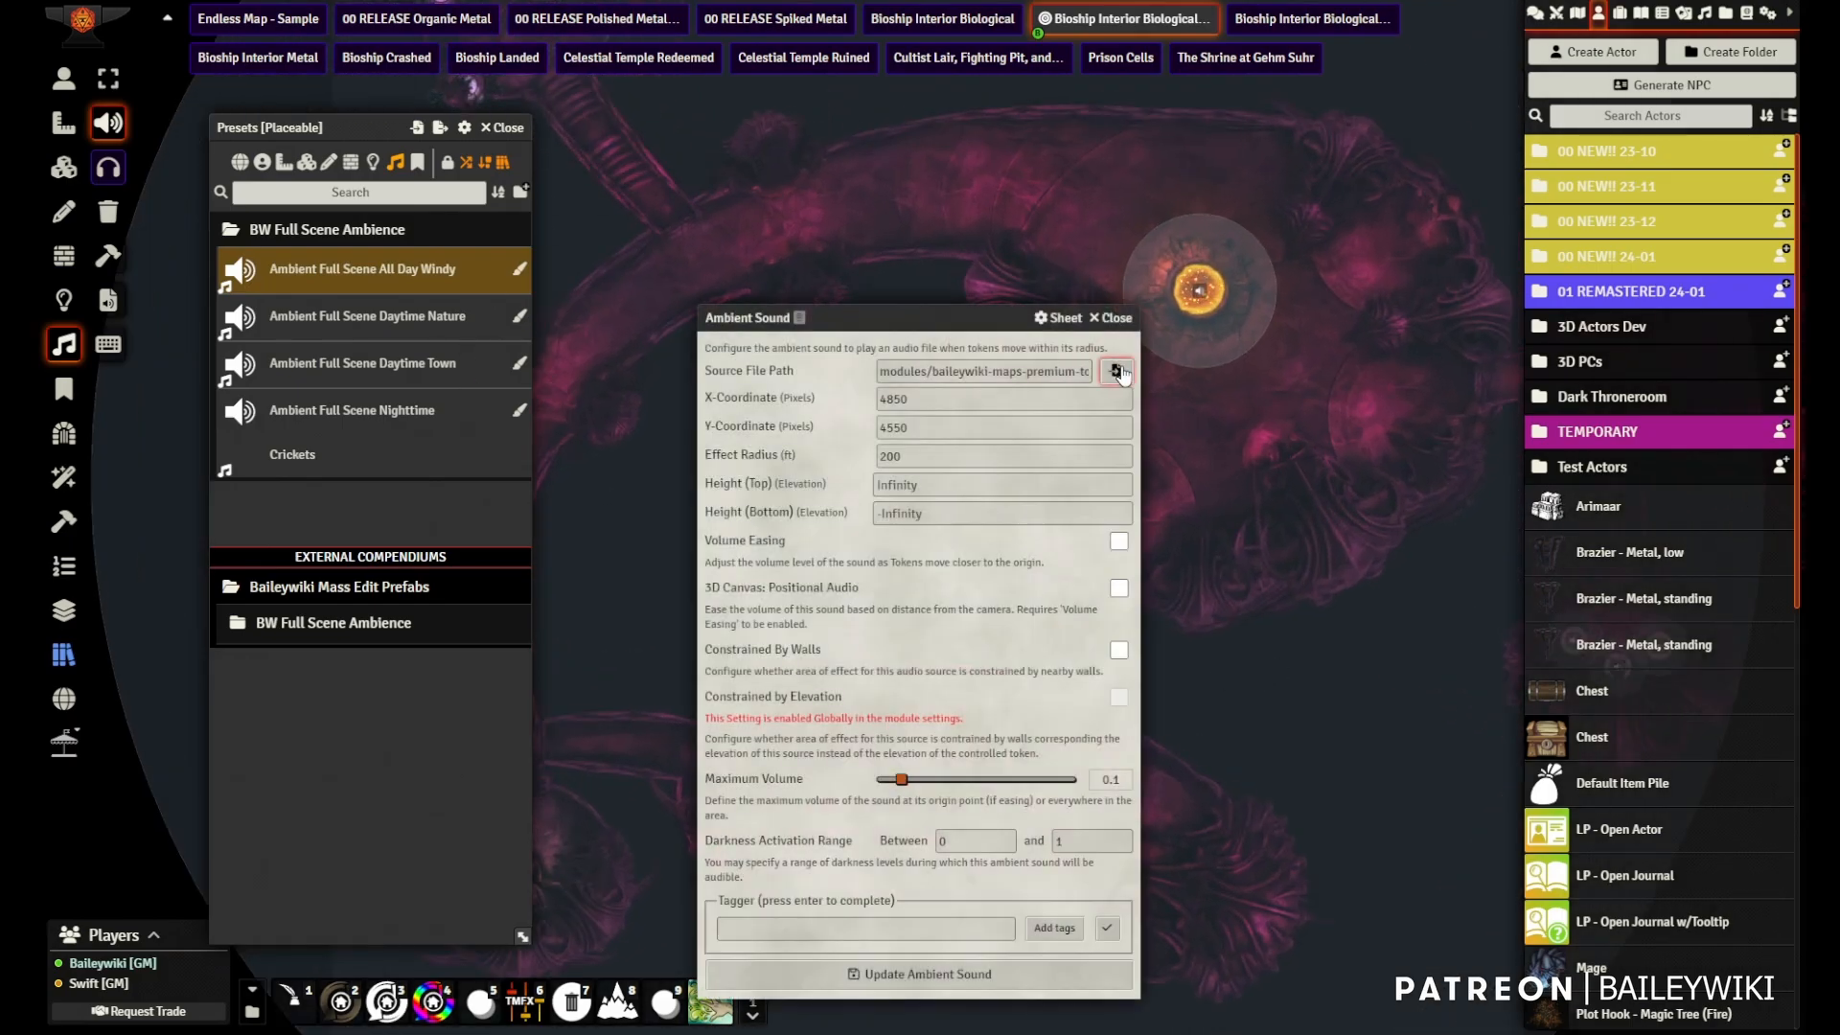
click(1117, 370)
click(618, 261)
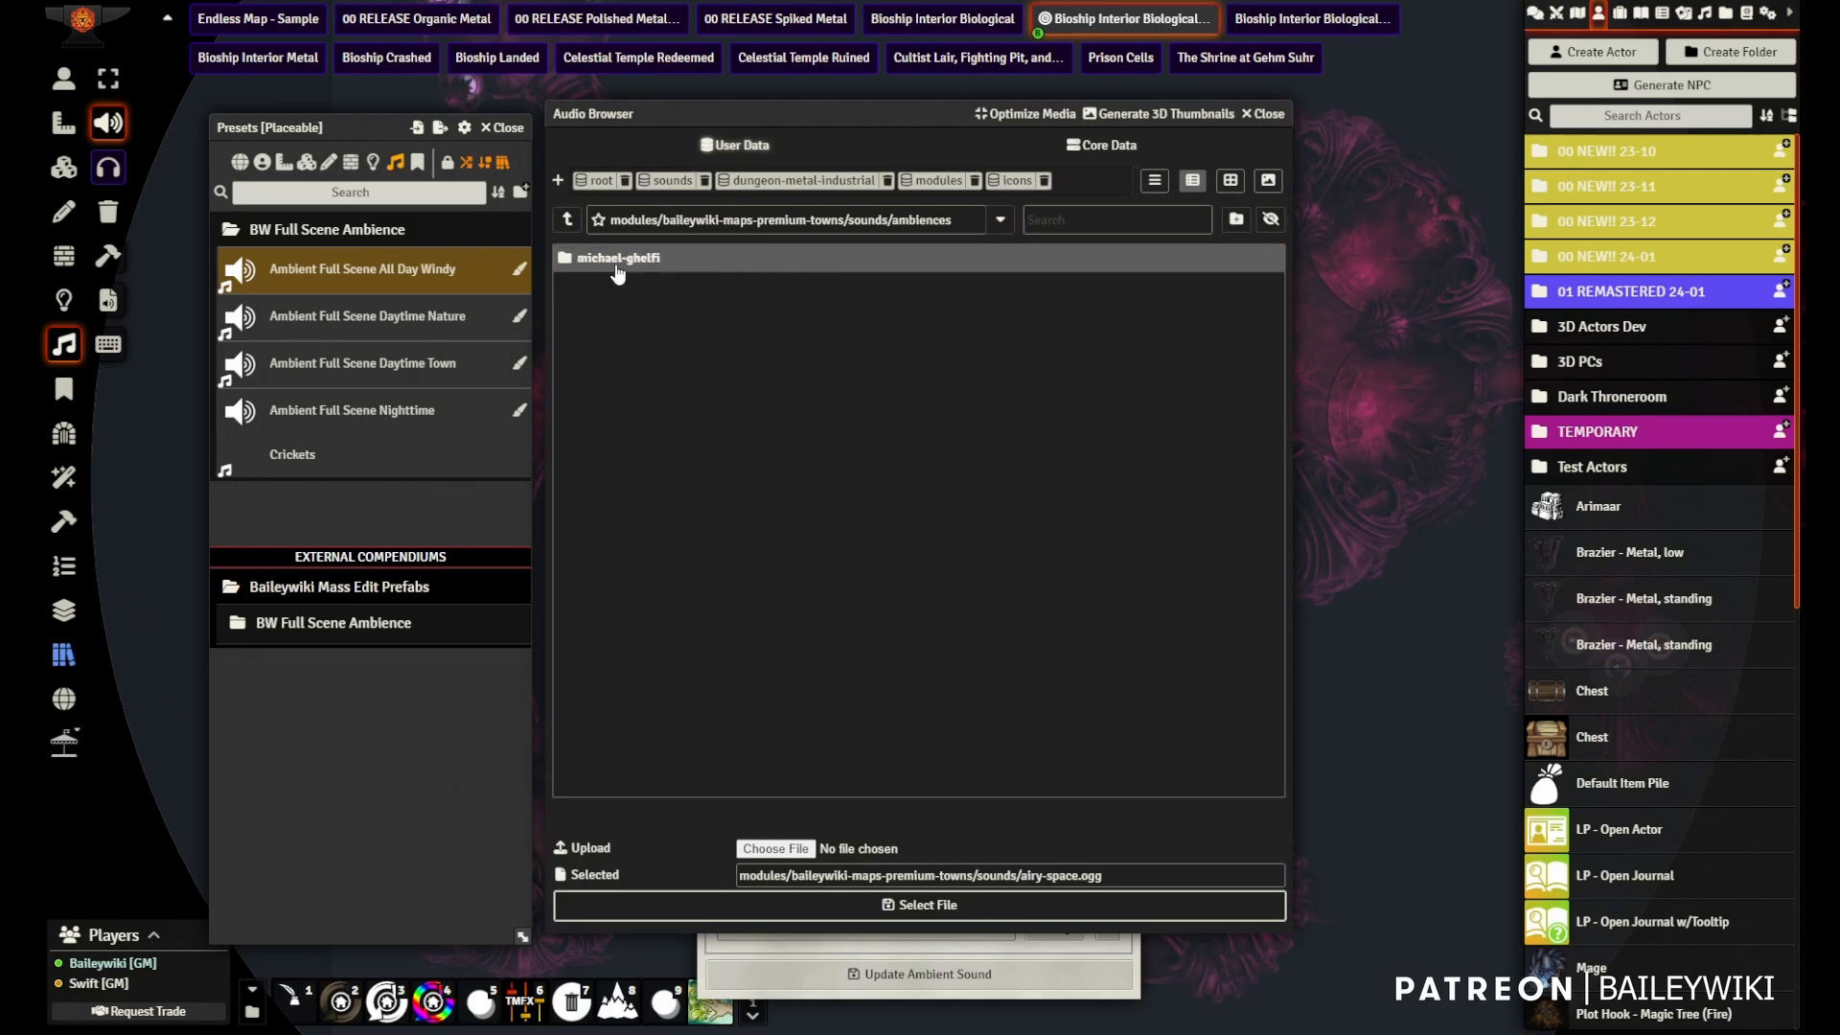
click(618, 259)
scroll(824, 671, down, 6)
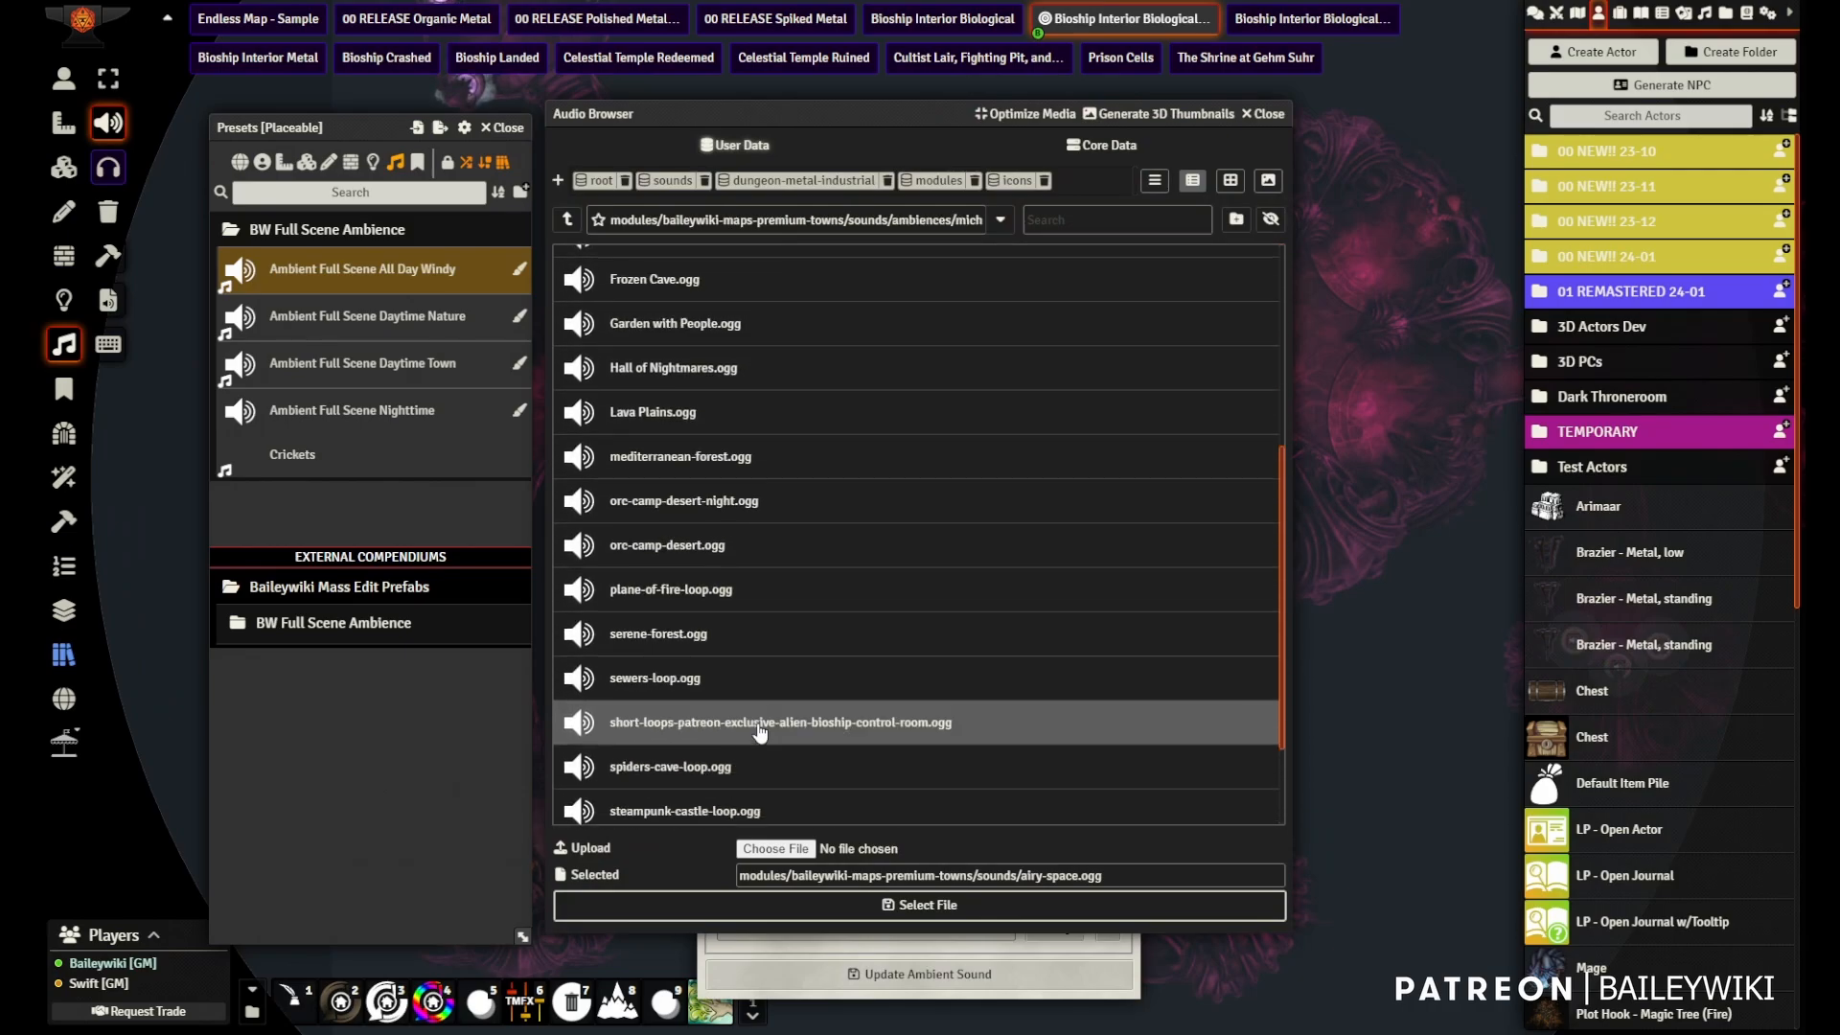
scroll(759, 733, down, 2)
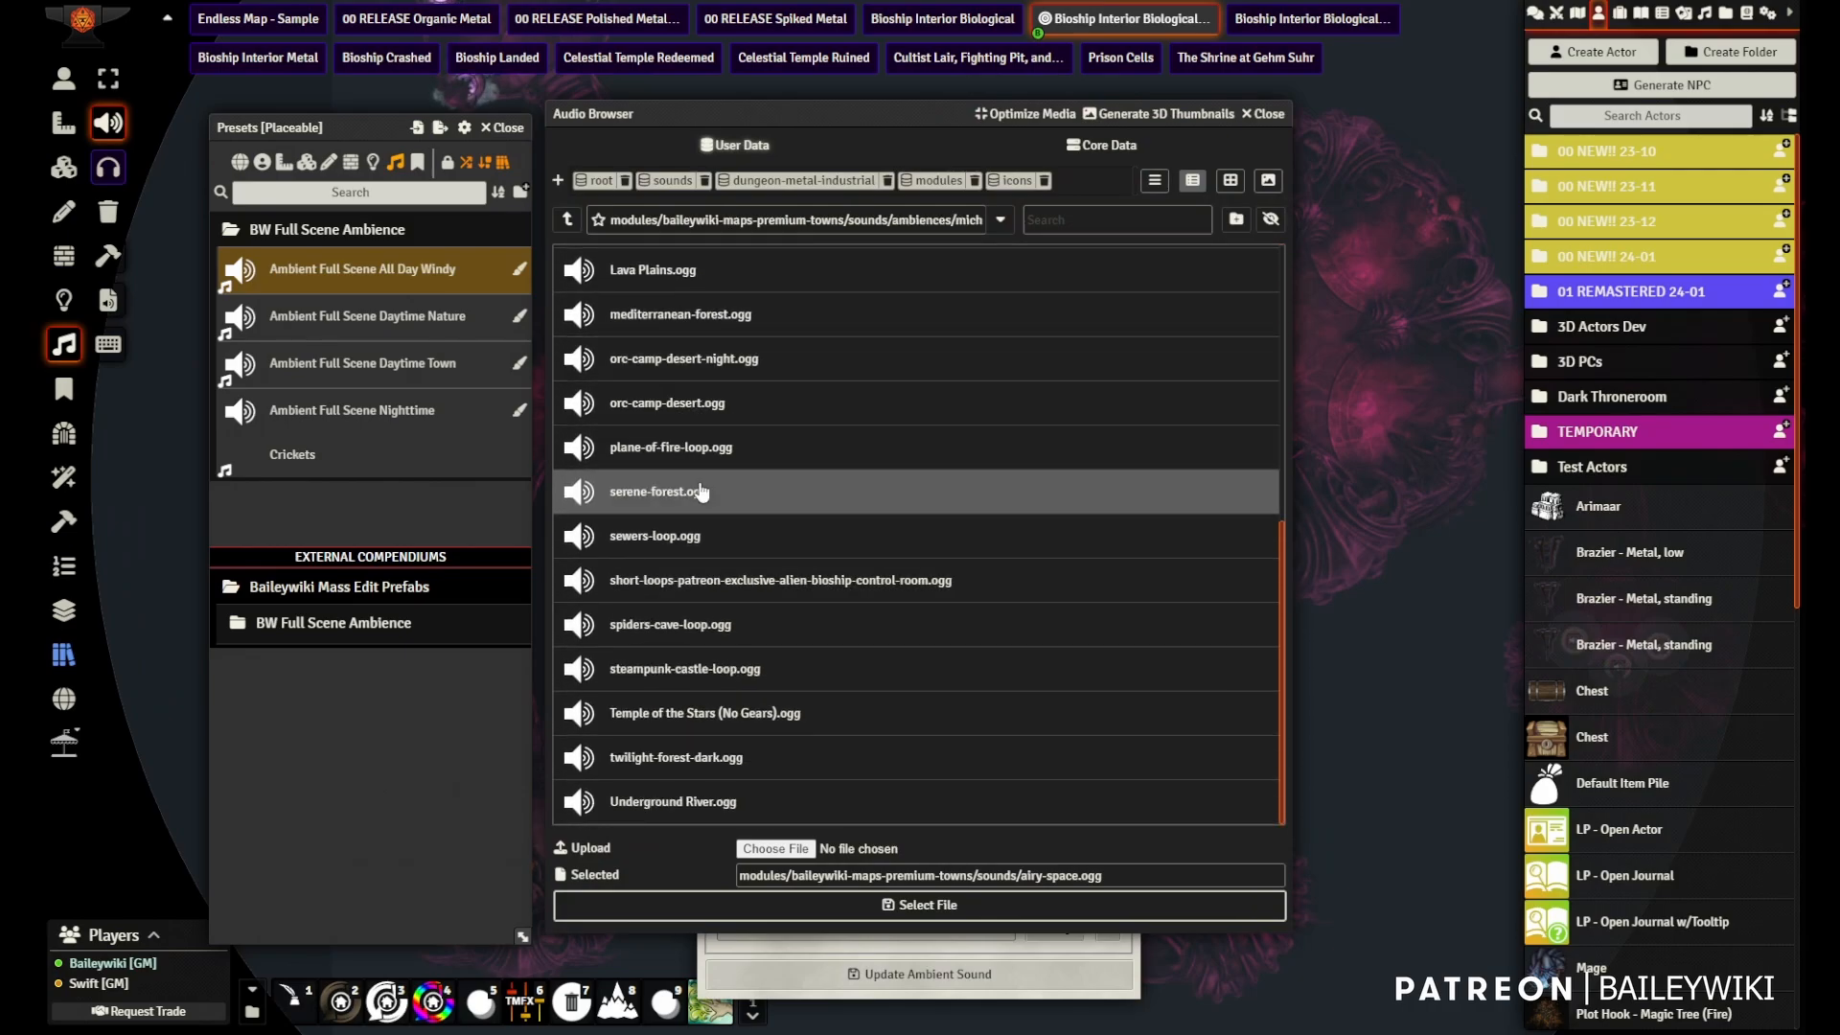
click(713, 582)
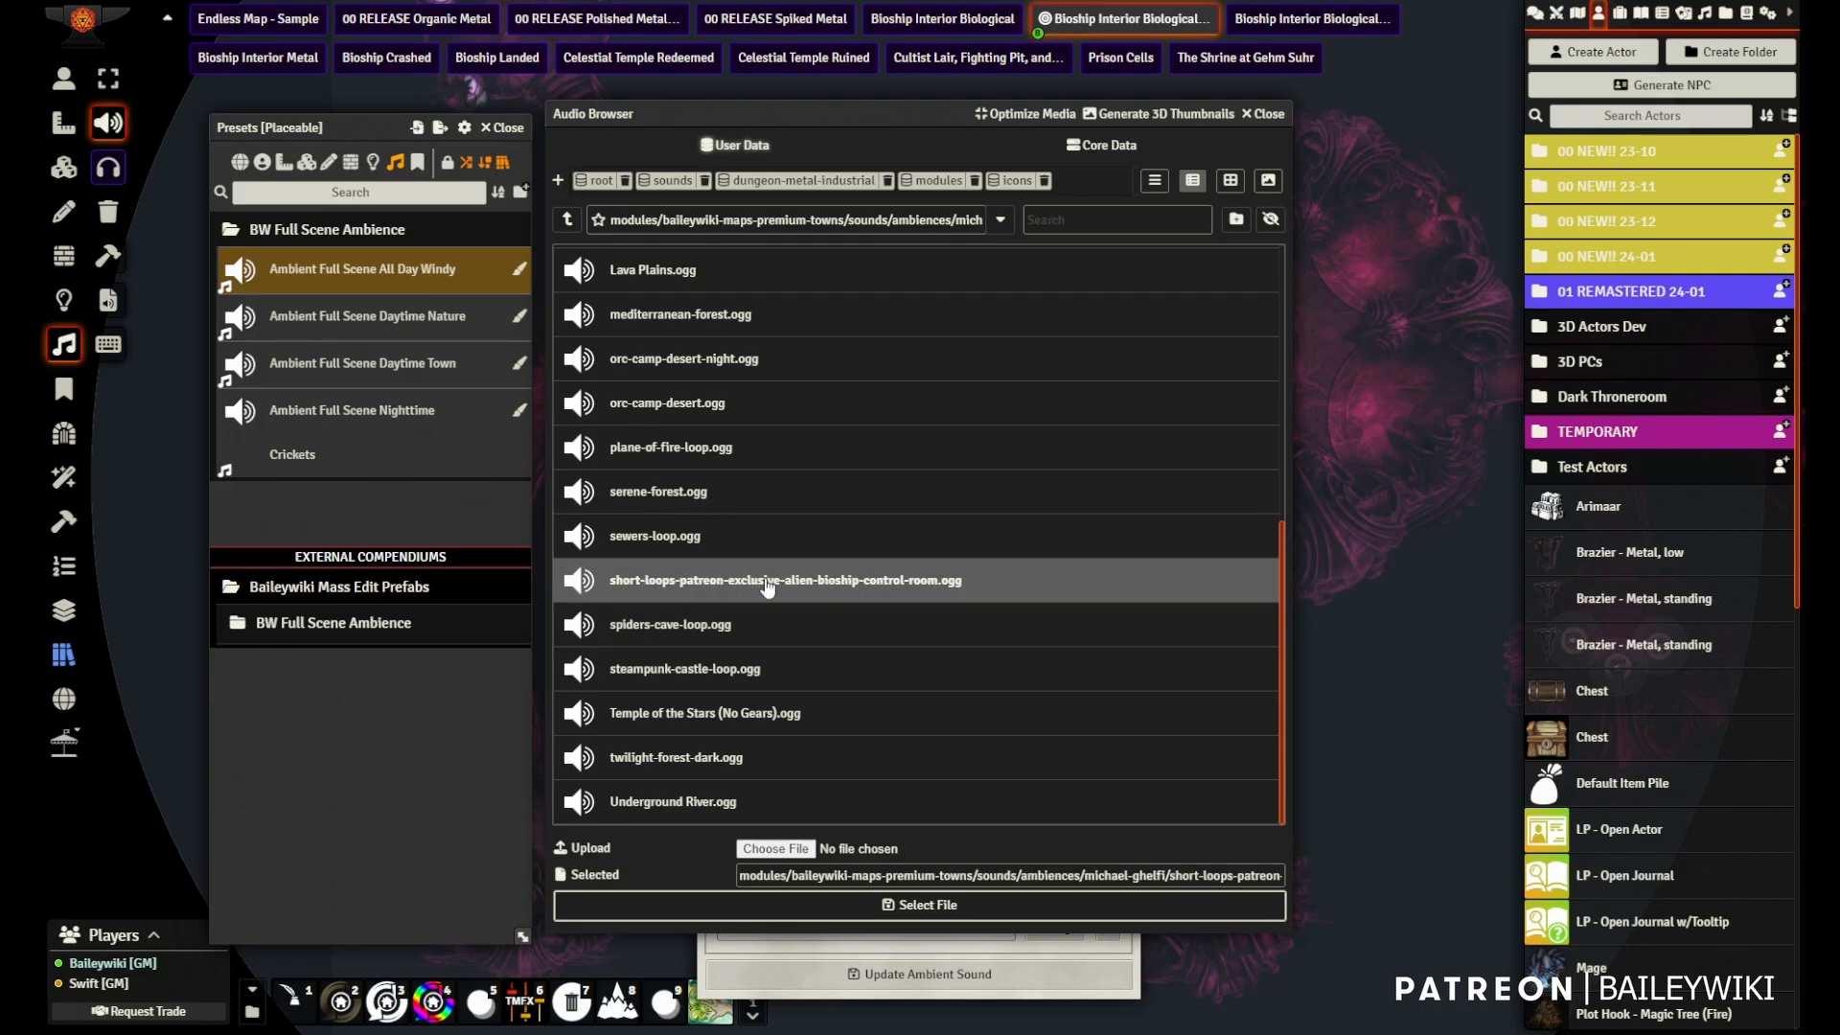
click(917, 904)
click(900, 971)
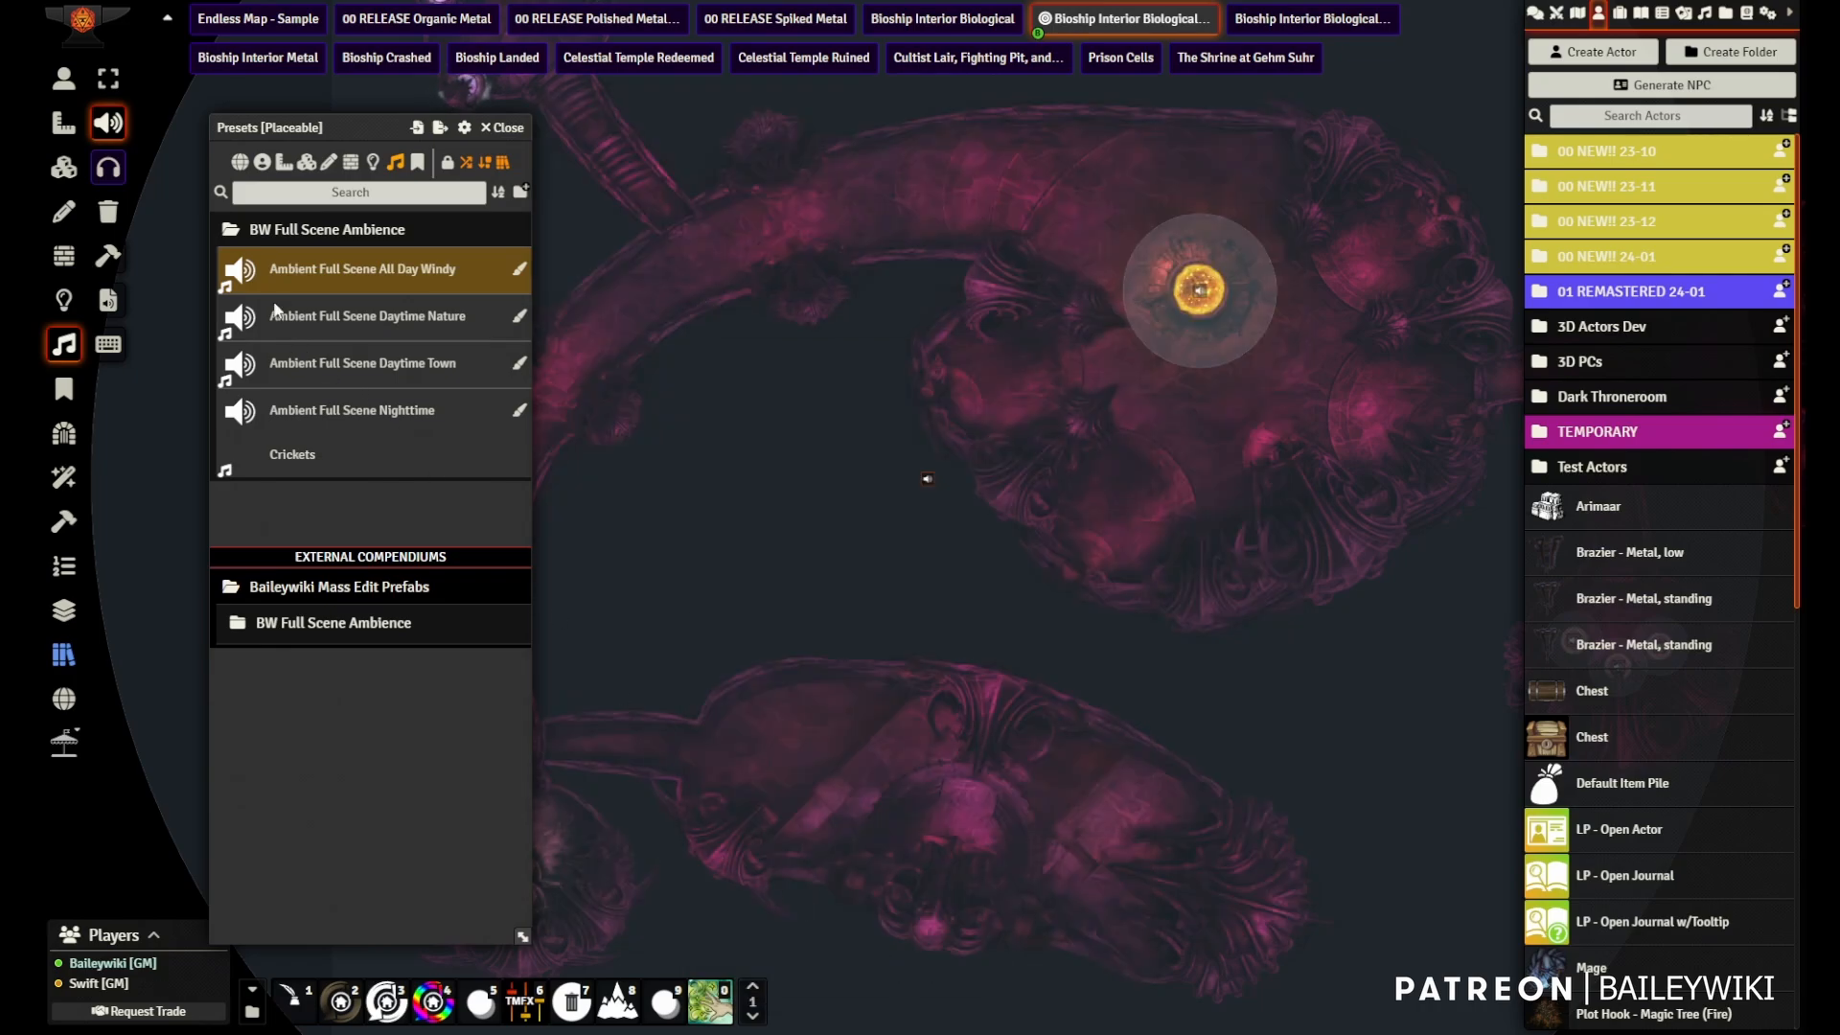
- Select the token in the eye-lined room and walk it down the ribbed passage through the door into the main corridor
click(64, 81)
drag(677, 311, 857, 531)
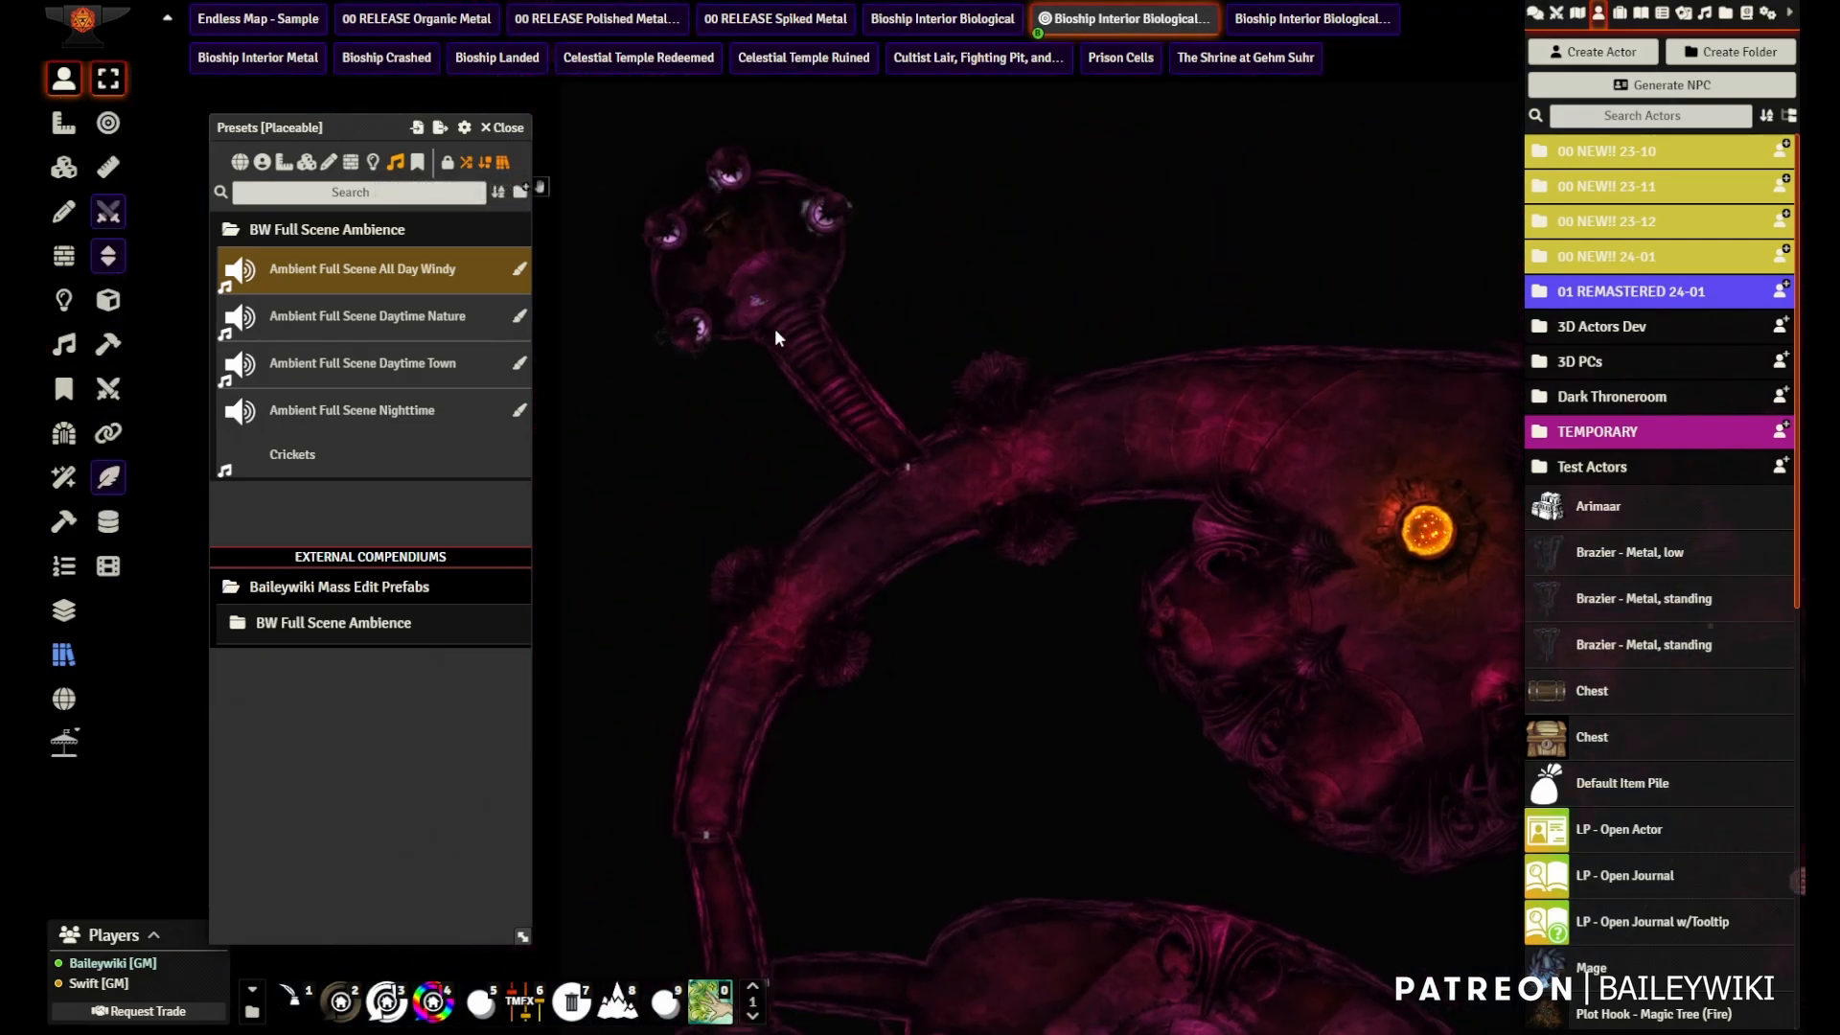
scroll(774, 328, up, 5)
drag(696, 250, 762, 524)
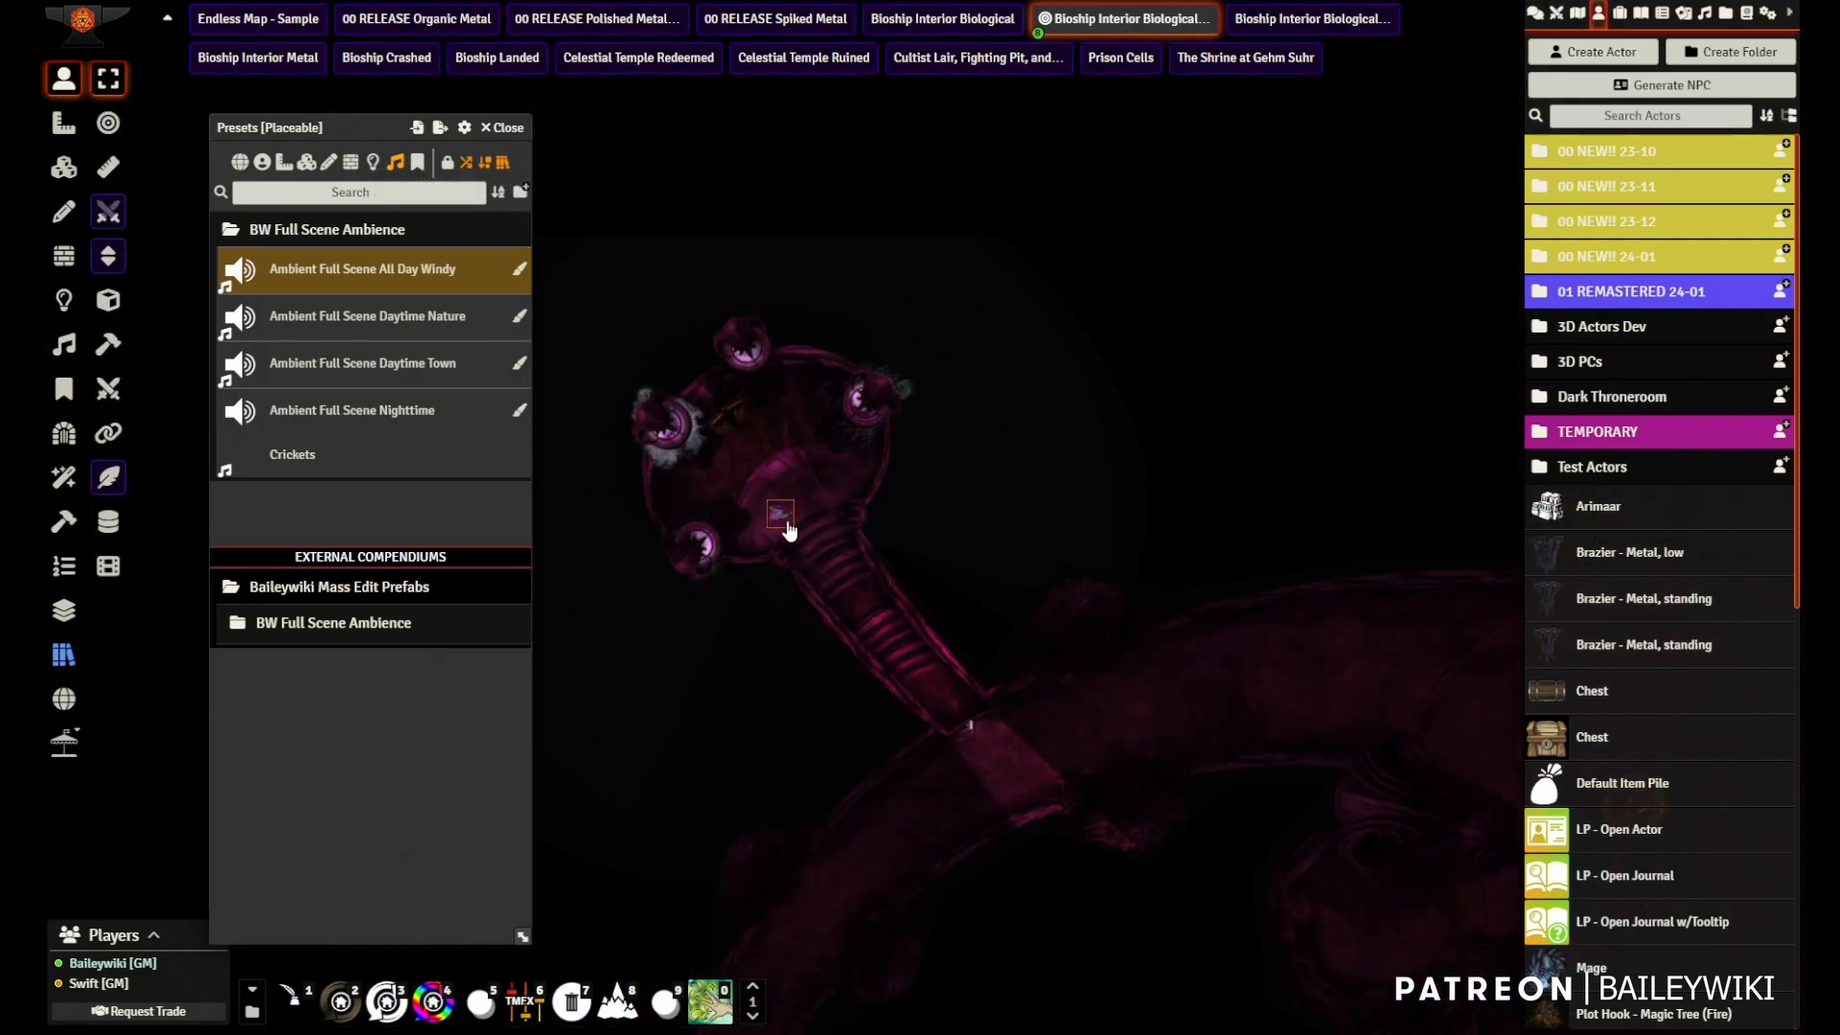
key(s)
key(s)
scroll(987, 460, up, 10)
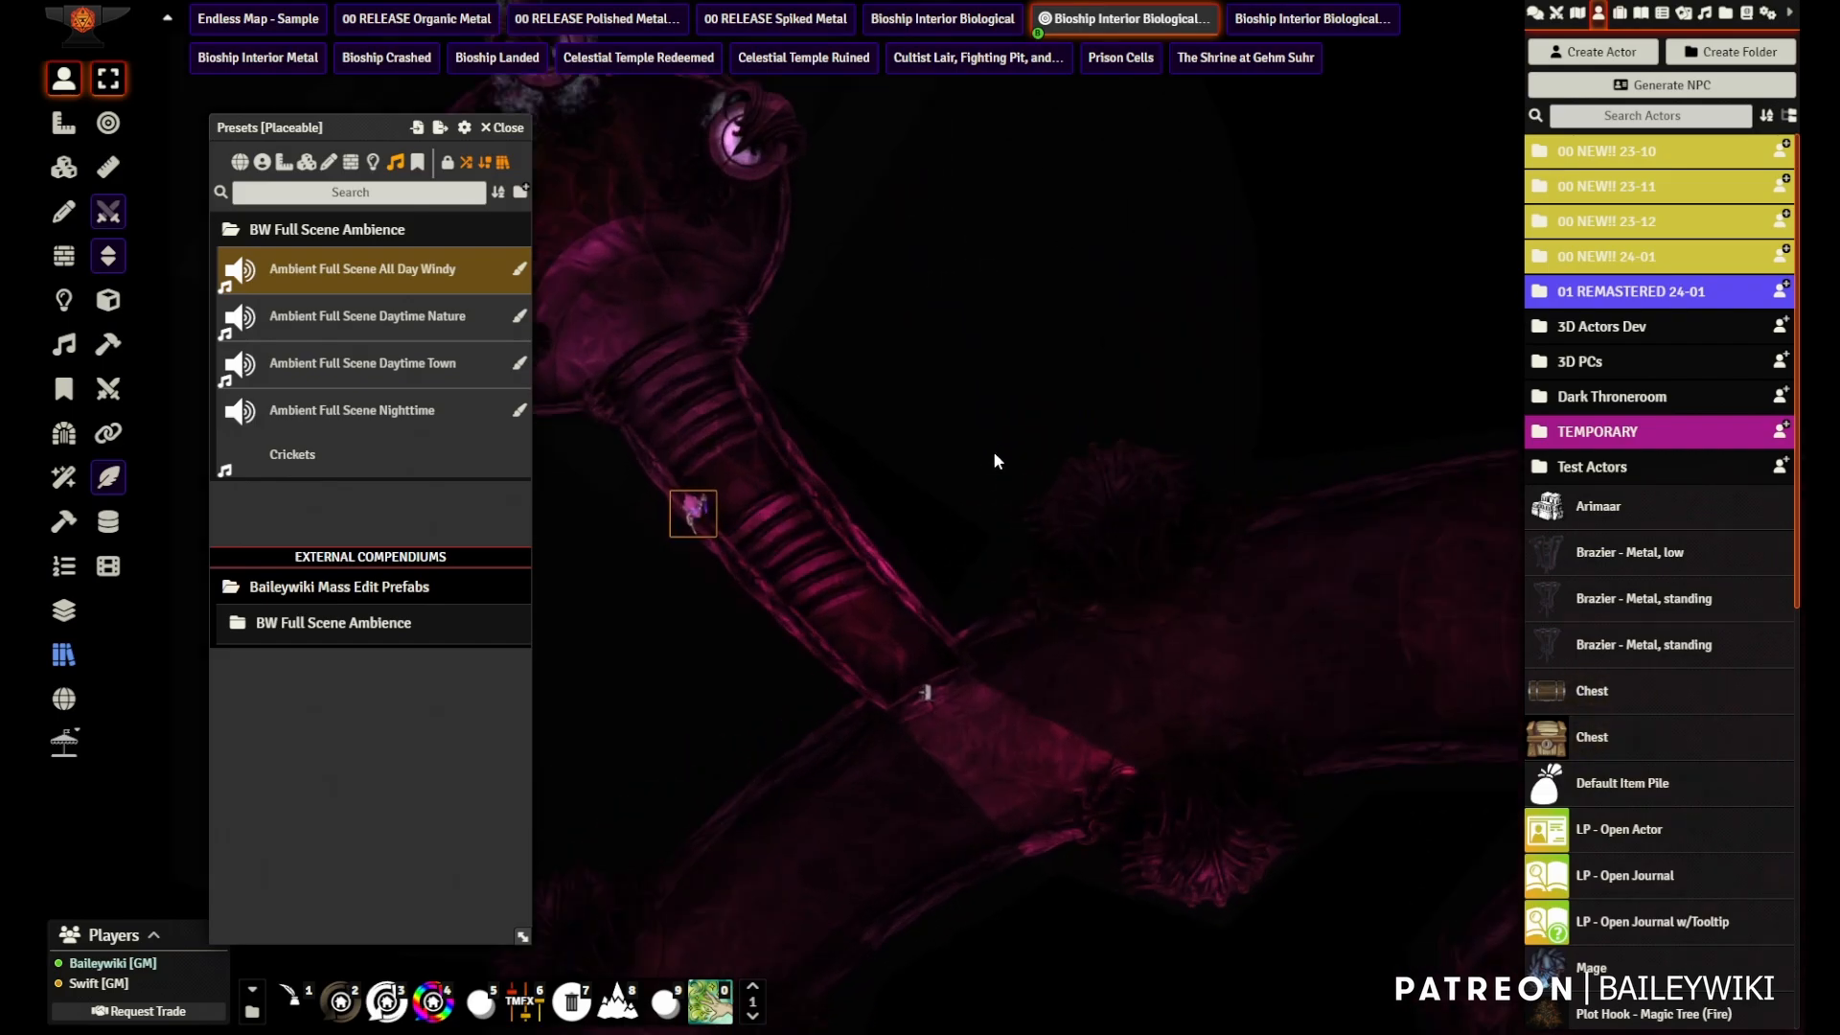
key(s)
key(d)
key(s)
key(d)
key(d)
key(s)
key(d)
key(s)
key(d)
key(d)
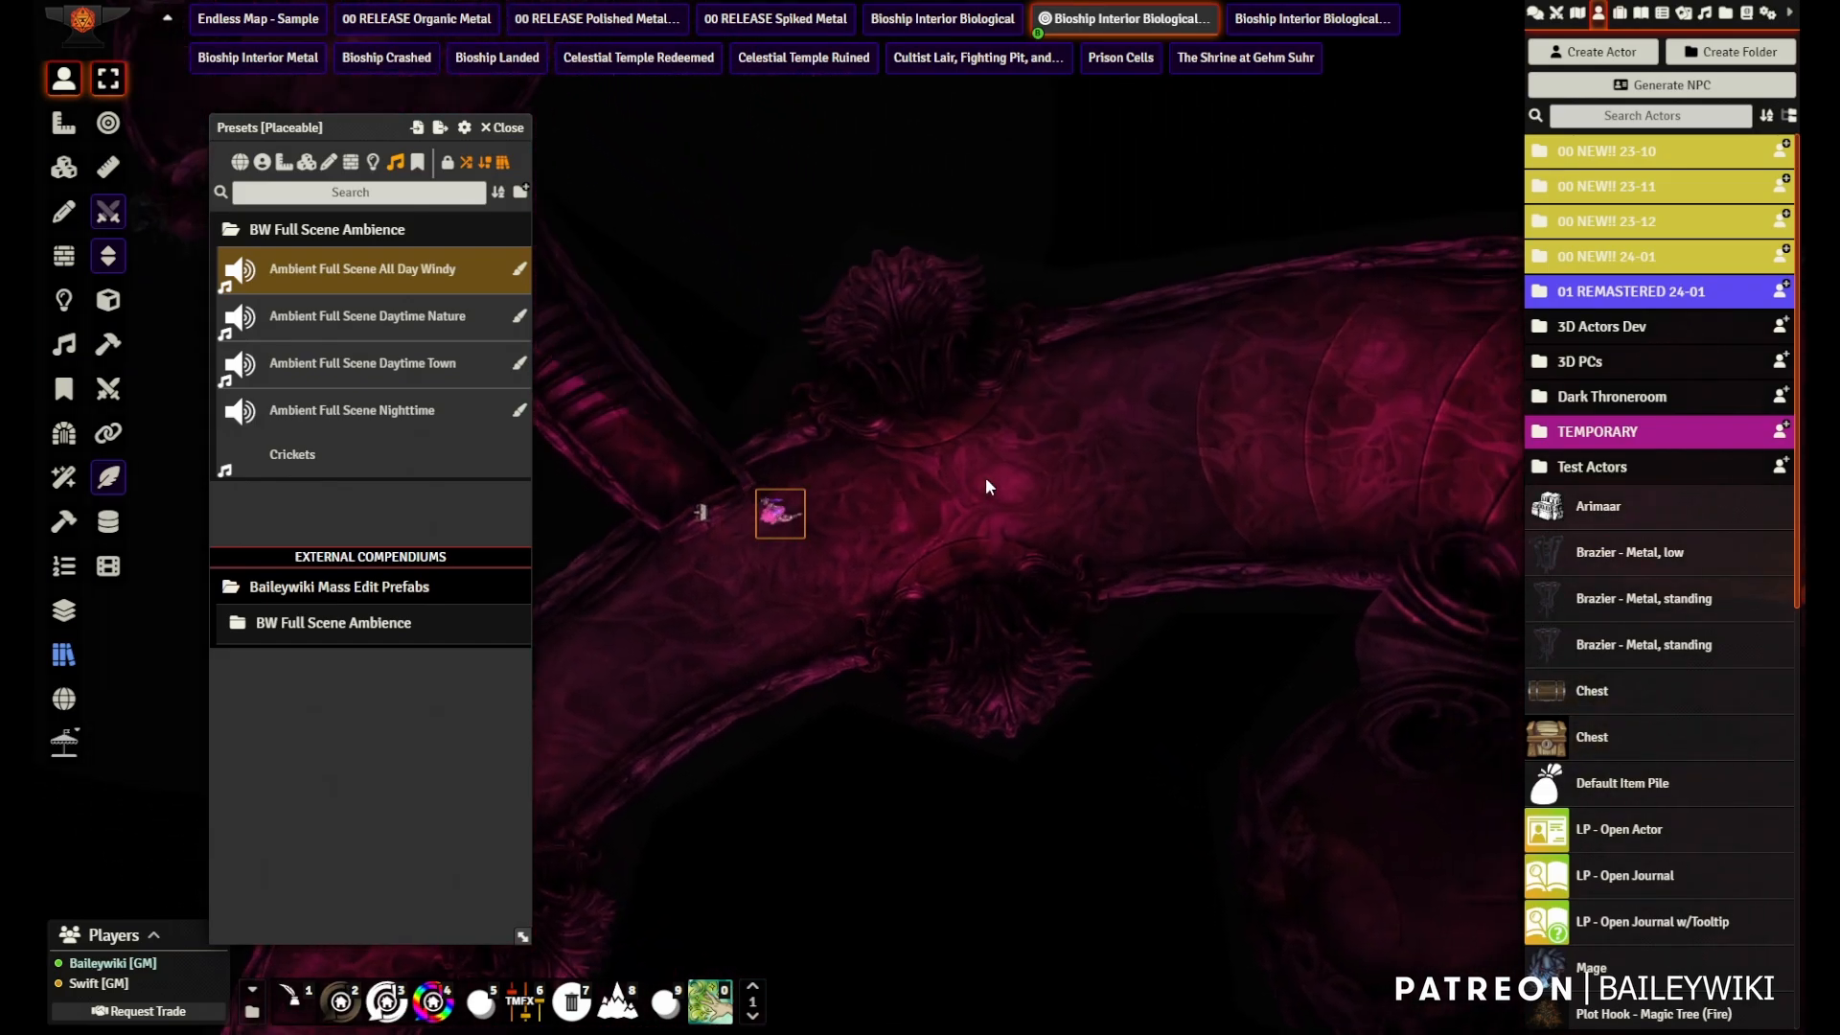
- Walk the token east along the curved corridor into the large chamber with the glowing molten pit
key(w)
key(d)
key(d)
key(d)
key(d)
key(d)
key(d)
key(d)
key(d)
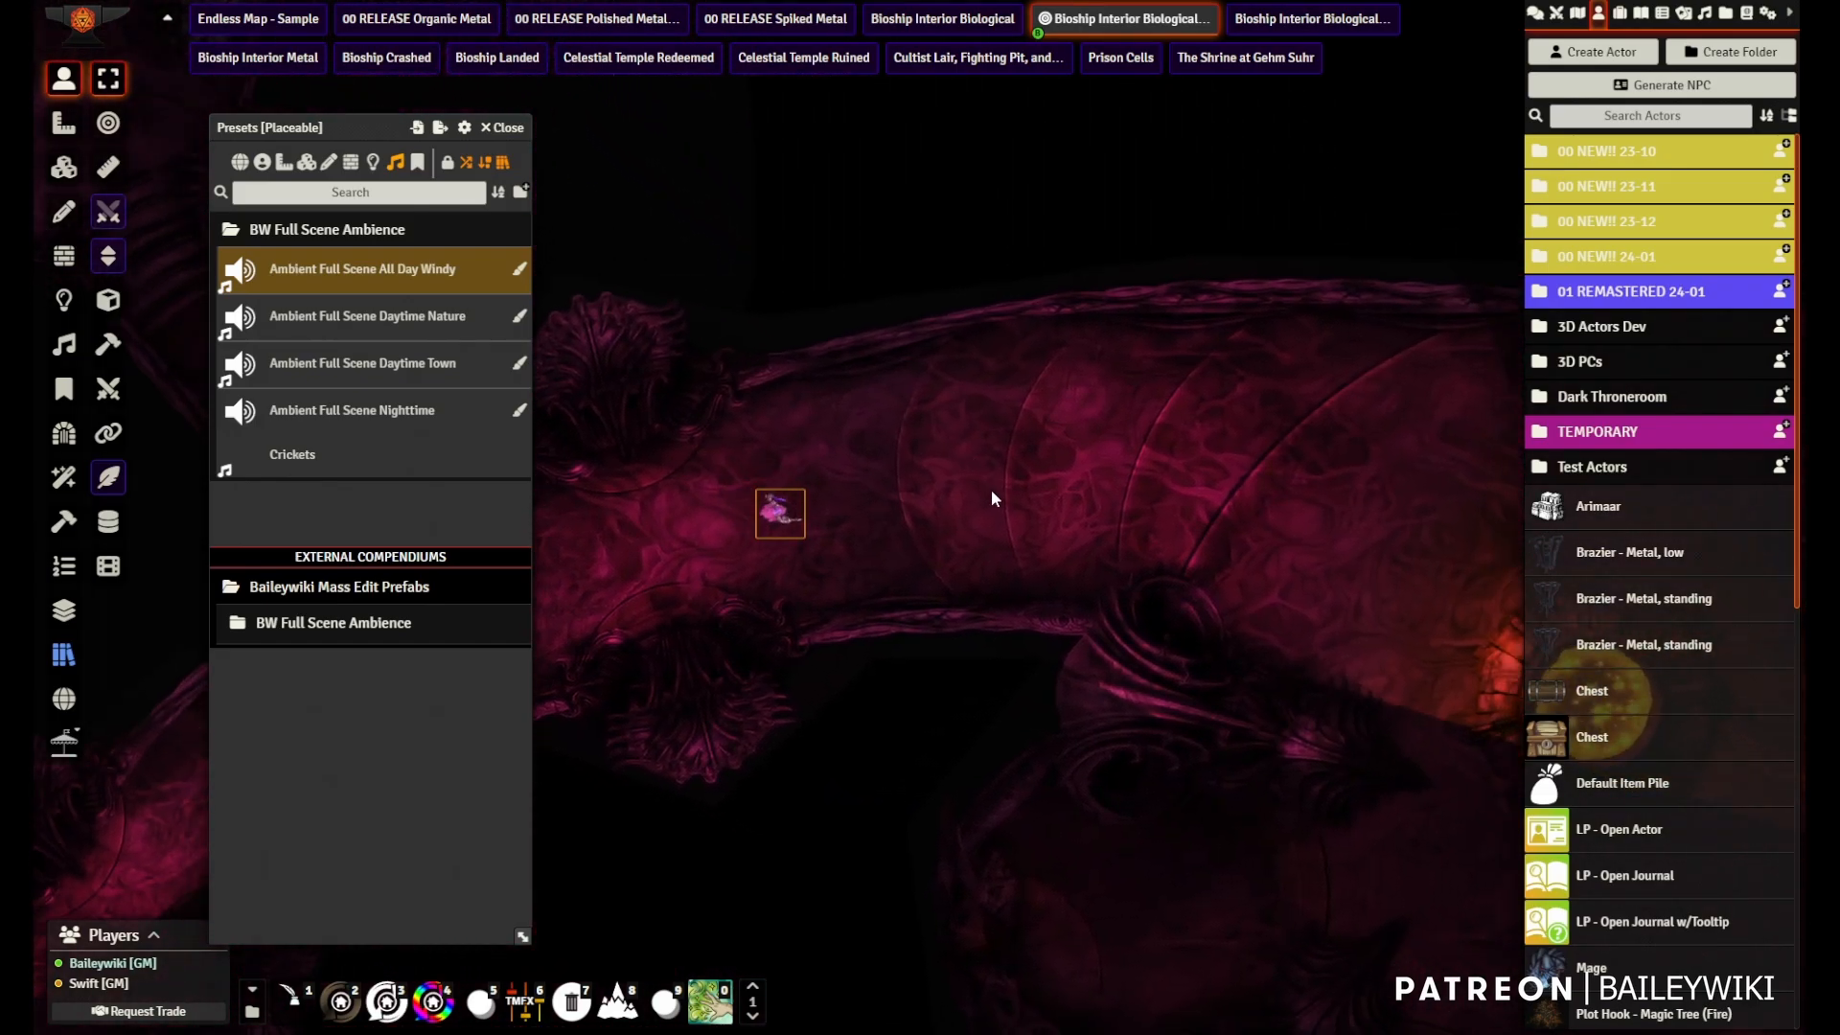
key(d)
key(d)
key(d)
key(d)
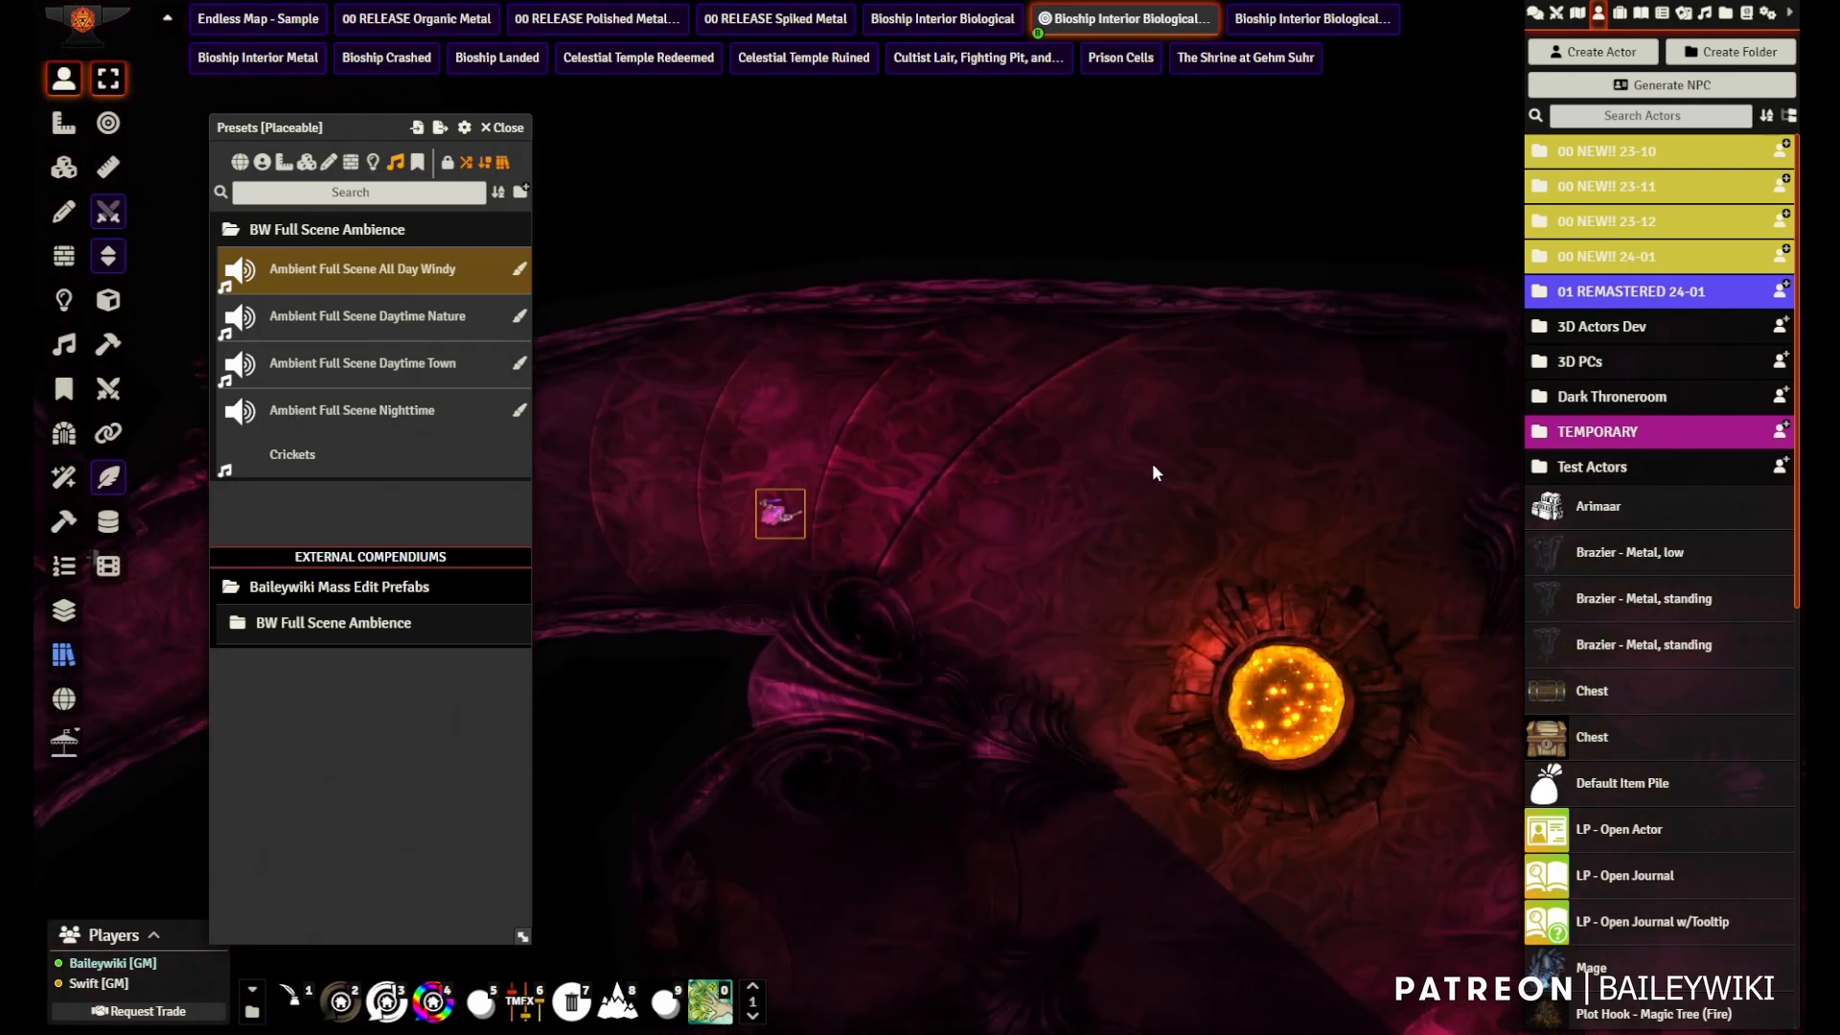
key(d)
key(d)
key(s)
key(s)
key(s)
key(s)
key(s)
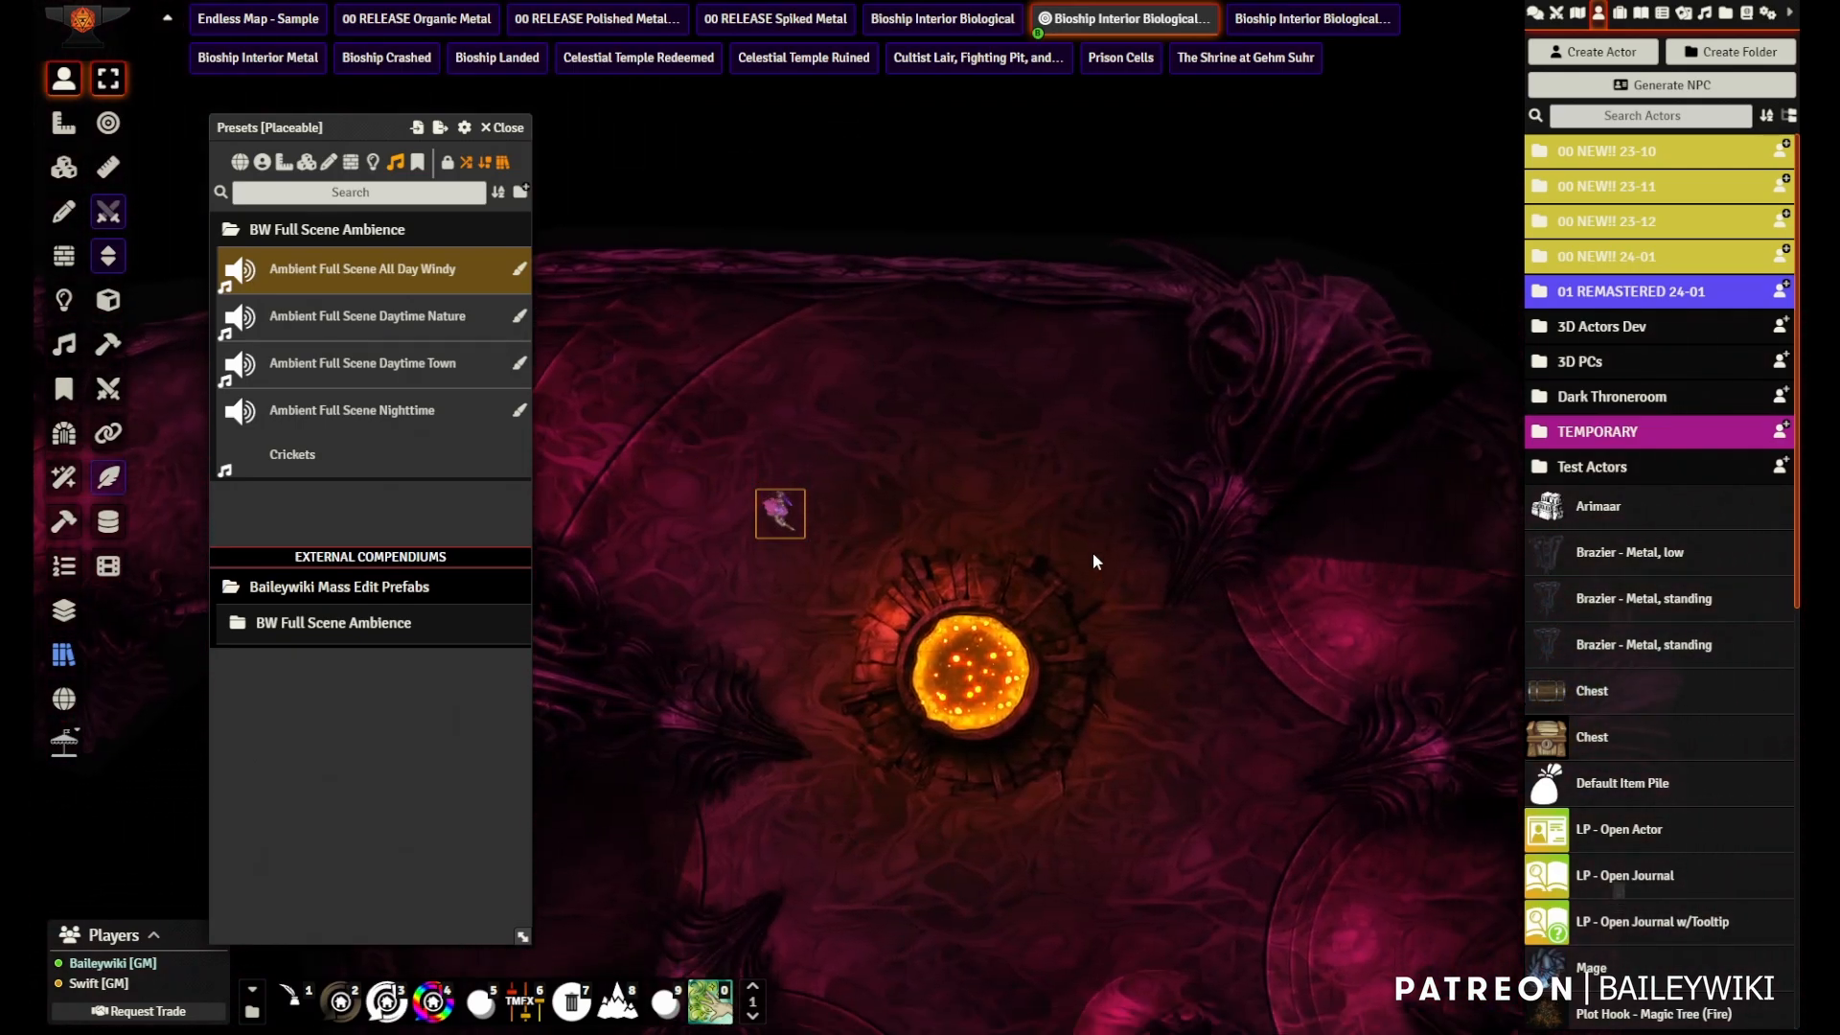
- Walk the token south past the molten pit and east across the chamber to the alcove near the far door
scroll(992, 644, up, 9)
key(s)
key(s)
key(s)
key(s)
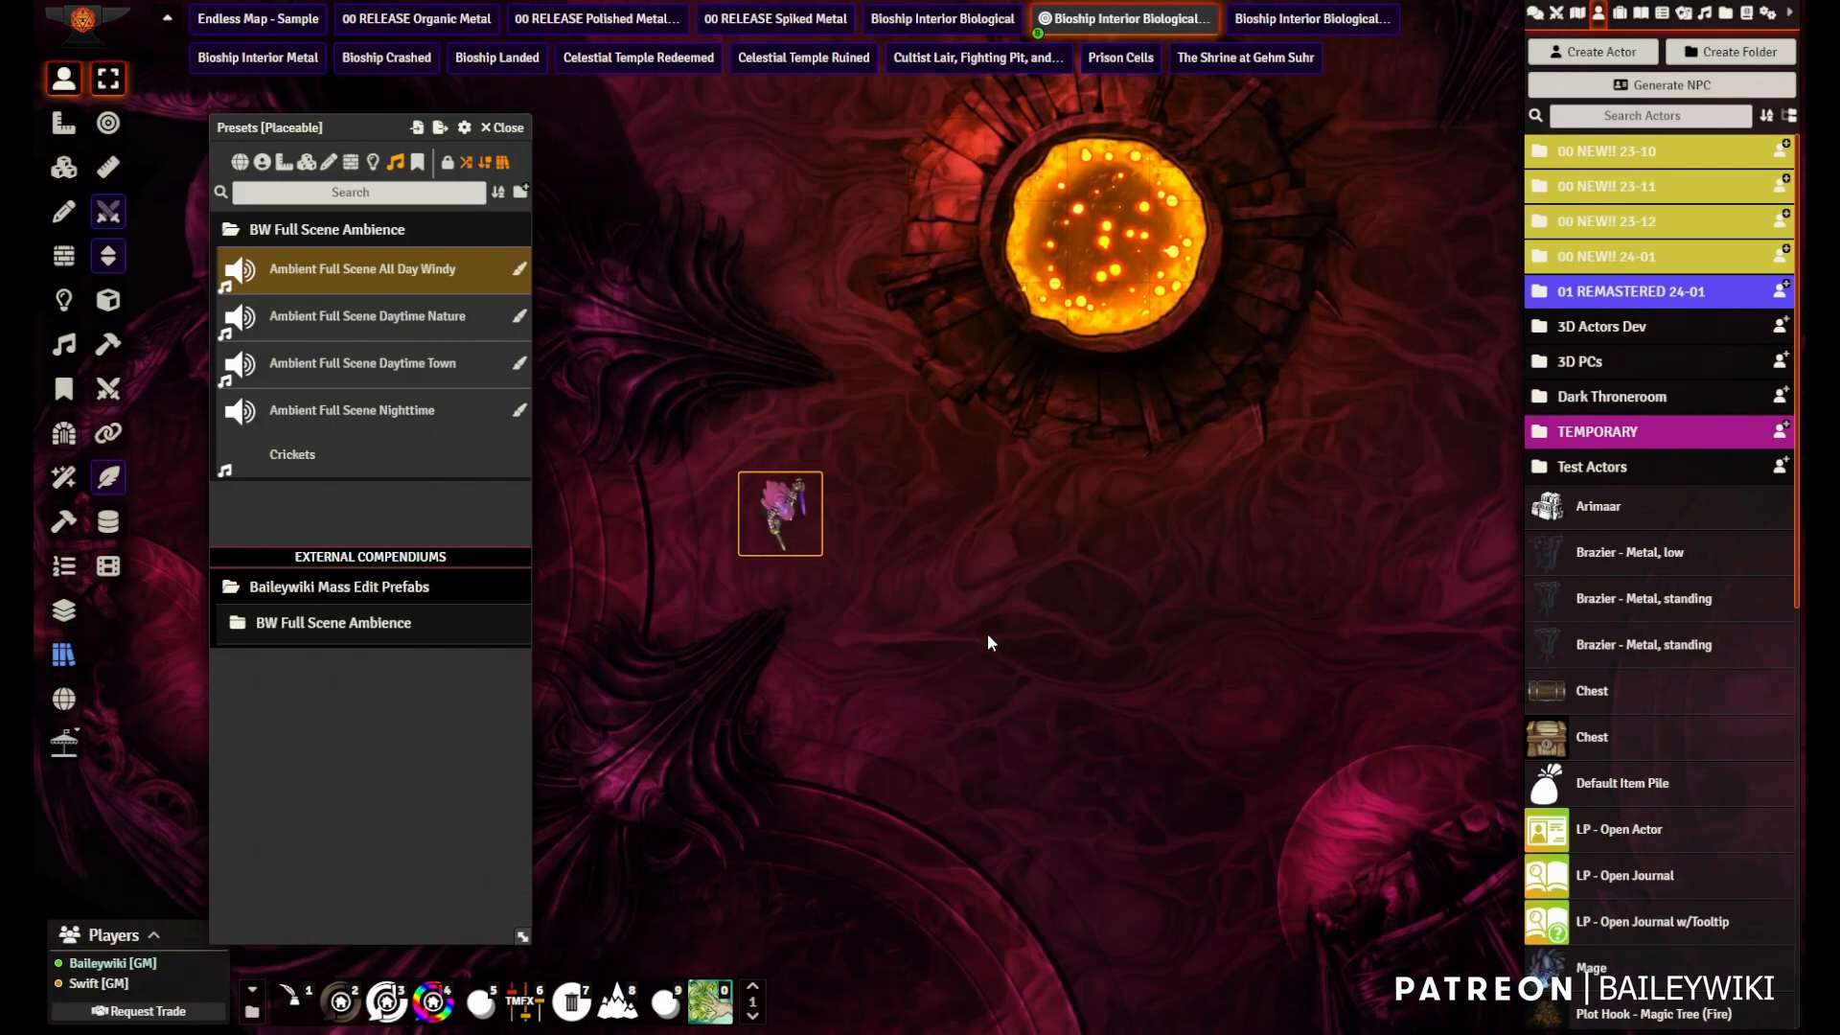
key(d)
key(d)
key(d)
key(d)
key(d)
key(d)
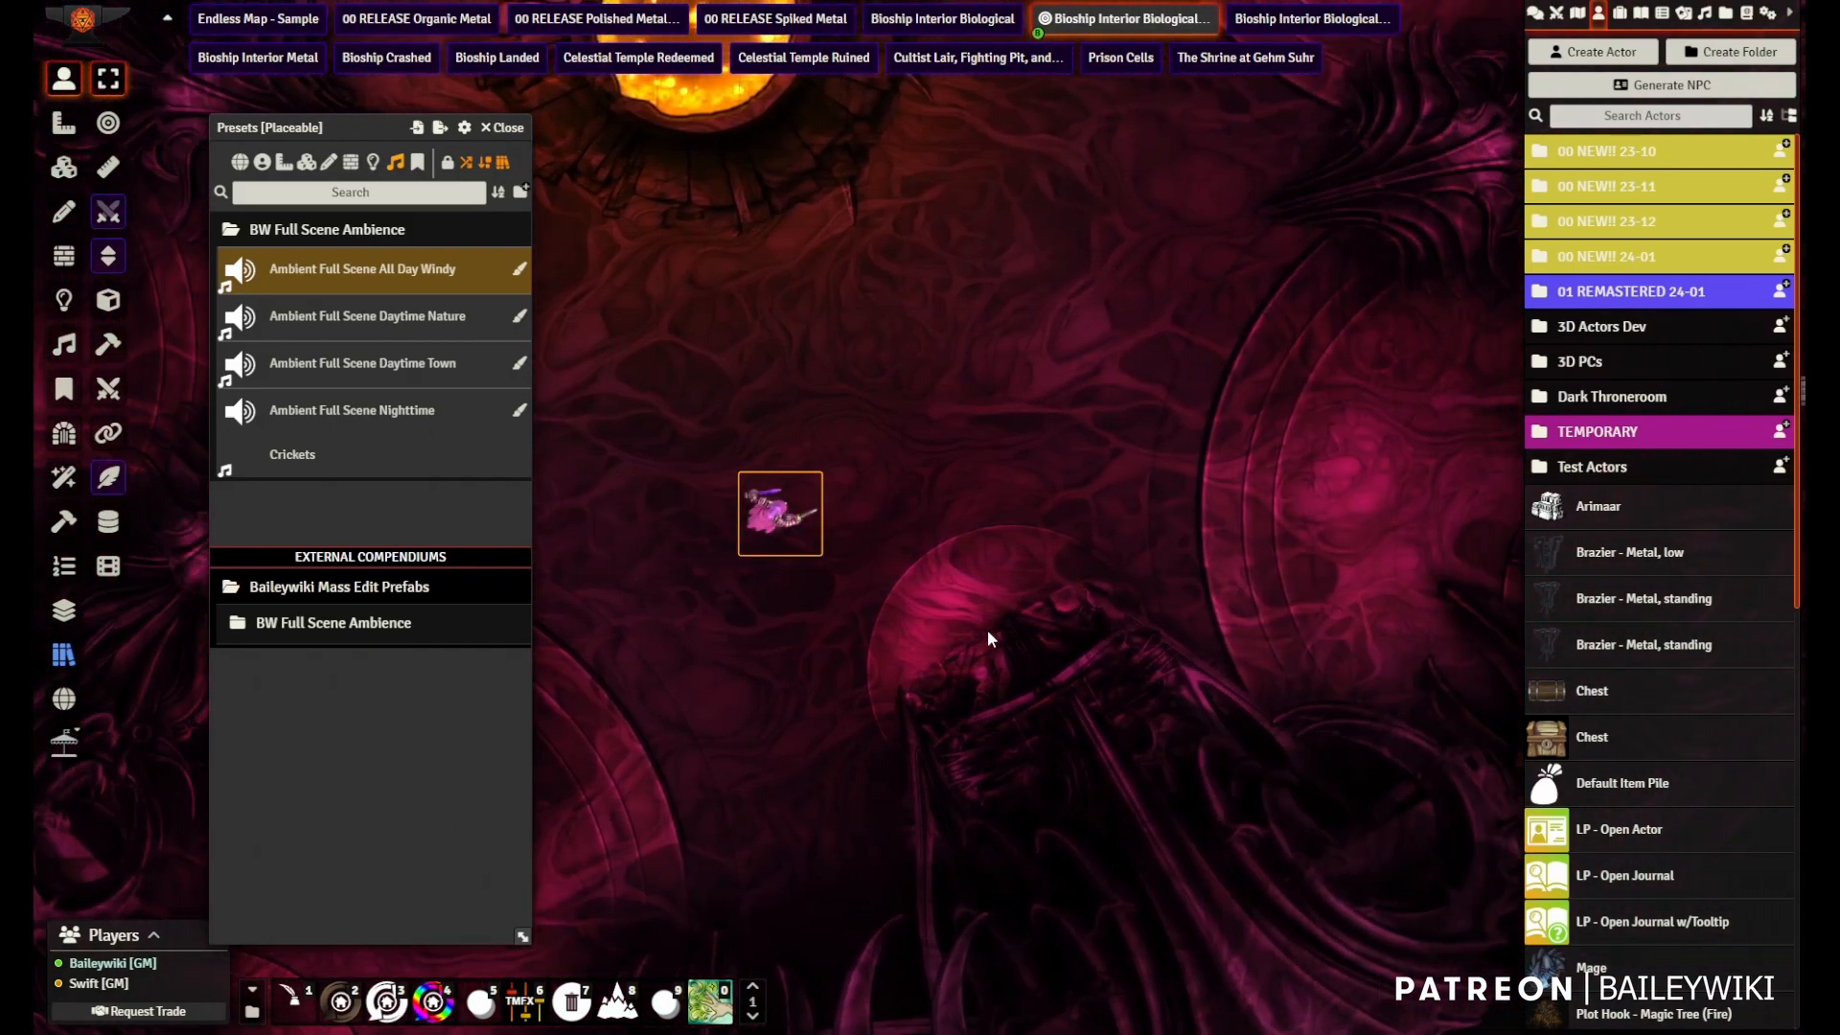
key(d)
key(d)
key(w)
key(w)
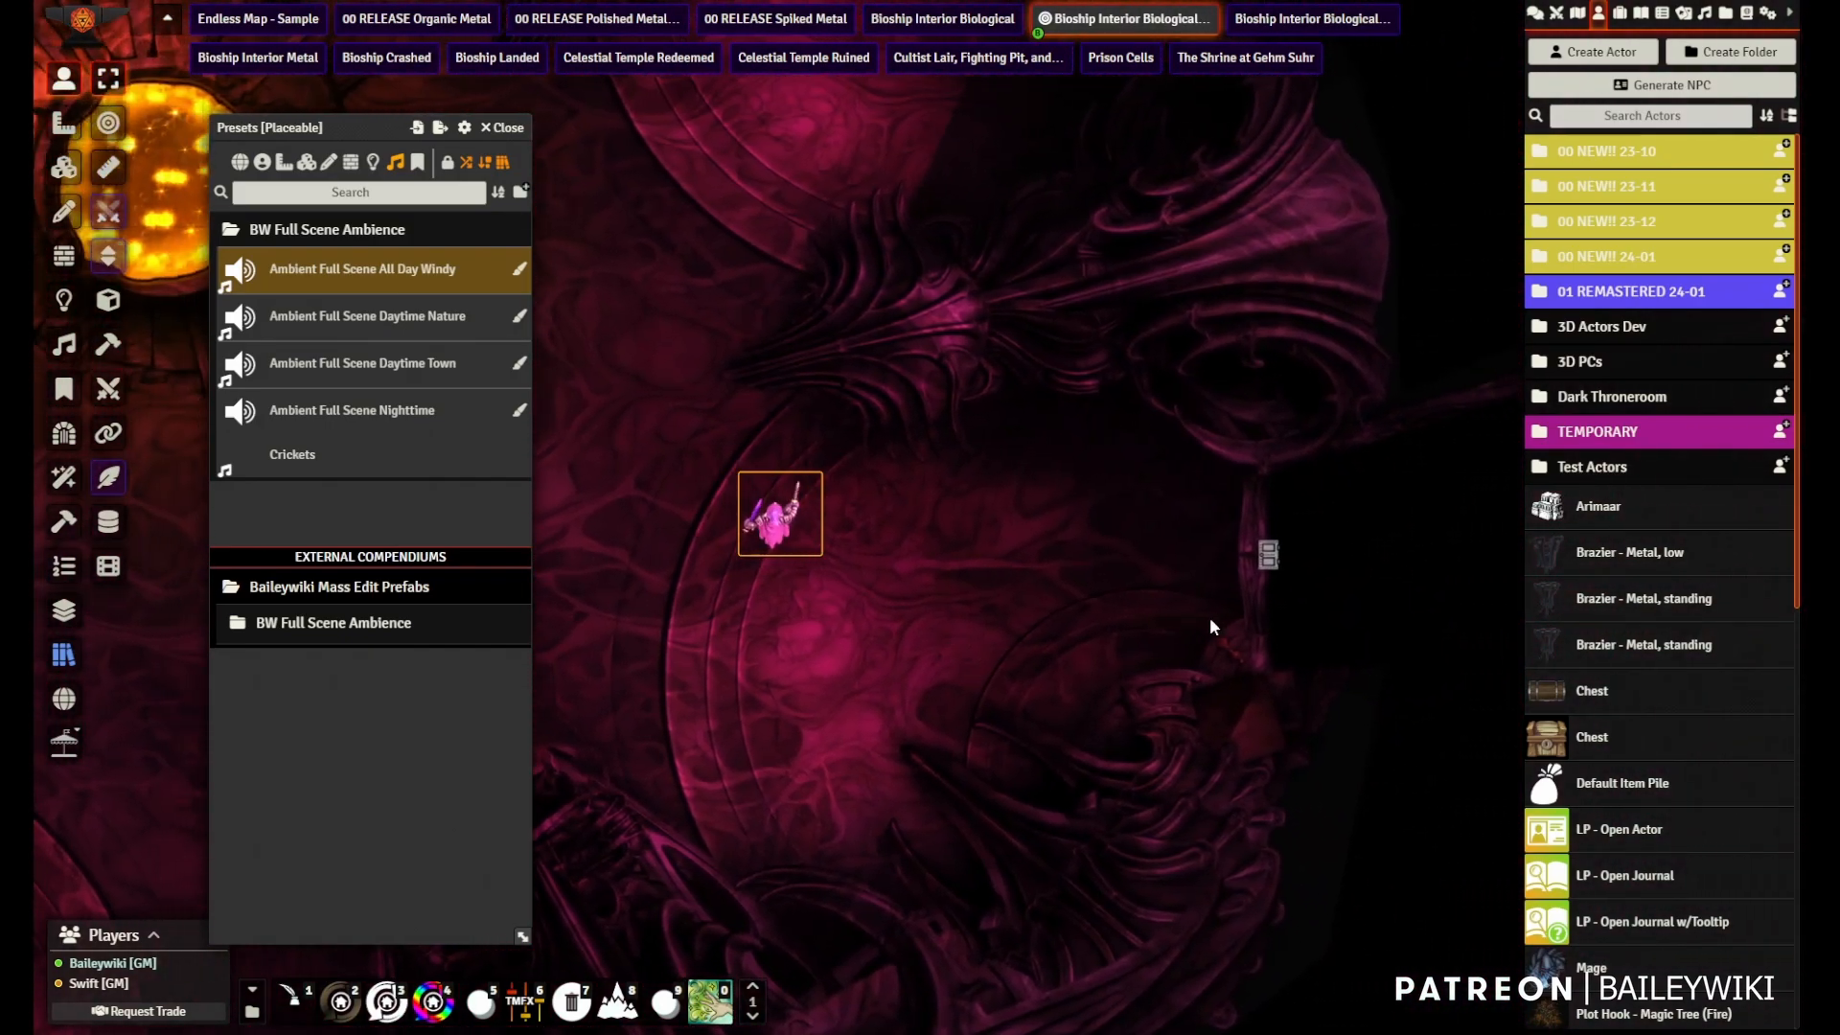
- Open the chamber's east door, walk the token into the passage beyond, and open the side door on its south wall
key(d)
key(d)
key(d)
click(982, 564)
key(d)
key(d)
key(d)
key(d)
key(d)
key(d)
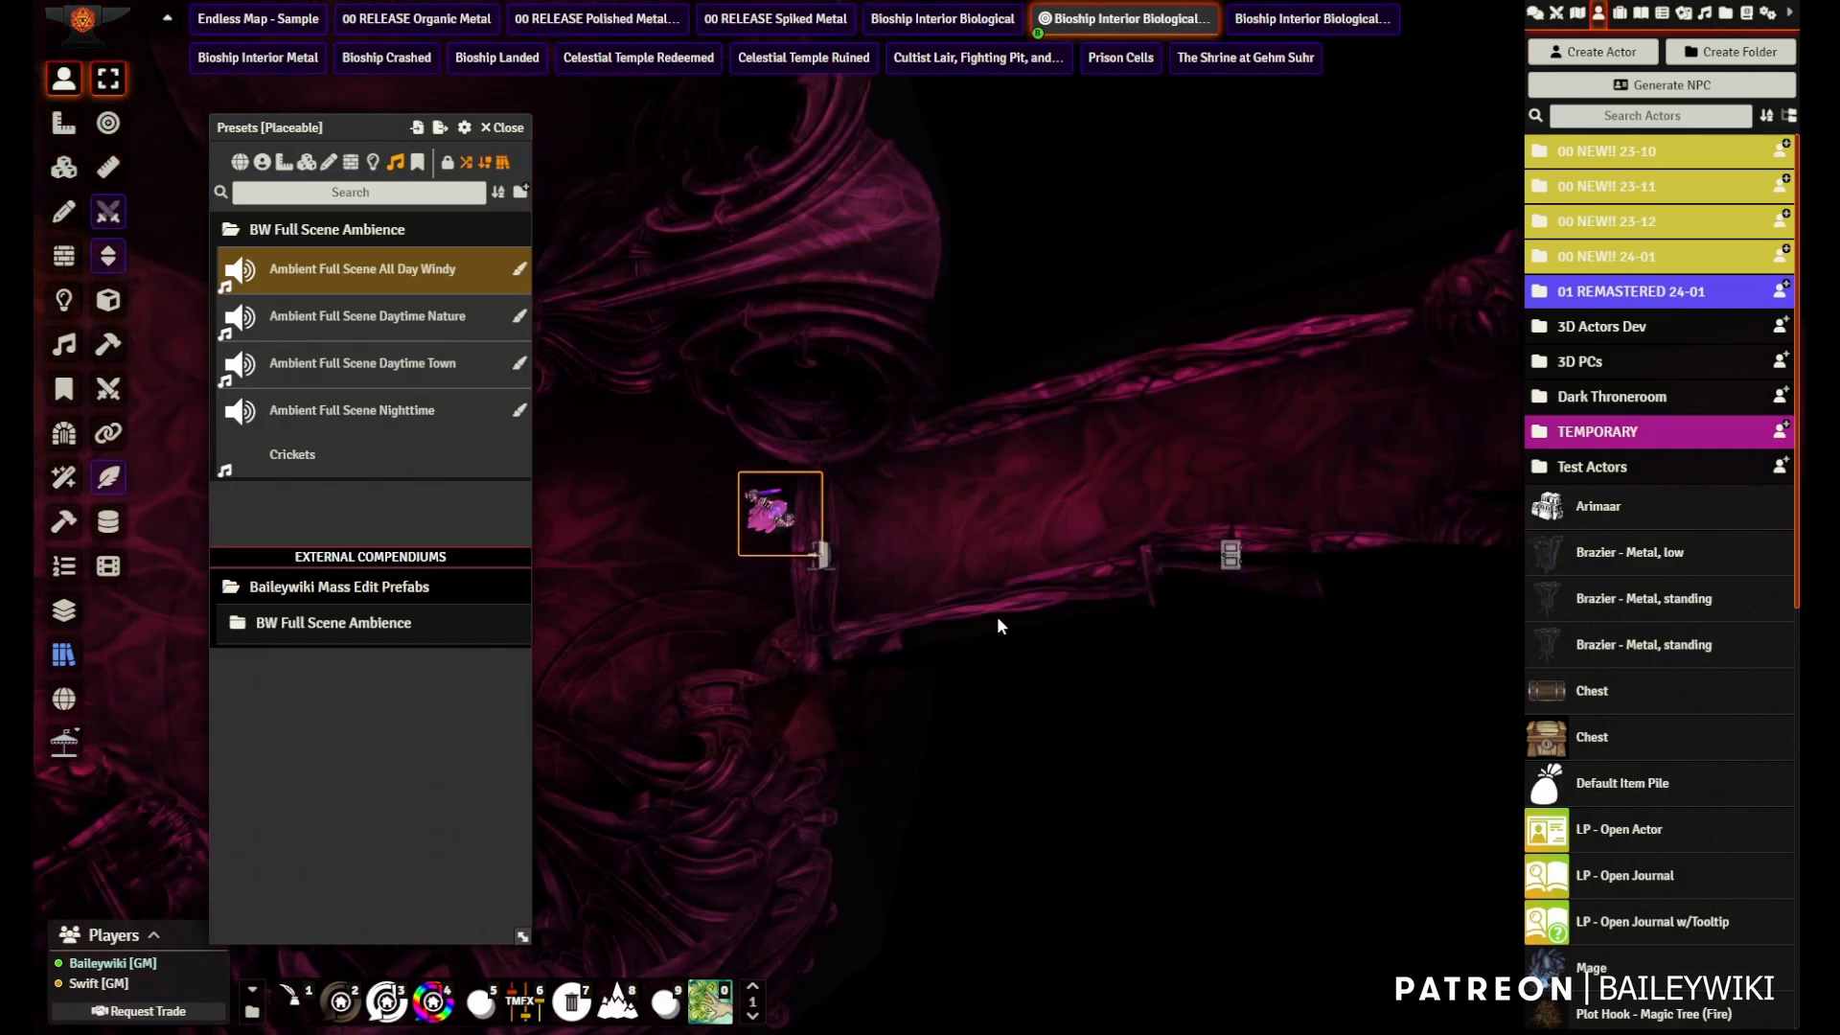
key(w)
key(d)
click(825, 631)
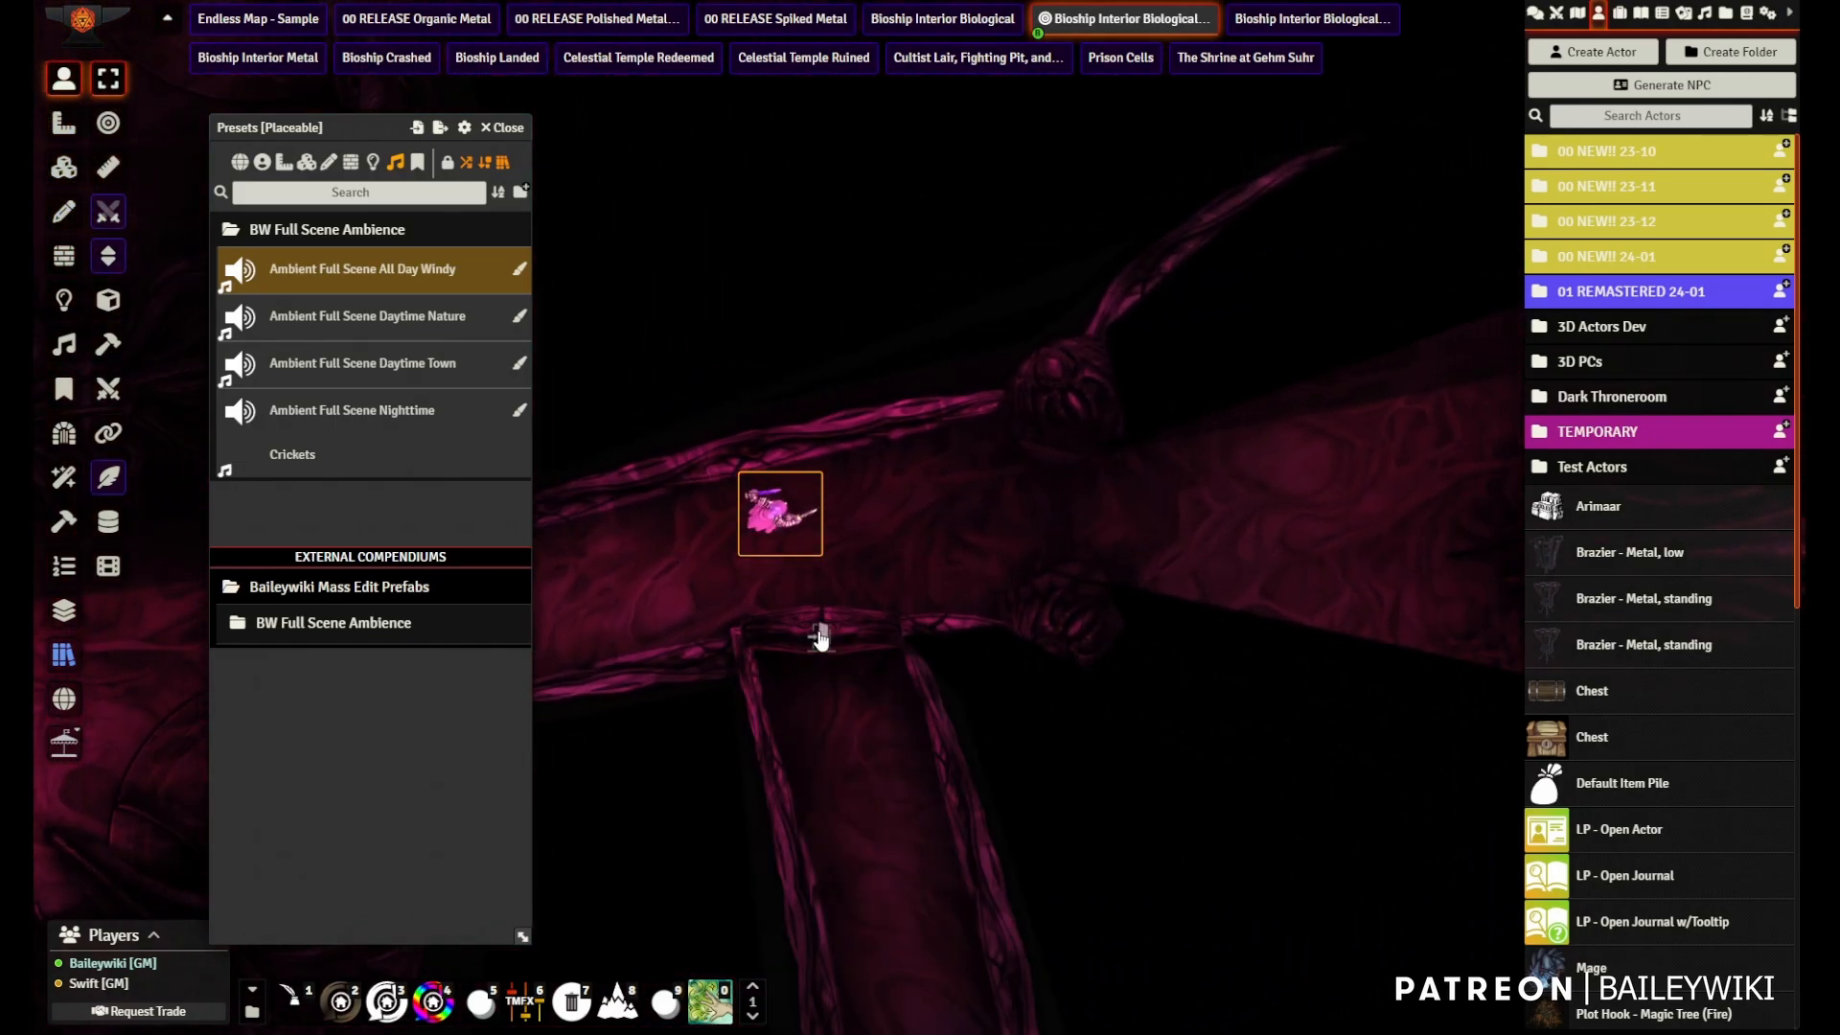
- Walk the token east along the passage into the next round chamber with two doors on its far wall
key(d)
key(d)
key(d)
key(d)
key(d)
key(d)
key(d)
key(d)
key(d)
key(d)
key(d)
key(d)
key(d)
key(w)
key(w)
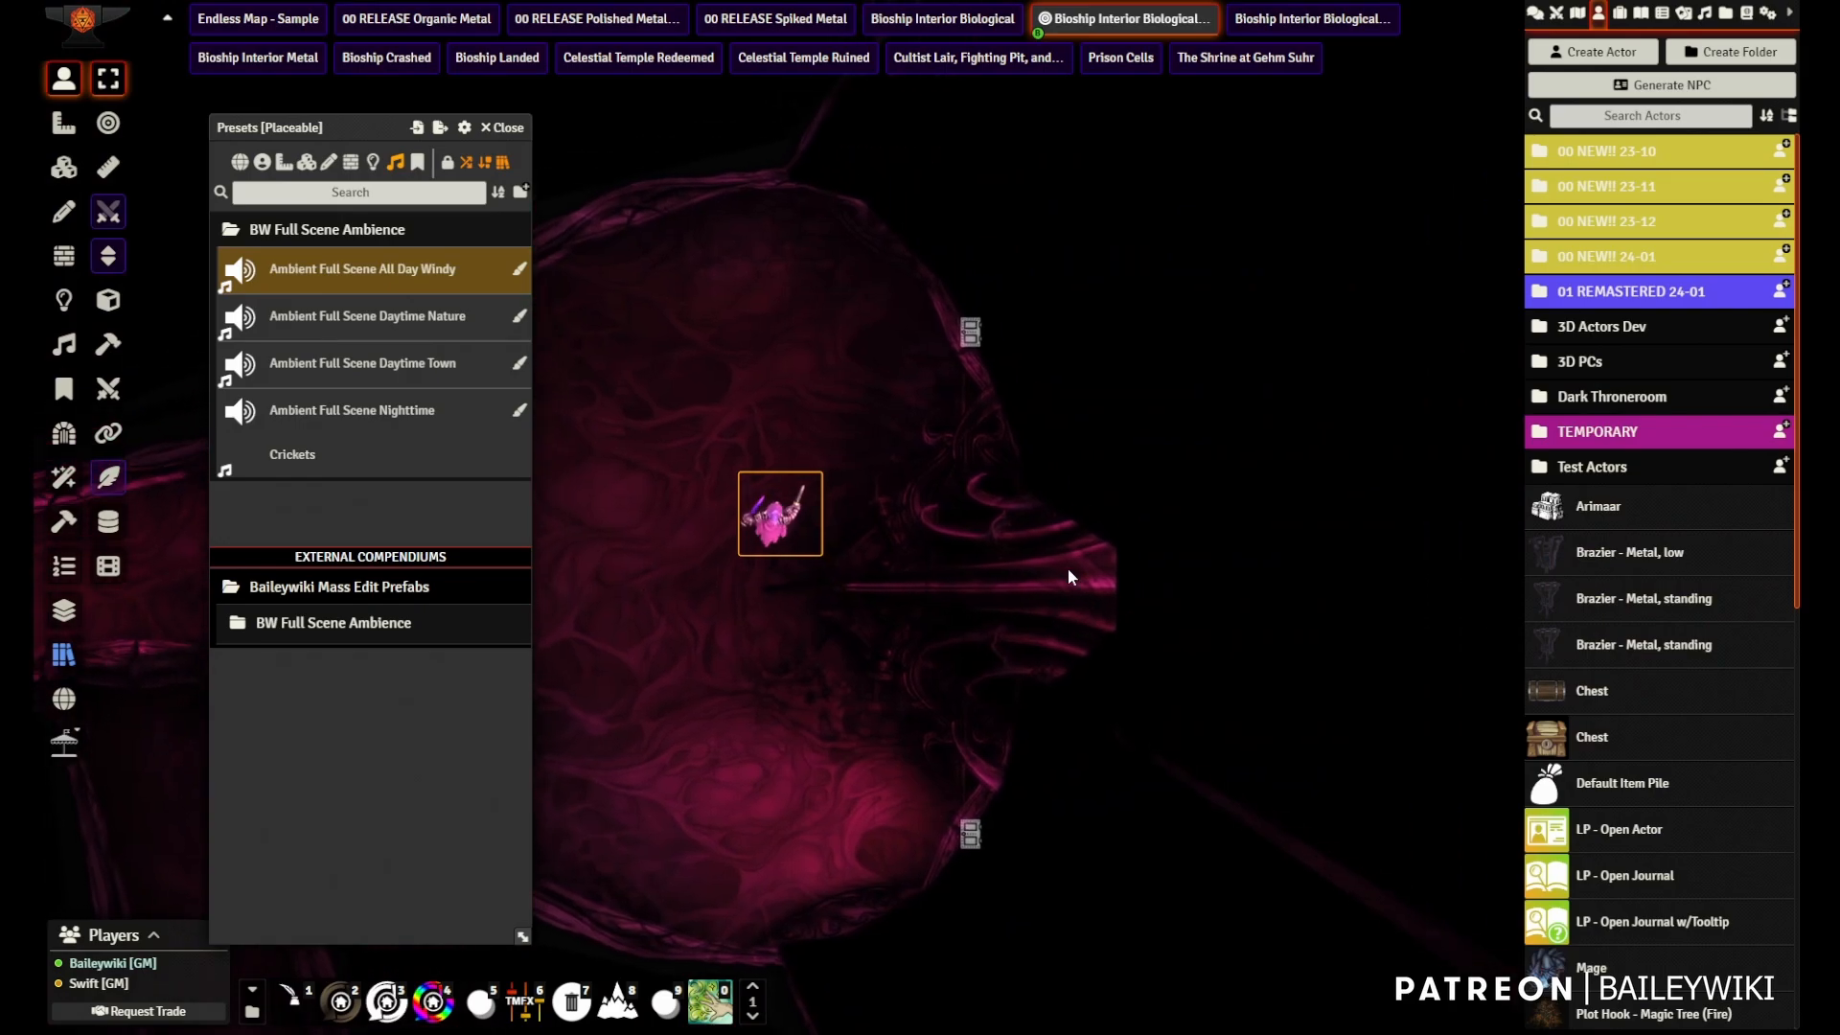
- Move the token up to the round chamber's northeast door, at the entrance to the adjoining eye room
key(a)
key(w)
key(d)
key(d)
key(d)
key(d)
key(d)
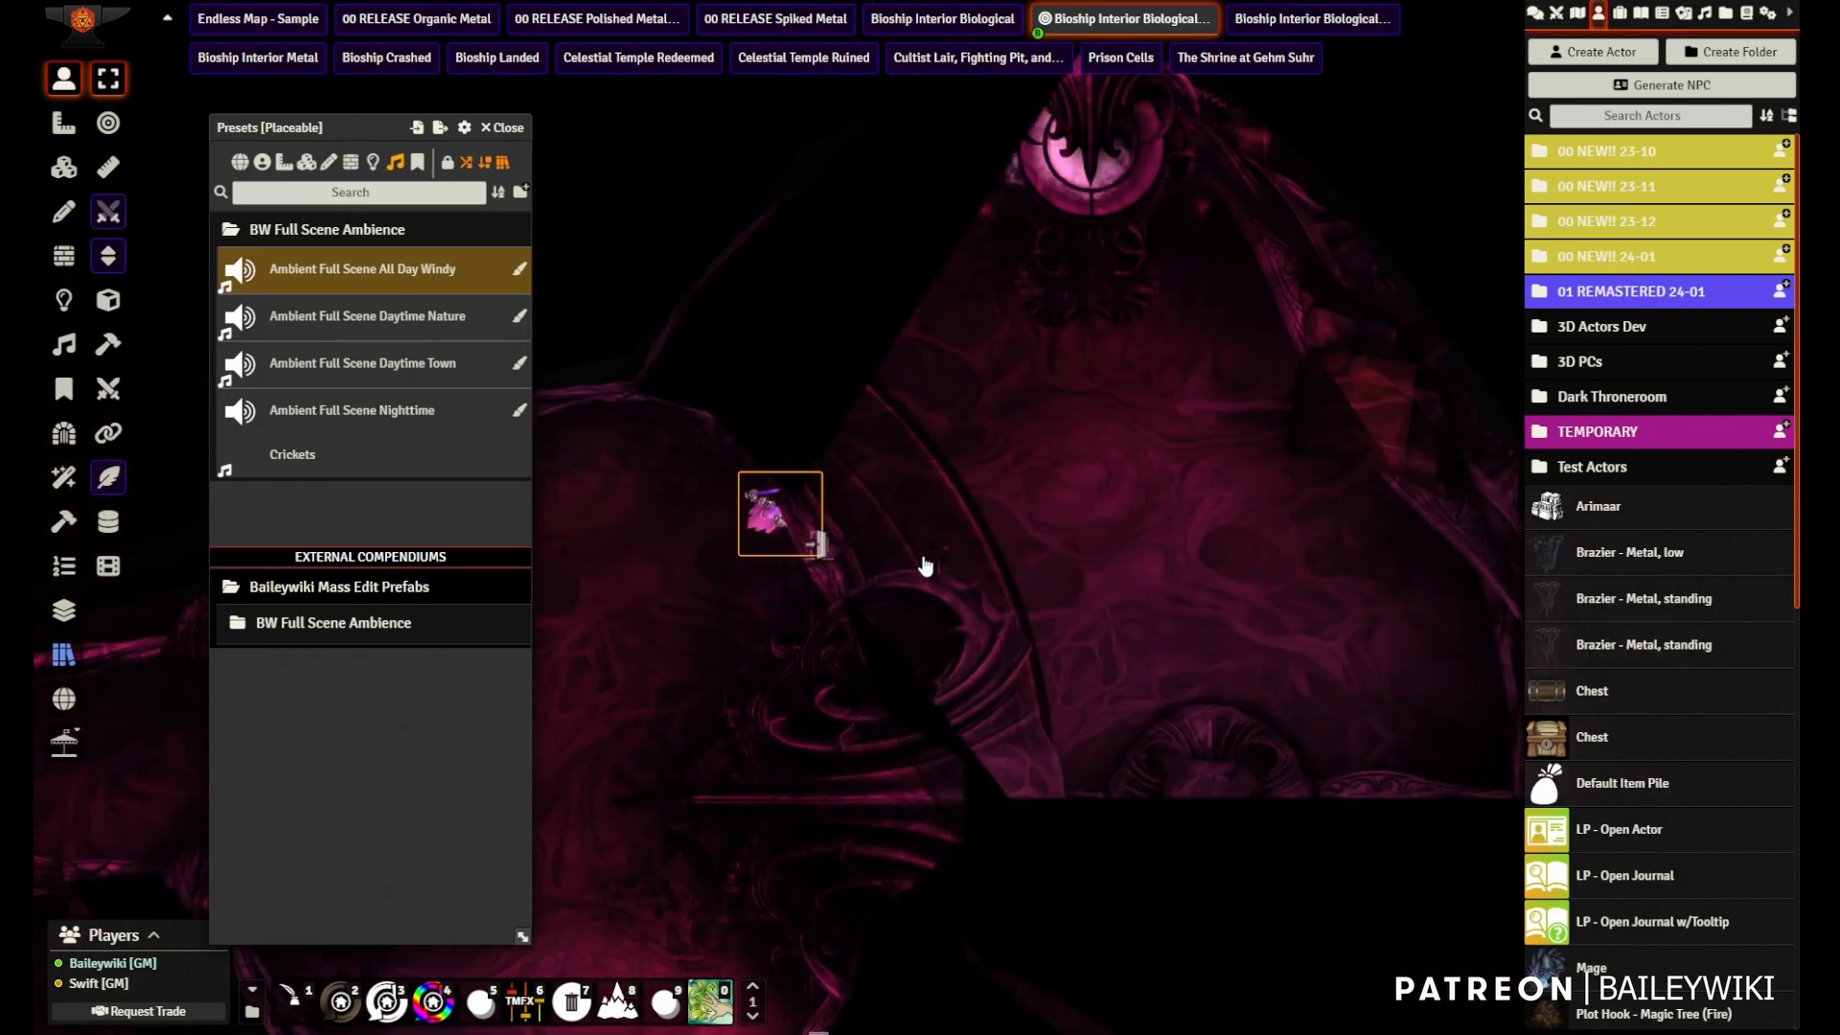
- Walk the token through the northeast door into the eye room and bring it back west into the round chamber
key(a)
key(a)
key(a)
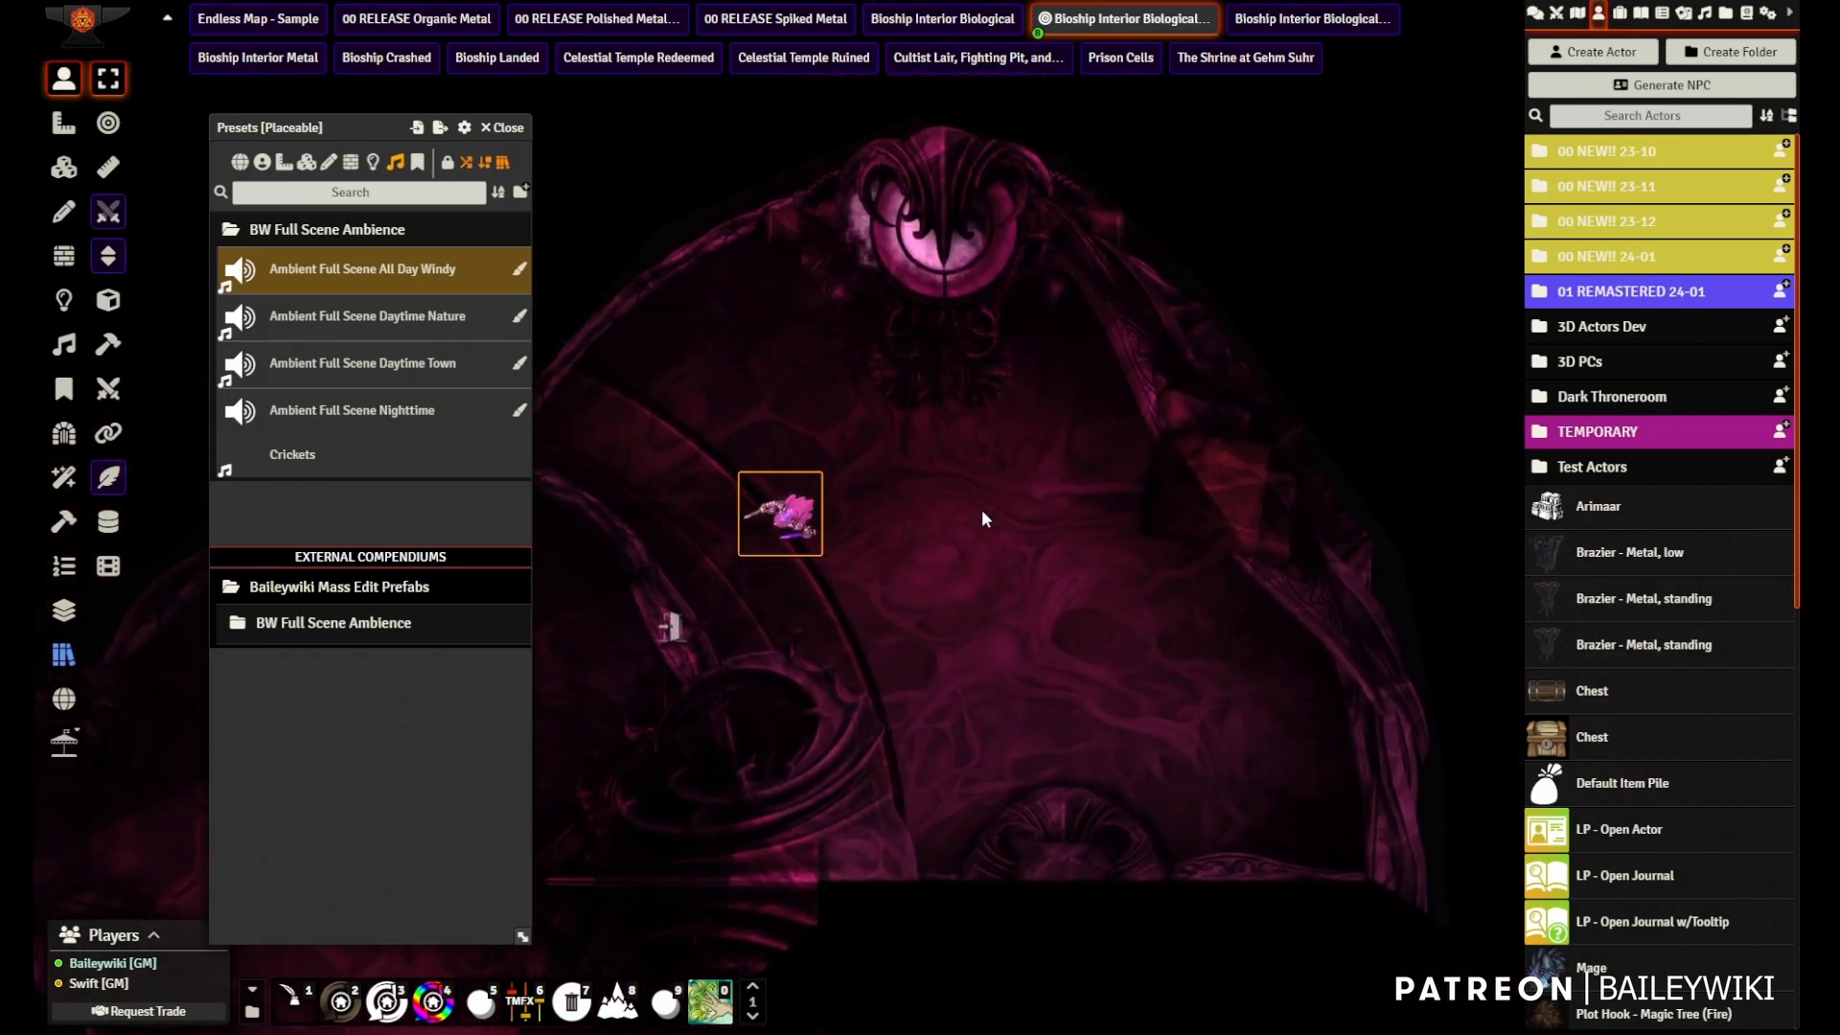
key(a)
key(a)
key(s)
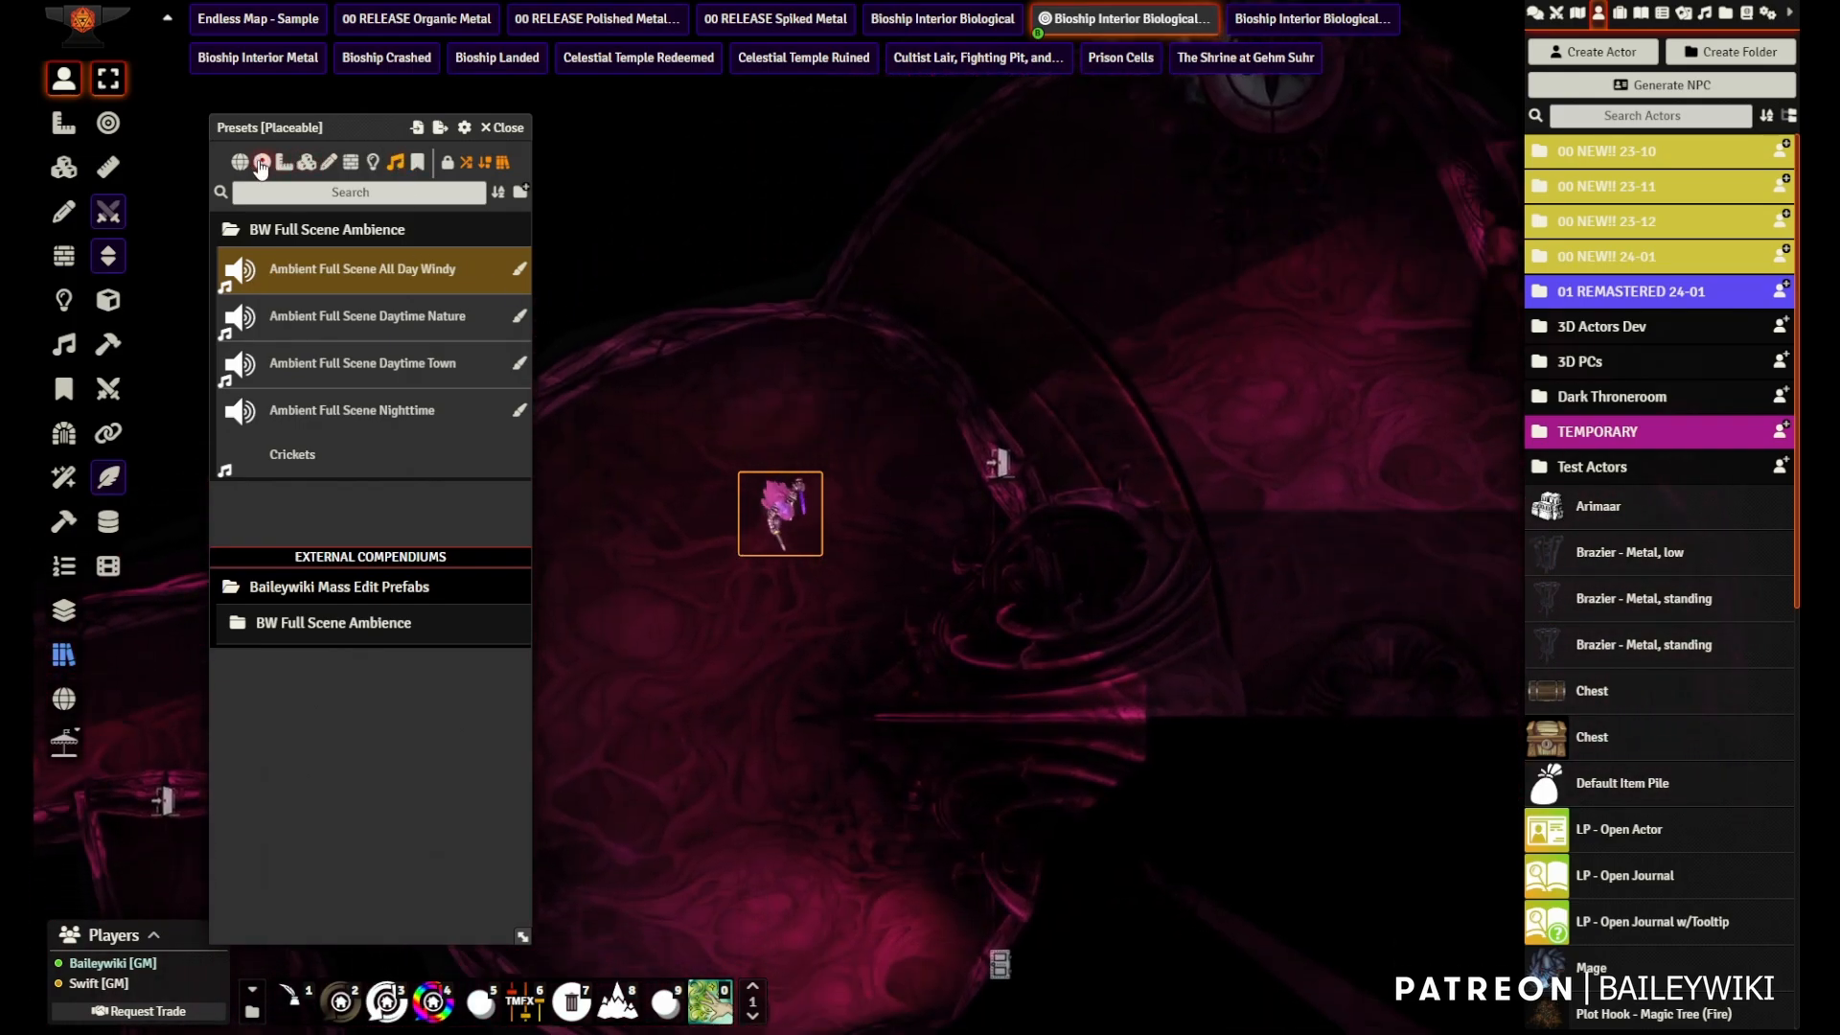
- Collapse the scene list and select the molten tile at the centre of the large chamber's pit on the tile layer
scroll(752, 374, down, 3)
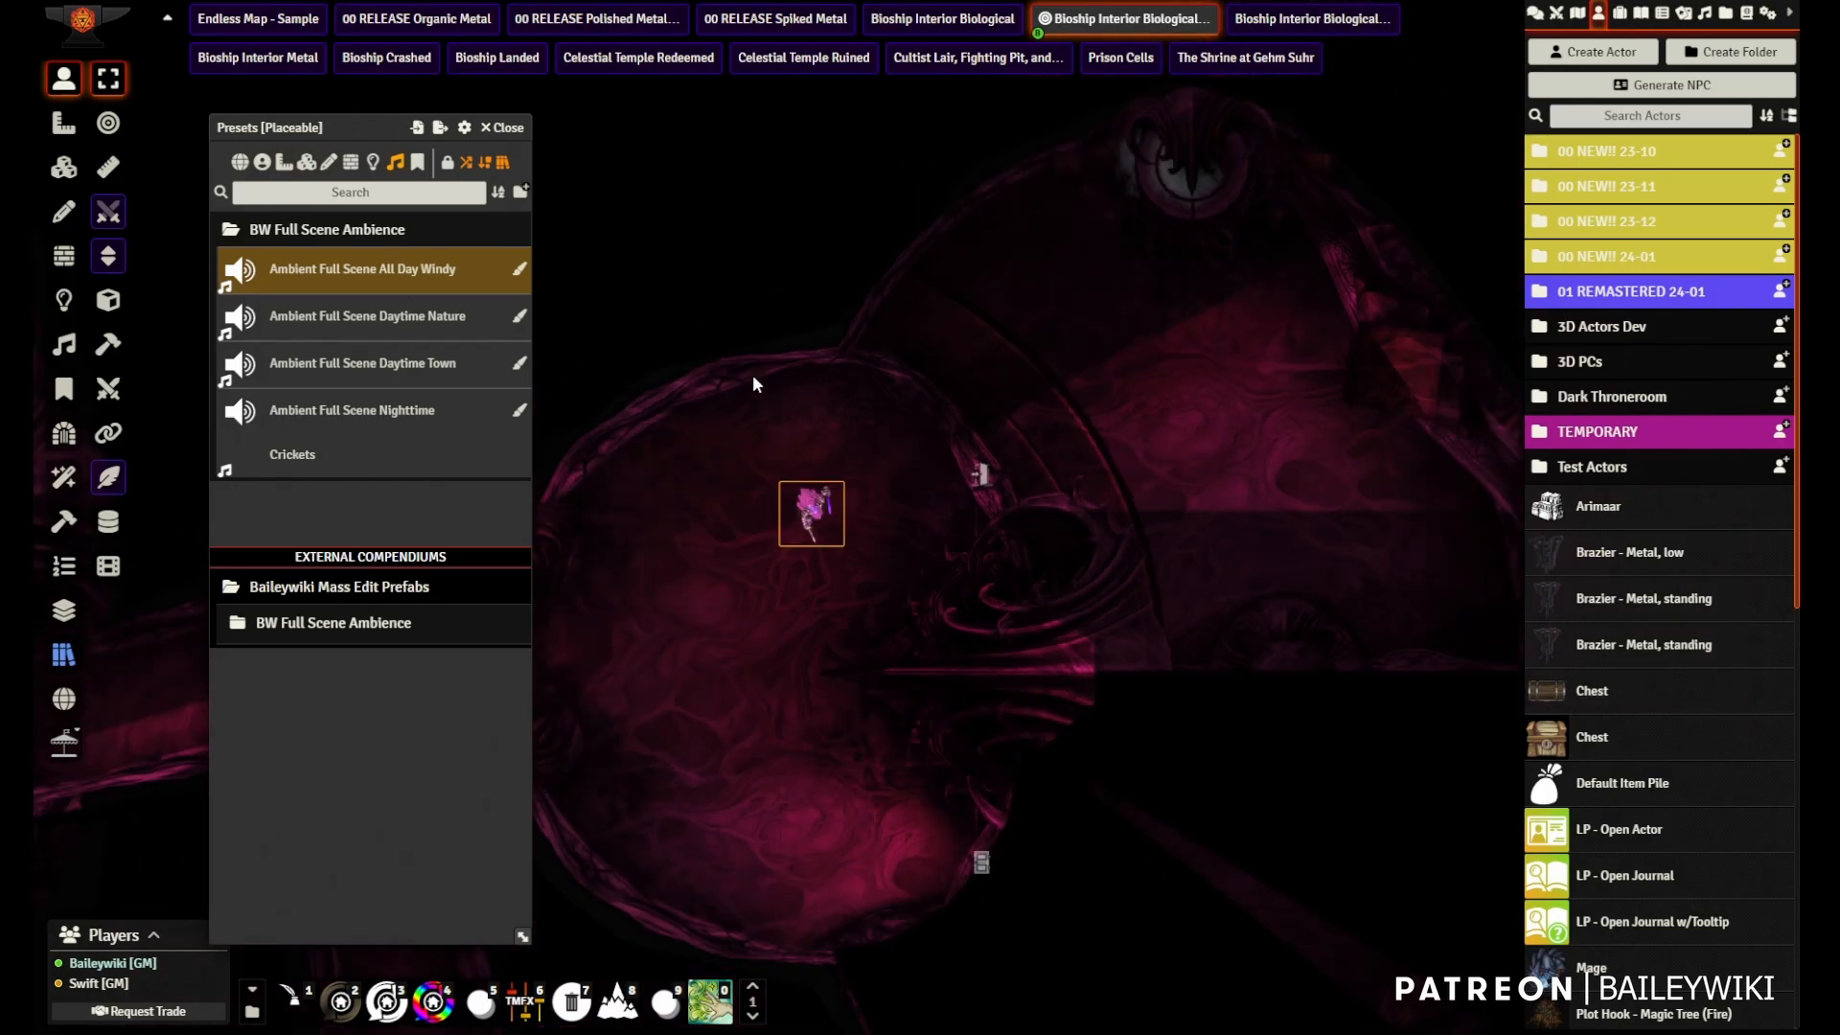
click(166, 20)
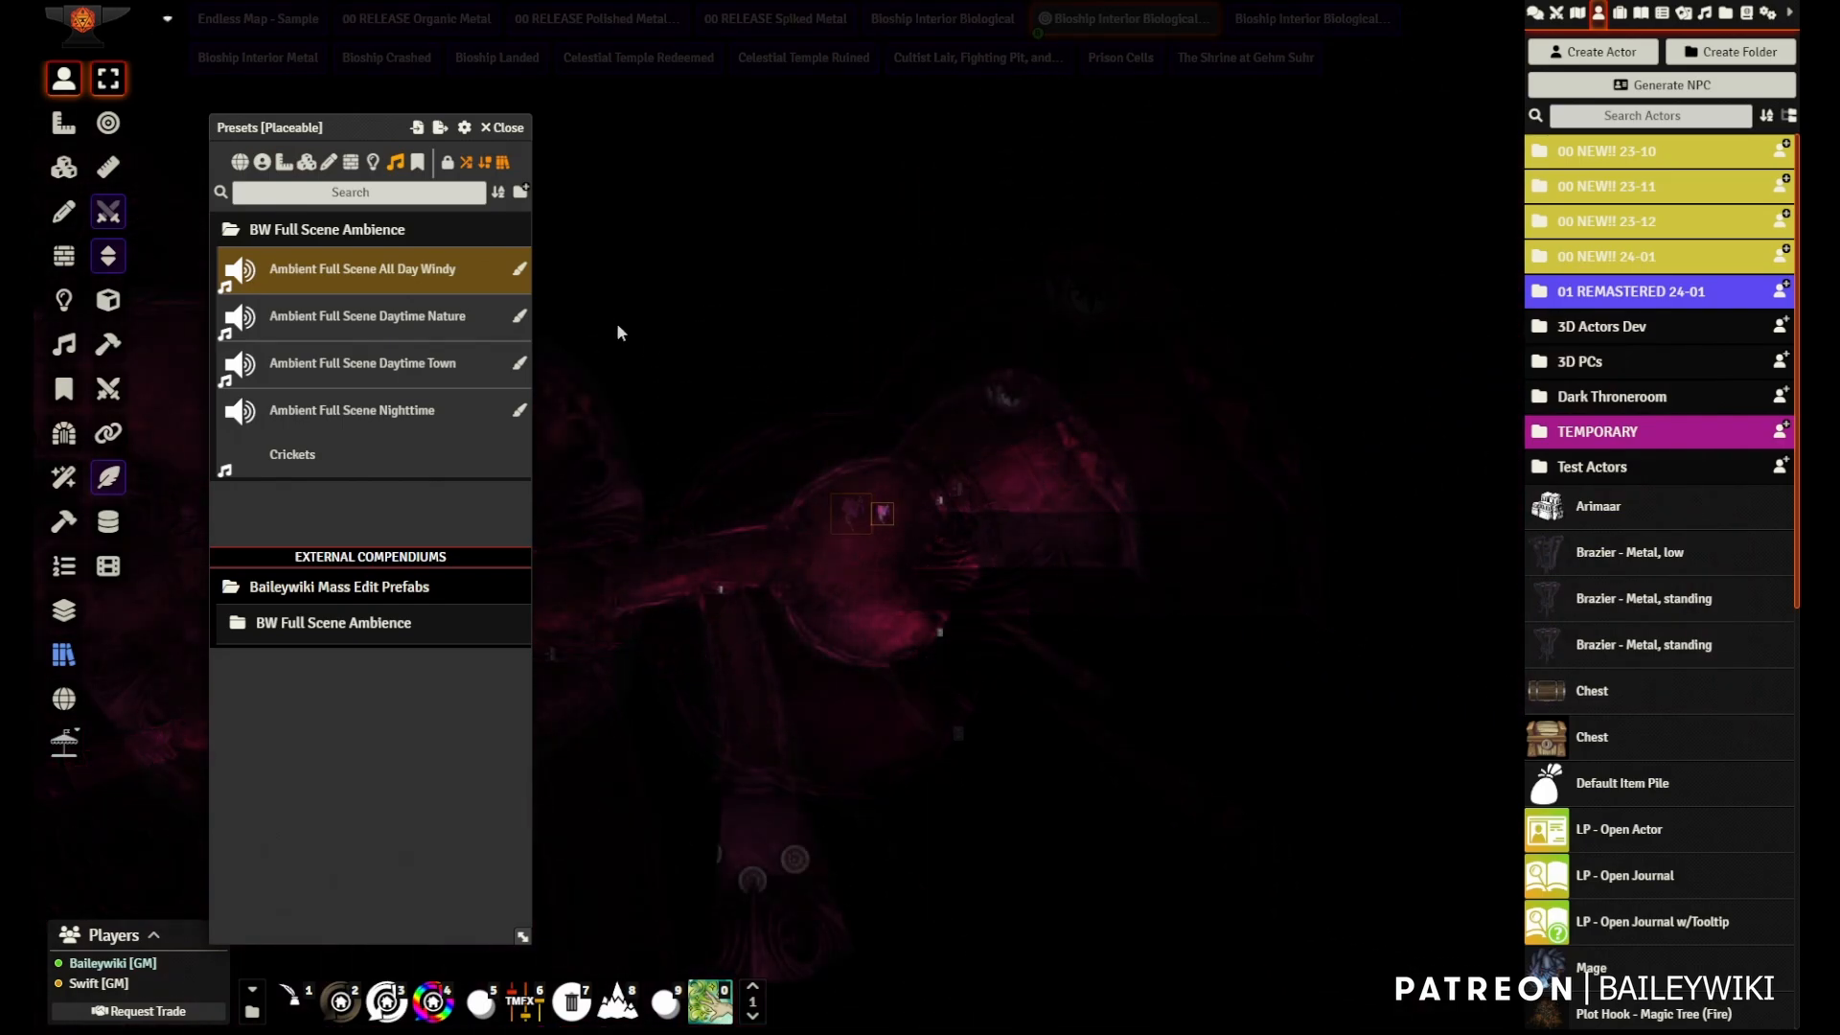
drag(730, 374, 862, 207)
drag(737, 511, 901, 575)
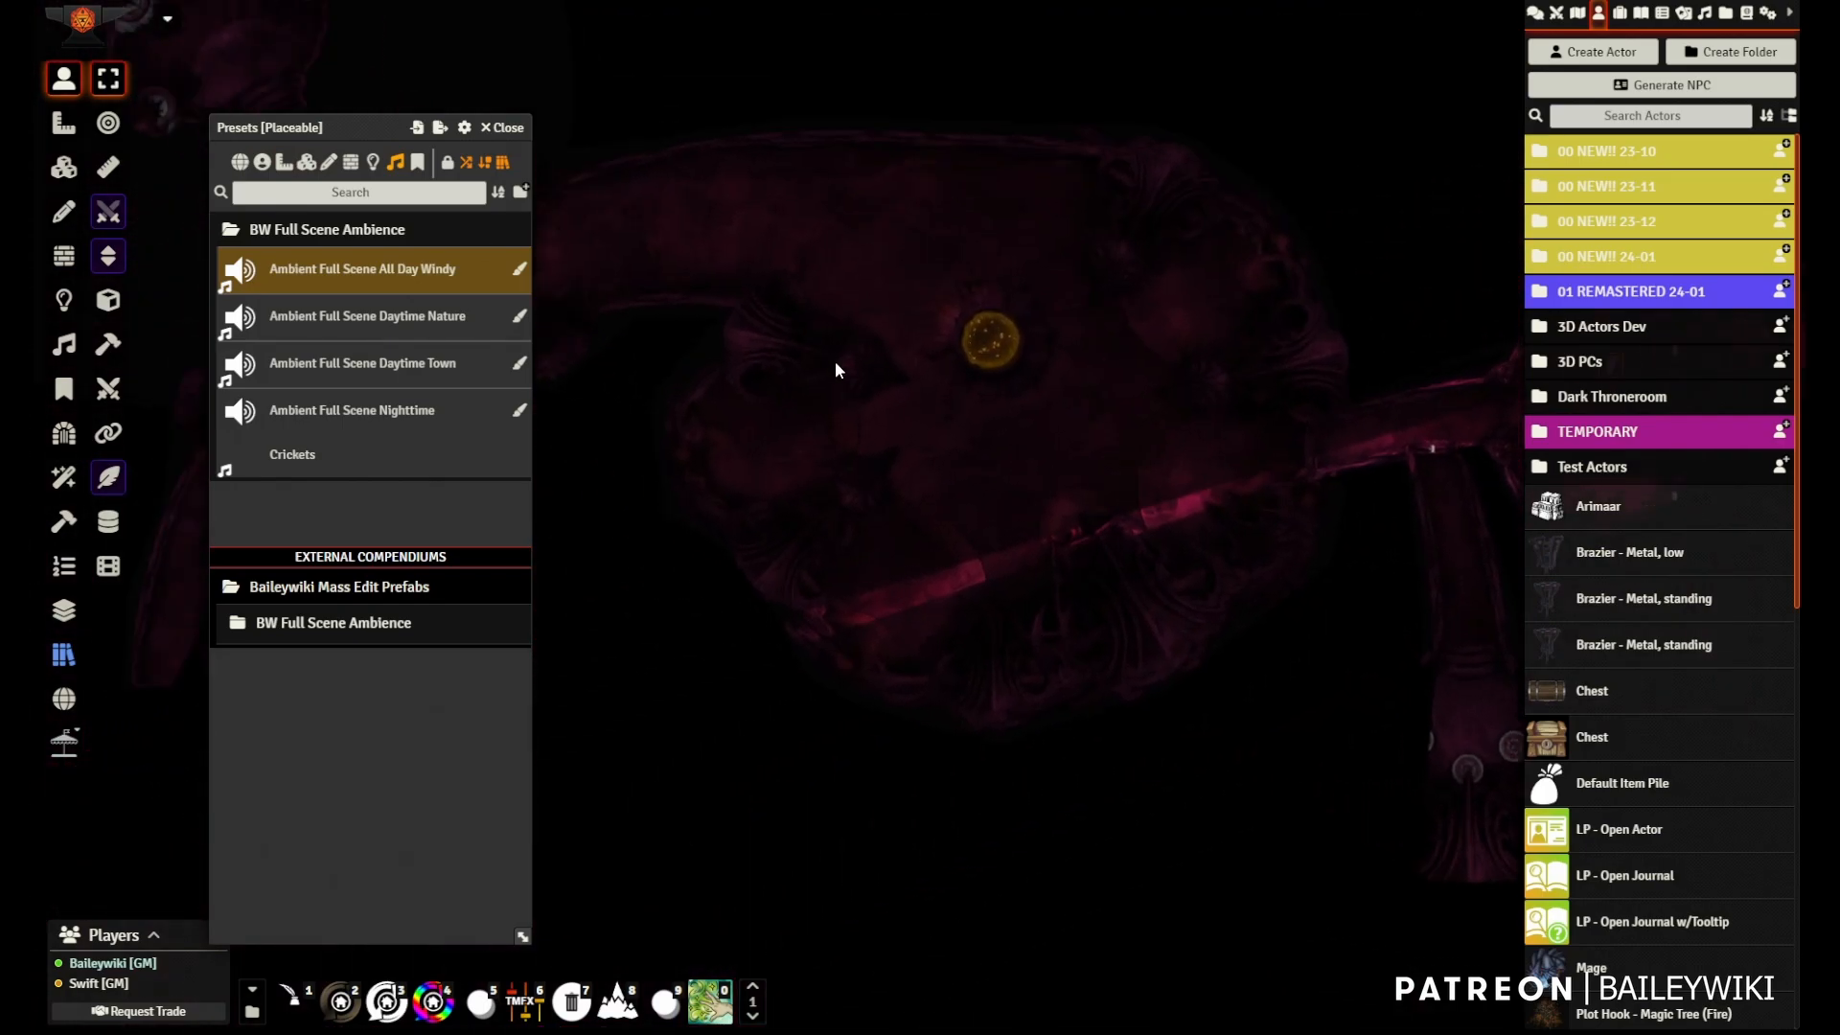
scroll(832, 345, up, 8)
drag(830, 337, 728, 500)
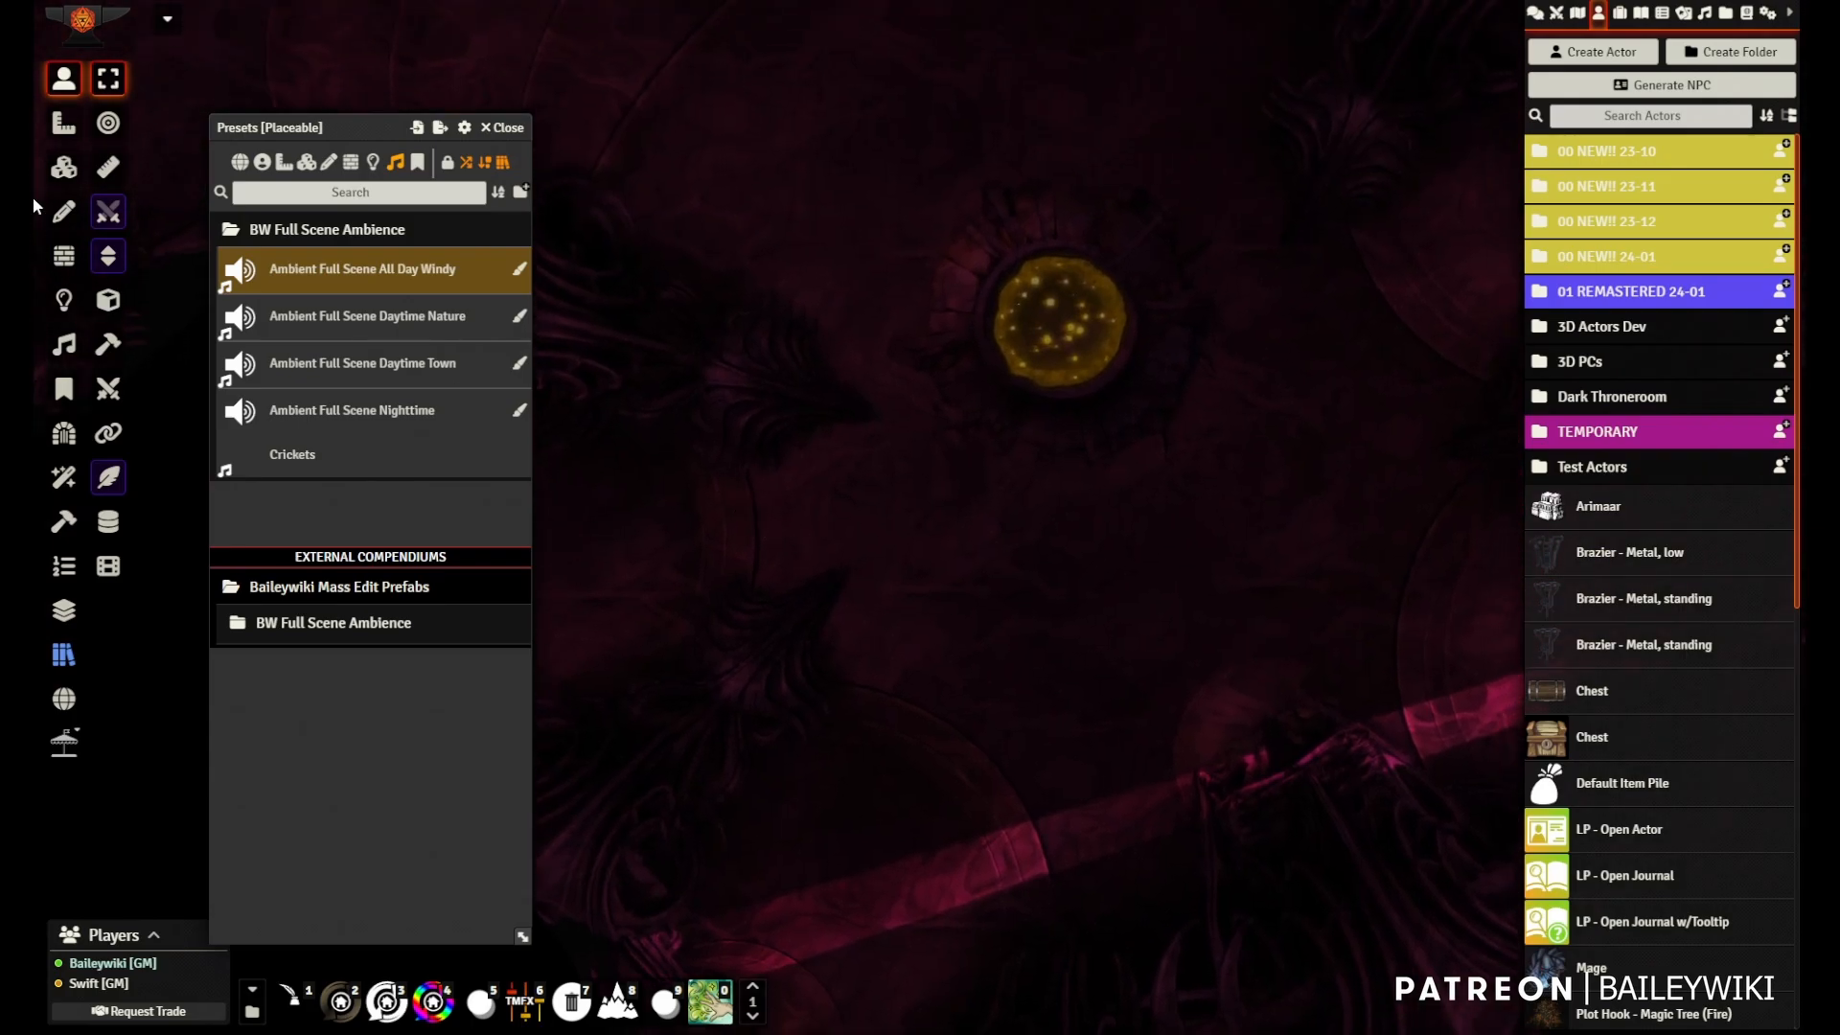
click(63, 167)
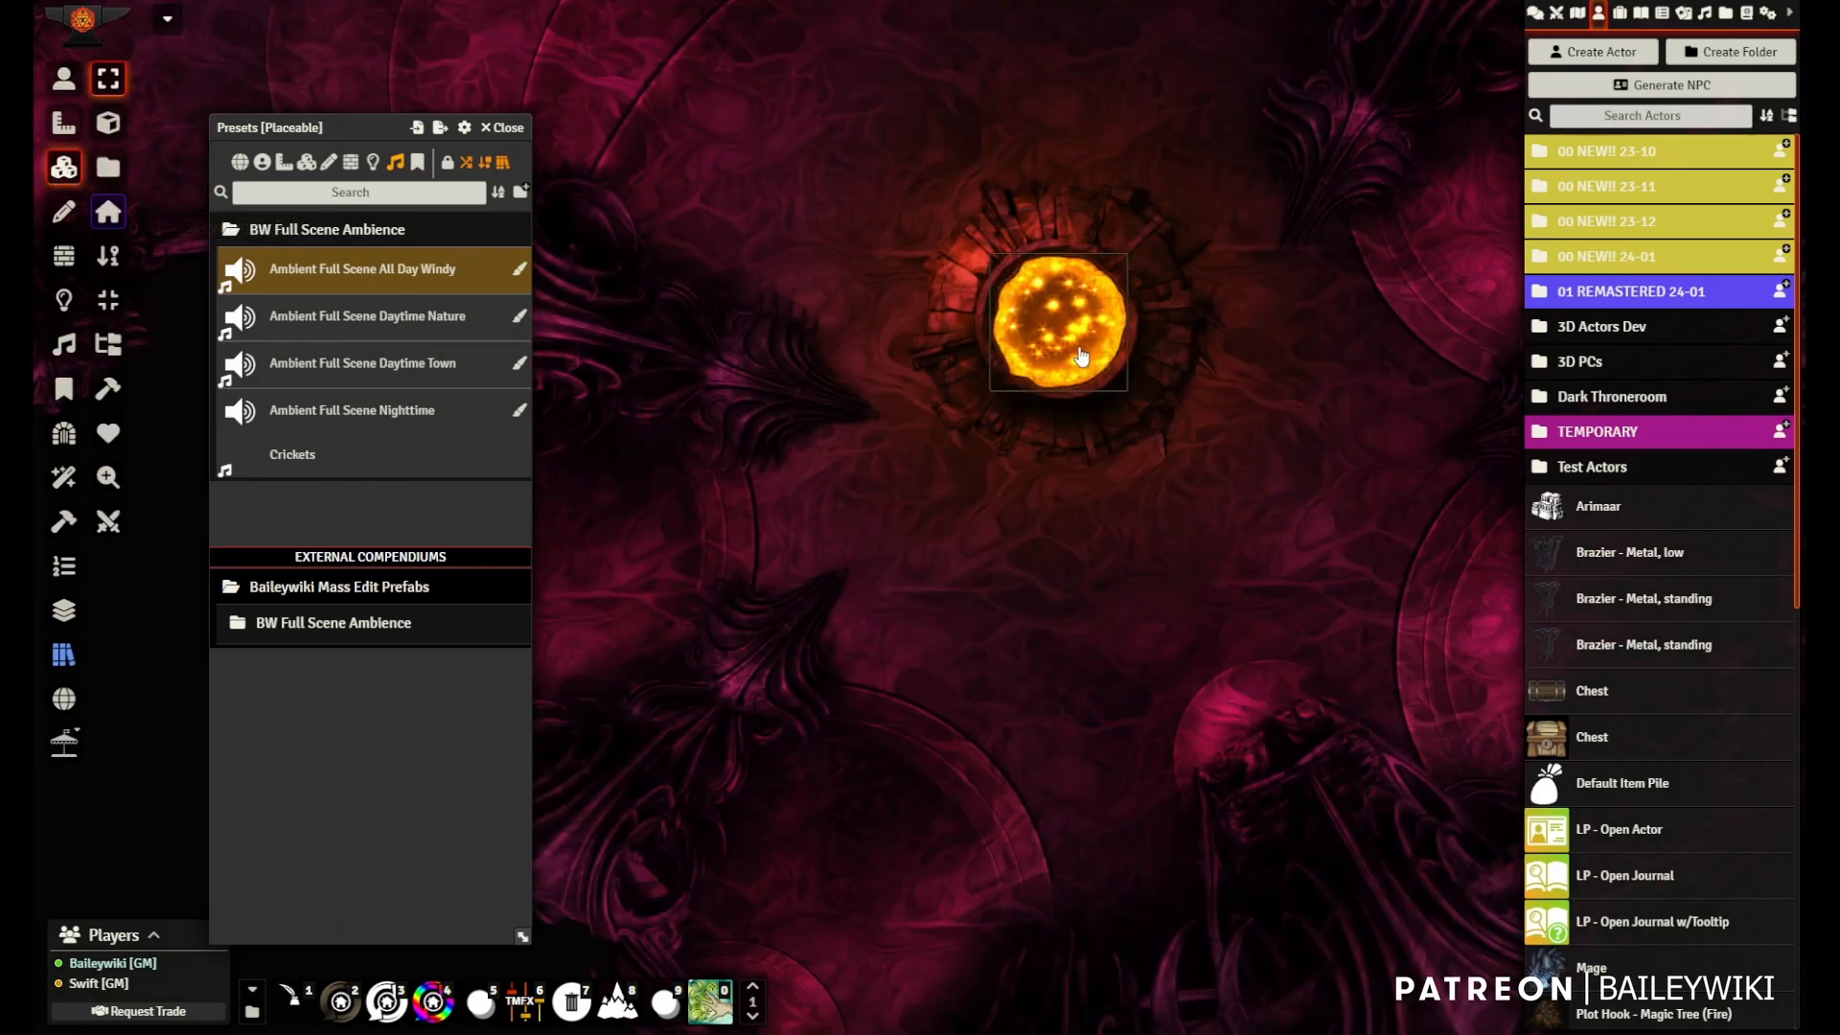
click(110, 219)
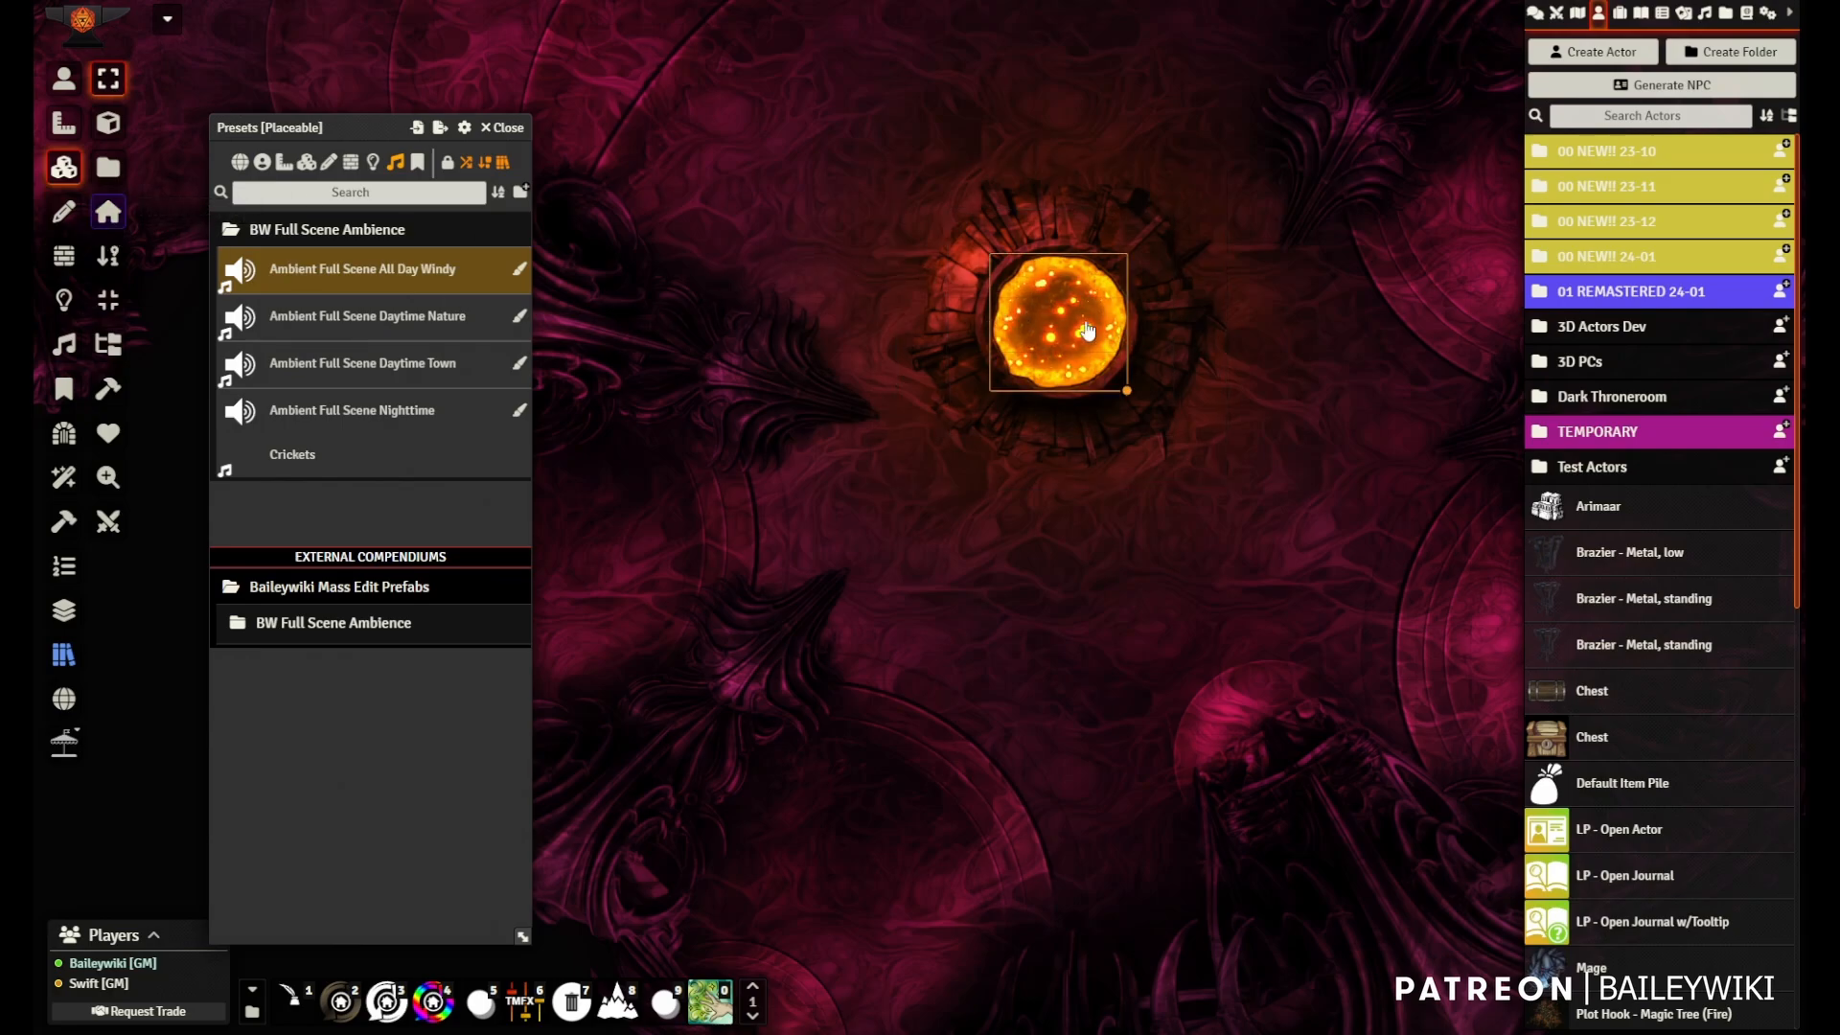
mouse_move(1096, 347)
mouse_down()
mouse_move(1112, 391)
mouse_move(1096, 349)
mouse_up()
scroll(1065, 320, up, 7)
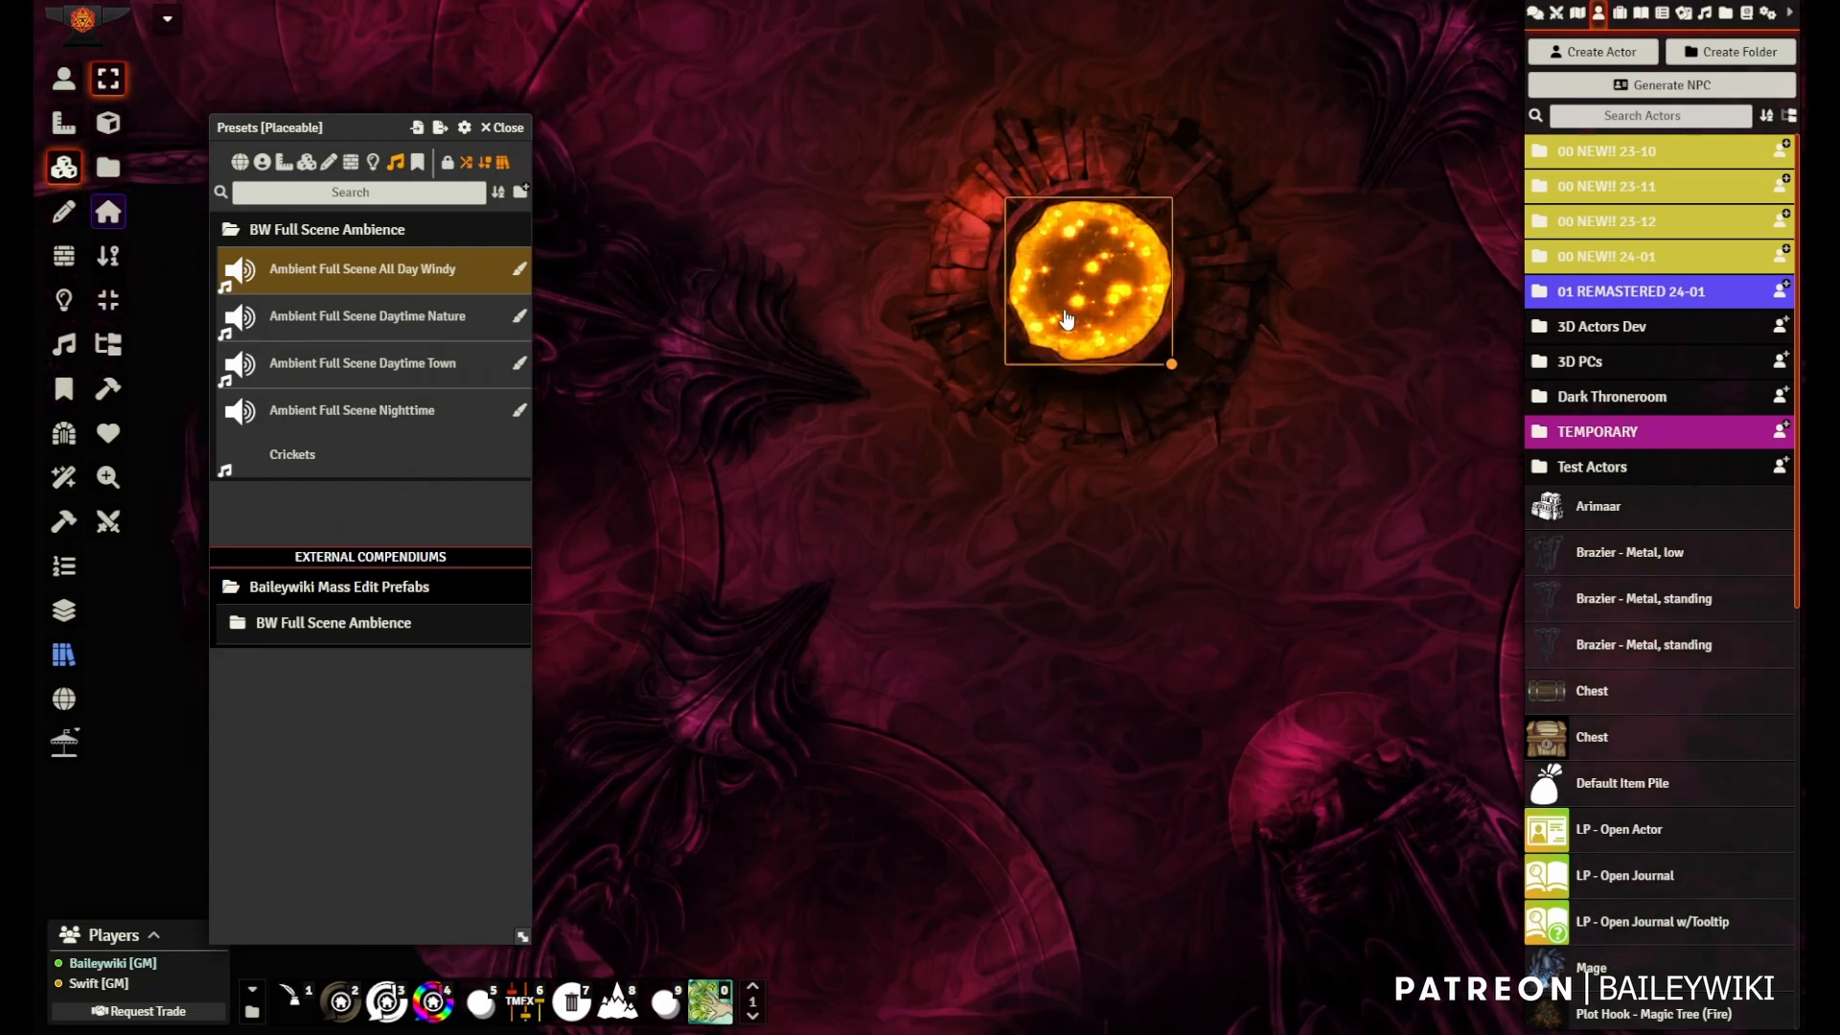
key(shift+e)
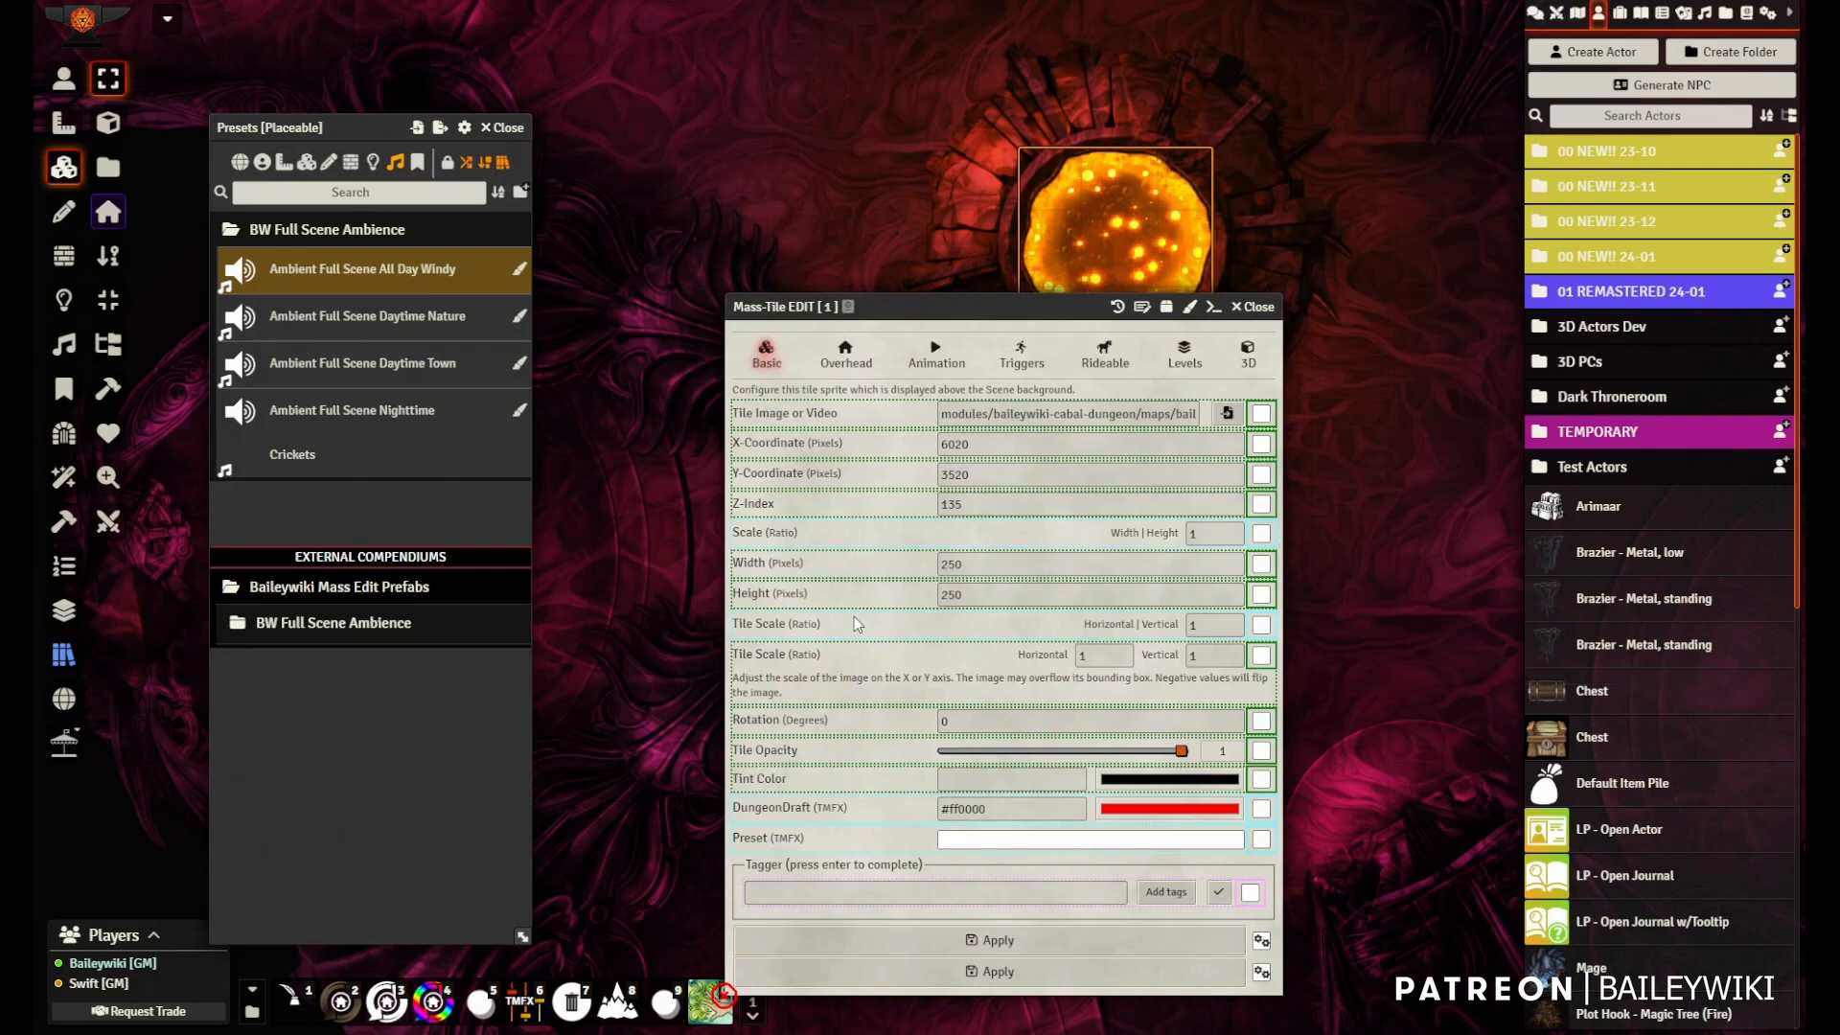
drag(1003, 313, 678, 143)
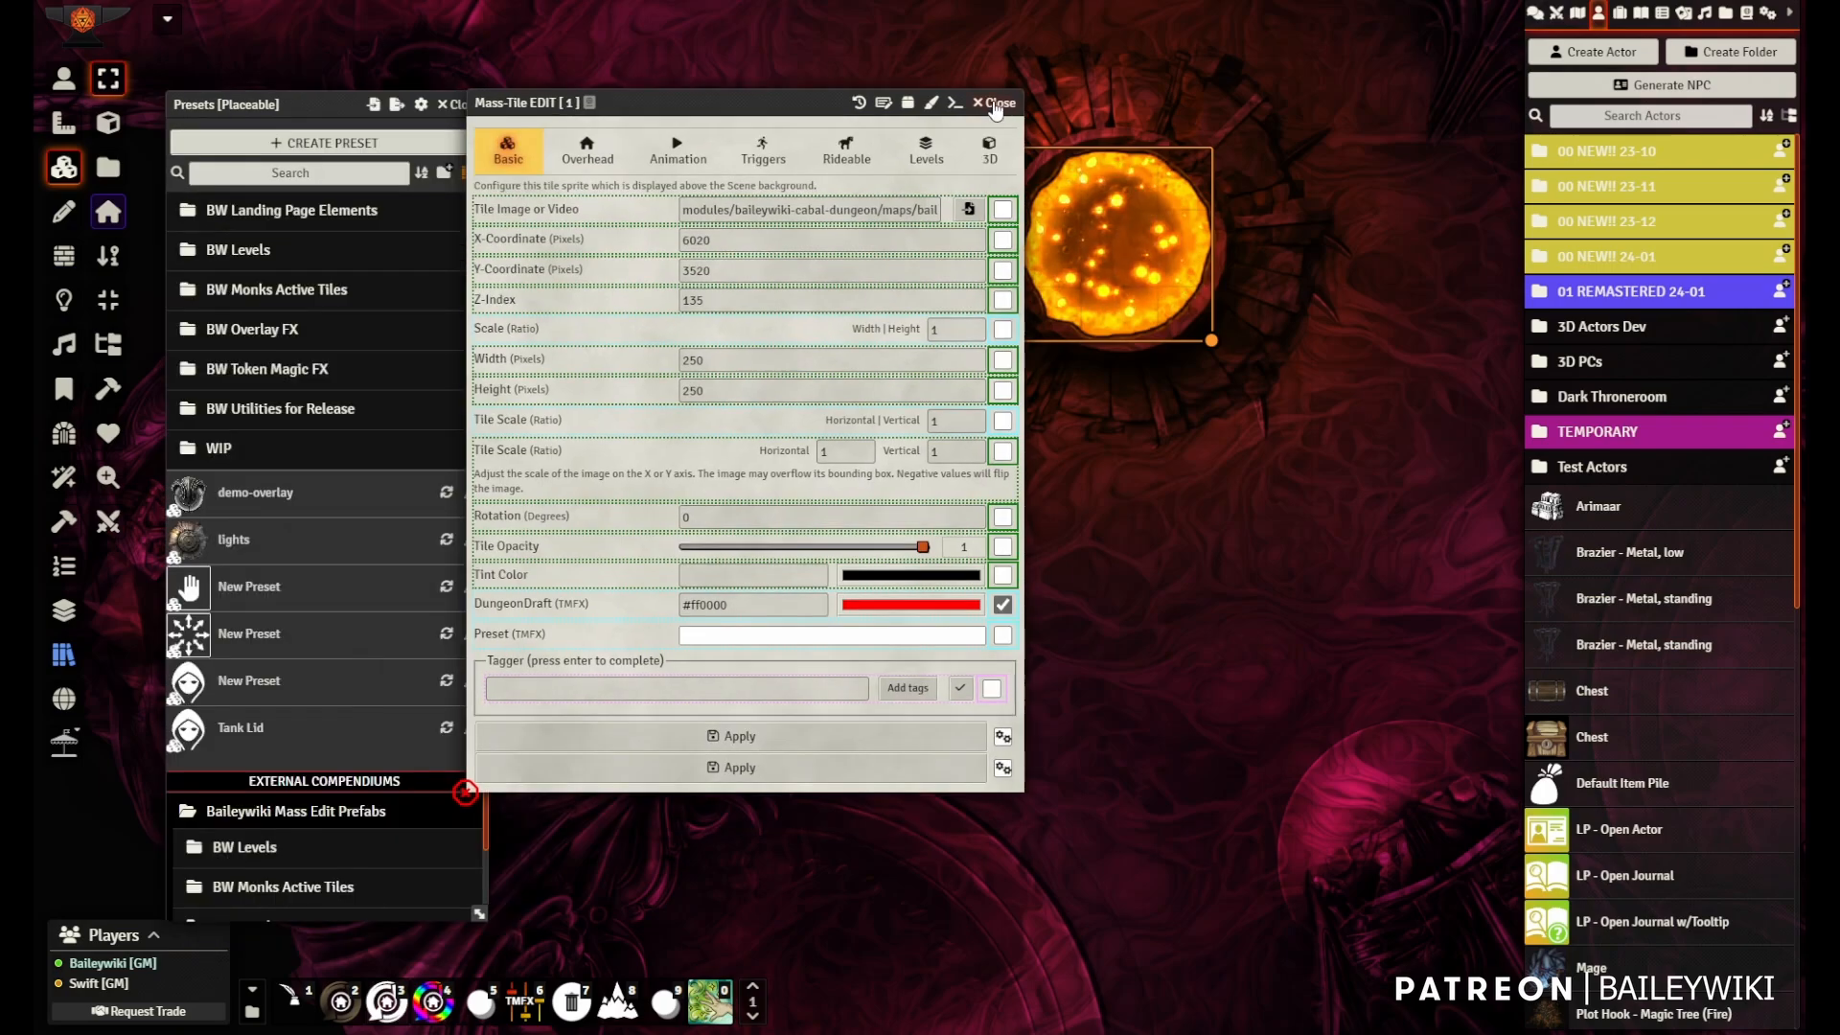
click(992, 103)
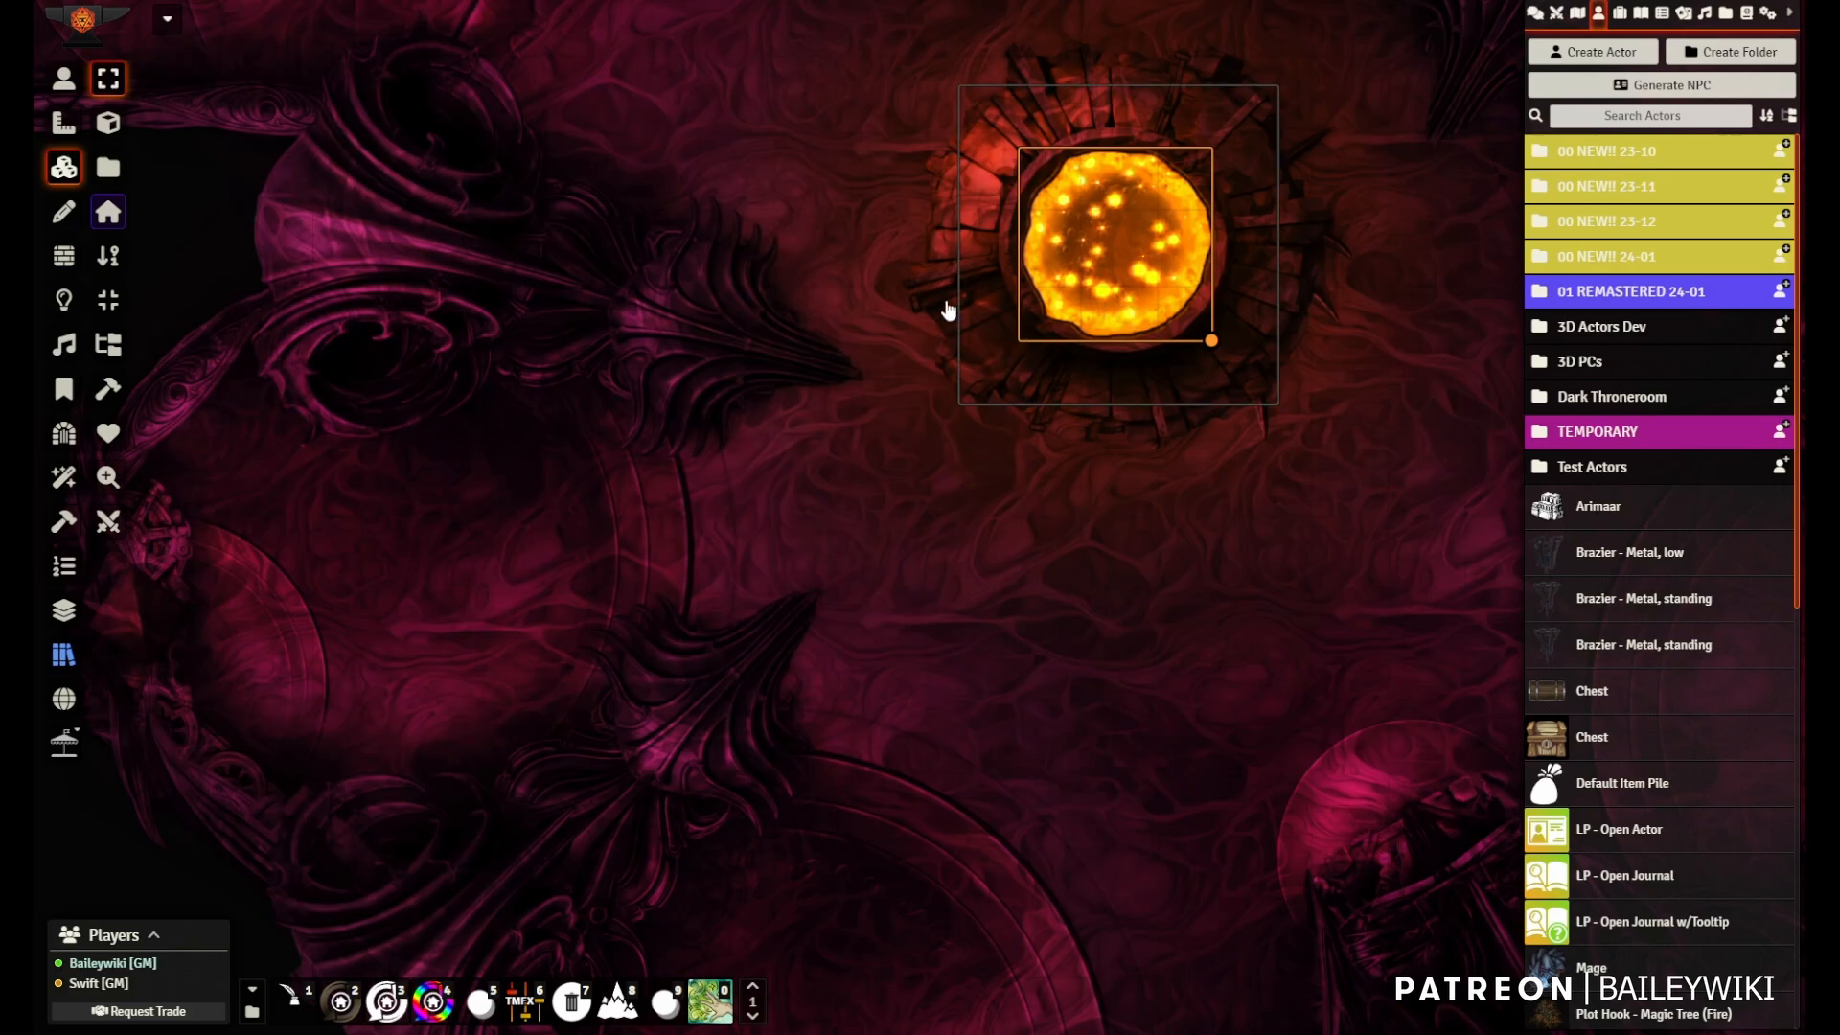
- Create a tile preset from the molten pit tile in the Mass Edit preset browser and name it "Lights"
click(63, 655)
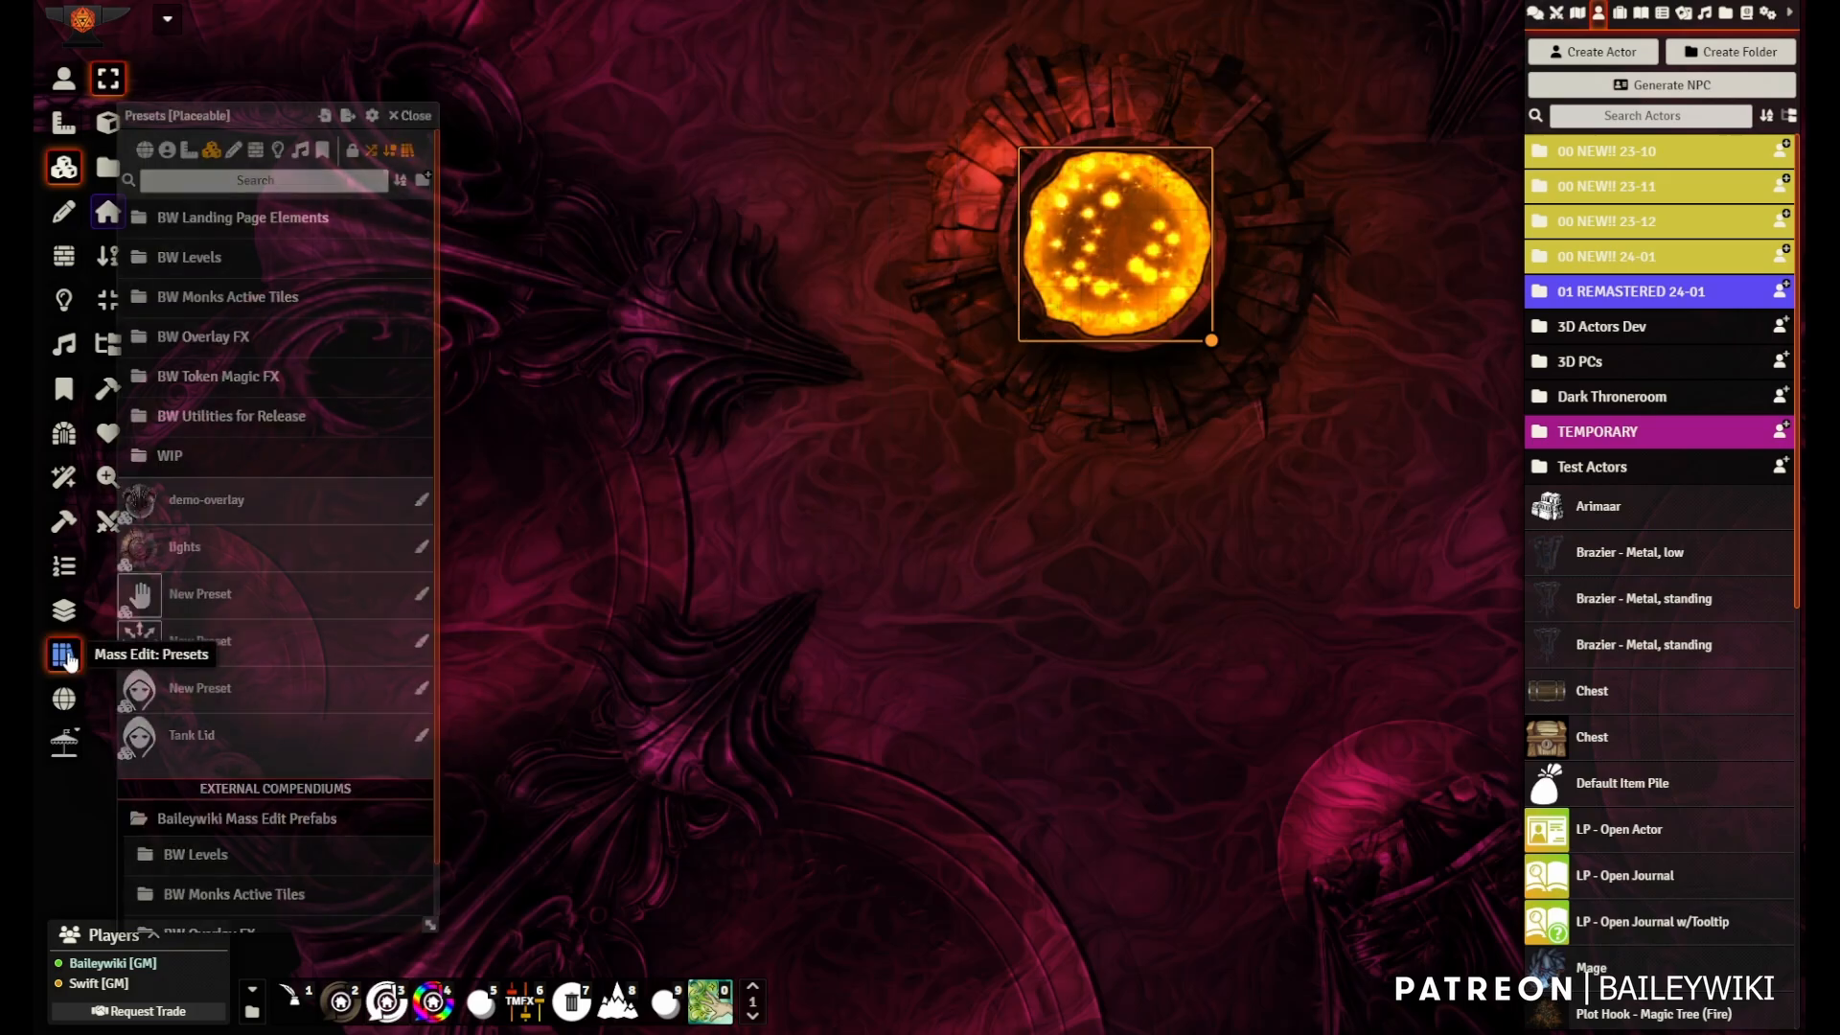
drag(1131, 248, 232, 522)
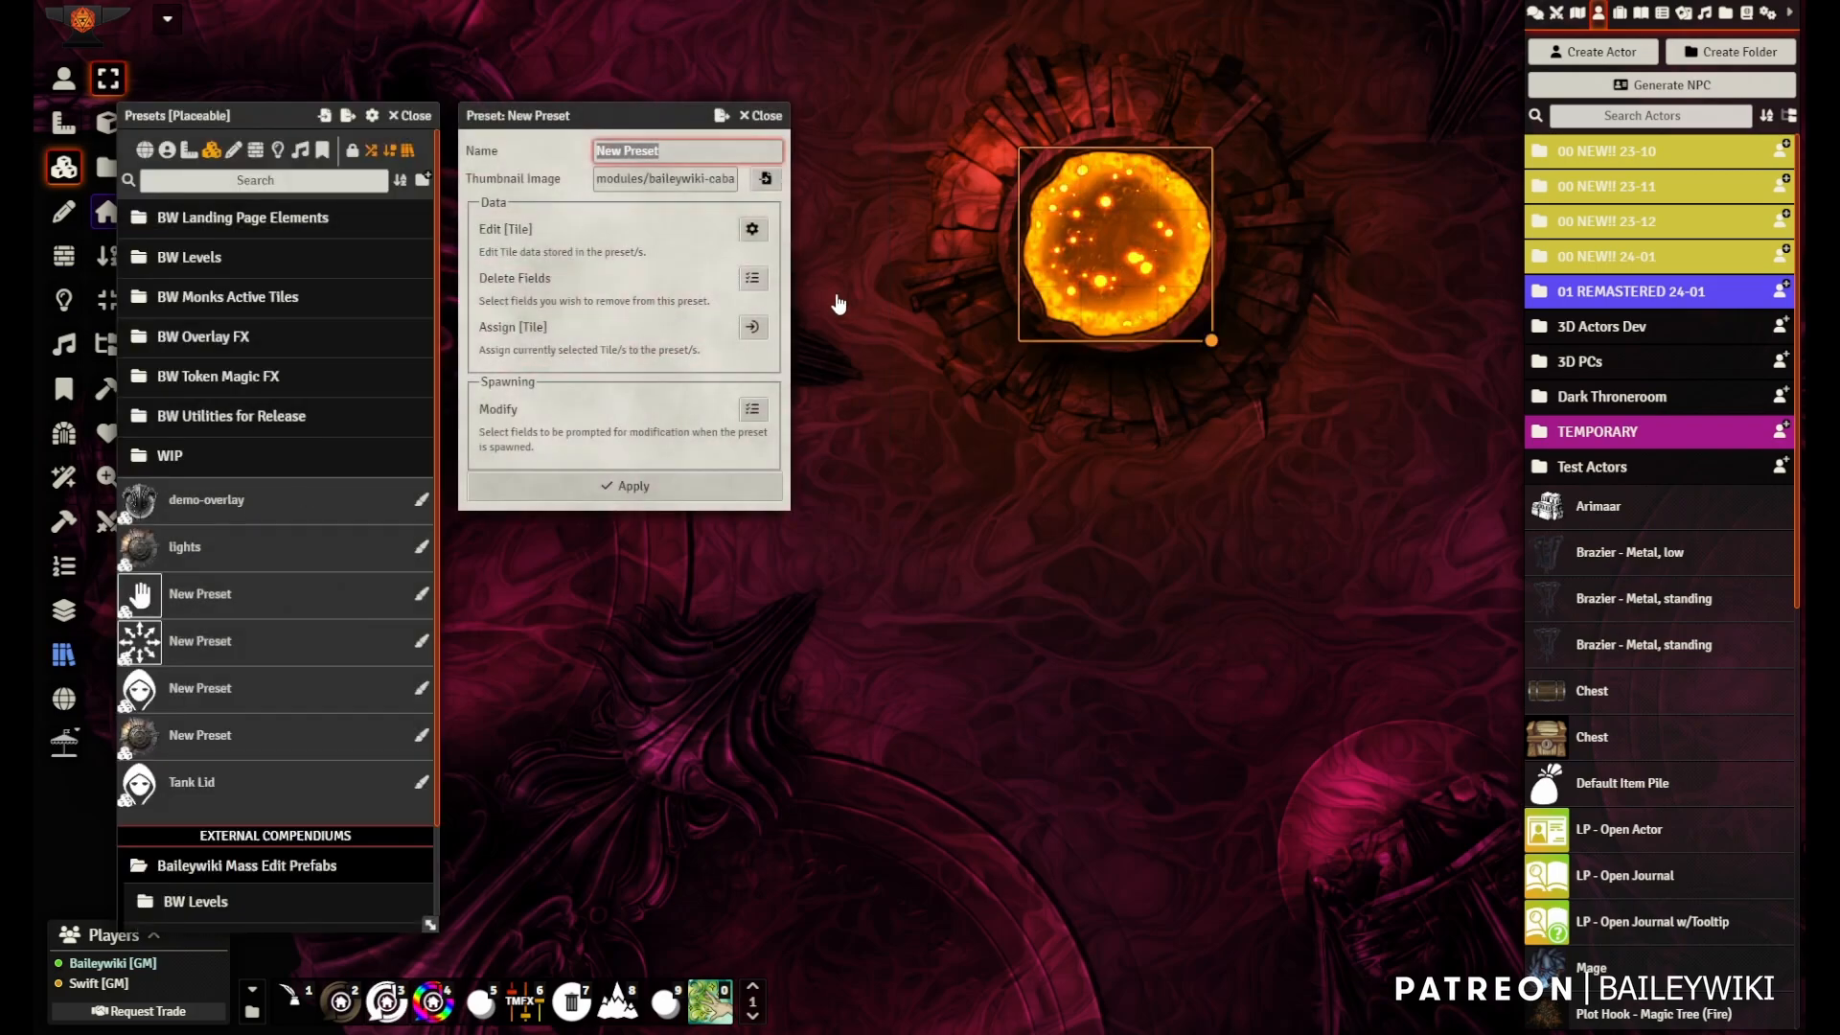
text(Lights)
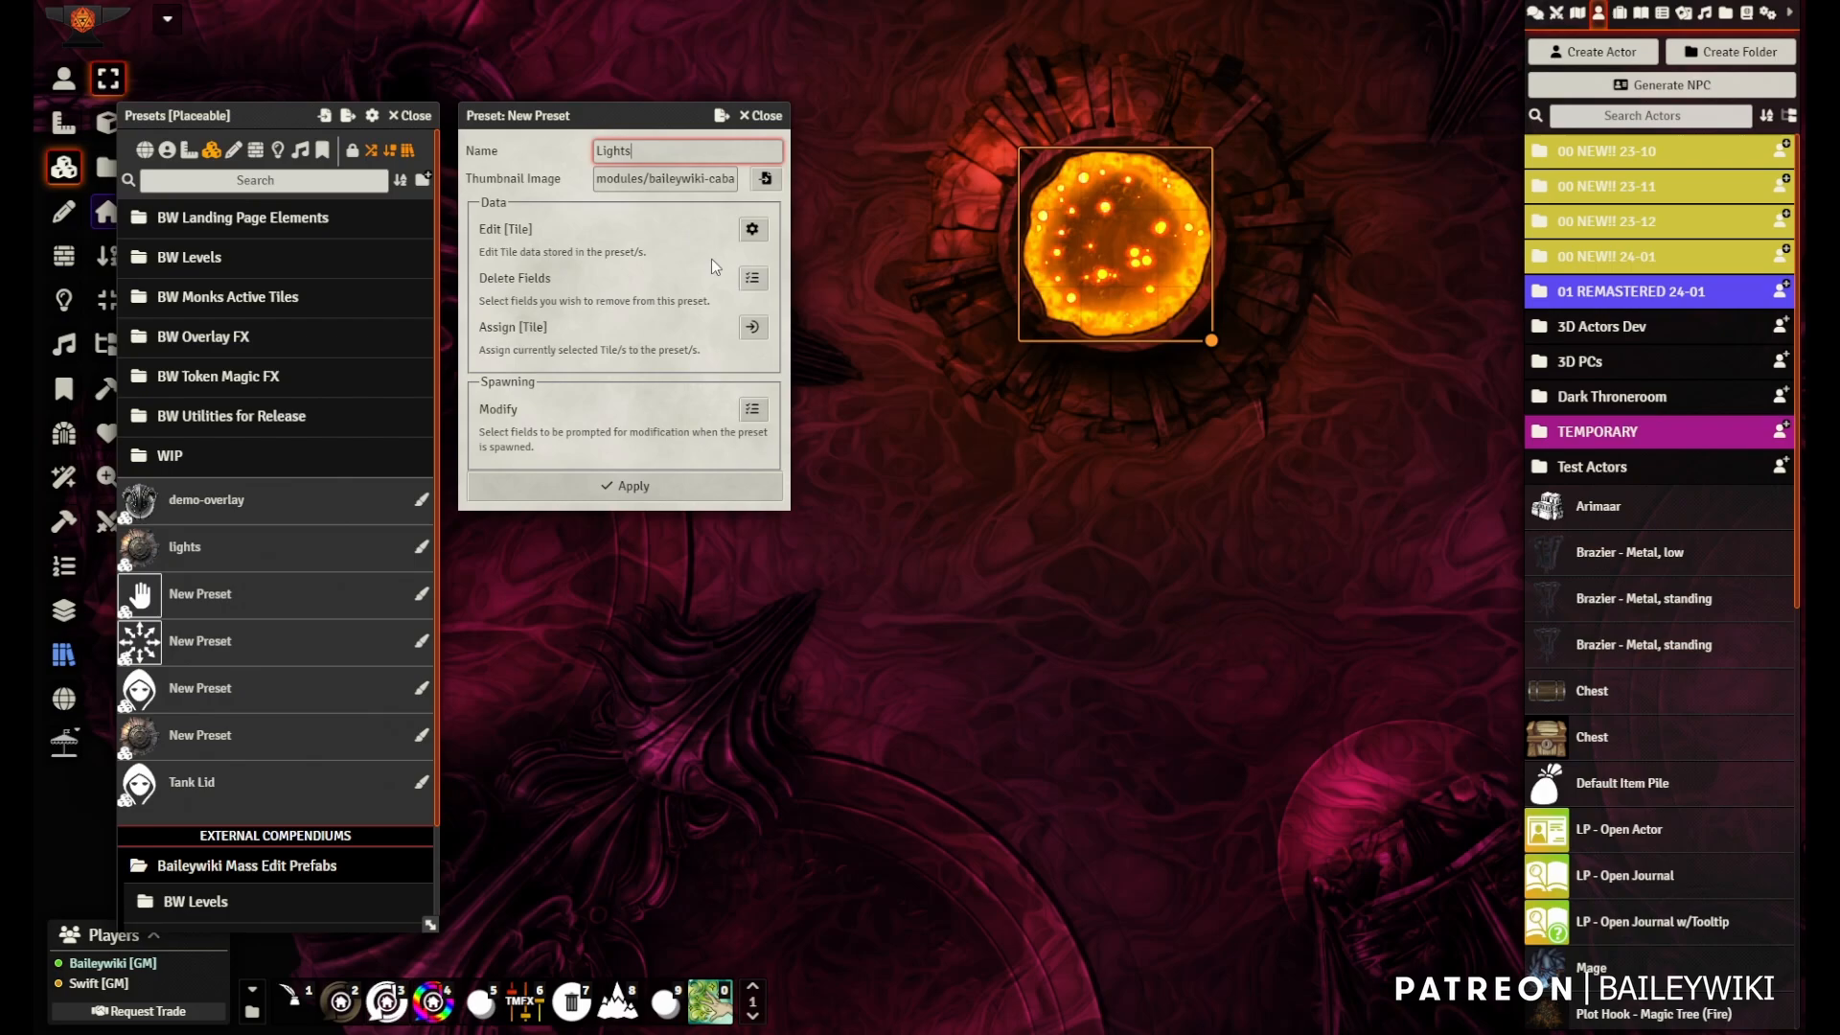
- Delete every stored field from the Lights preset except flags.tokenmagic.filters
click(752, 278)
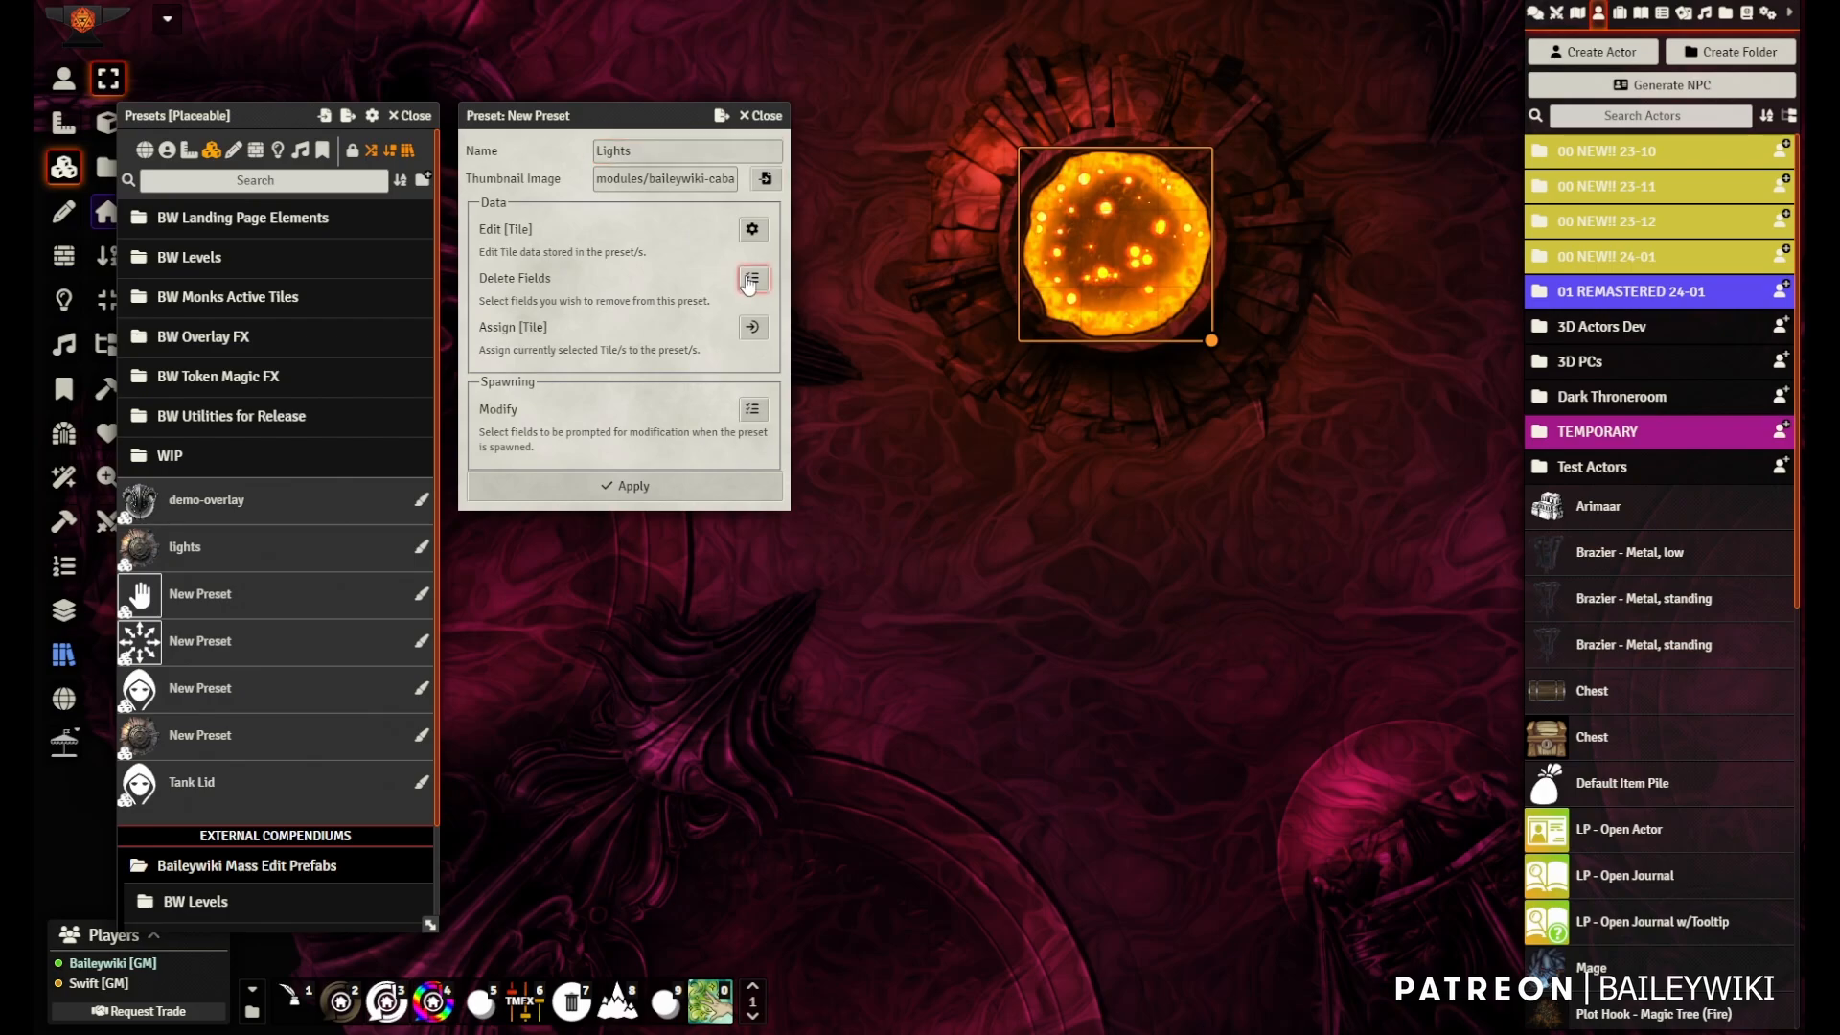
click(1071, 212)
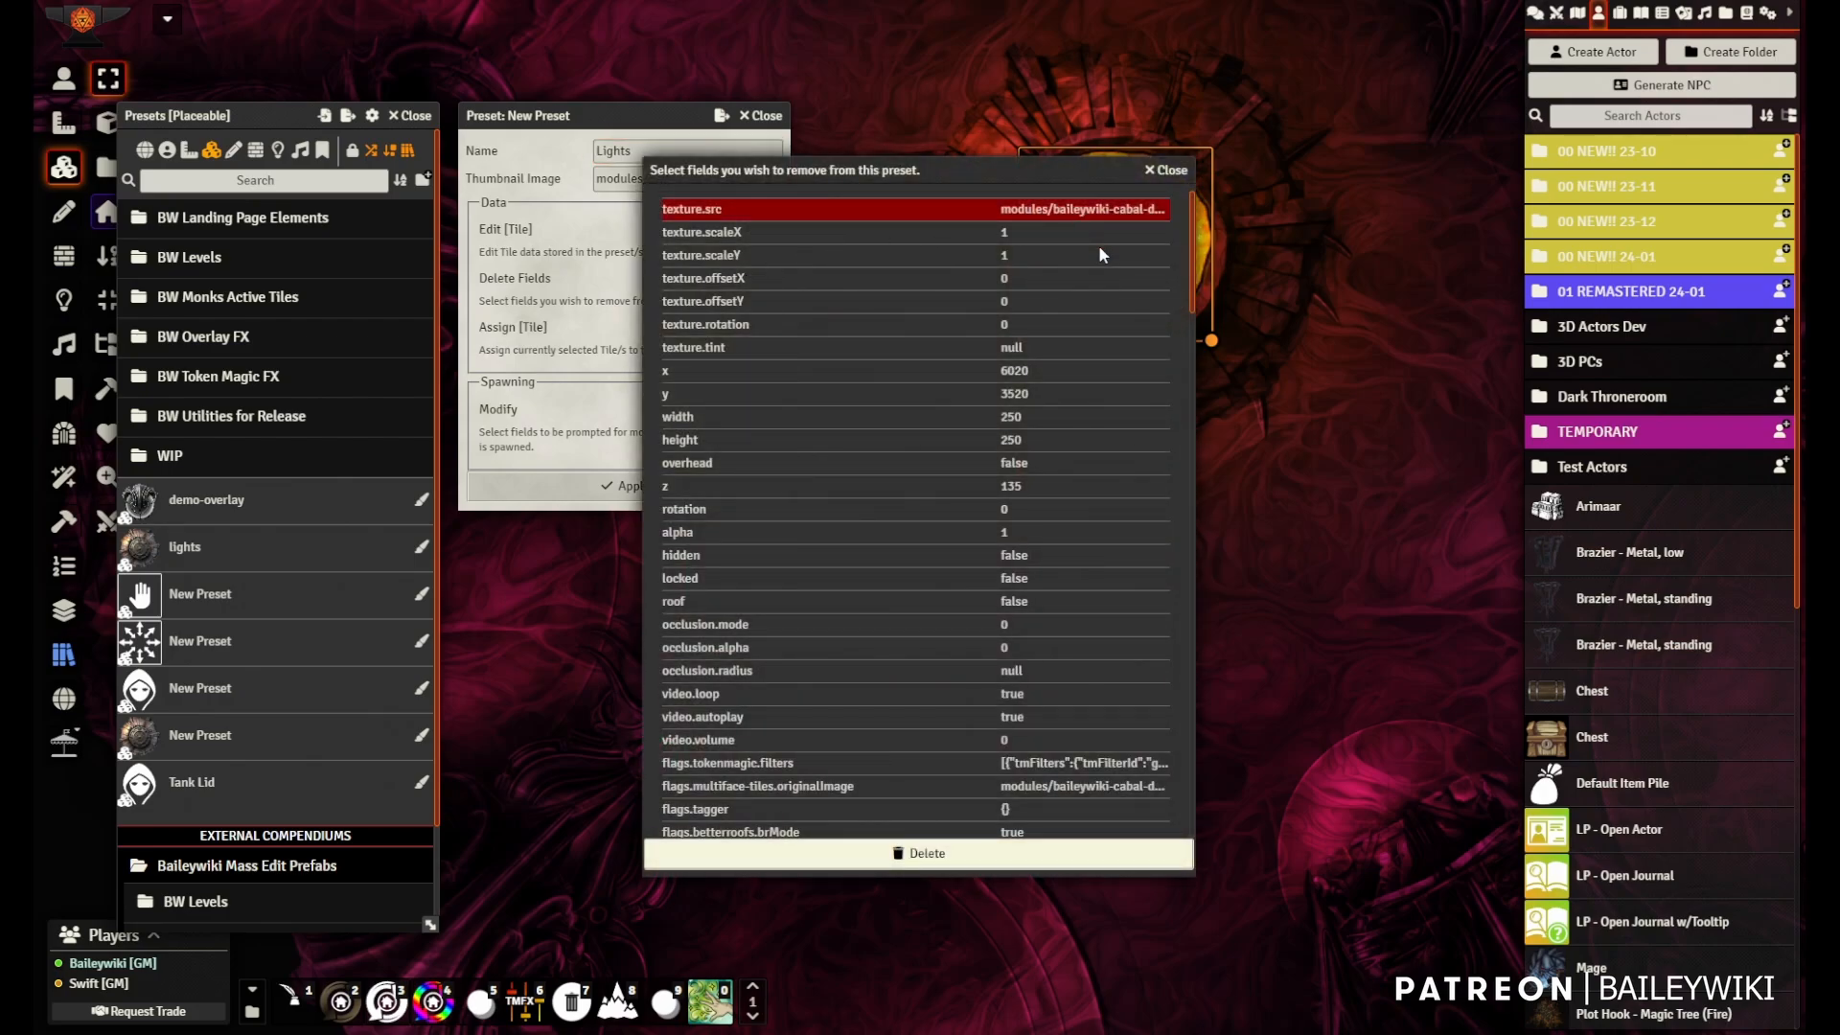
scroll(1068, 404, down, 15)
scroll(1063, 659, down, 3)
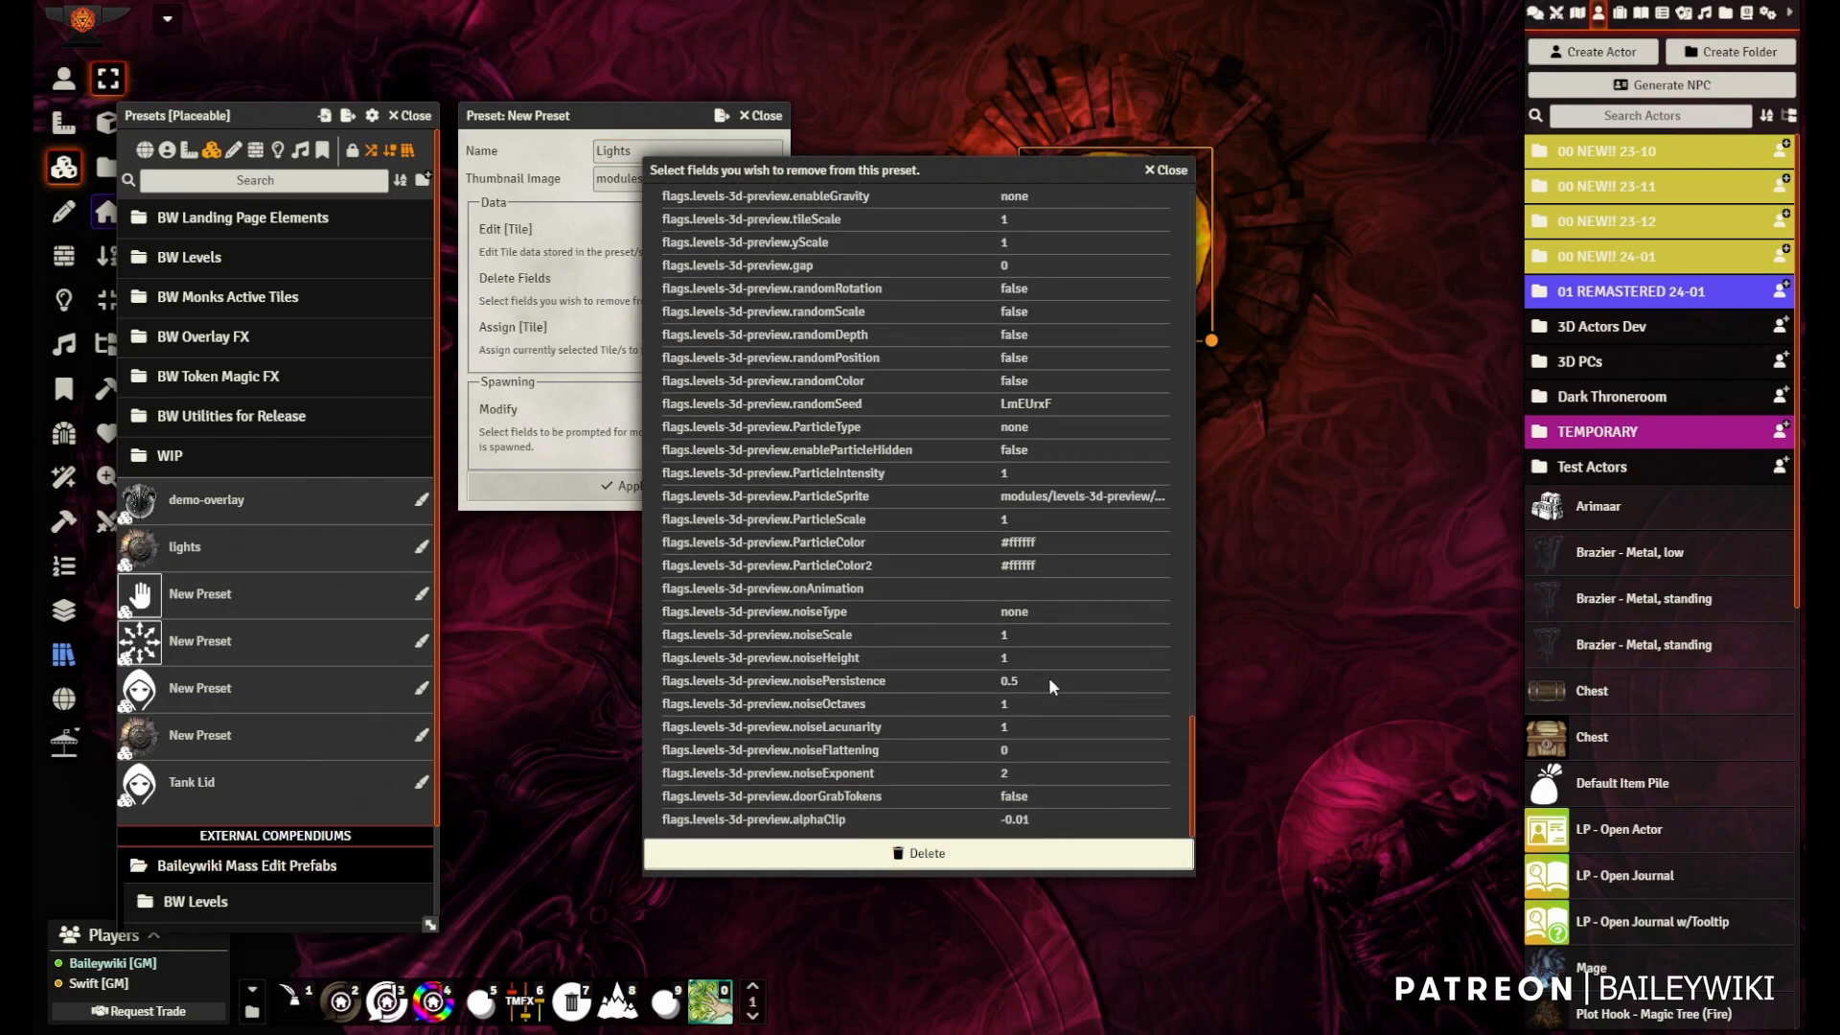
shift+click(1021, 819)
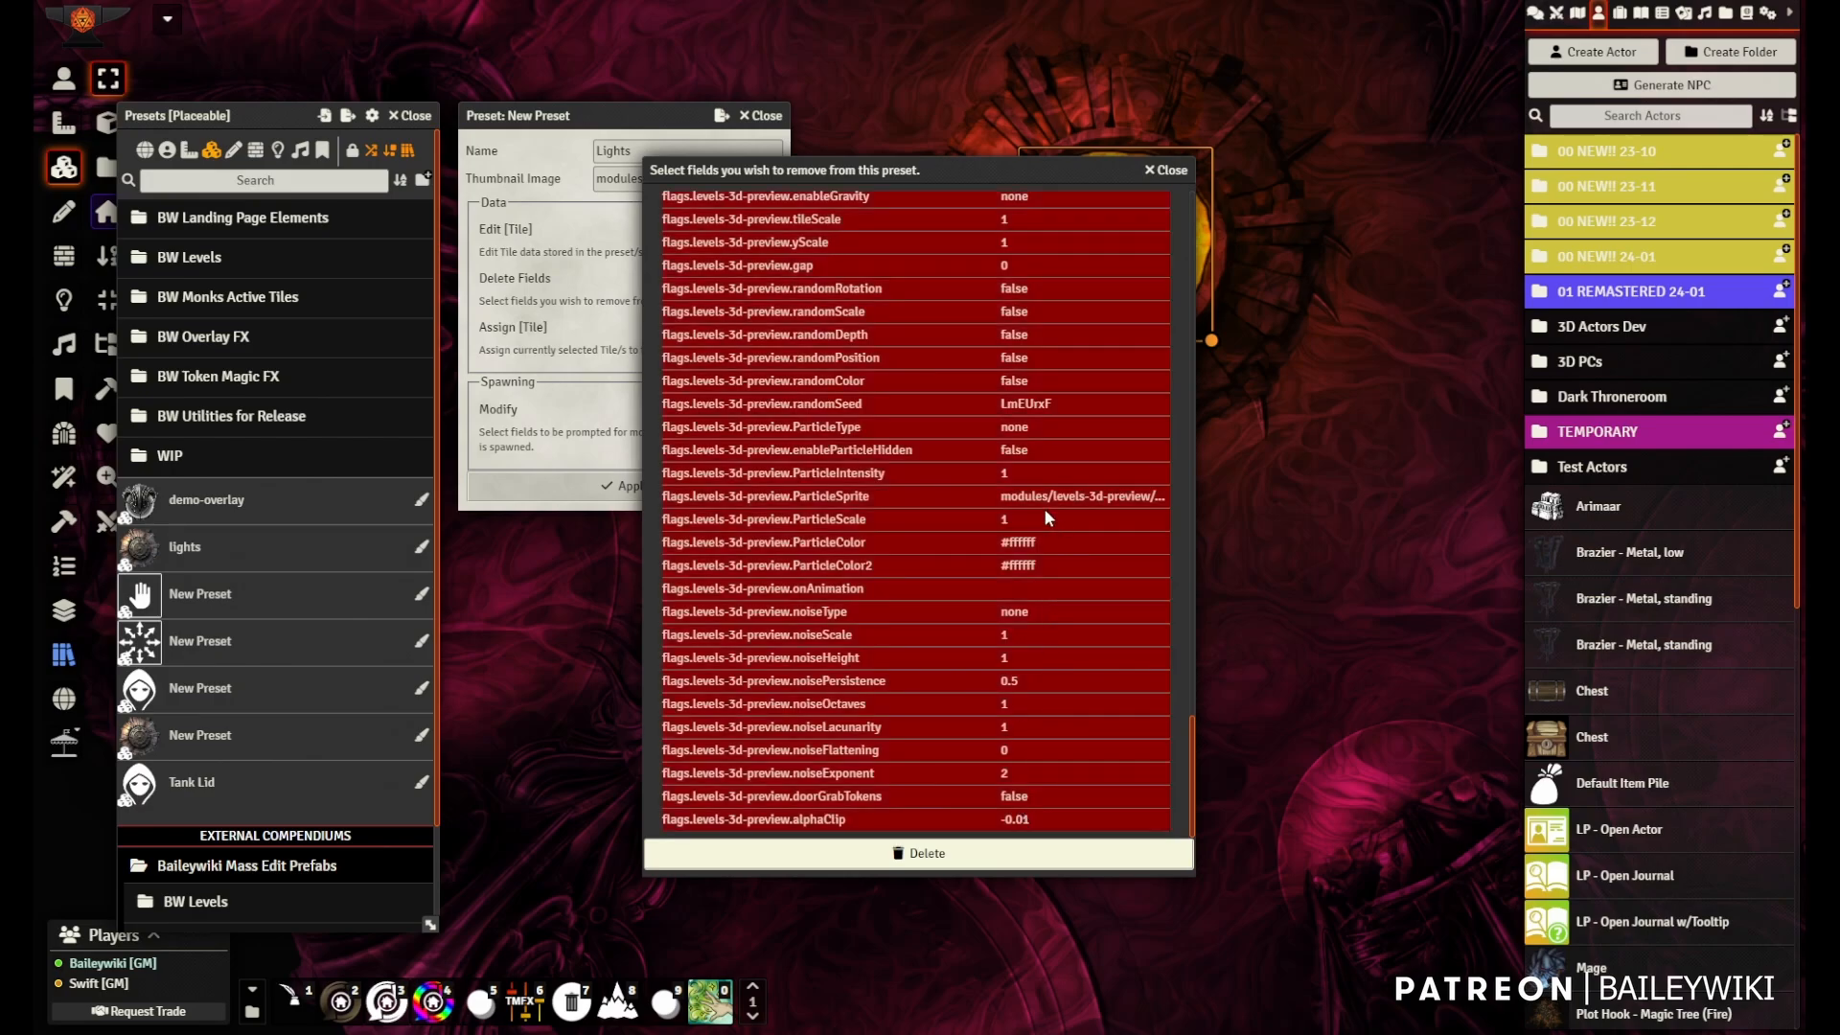
scroll(1048, 475, up, 15)
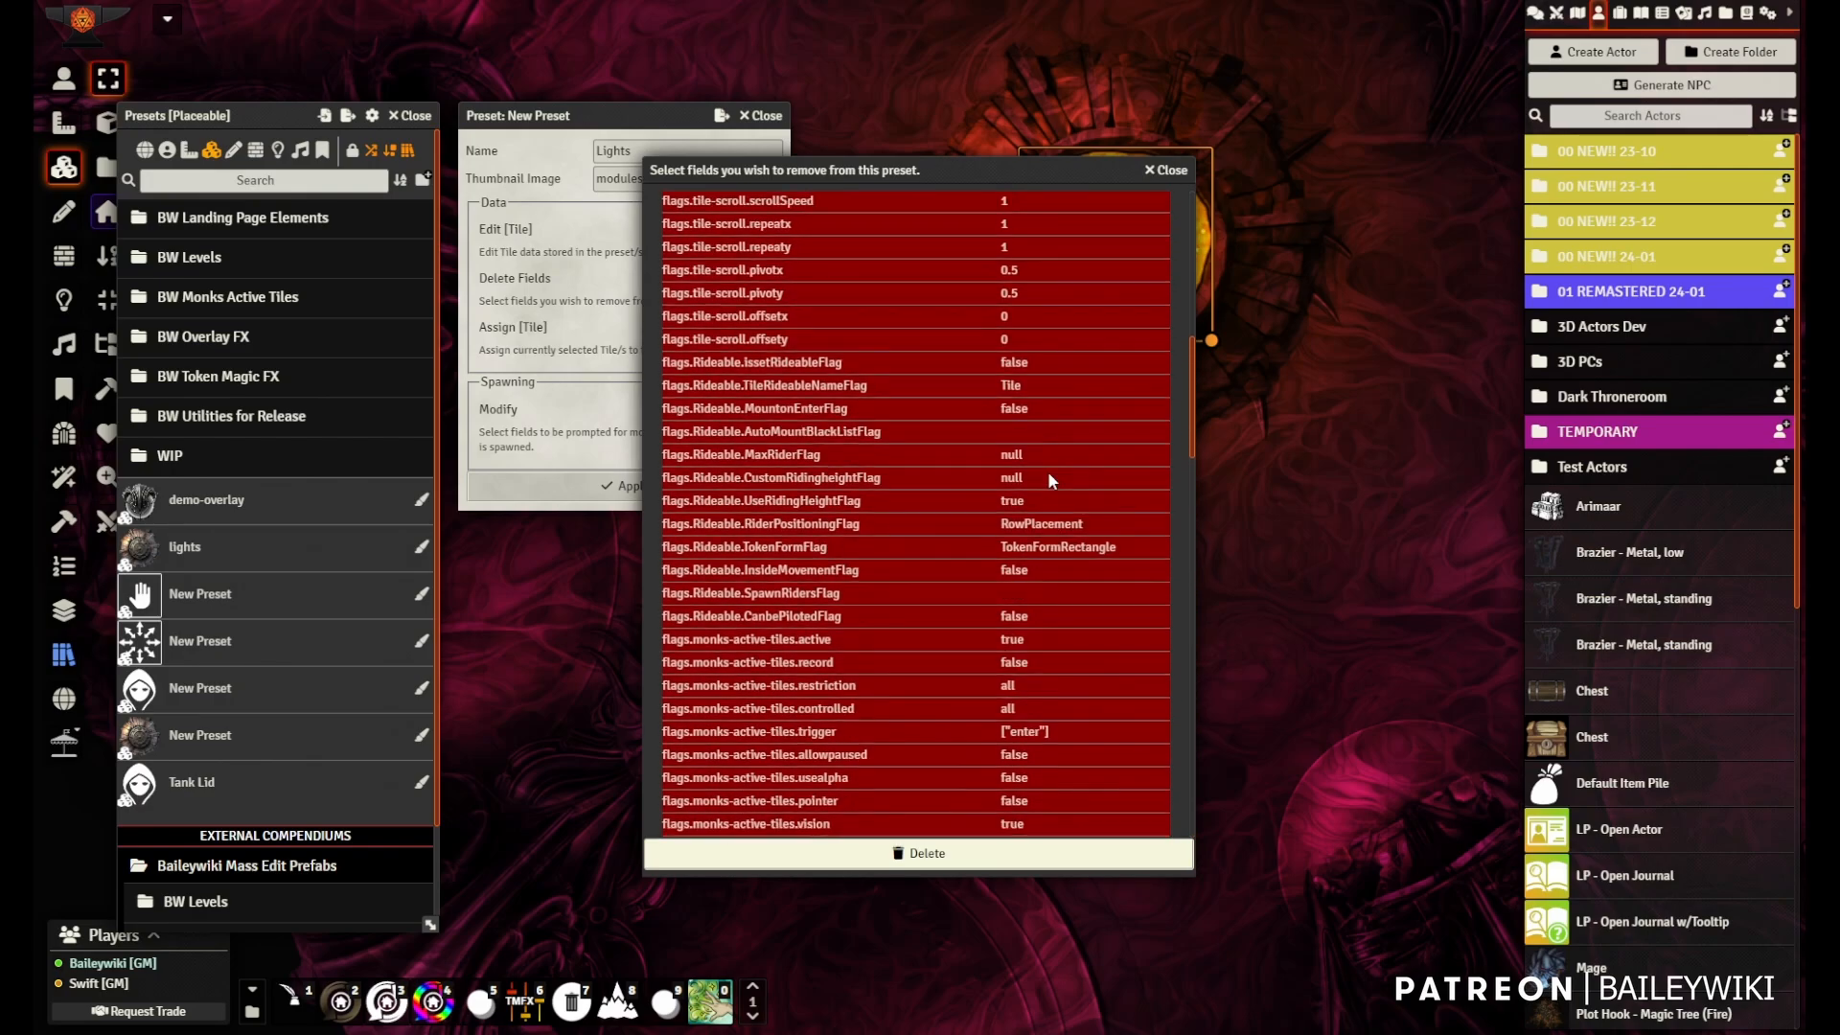
scroll(1049, 475, up, 4)
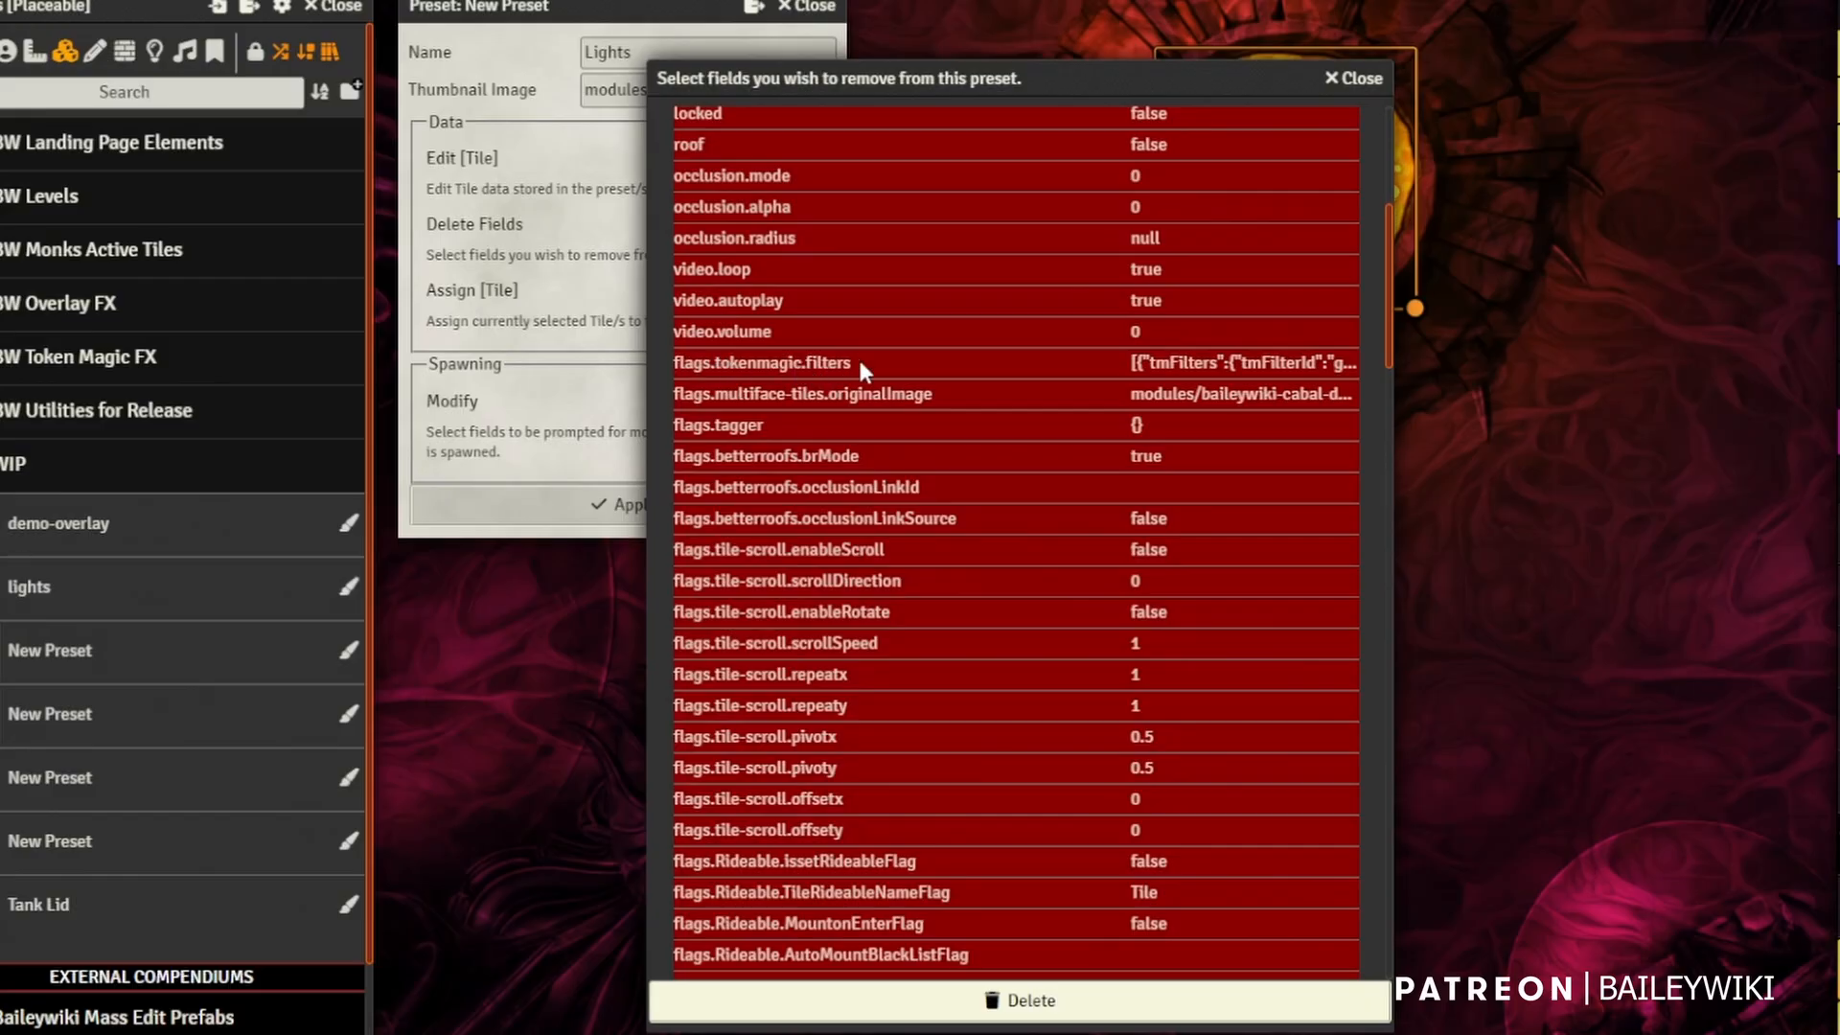
click(859, 362)
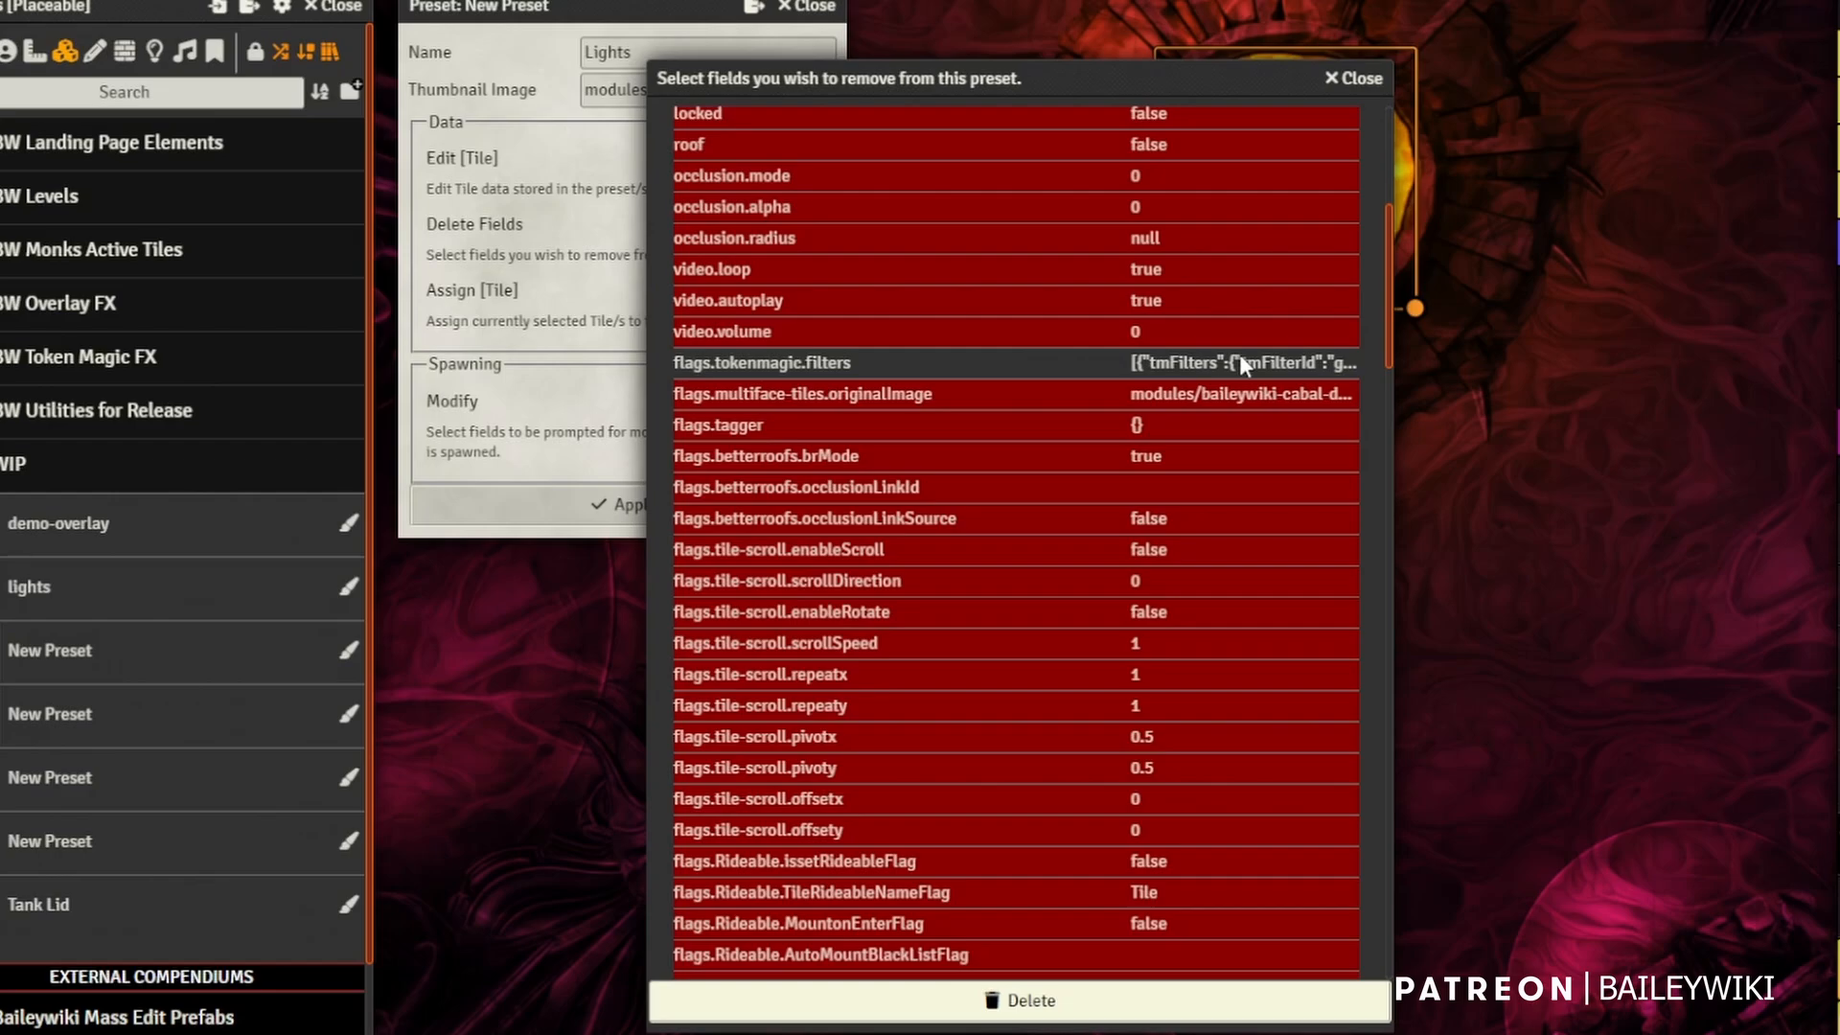
click(1031, 1001)
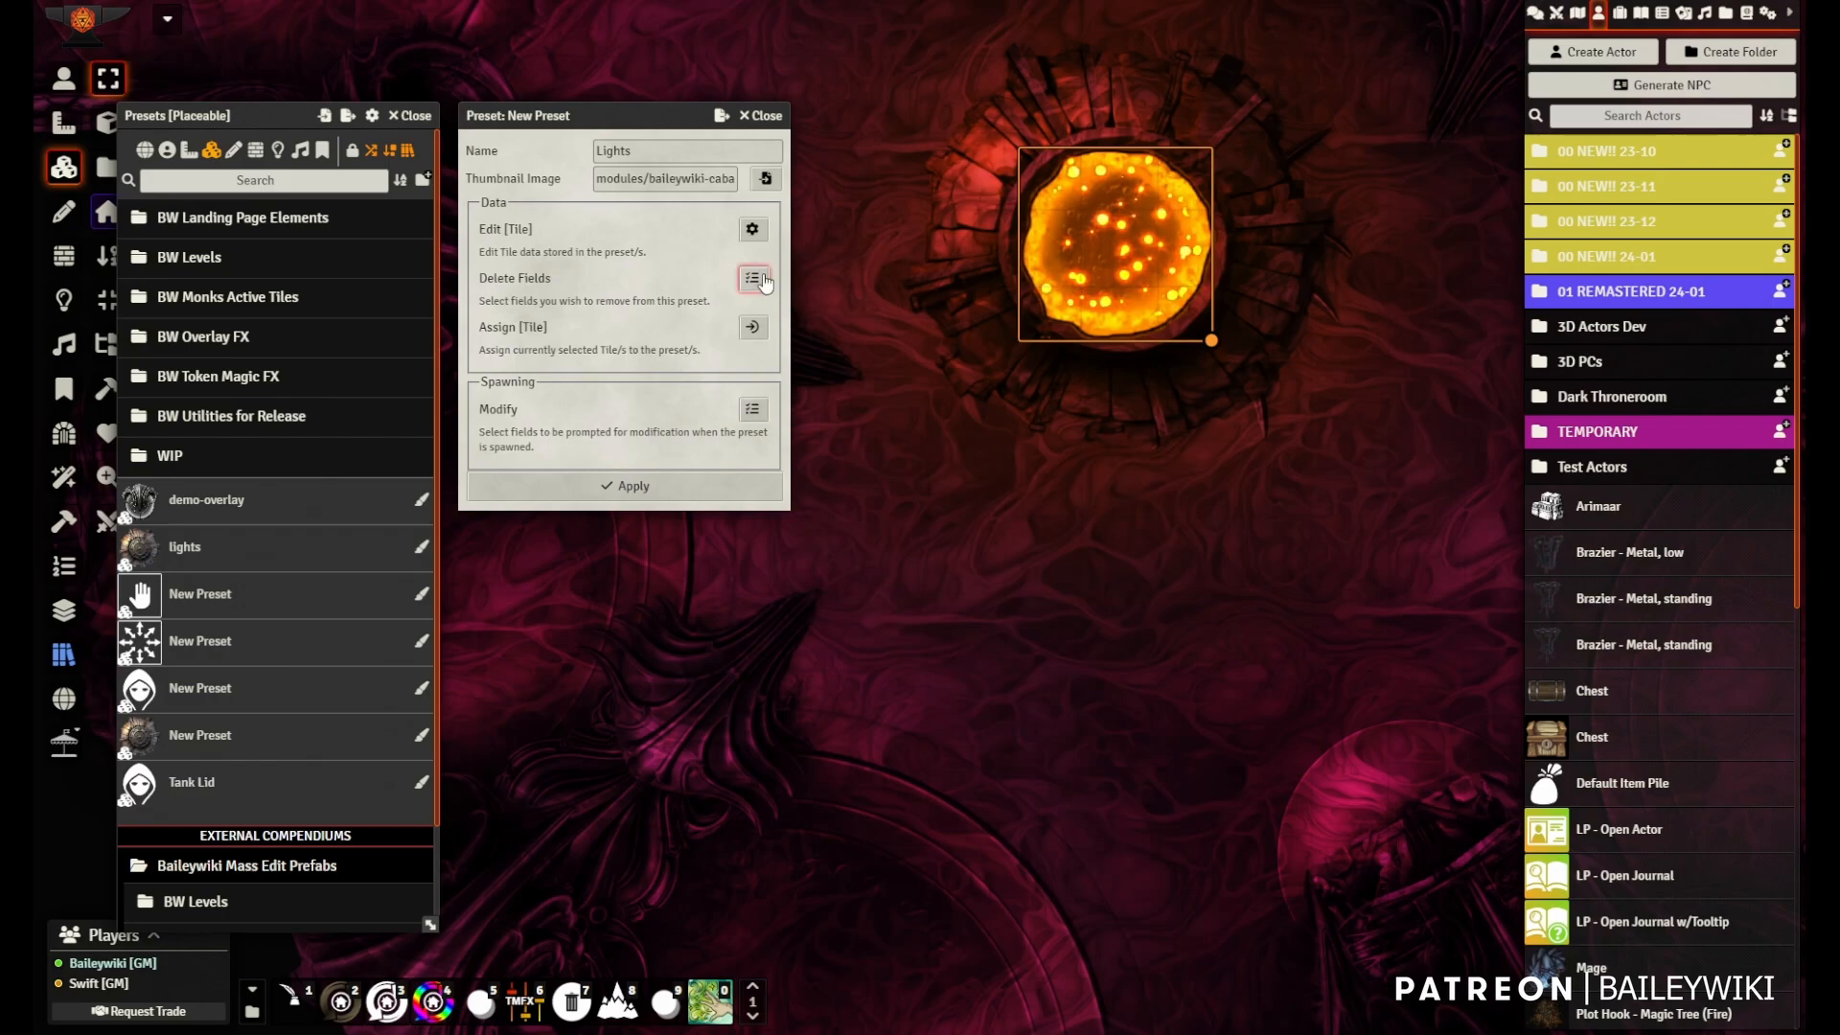
- Review the fields remaining in the Lights preset and save the preset
click(753, 279)
click(1166, 476)
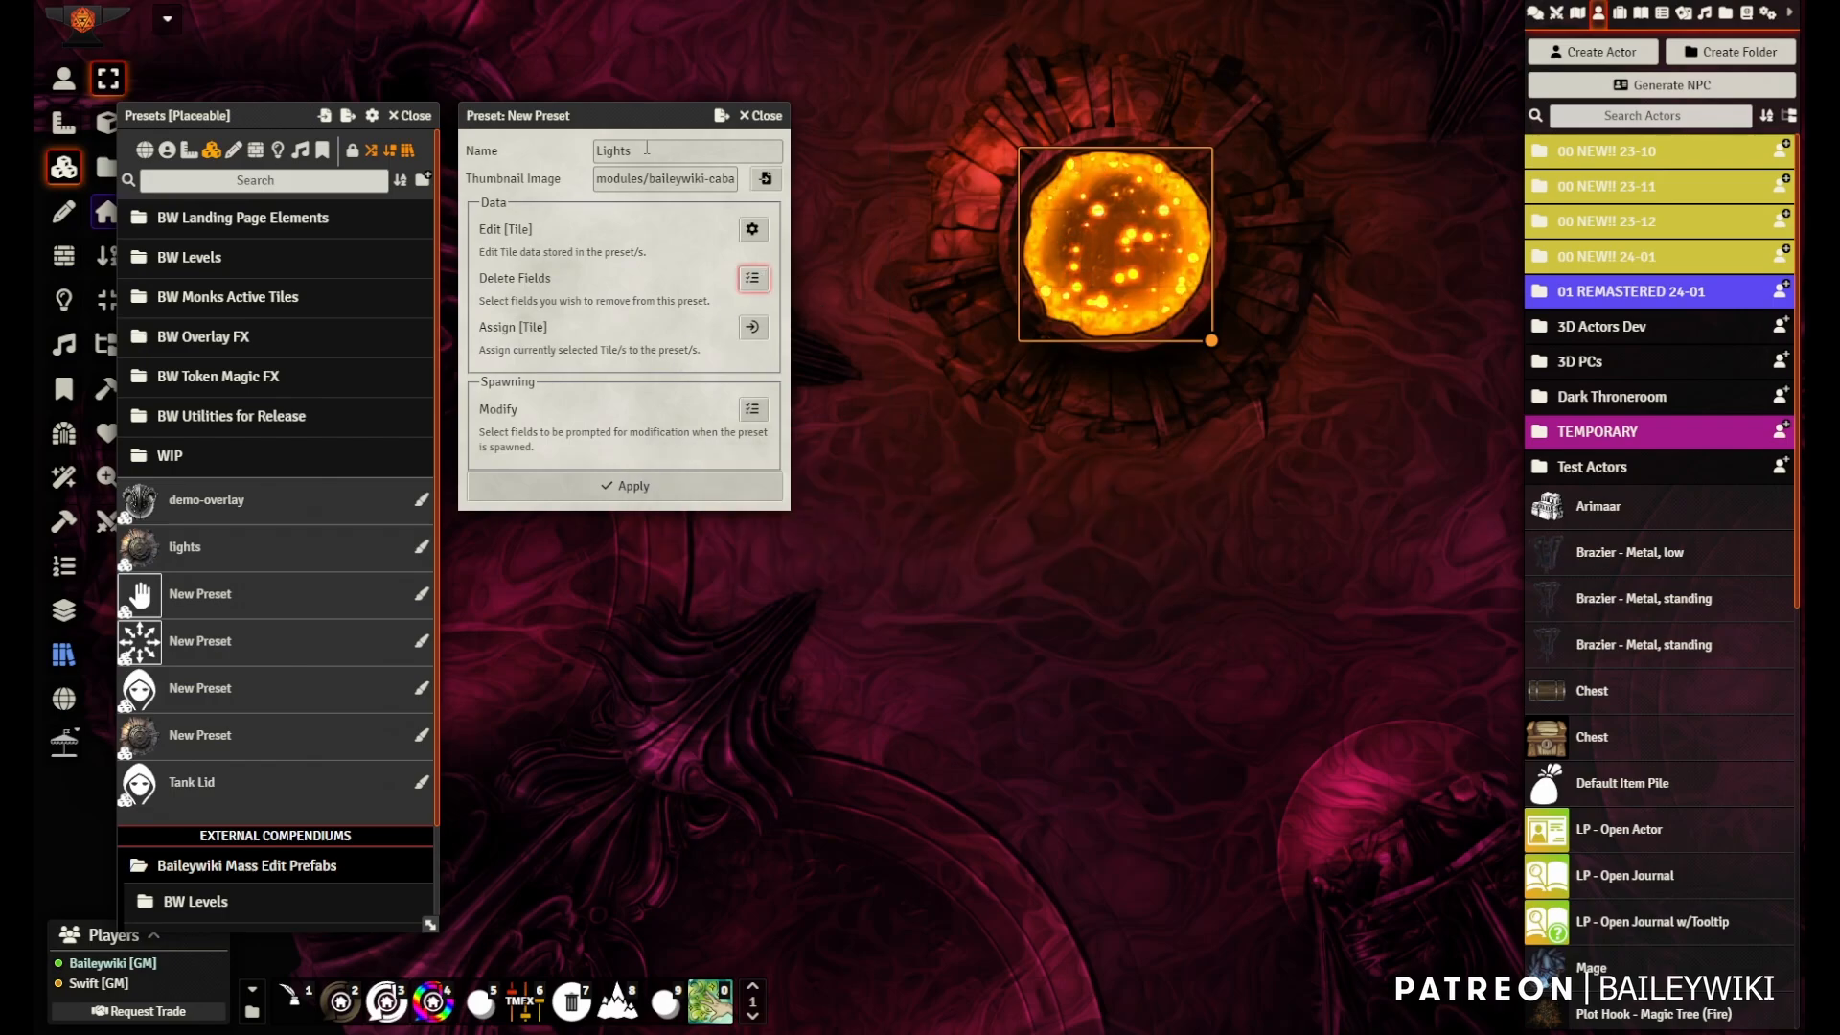
scroll(891, 357, down, 3)
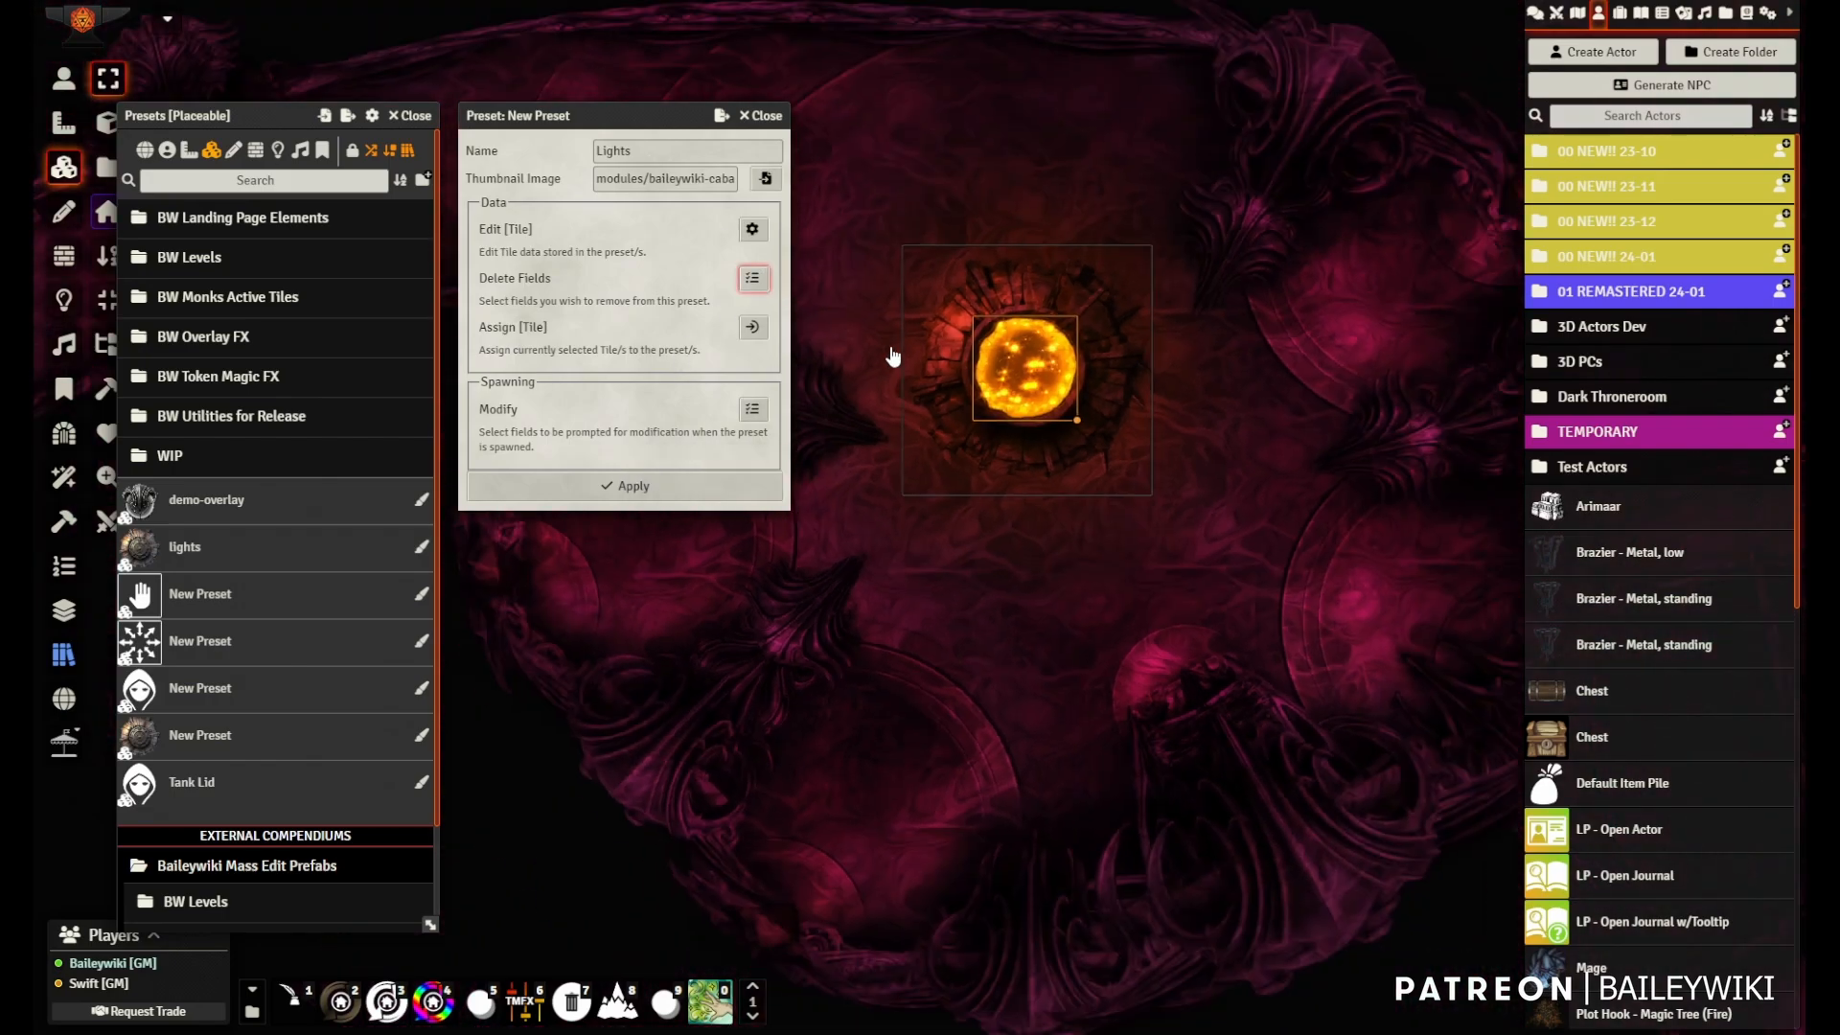
click(594, 489)
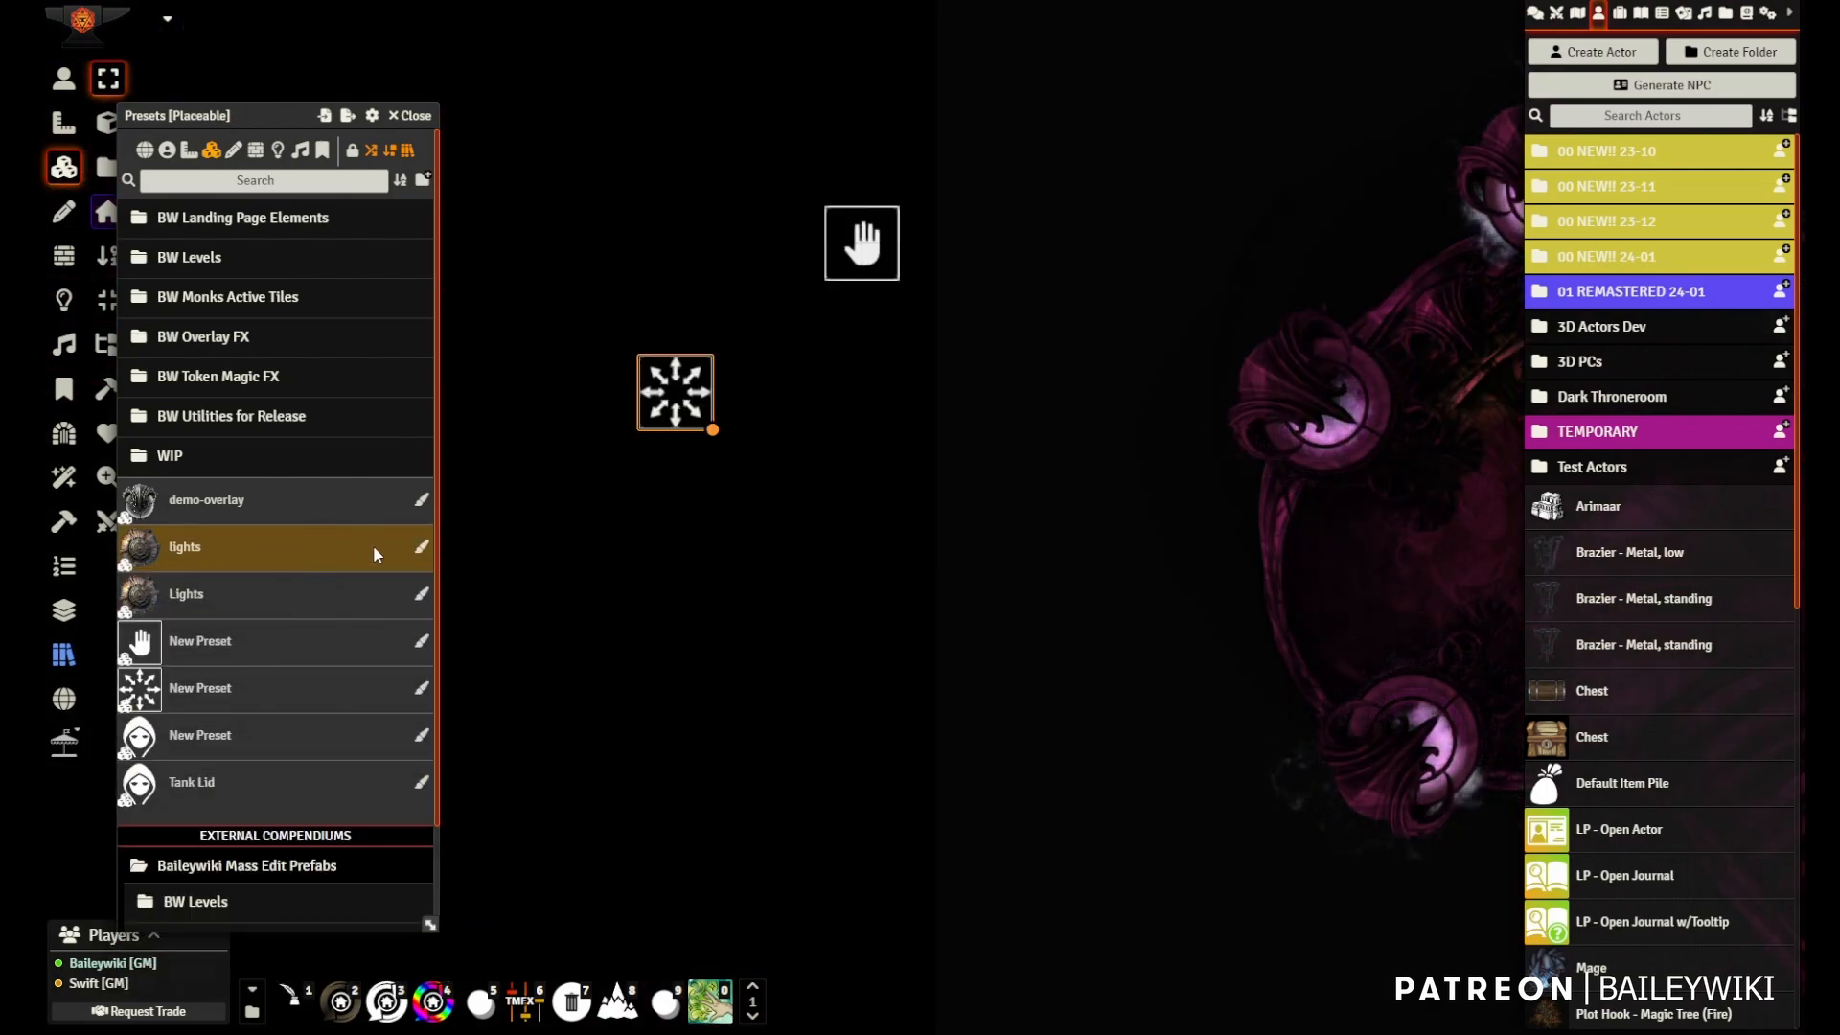
- Brush the existing "lights" preset onto the arrow tile and the hand tile outside the map
click(422, 548)
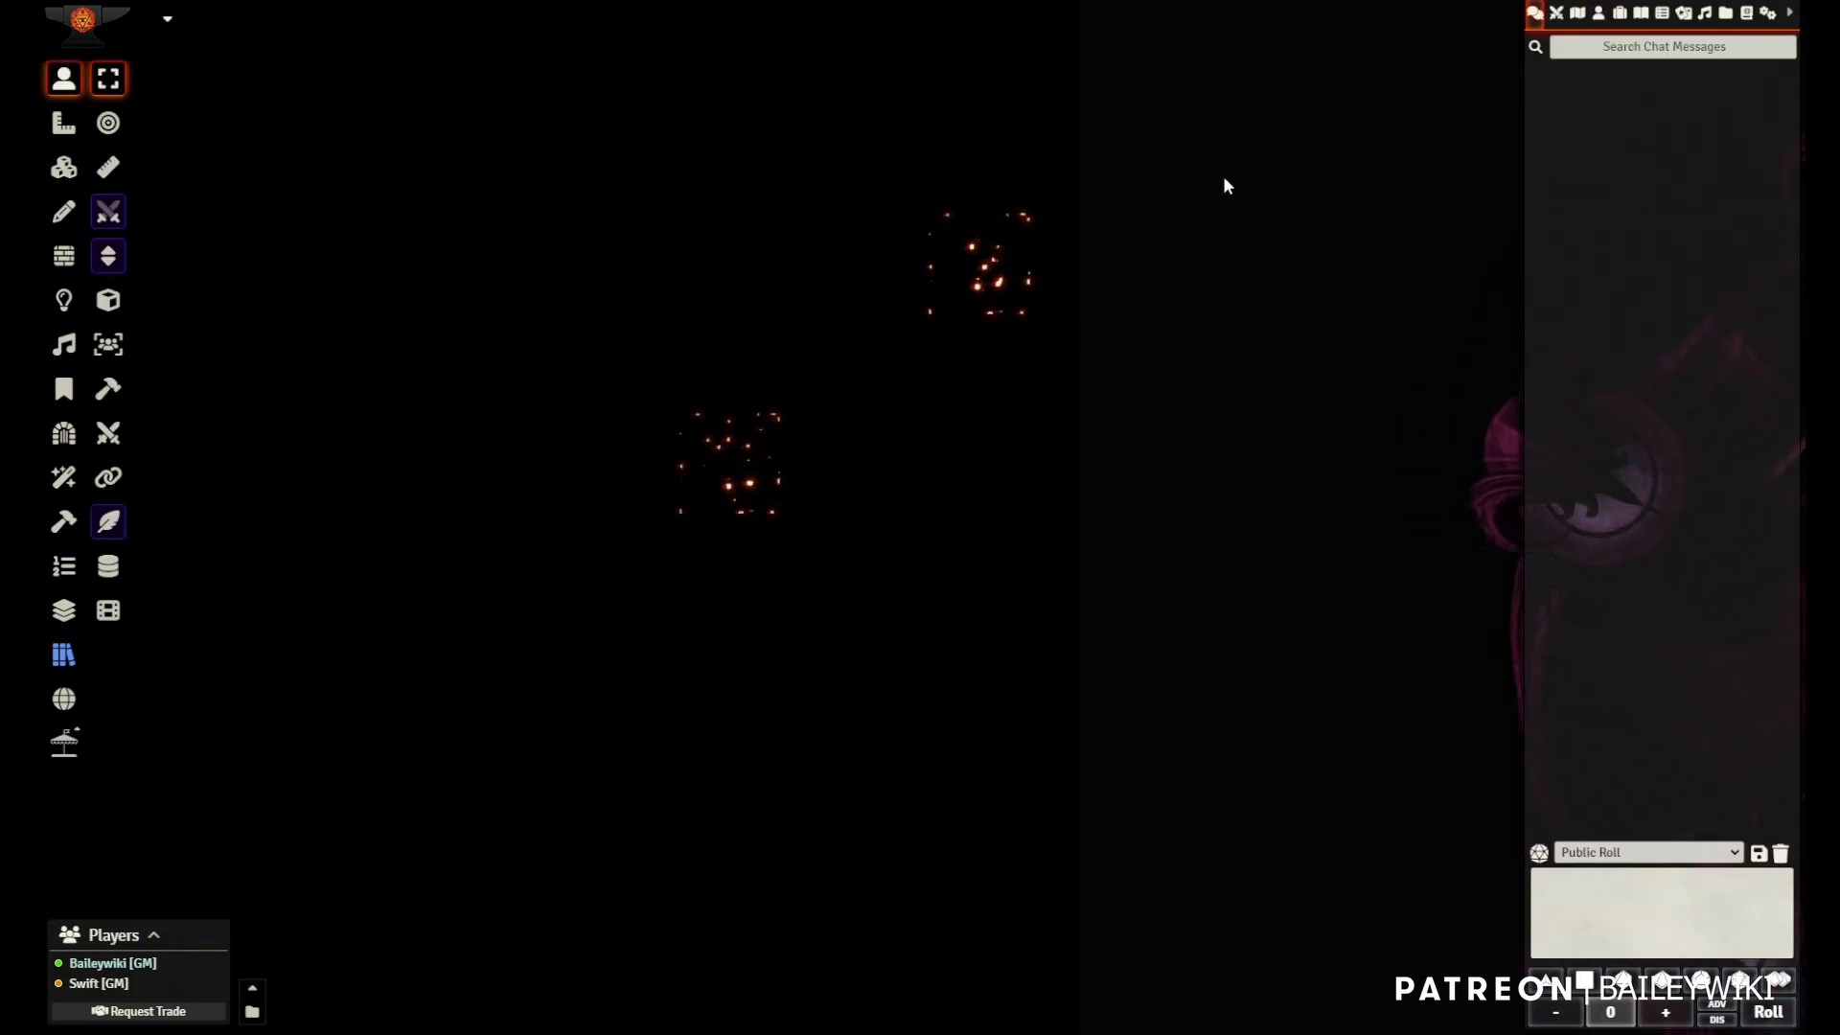
scroll(746, 308, up, 3)
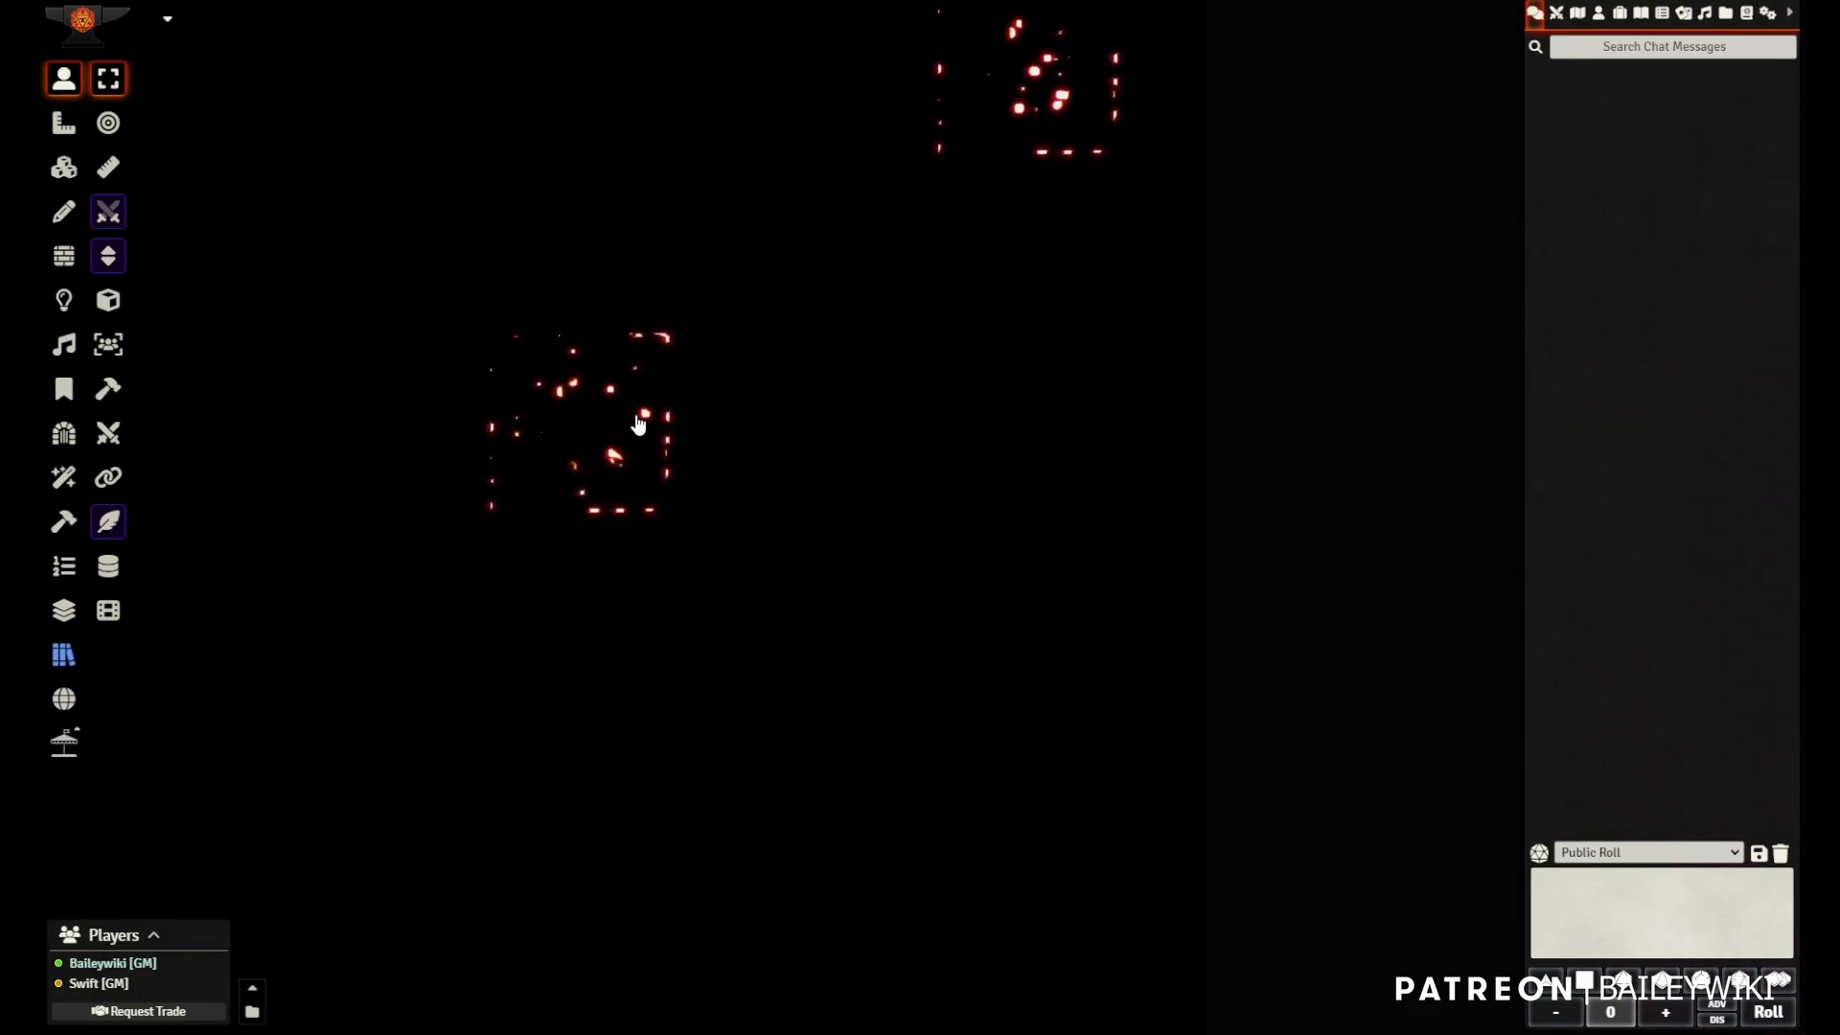
drag(1024, 133, 1005, 358)
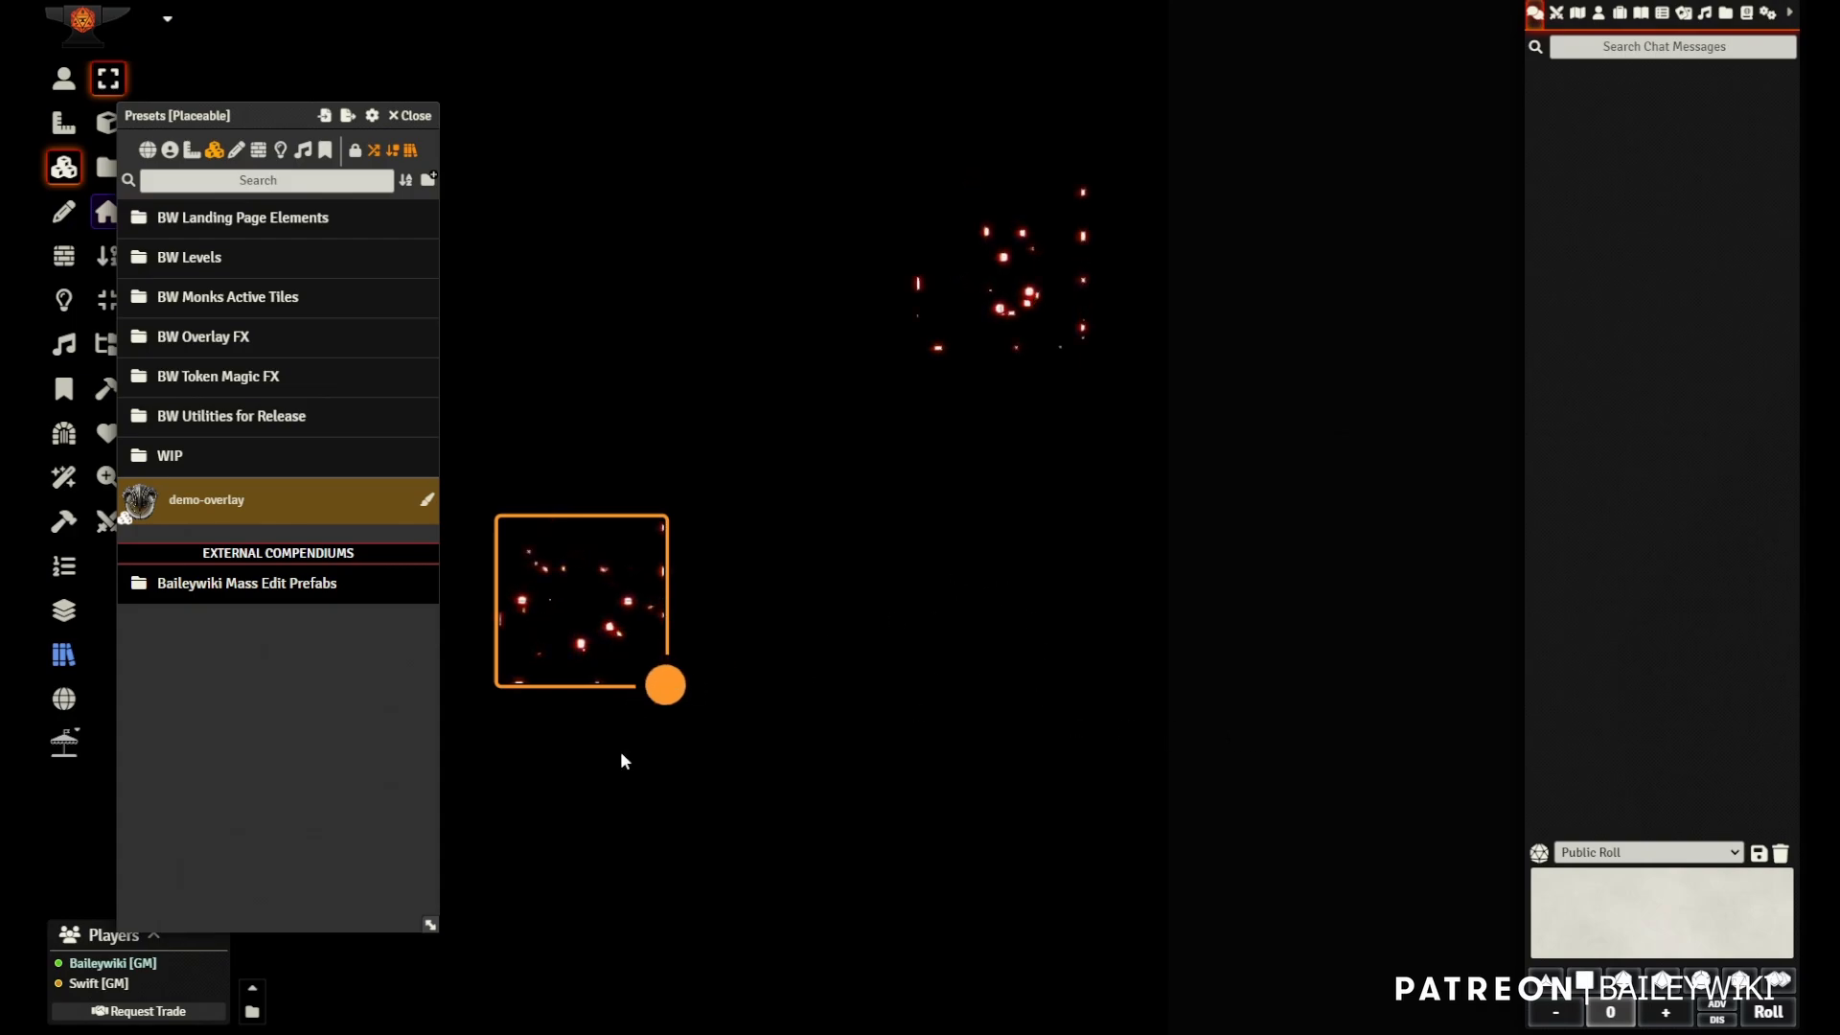
- Run the TMFX Edit macro on the selected glowing tile and open its glowingGlobes (globes) filter for editing
click(250, 999)
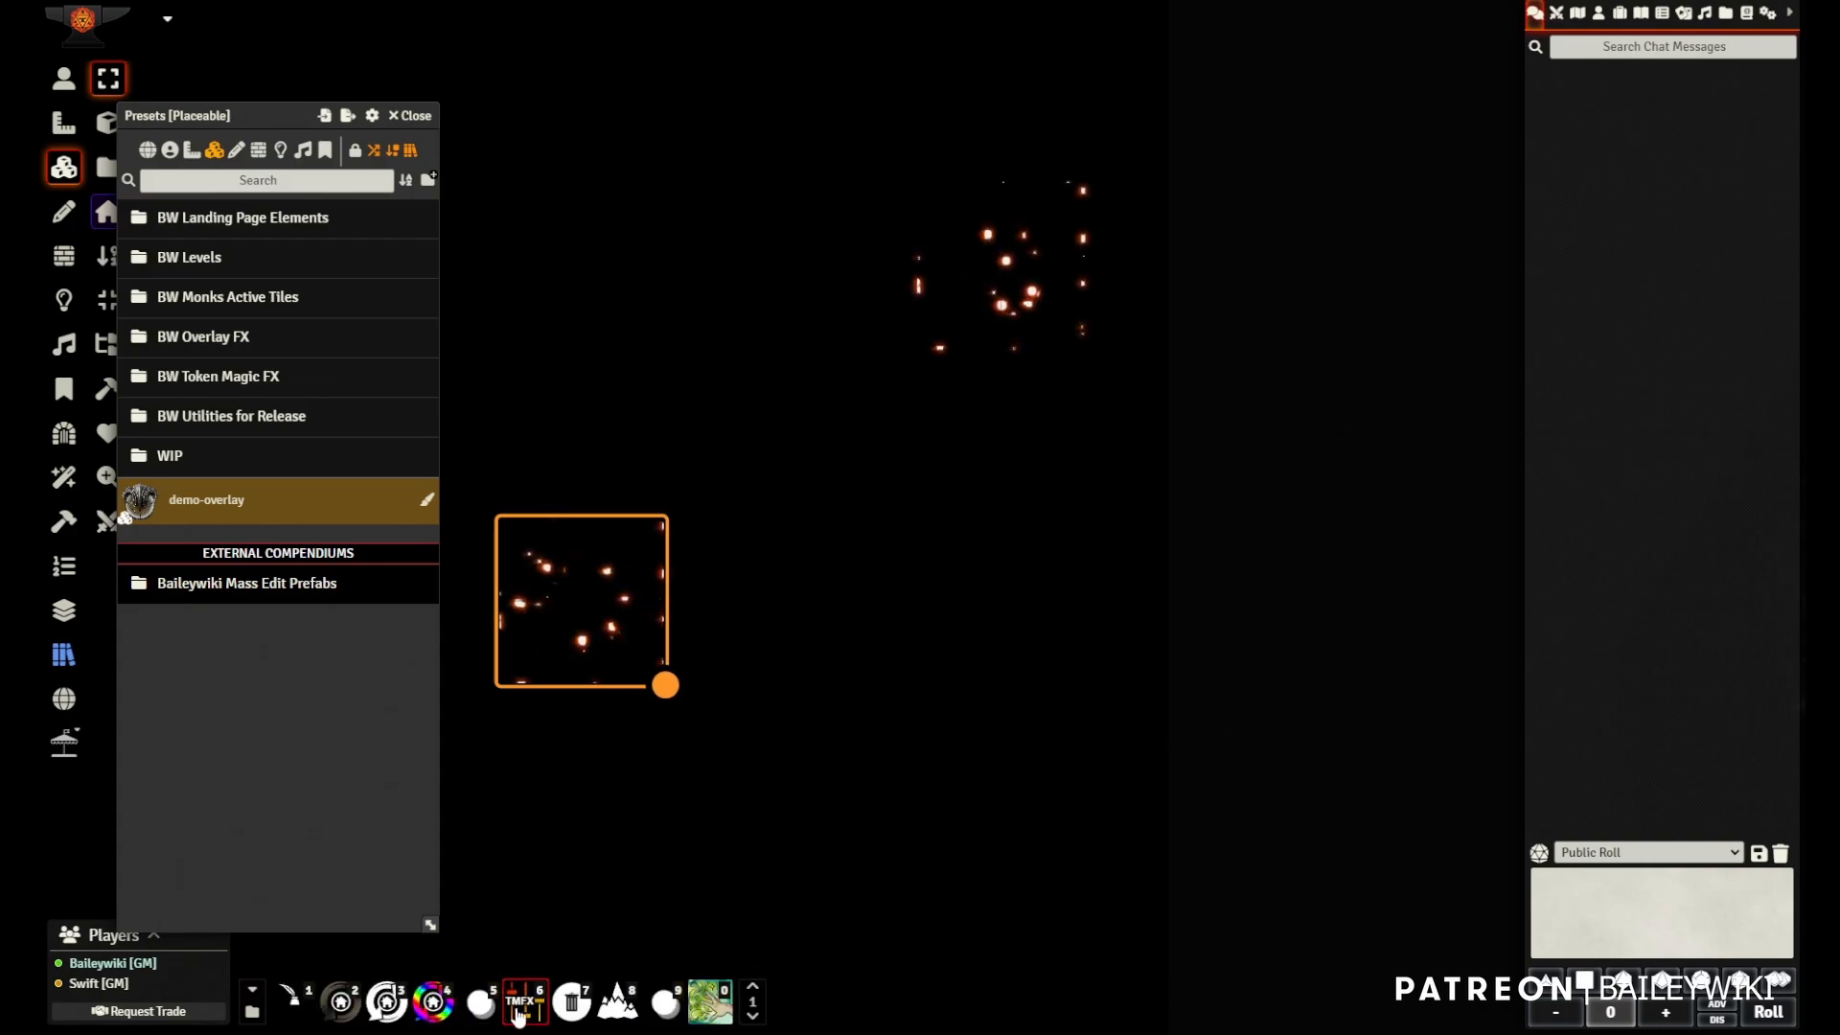
click(517, 1014)
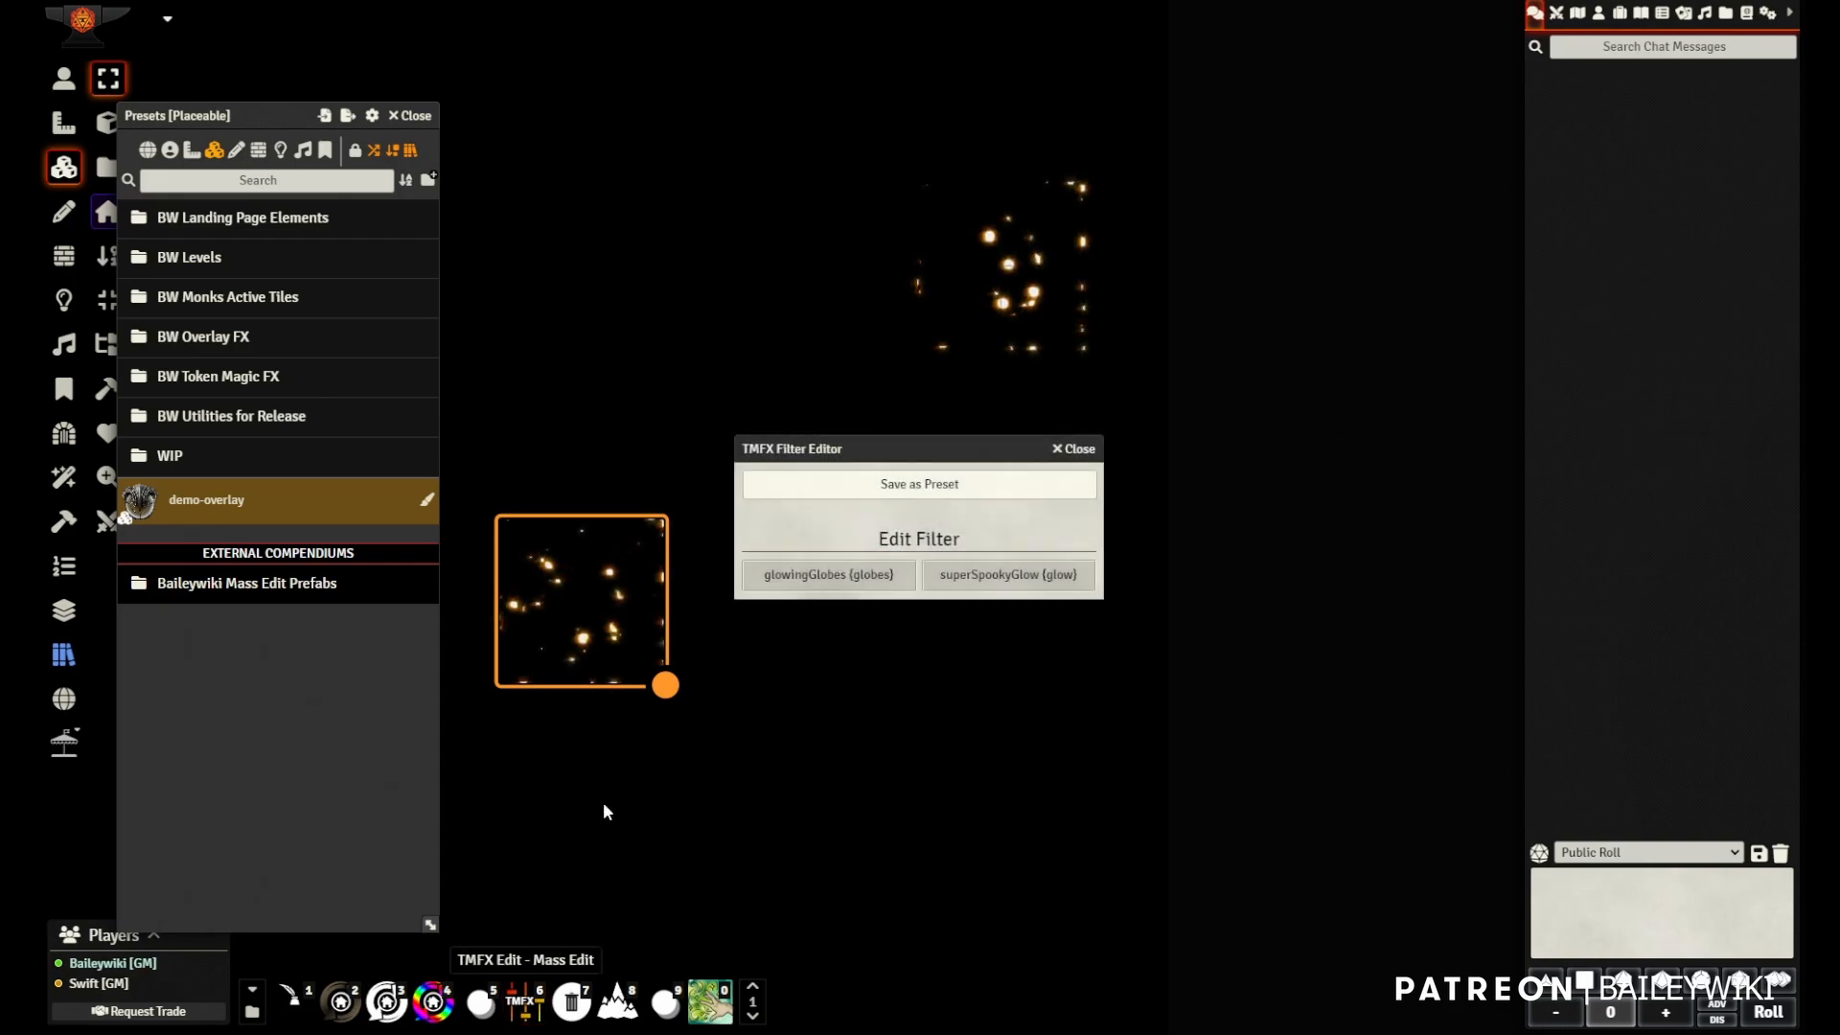
drag(924, 440, 1102, 419)
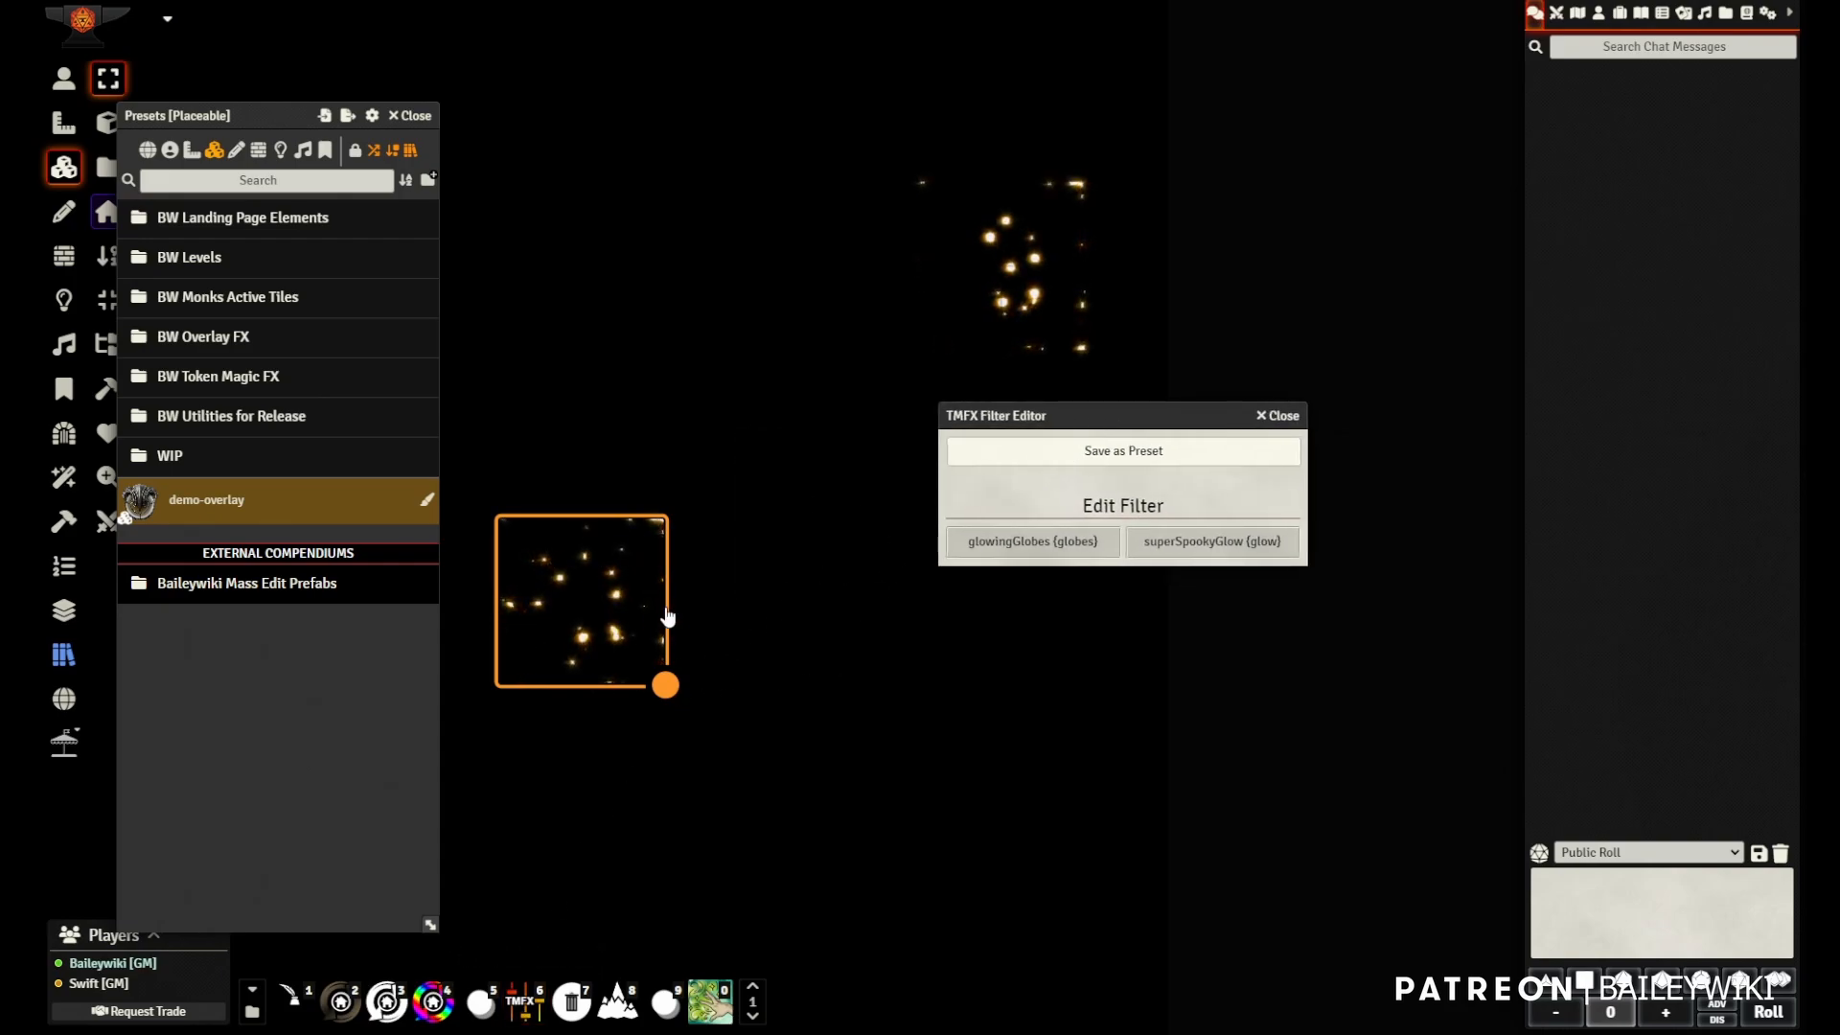
click(1048, 544)
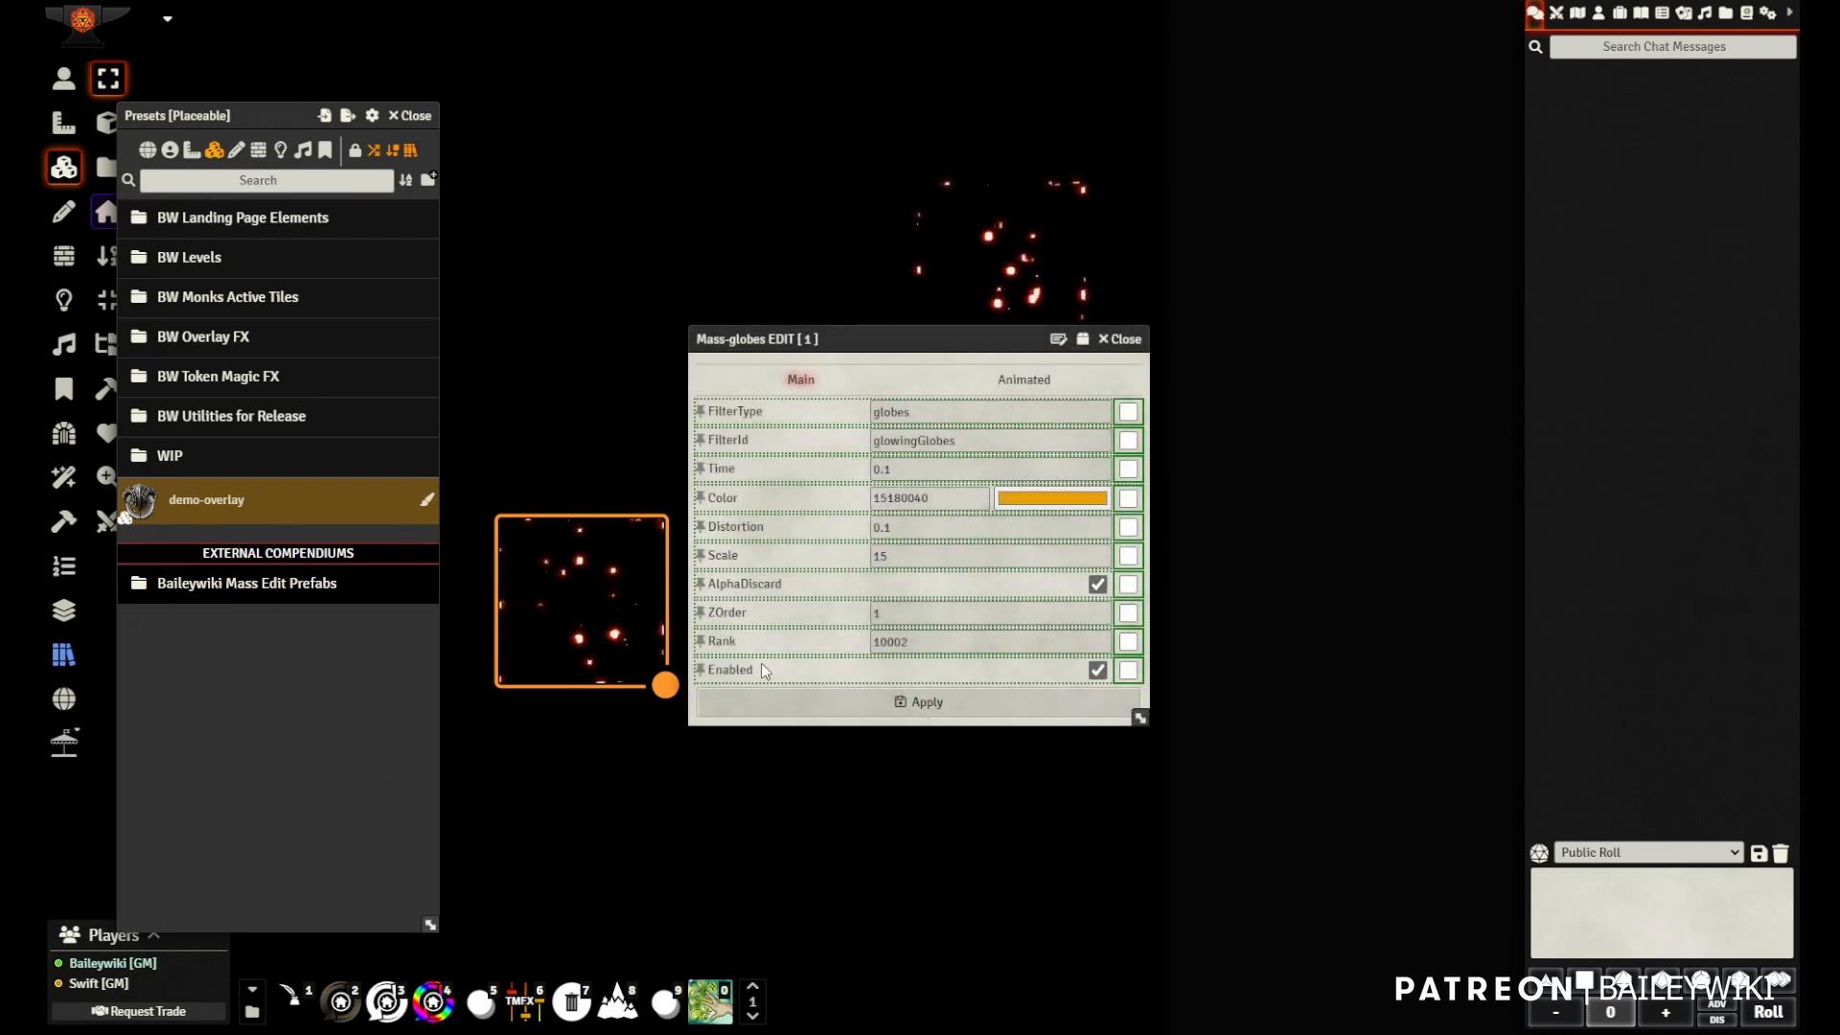
- Create a globes filter preset named Lights with all Main and Animated fields of the glowingGlobes filter included
click(1082, 343)
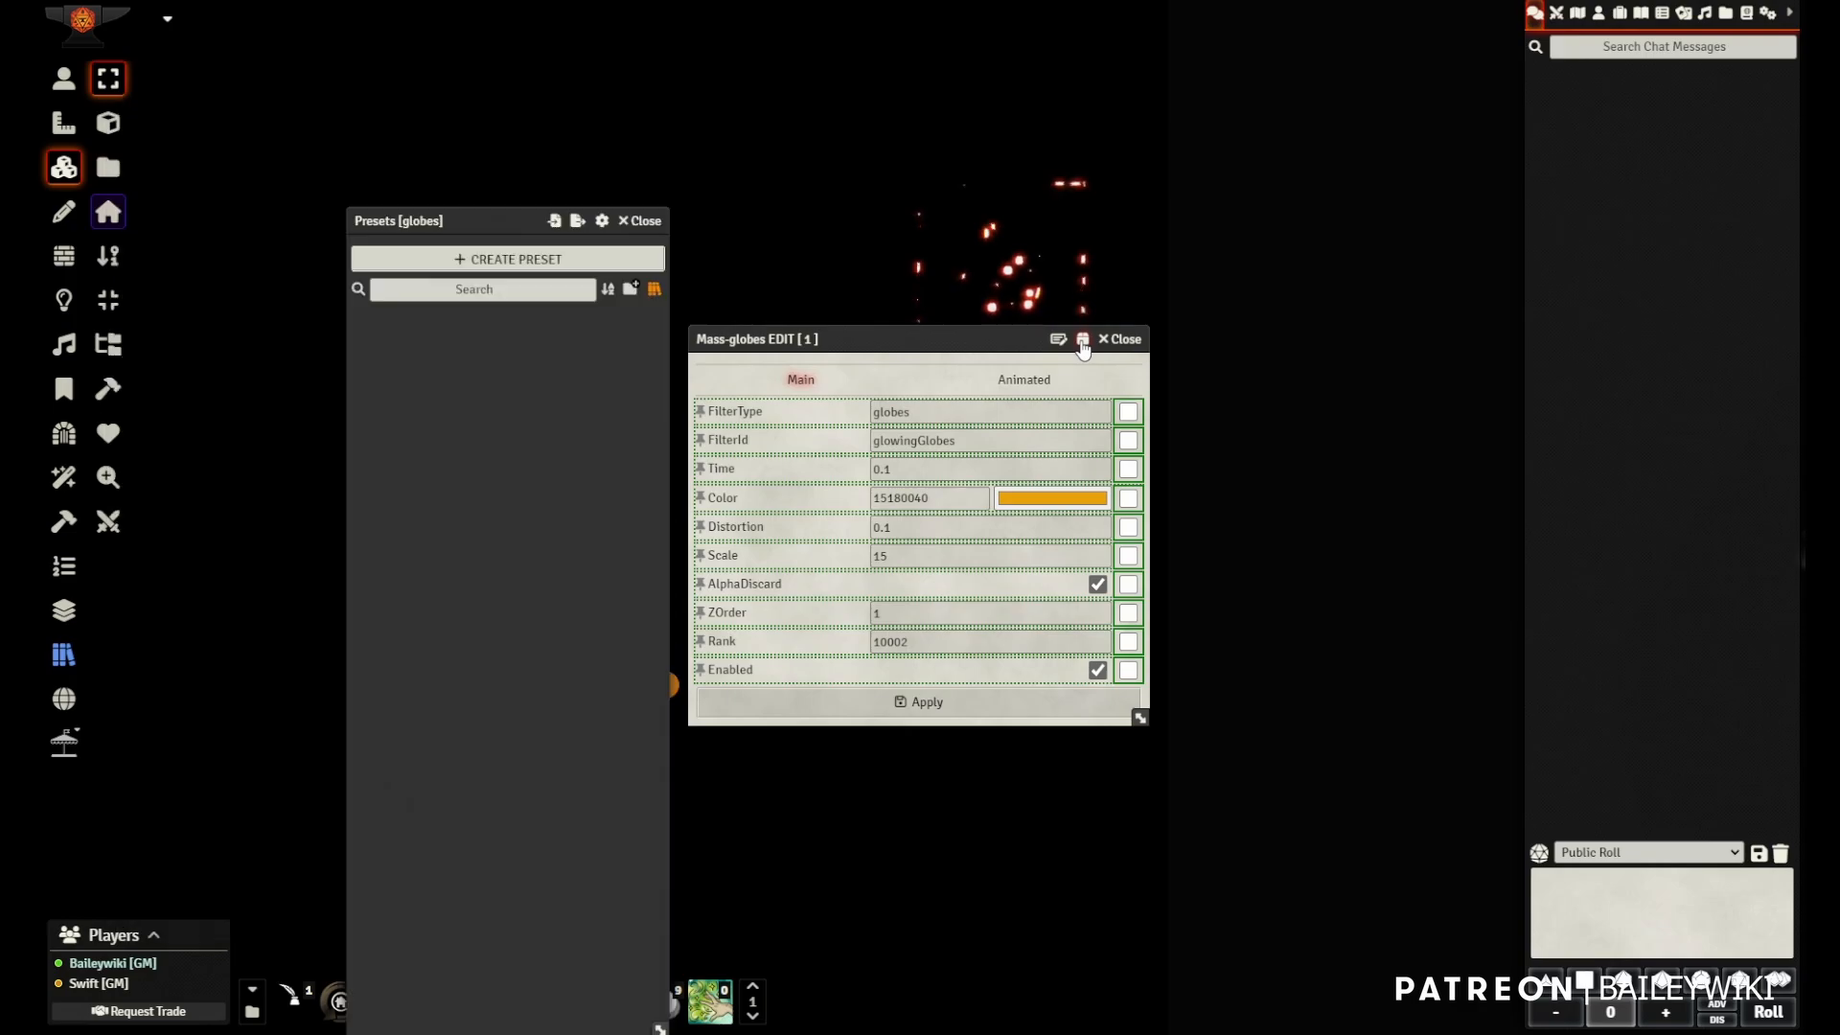
click(528, 257)
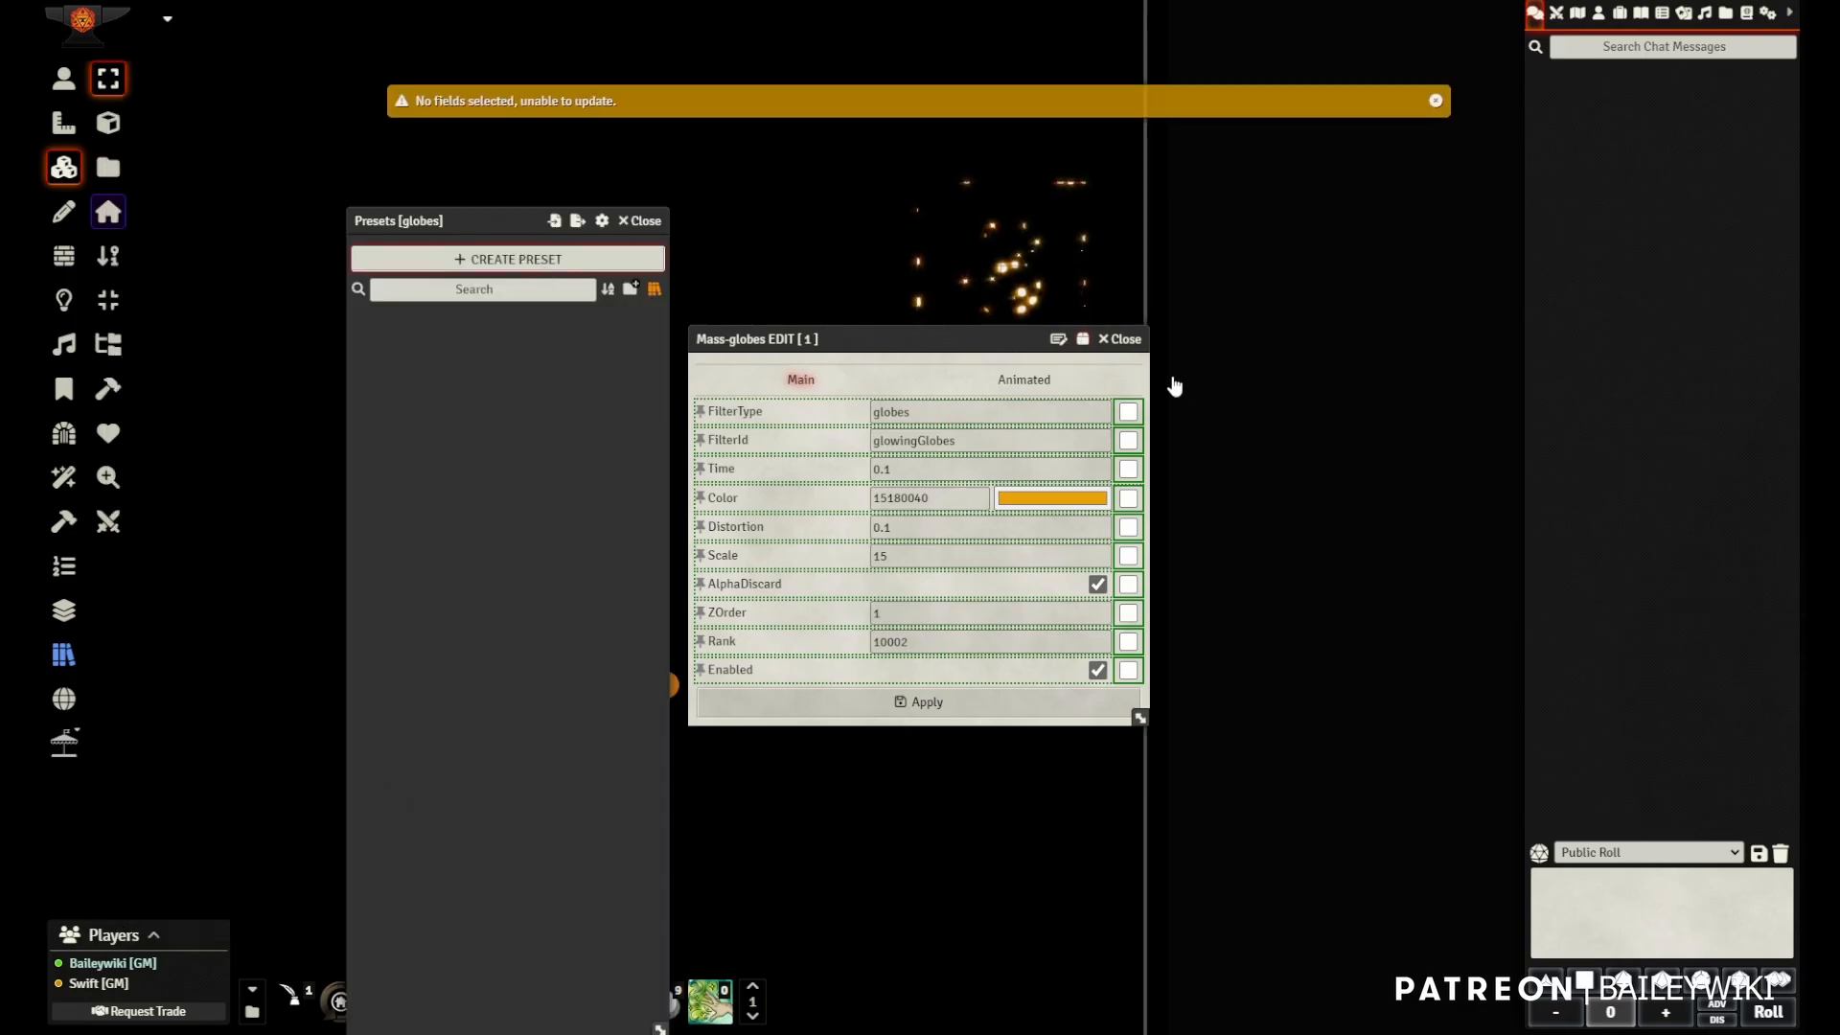
click(801, 380)
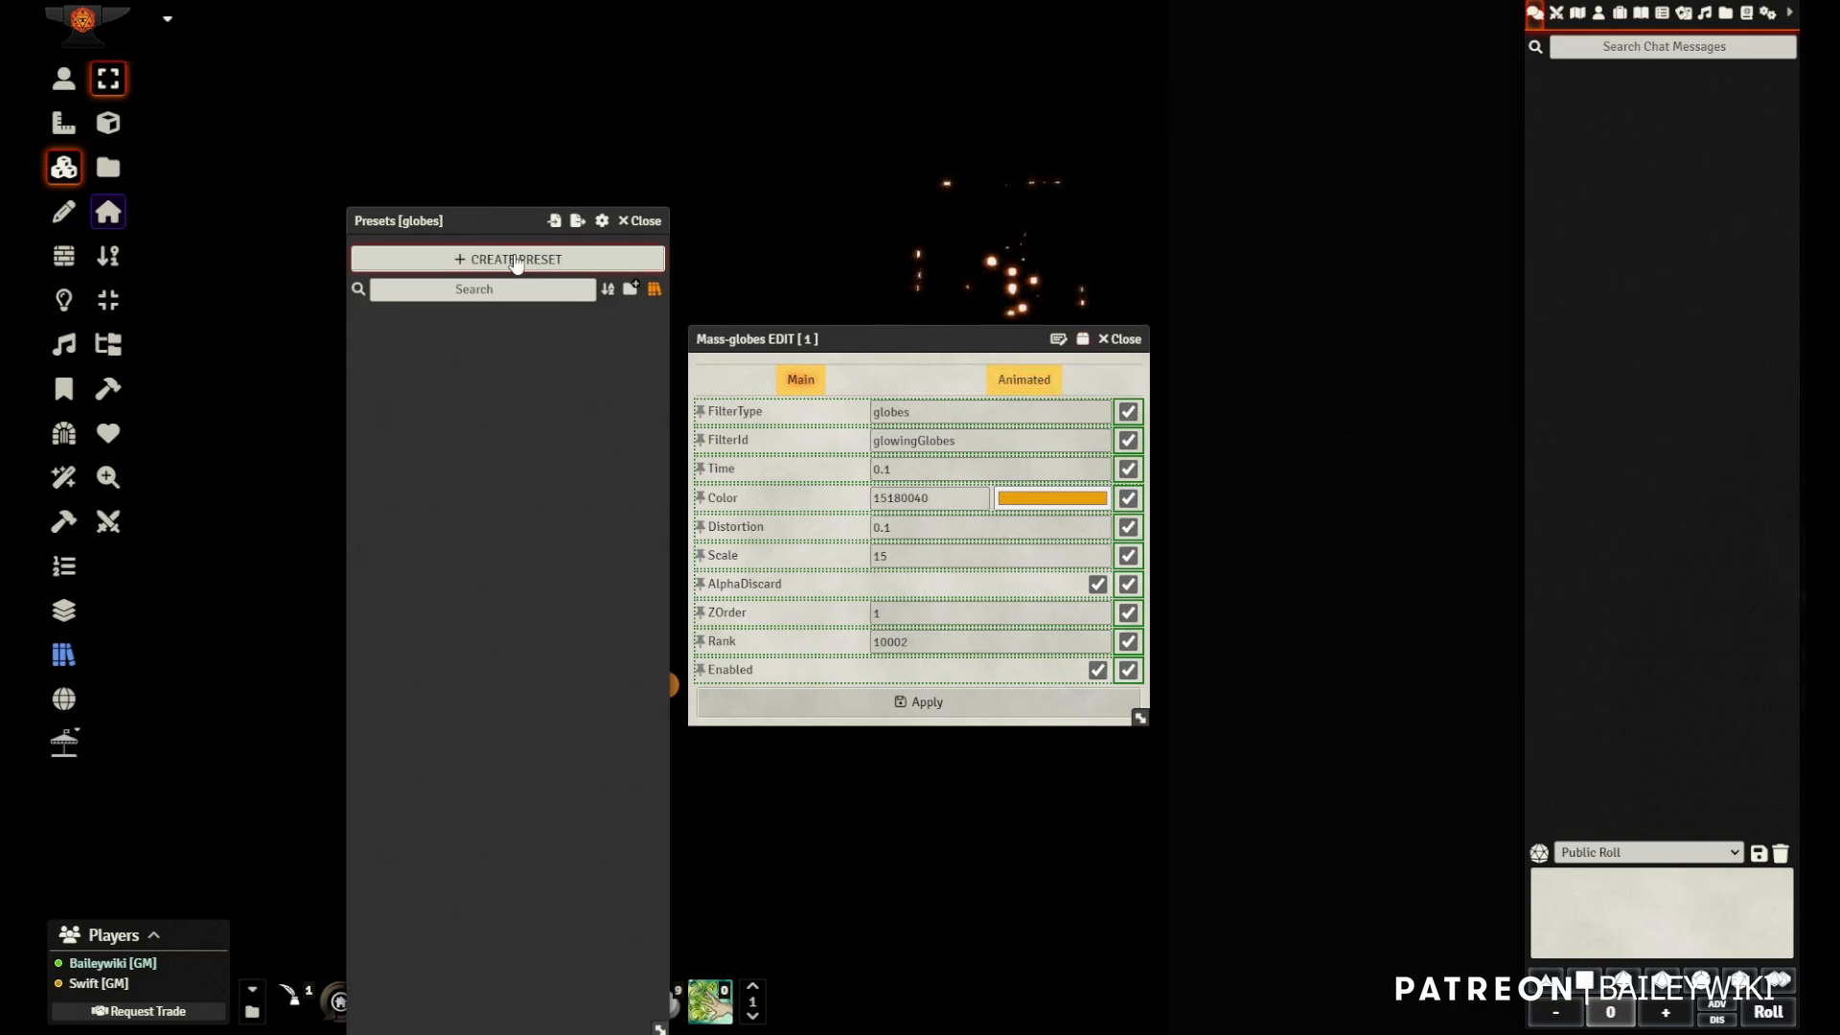
click(515, 260)
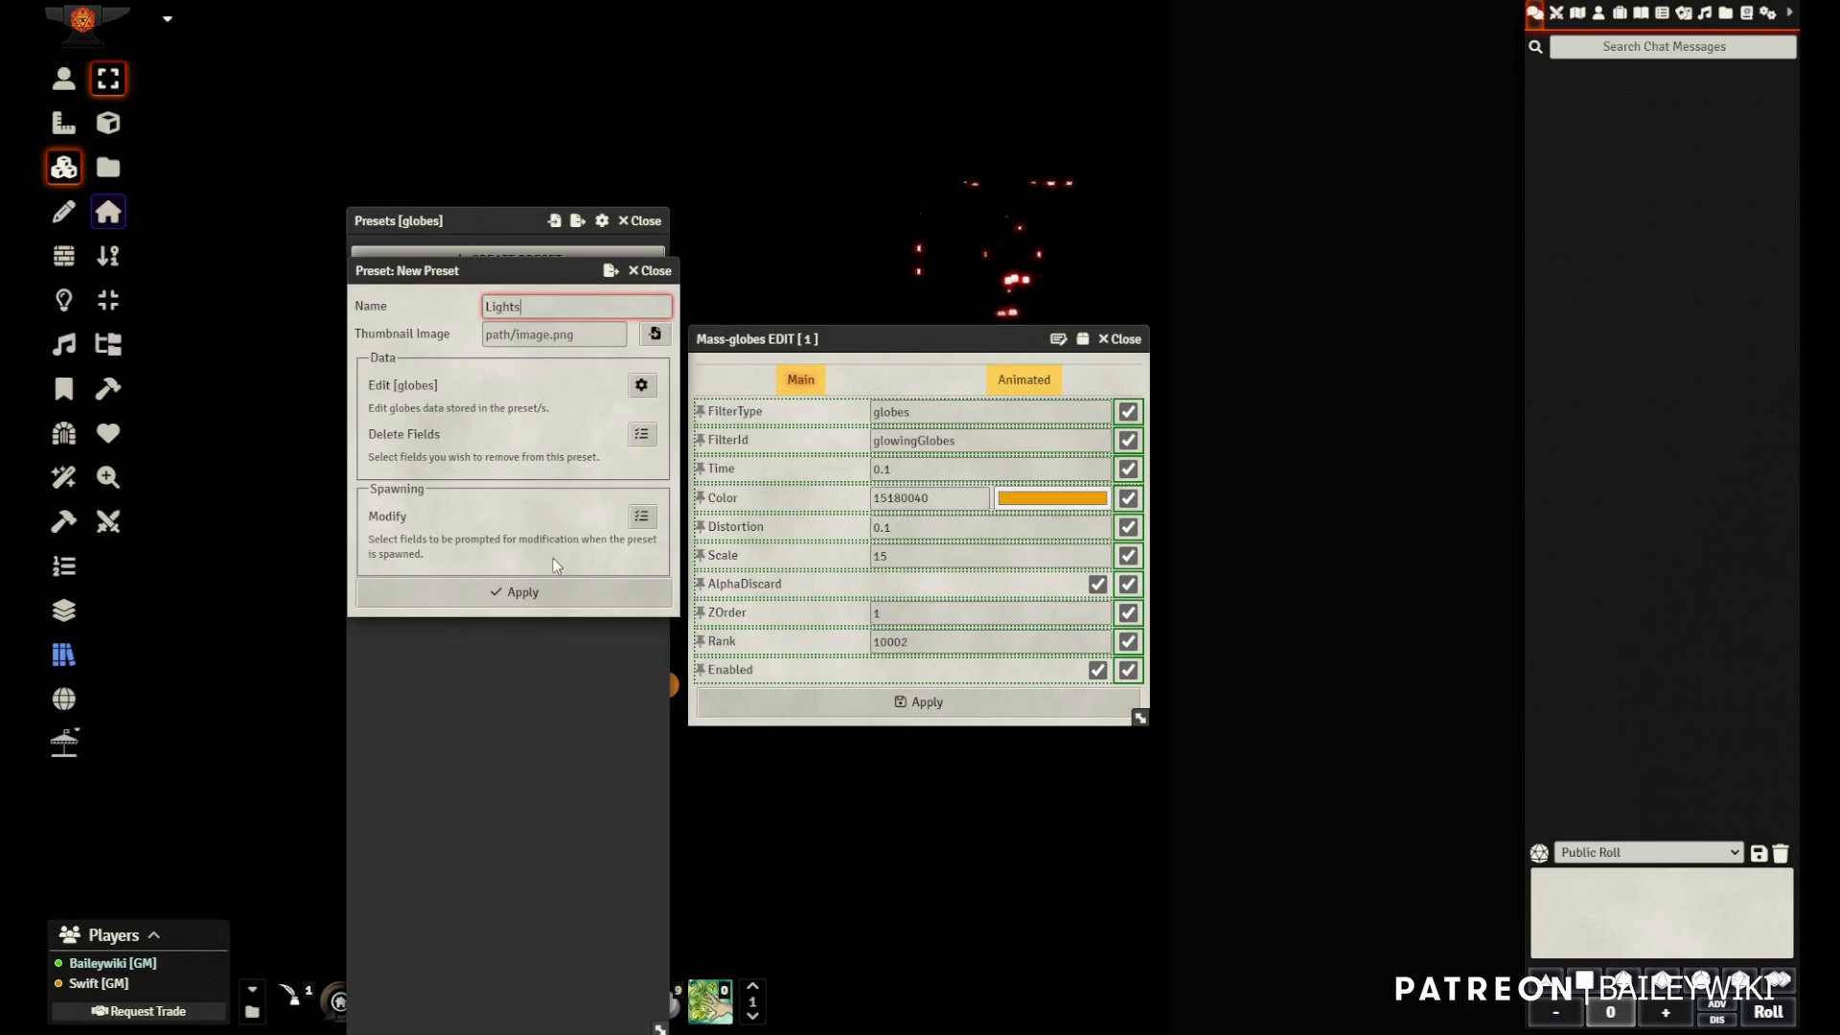
- Examine which fields can be removed from the new Lights globes preset, selecting alphaDiscard, and leave without deleting any
click(640, 434)
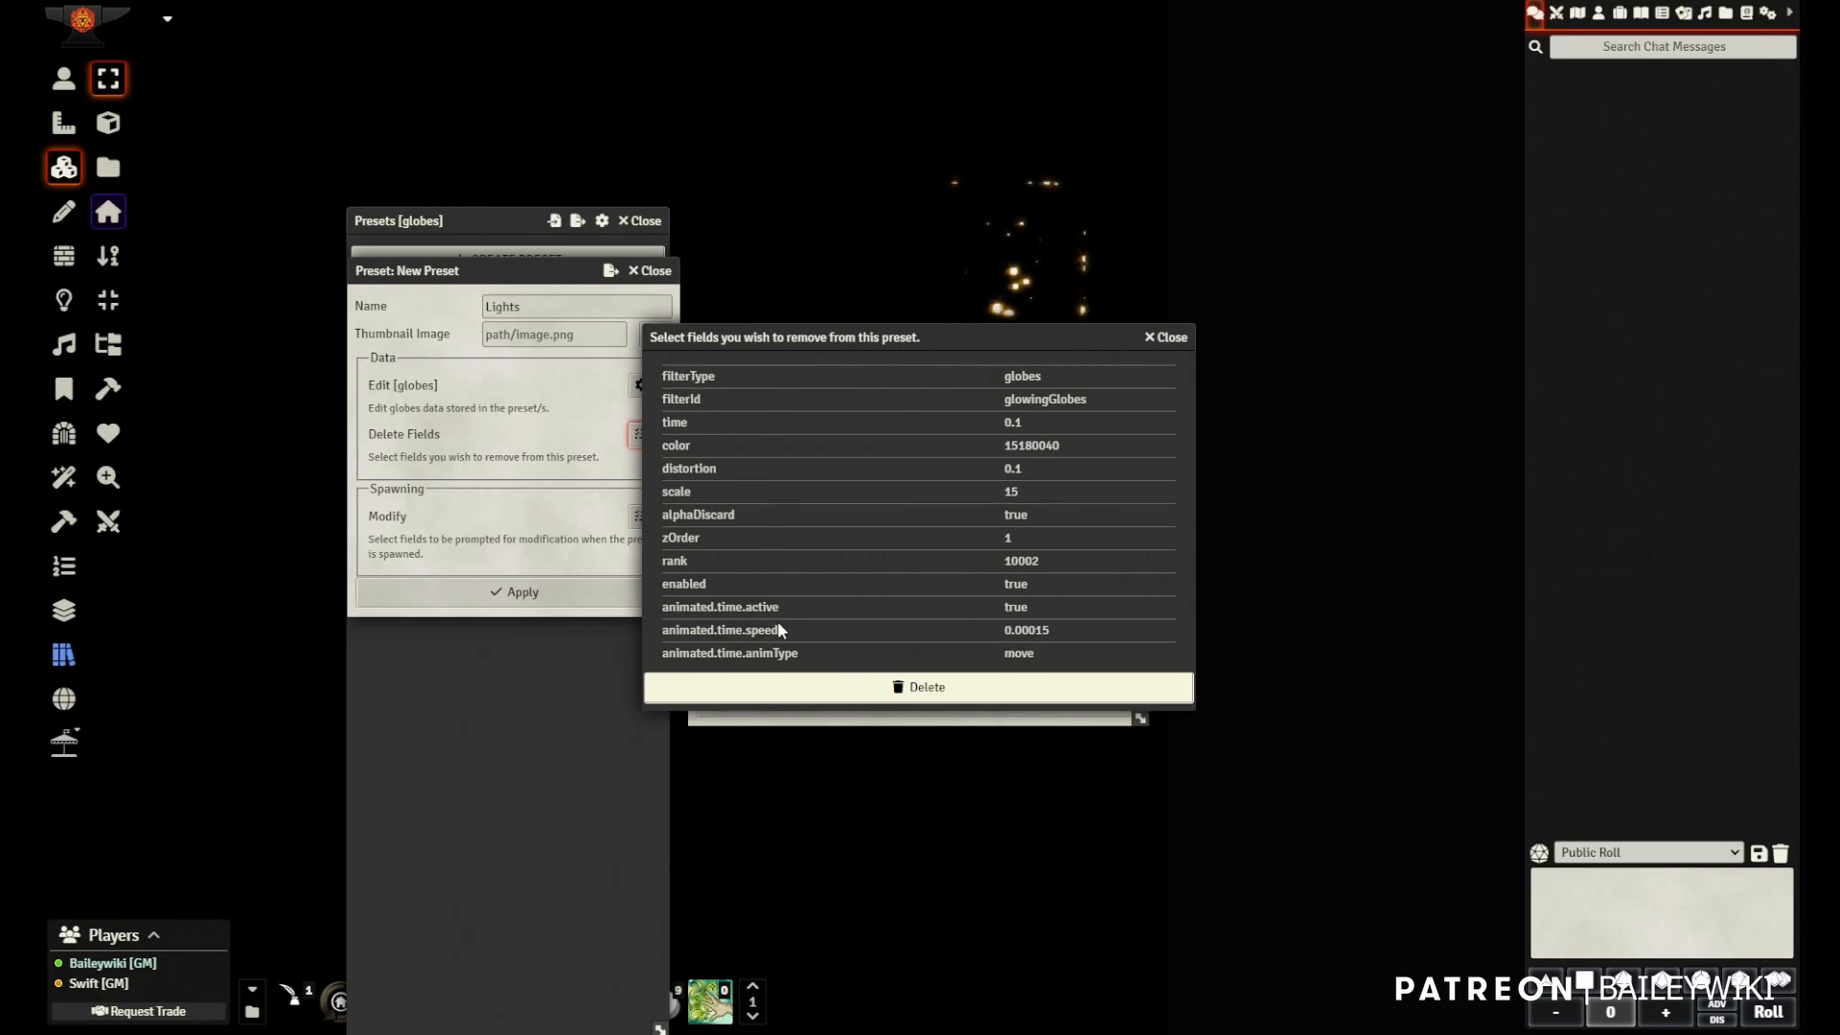
click(1017, 522)
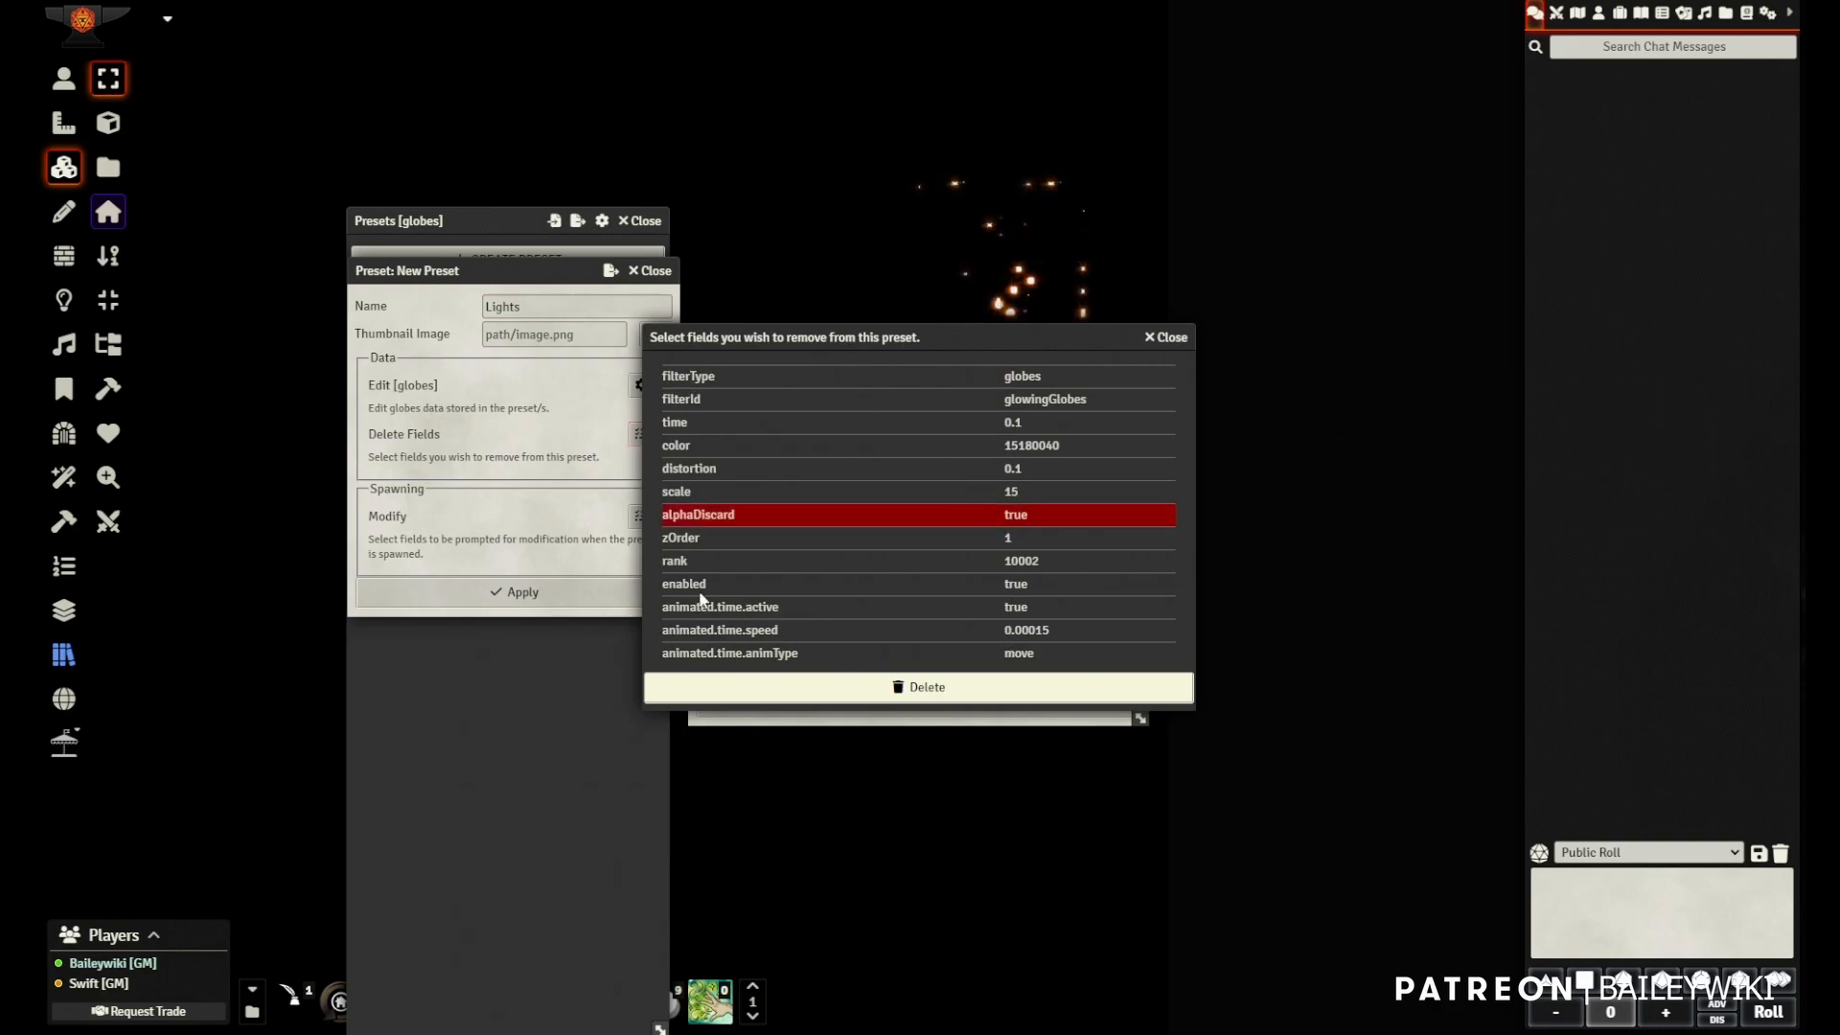
click(1166, 337)
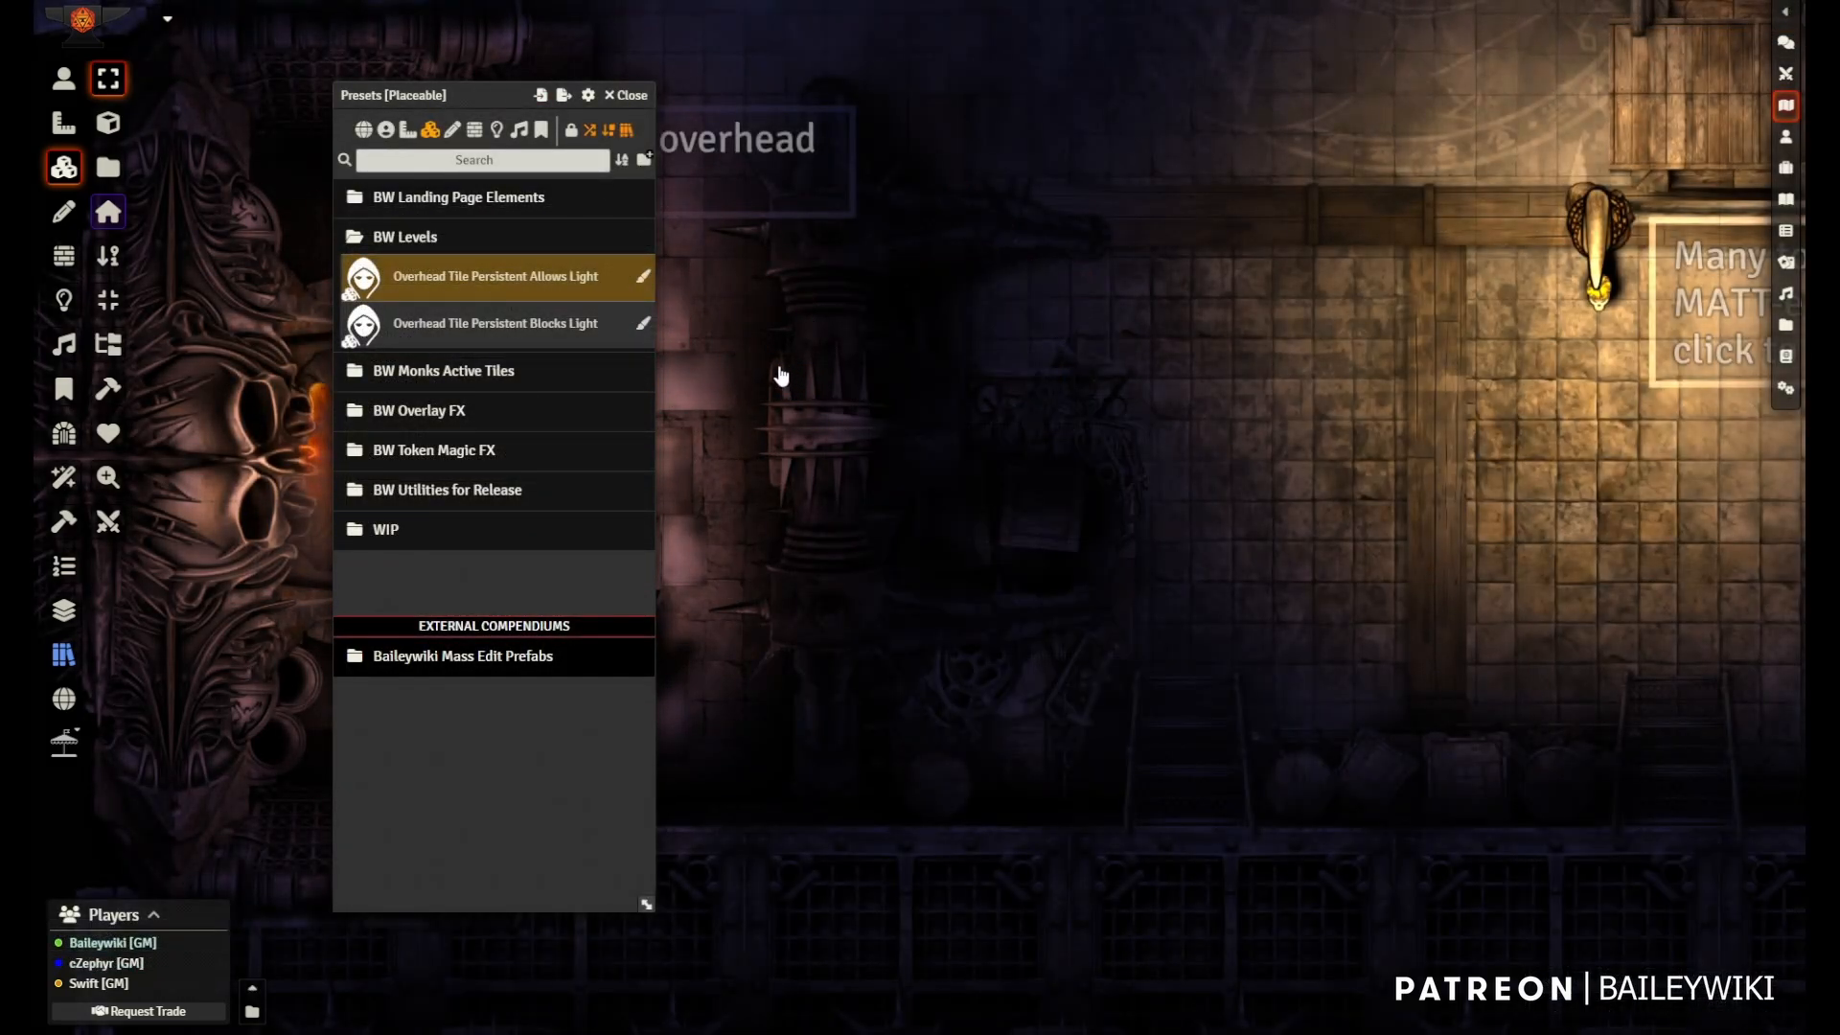
- Add a text page named Help Documentation to the journal of the Overhead Tile Persistent Allows Light preset and close the journal
right_click(490, 276)
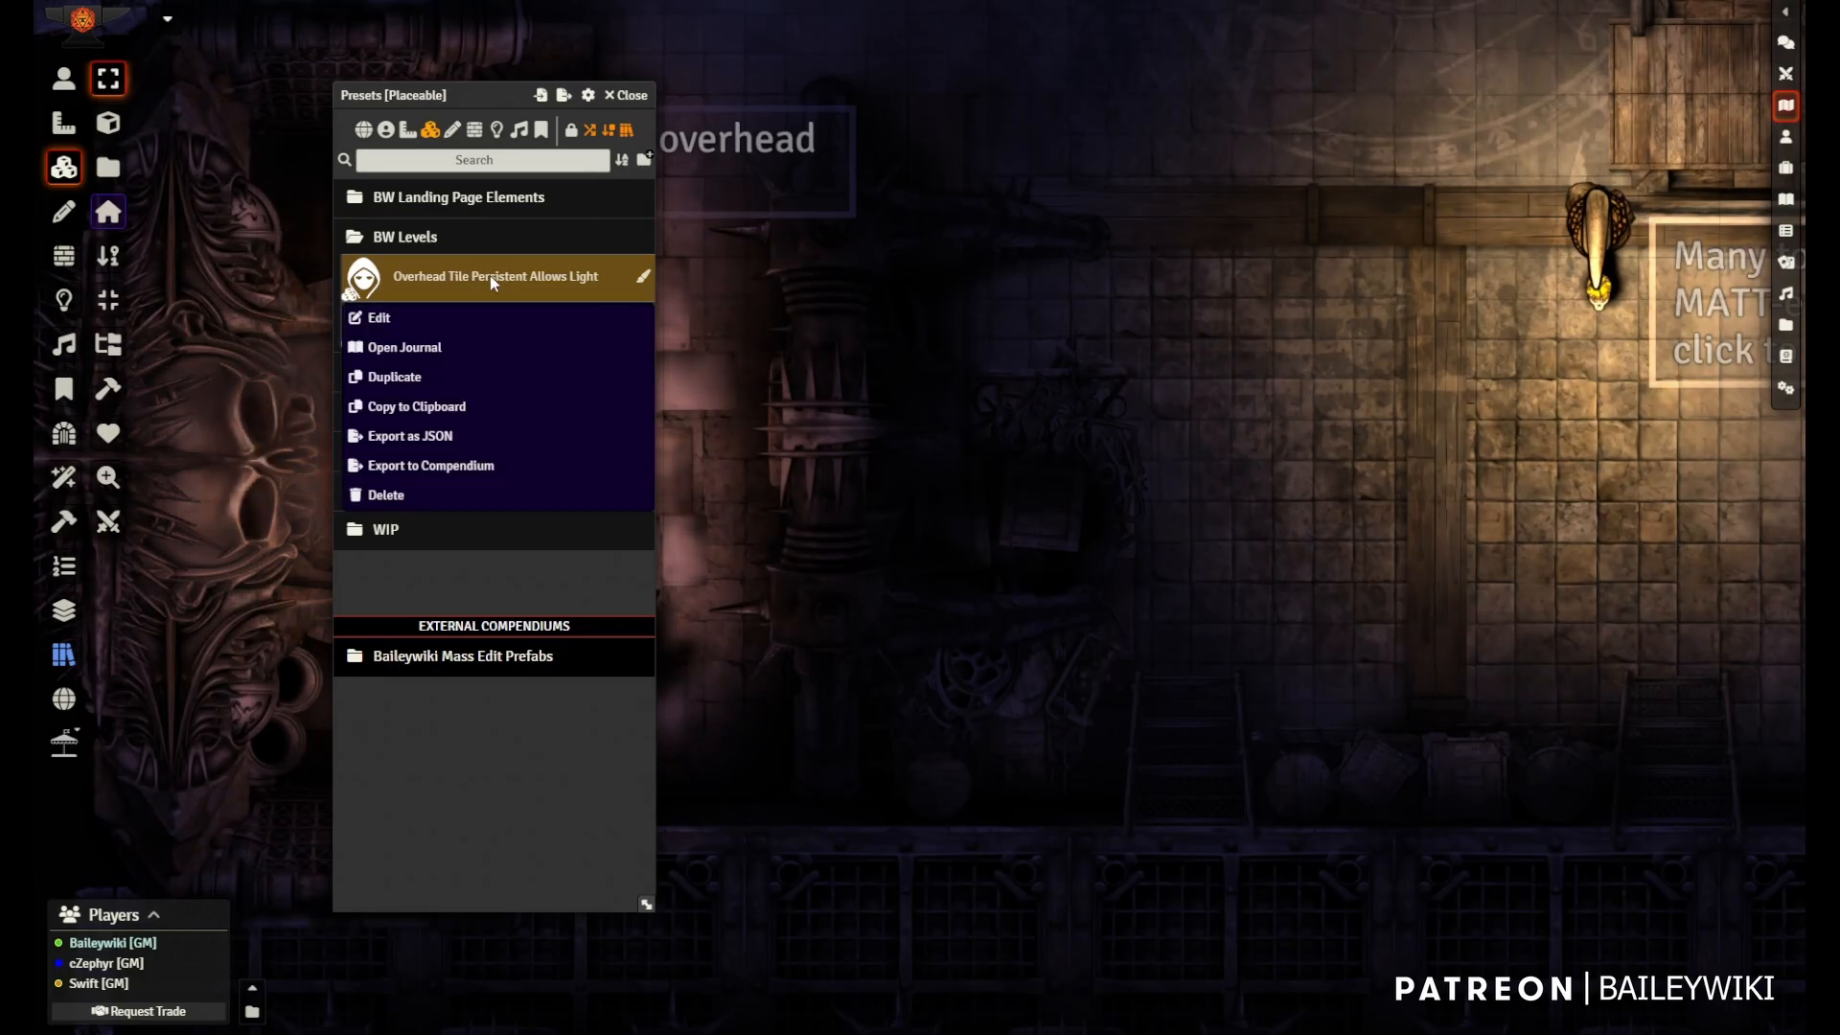
click(417, 345)
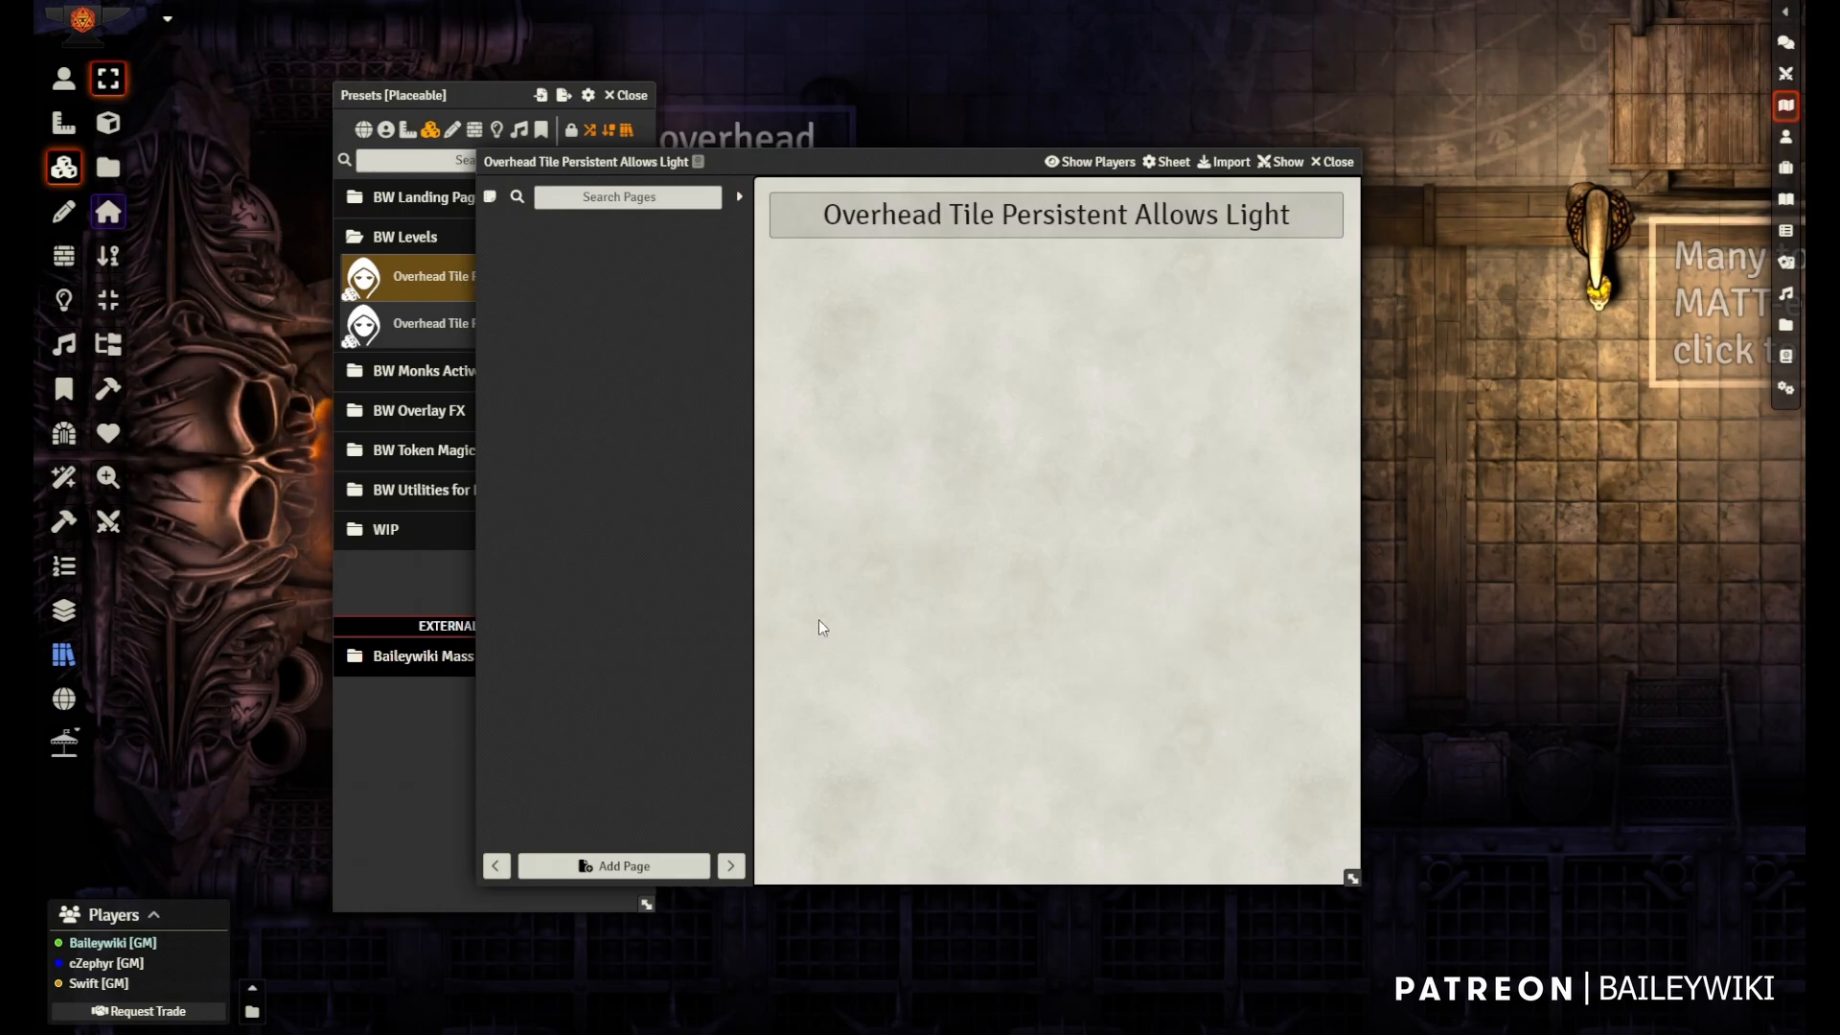
click(640, 867)
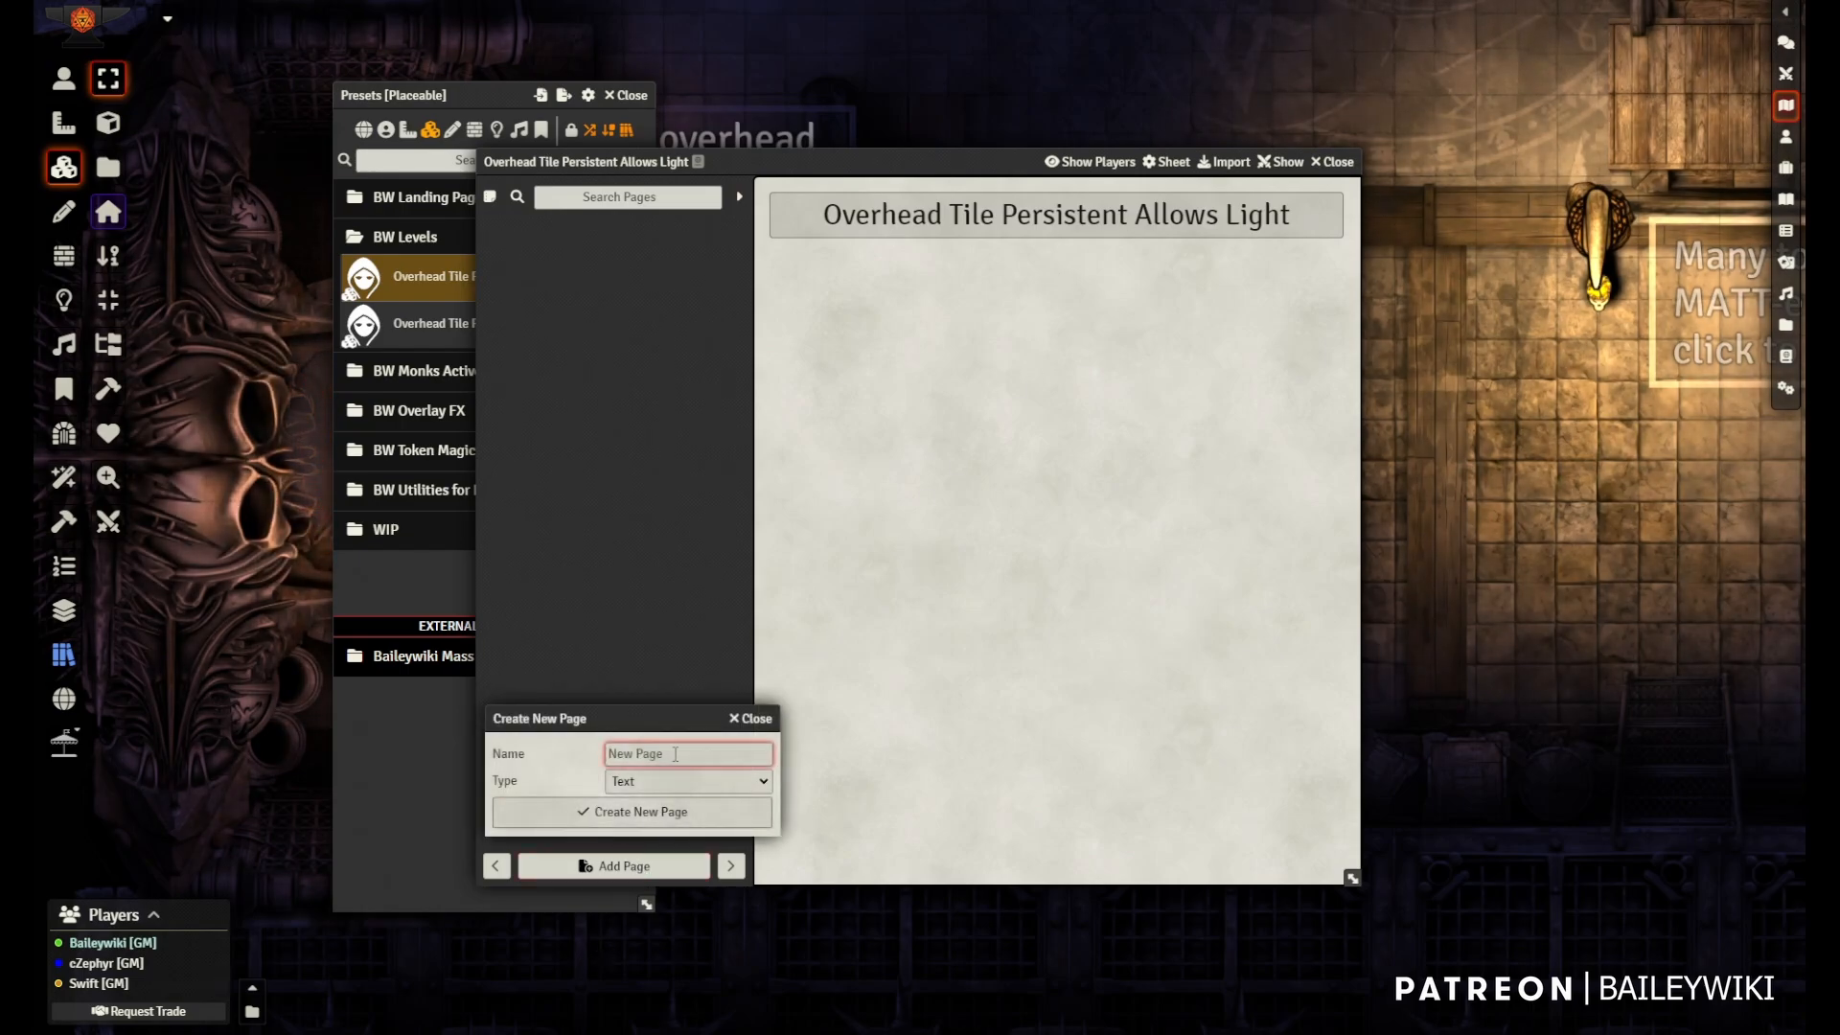
text(Hel)
text(p Documentation)
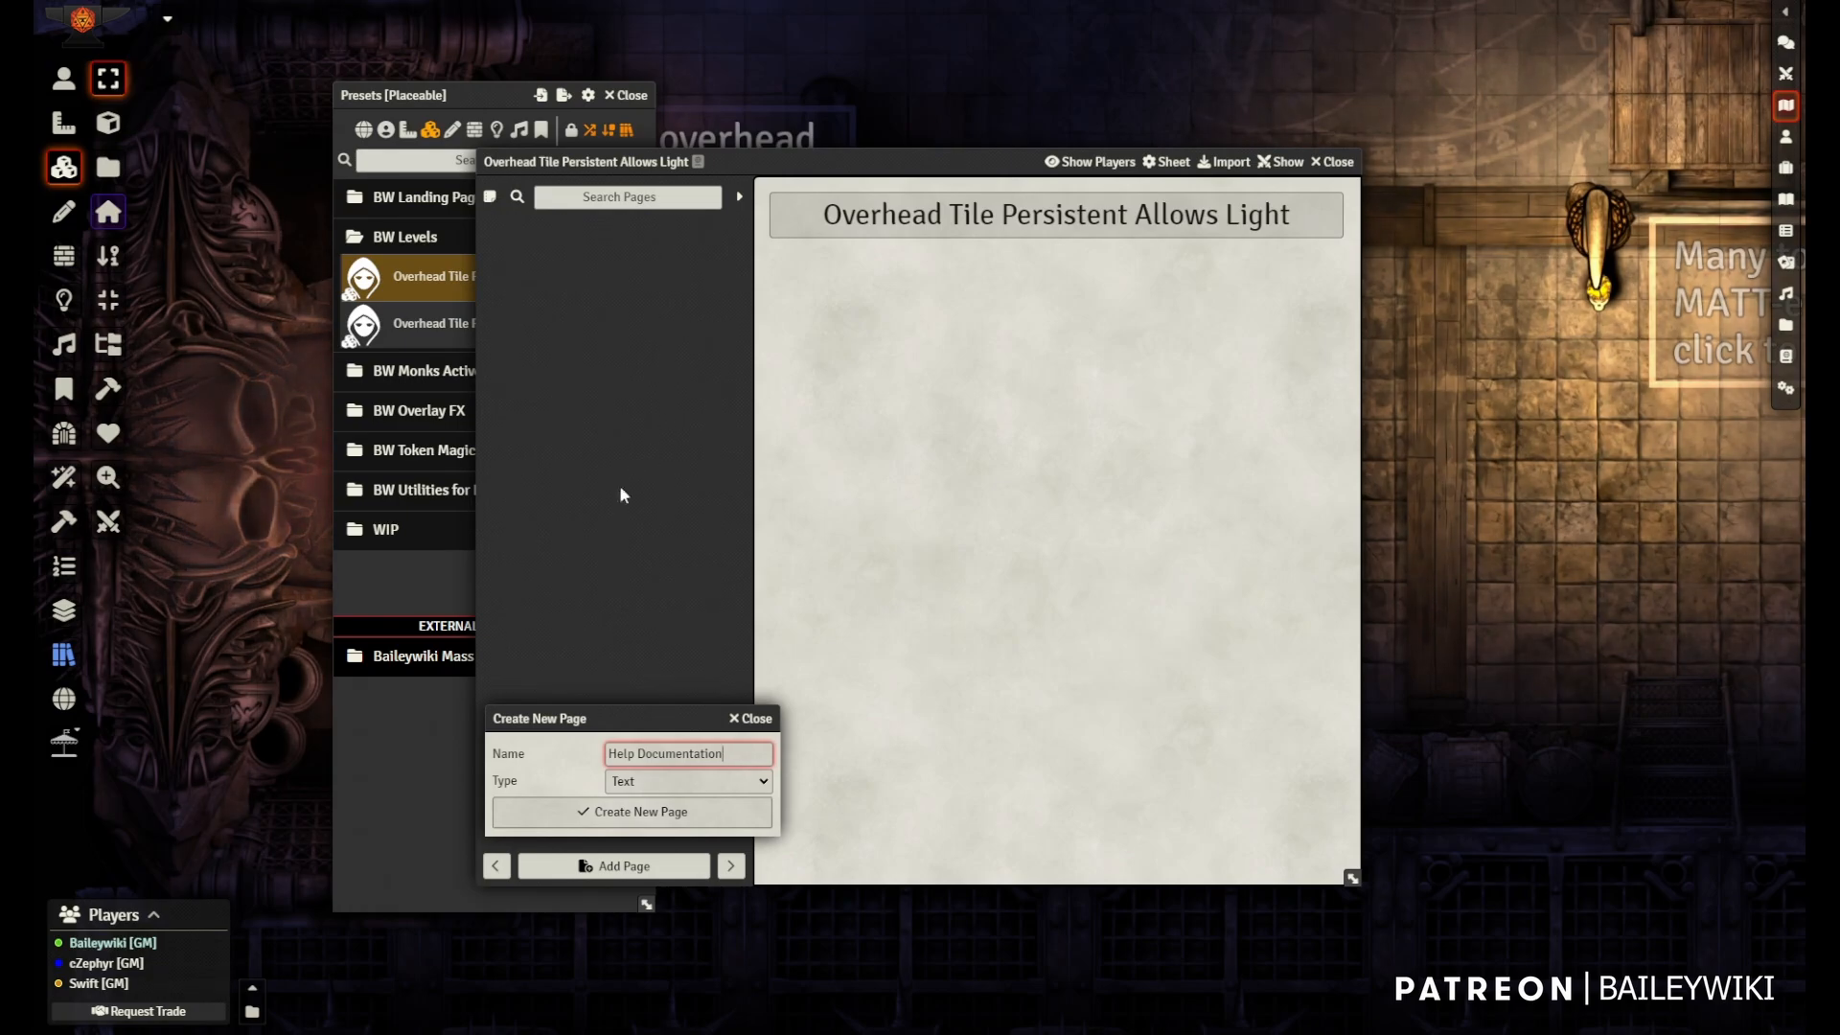
click(640, 819)
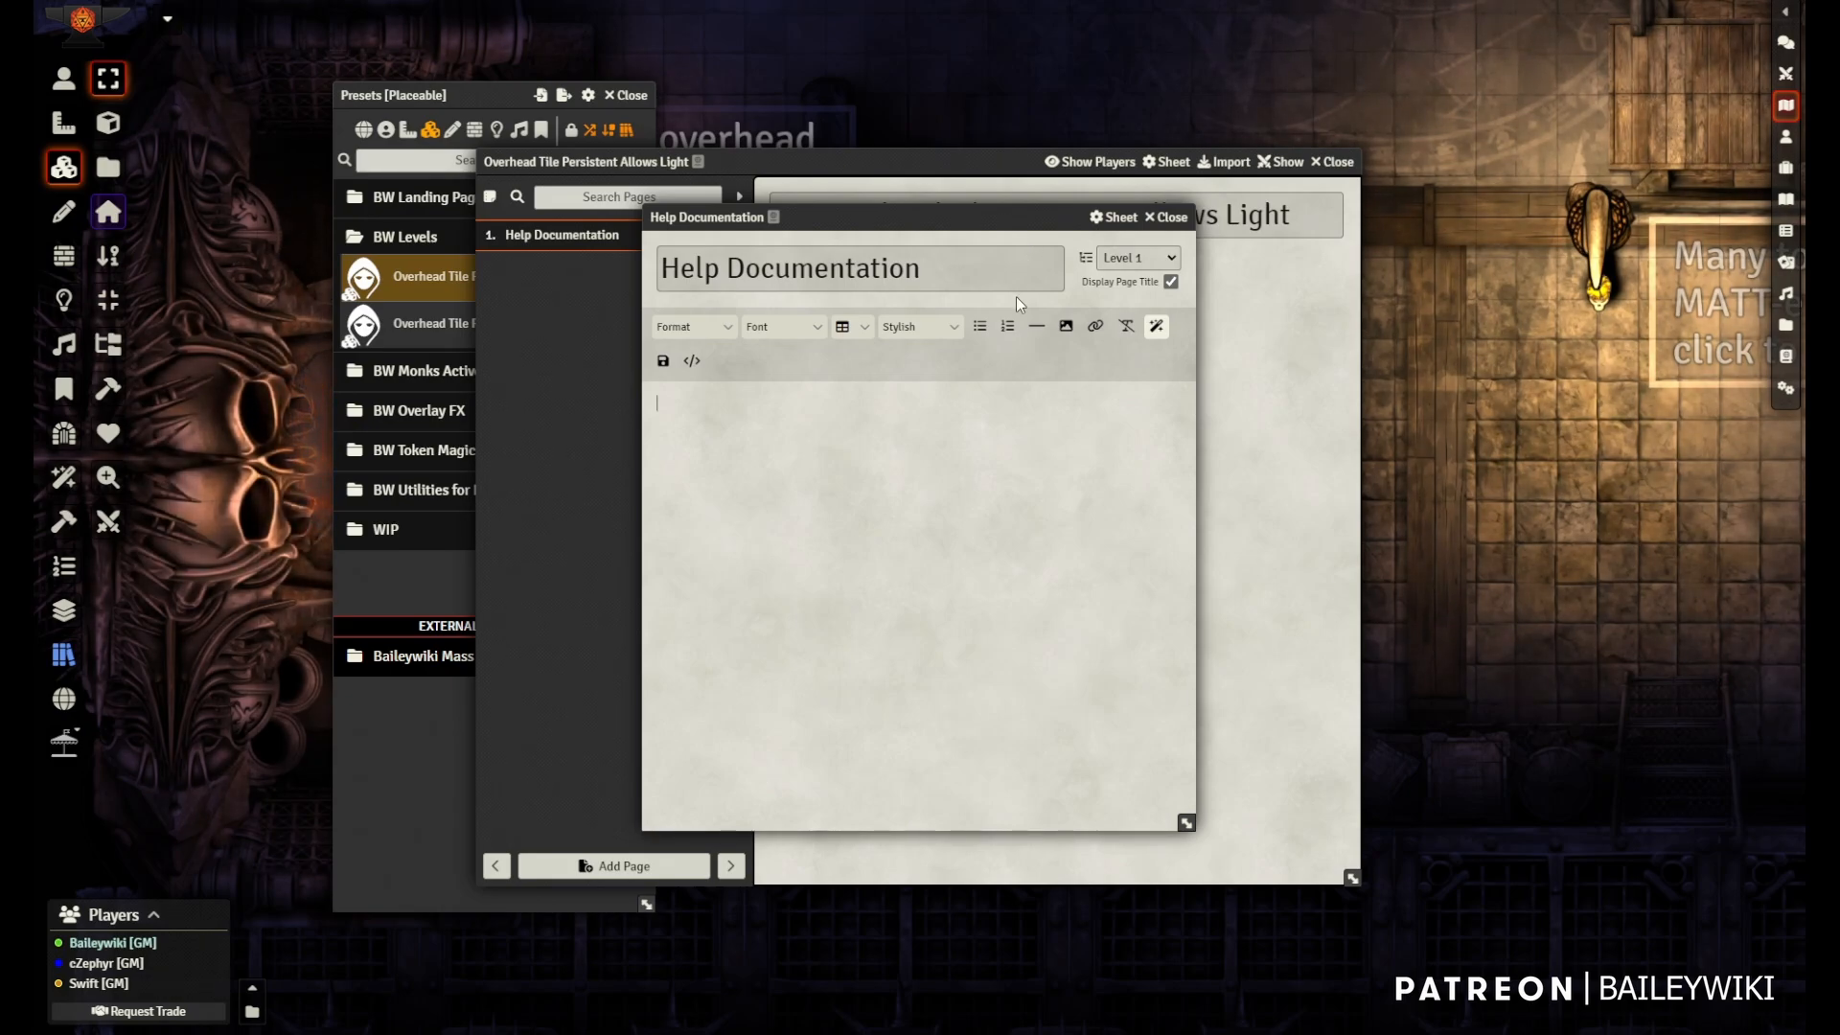
click(1171, 218)
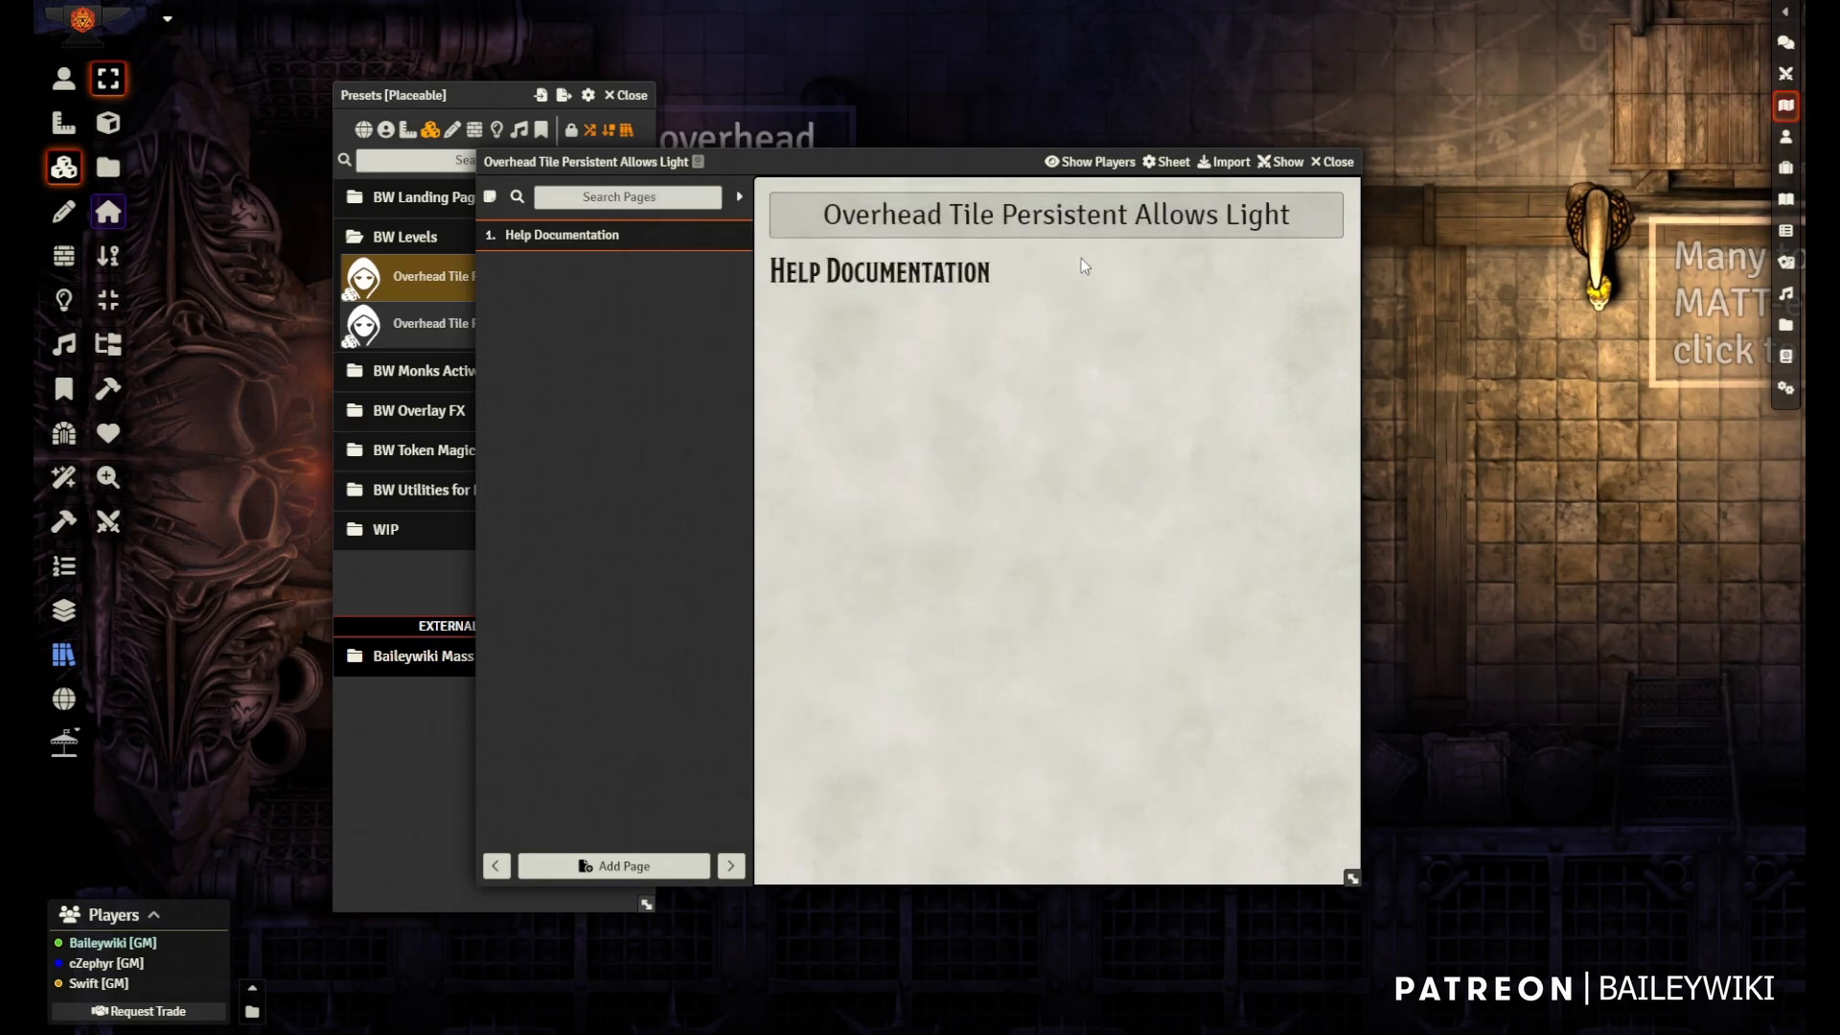
click(1333, 162)
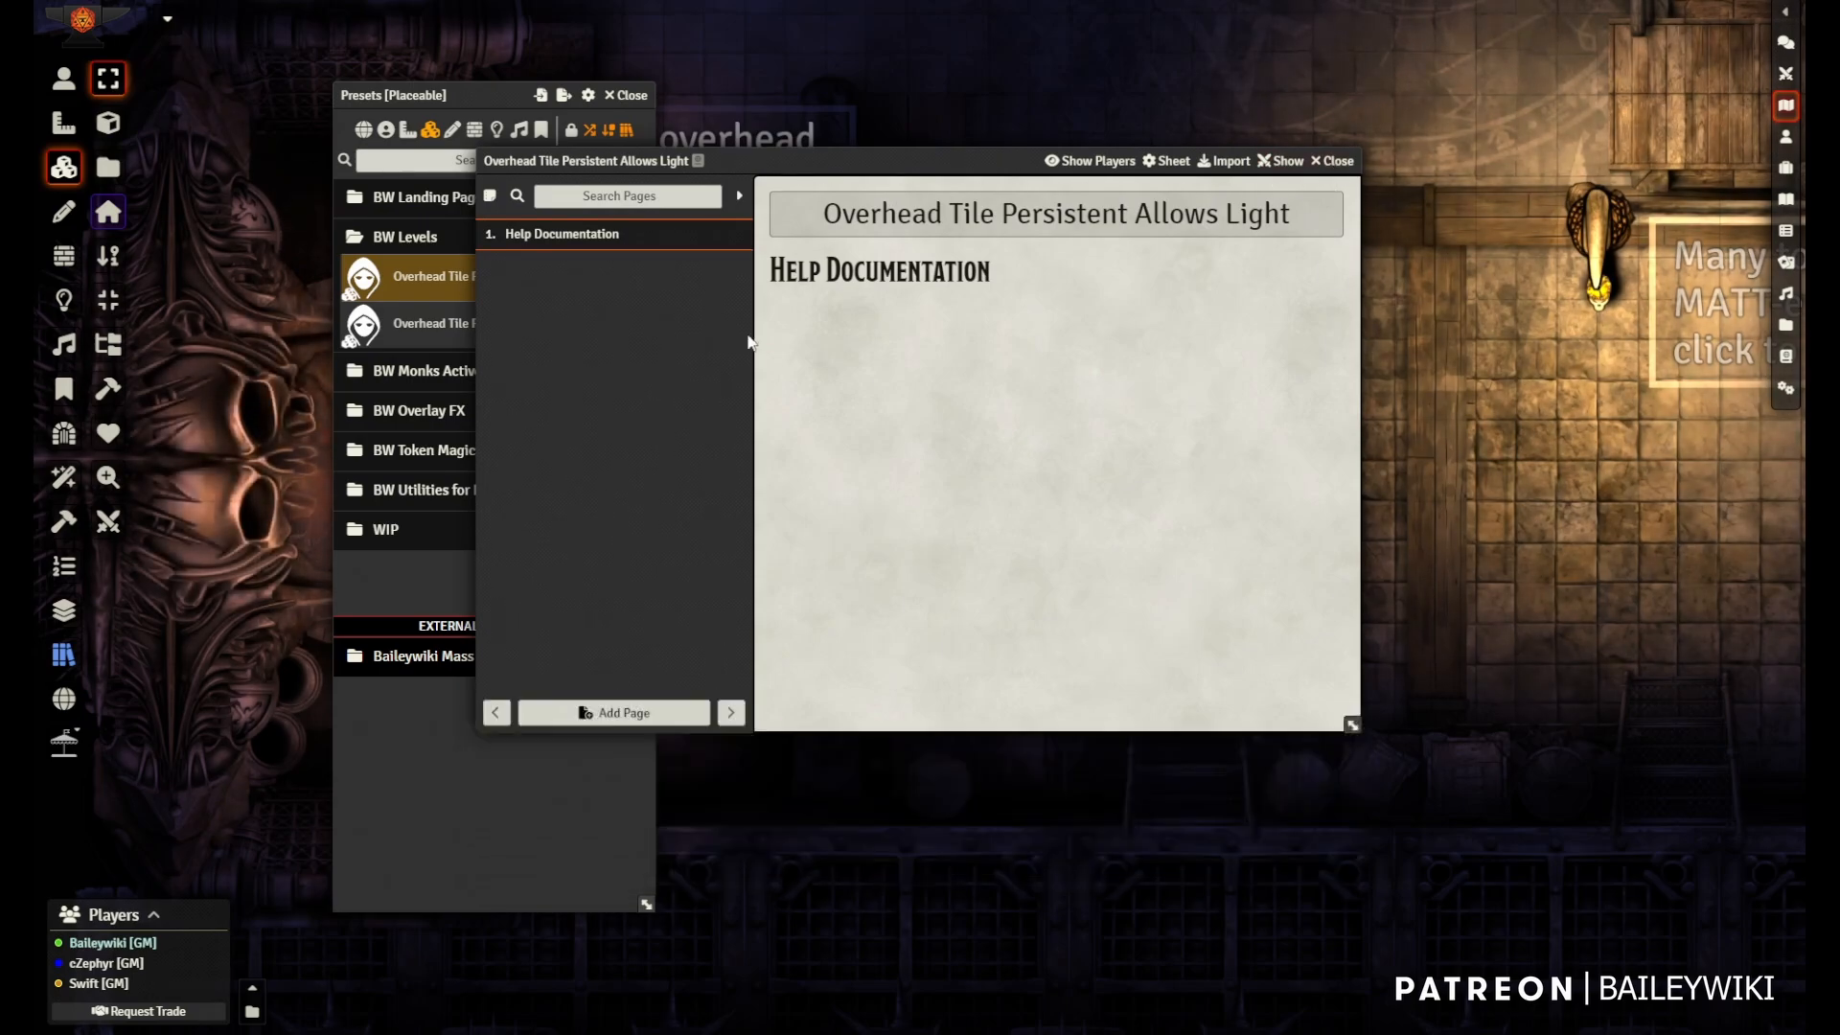
right_click(502, 282)
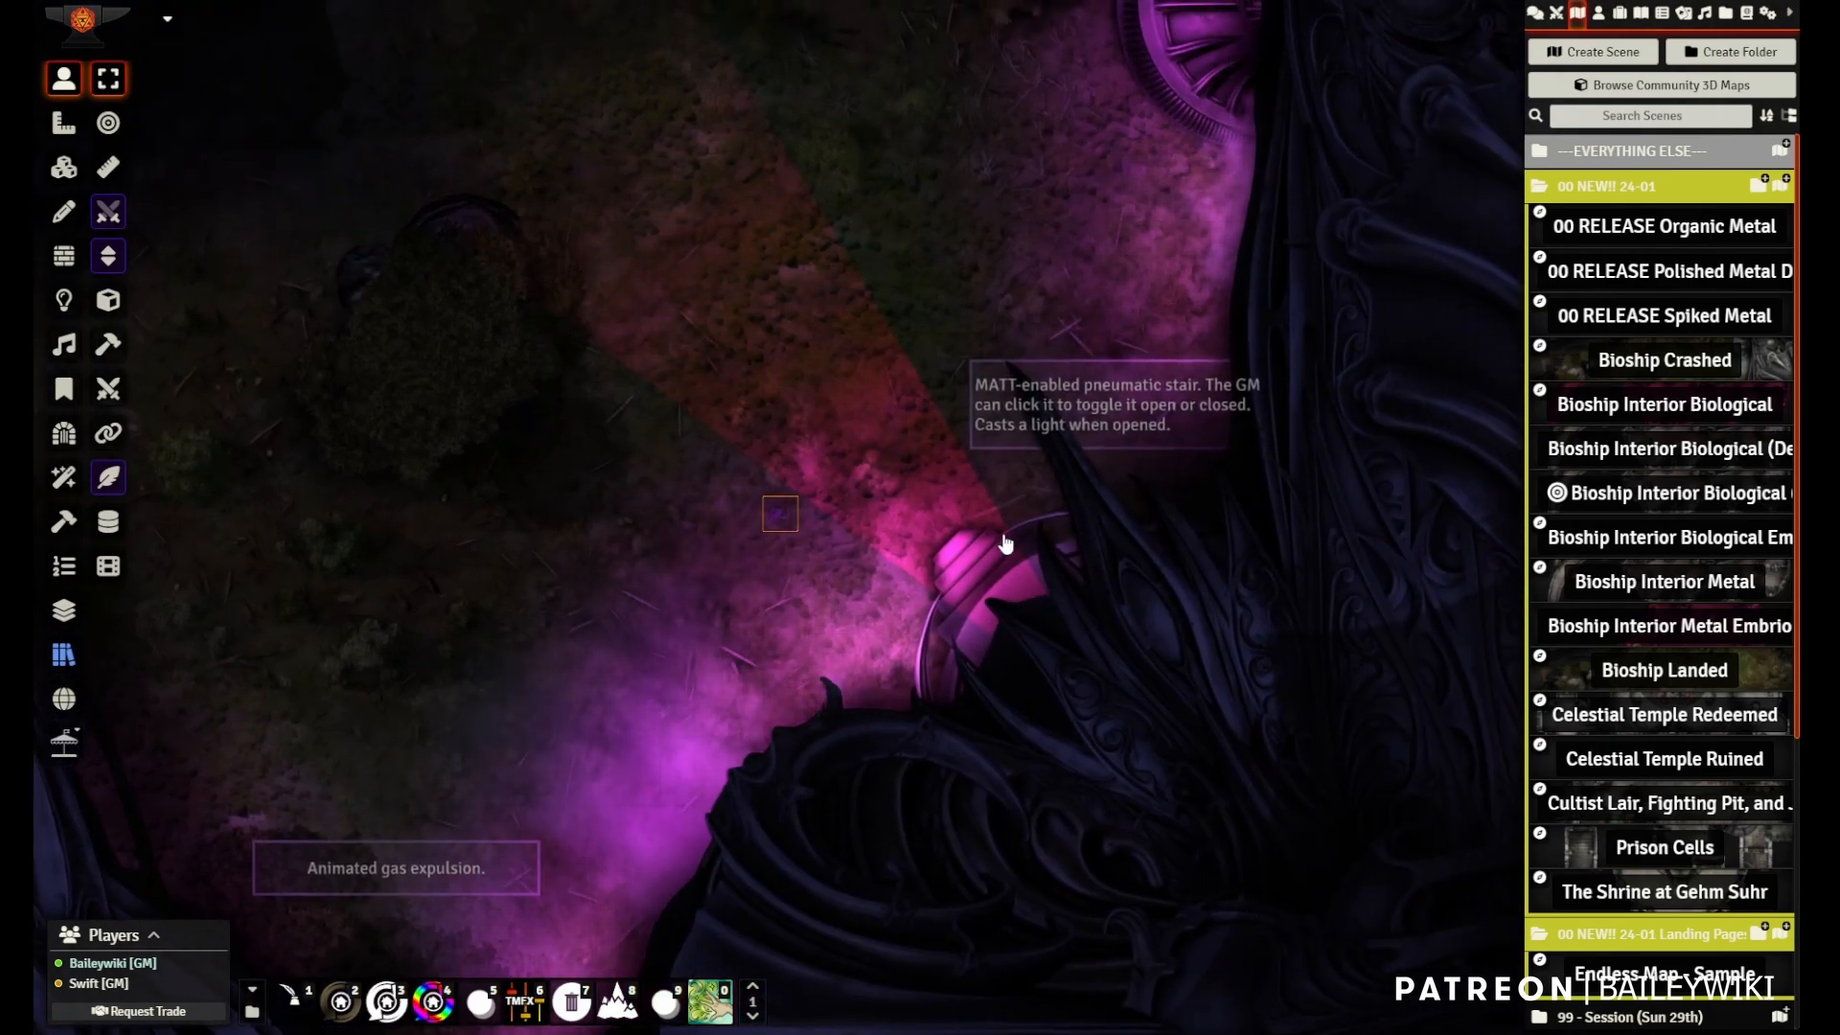
- Trigger the MATT-enabled pneumatic stair on the ship and confirm activating the ship's entrance
click(959, 562)
click(958, 563)
click(958, 563)
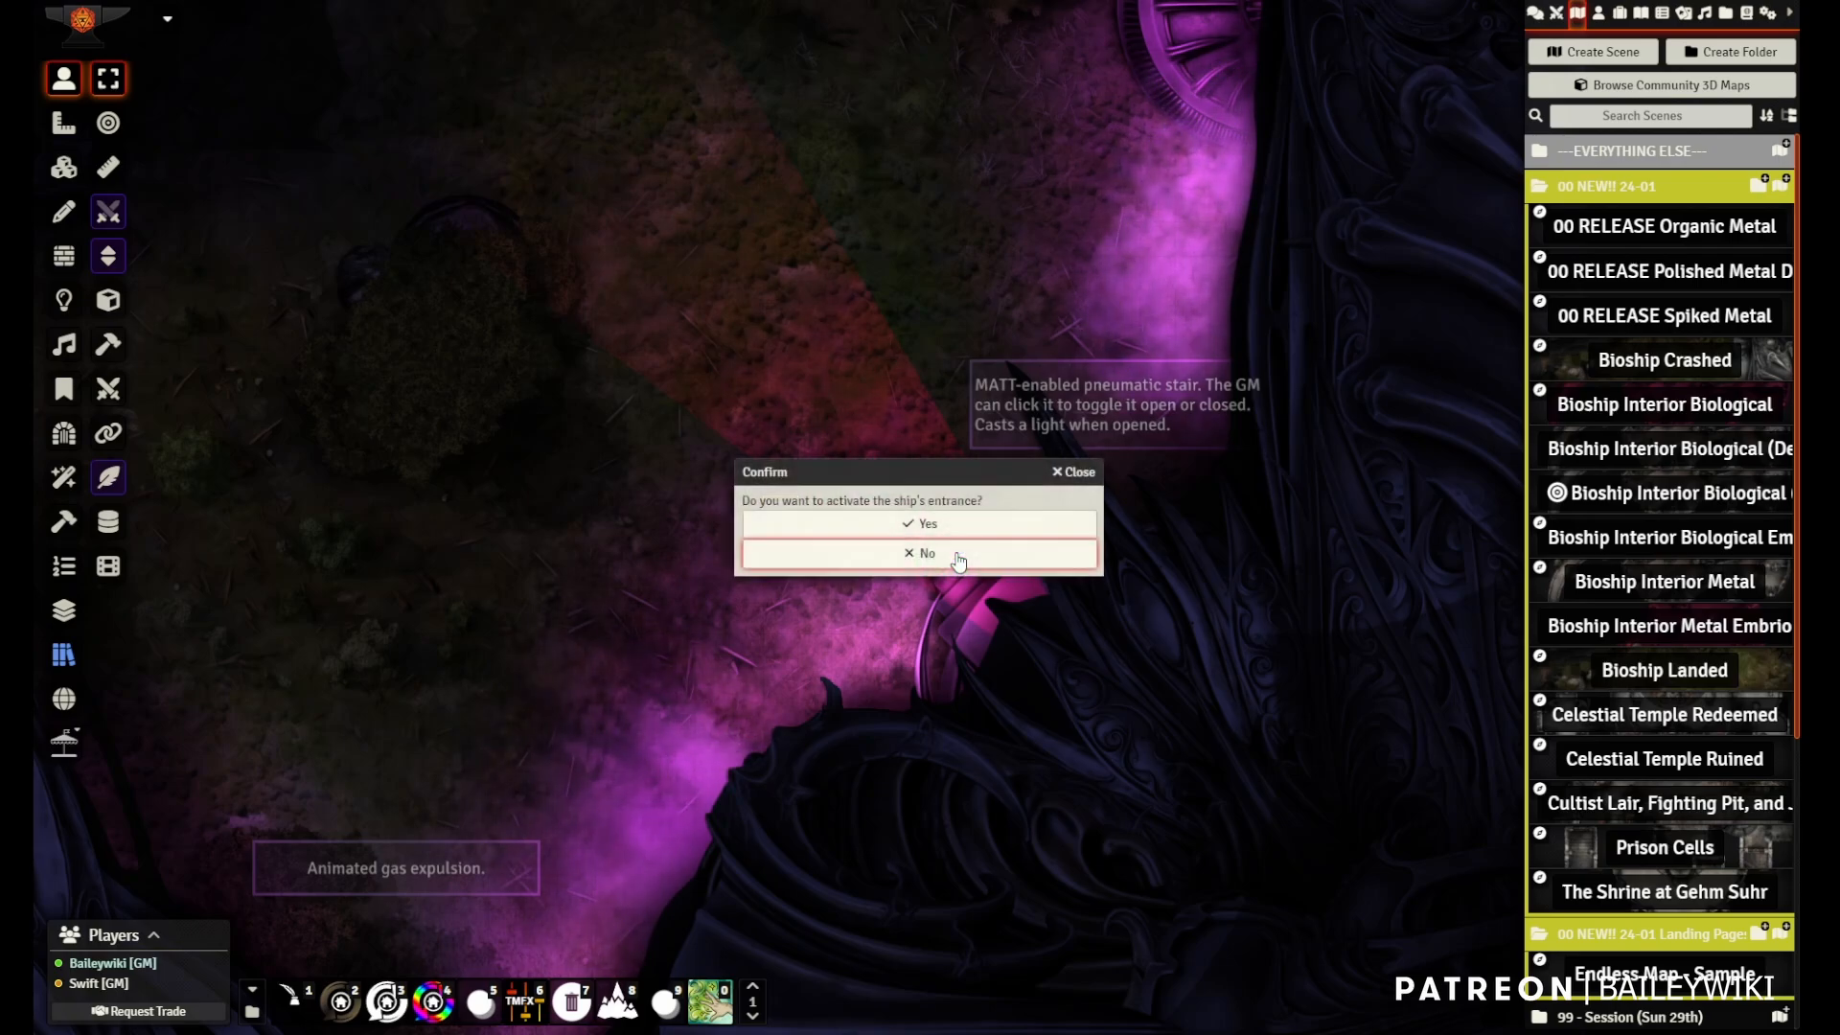
click(951, 531)
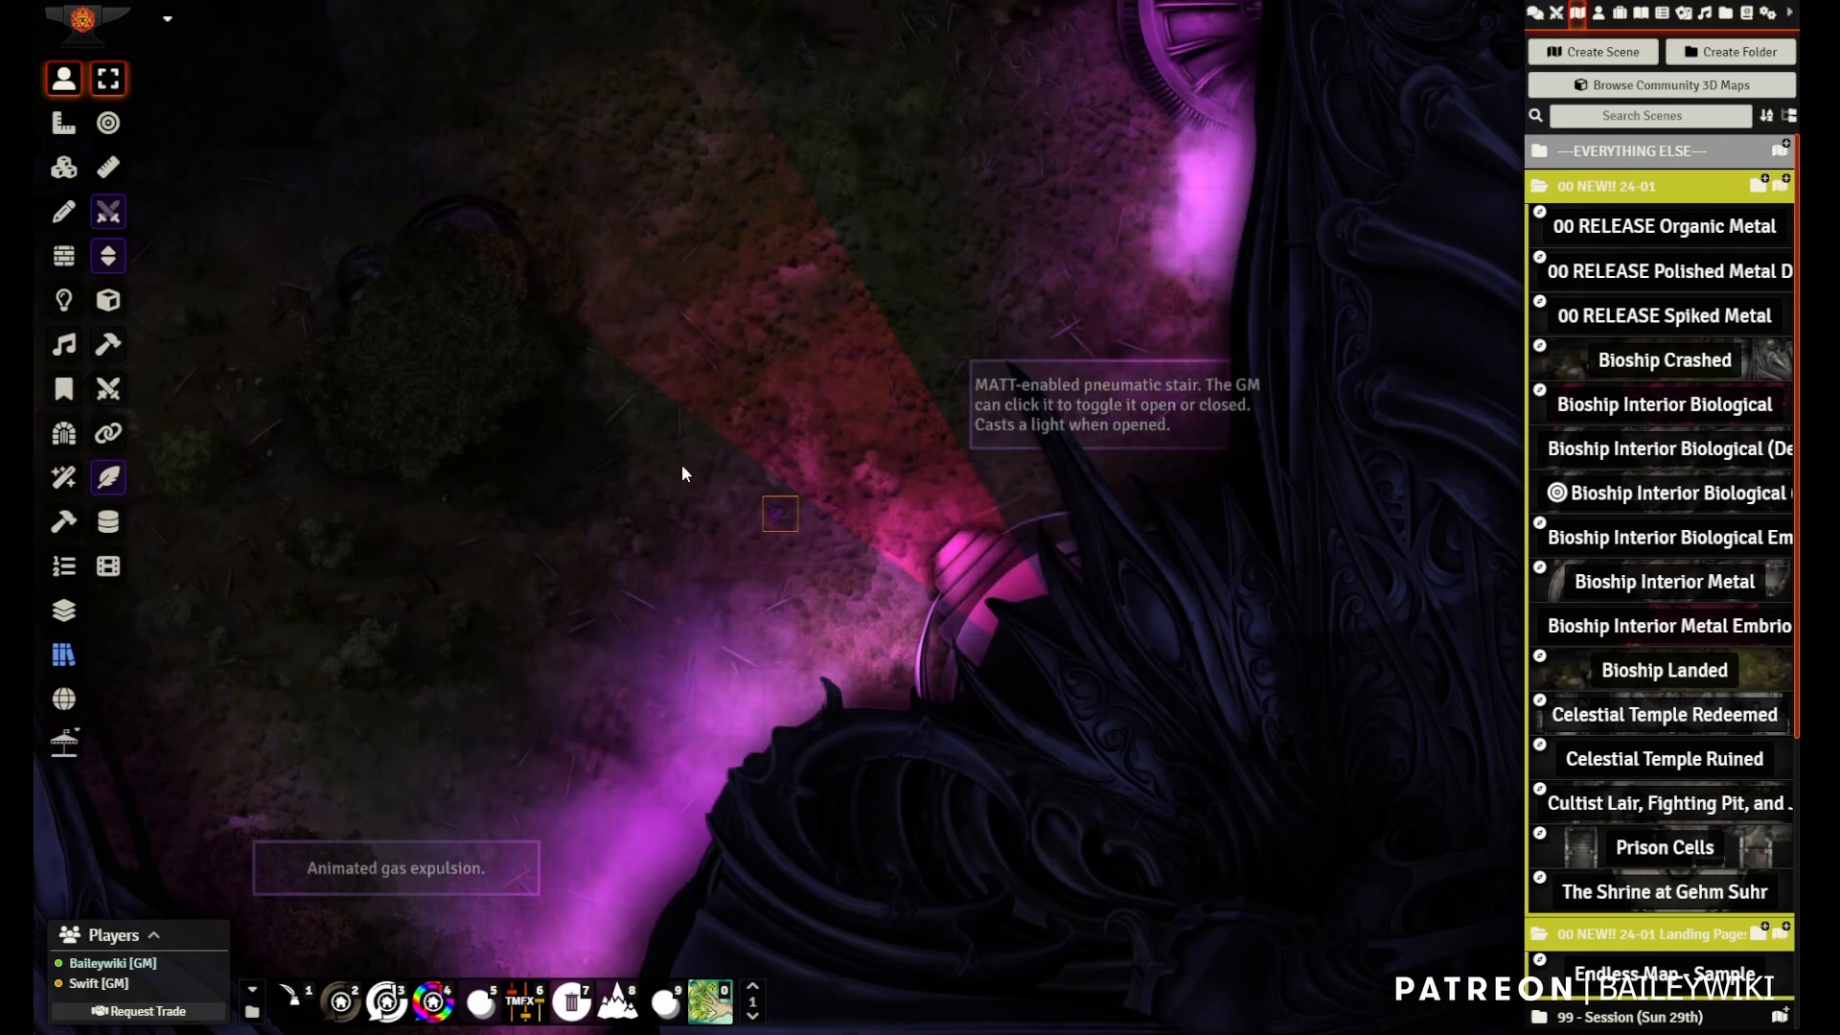